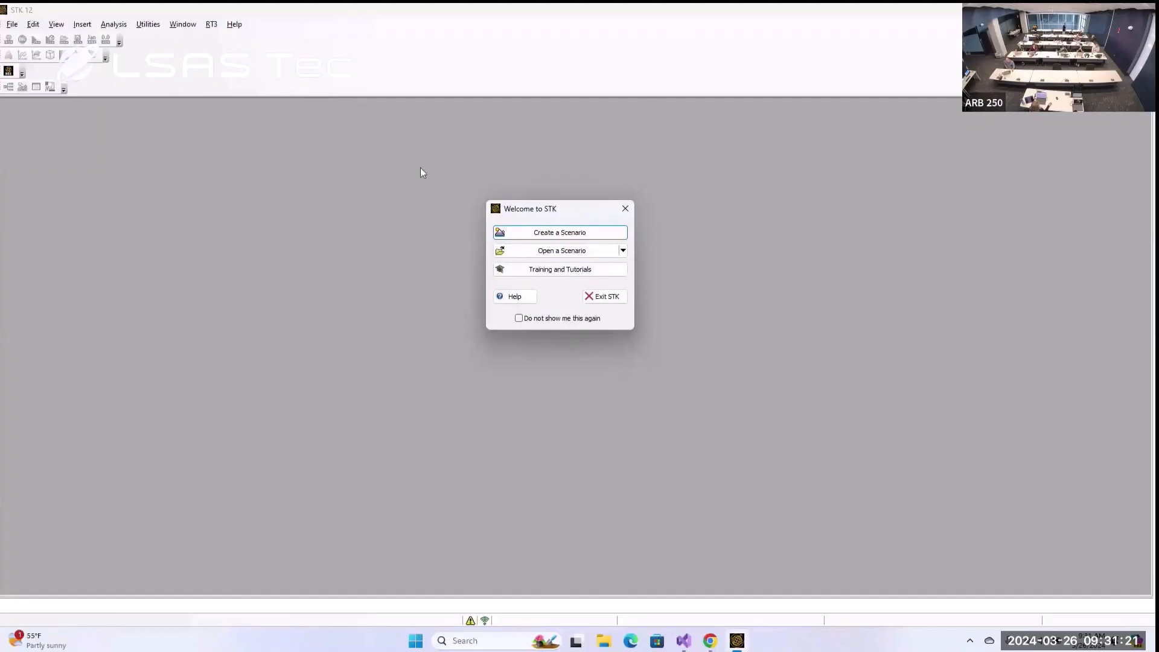
- View the STK training and tutorials page and the STK help home page, then return to the STK welcome window
mouse_move(552, 201)
left_mouse_down()
mouse_move(501, 204)
mouse_move(552, 195)
left_mouse_up()
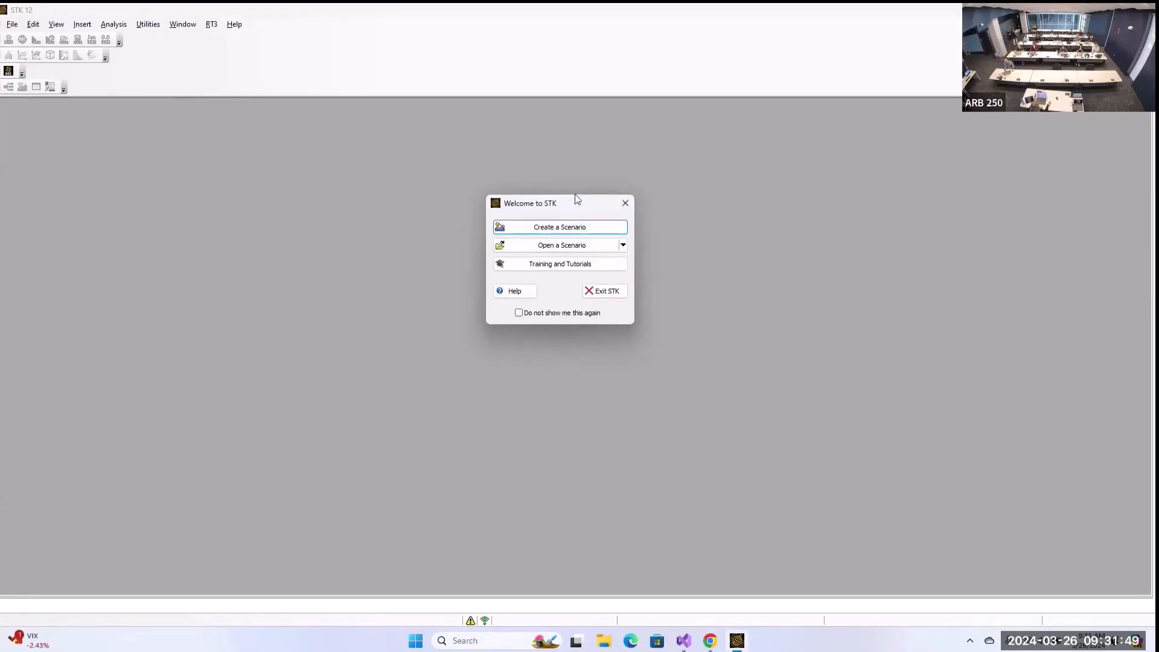
left_click_drag(575, 193, 597, 226)
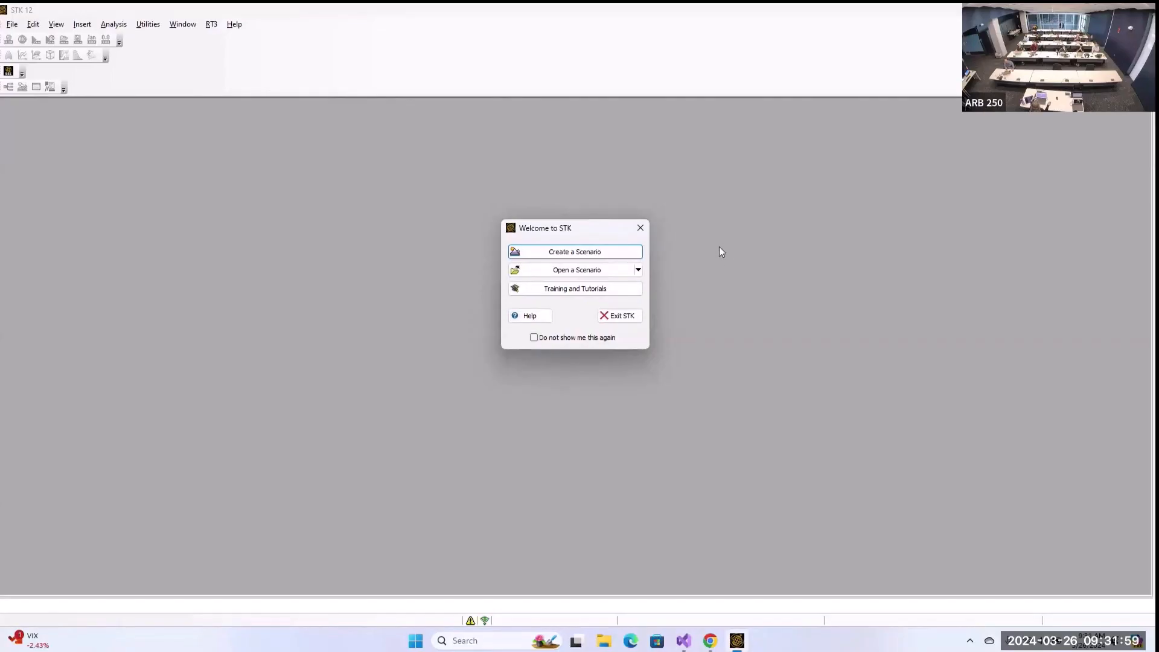
left_click(606, 293)
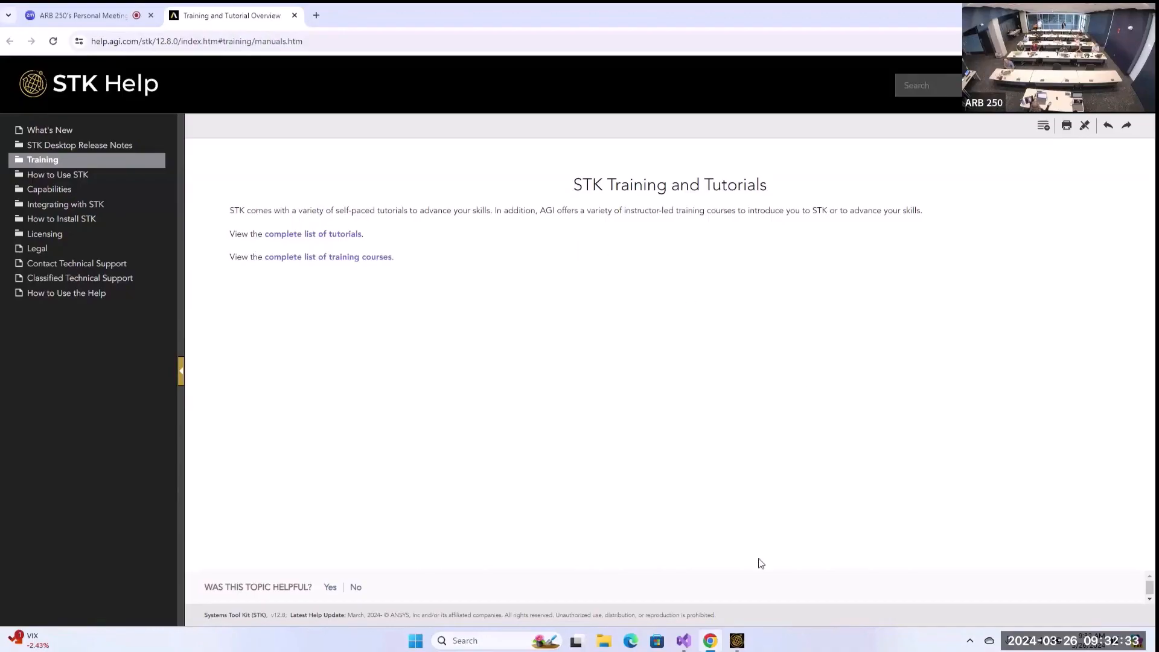
left_click(739, 642)
left_click(547, 317)
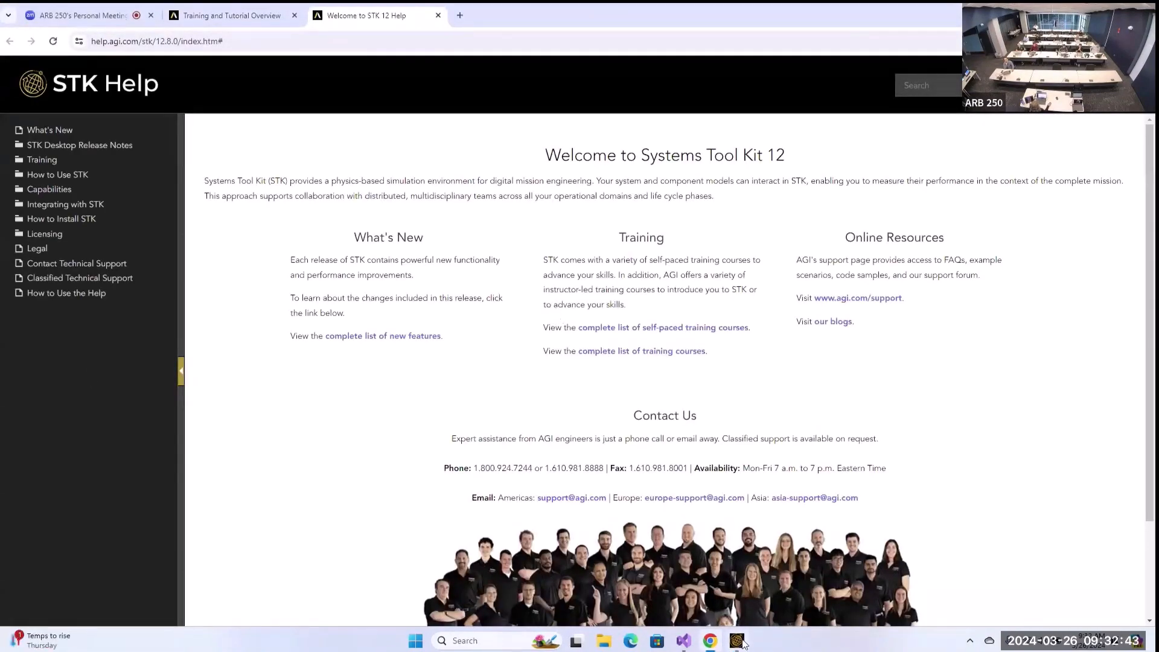
mouse_move(744, 643)
left_click(734, 644)
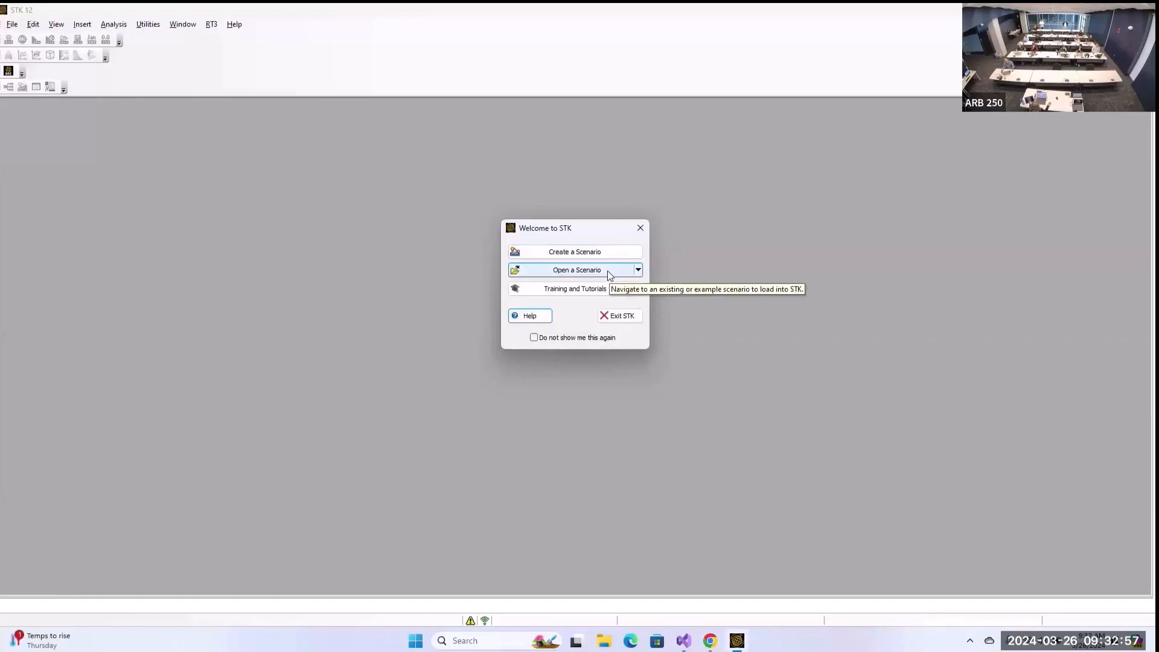
- Browse the saved scenarios, look inside the Jupiter folder, and leave without opening a scenario
left_click(584, 275)
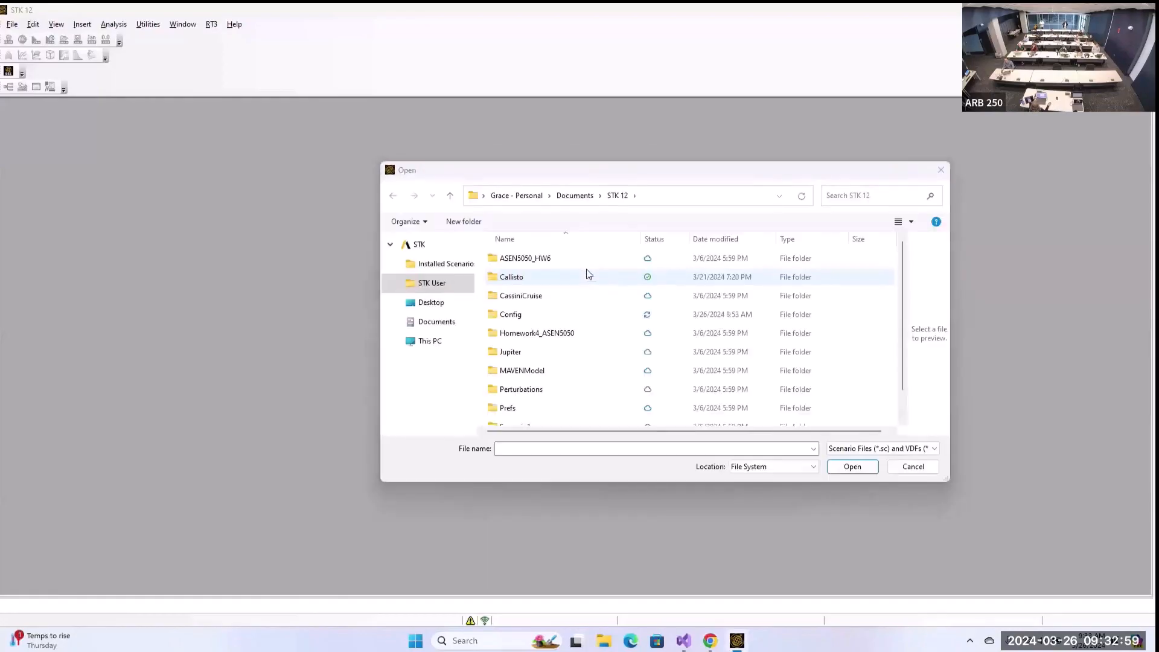
double_click(552, 343)
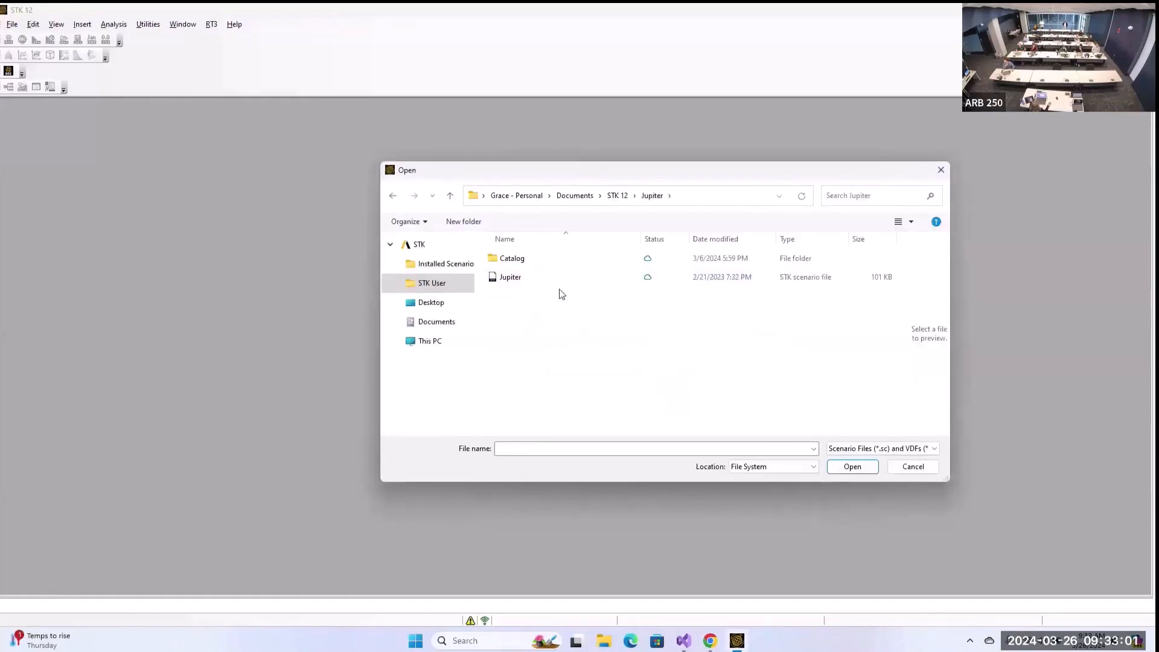
left_click(912, 467)
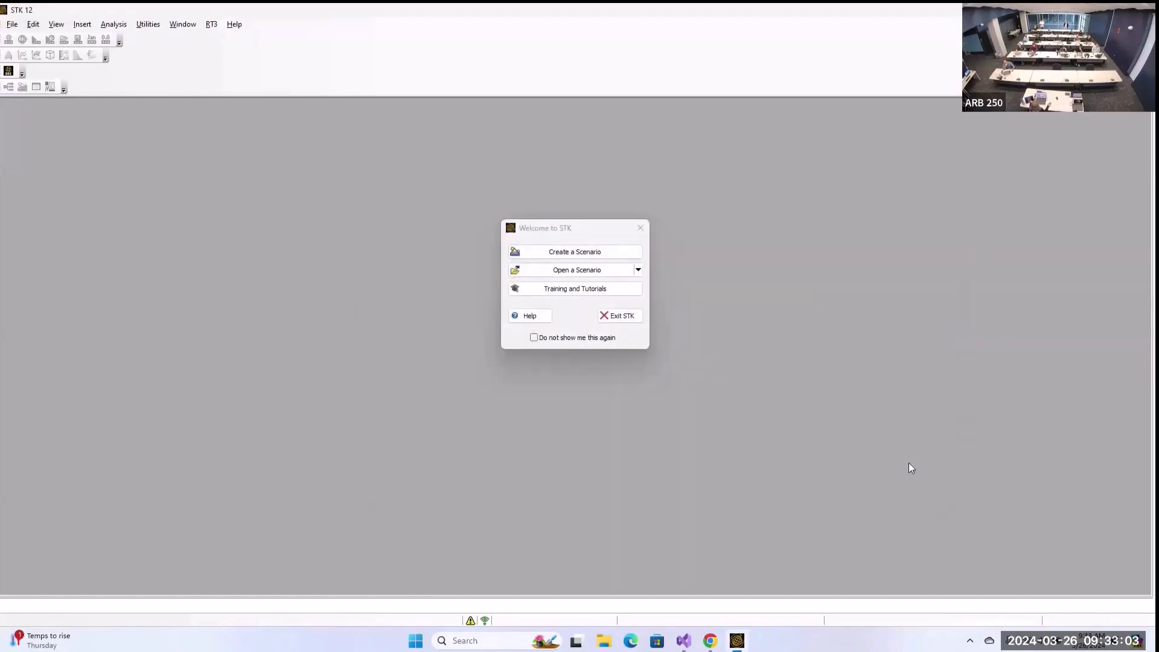
- Start a new scenario named STK_Fundamentals with an empty description, keeping the default STK 12 save location
left_click(580, 252)
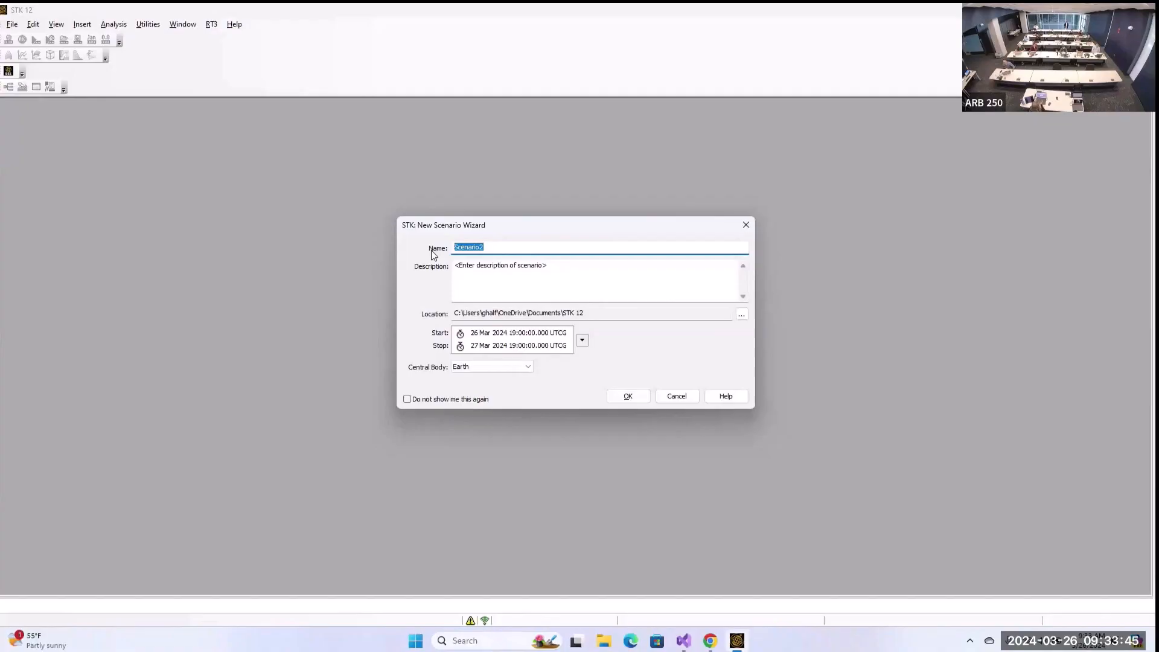
type("STK_Fundamentals")
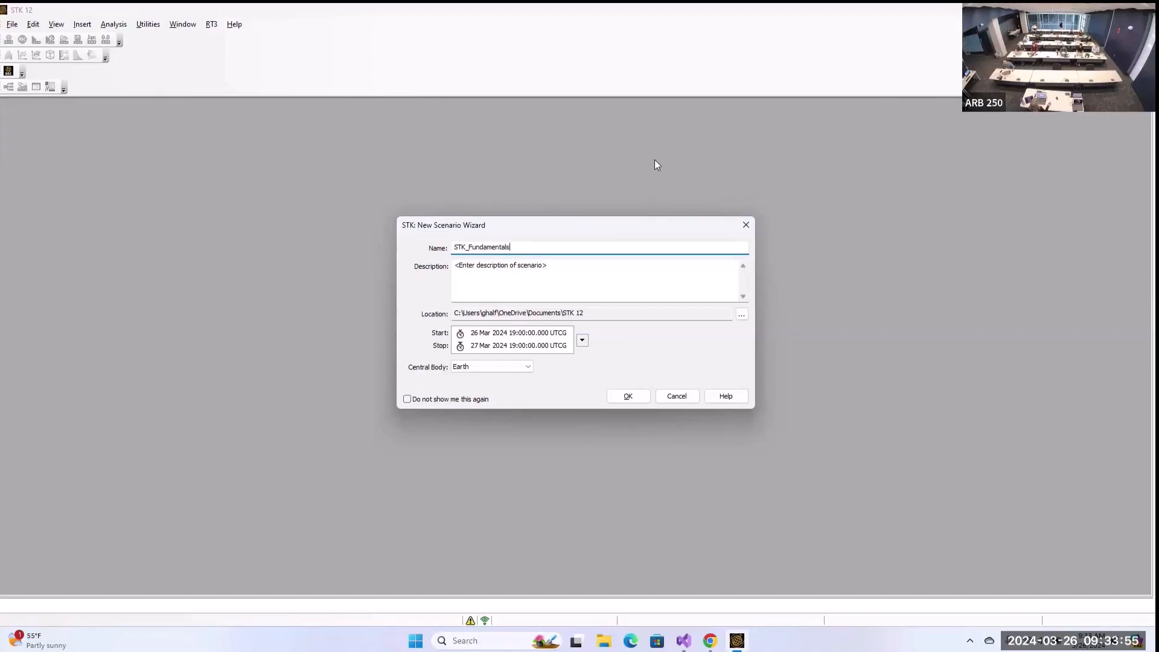
left_click(584, 269)
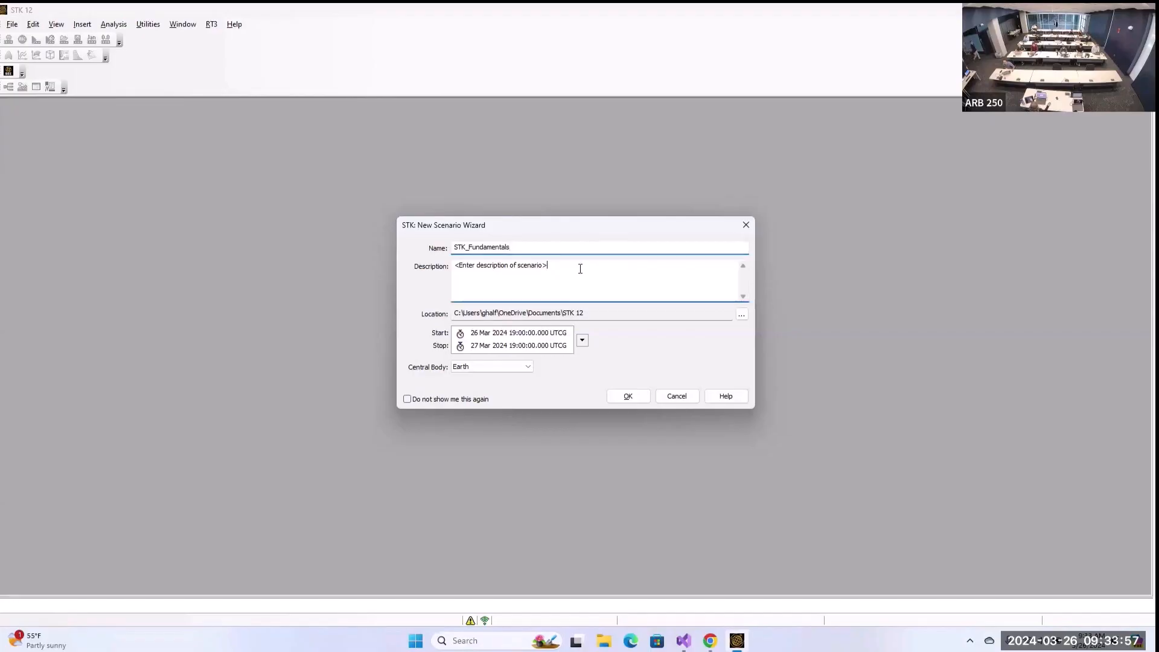
key("BackSpace")
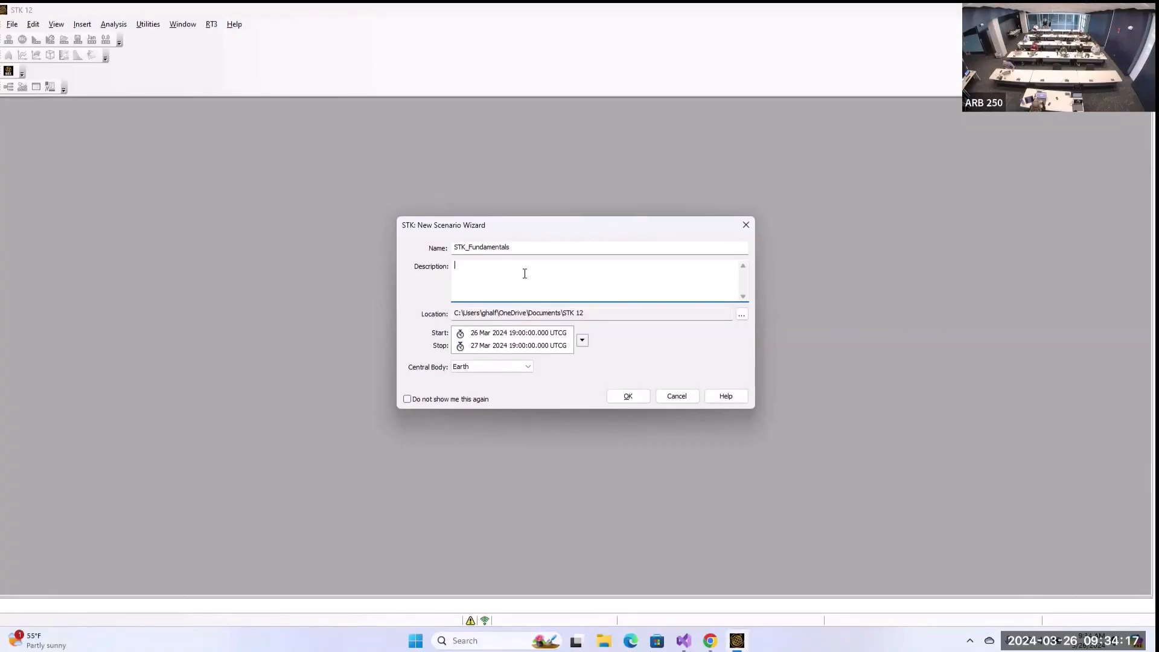
left_click(742, 315)
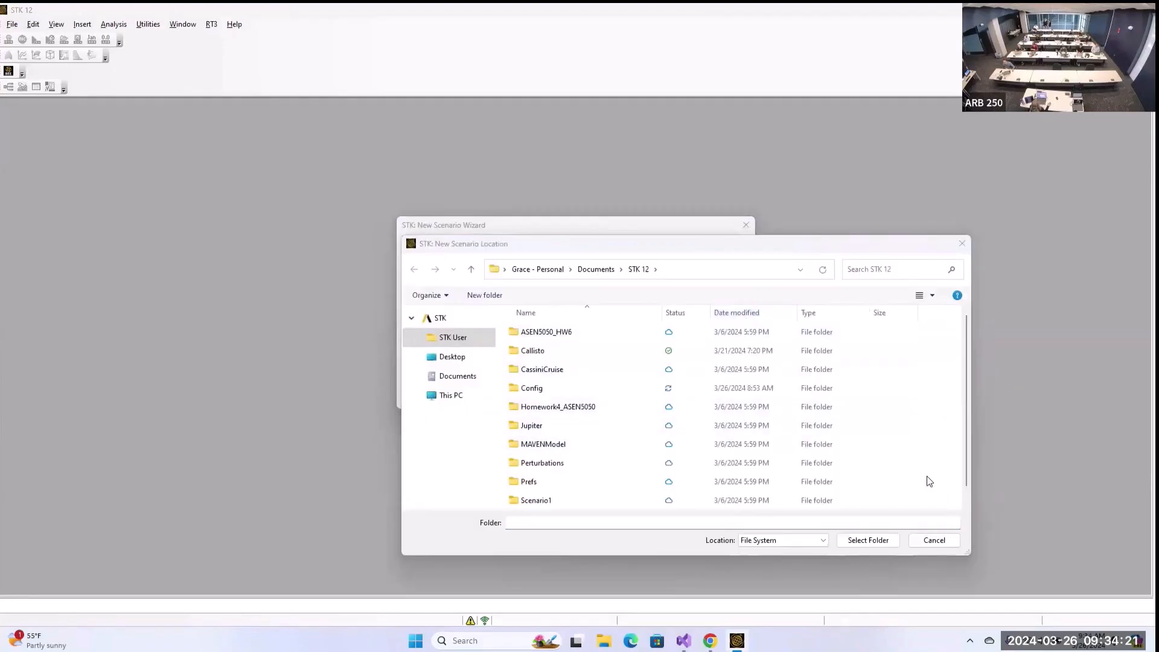
left_click(935, 540)
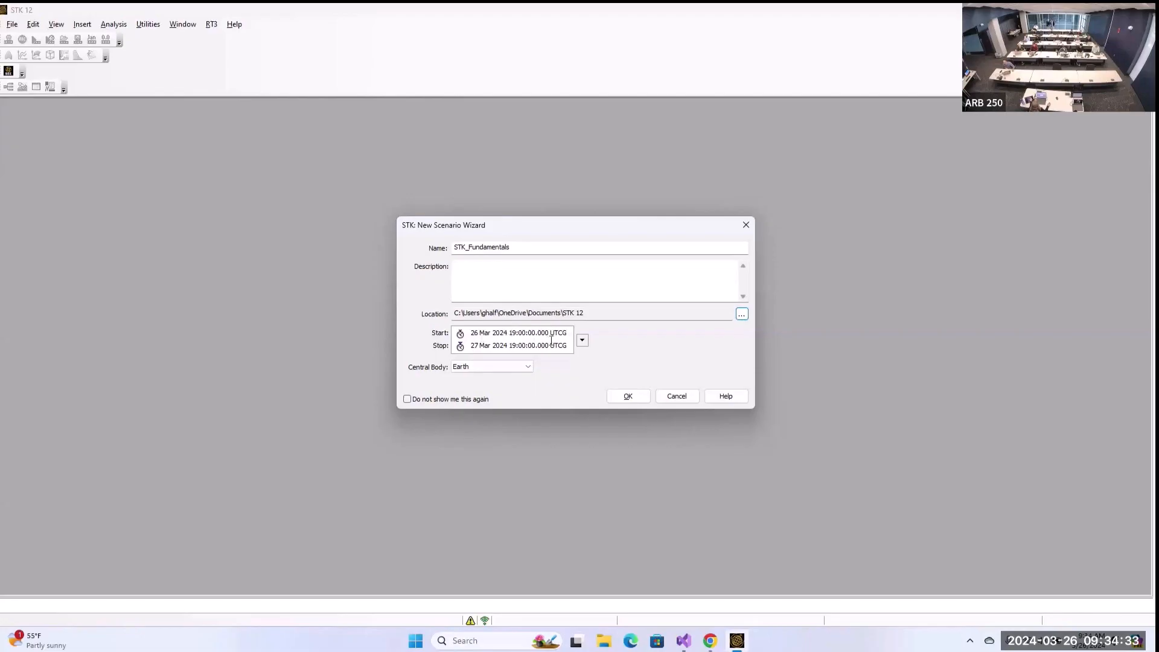
- Set the new scenario's start time to Today
left_click(583, 342)
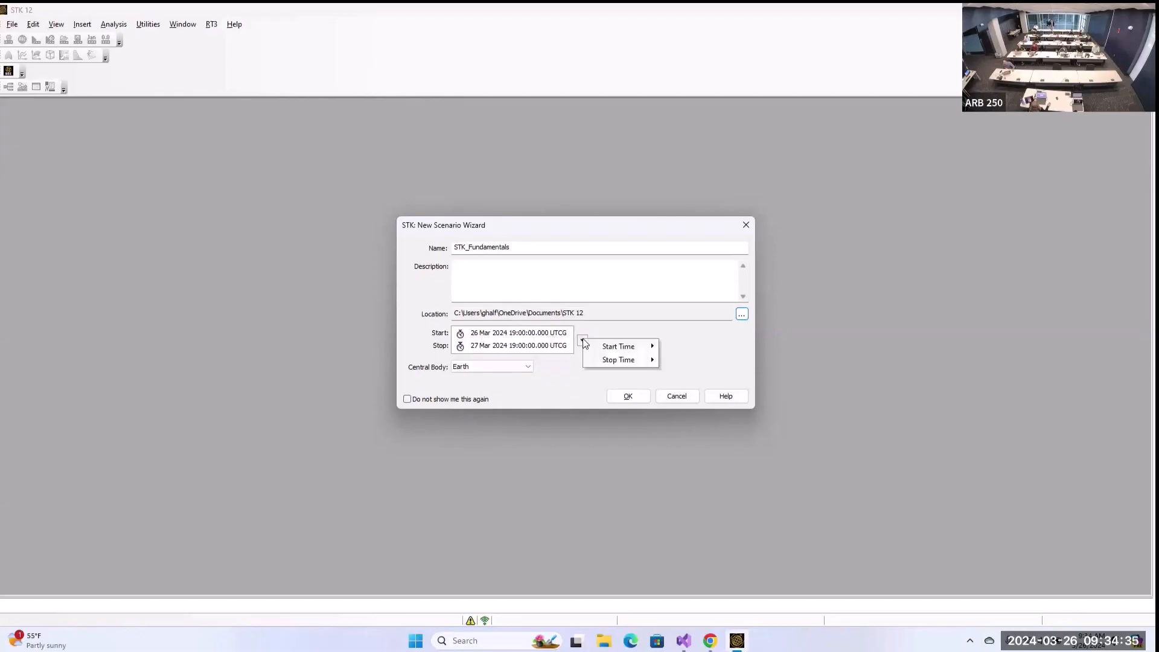
mouse_move(613, 349)
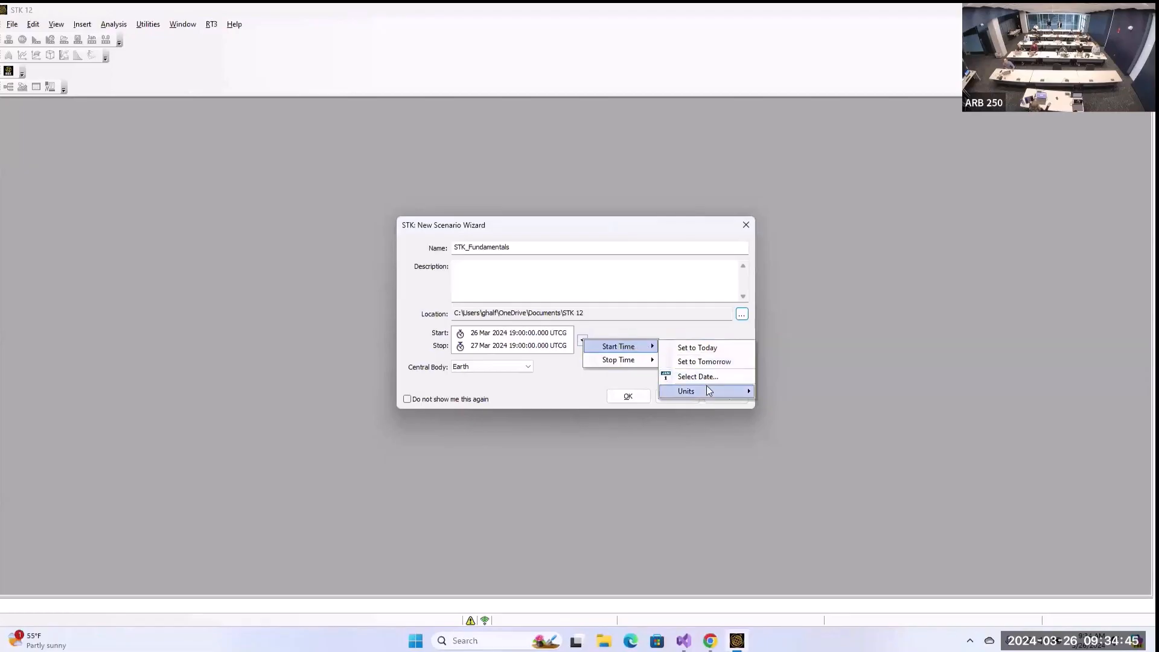
mouse_move(707, 389)
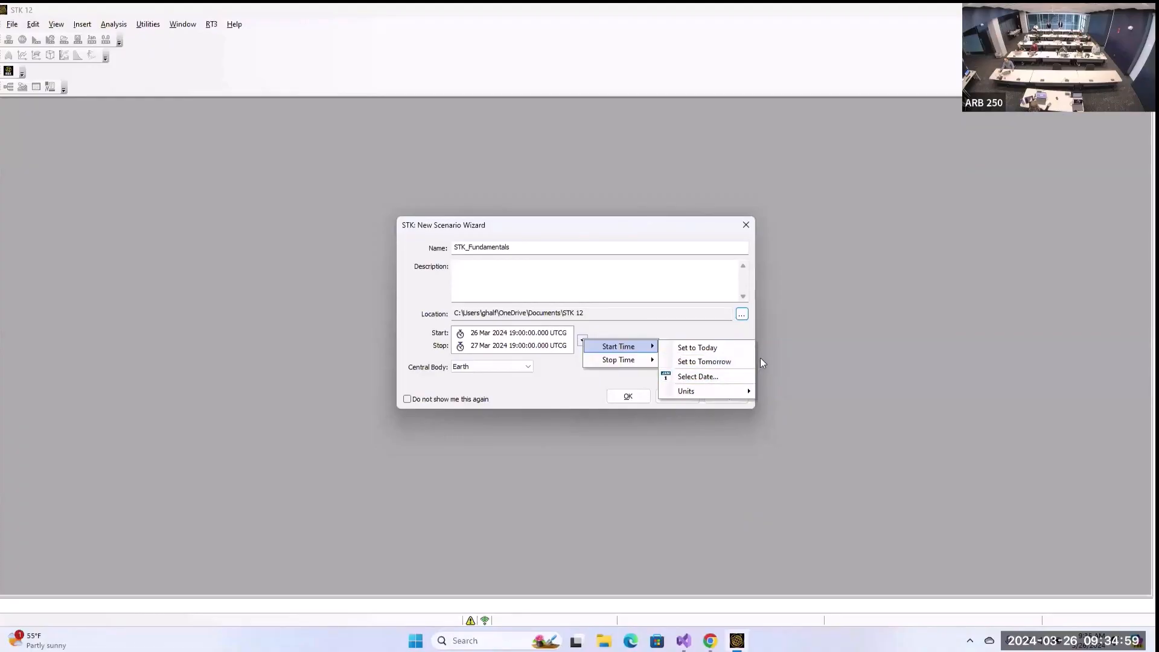
left_click(706, 345)
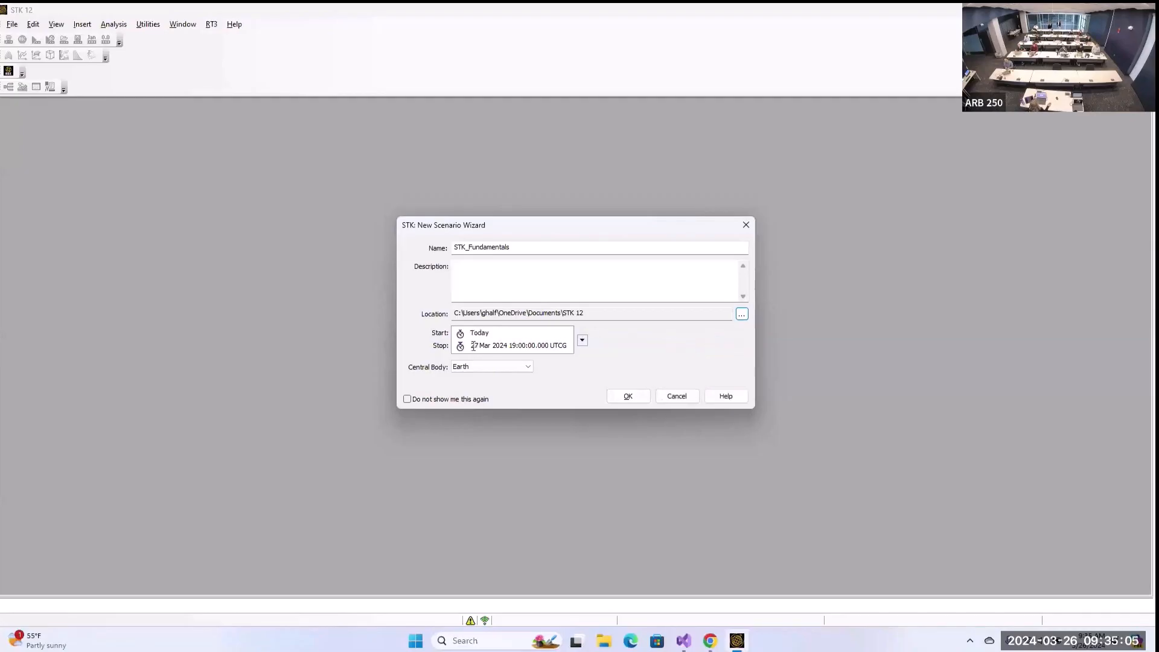
- Replace the new scenario's stop time with +1 year
left_click_drag(474, 345, 574, 346)
key("BackSpace")
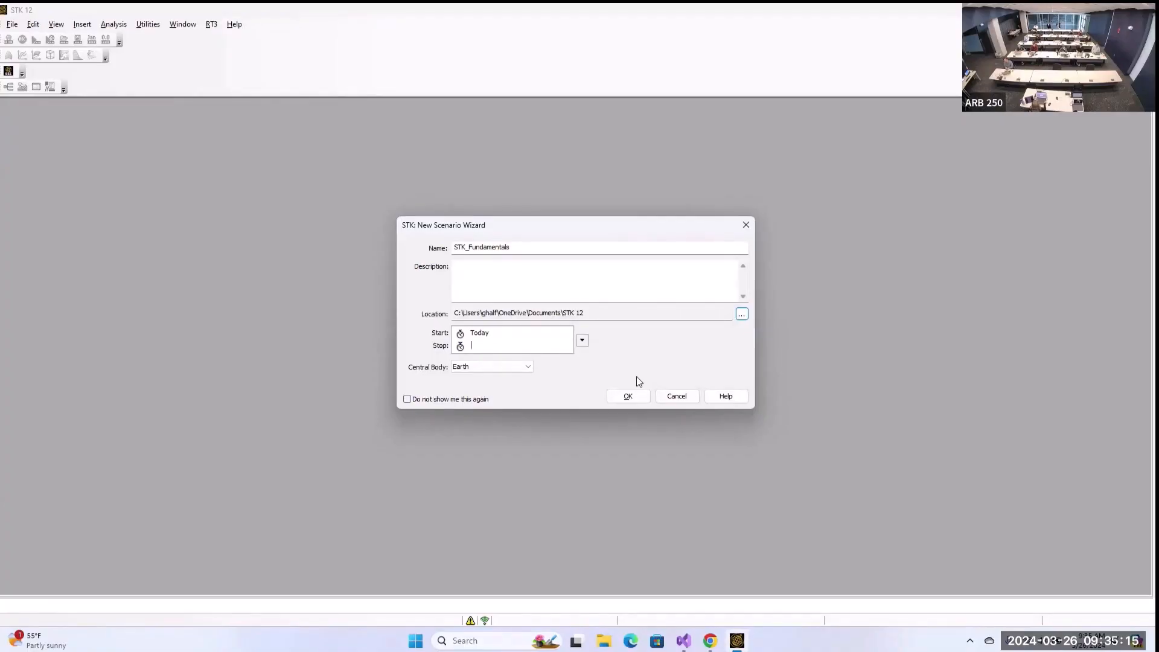
type("+1")
key("BackSpace")
type("day")
key("BackSpace")
key("BackSpace")
key("BackSpace")
type("yea")
- Keep Earth as the central body and create the scenario, overwriting the existing one with the same name
left_click(527, 369)
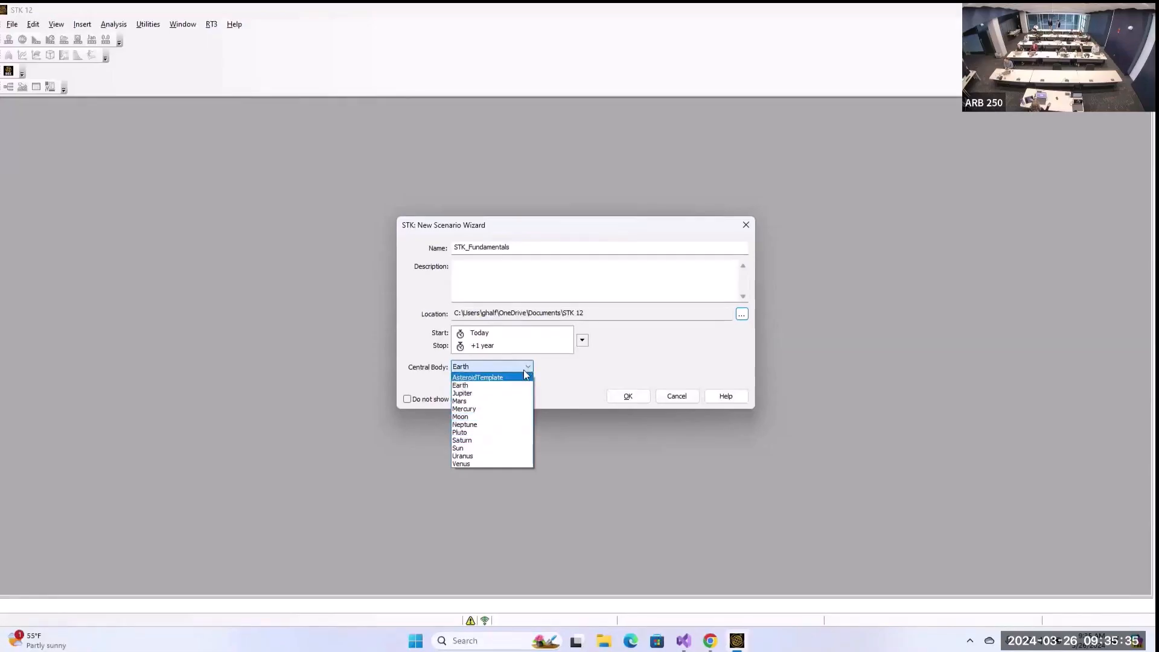
left_click(504, 387)
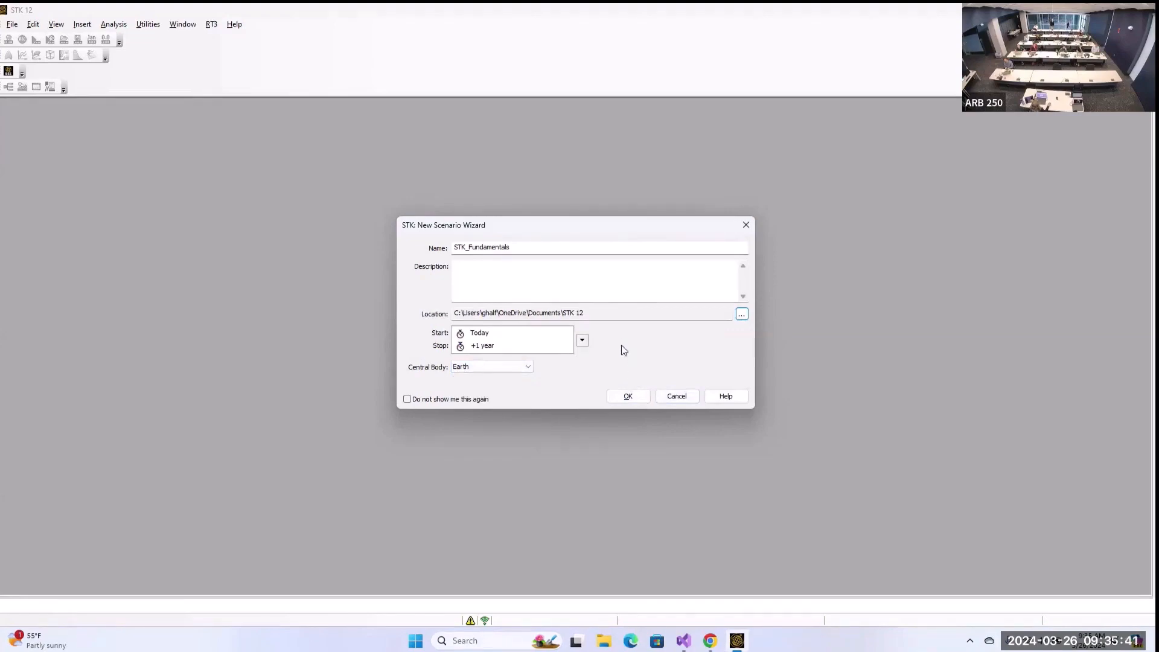
left_click(525, 371)
left_click(521, 367)
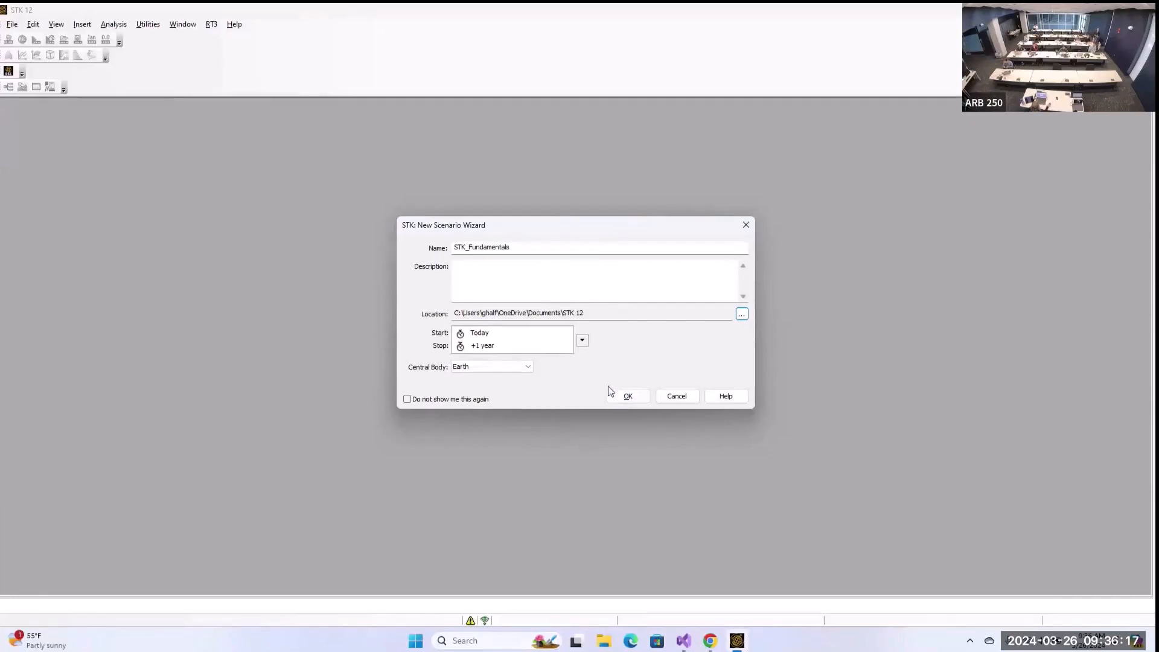
left_click(626, 399)
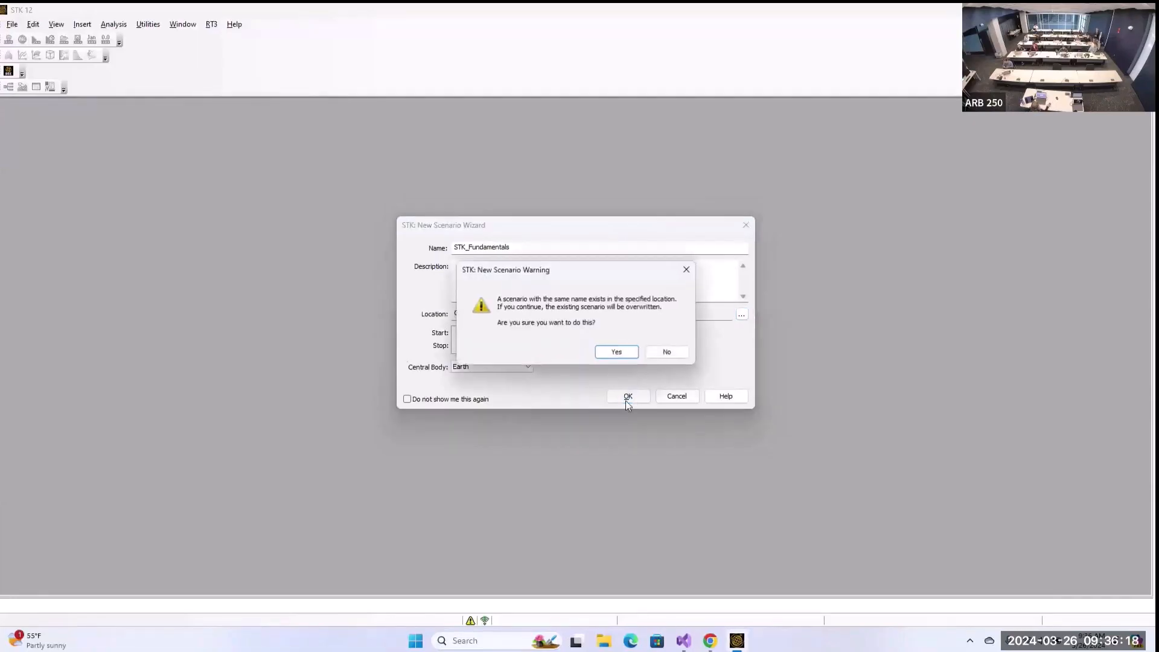
left_click(616, 351)
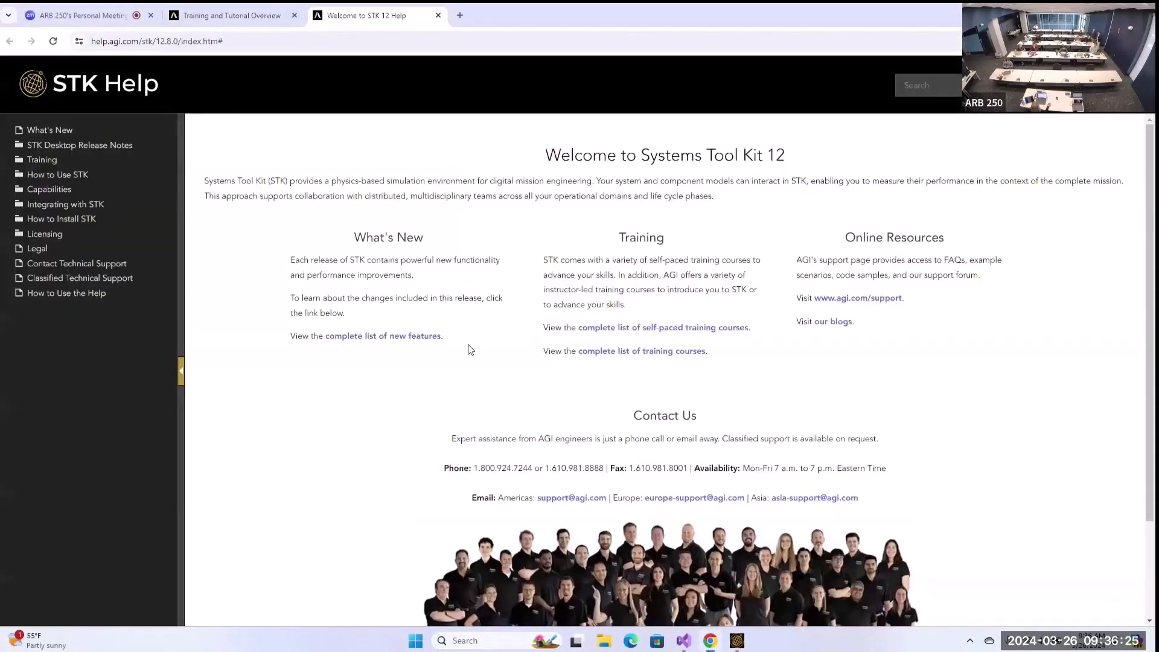
left_click(737, 642)
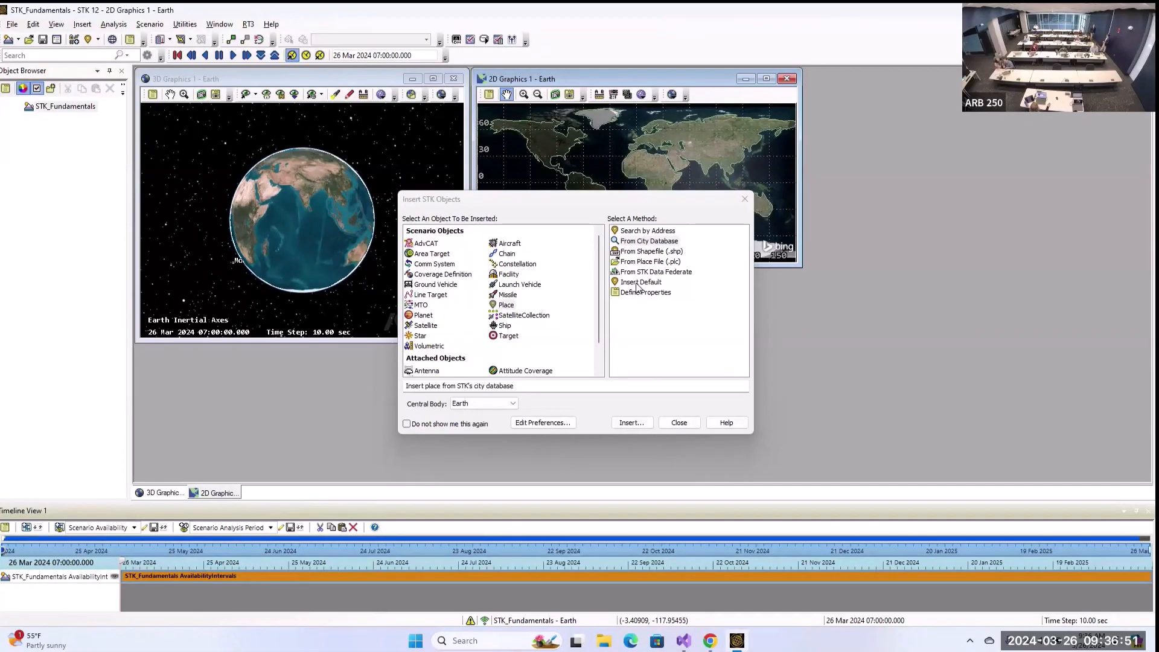
- Close the Insert STK Objects window without inserting any object
left_click_drag(622, 199, 699, 189)
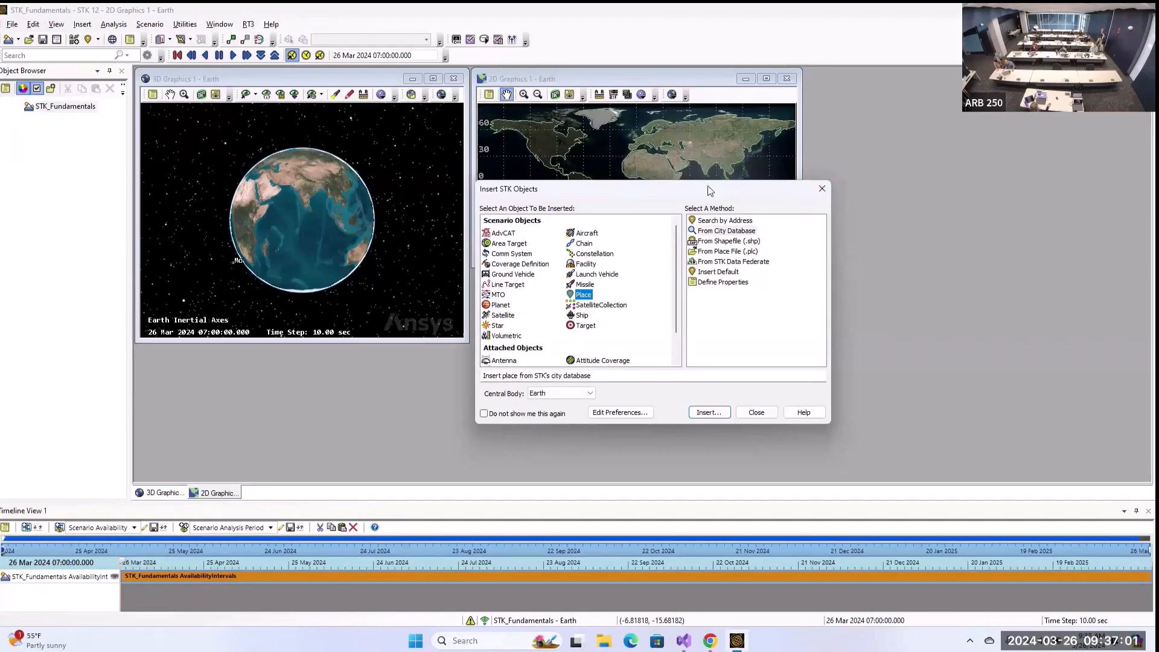
left_click_drag(711, 190, 673, 175)
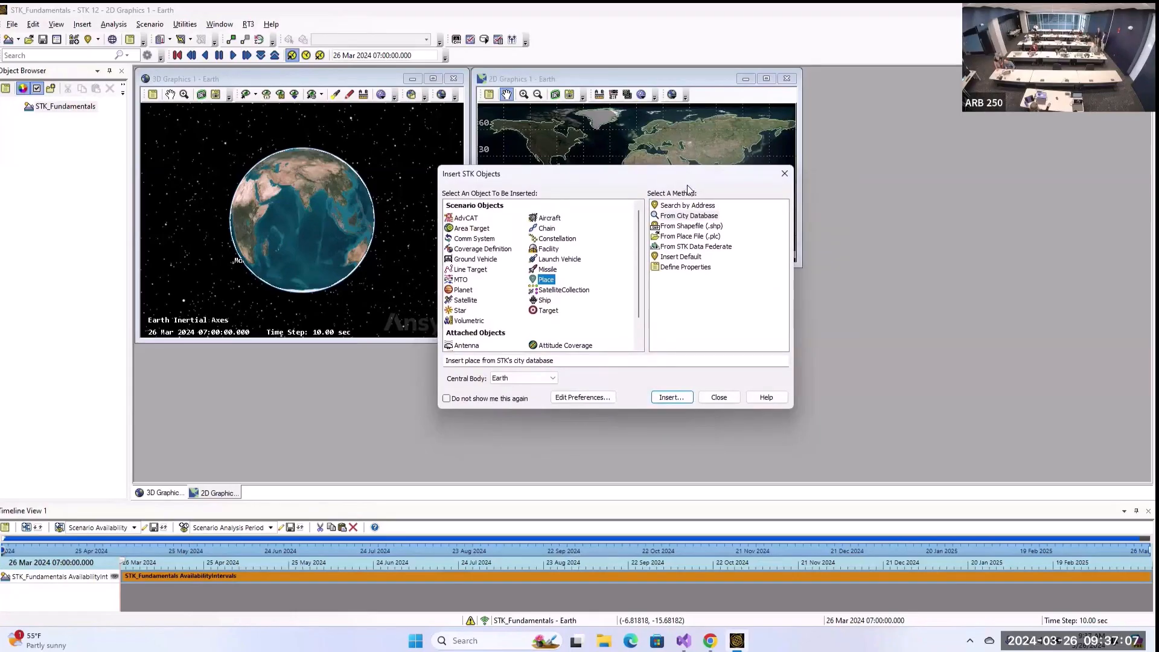
left_click_drag(688, 179, 688, 187)
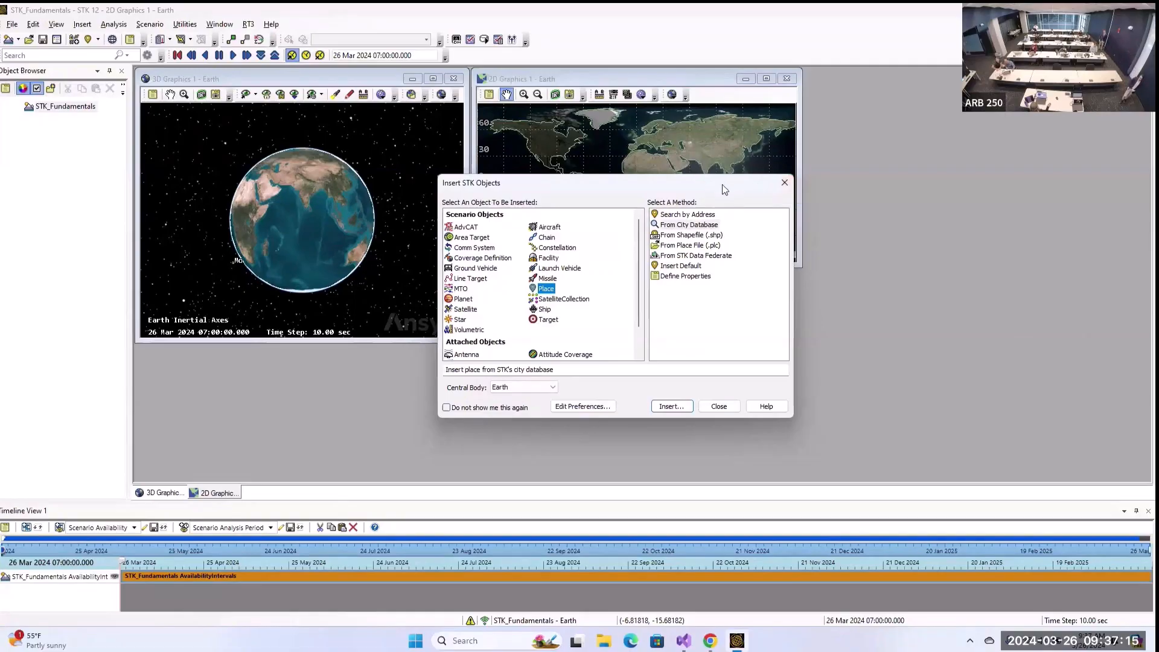
left_click_drag(723, 183, 712, 172)
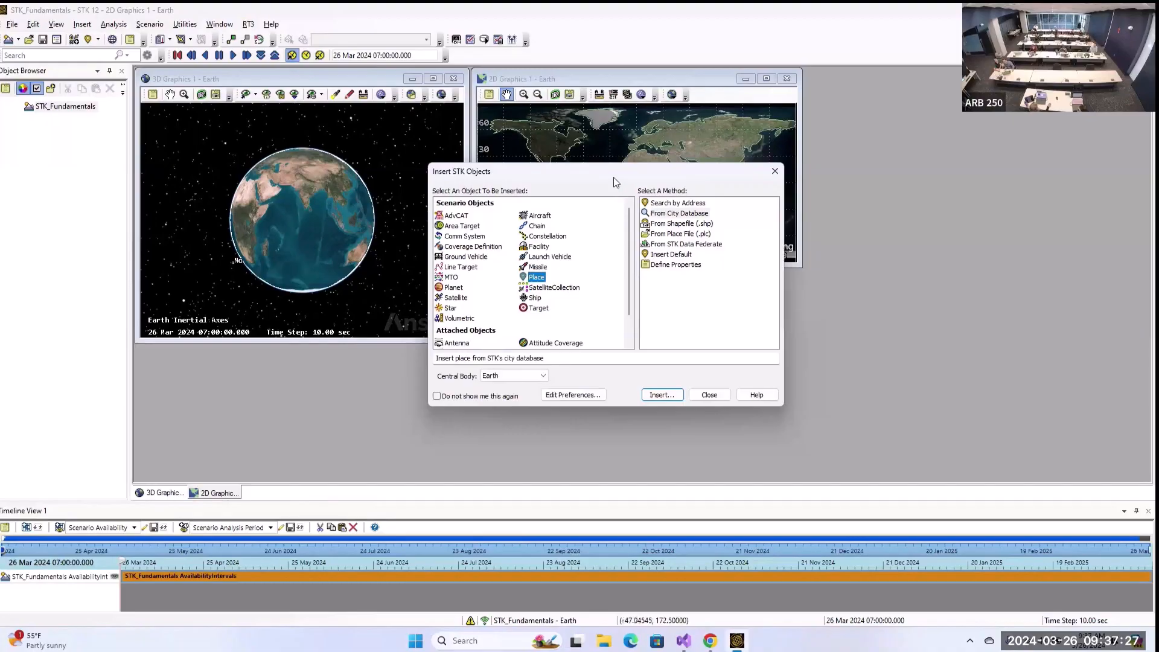
left_click_drag(613, 176, 611, 179)
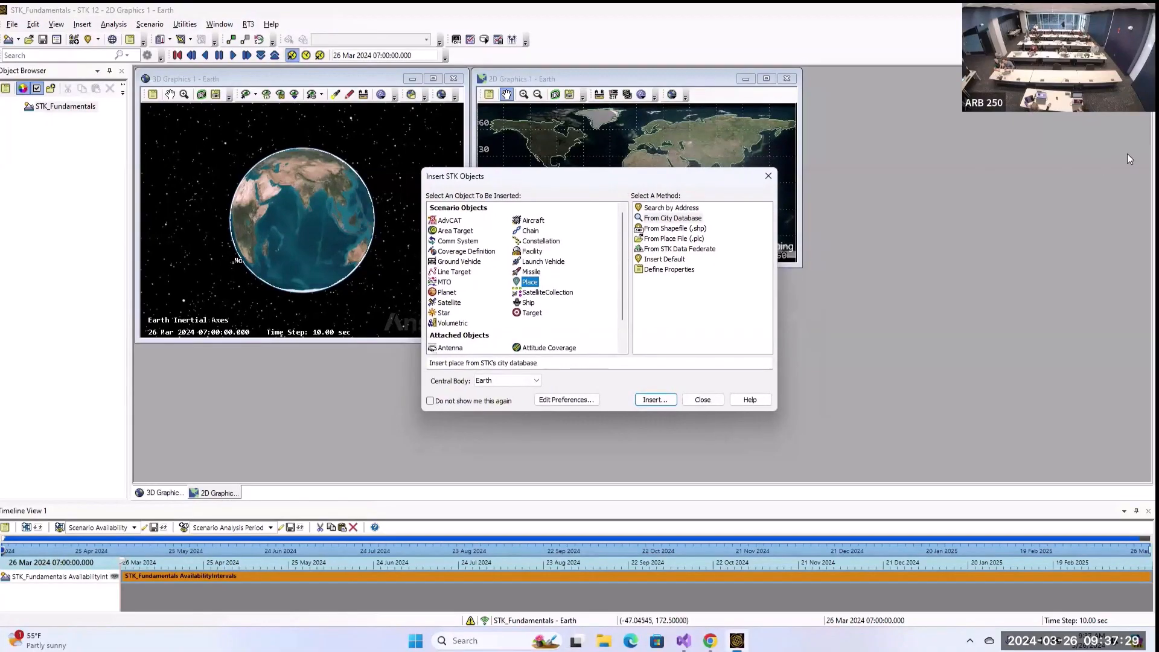
left_click(768, 178)
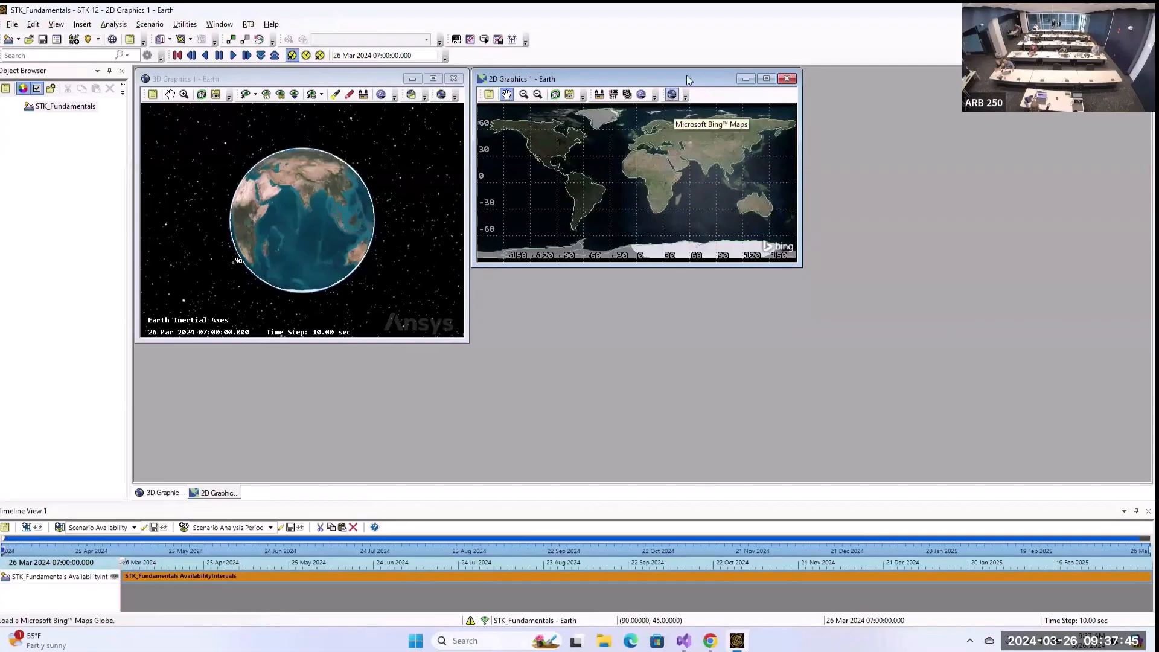
- Tile the 3D and 2D graphics windows vertically so they fill the workspace side by side
left_click(221, 24)
left_click(221, 24)
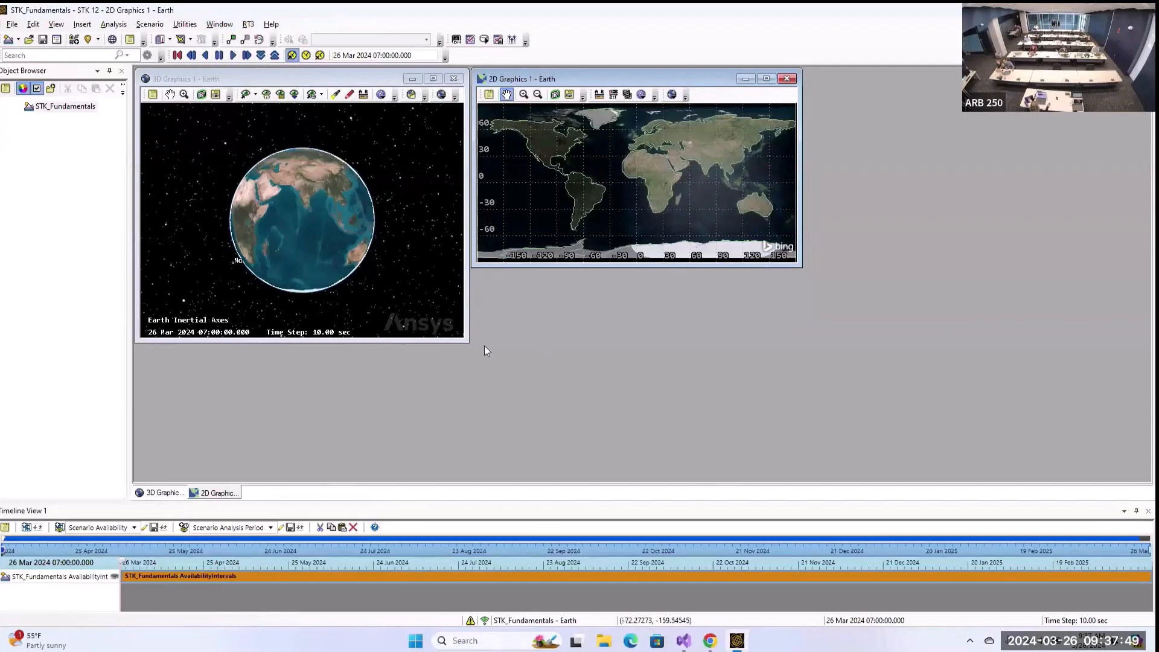
mouse_move(470, 343)
left_mouse_down()
mouse_move(556, 401)
mouse_move(471, 341)
mouse_move(483, 349)
left_mouse_up()
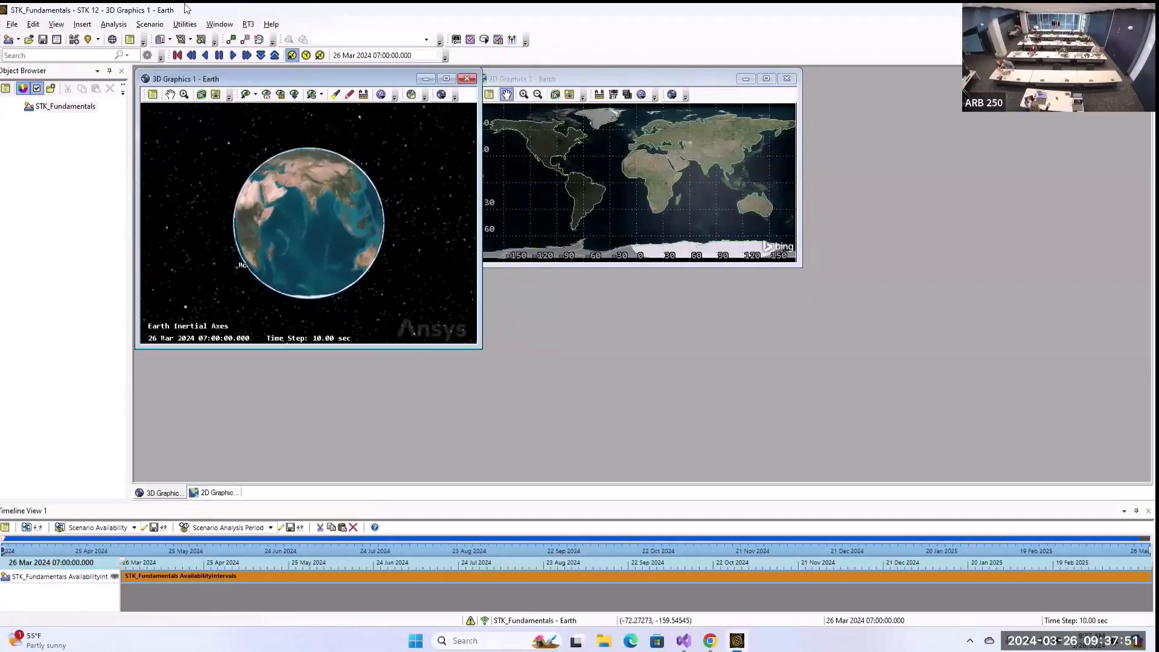
left_click(217, 26)
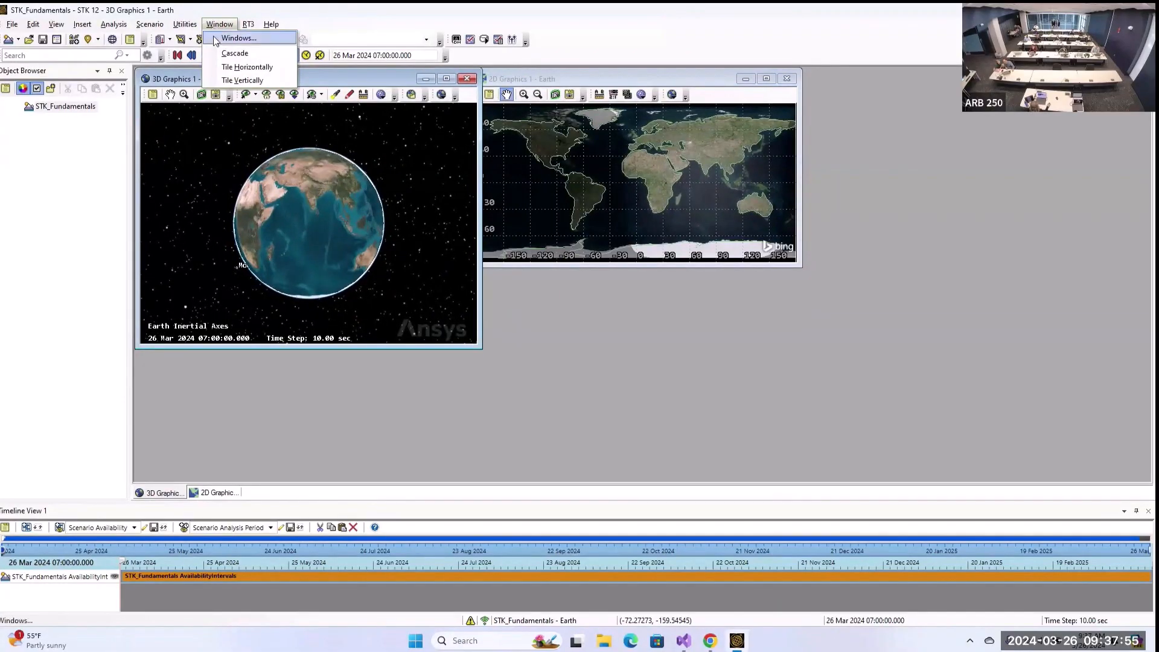
left_click(244, 80)
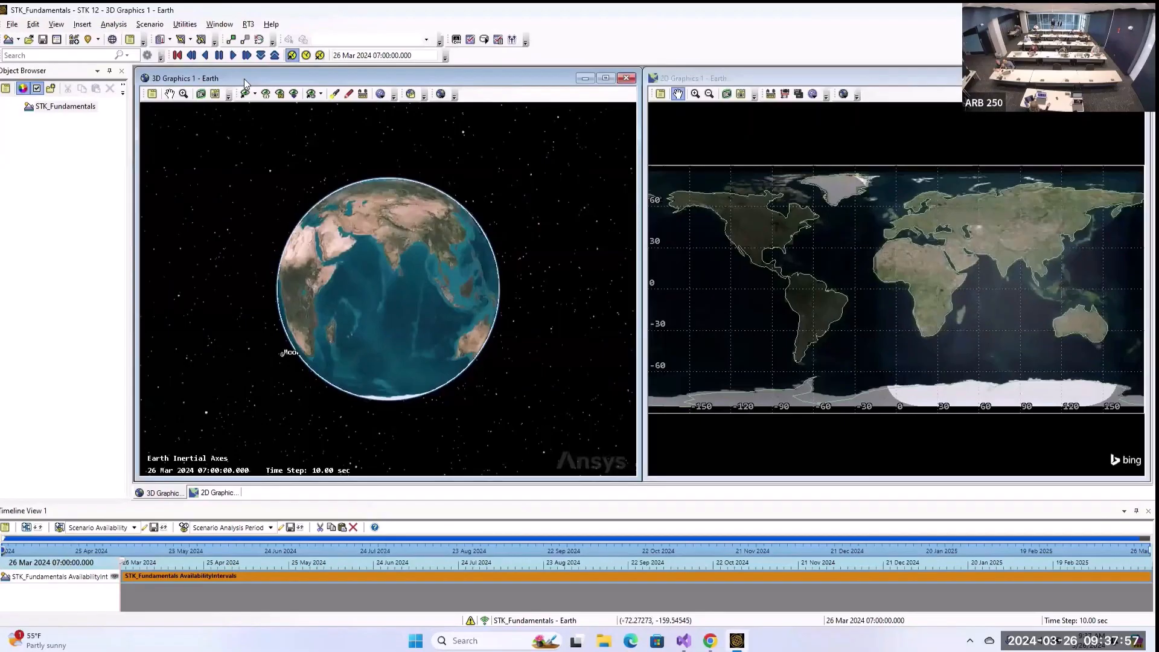
left_click(220, 24)
left_click(252, 82)
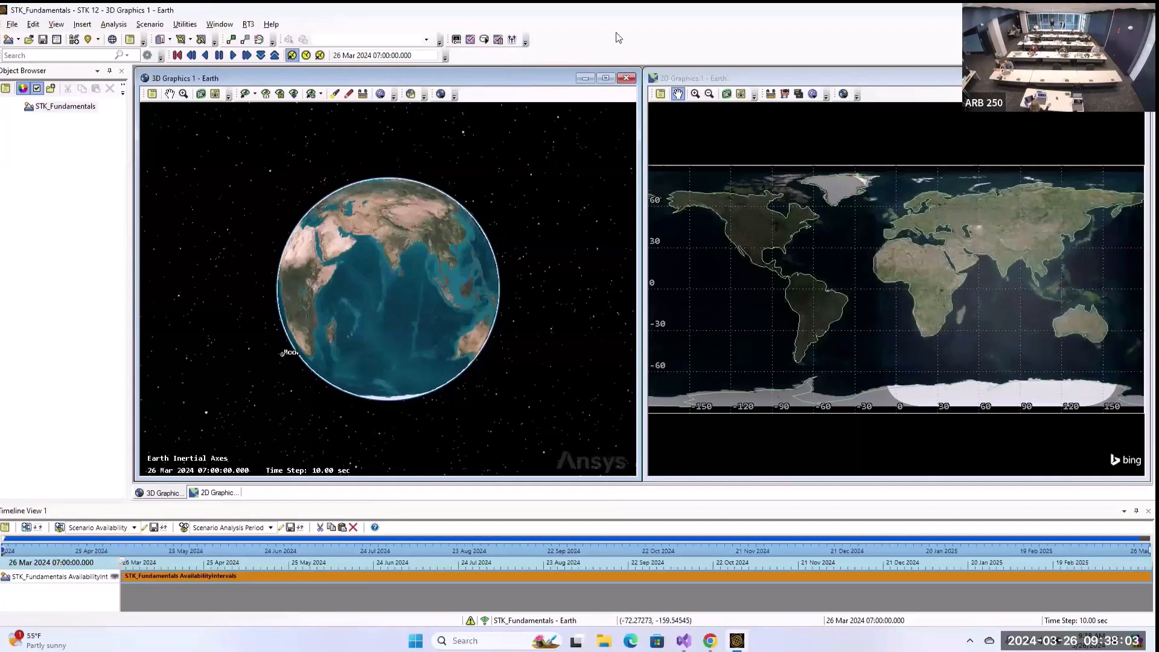
- Rotate the 3D globe, inspect the Horn of Africa up close, and return to a view of the whole Earth
left_click_drag(404, 191, 318, 404)
left_click(170, 95)
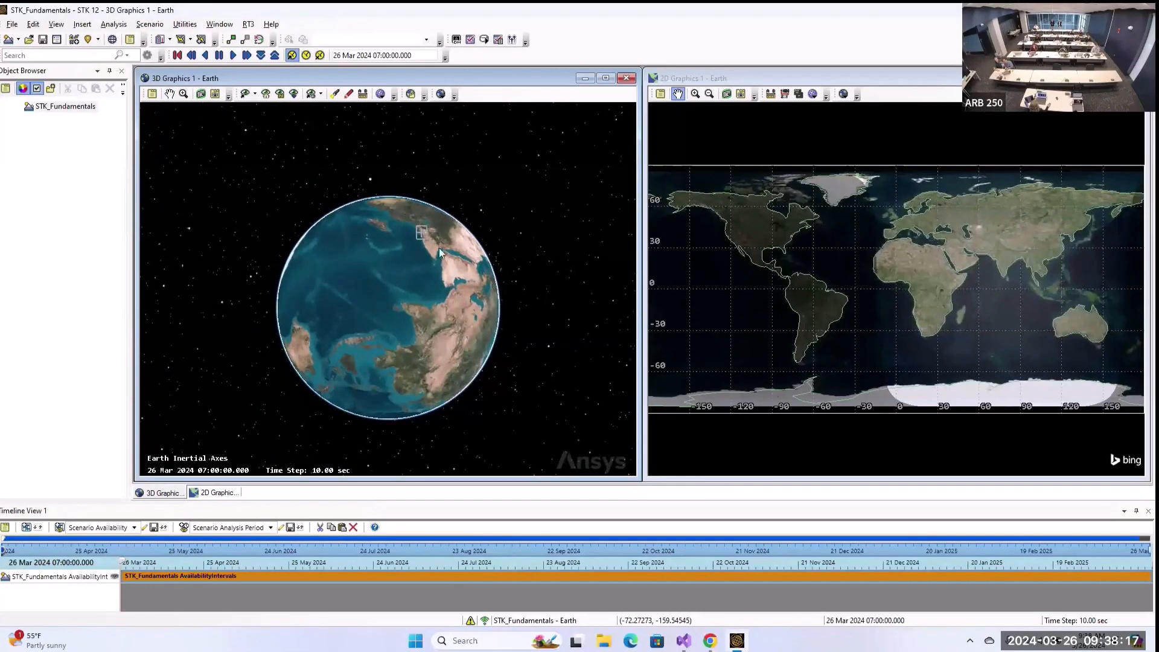
scroll(440, 248, "up", 10)
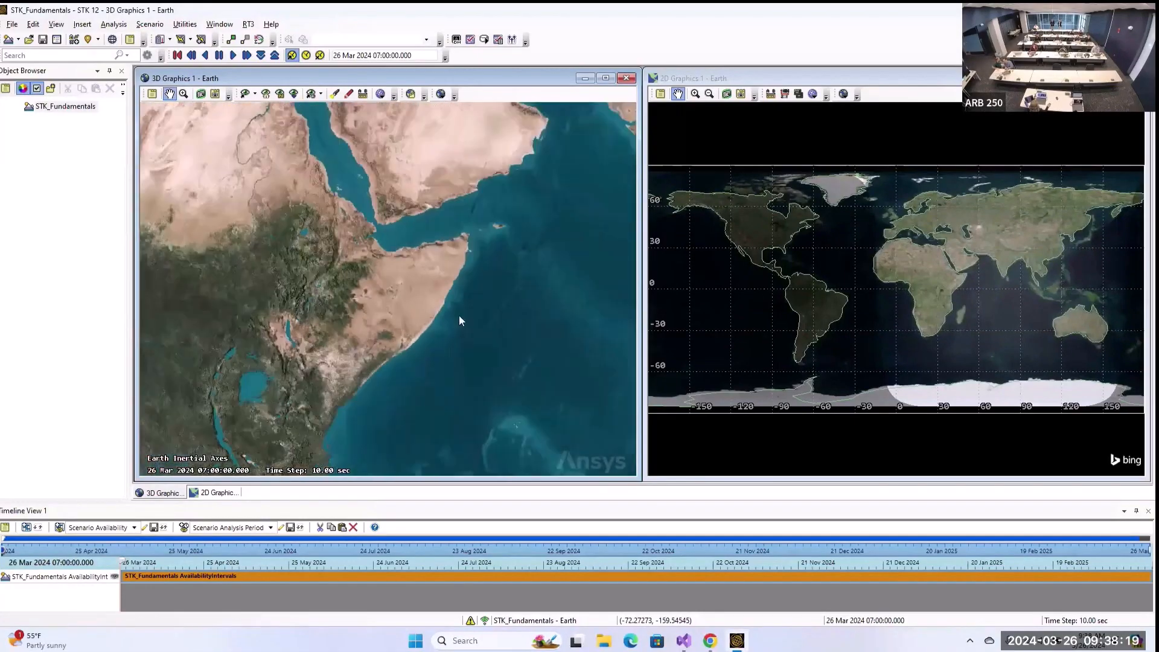
scroll(367, 311, "up", 2)
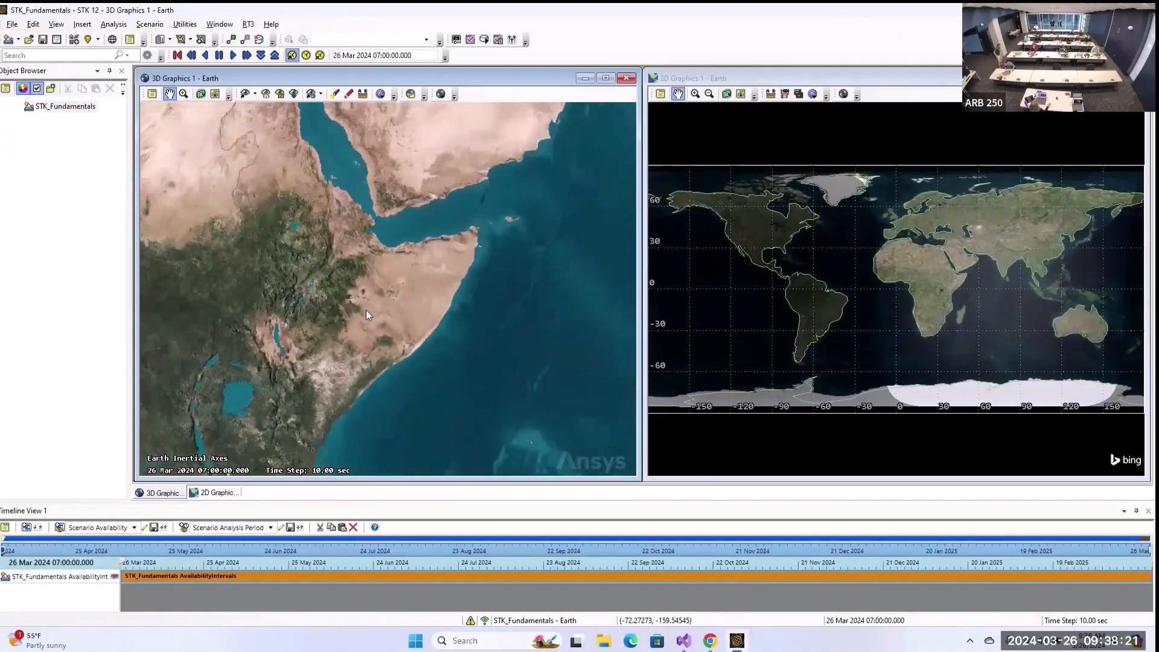
scroll(368, 307, "down", 10)
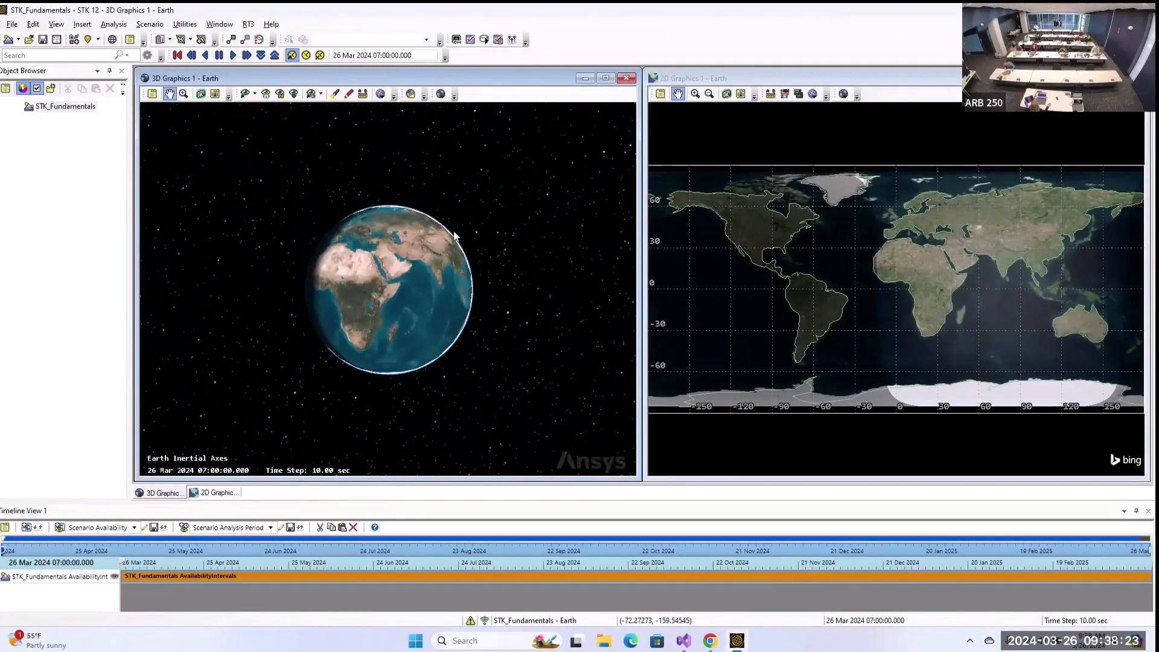
left_click(201, 94)
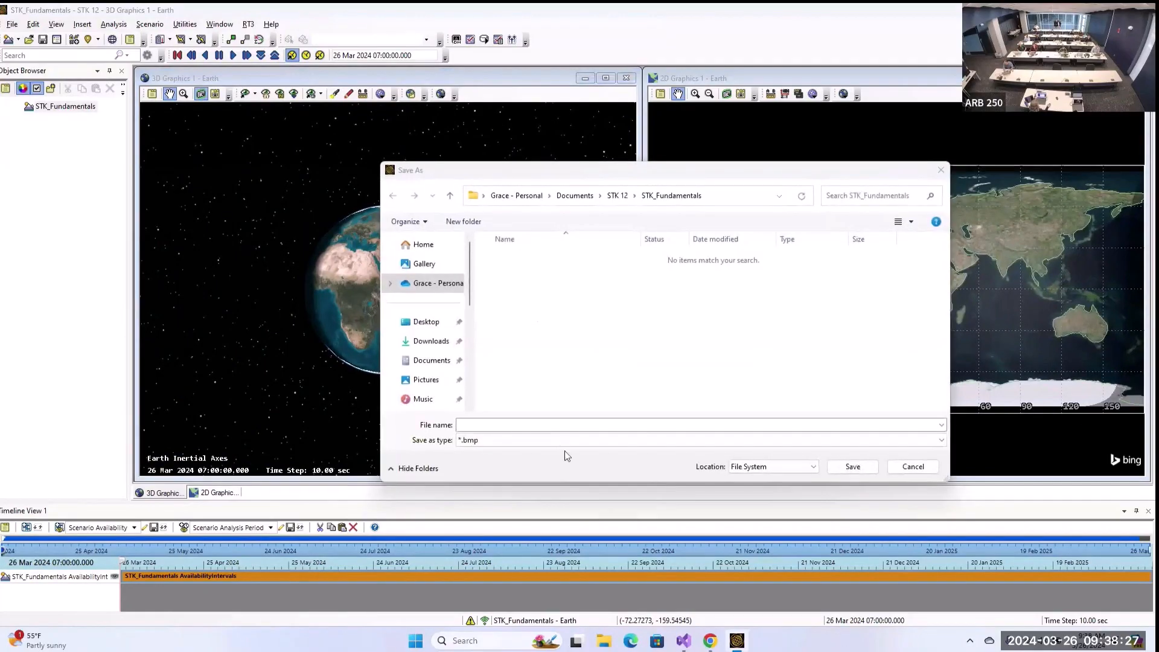
left_click(562, 440)
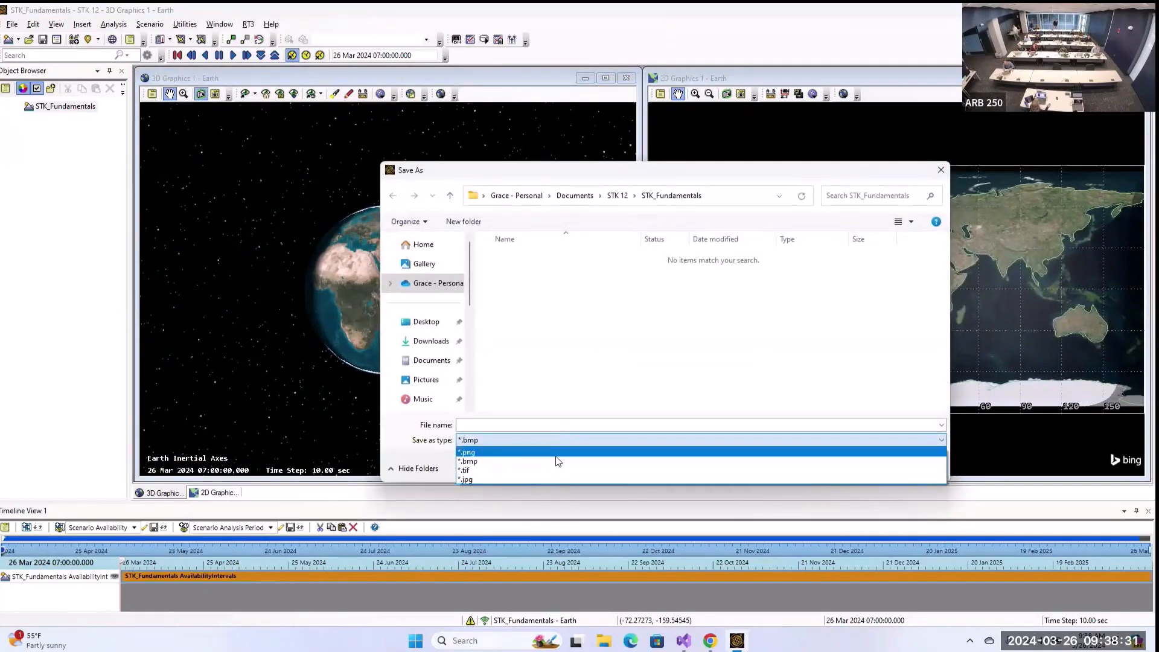
left_click(556, 461)
left_click(913, 467)
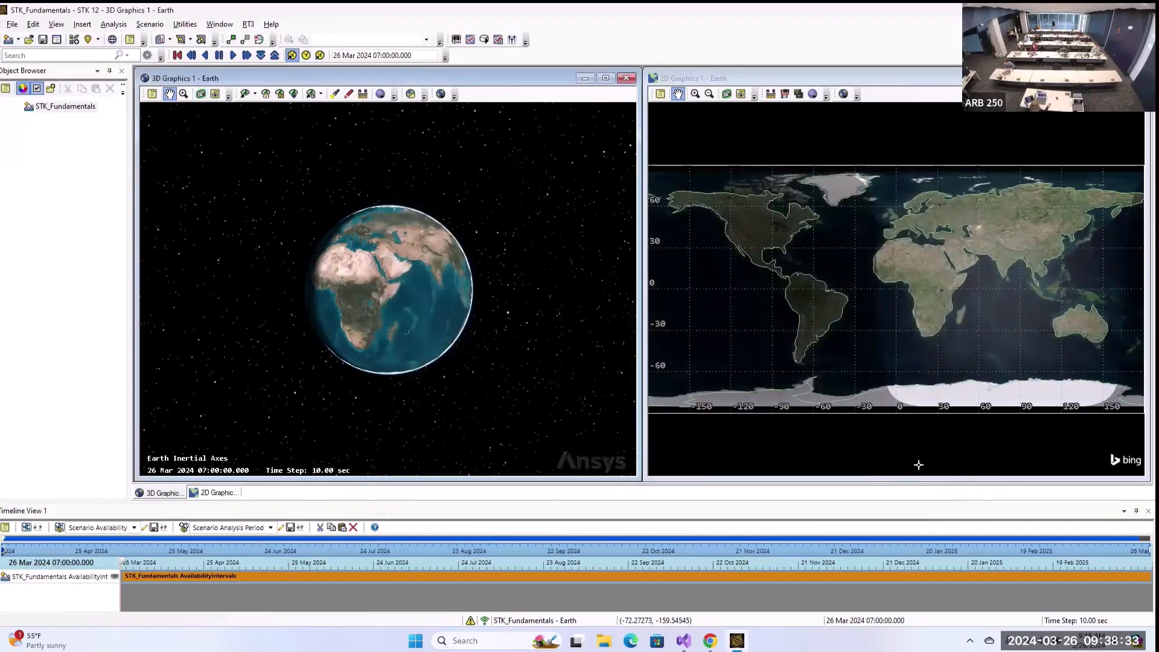
- View the 3D scene from the Moon toward Earth, keeping the View From/To window clear of the globe
left_click(245, 94)
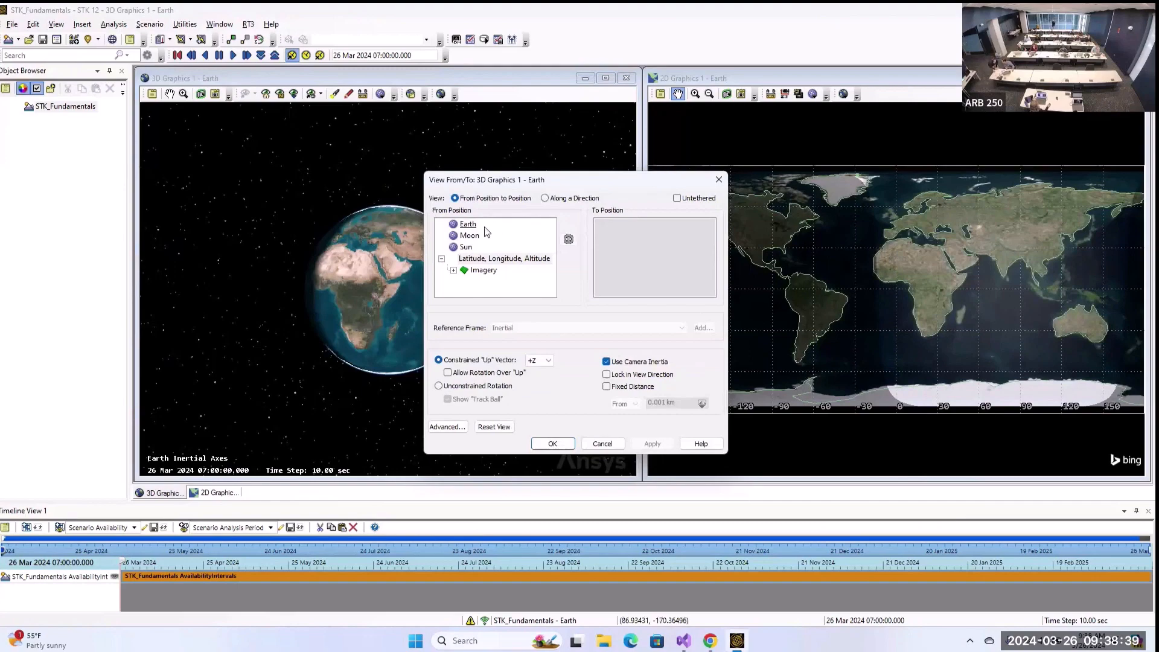
left_click(470, 236)
left_click(628, 227)
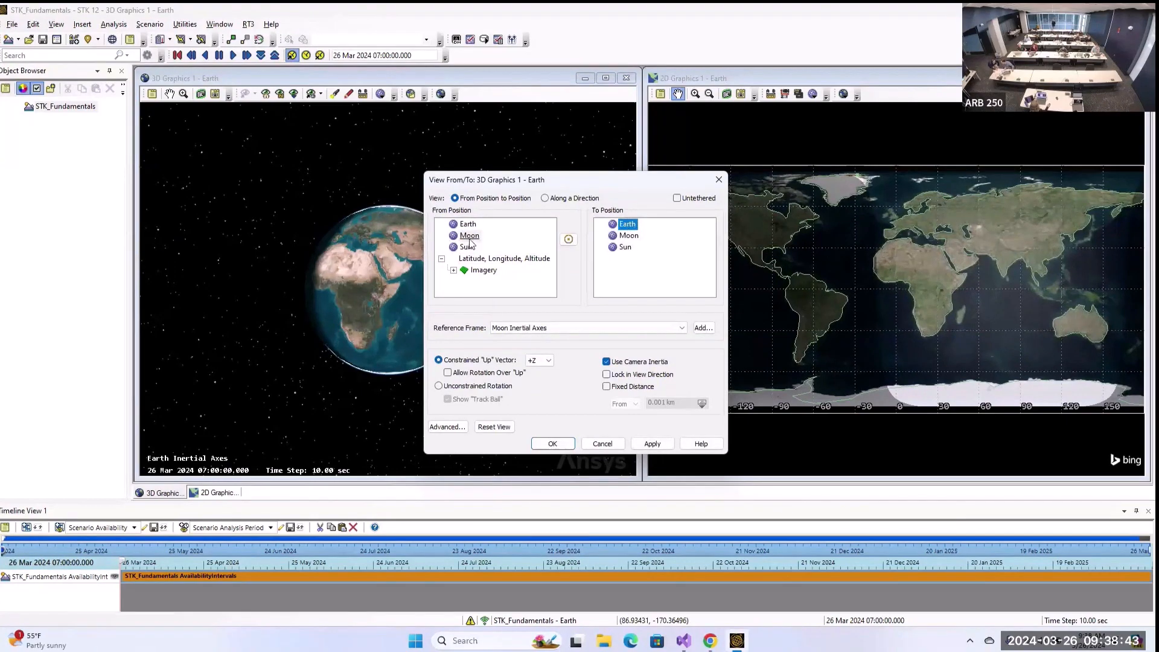
left_click(654, 446)
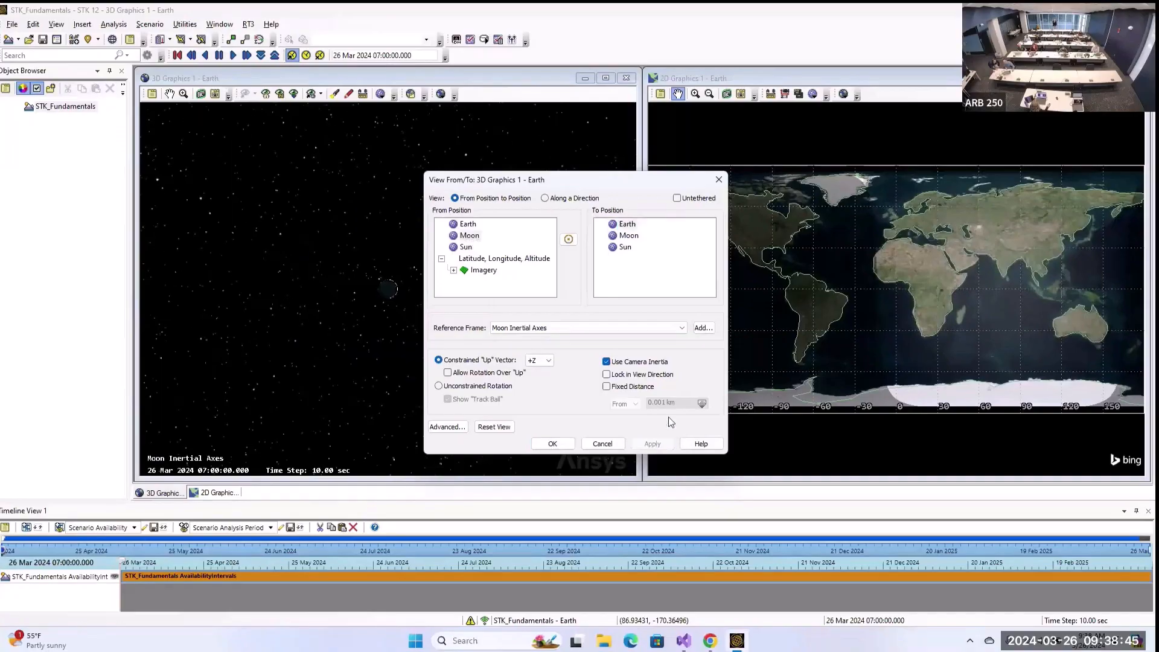
left_click_drag(609, 186, 864, 182)
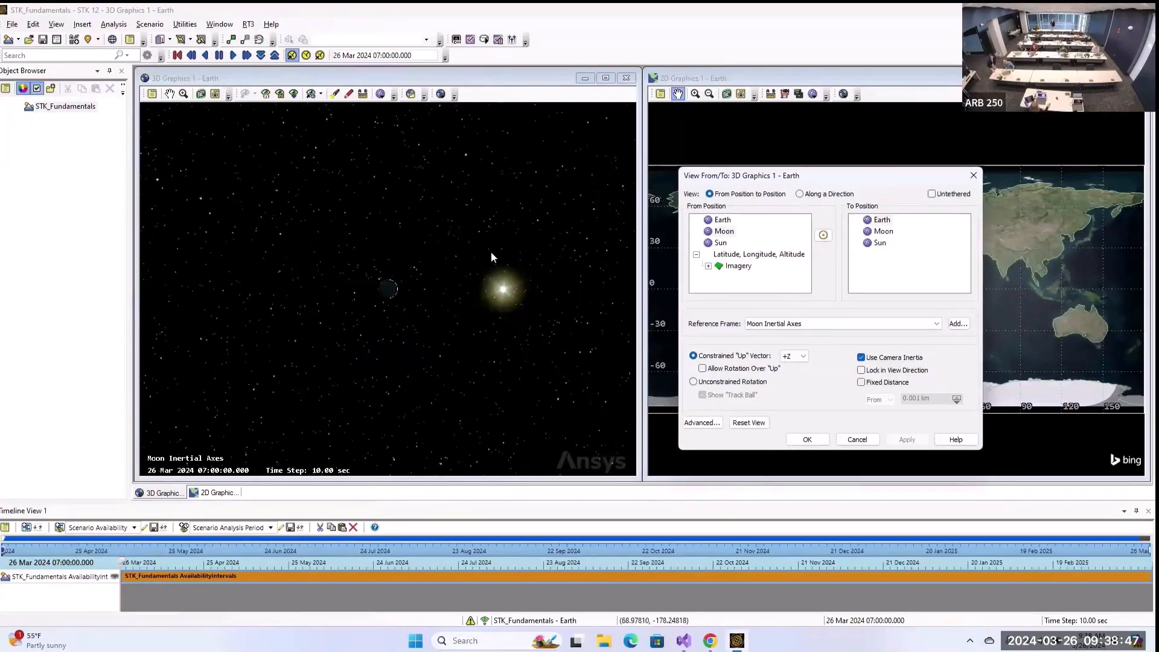
- Set the 3D view's From Position back to Earth and accept the view settings
left_click(723, 220)
left_click(907, 440)
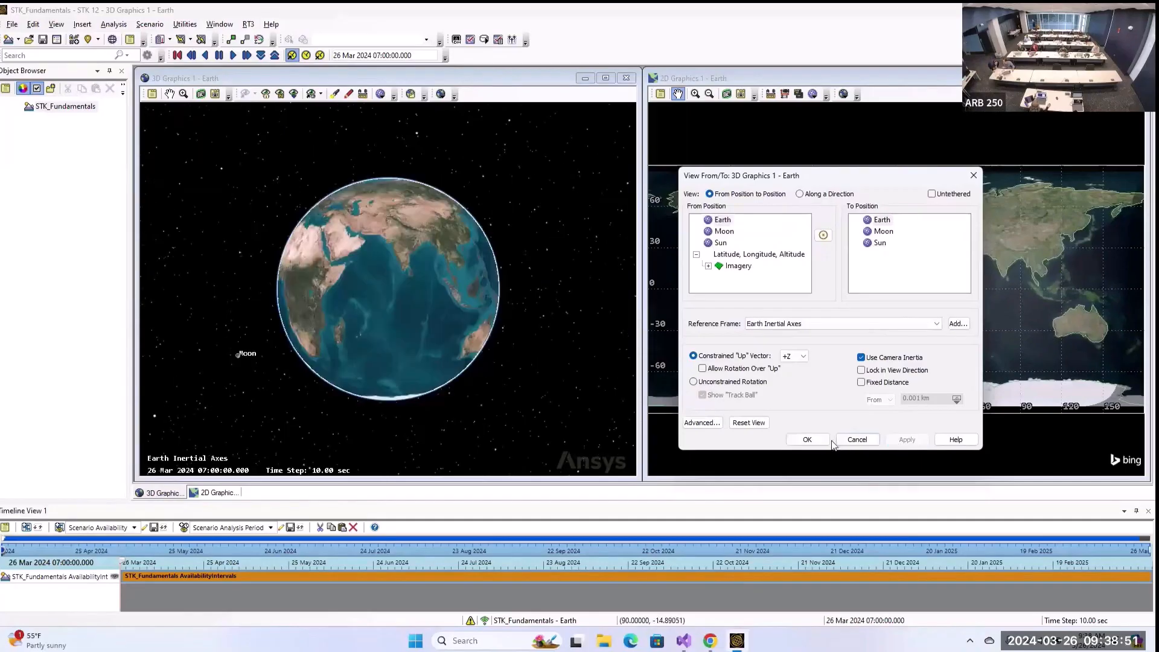
left_click(812, 440)
- Explore the space around Earth, restore the 3D home view, and look at Earth from overhead
scroll(389, 248, "down", 5)
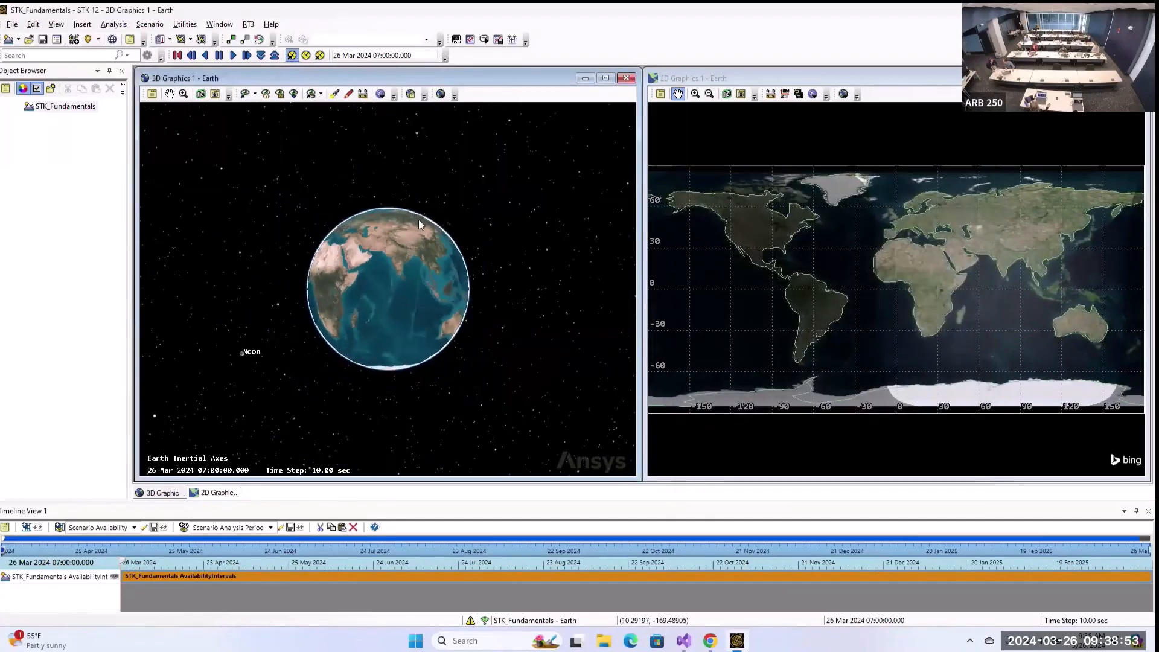
scroll(356, 249, "down", 5)
left_click_drag(481, 335, 200, 297)
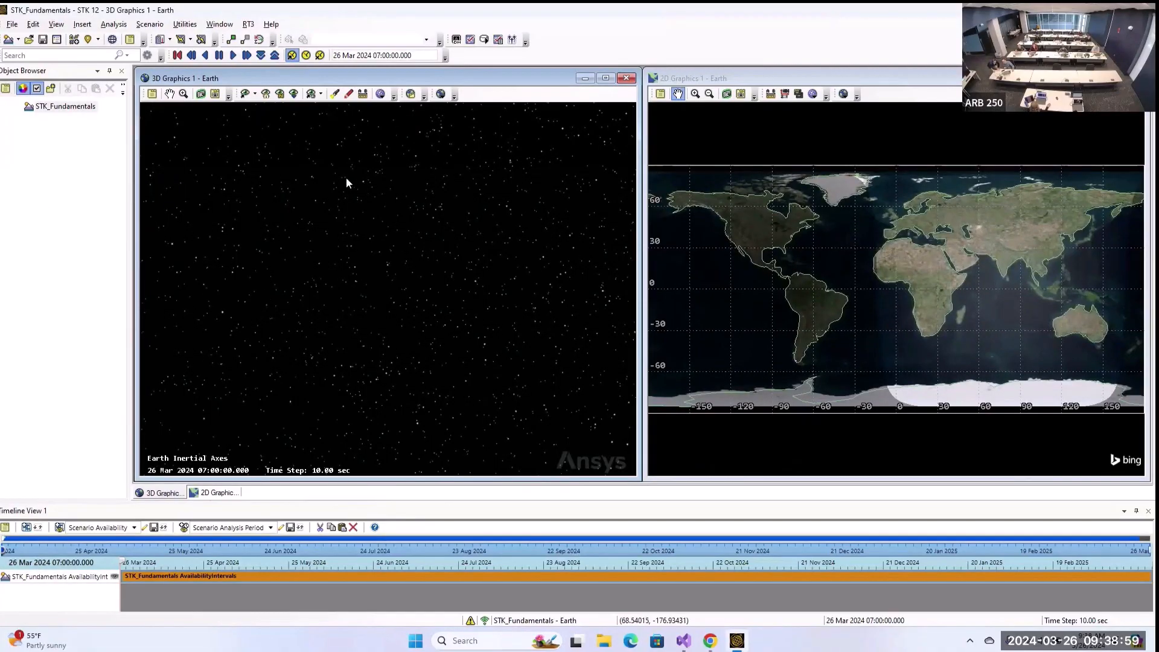
left_click(265, 94)
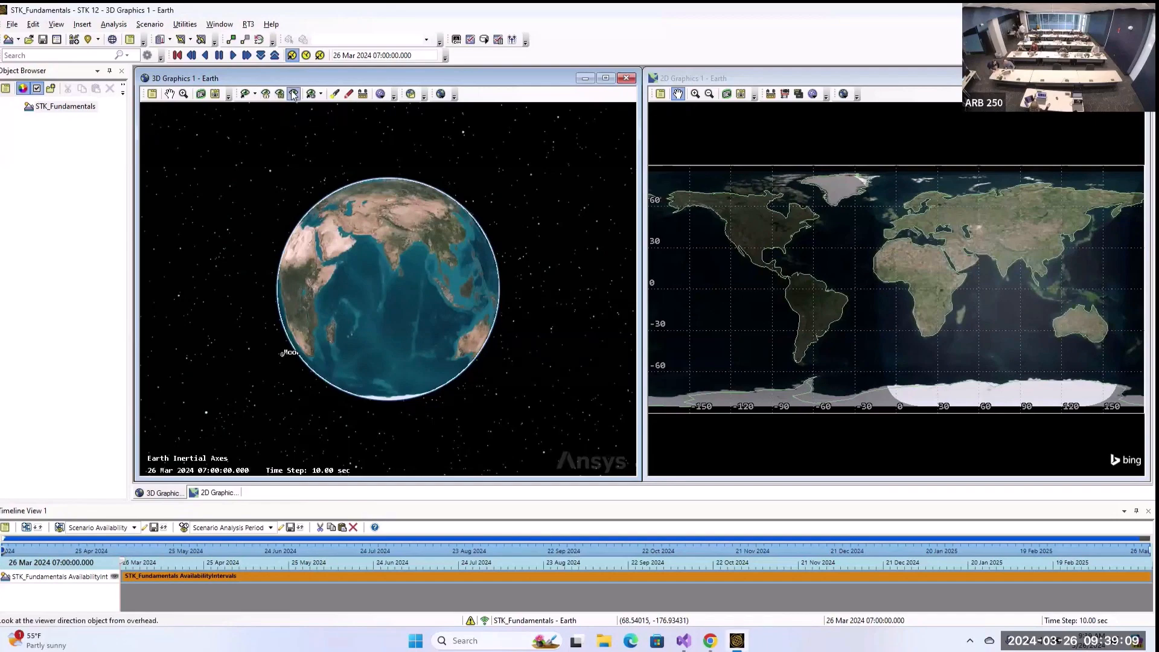
left_click(293, 94)
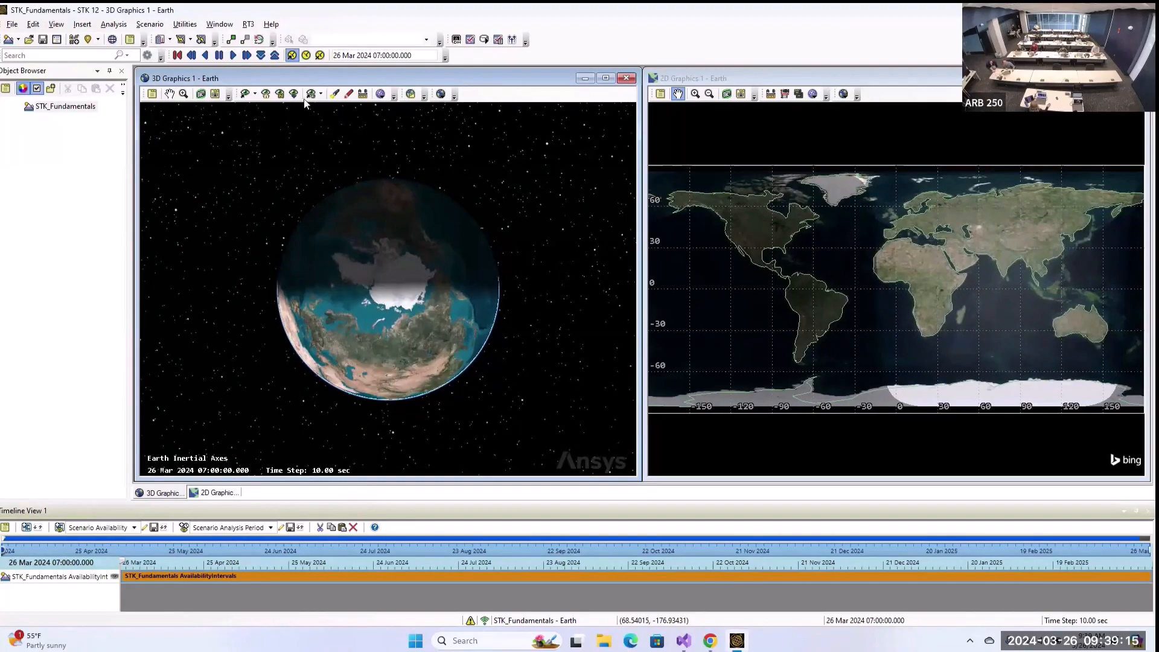
- Light up the dark side of the 3D globe briefly and switch the extra illumination off again
left_click(334, 94)
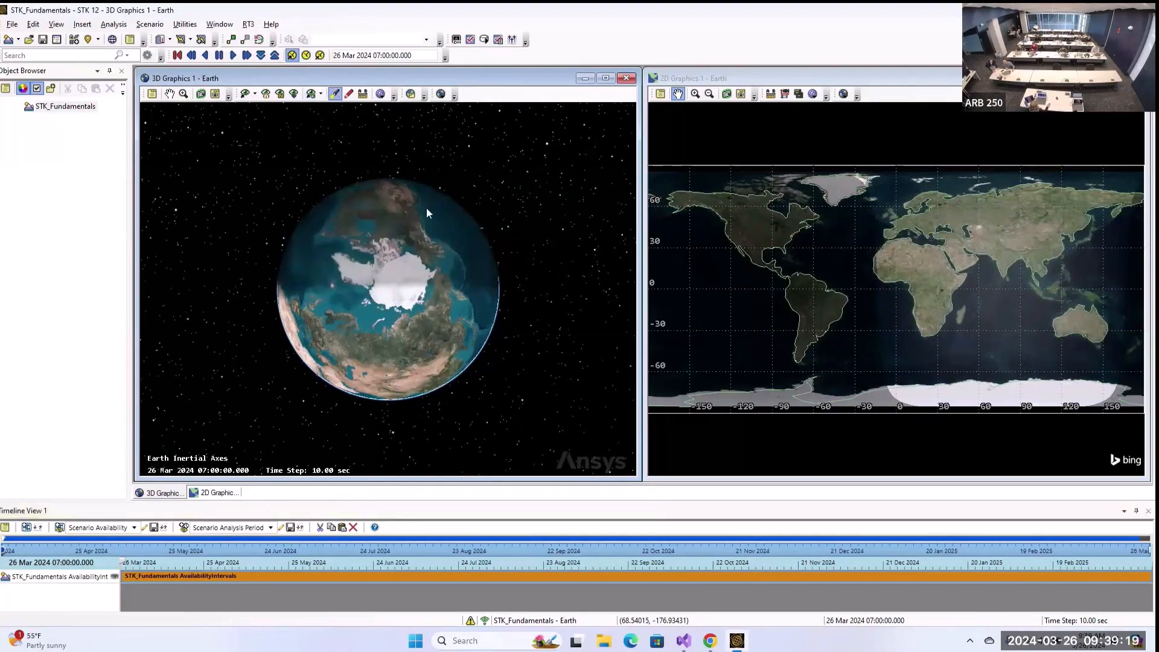
left_click(335, 94)
- Scribble red freehand marks over the 3D globe with the Grease Pencil in screen space and erase them
left_click(349, 94)
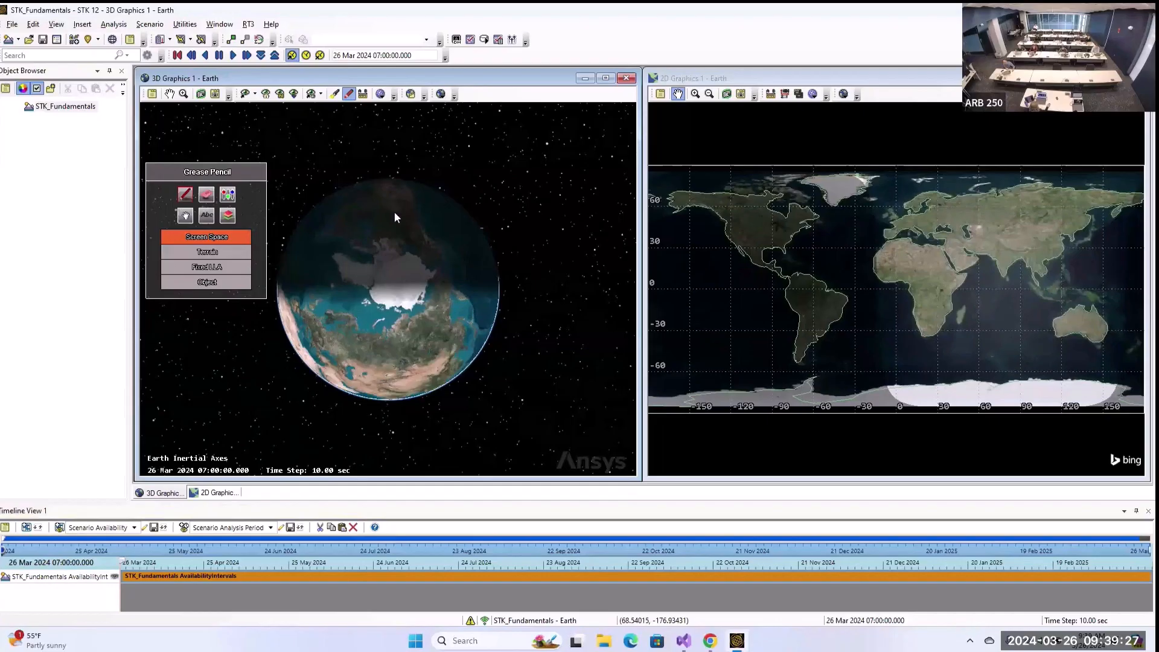
mouse_move(396, 217)
left_mouse_down()
mouse_move(386, 202)
mouse_move(403, 282)
mouse_move(438, 235)
left_mouse_up()
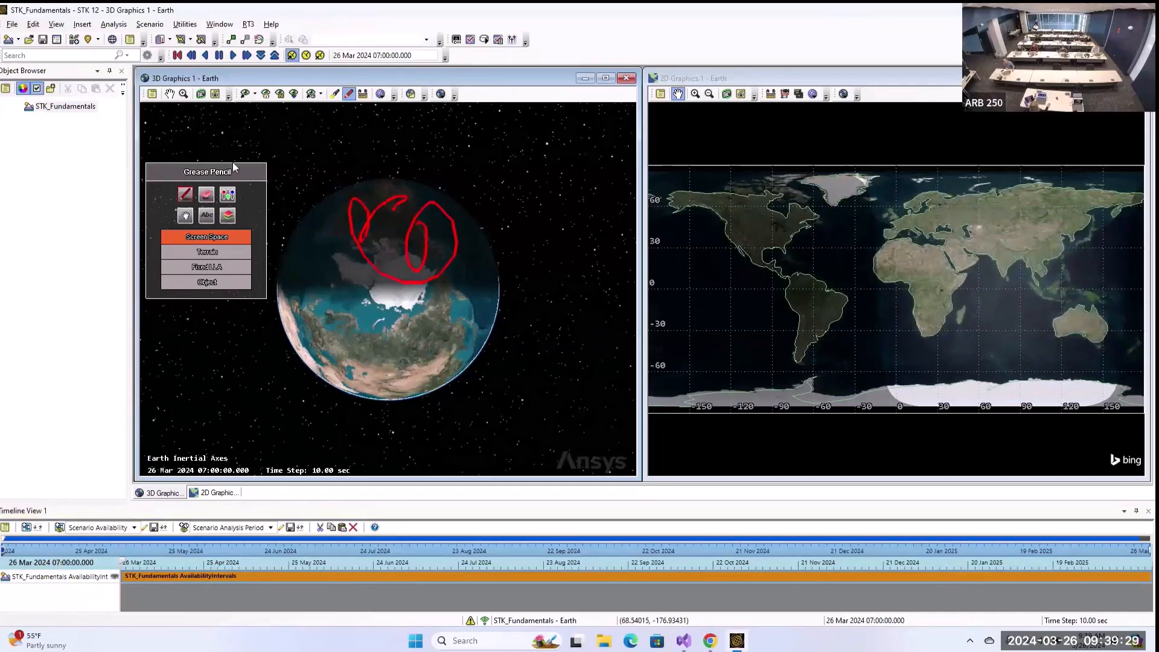
left_click_drag(346, 180, 444, 212)
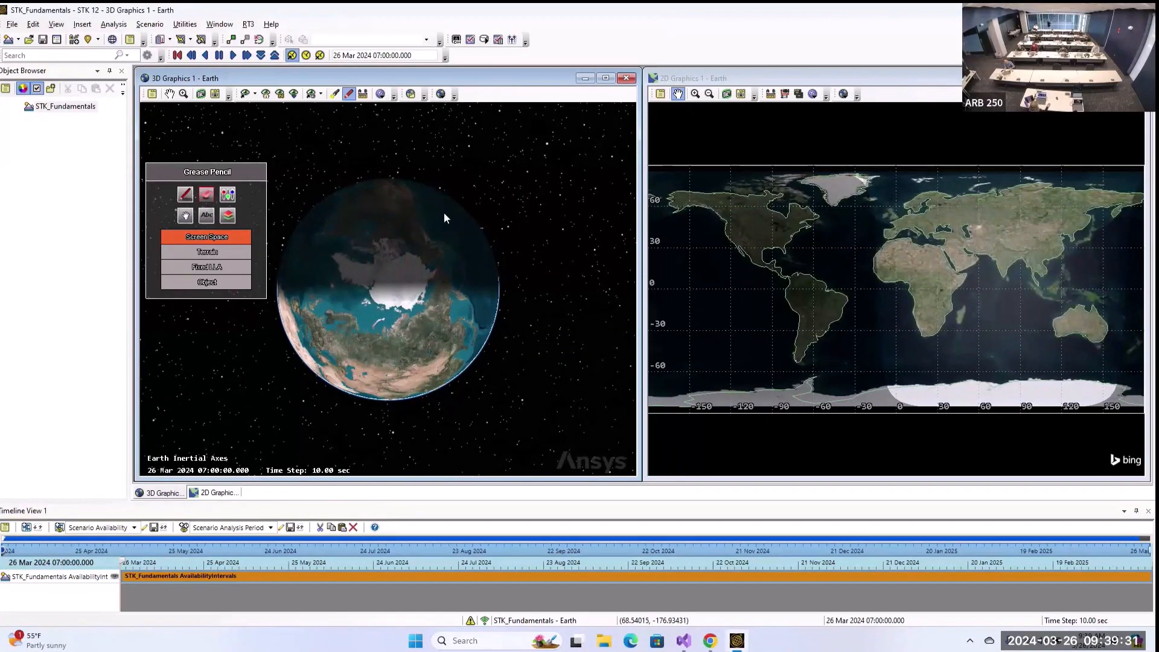
- Cycle the 3D window's central body through Jupiter, Pluto and Saturn and back to Earth, turning the Grease Pencil off
left_click(381, 94)
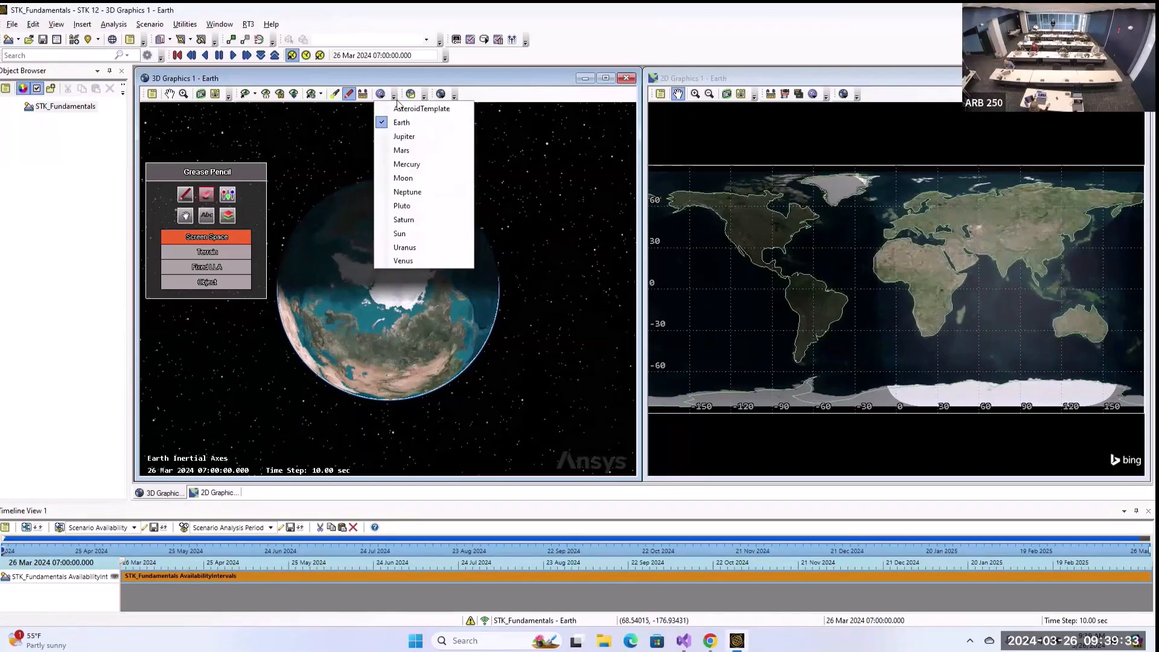
left_click(405, 135)
left_click(349, 93)
left_click(381, 95)
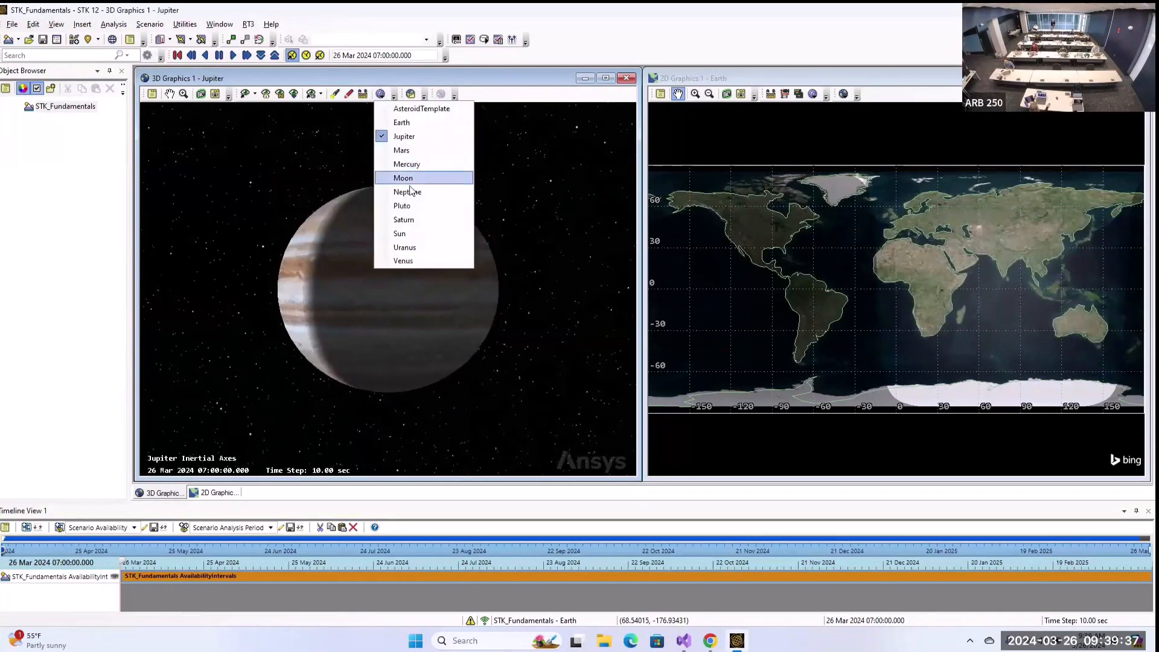
left_click(403, 205)
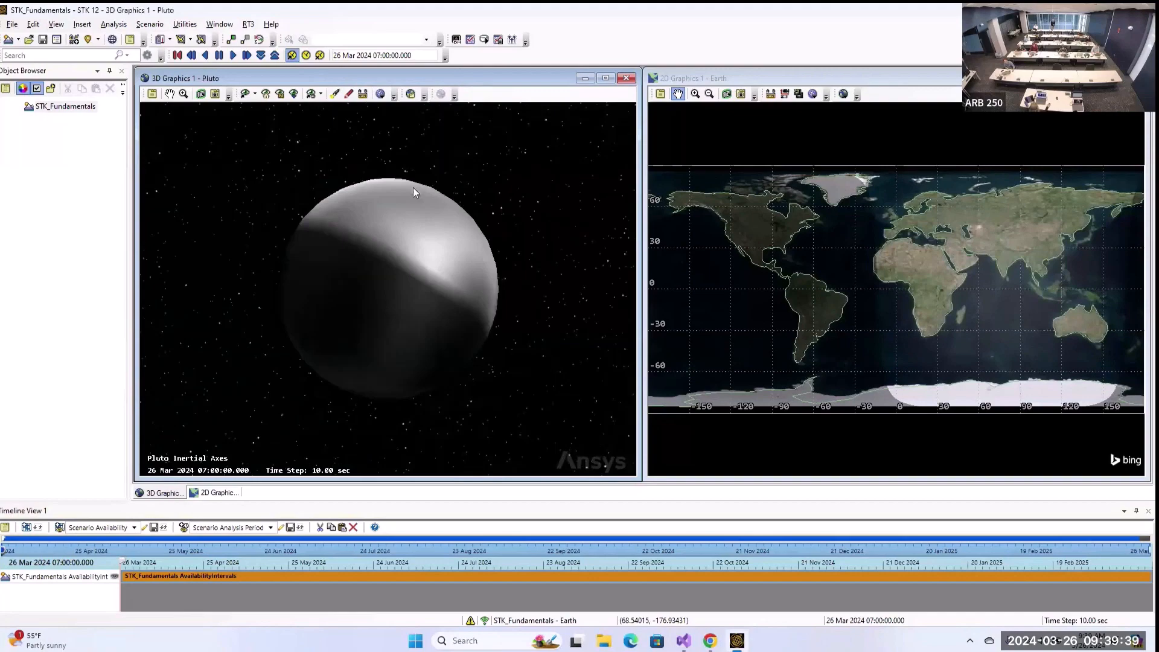
left_click(384, 95)
left_click(443, 220)
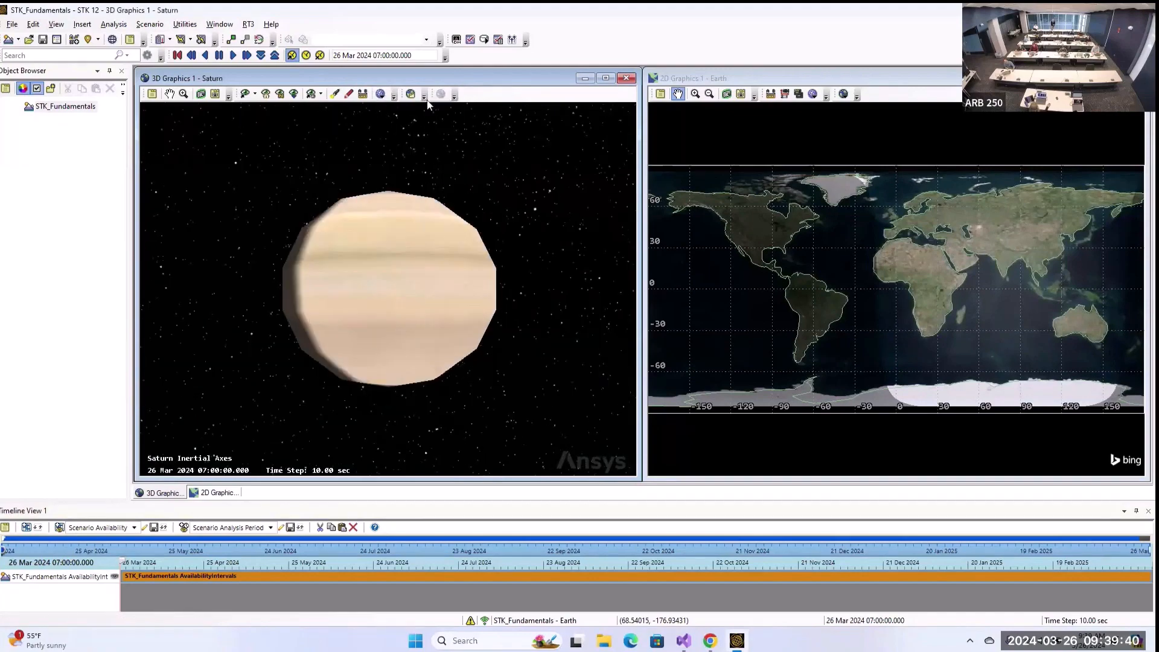
left_click(380, 94)
left_click(400, 125)
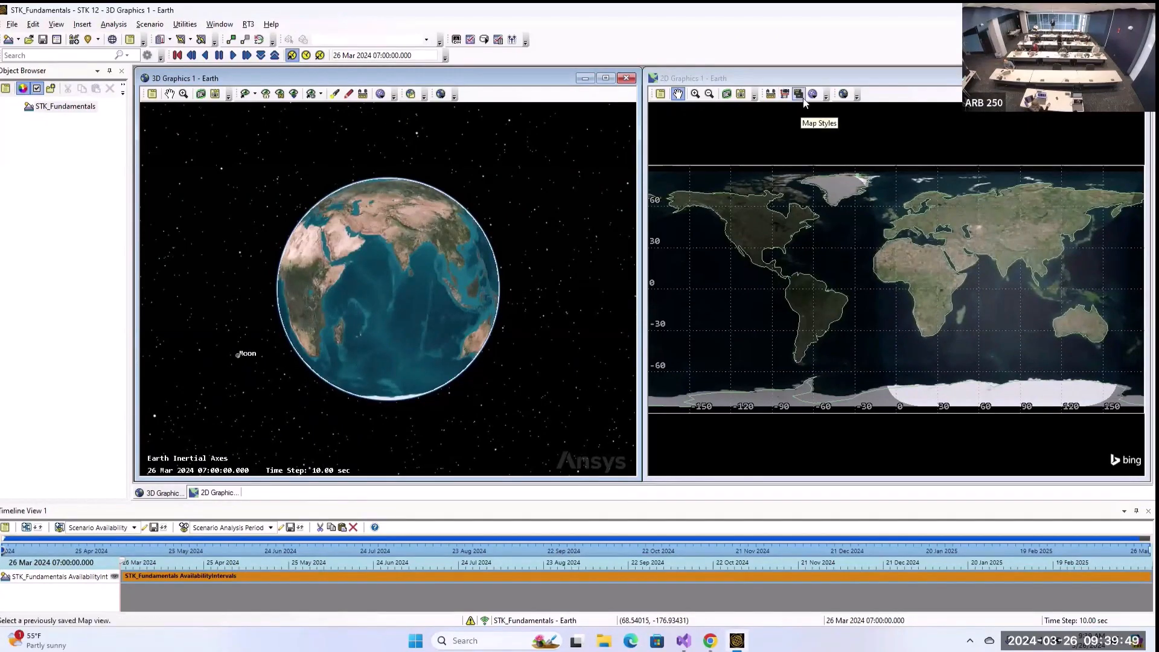
- Measure the distance and bearing between two nearby points in eastern North America on the 2D map
left_click(792, 117)
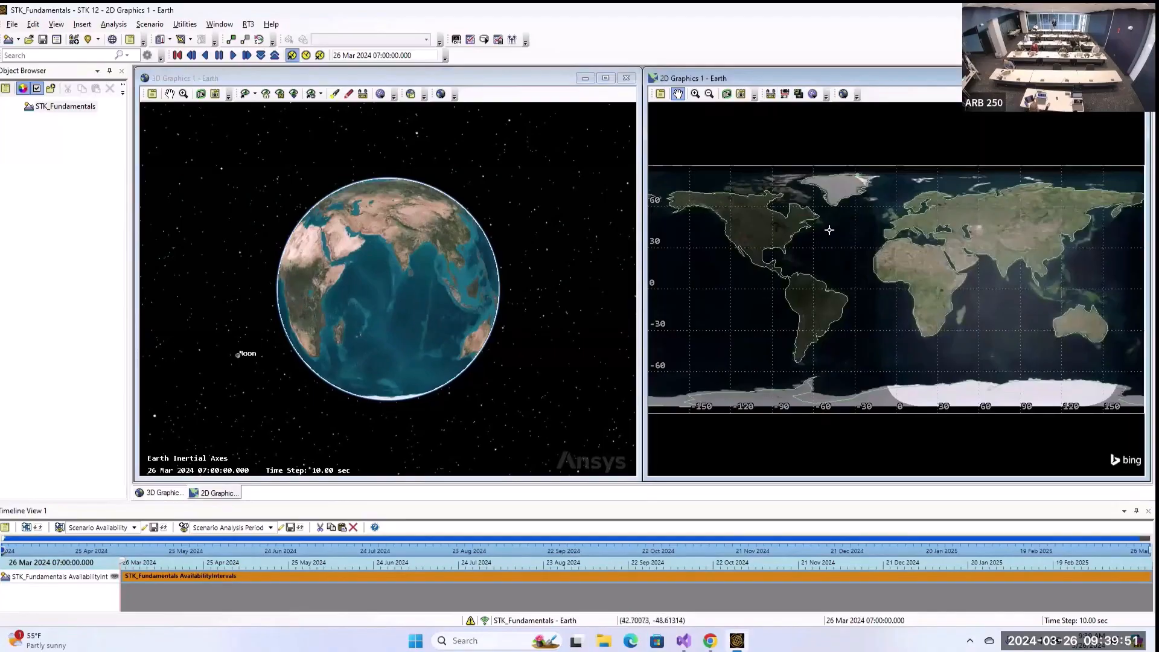
left_click(771, 94)
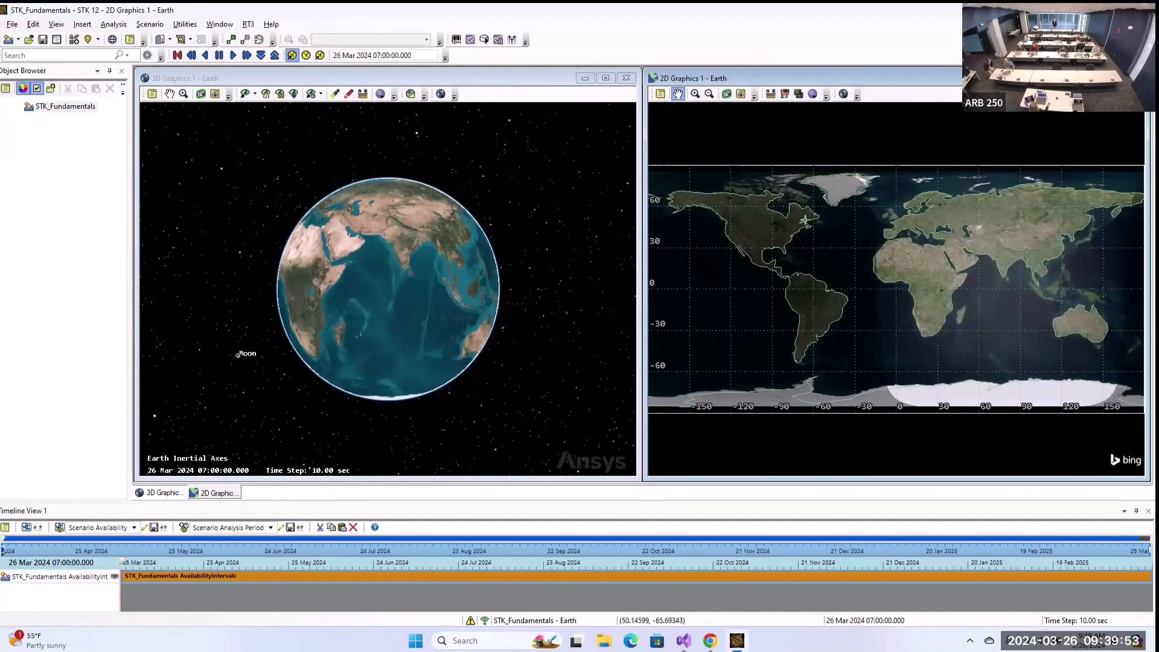
mouse_move(797, 226)
left_mouse_down()
mouse_move(951, 226)
mouse_move(799, 227)
left_mouse_up()
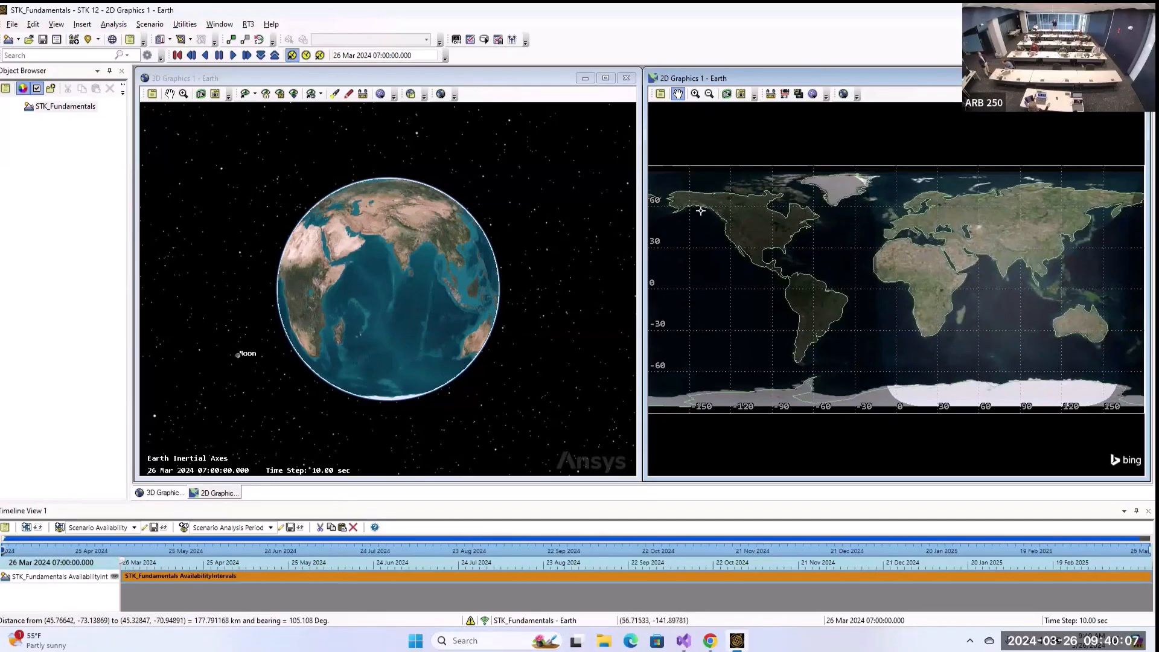
- Save the scenario as STK_Fundamentals in the STK_Fundamentals folder, replacing the existing scenario file
left_click(9, 27)
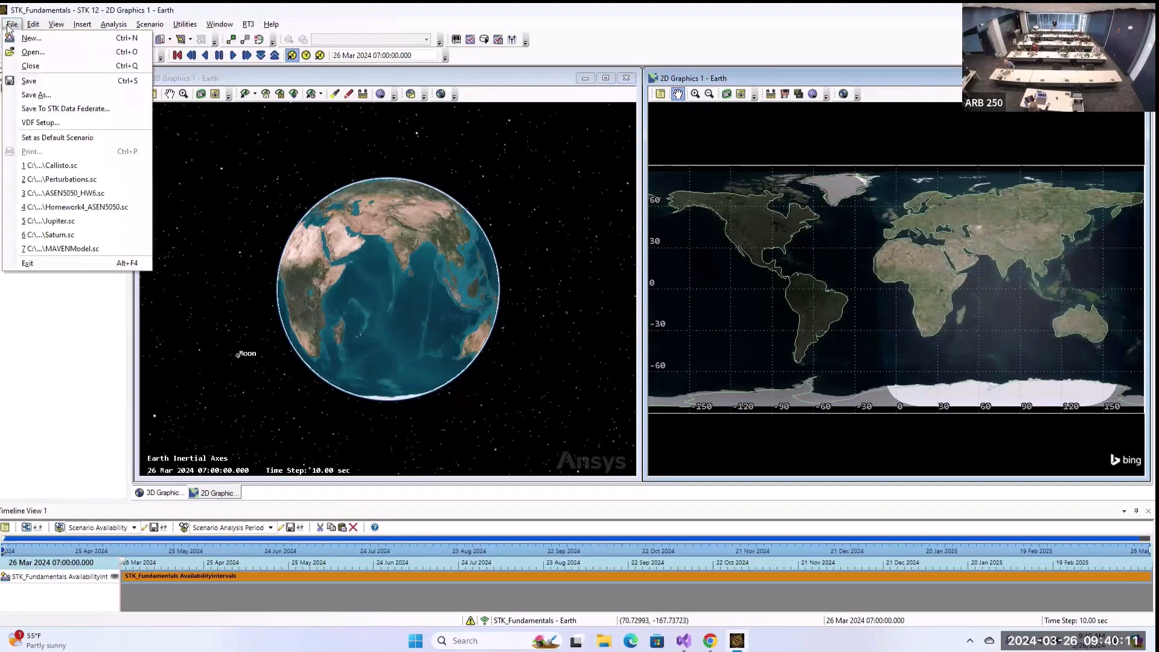
left_click(27, 94)
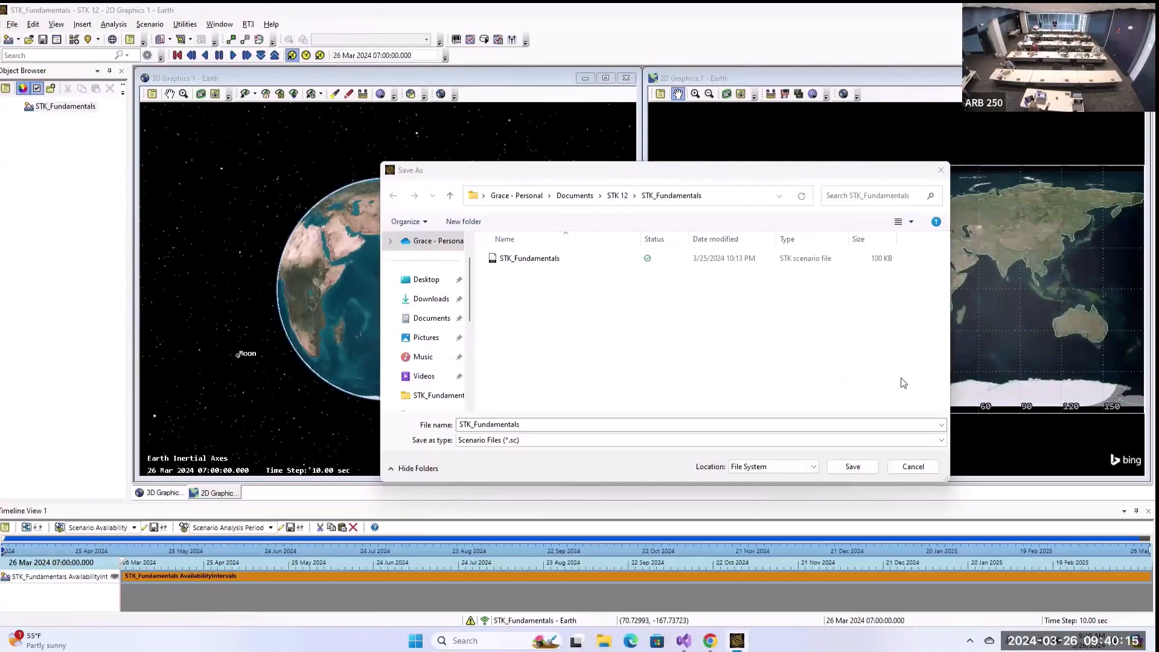
left_click(853, 467)
left_click(605, 320)
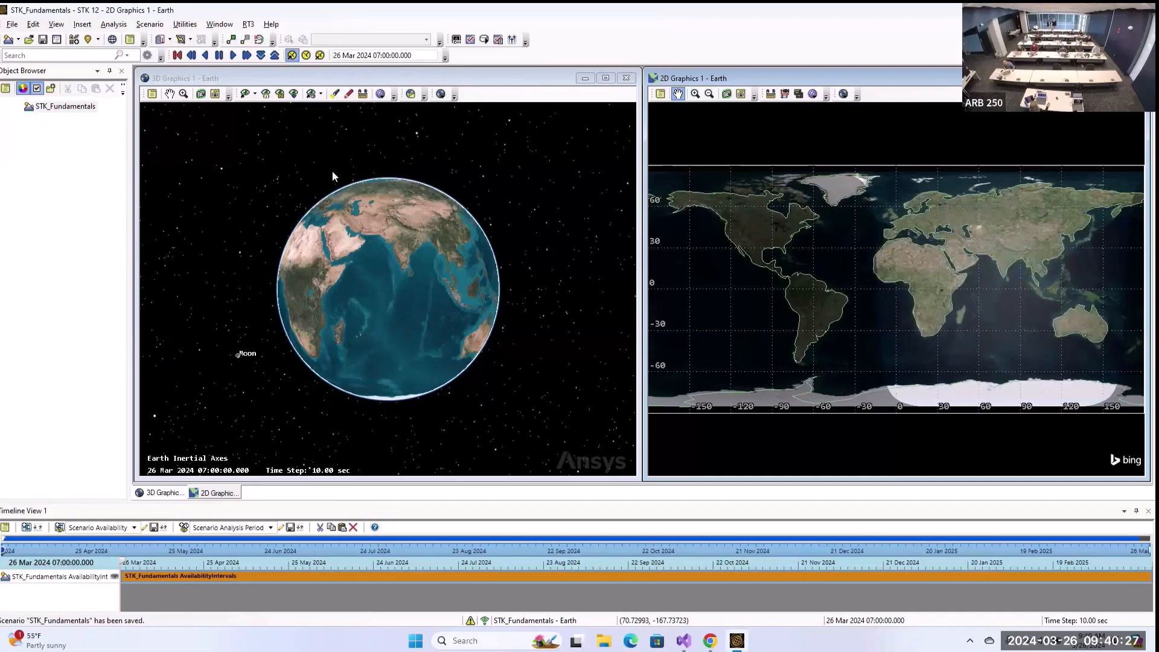
- Review the STK_Fundamentals scenario's basic time, units and 2D Graphics global attributes properties, and close them
left_click(68, 107)
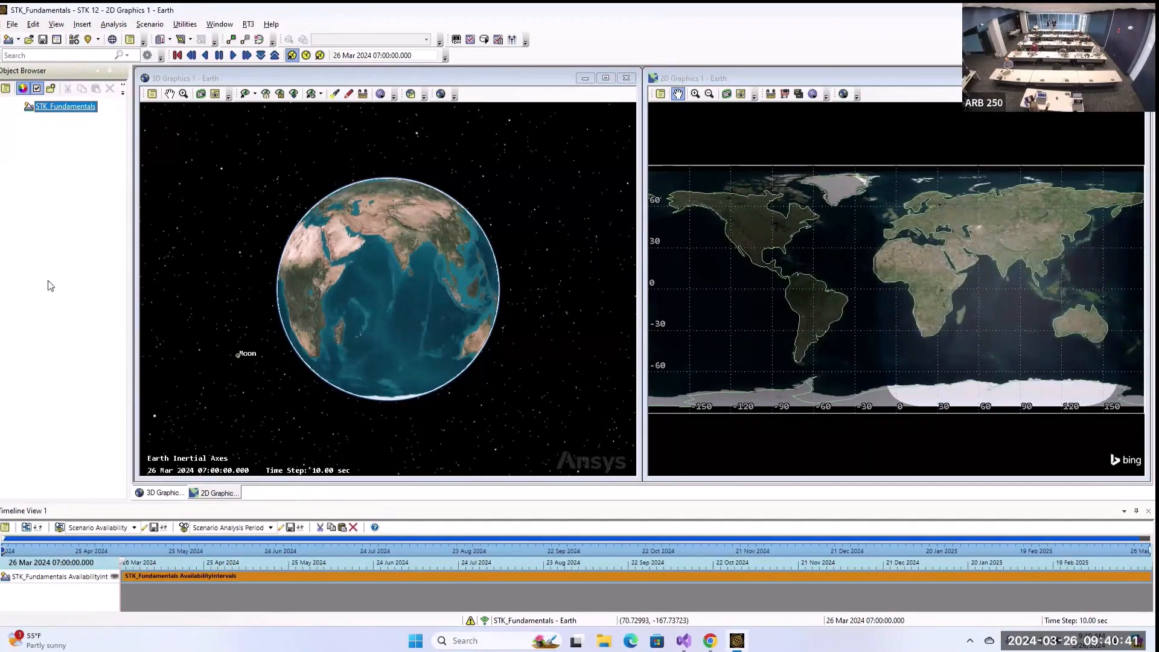
double_click(73, 107)
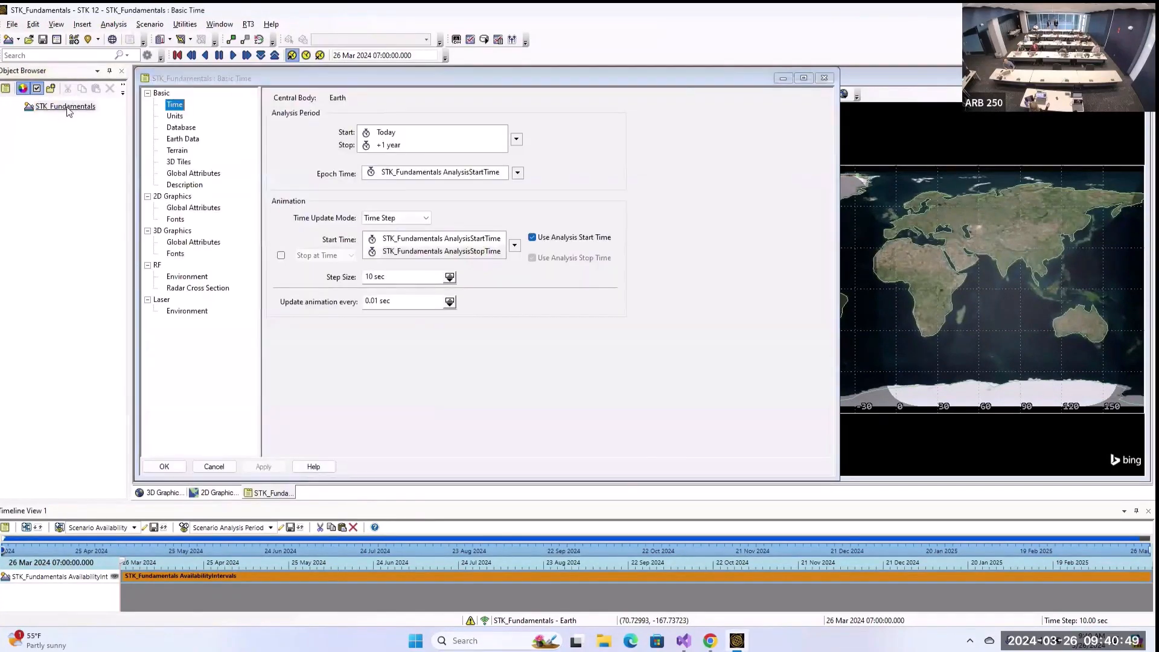
right_click(70, 108)
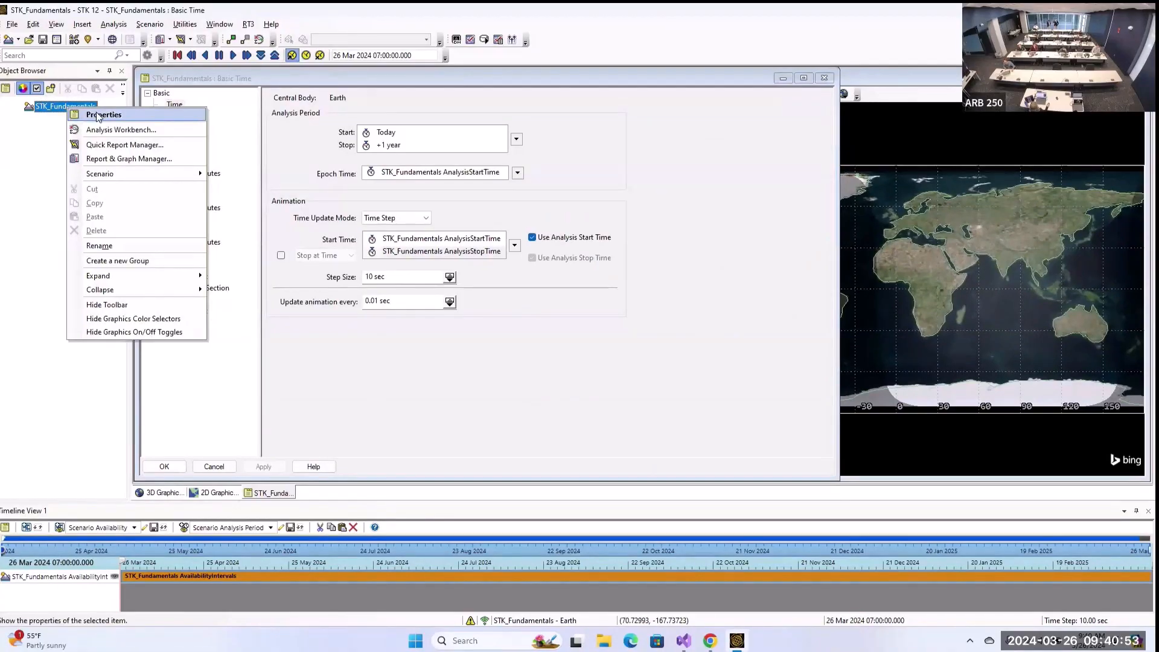
left_click(235, 119)
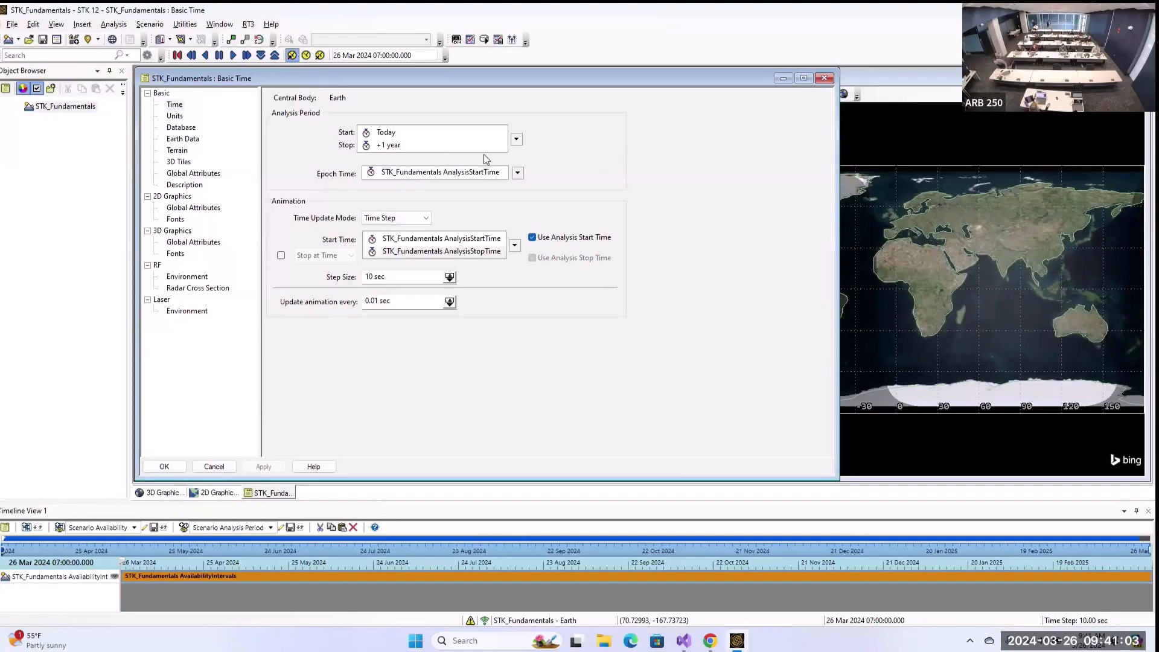
left_click(174, 115)
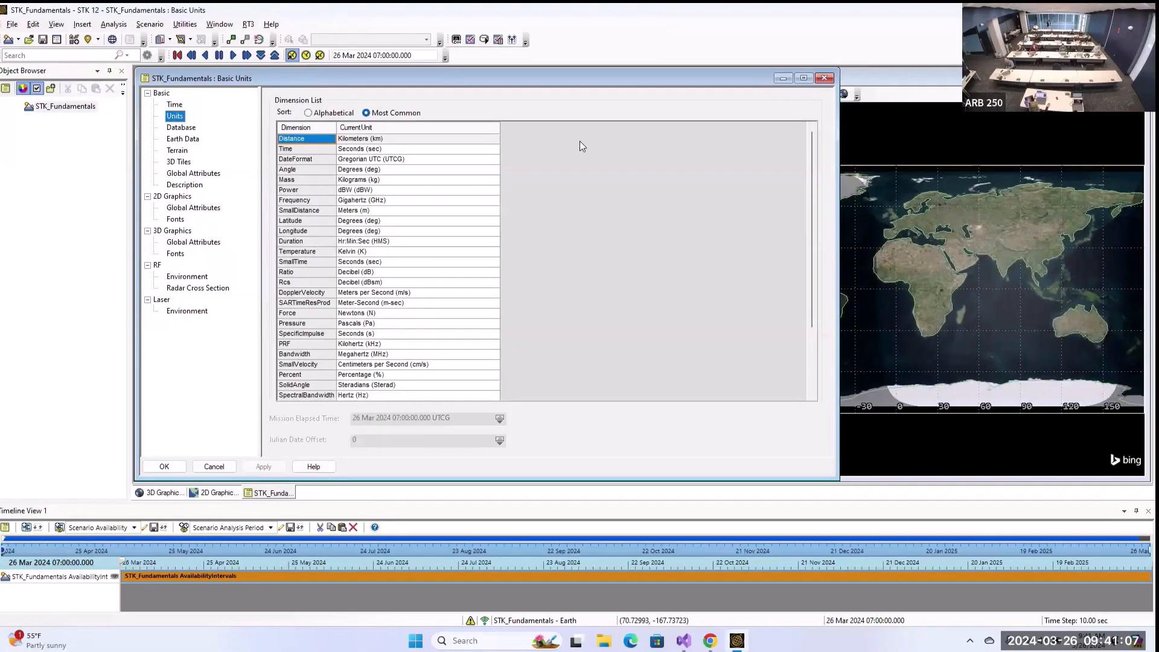
left_click(212, 208)
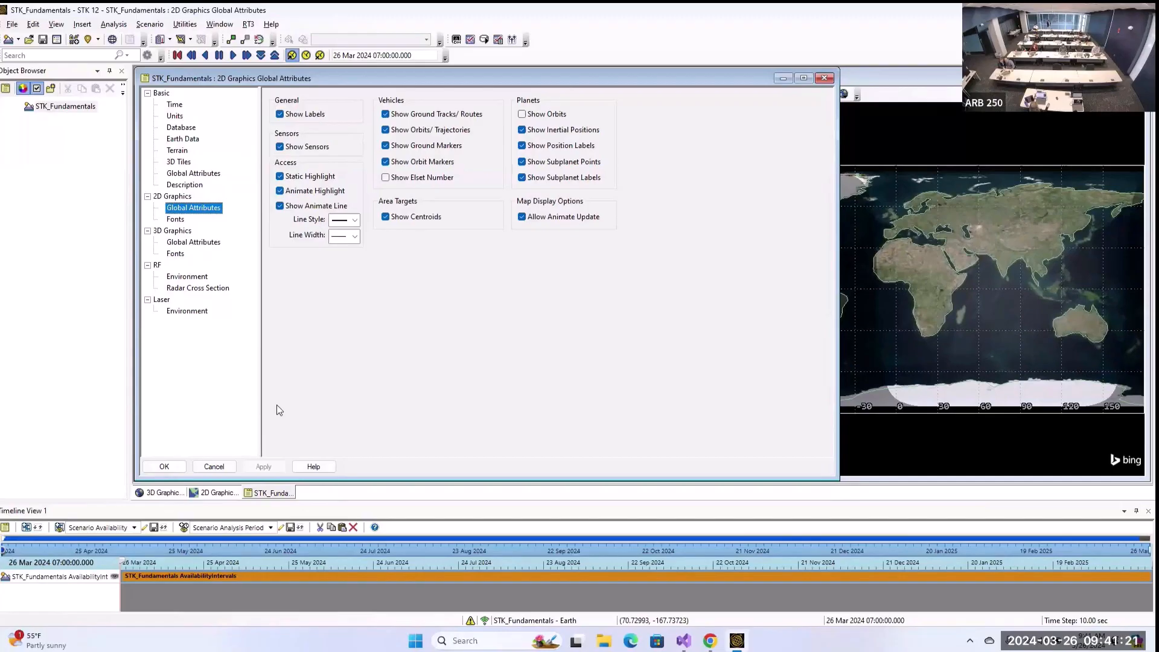
left_click(165, 469)
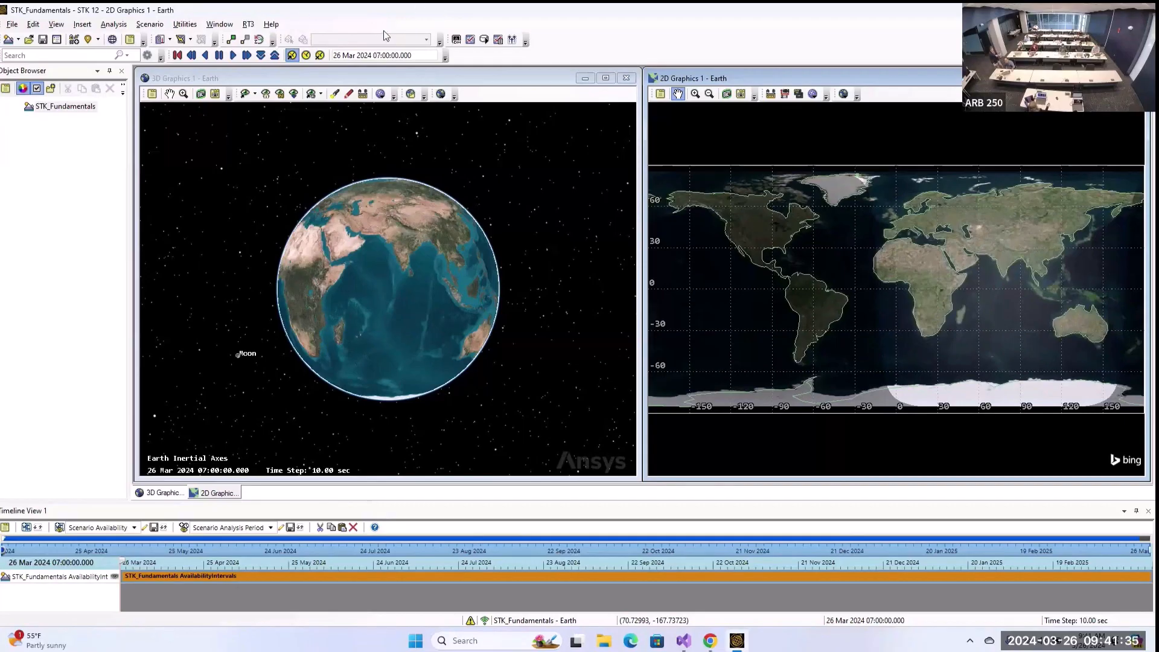
- Open the tool for inserting new STK objects and look through the available scenario and attached object types
left_click(82, 24)
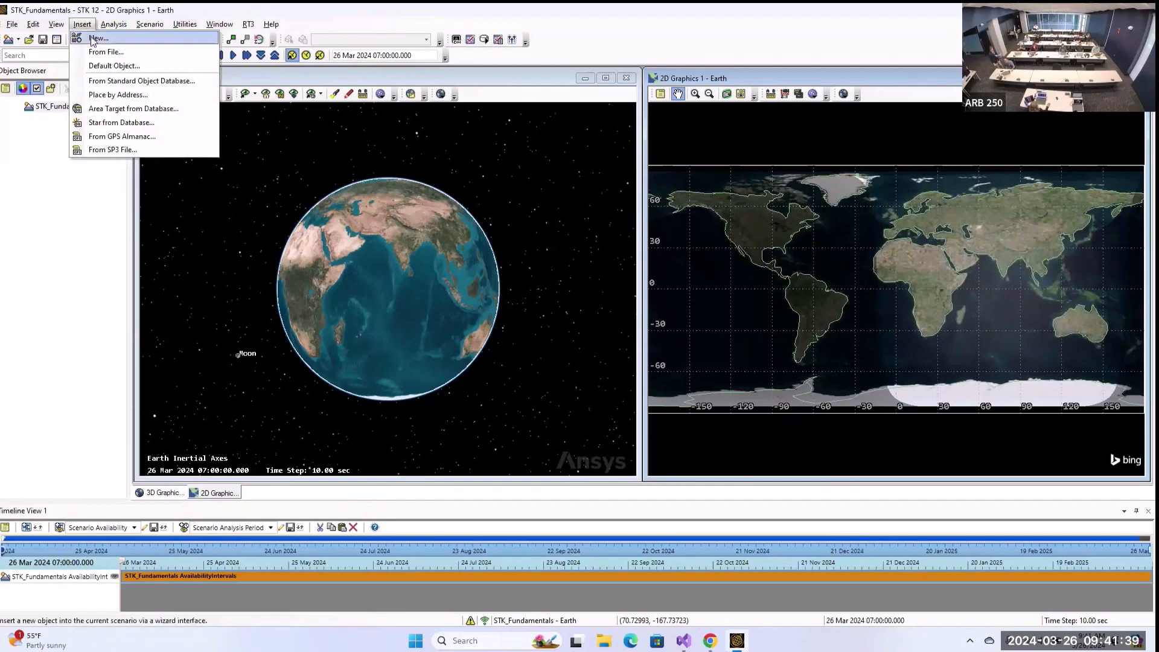
left_click(97, 38)
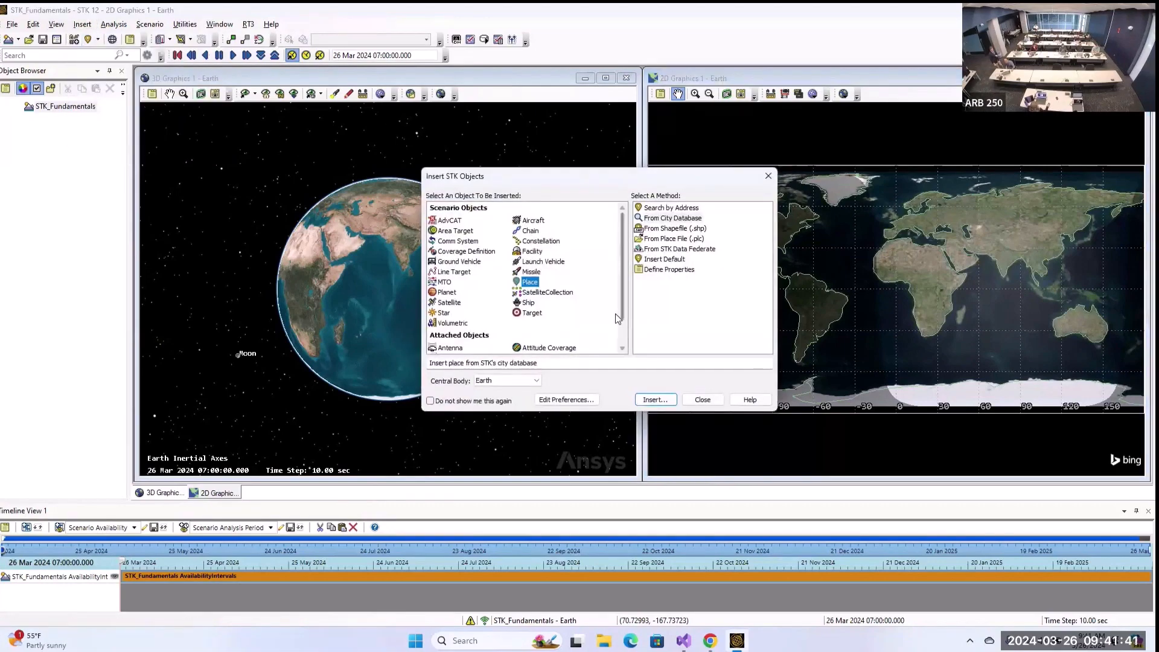
scroll(483, 260, "down", 1)
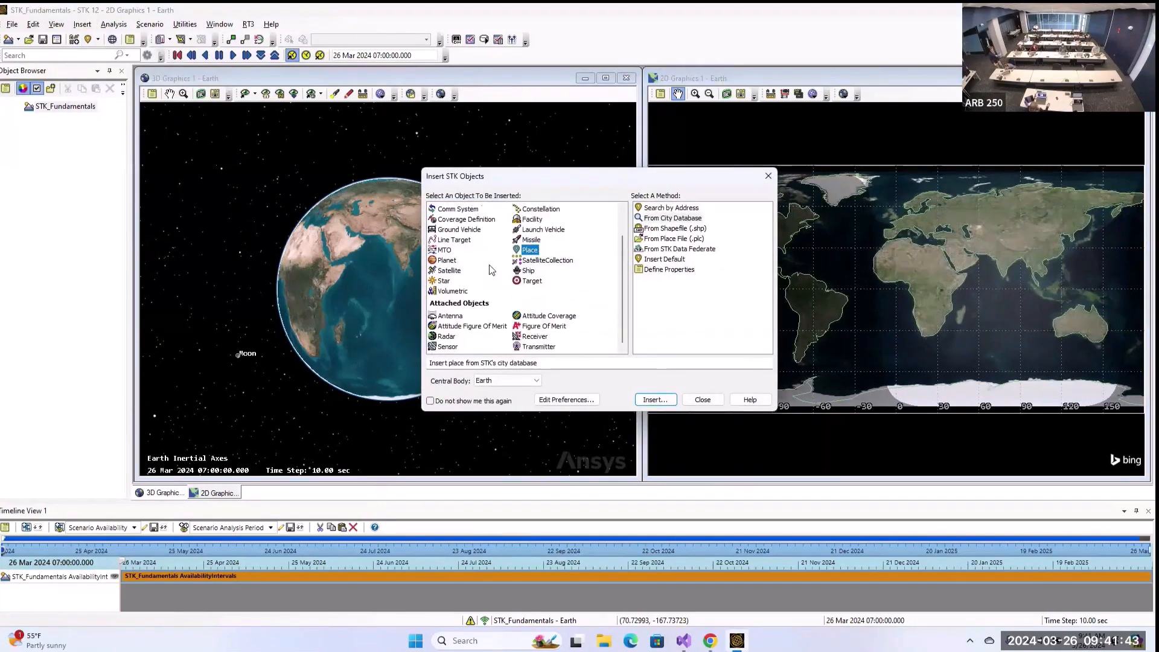
scroll(490, 265, "up", 1)
left_click(559, 213)
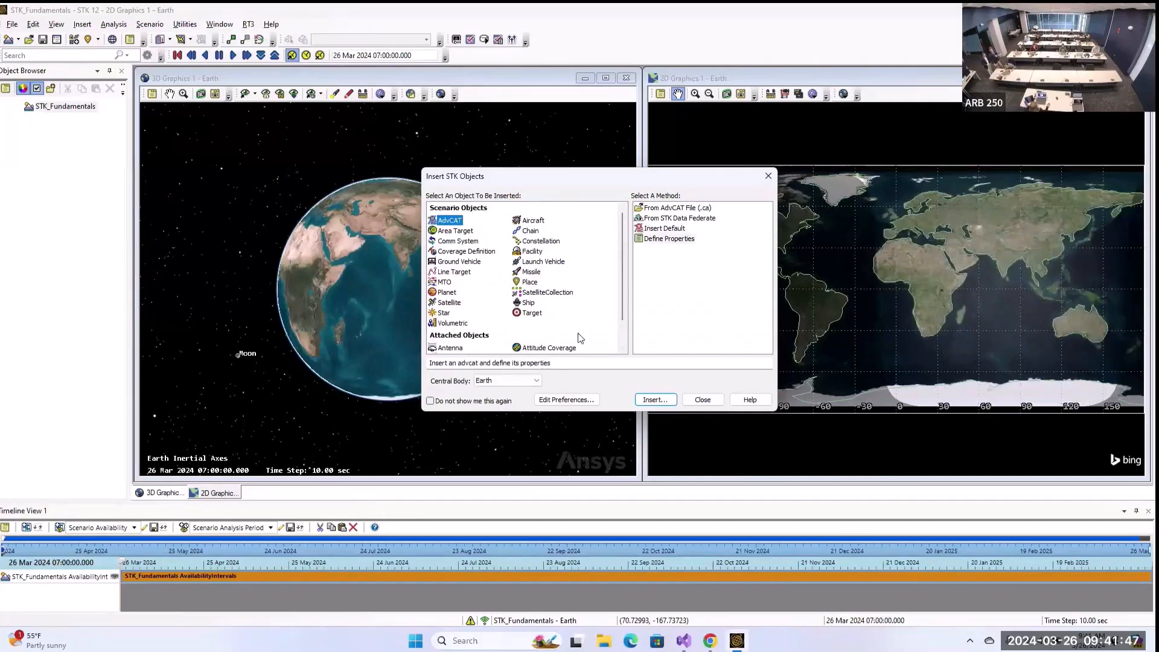
- Examine the New Object preferences for shown object types and default creation methods, and leave them without saving
left_click(563, 403)
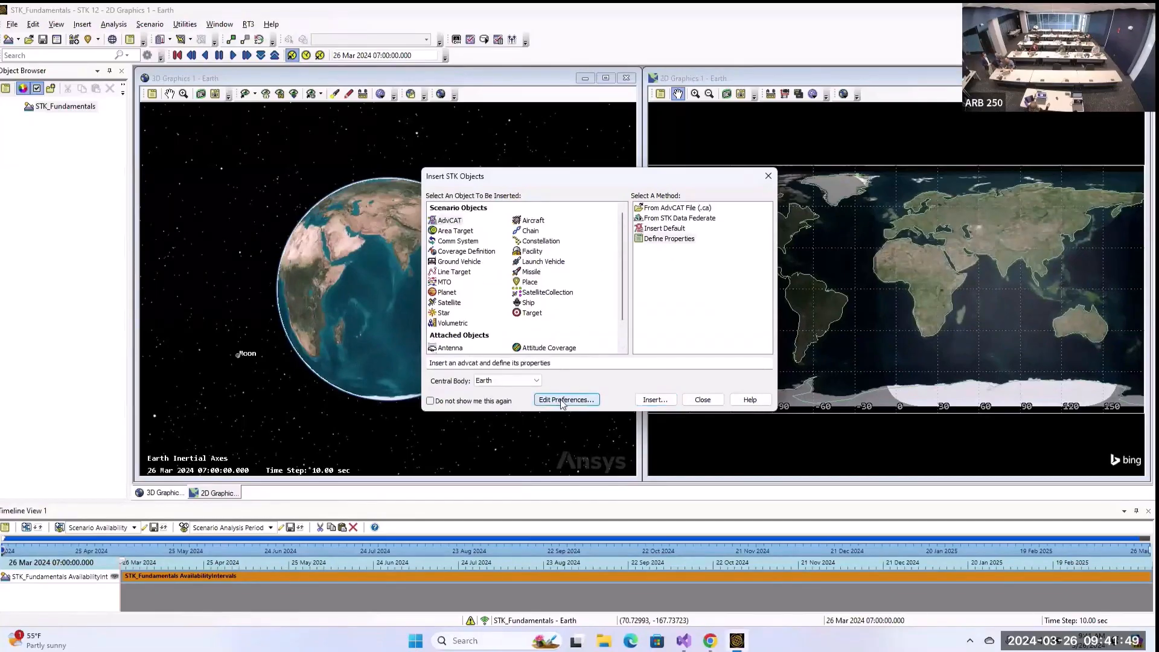
scroll(513, 329, "down", 3)
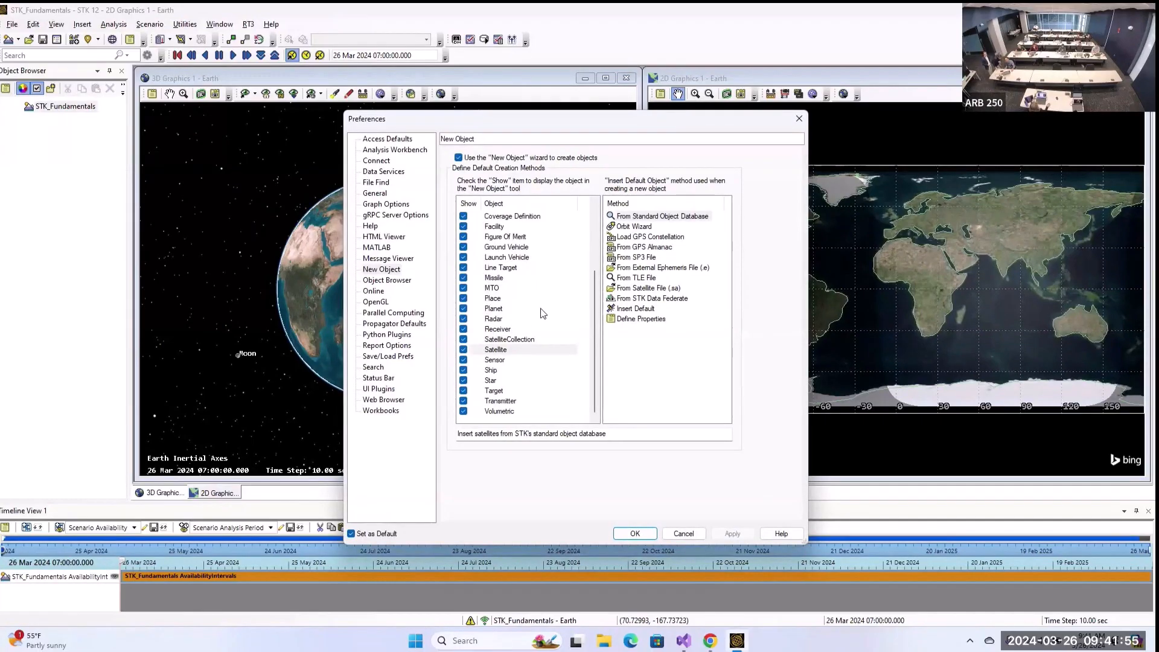
scroll(551, 308, "up", 2)
scroll(551, 306, "up", 1)
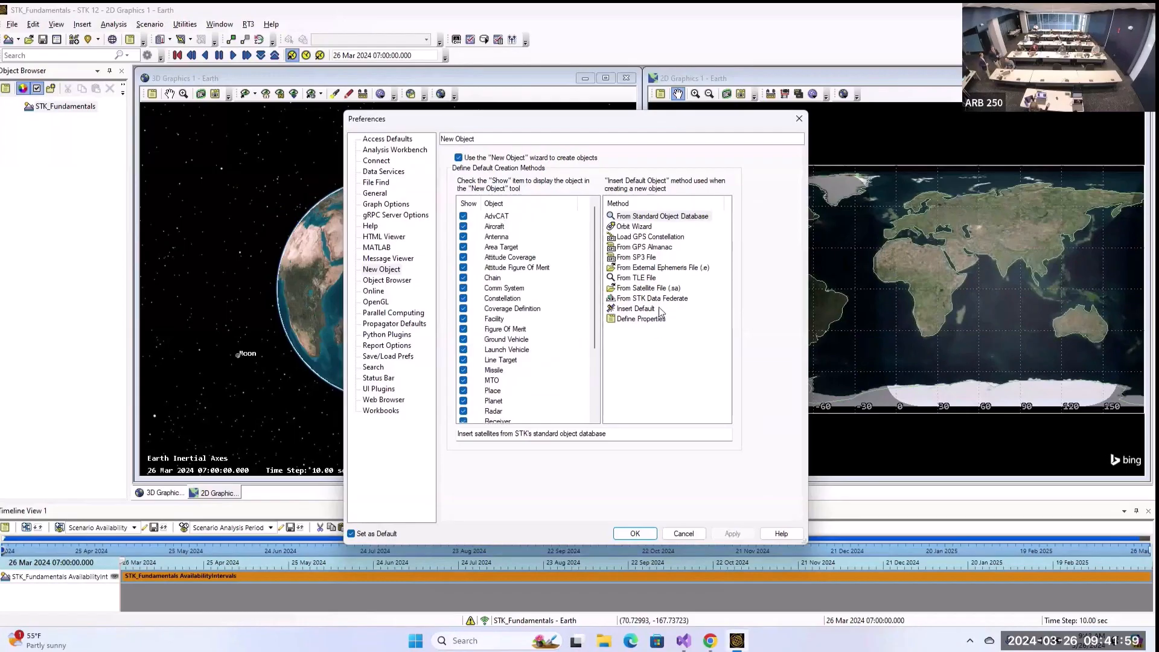
left_click(695, 534)
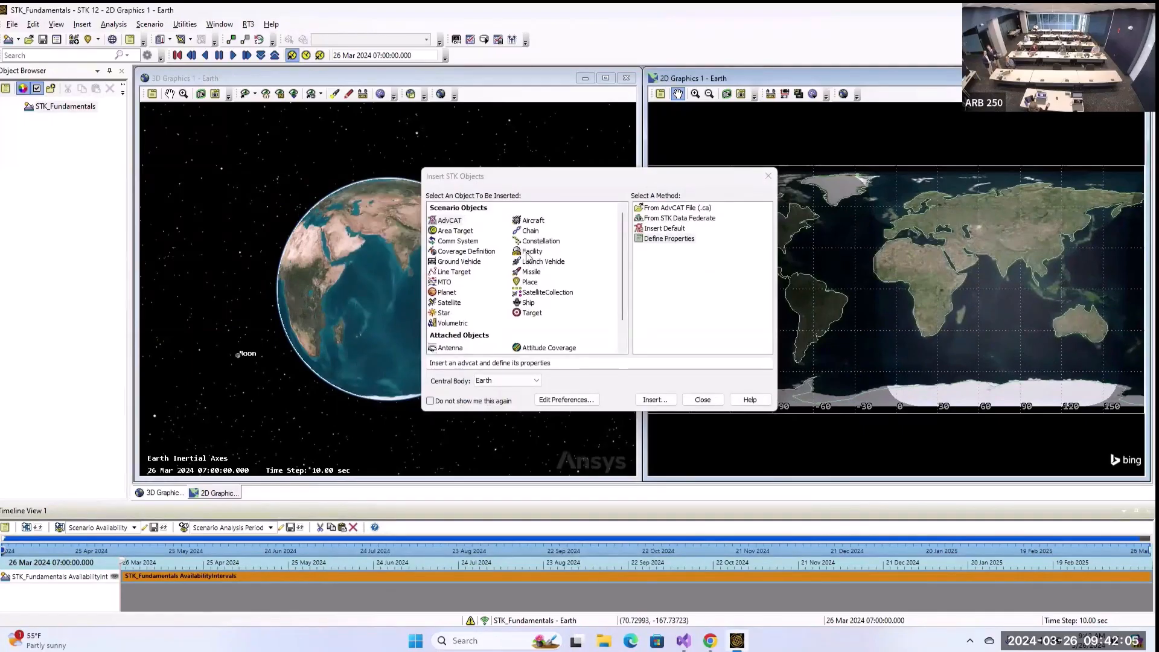
- Insert a satellite into the scenario with the Insert Default method and close the insertion dialog
left_click(462, 303)
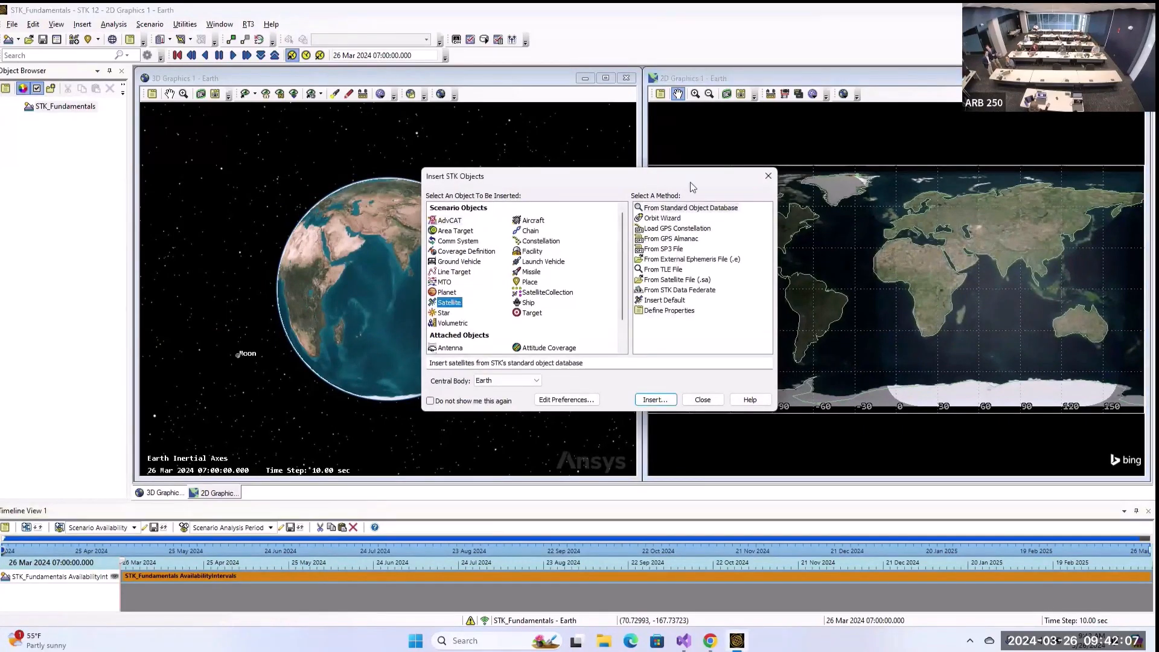
left_click(664, 300)
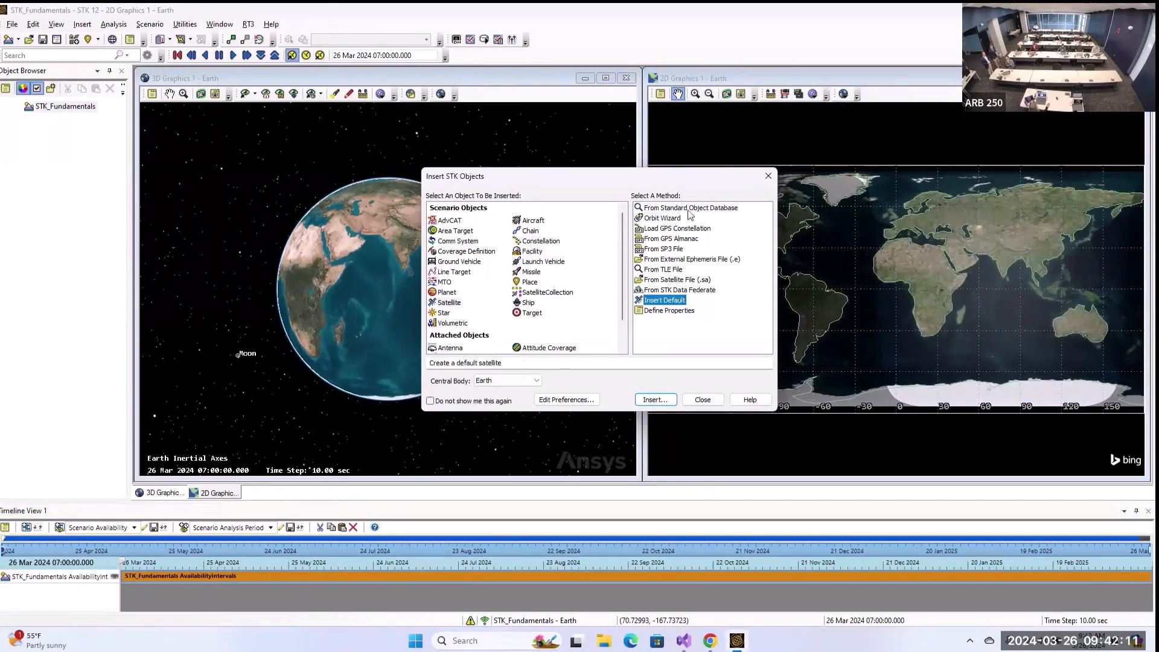
left_click(657, 400)
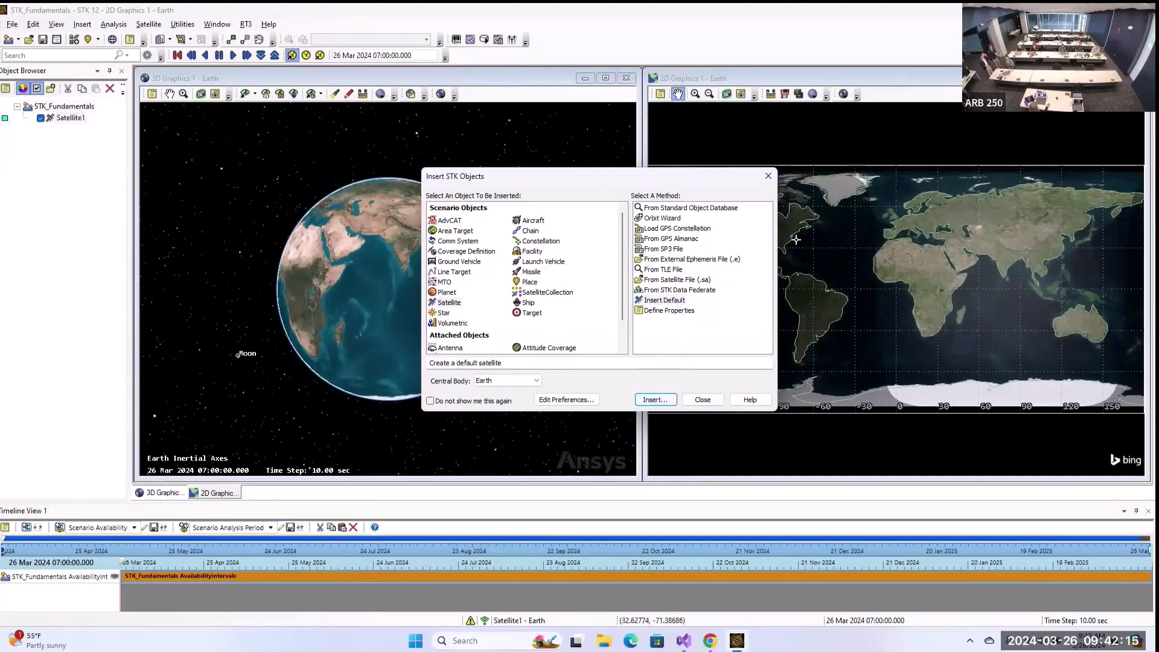
left_click(703, 400)
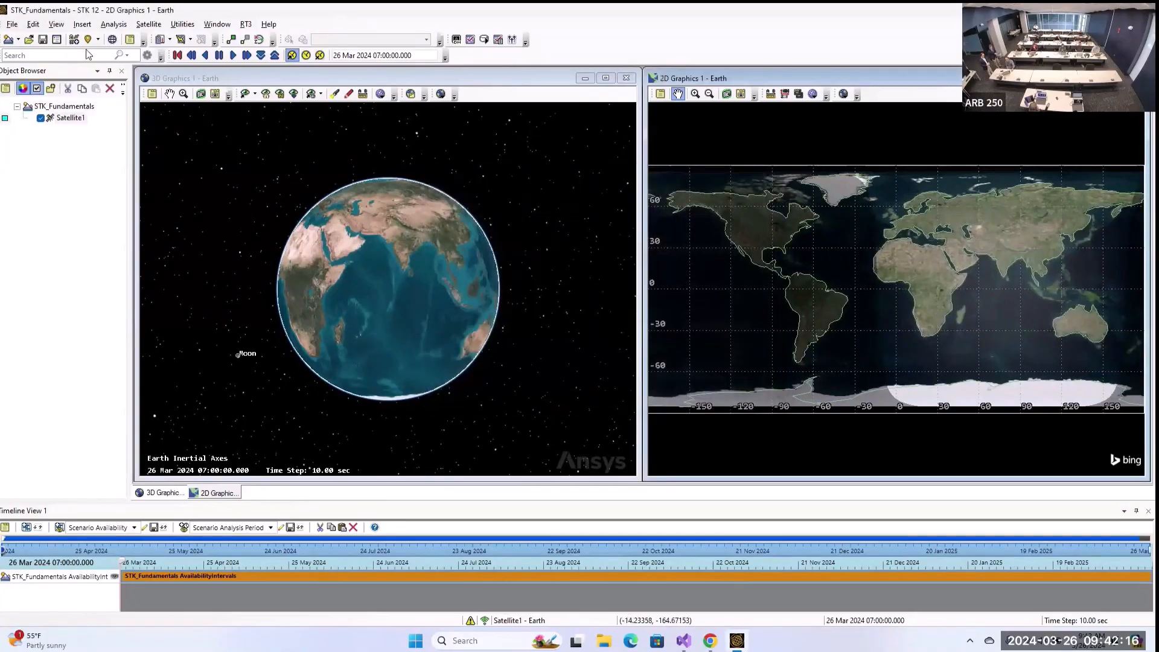
- Open Satellite1's properties beside the 3D globe and examine the orbit settings and the available propagators
left_click(68, 121)
left_click_drag(290, 217, 456, 253)
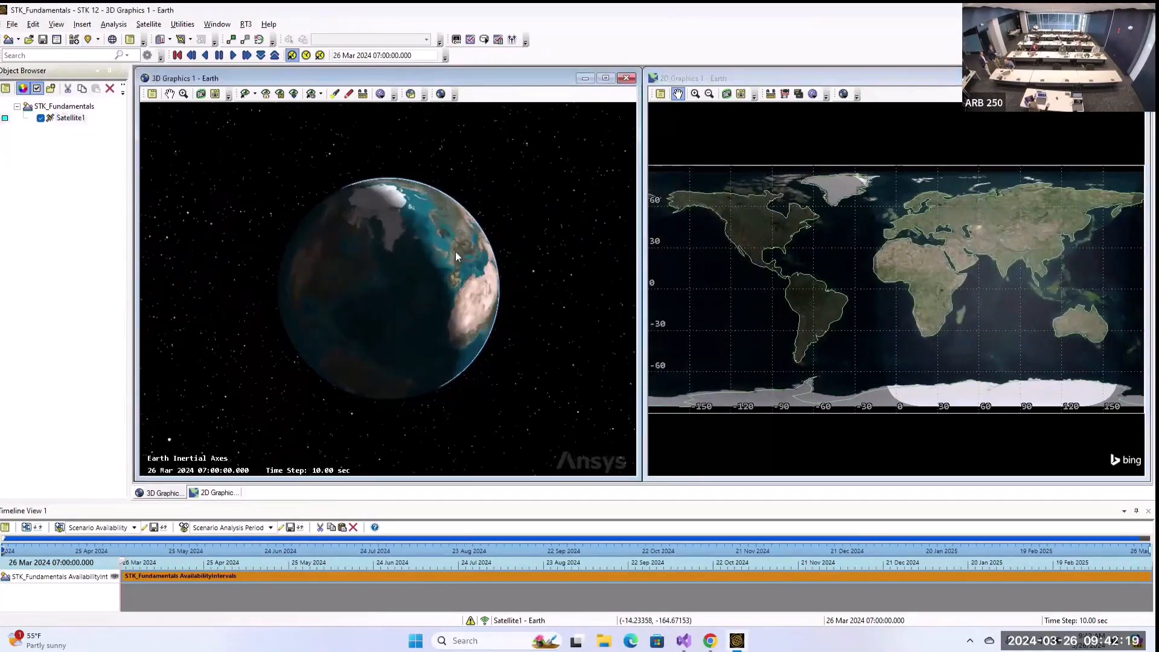
double_click(82, 119)
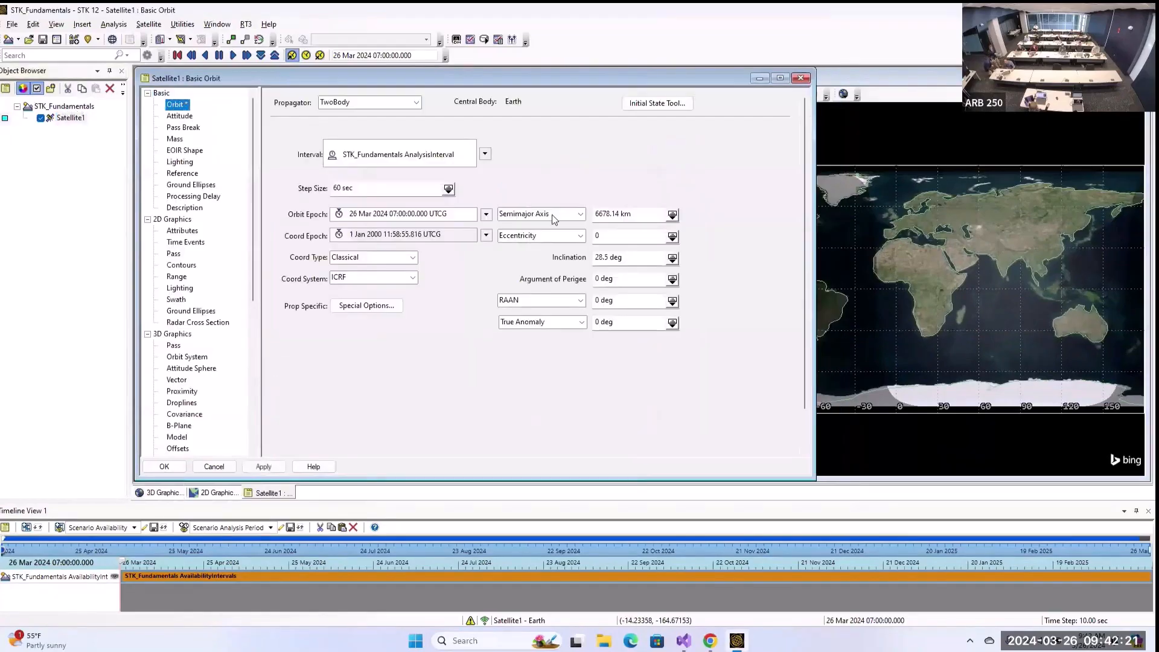
left_click_drag(502, 76, 853, 89)
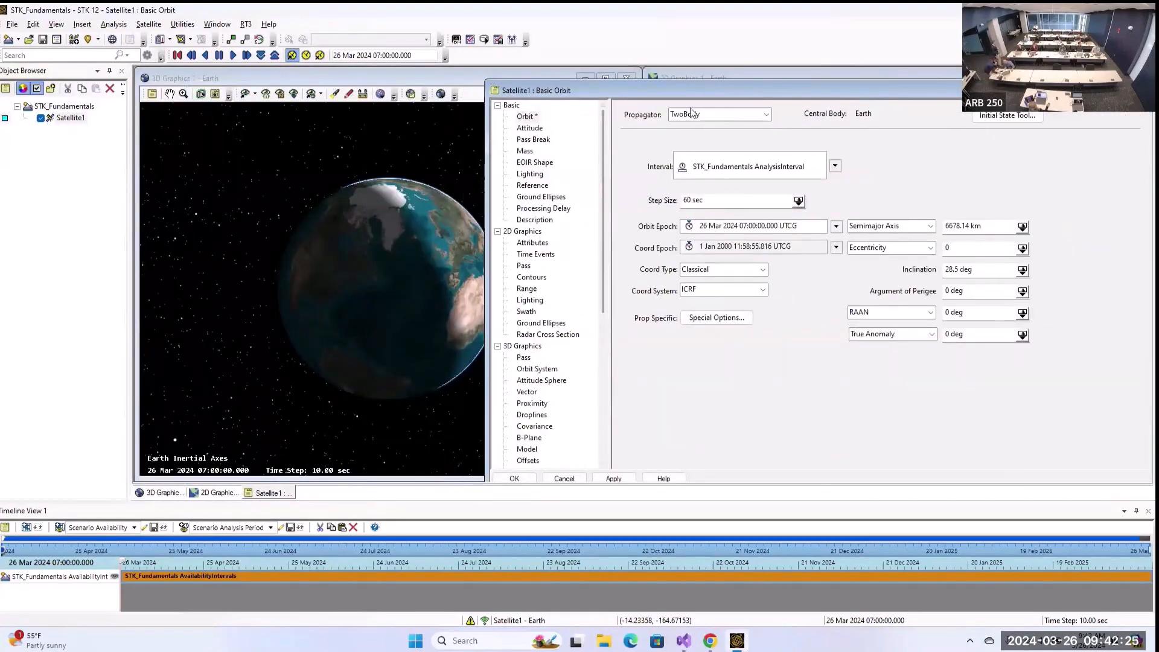
left_click(768, 115)
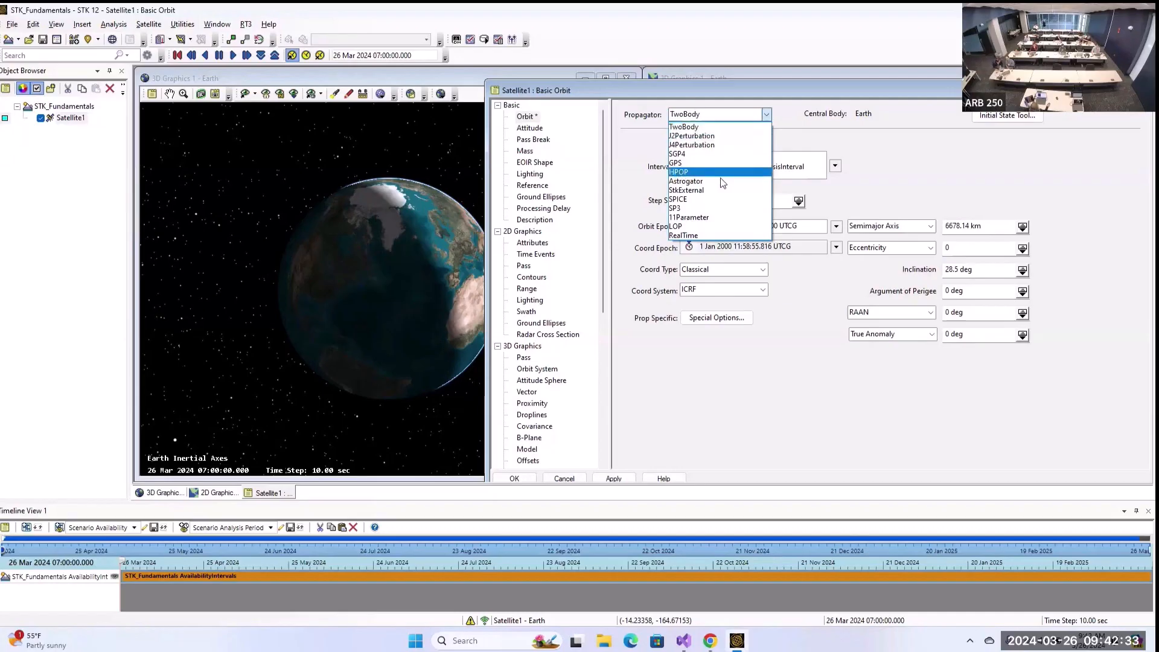
left_click(766, 114)
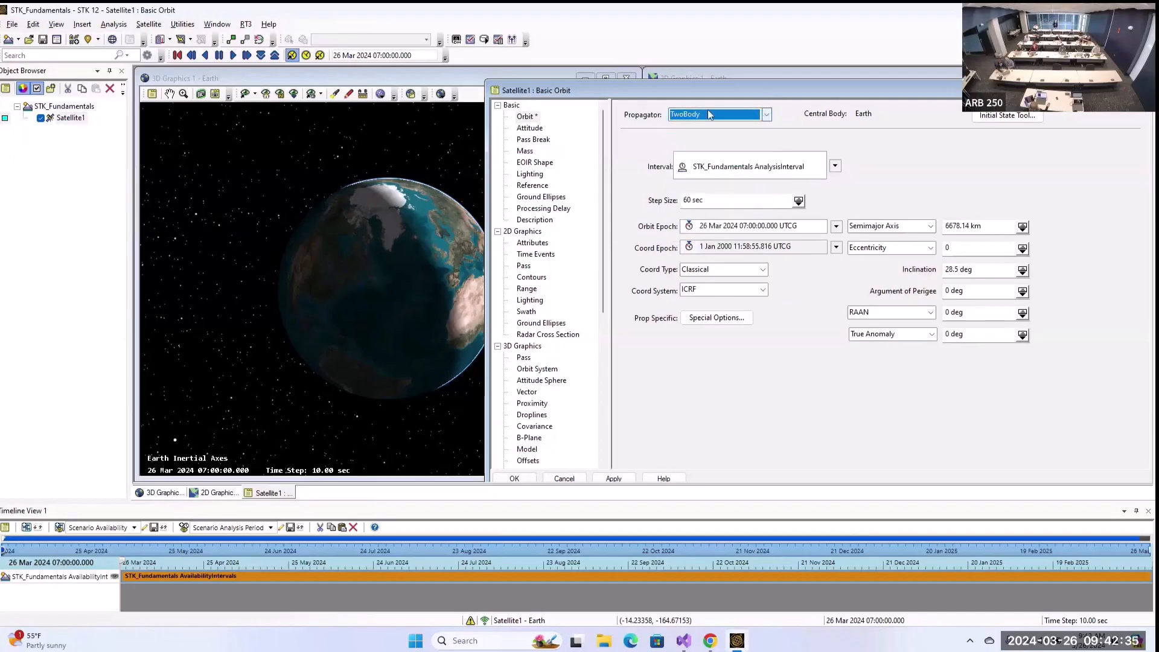
- Review Satellite1's attitude, 3D Graphics pass and basic constraint properties, and cancel out of them
left_click(542, 131)
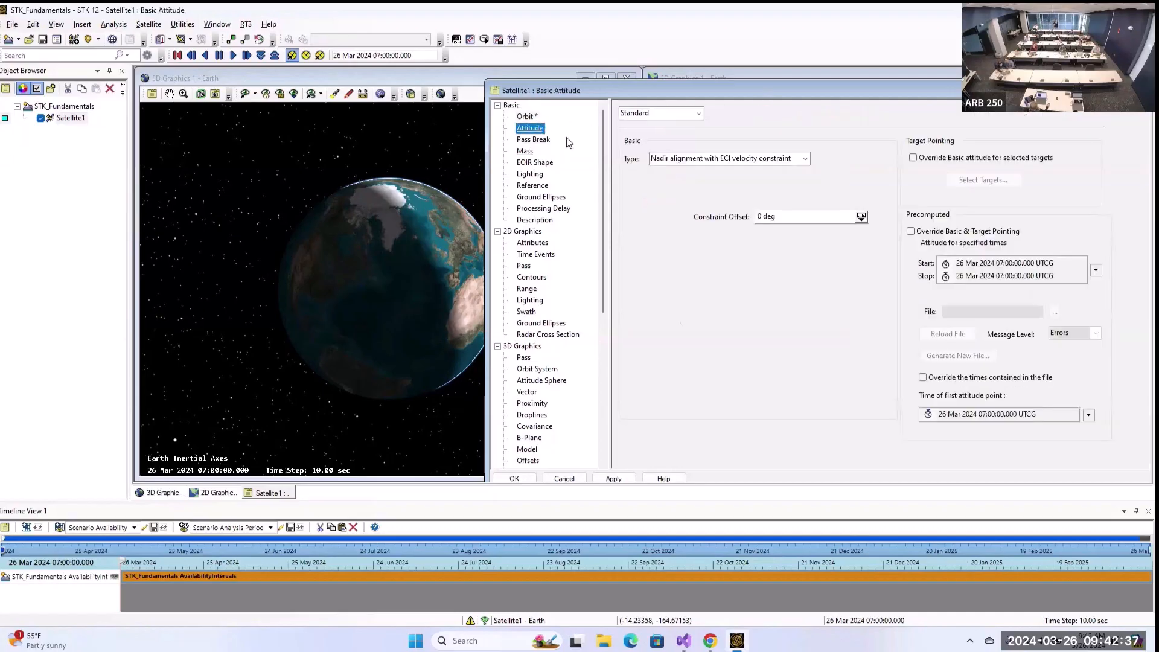
left_click(523, 357)
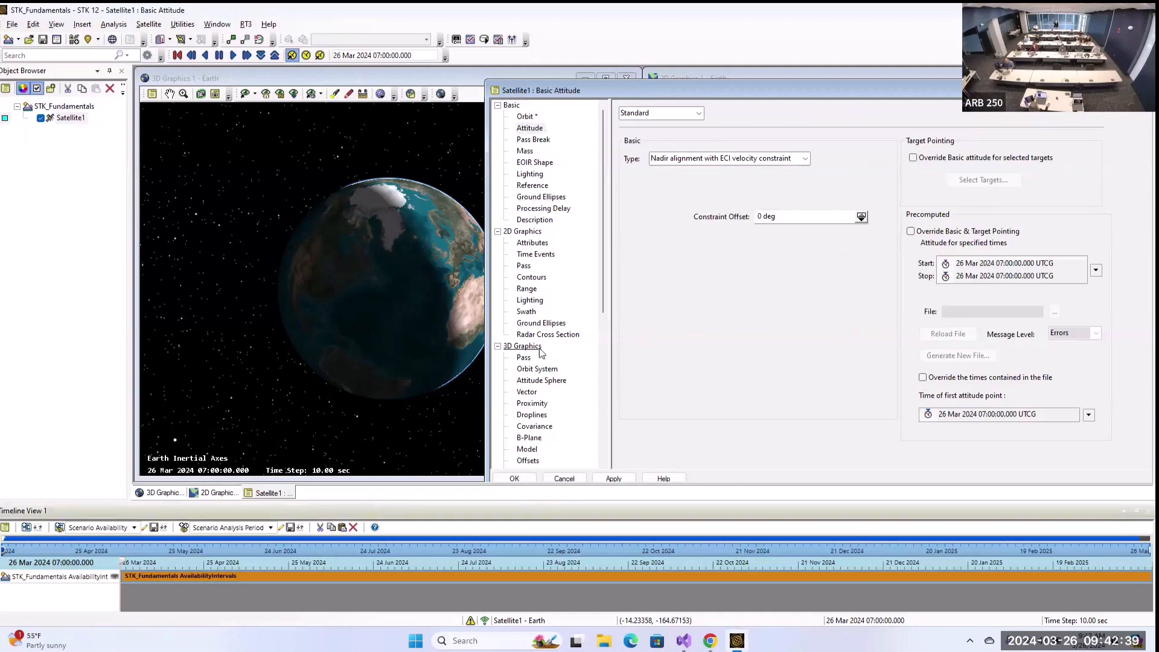
scroll(527, 407, "down", 4)
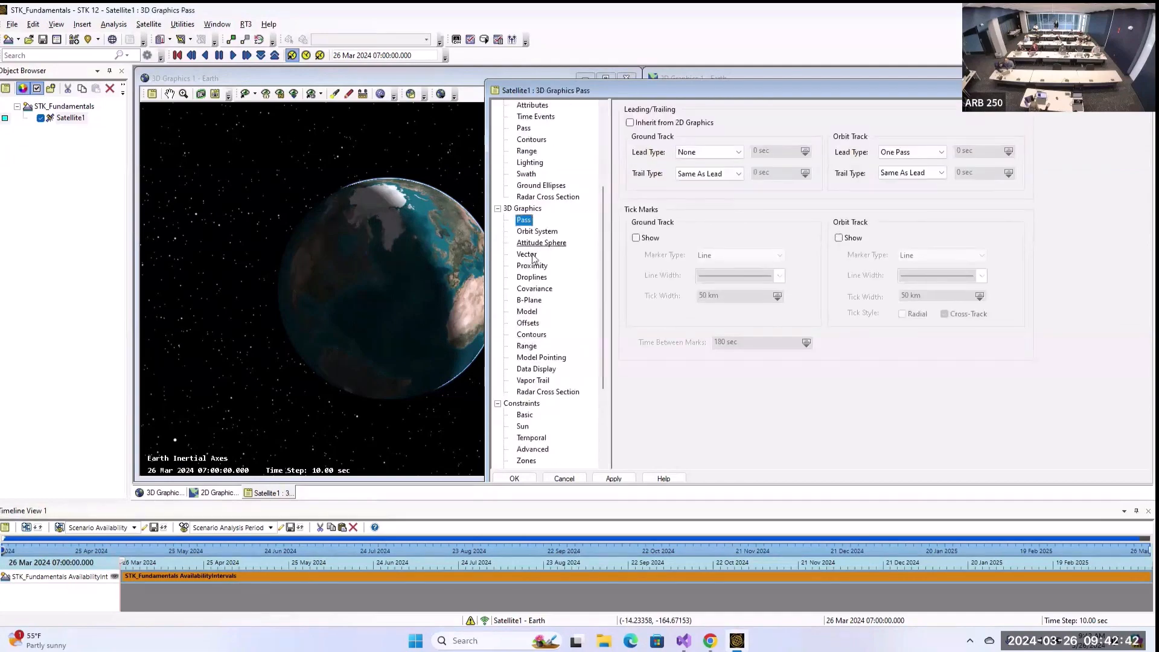
left_click(522, 404)
left_click(524, 416)
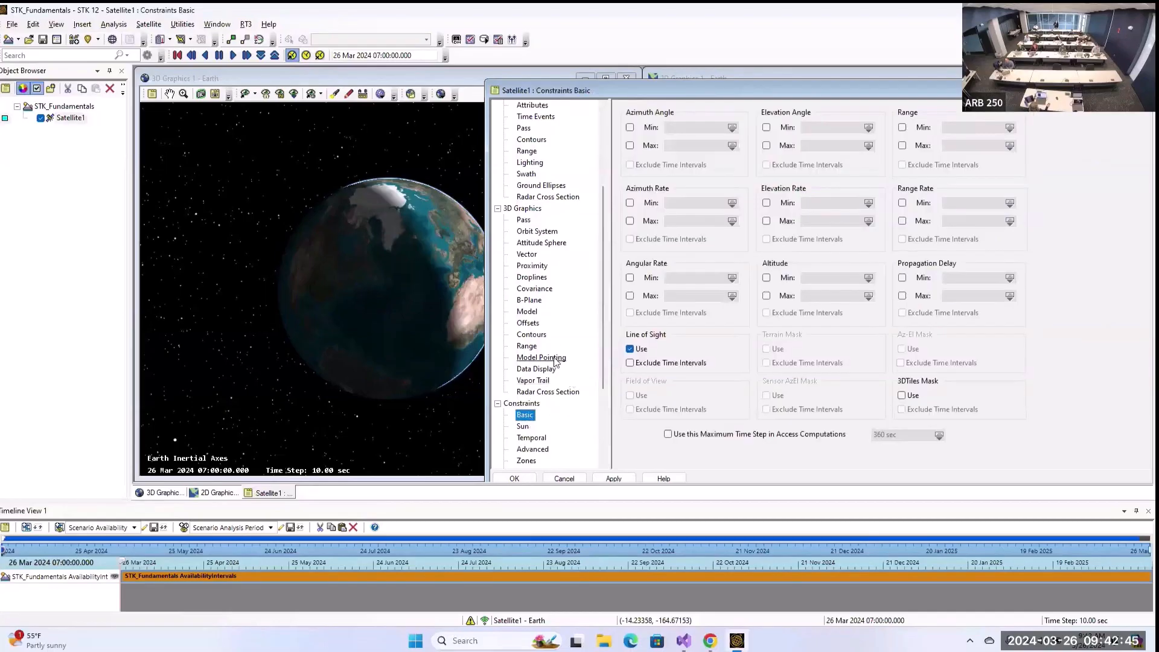
left_click(564, 479)
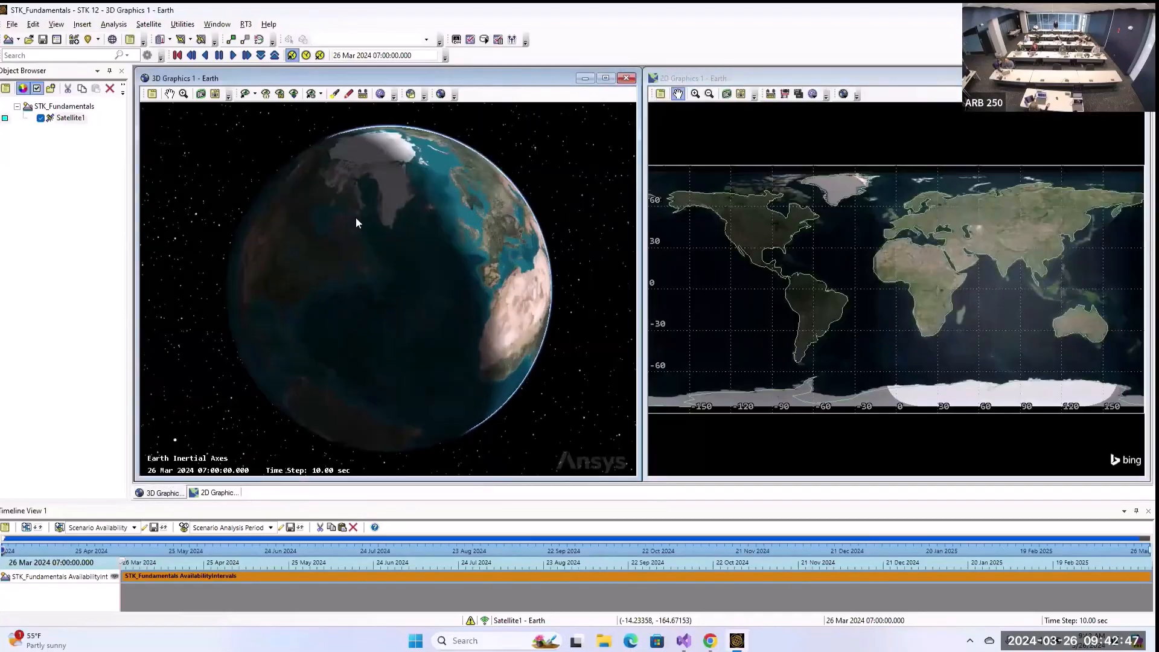
- Start inserting a new satellite with the Orbit Wizard, review the available orbit types and leave the list on Circular
scroll(398, 212, "down", 5)
scroll(398, 221, "down", 3)
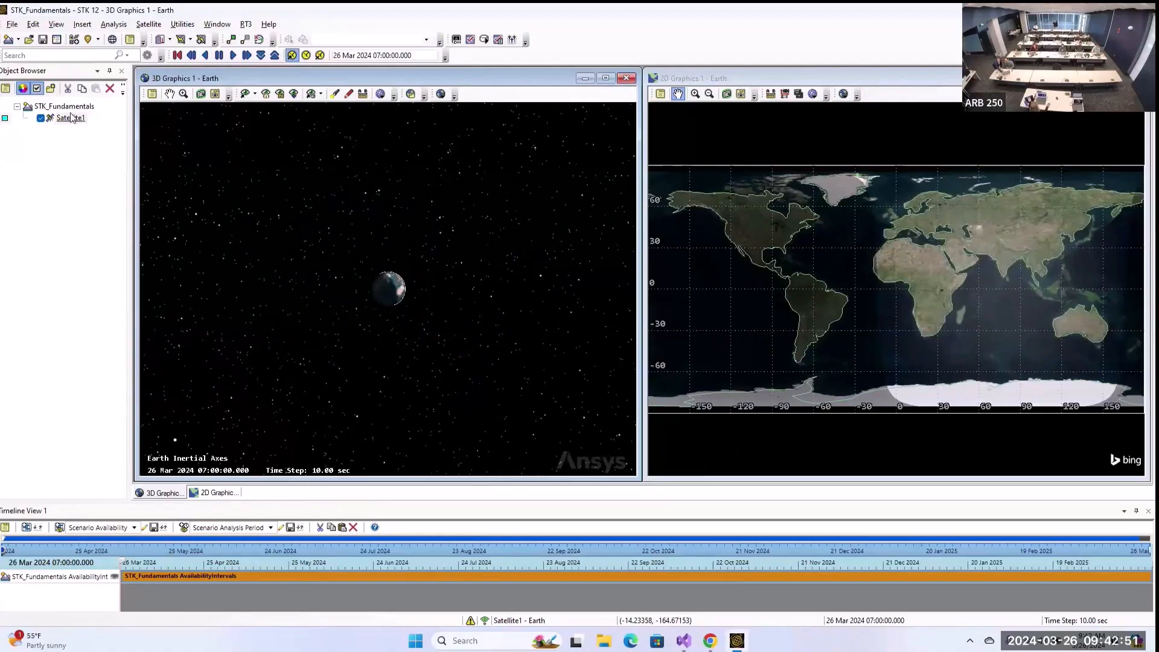
left_click(79, 27)
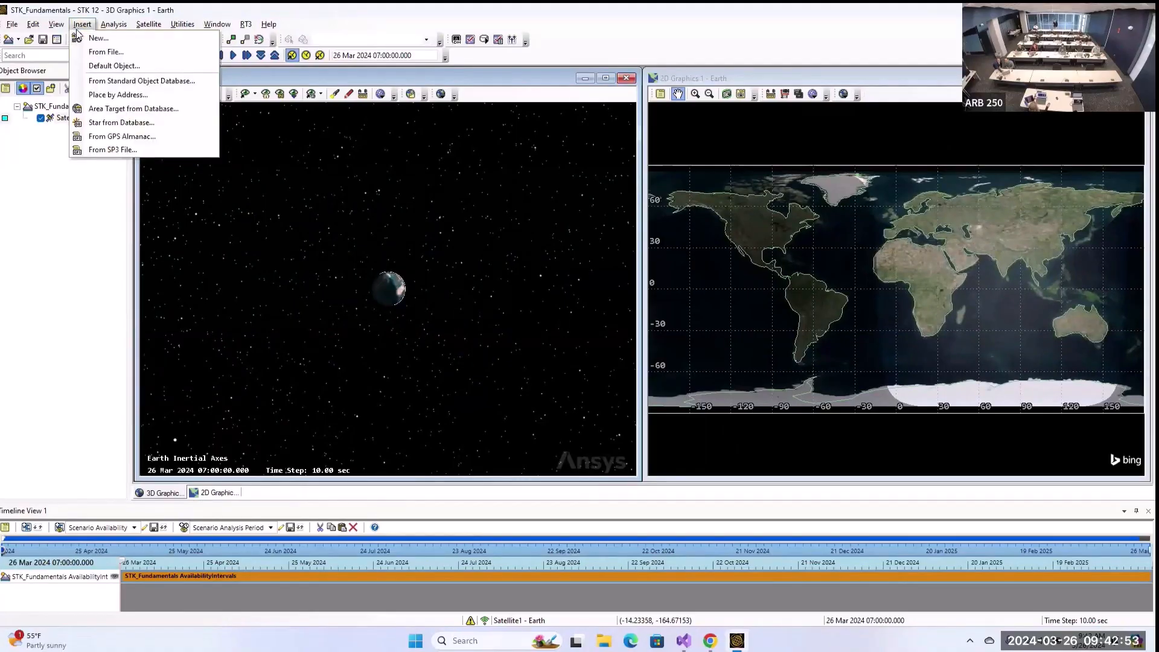
left_click(96, 39)
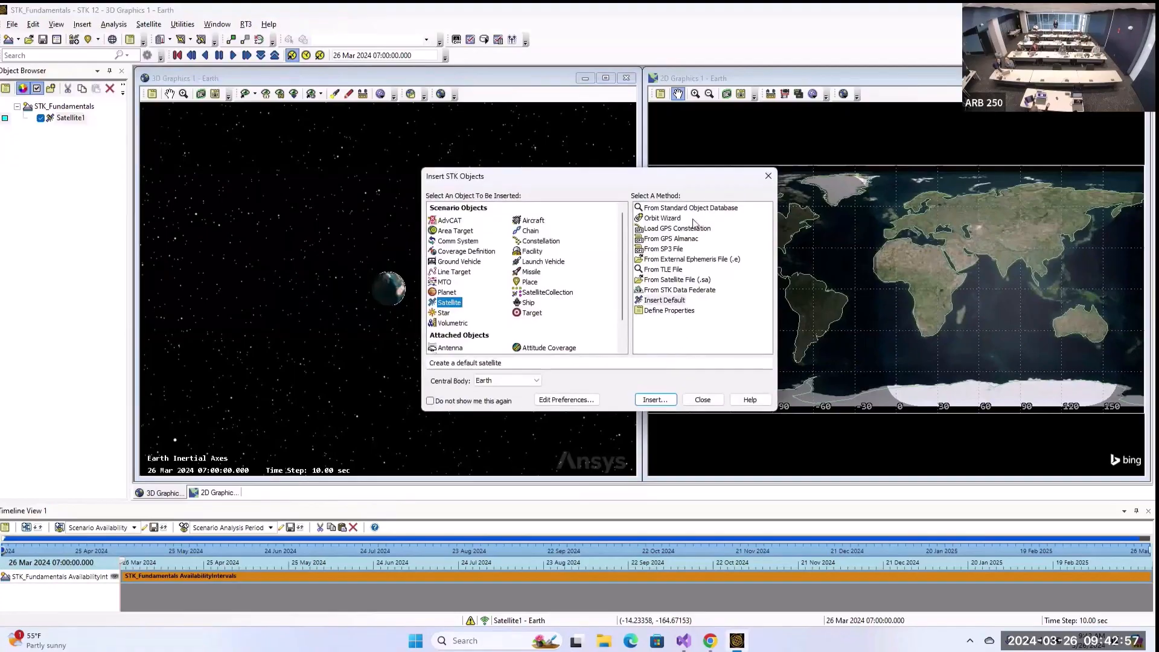
left_click(668, 219)
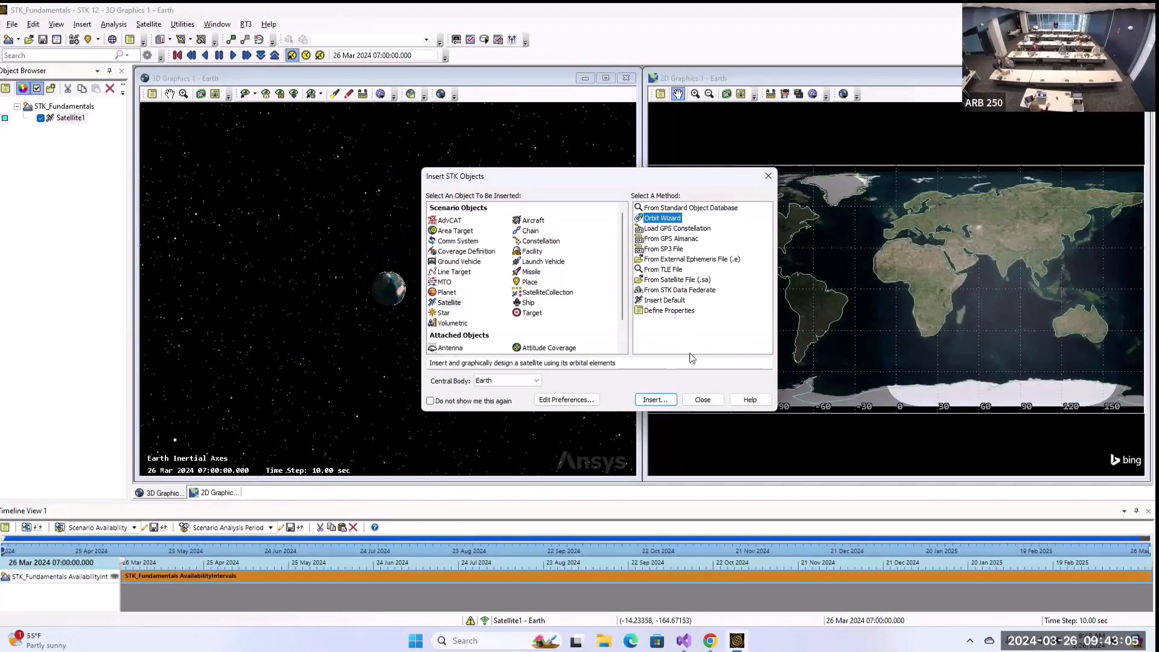
left_click(650, 400)
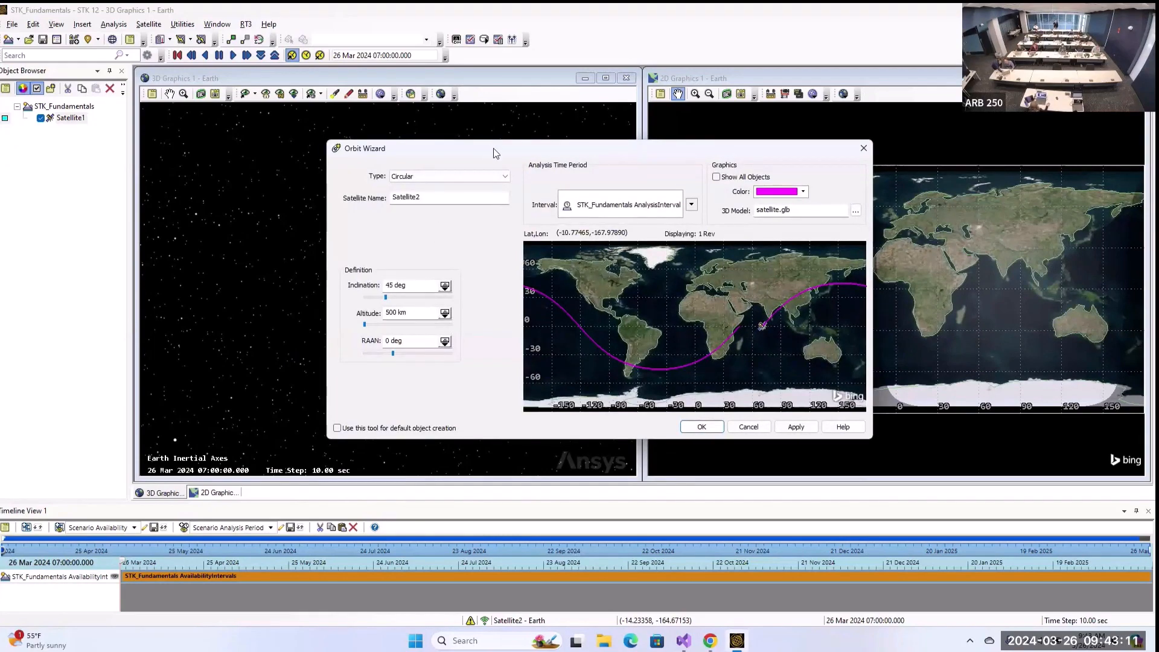
left_click(499, 178)
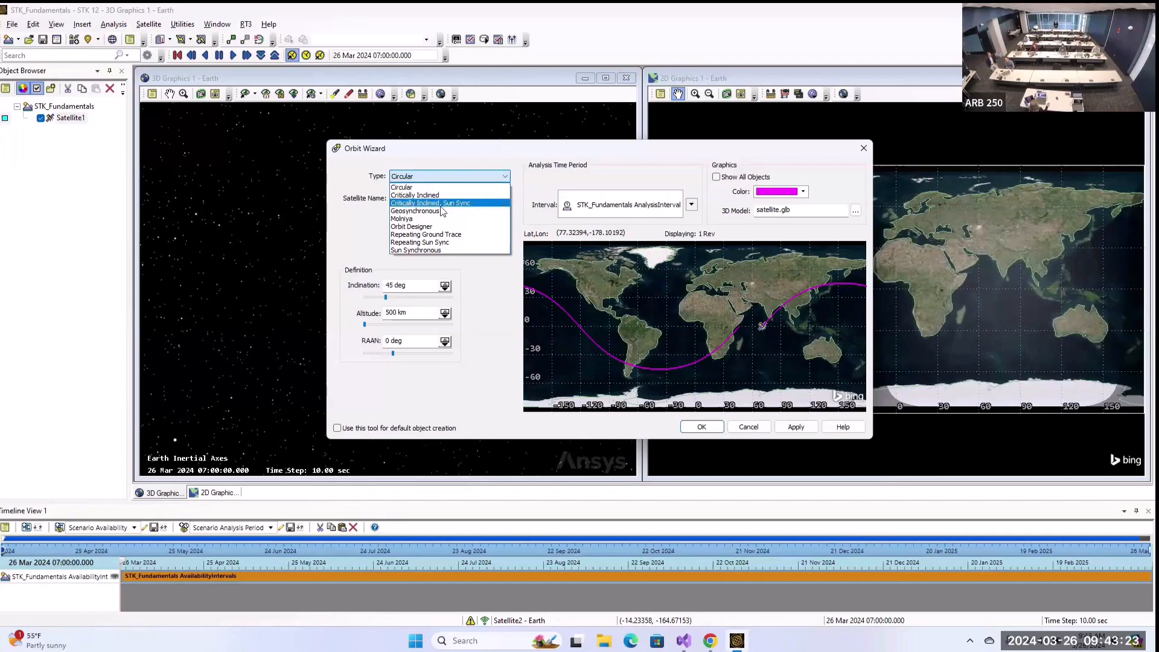
left_click(507, 177)
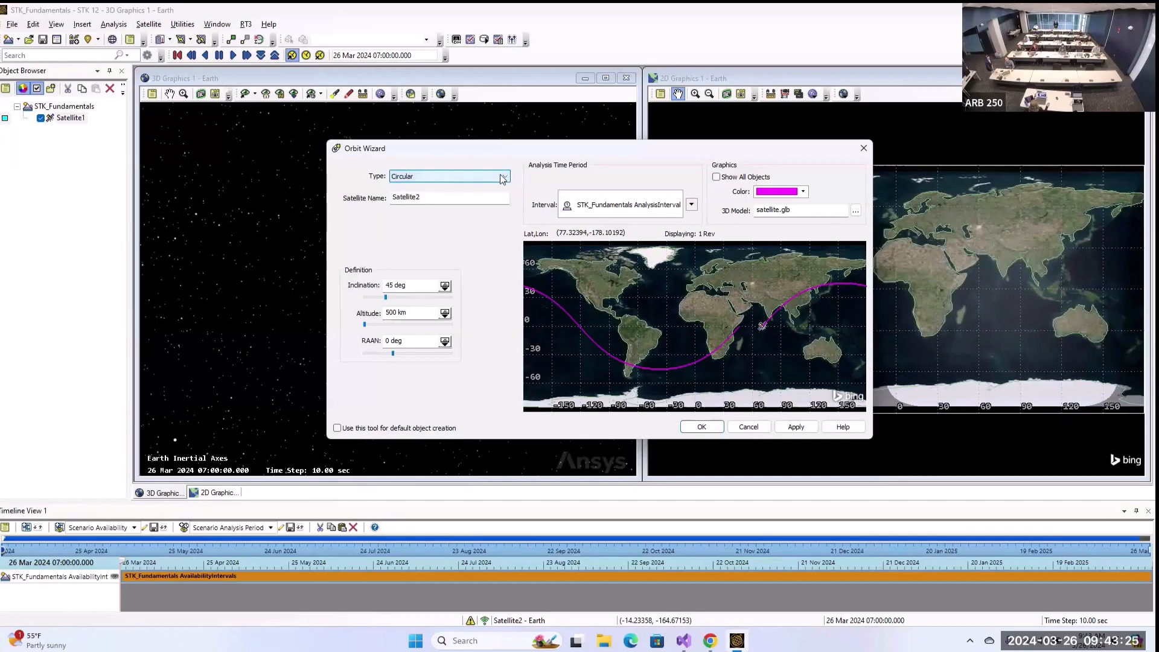
- Name the new satellite MySatellite in the Orbit Wizard
left_click(439, 199)
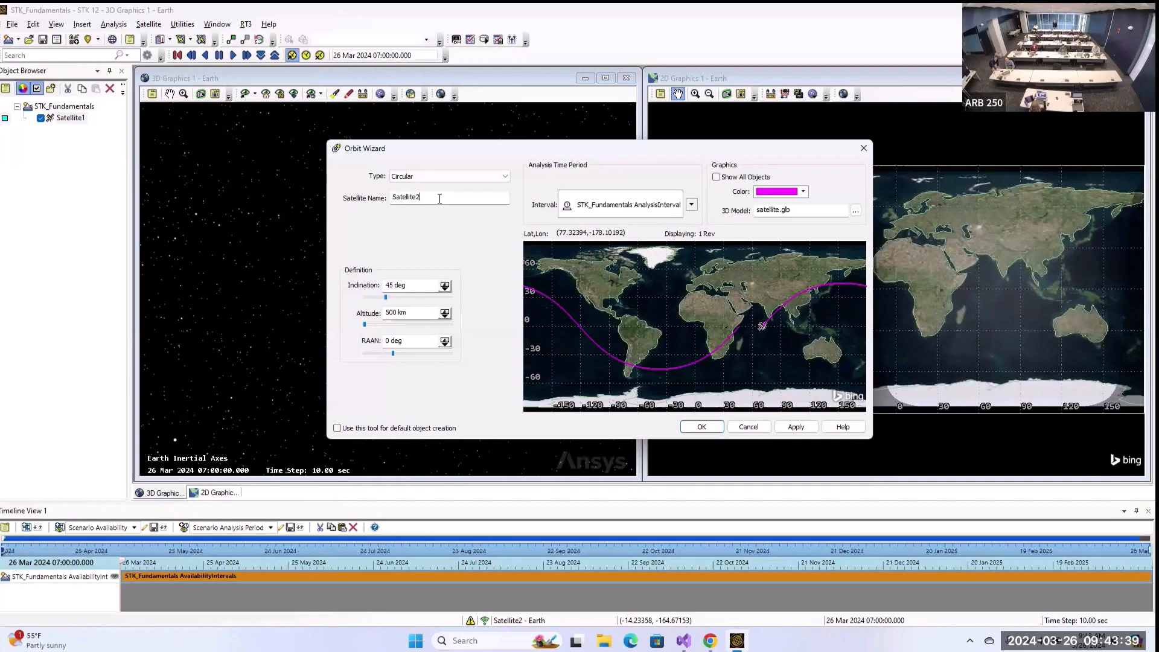
key("BackSpace")
key("BackSpace")
key("BackSpace")
key("BackSpace")
key("BackSpace")
type("MySatellite")
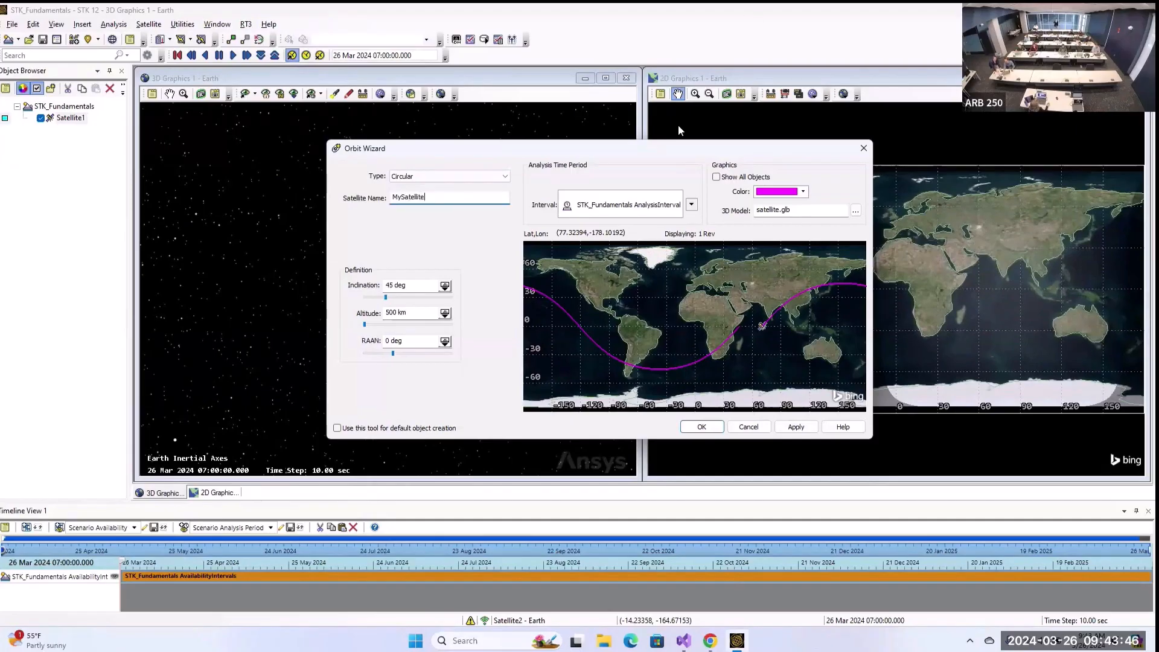
- Set the satellite's graphics color to cyan using the extended color palette
left_click(779, 193)
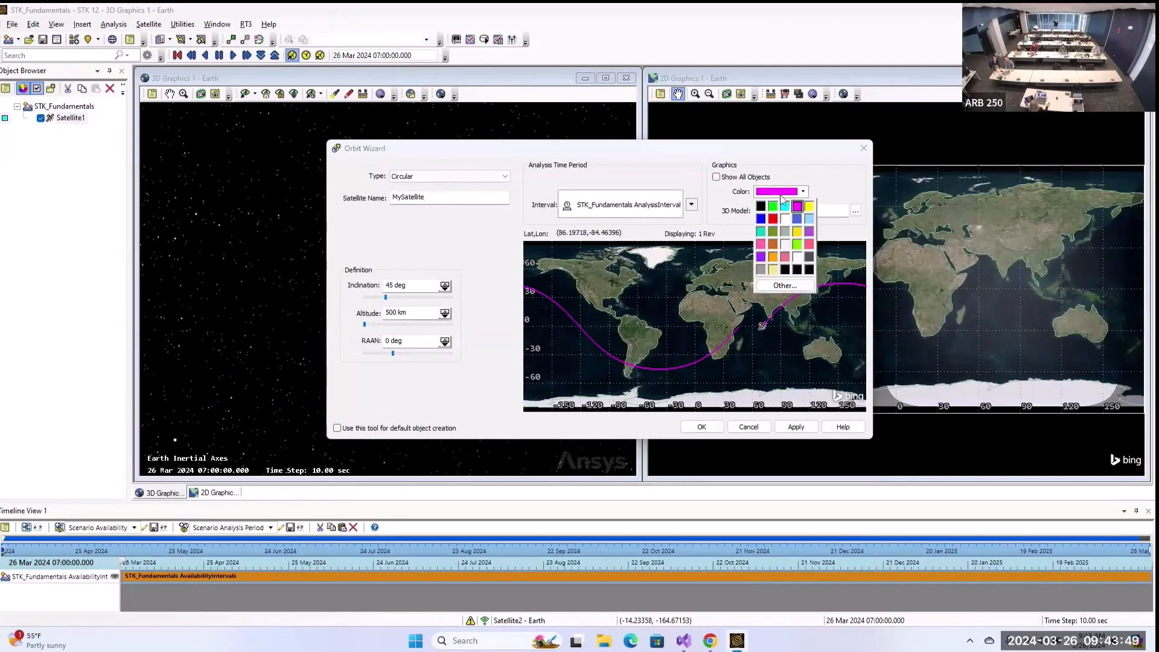
left_click(784, 285)
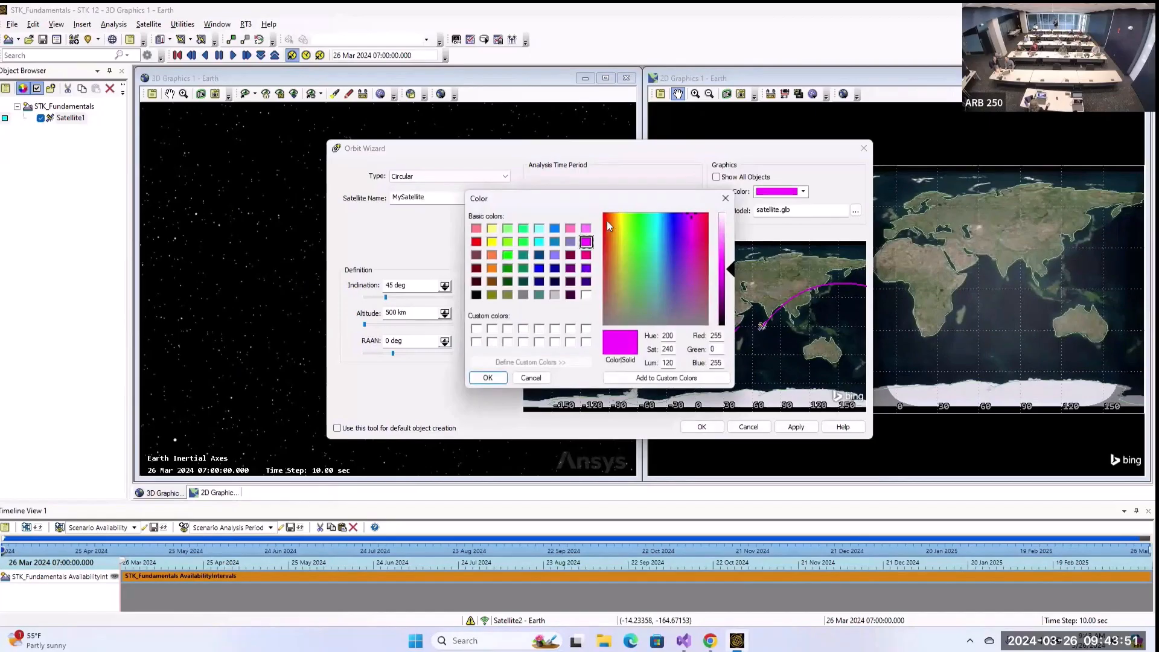
left_click(539, 242)
left_click(488, 378)
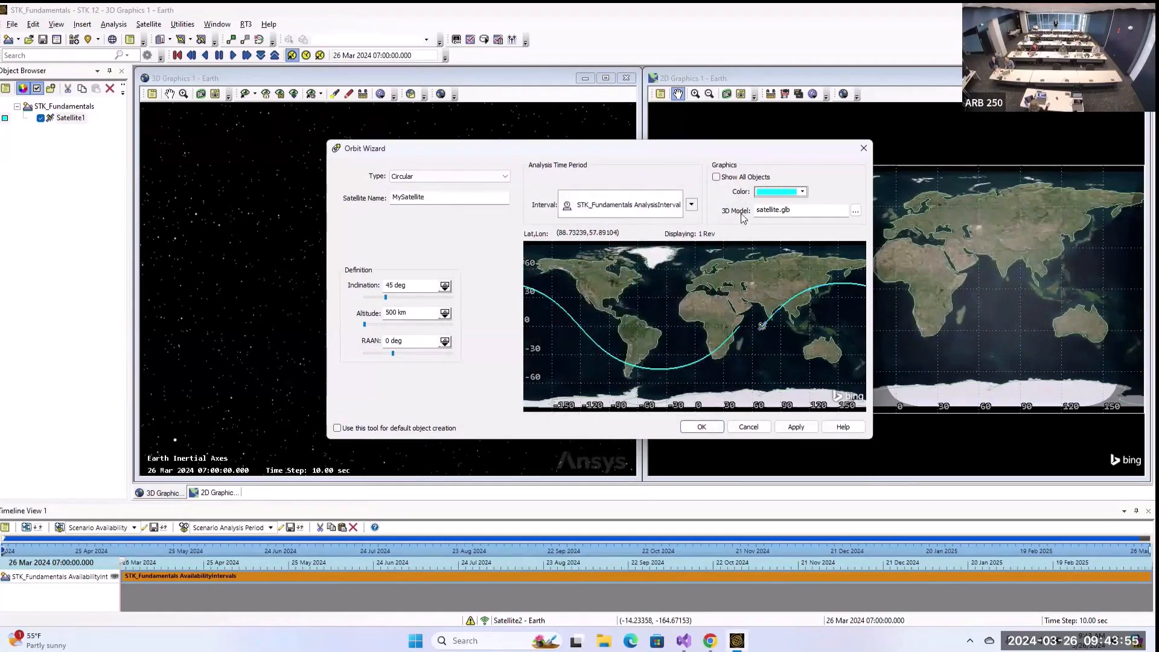
- Browse the 3D model files in the Space folder and accept the satellite model for MySatellite
left_click(855, 212)
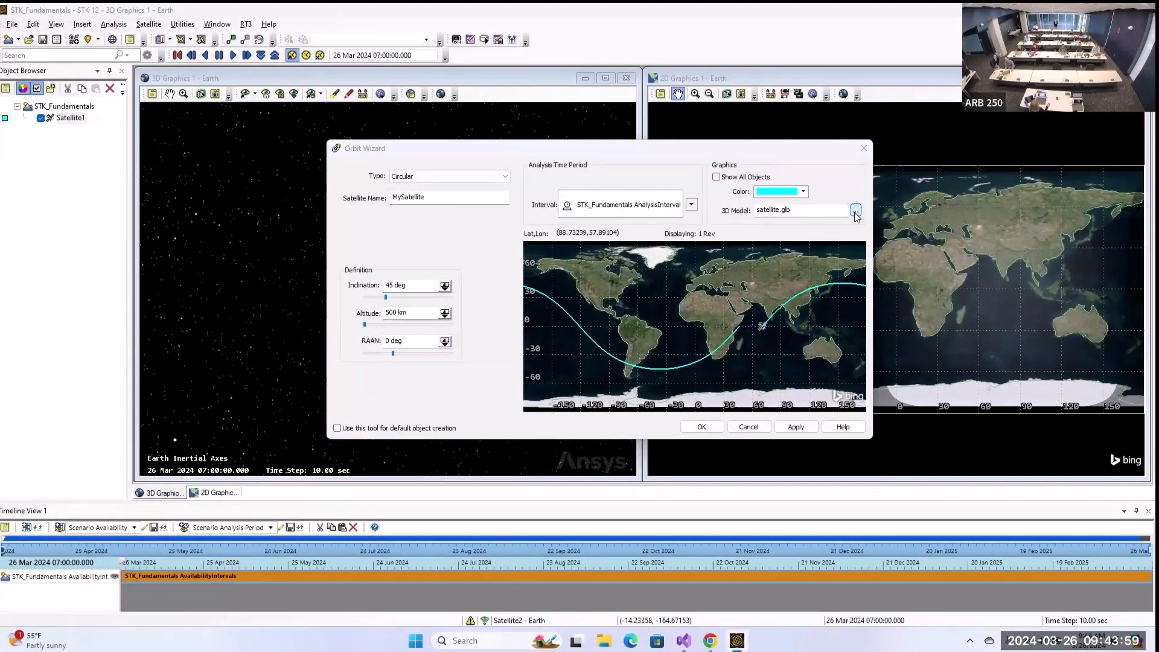
scroll(625, 323, "down", 20)
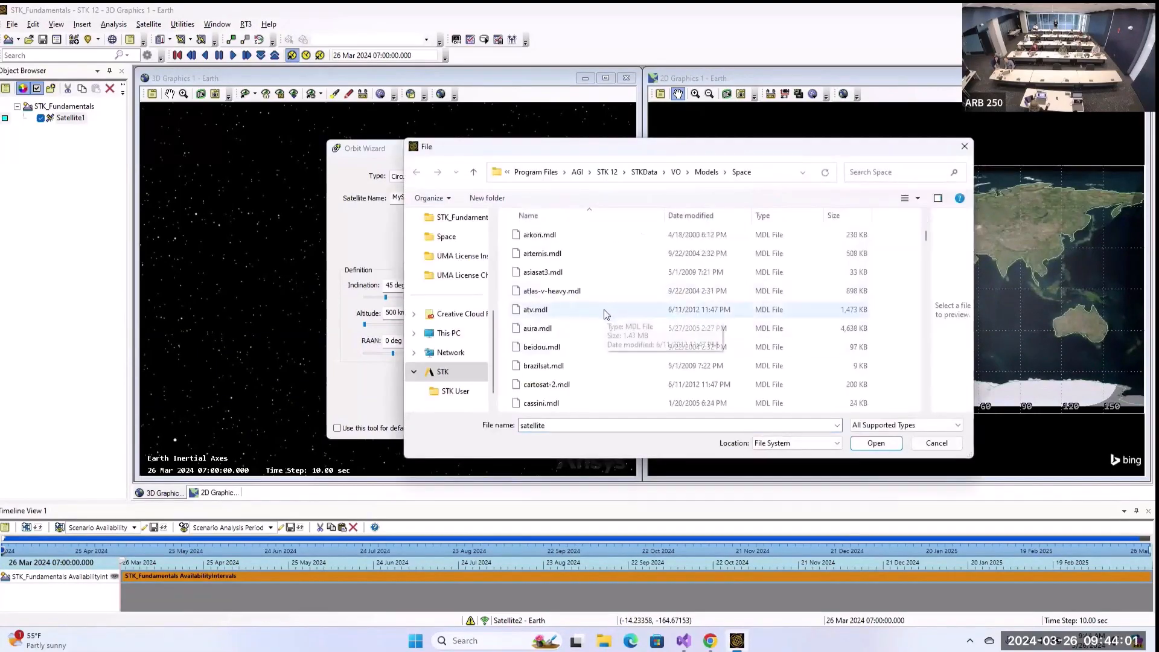
scroll(619, 313, "down", 10)
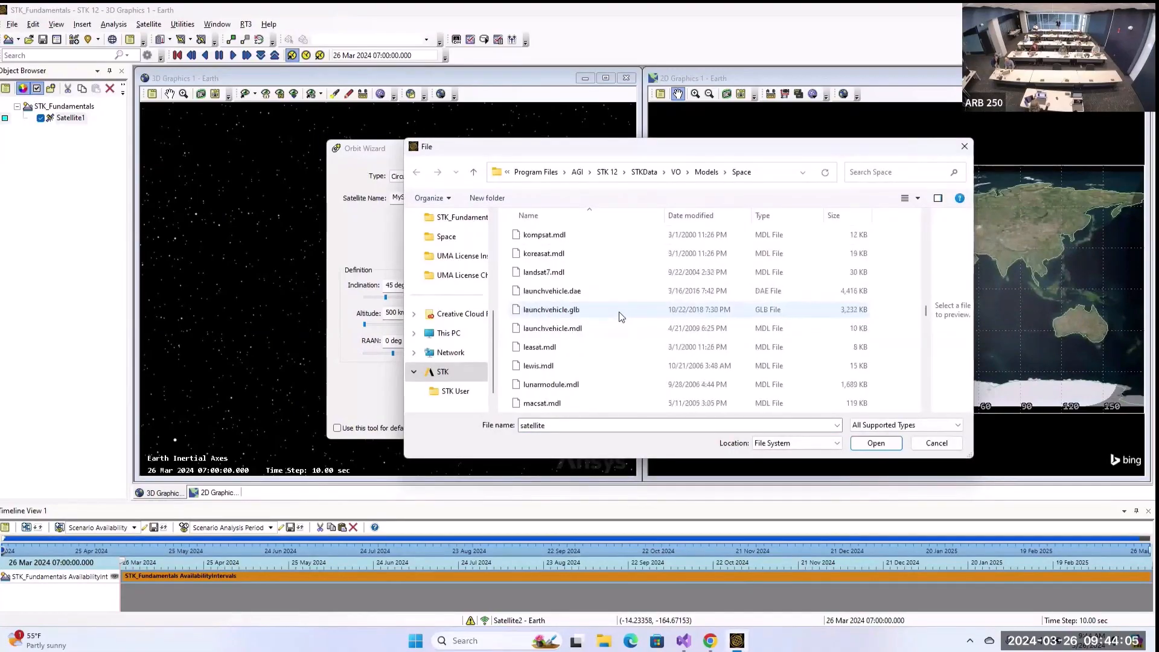
scroll(619, 313, "down", 5)
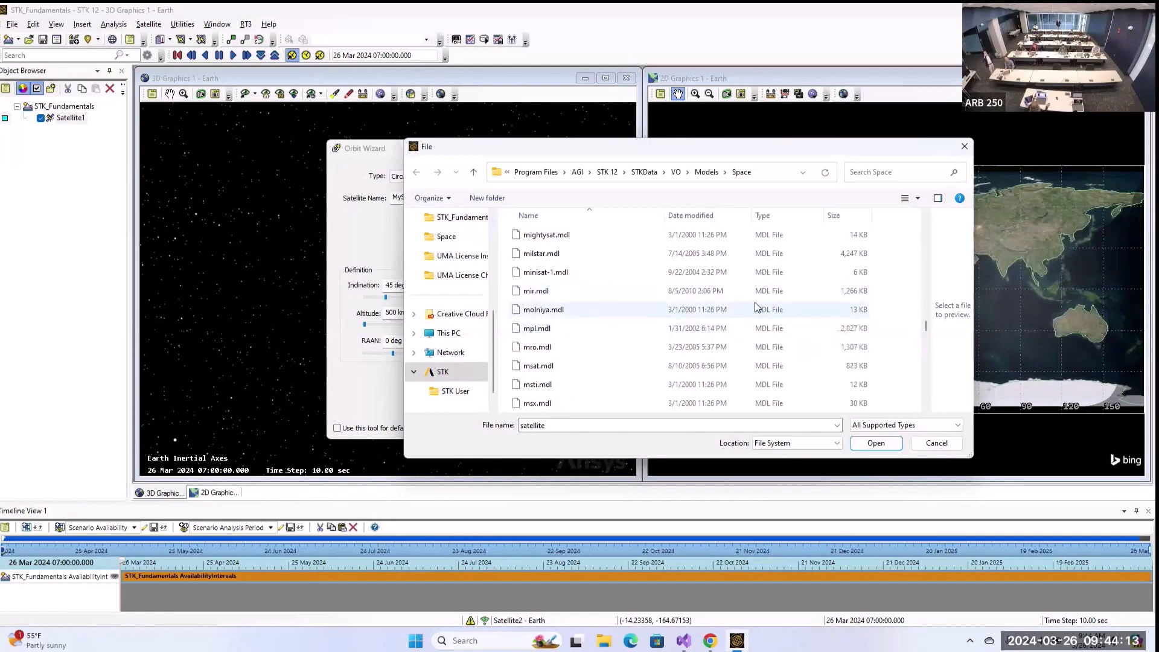
left_click(876, 444)
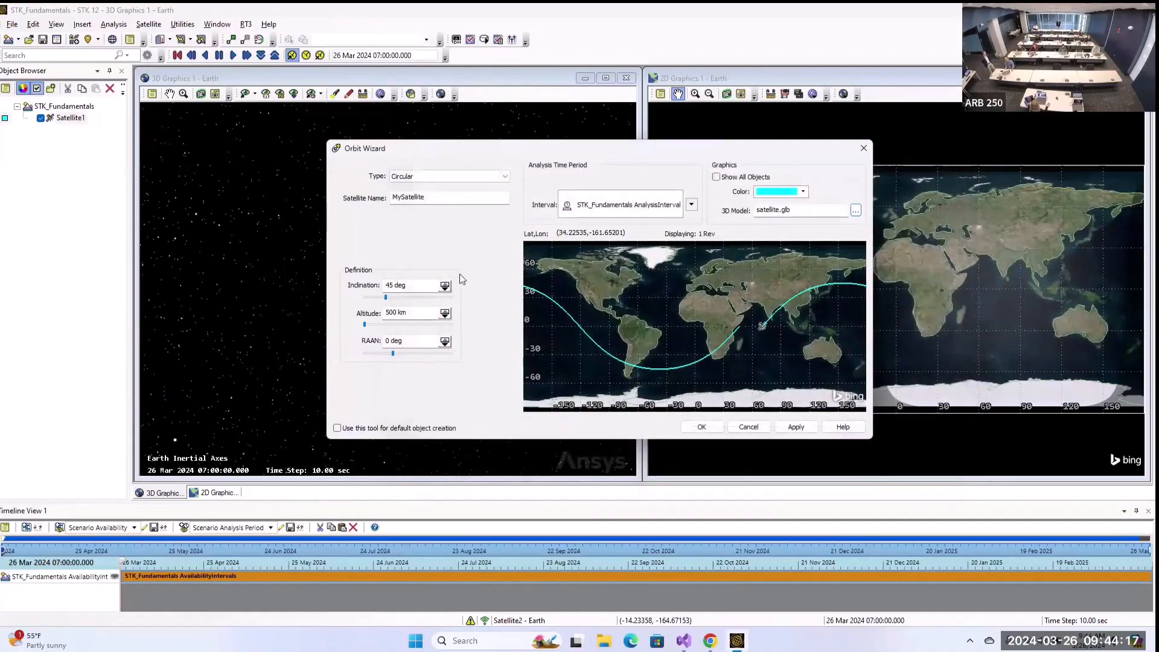
- Set the circular orbit's inclination to 80 deg, create MySatellite and close the object insertion dialog
left_click(422, 290)
left_click(506, 179)
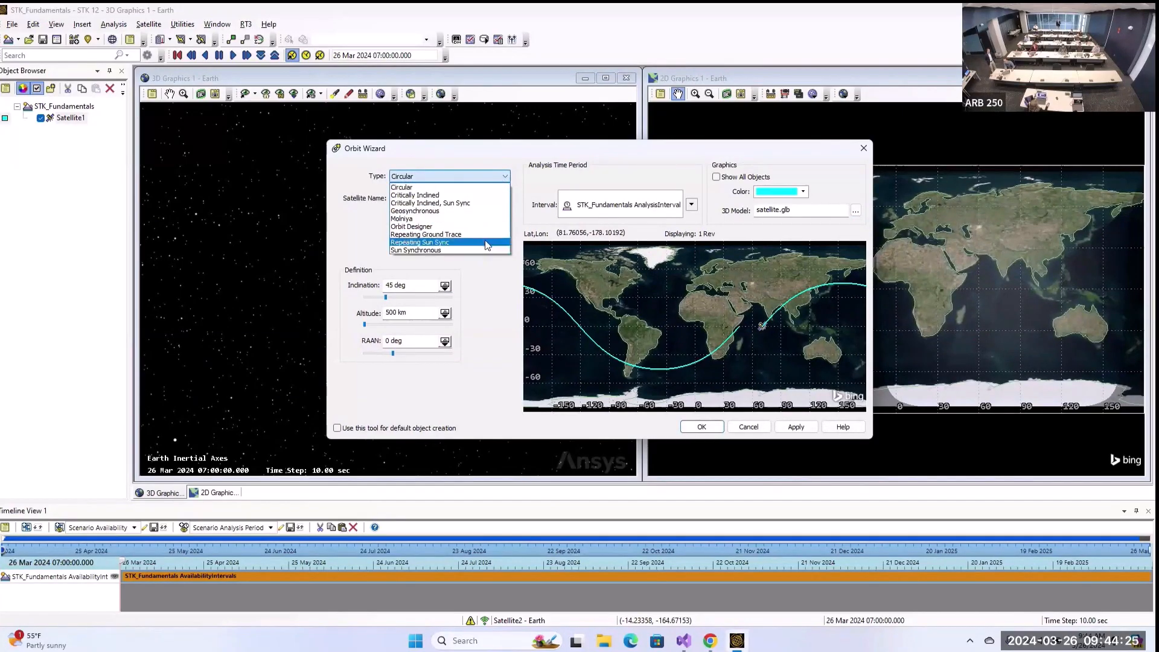
left_click(506, 177)
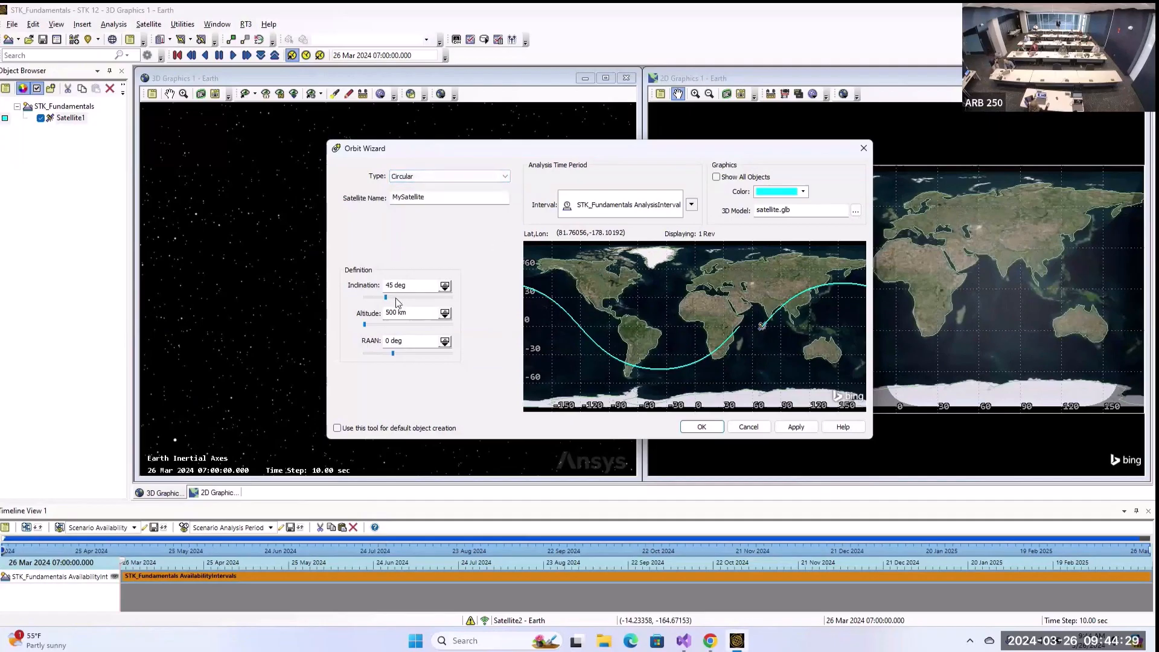
left_click_drag(414, 293, 381, 287)
type("80")
key("Return")
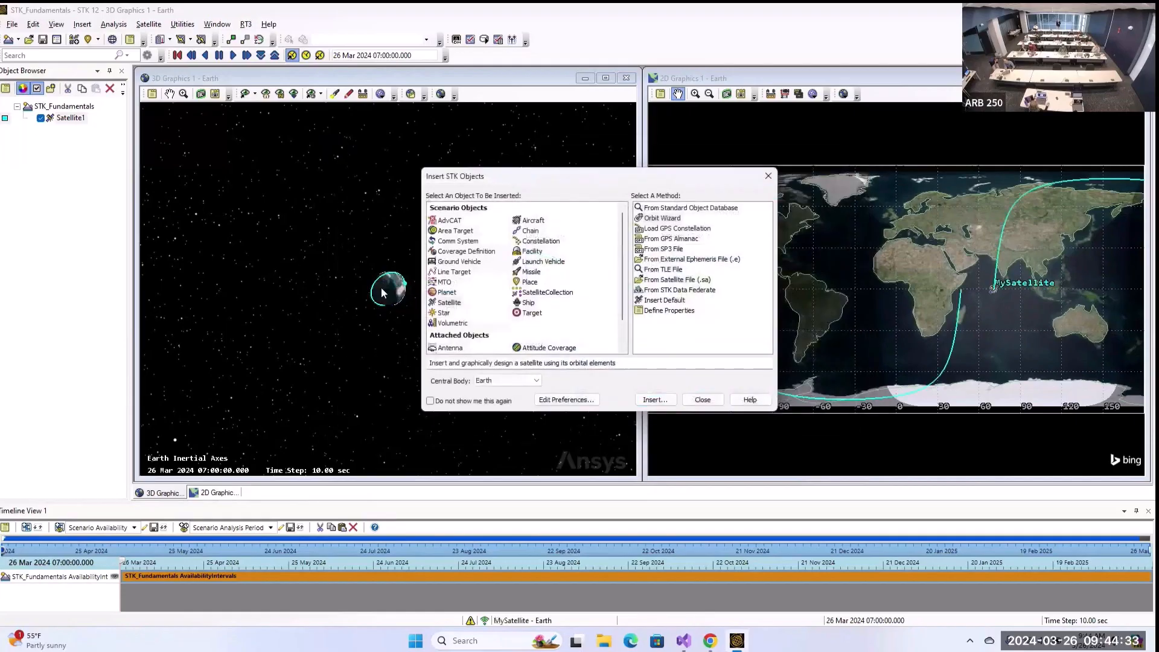
left_click(703, 400)
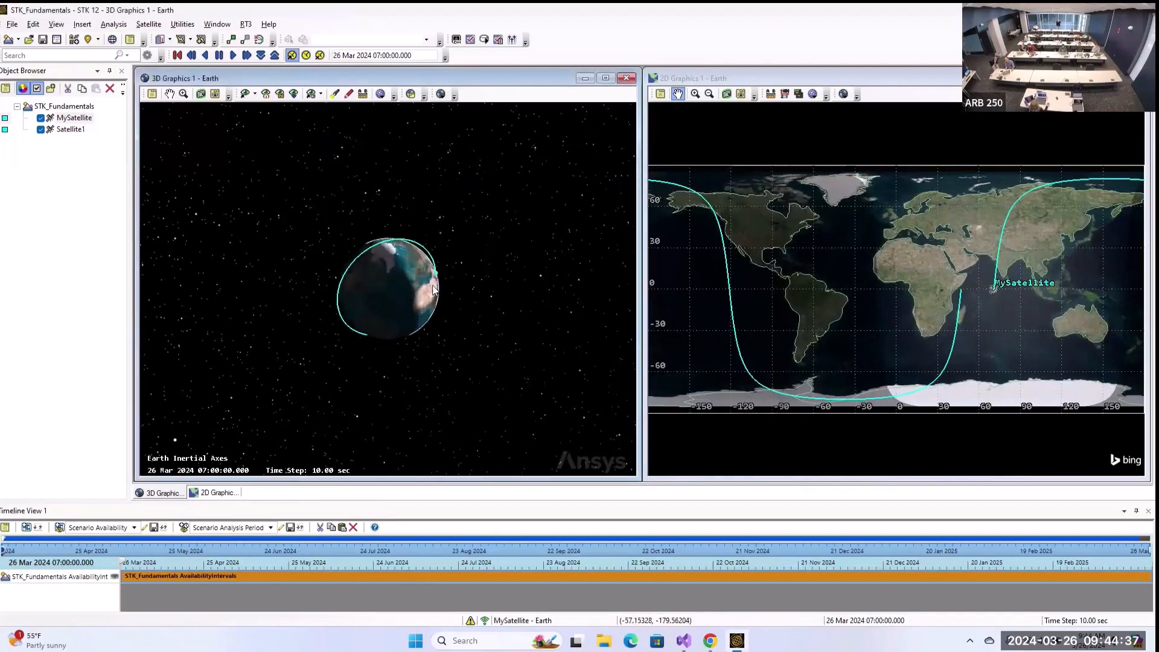
- Play the scenario animation to watch MySatellite travel along its orbit, and reset it to the start time
left_click(233, 55)
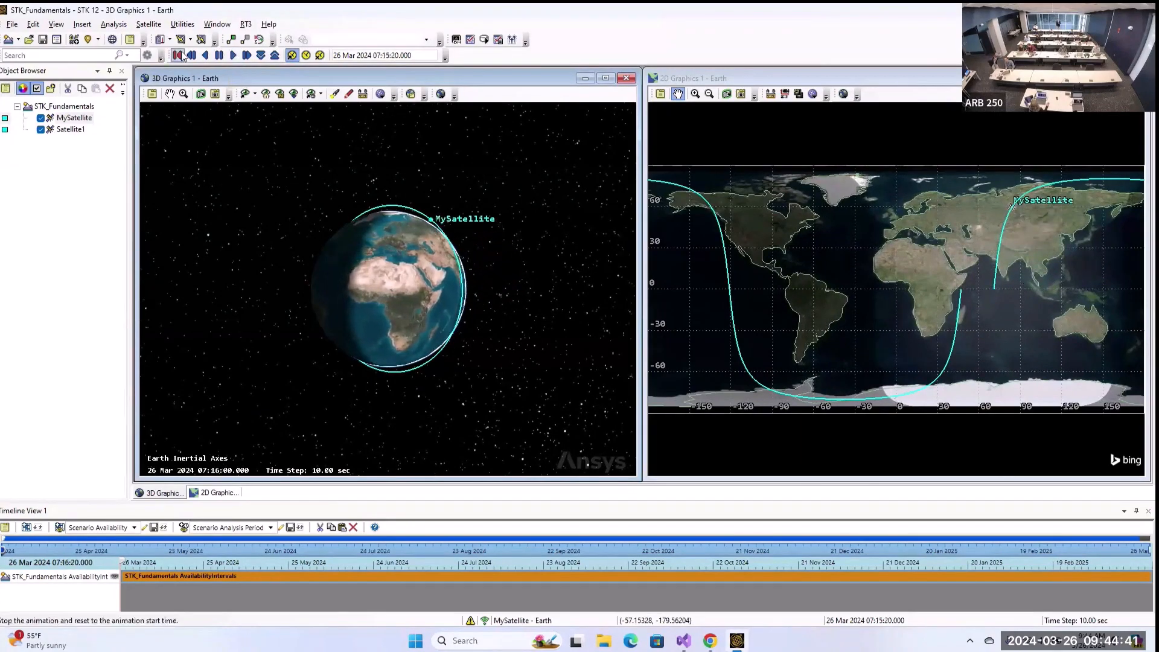
left_click(220, 56)
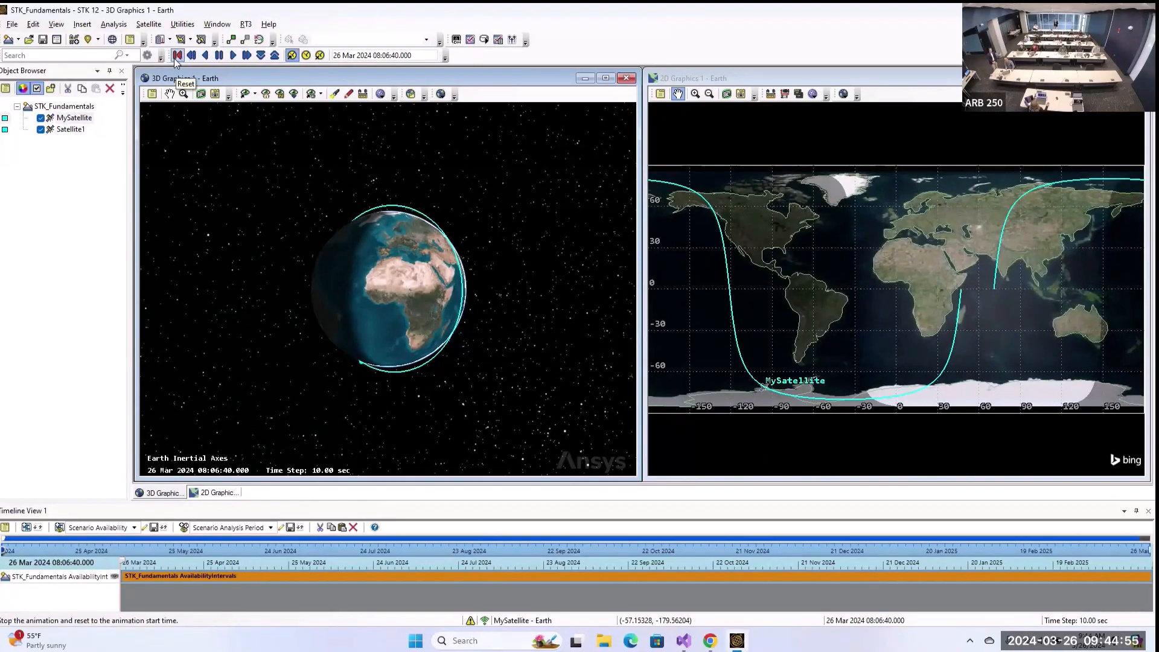
left_click(233, 55)
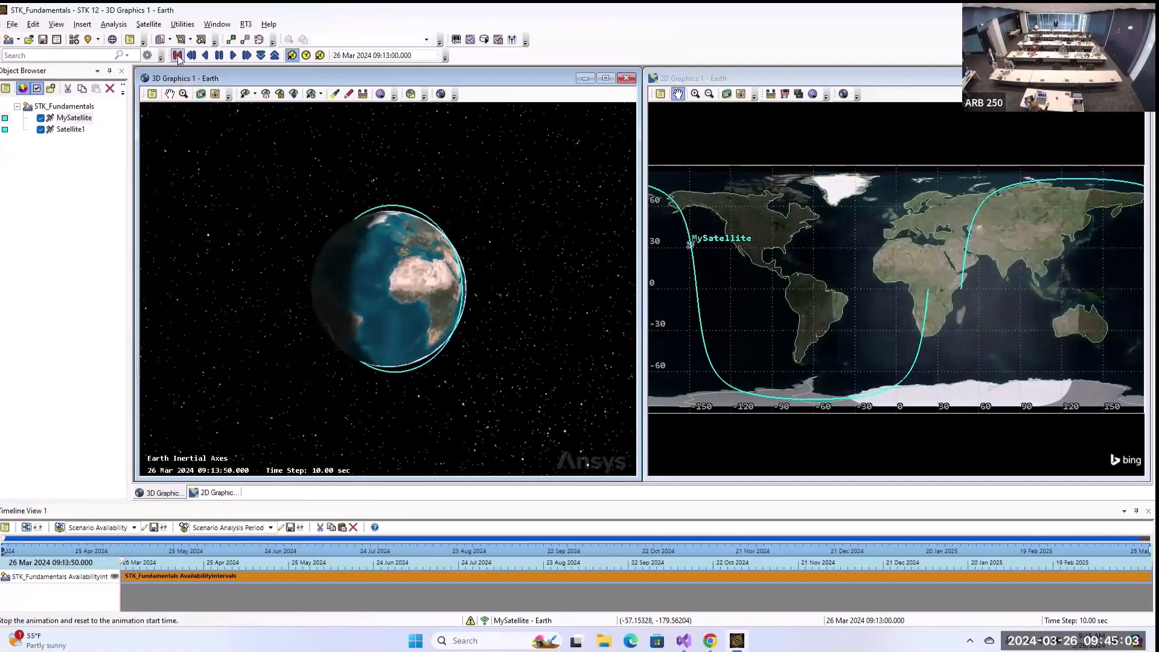
left_click(178, 56)
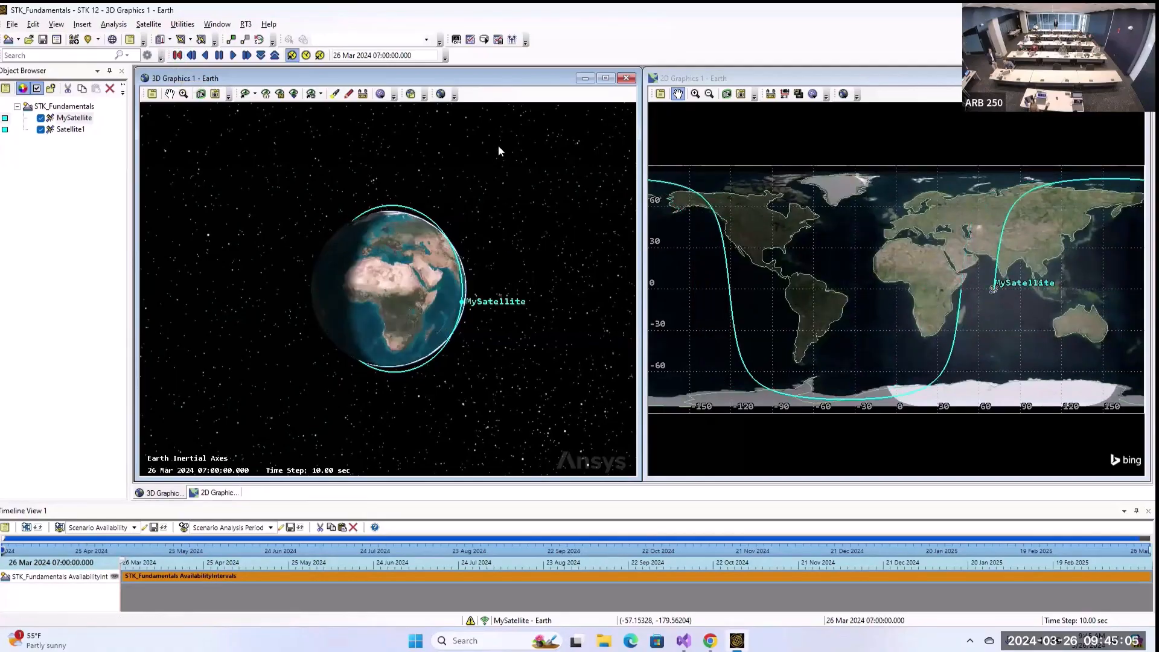
- Switch the animation to real-time mode and zoom the 3D view to MySatellite, showing its model above the Earth
left_click(306, 55)
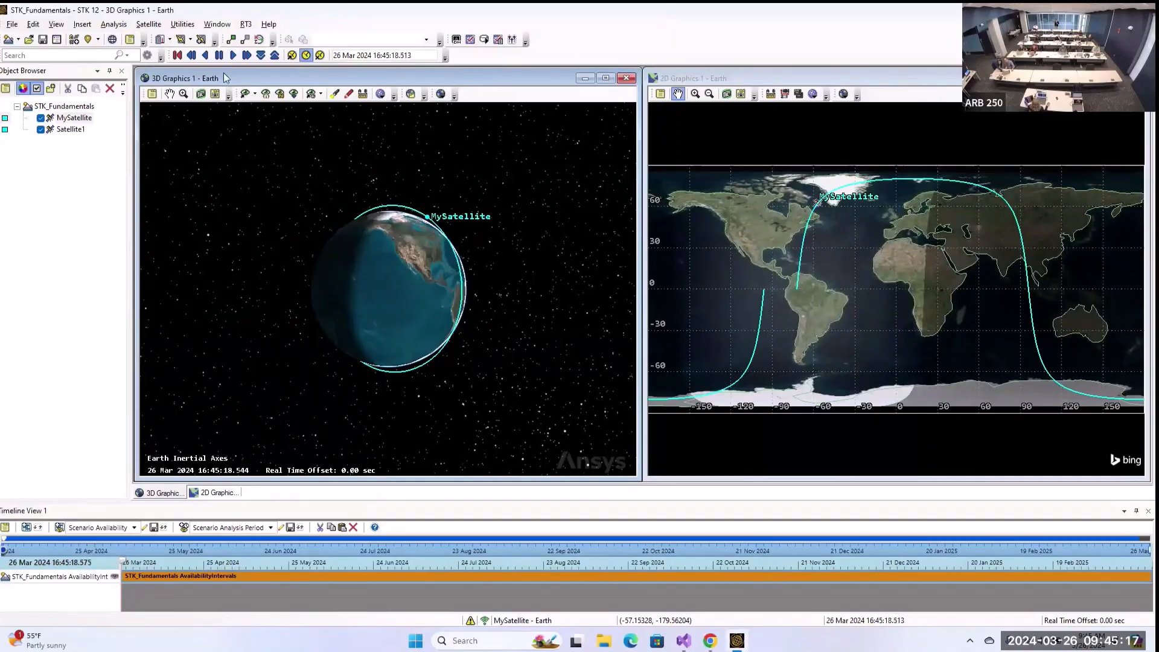
left_click(82, 120)
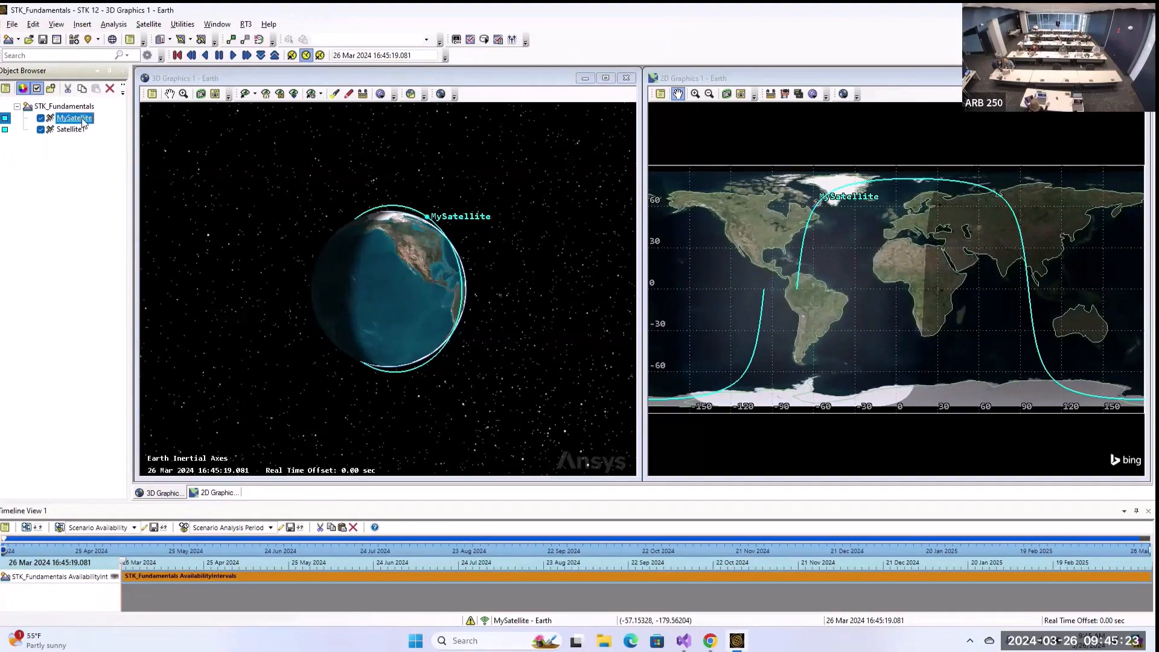
right_click(82, 121)
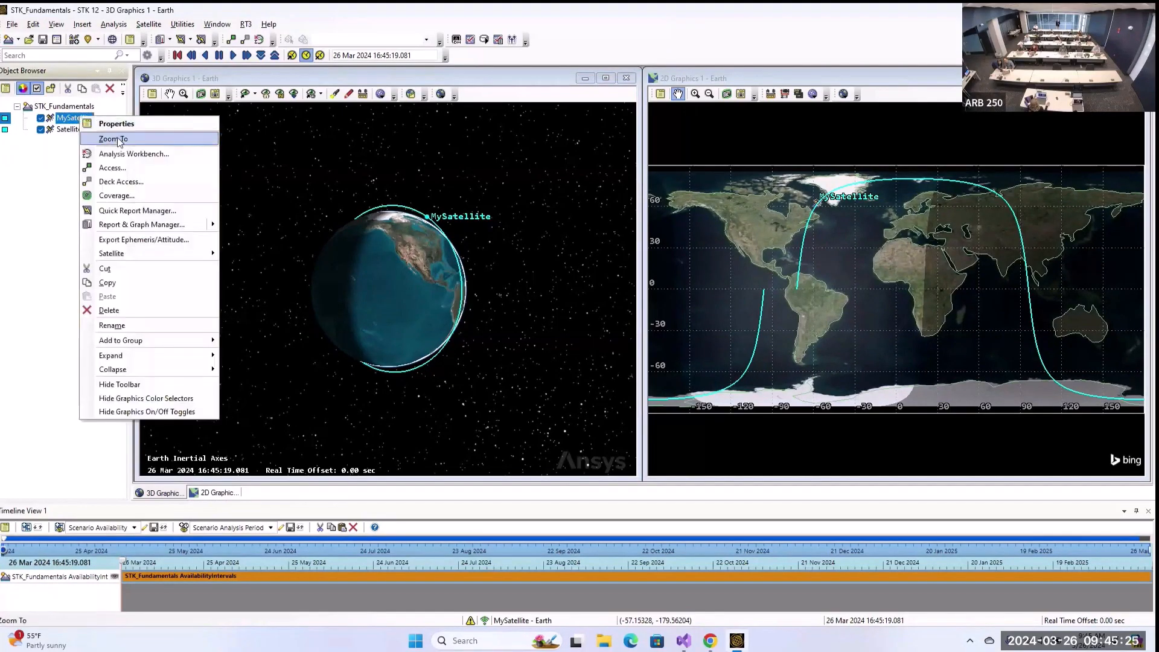
left_click(120, 139)
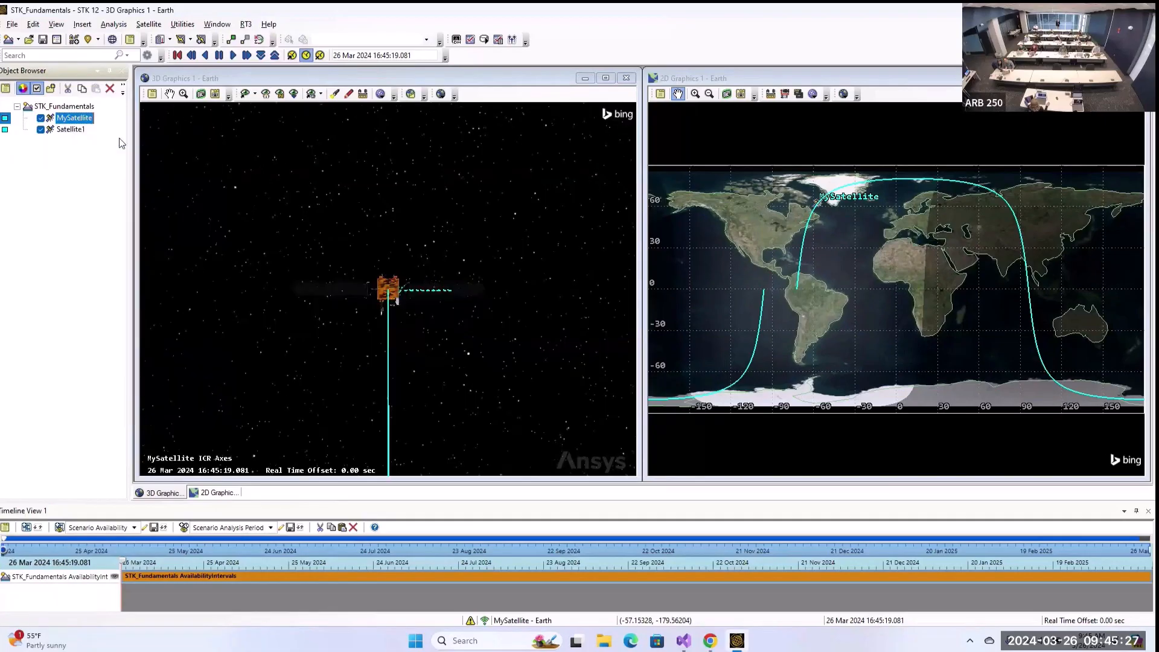
left_click_drag(350, 317, 326, 252)
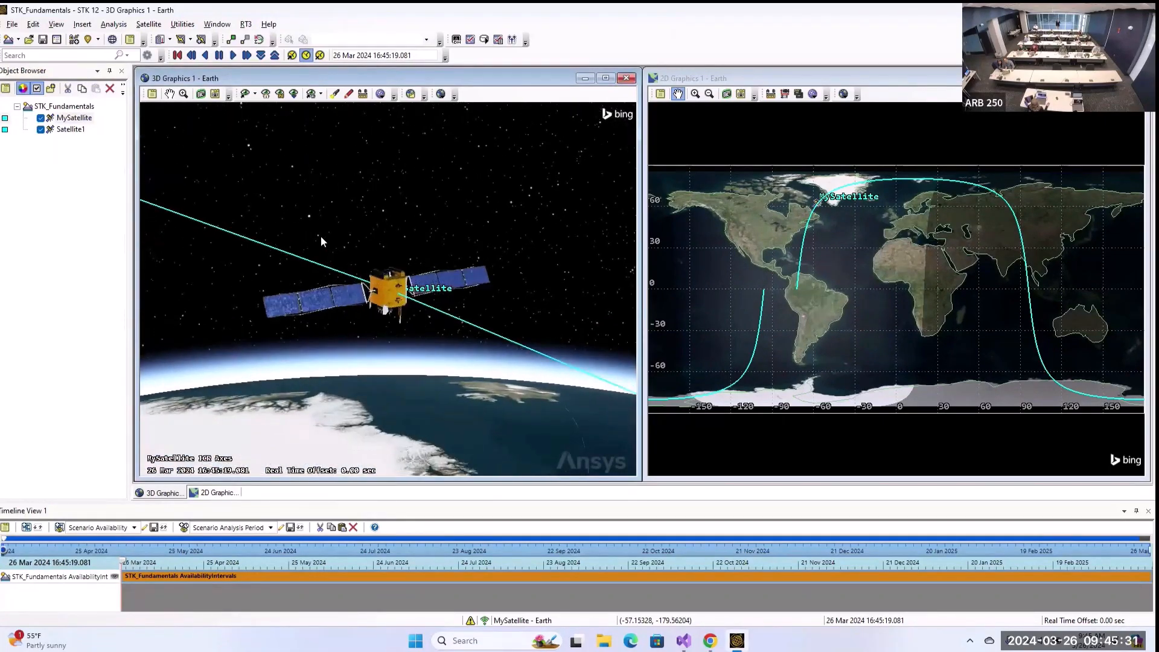
- Turn off the display of MySatellite's 3D model in its 3D Graphics properties and apply the change
double_click(74, 118)
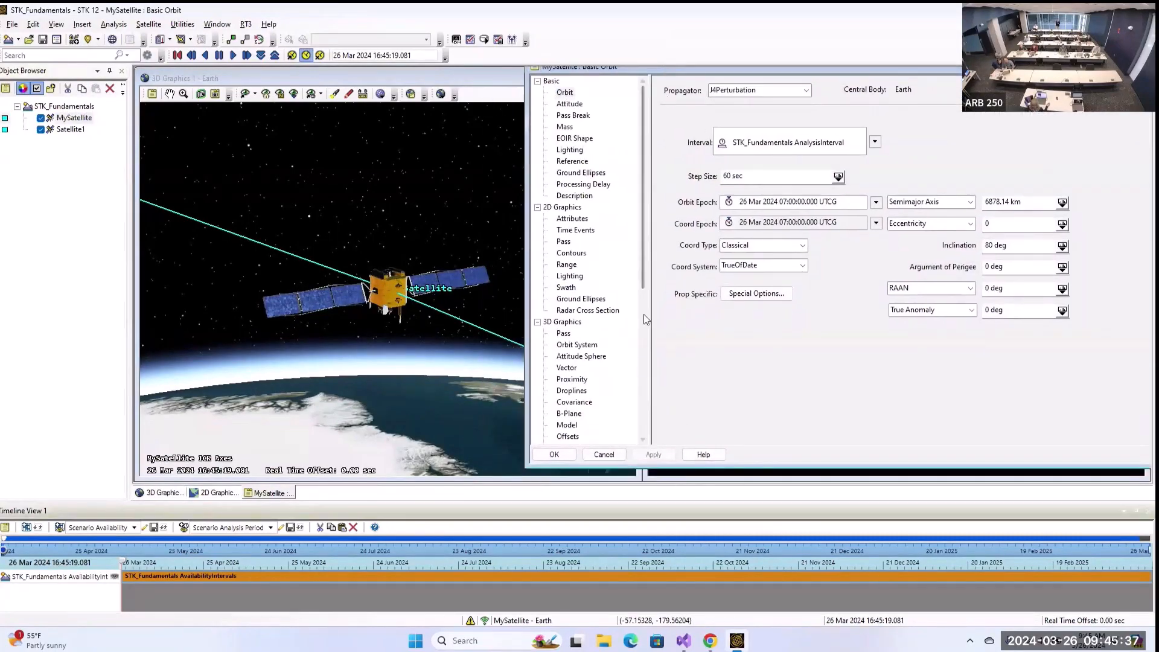
scroll(643, 314, "down", 1)
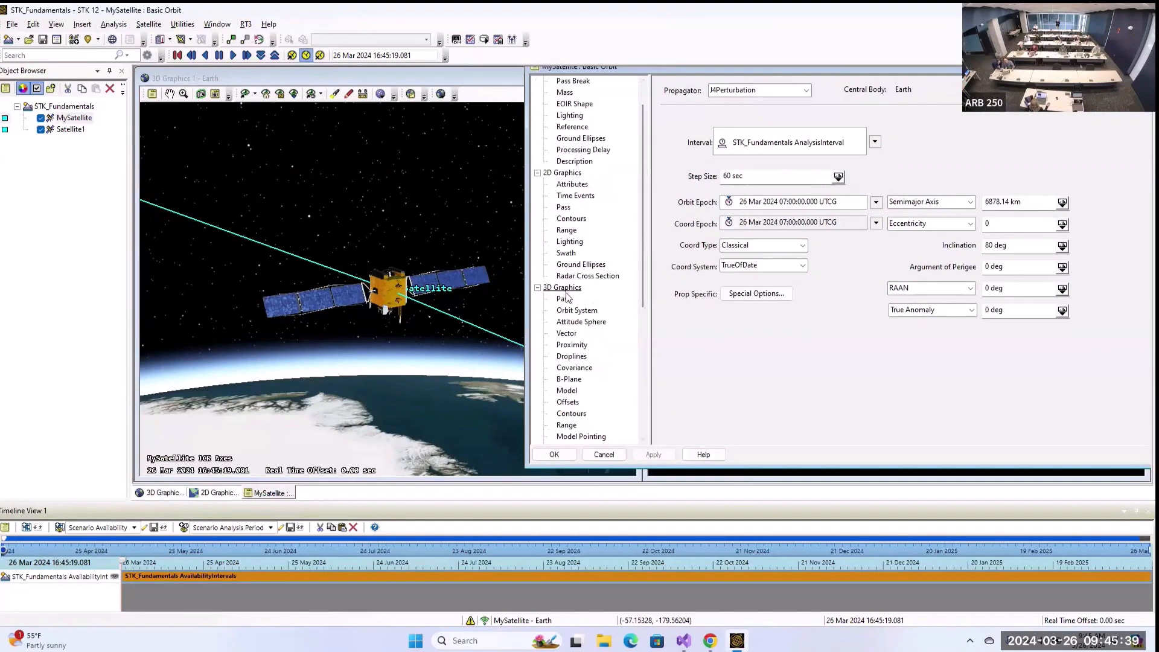
left_click(567, 391)
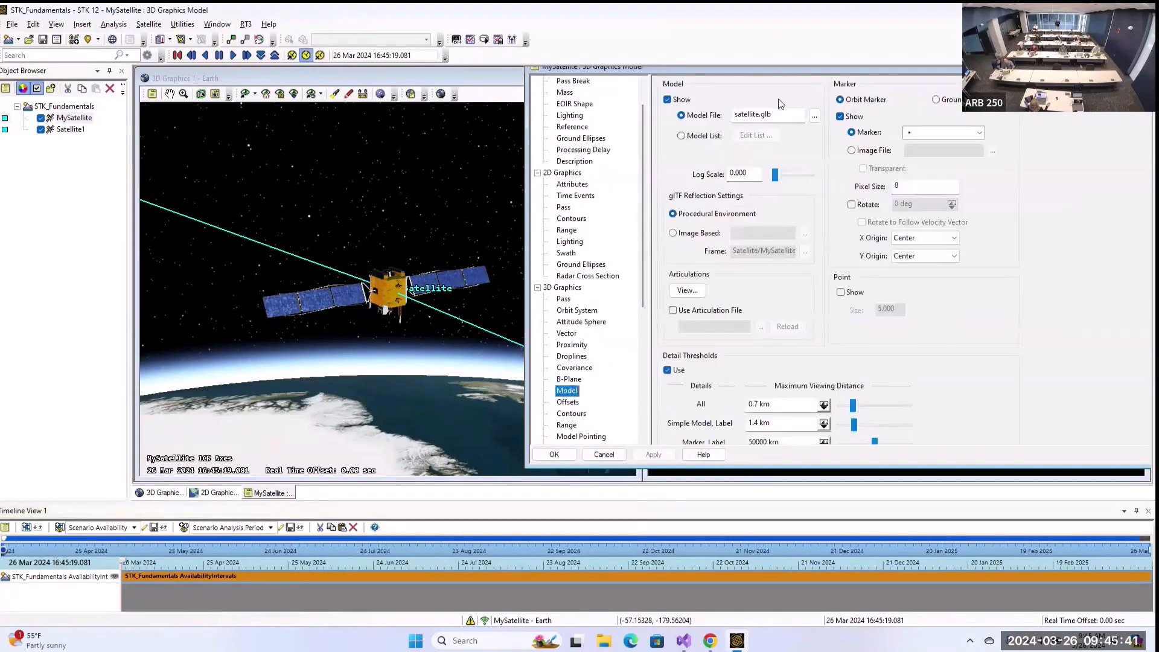
left_click(668, 100)
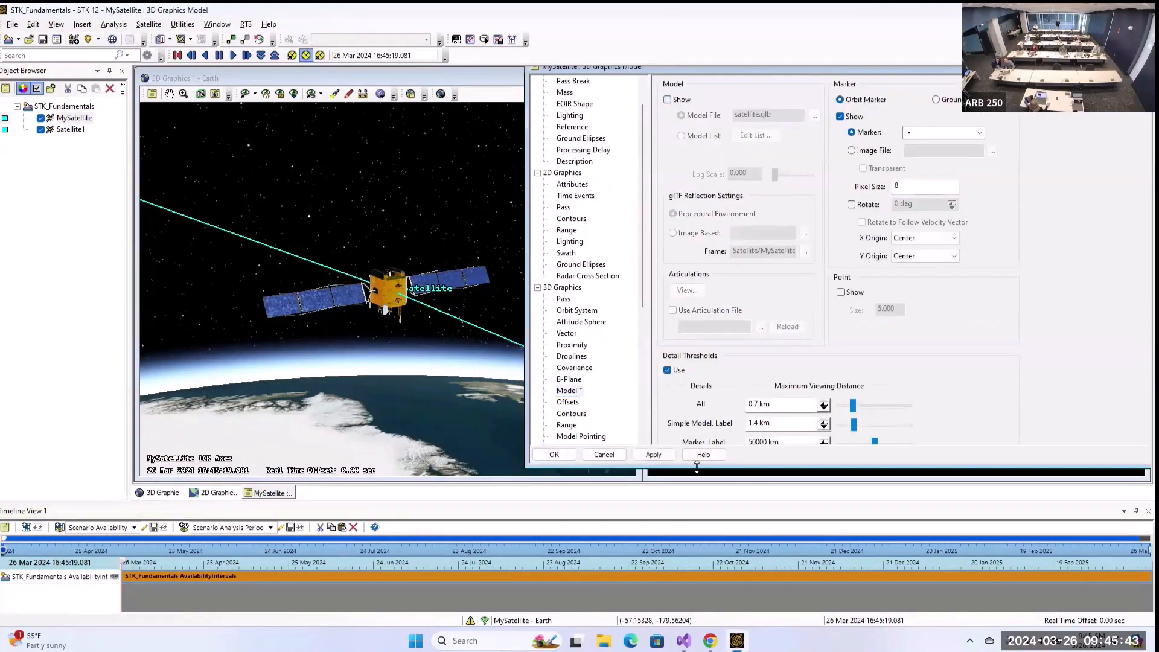
left_click(654, 455)
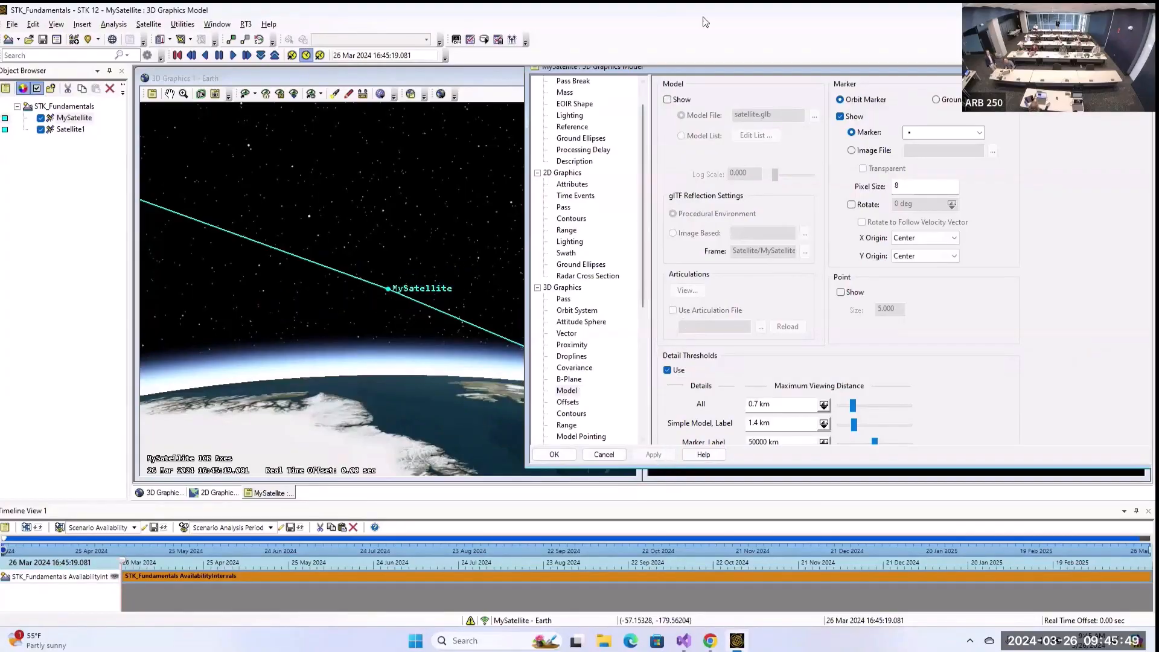
- Turn the display of MySatellite's 3D model back on in its 3D Graphics properties and apply the change
left_click_drag(821, 70, 845, 83)
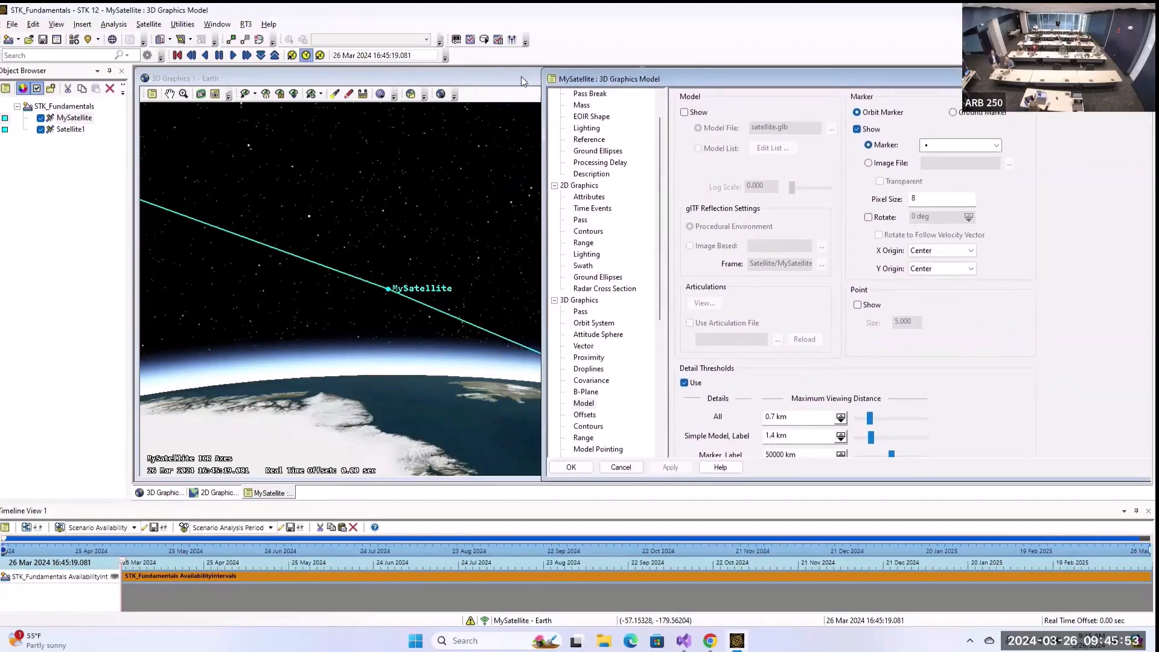
left_click_drag(543, 69, 622, 98)
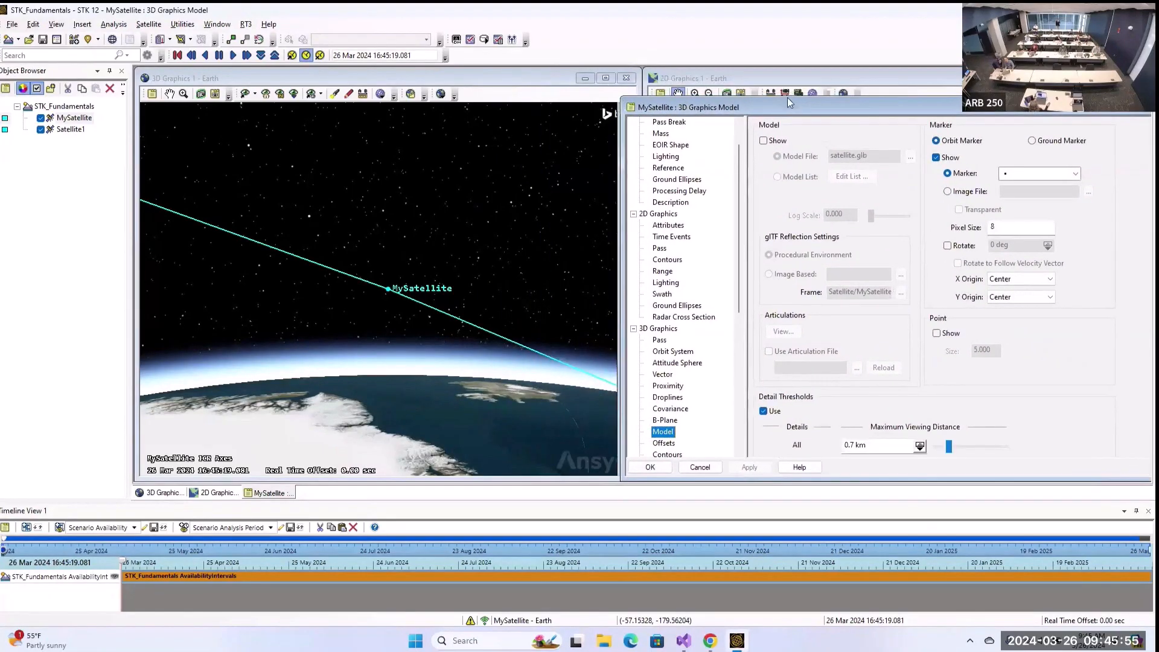
left_click_drag(789, 103, 775, 81)
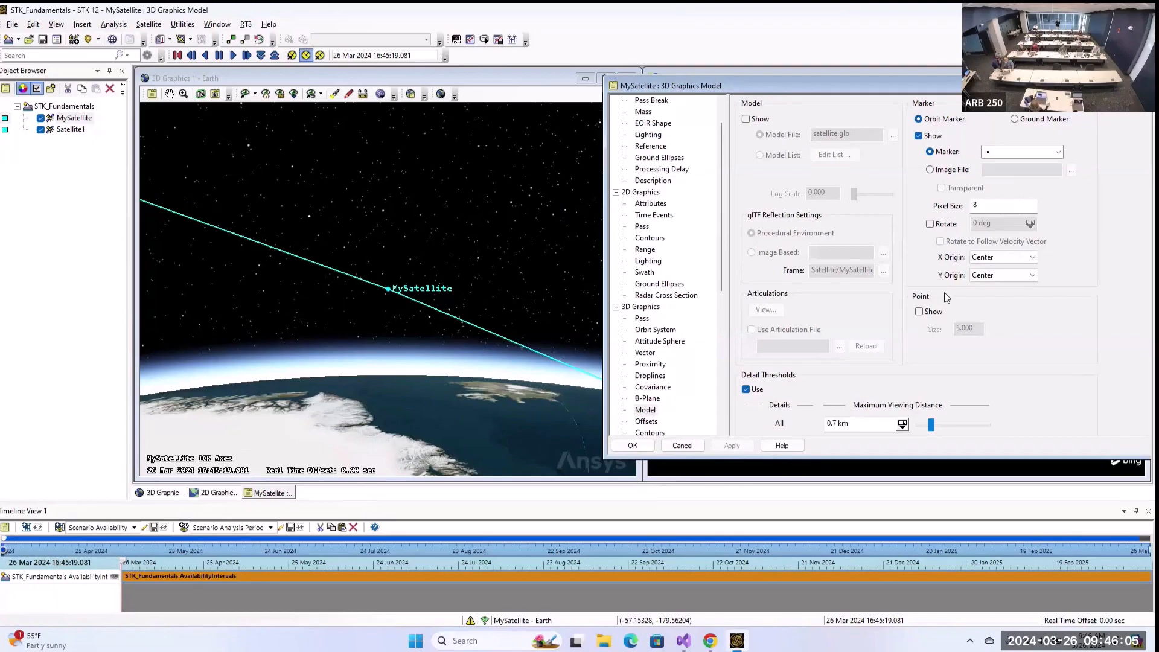
left_click(747, 119)
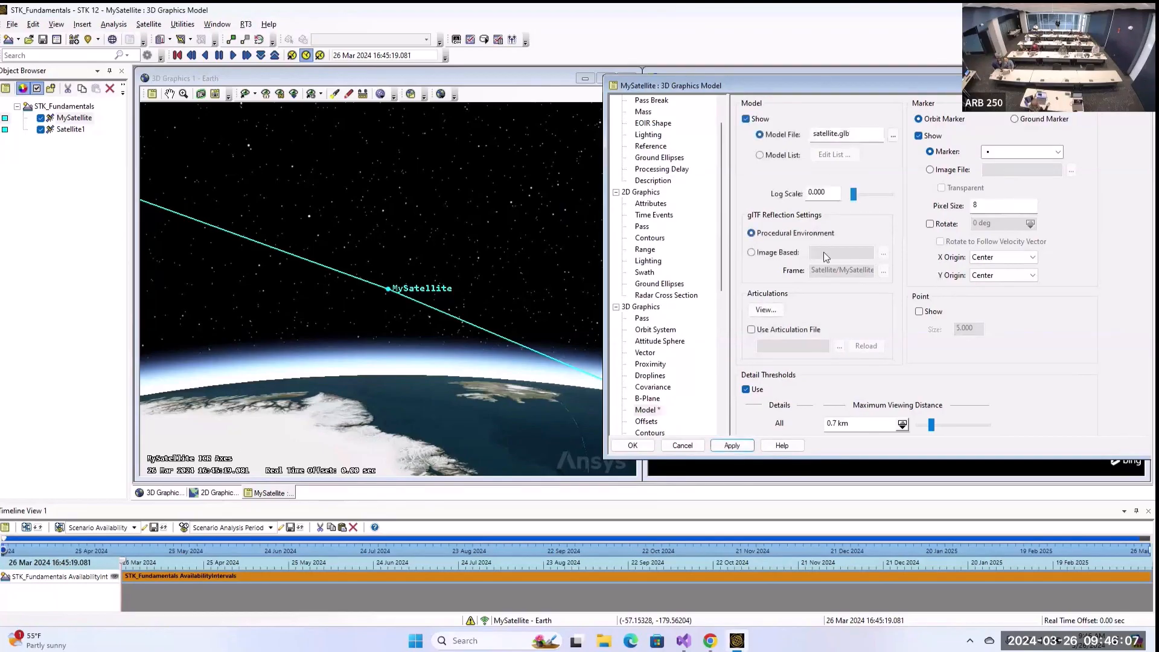
left_click(751, 445)
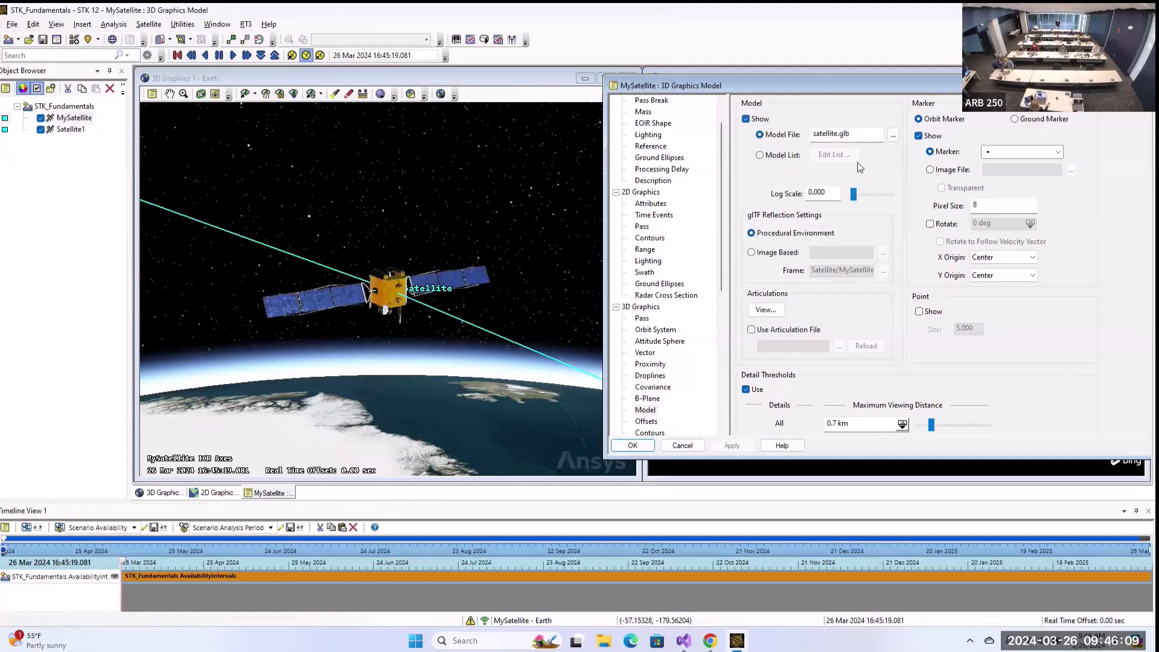
- Replace MySatellite's 3D model file with alexis.mdl, apply it and close the properties
left_click(894, 135)
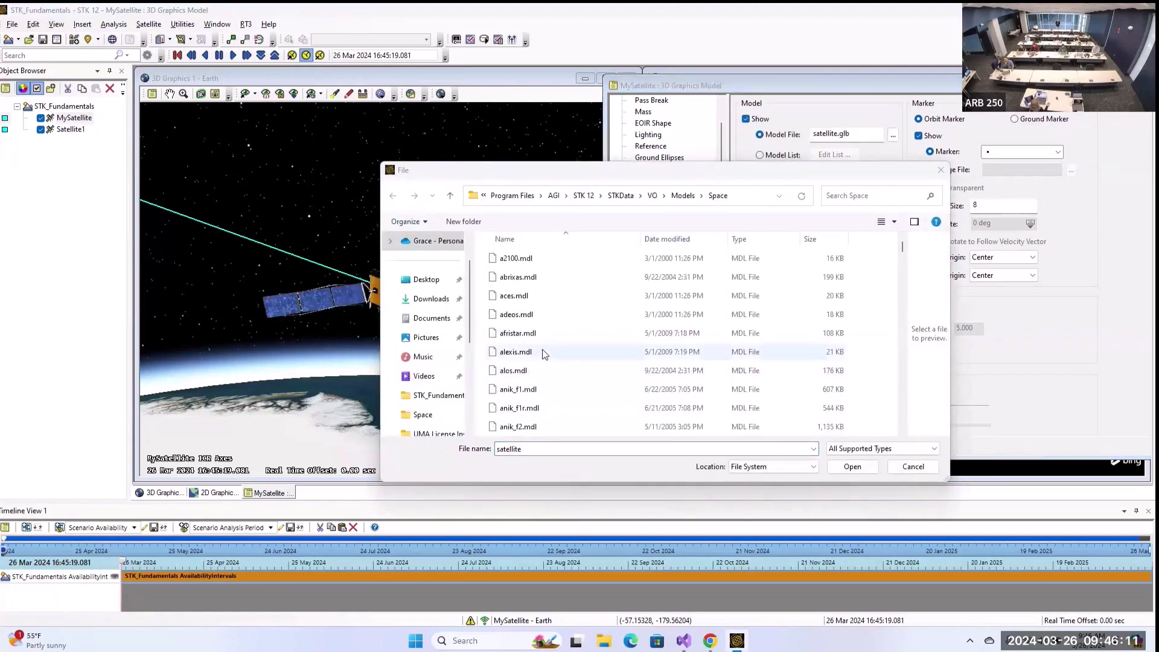
double_click(543, 351)
left_click(738, 447)
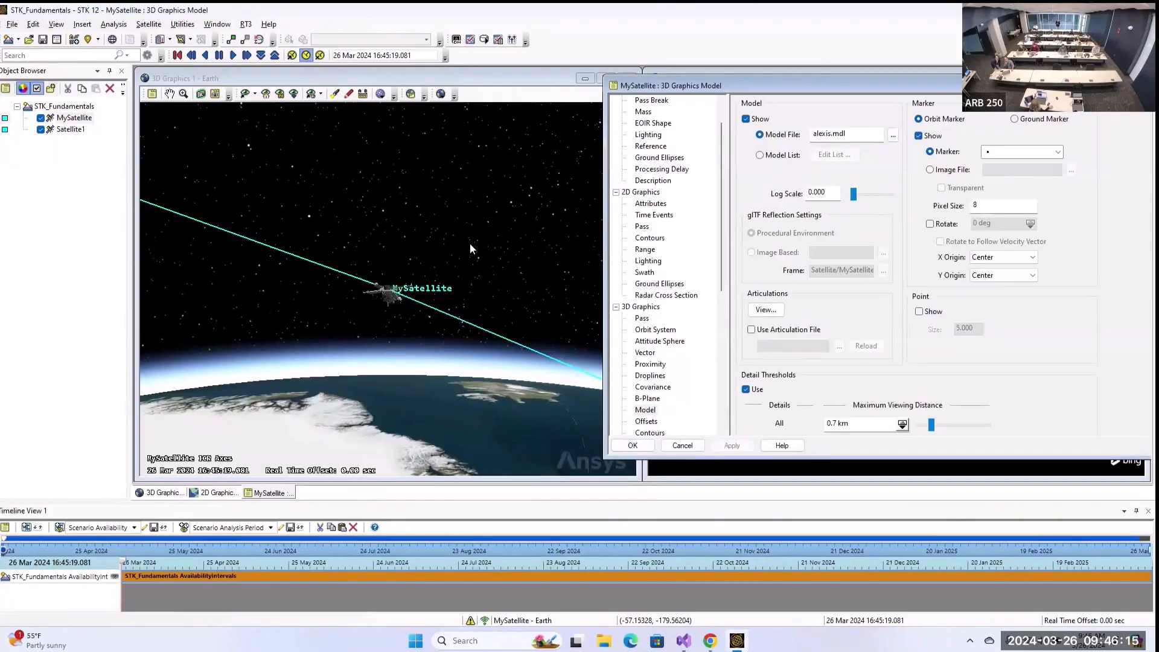
left_click(641, 446)
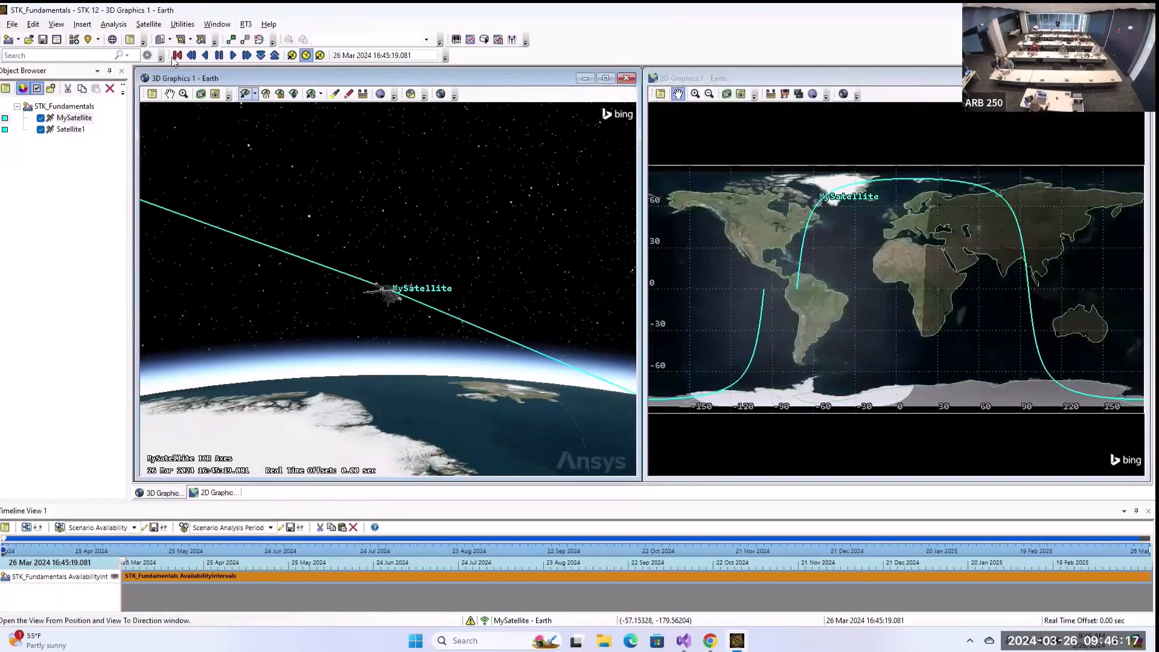
- Start inserting a satellite from the Standard Object Database and search the spacecraft for the name starlink
left_click(83, 25)
left_click(88, 36)
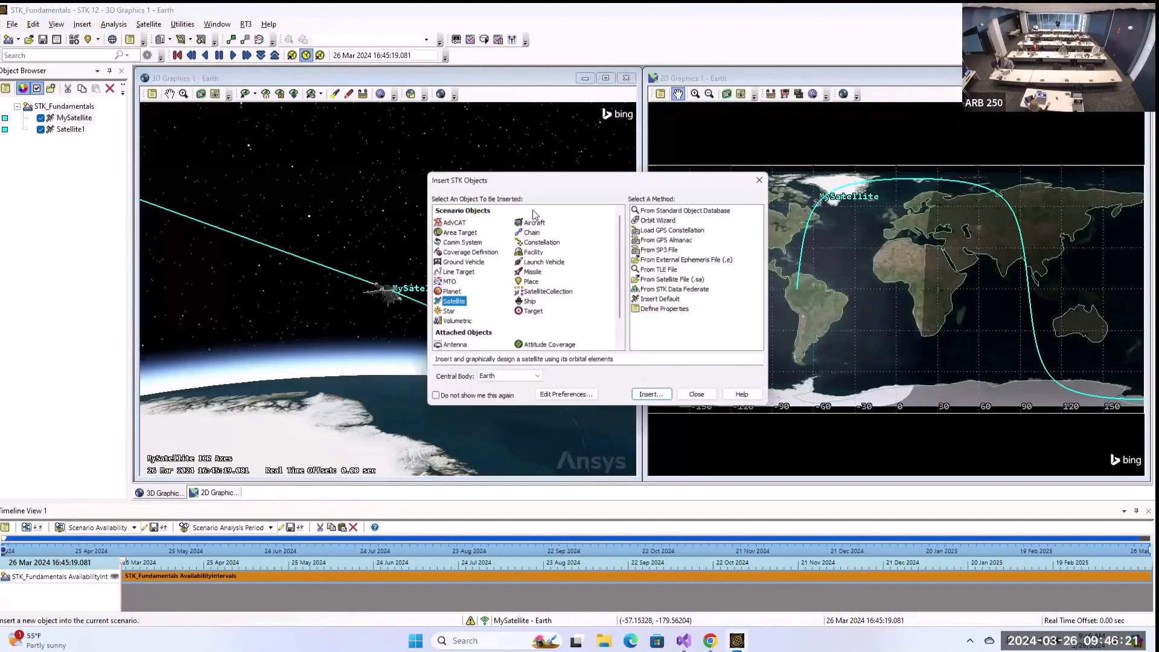
left_click(720, 209)
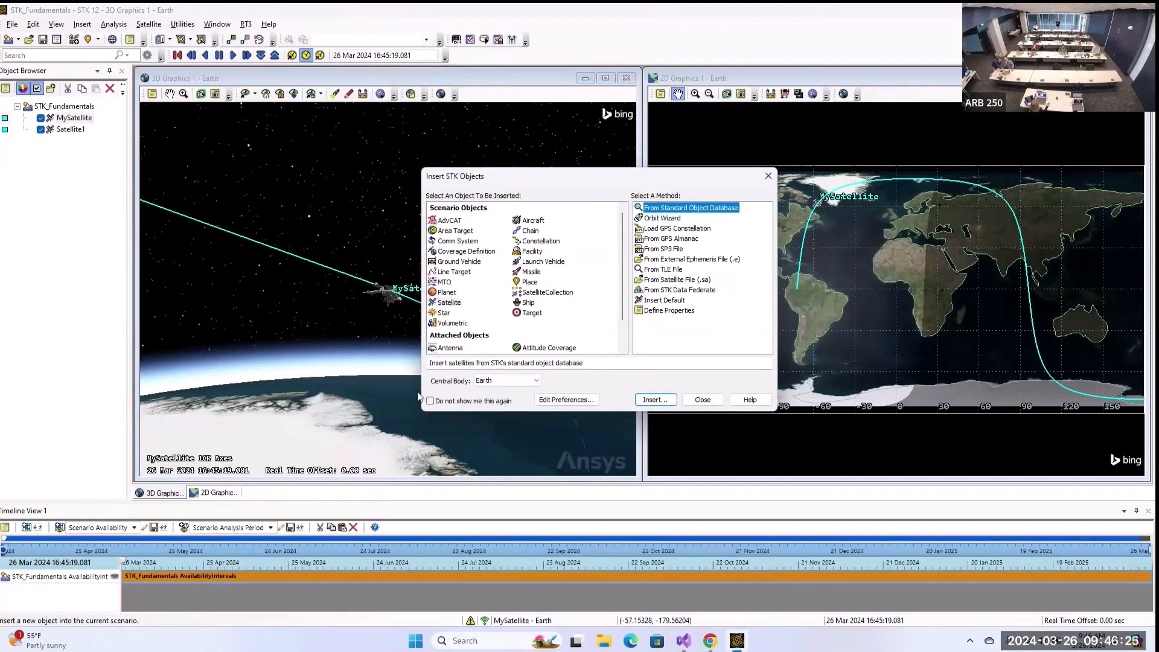
left_click(660, 403)
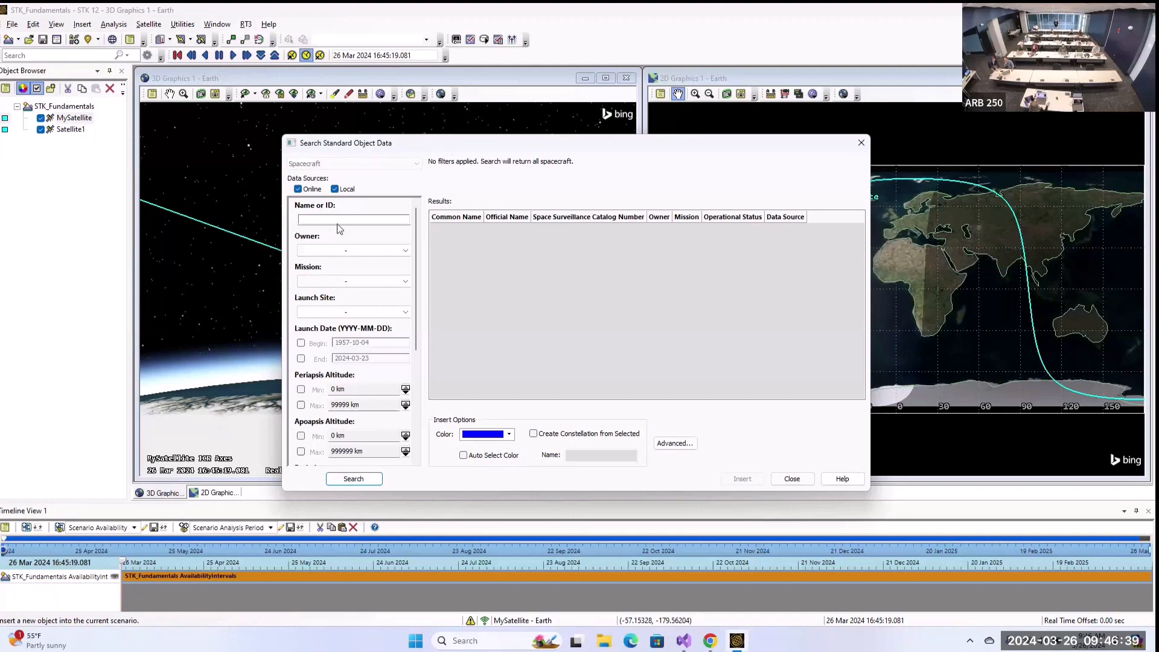
left_click(352, 219)
key("Return")
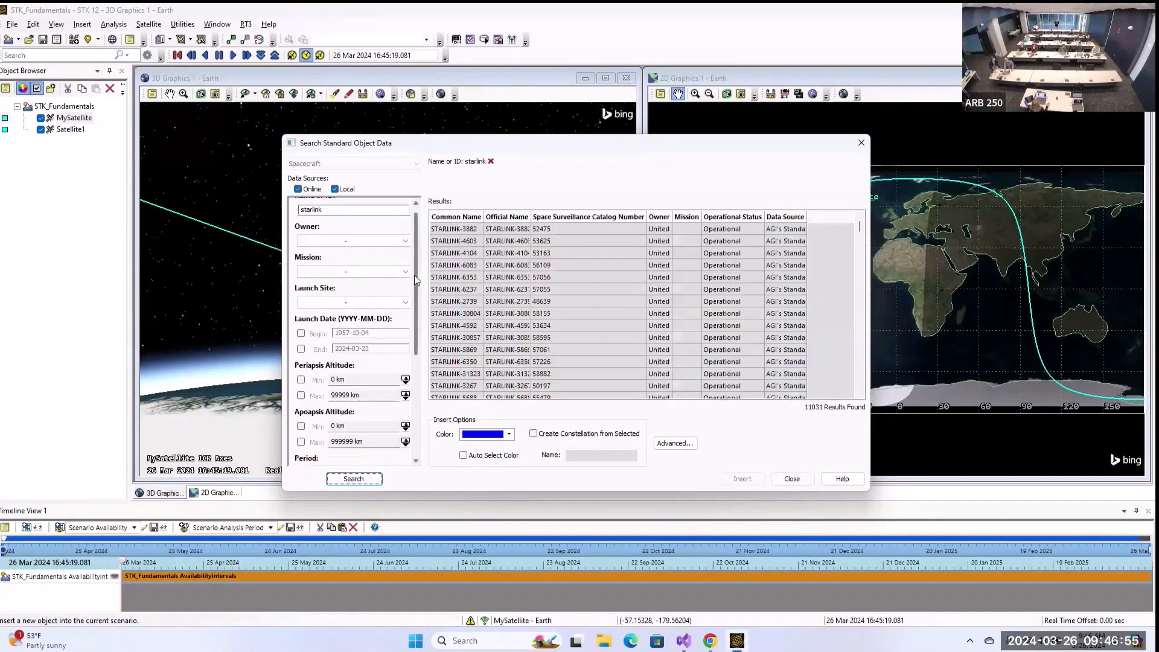
- Examine the remaining spacecraft search filters, including altitude, period, inclination and the operational status options
left_click_drag(416, 288, 421, 411)
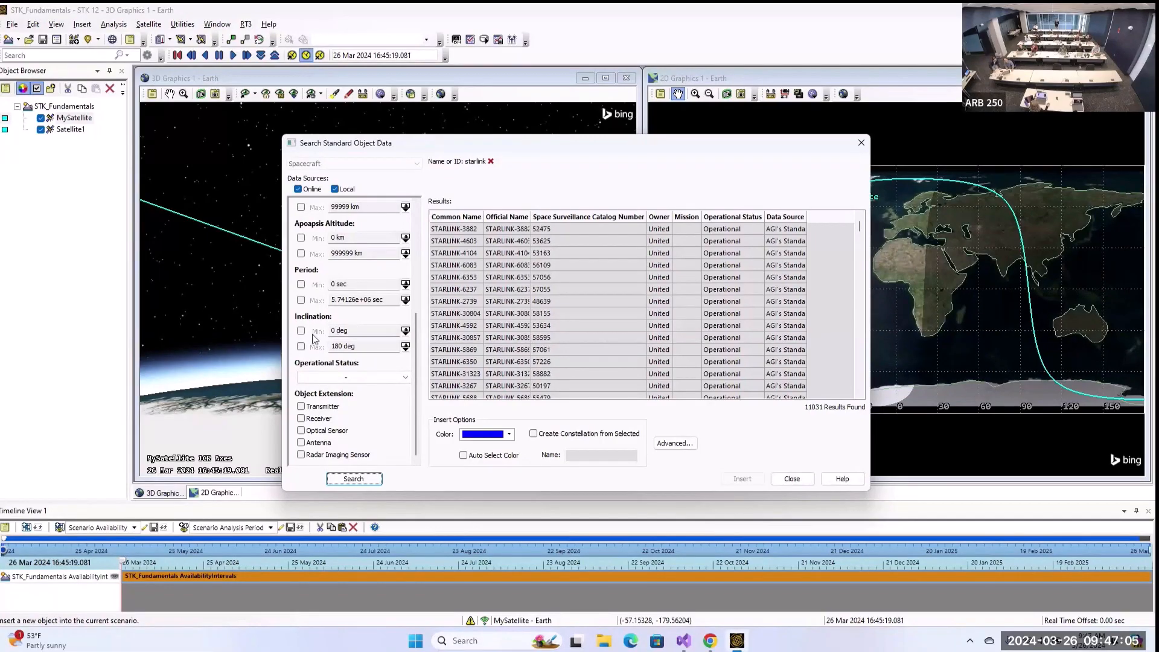
left_click(403, 378)
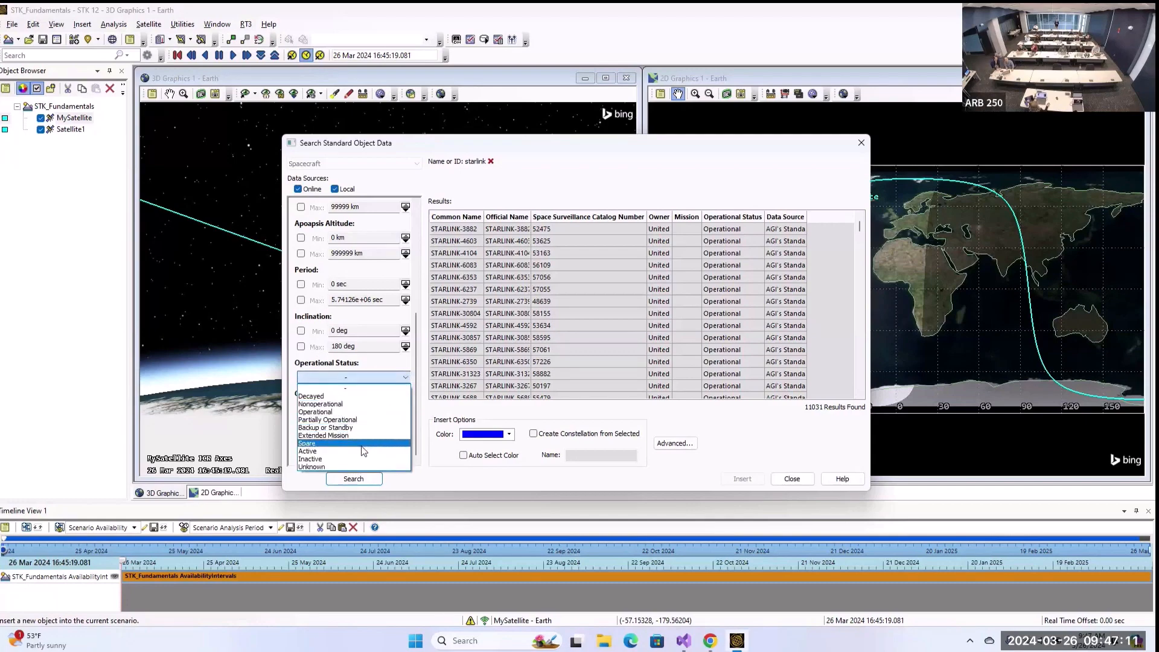
left_click(405, 378)
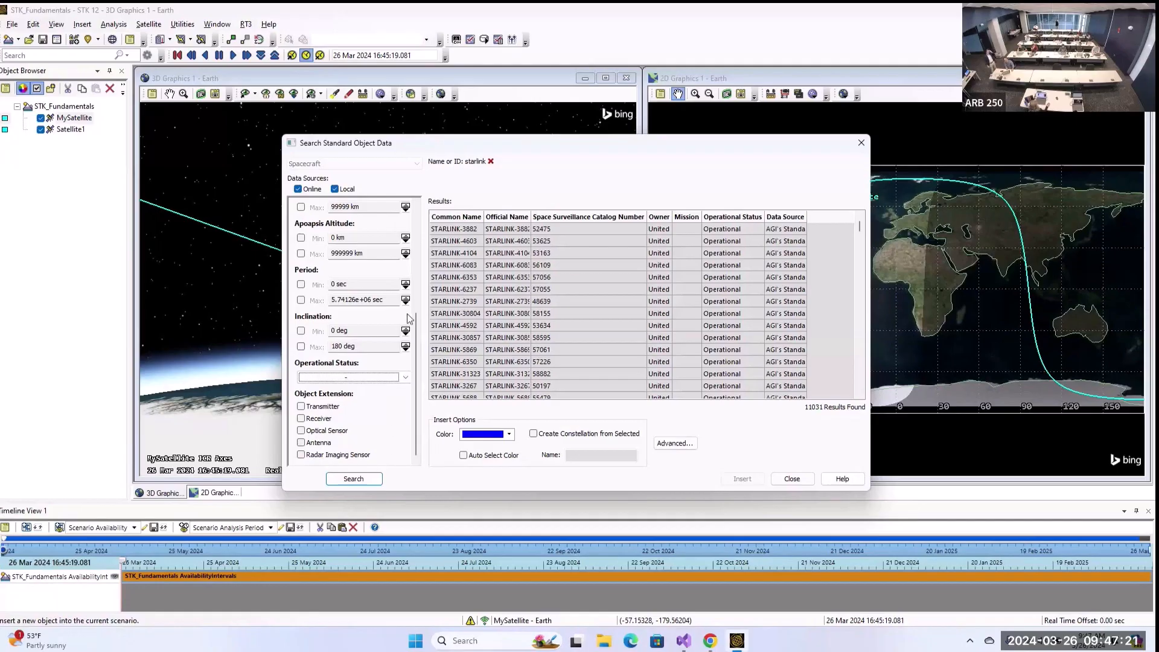
scroll(358, 322, "up", 5)
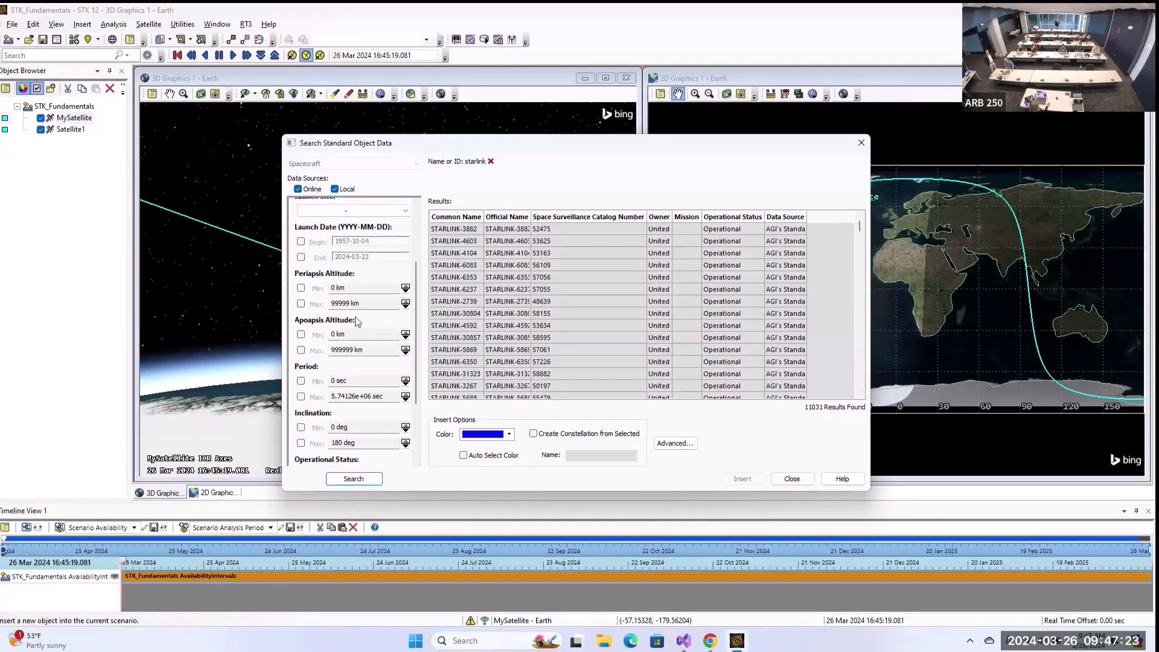
scroll(357, 322, "up", 5)
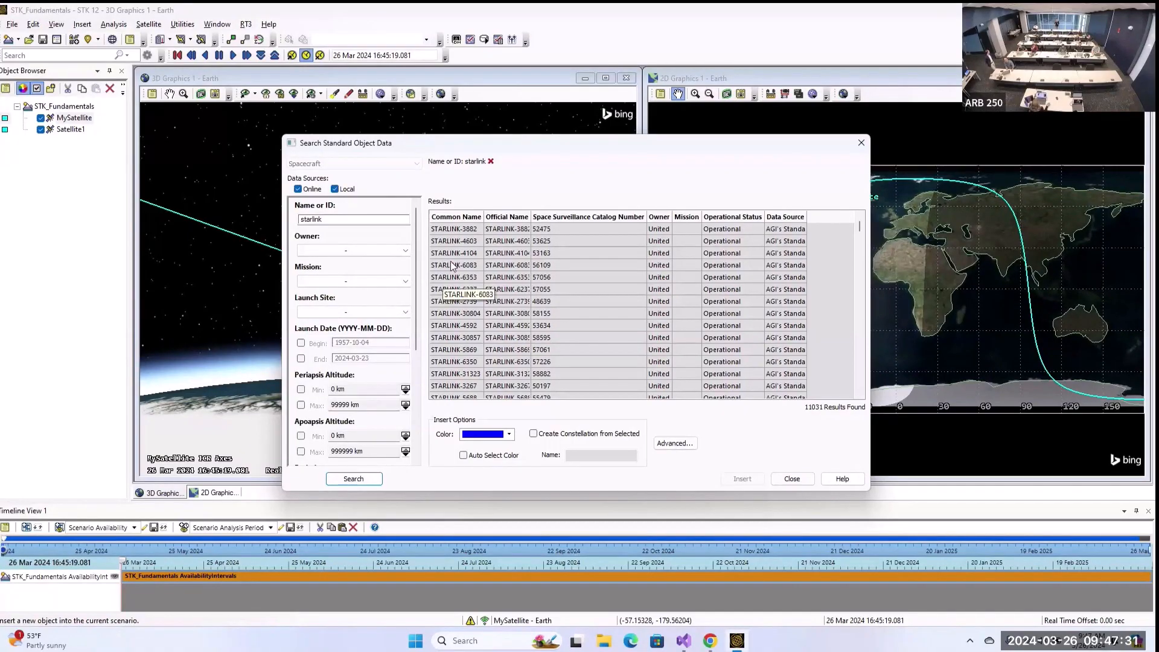
- Insert the first five Starlink search results, from STARLINK-3882 to STARLINK-6353, and create a constellation named Starlinks from them
left_click(474, 232)
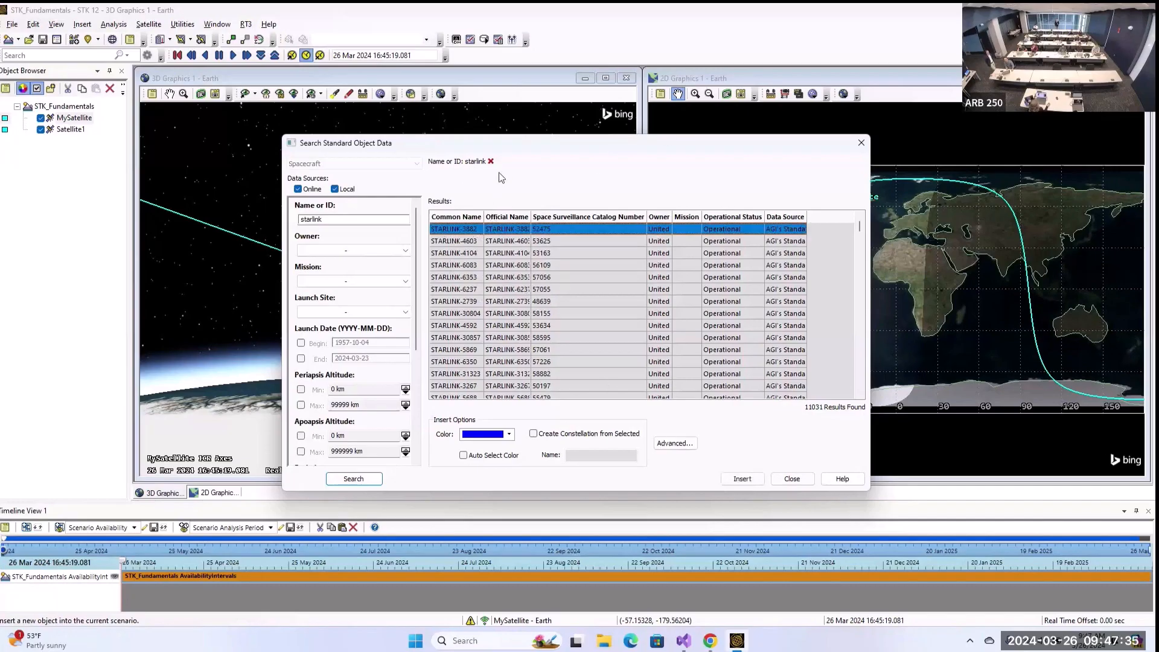
left_click(477, 277, "shift")
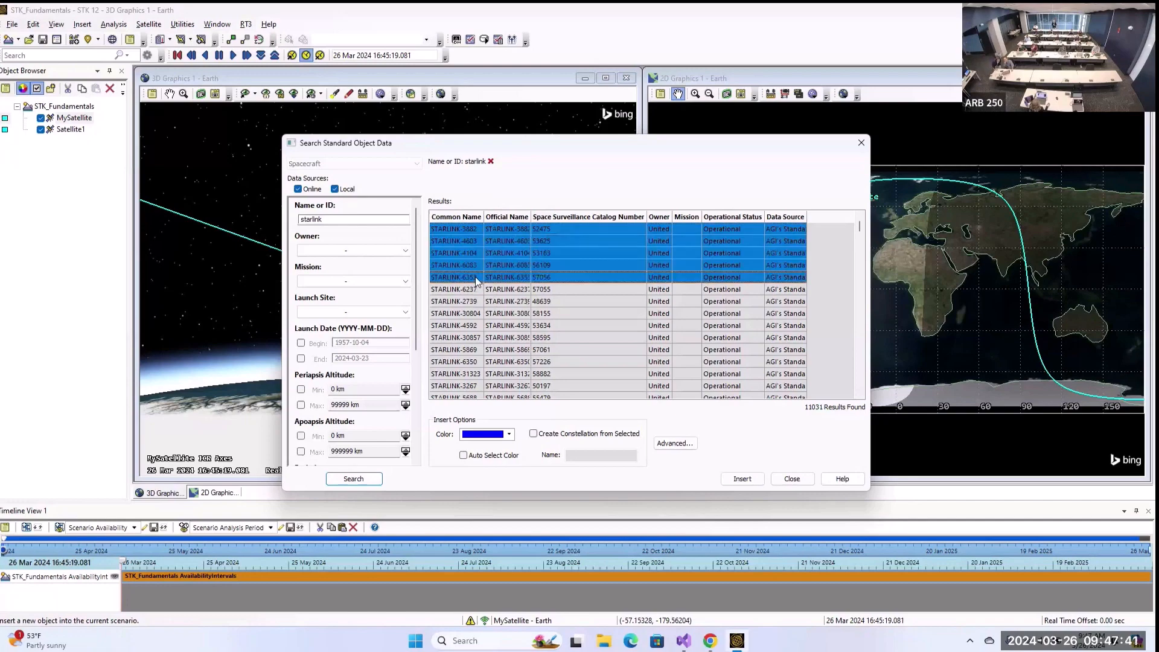
left_click(509, 434)
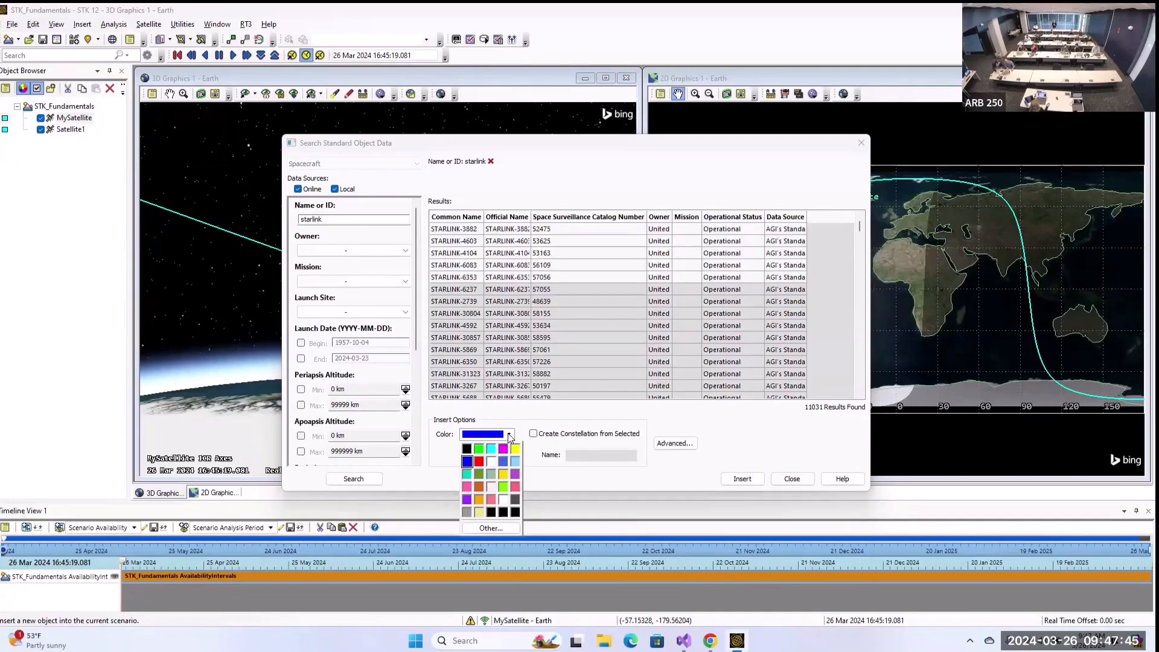
left_click(509, 435)
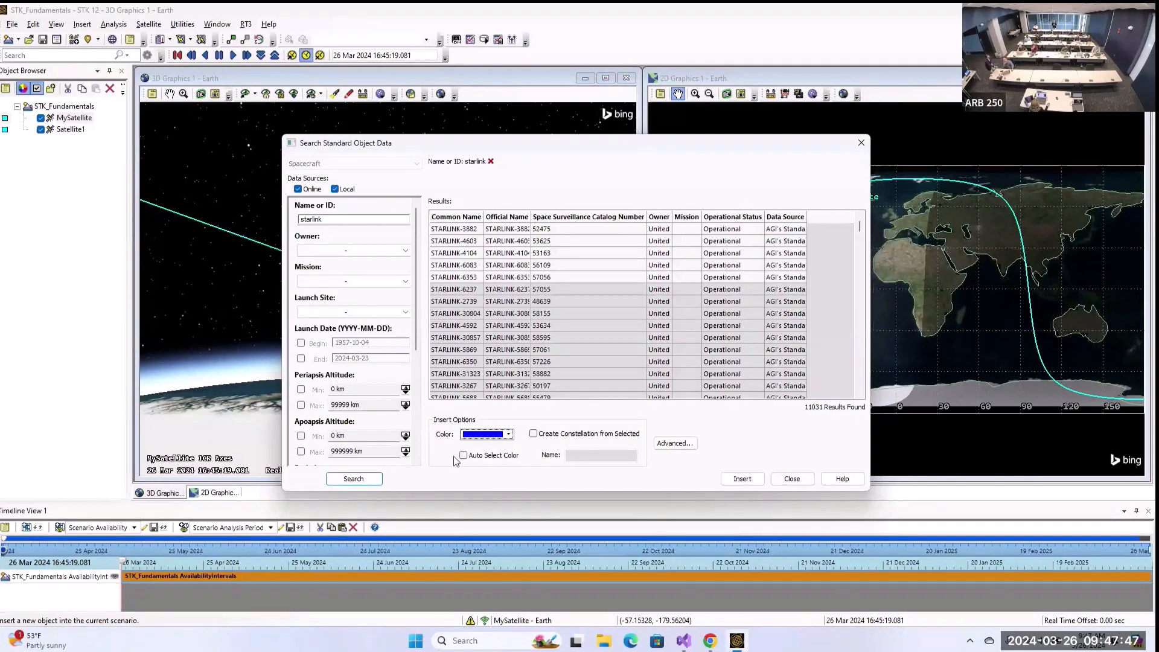
left_click(576, 434)
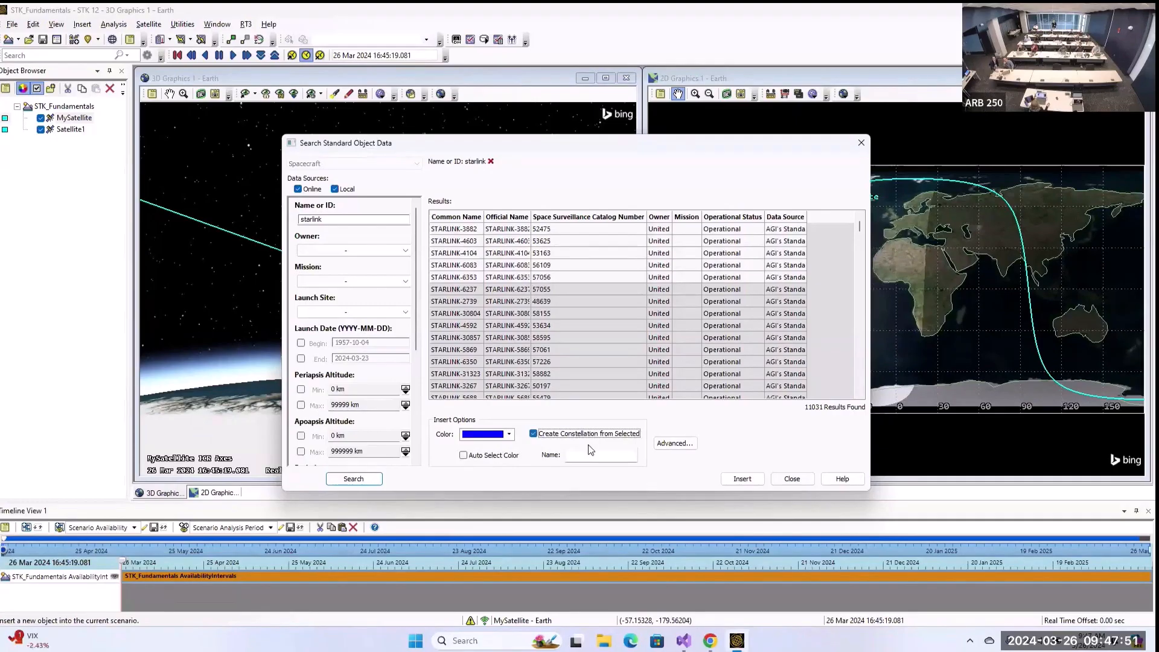
left_click(596, 456)
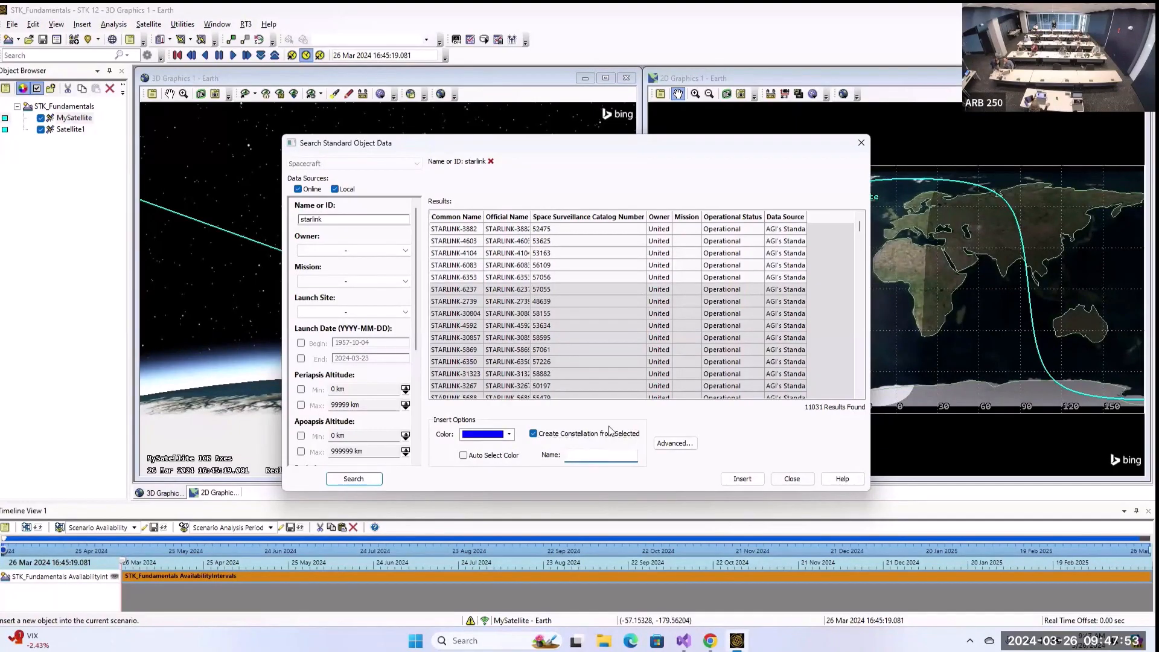
type("Starlinks")
left_click(756, 480)
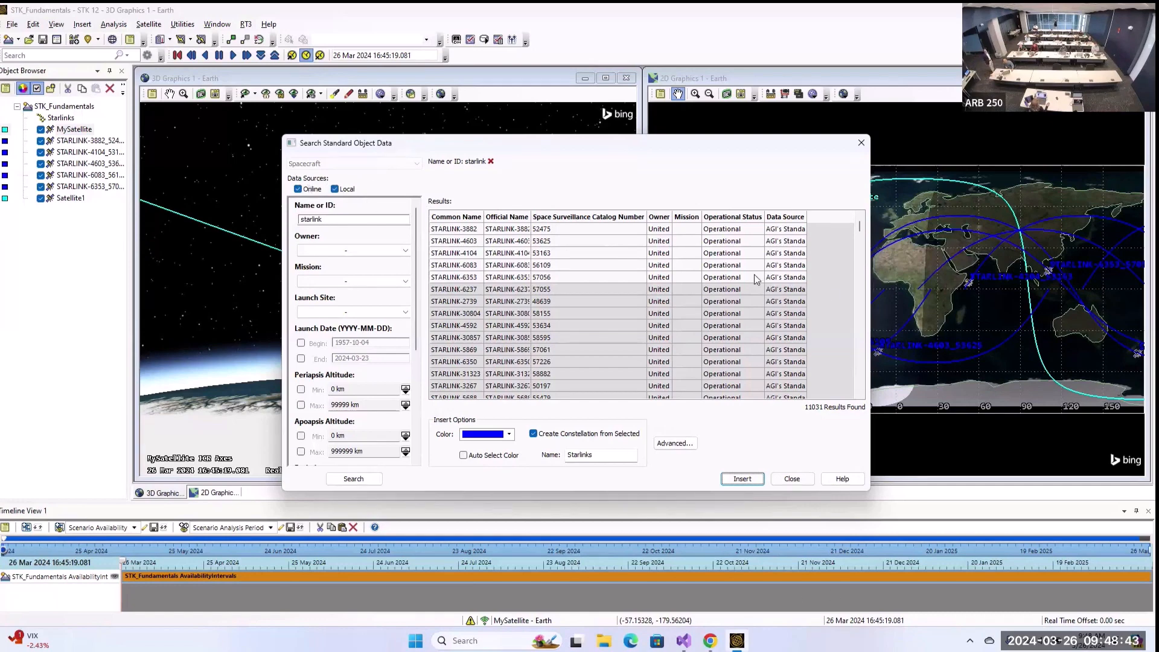
- Widen the Data Source column to read where the Starlink results come from, and close the database search
scroll(777, 292, "down", 1)
scroll(777, 292, "up", 1)
left_click_drag(806, 218, 864, 215)
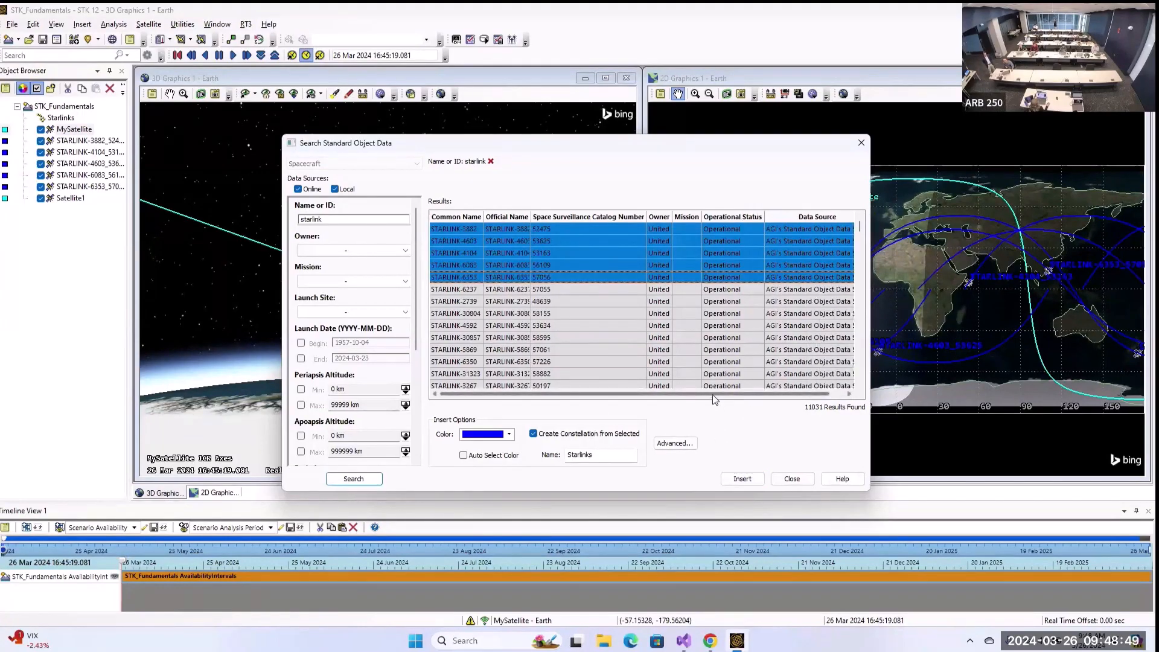
left_click_drag(762, 393, 777, 393)
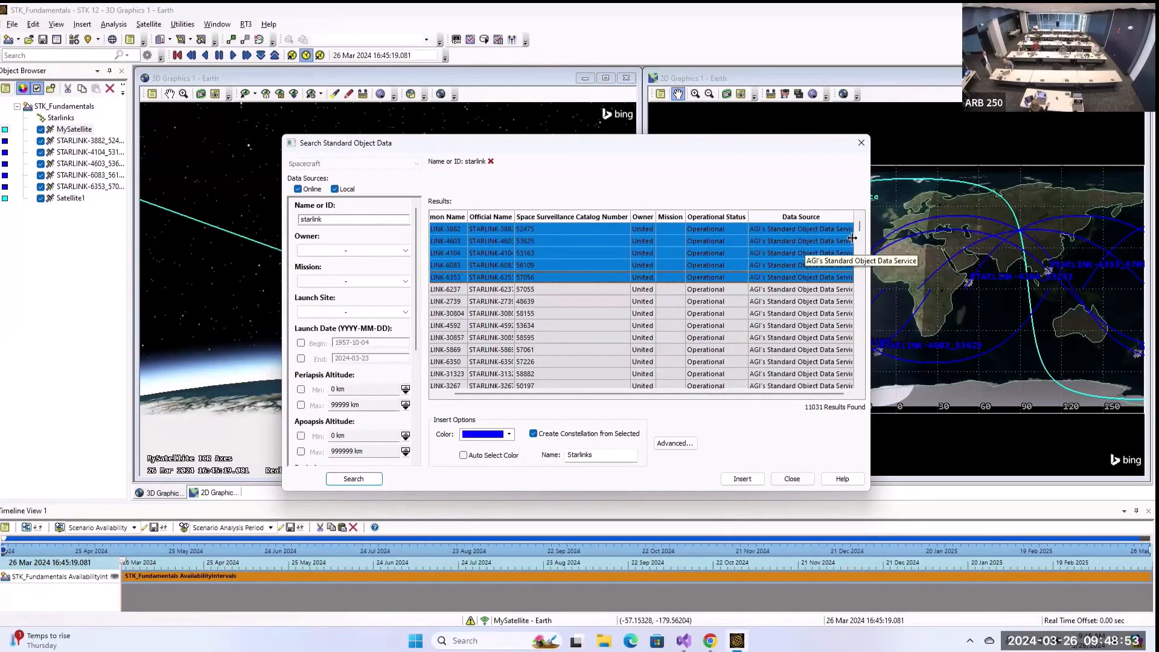
left_click(803, 479)
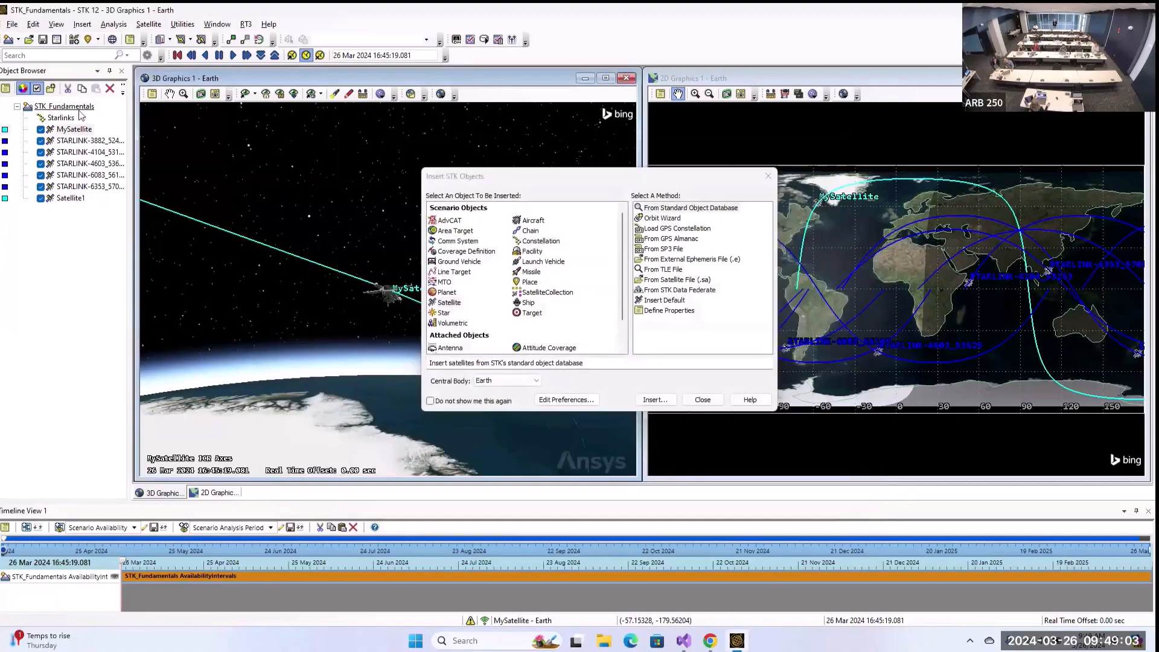
- Load the default GPS constellation into the scenario as satellites and close the object insertion dialog
left_click(61, 118)
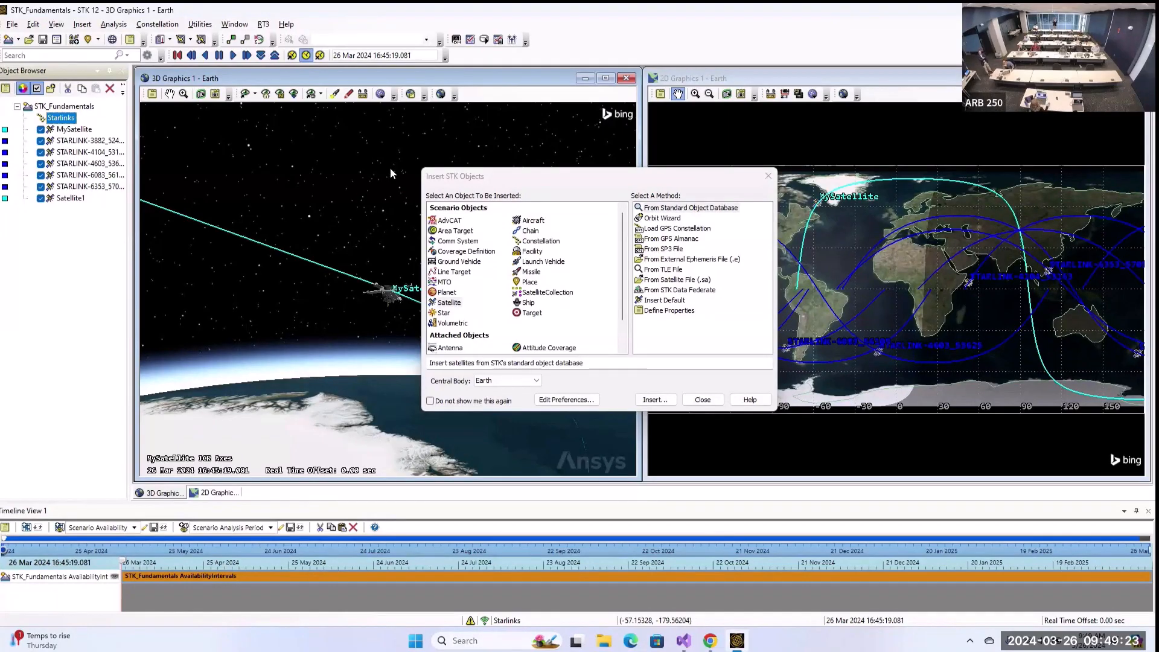
left_click(663, 326)
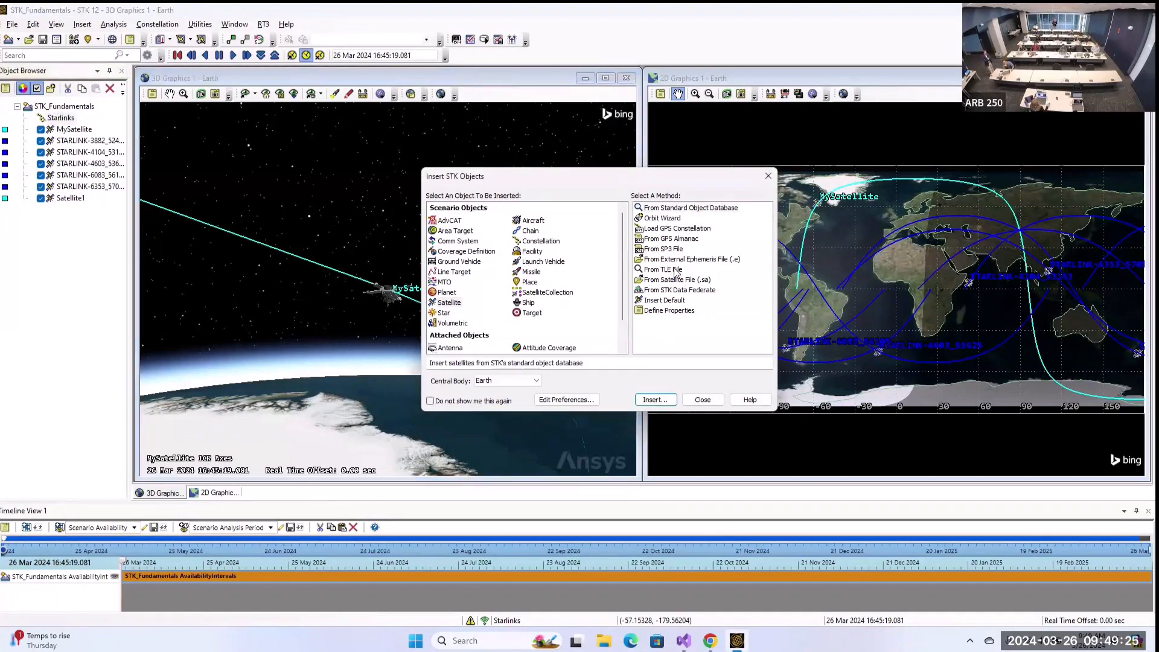
left_click(677, 271)
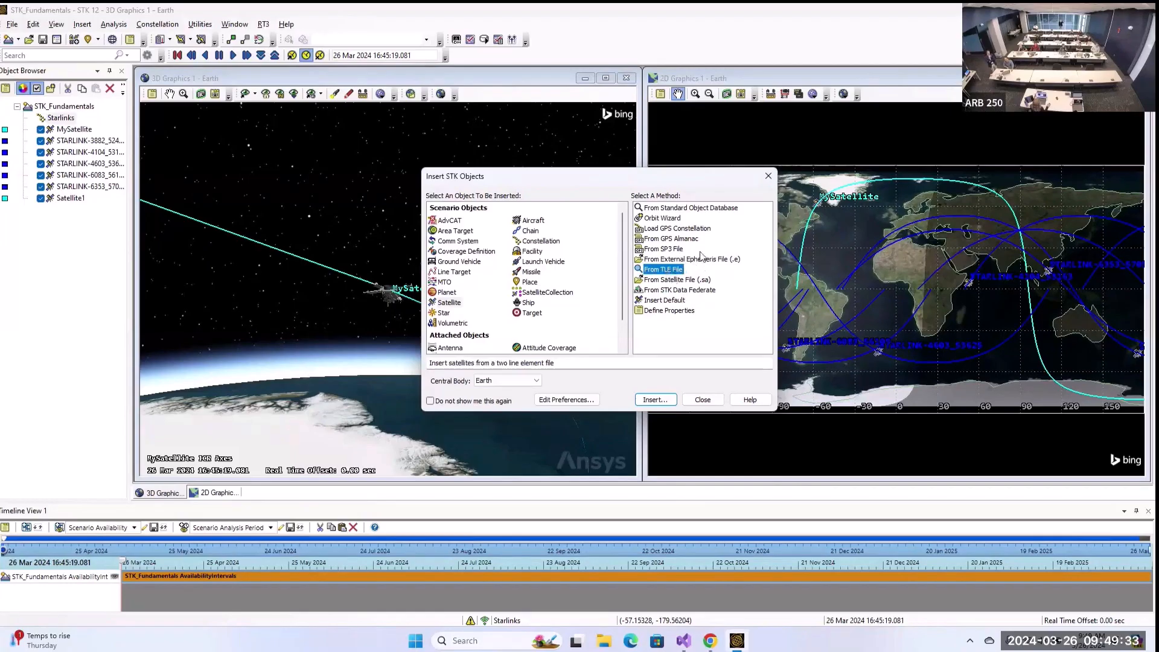
left_click(693, 232)
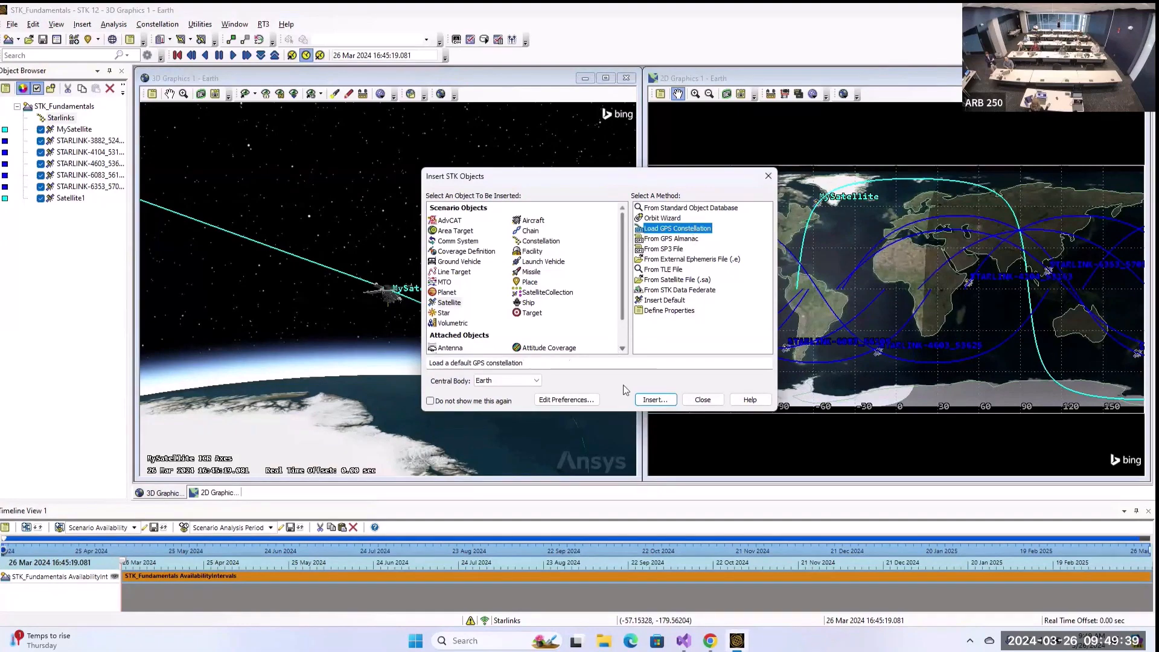
left_click(656, 400)
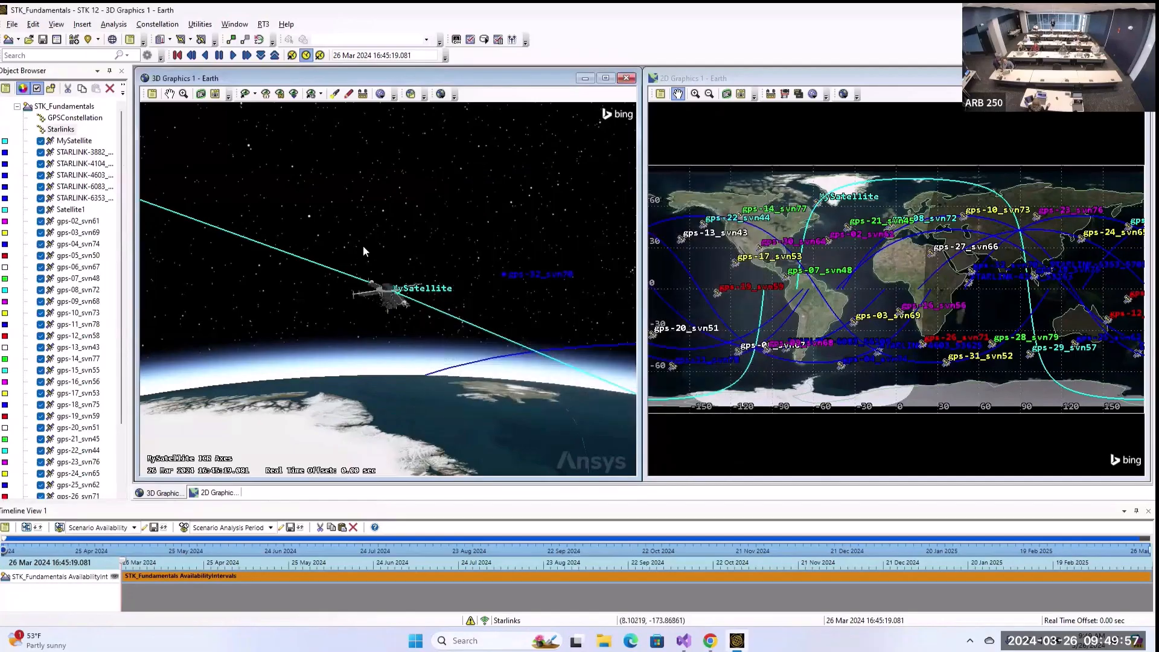
- Return the 3D view to its home view of Earth and look through the GPS satellites in the scenario's object list
left_click(266, 95)
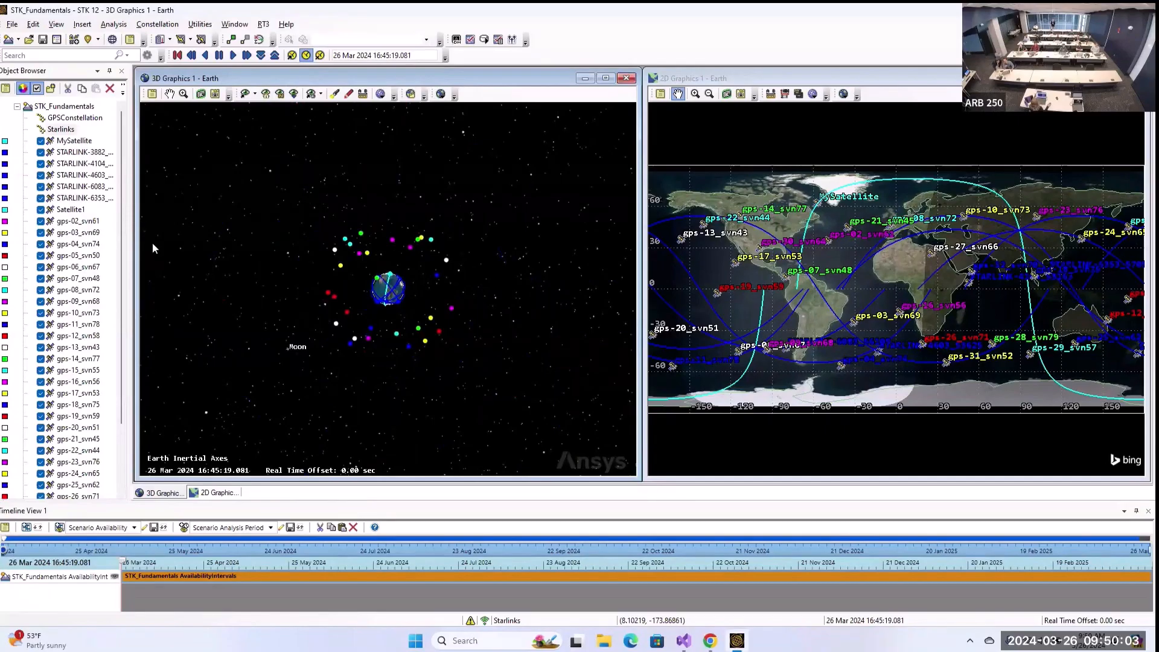
left_click(78, 221)
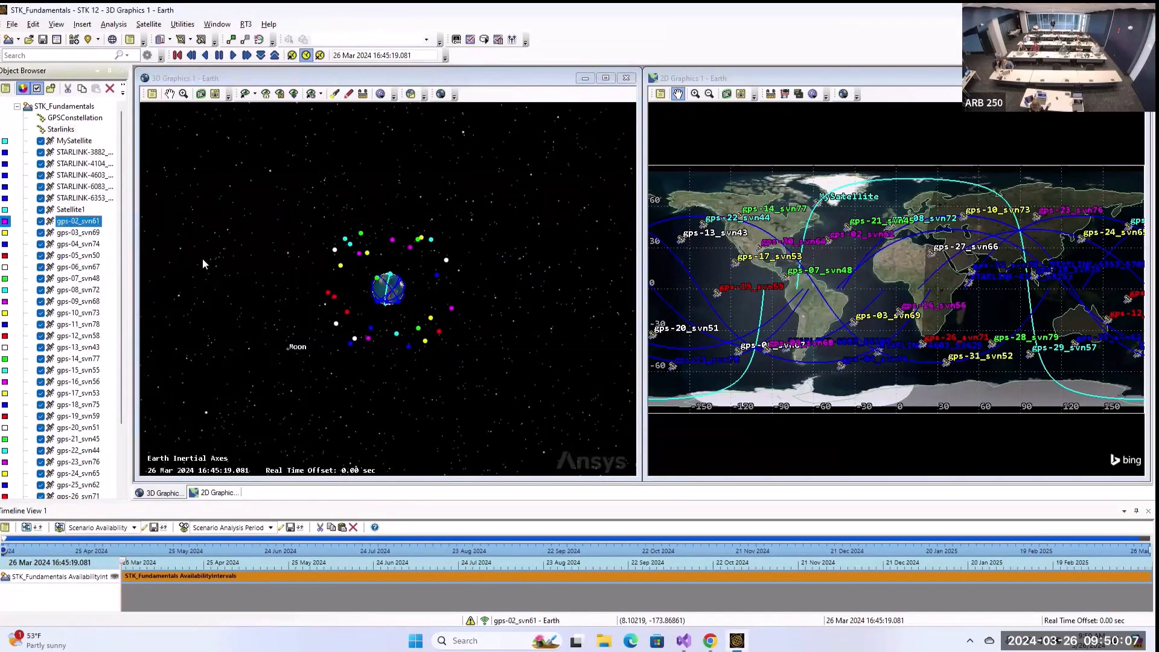
scroll(108, 293, "down", 3)
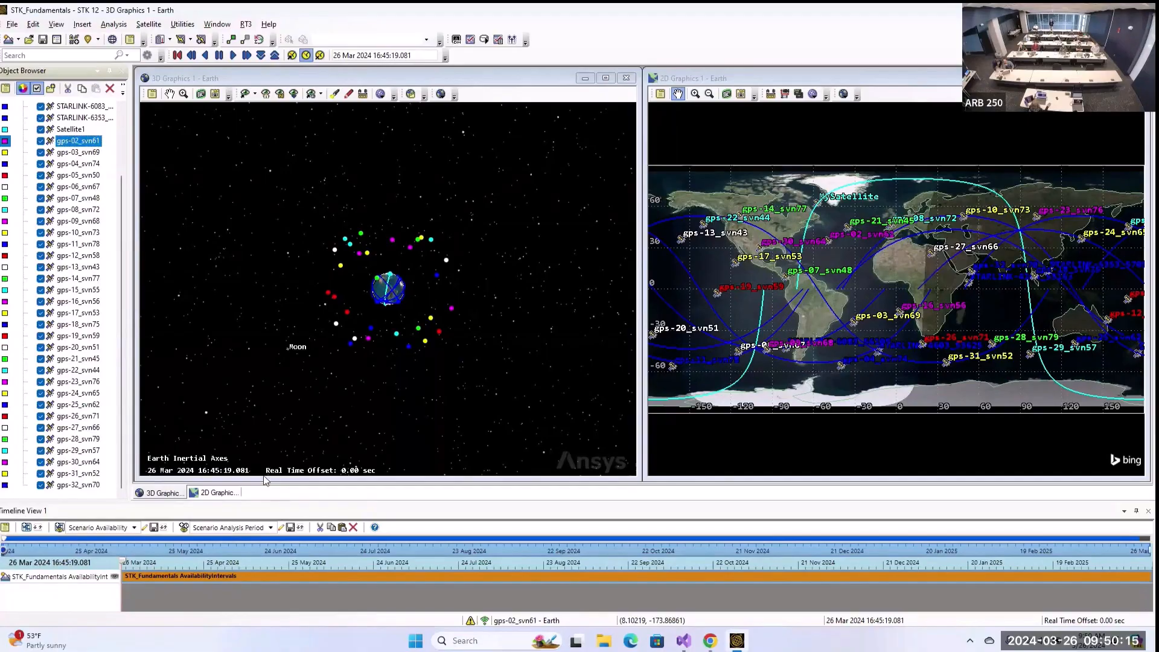
- Recolor all GPS satellites from gps-02_svn61 to gps-32_svn70 light blue
left_click(89, 485, "shift")
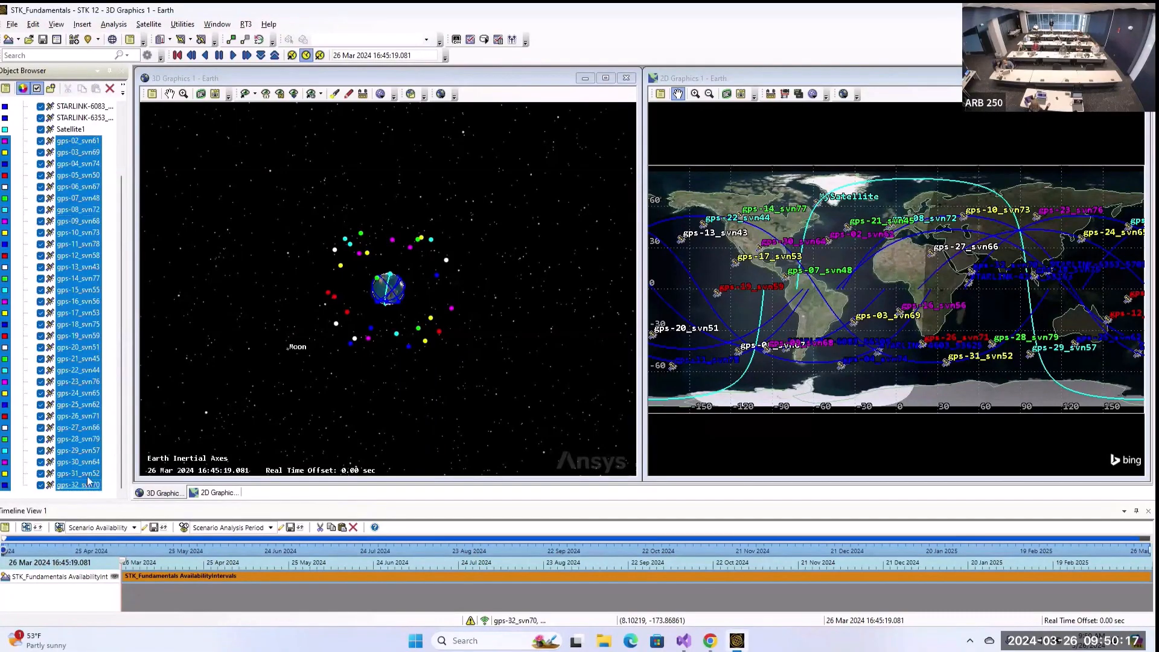
left_click(7, 145)
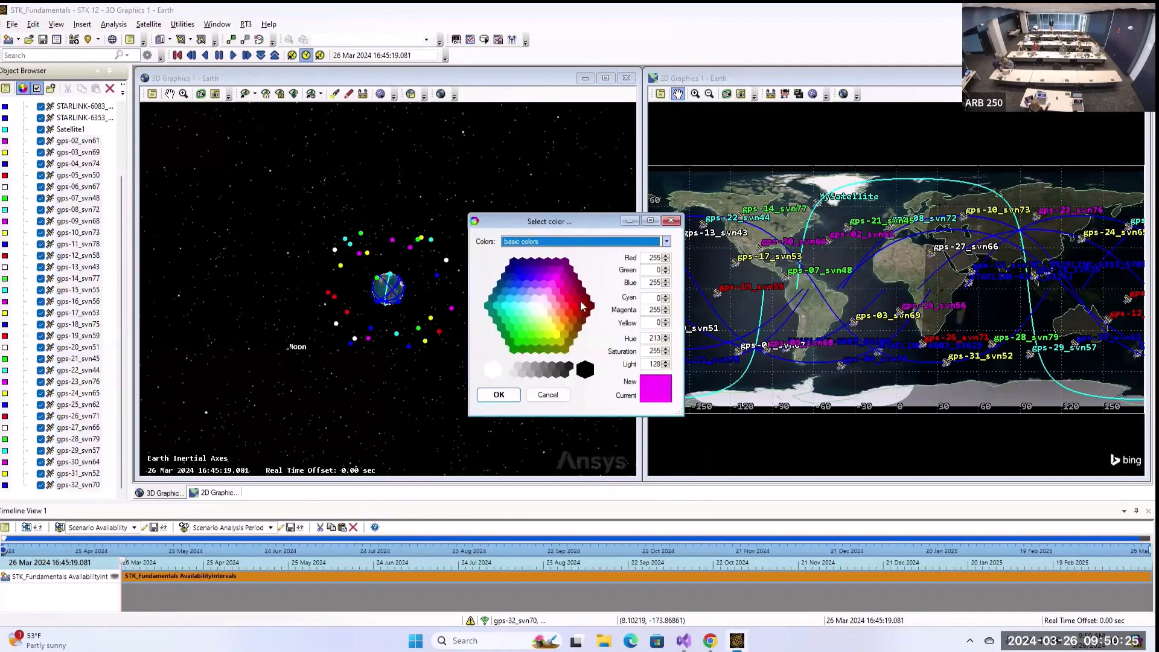
left_click(540, 305)
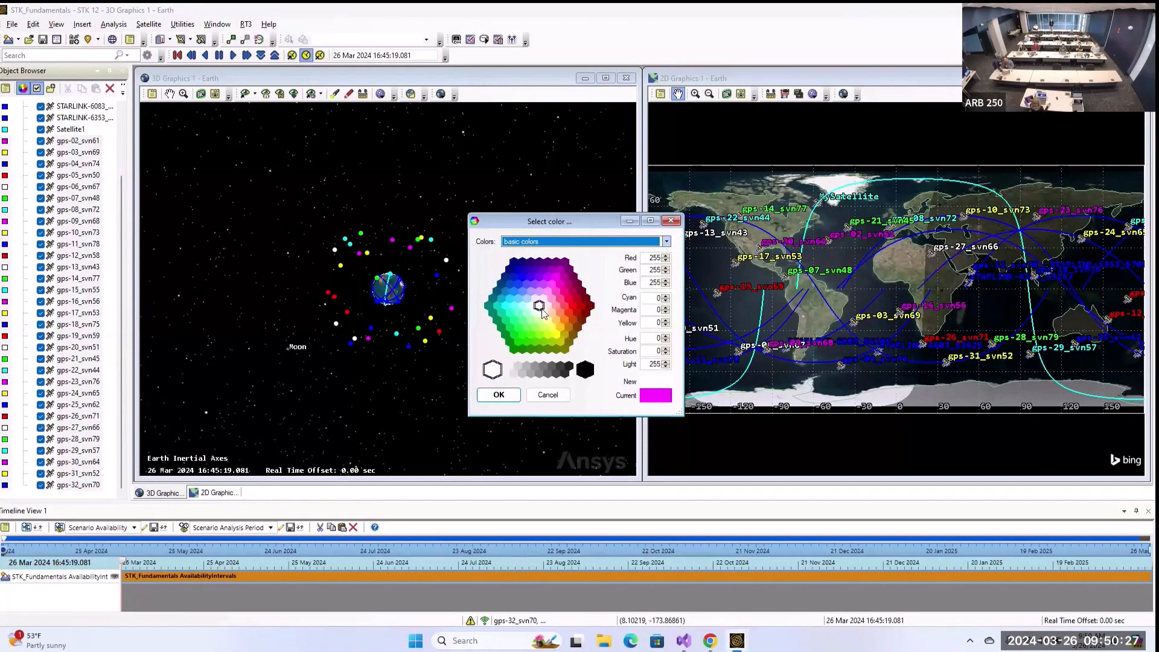
left_click(514, 291)
left_click(501, 394)
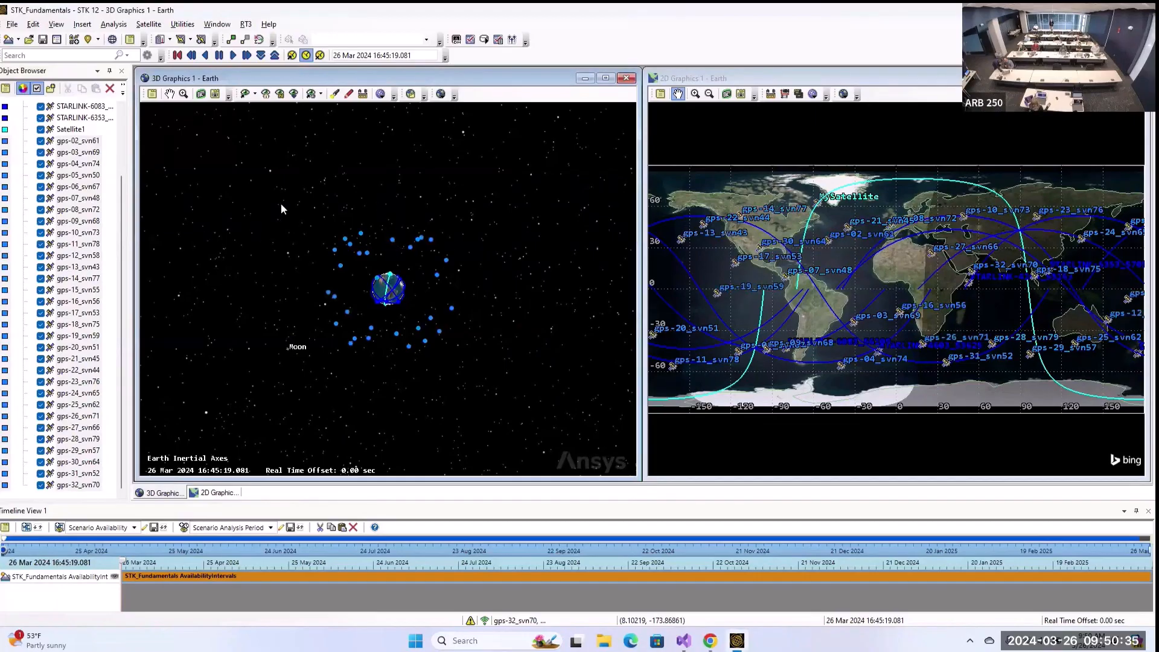
- Hide all GPS satellites from gps-02_svn61 to gps-32_svn70 in the 2D and 3D views
left_click_drag(403, 228, 370, 282)
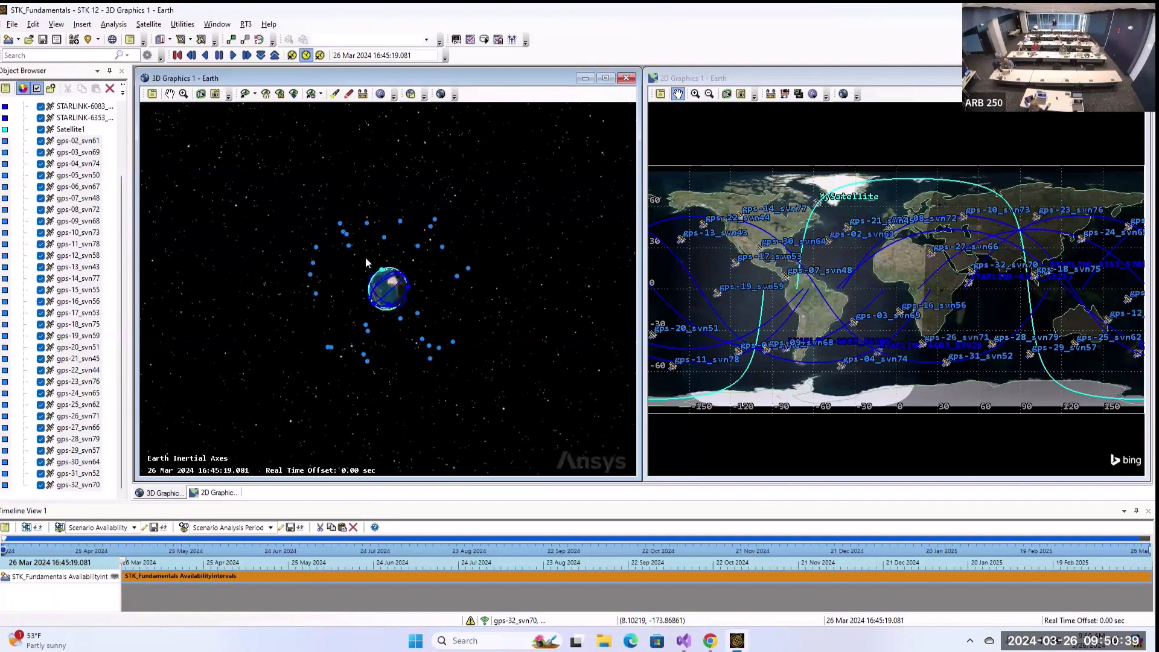
scroll(365, 257, "up", 3)
left_click(63, 141)
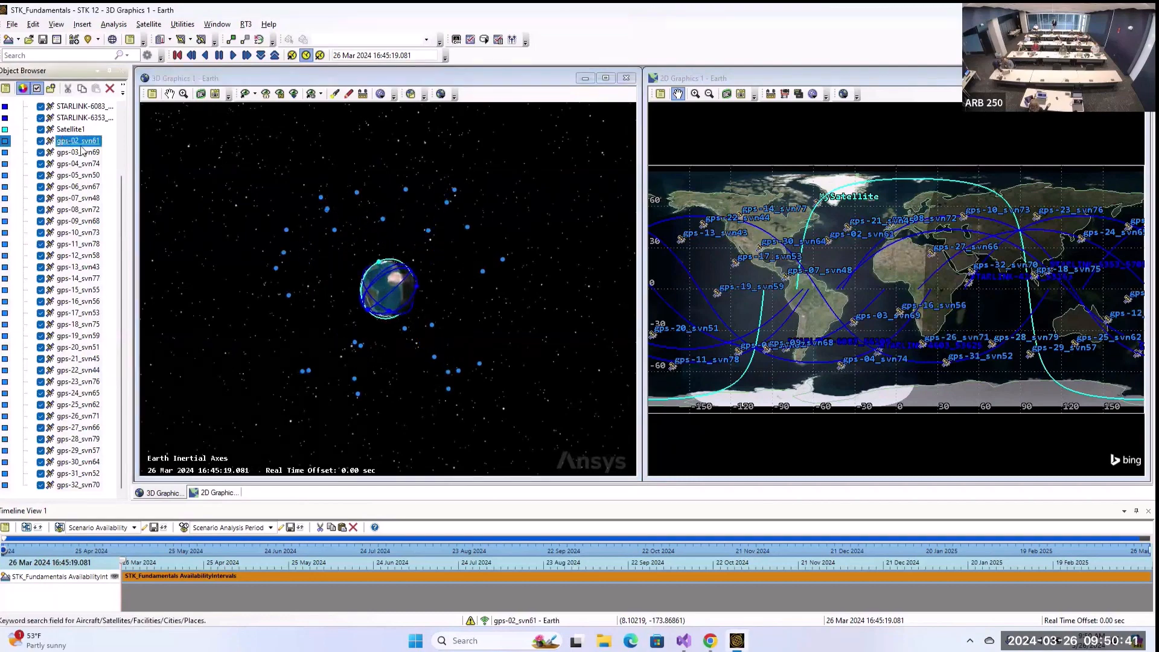
left_click(91, 142)
left_click(91, 153)
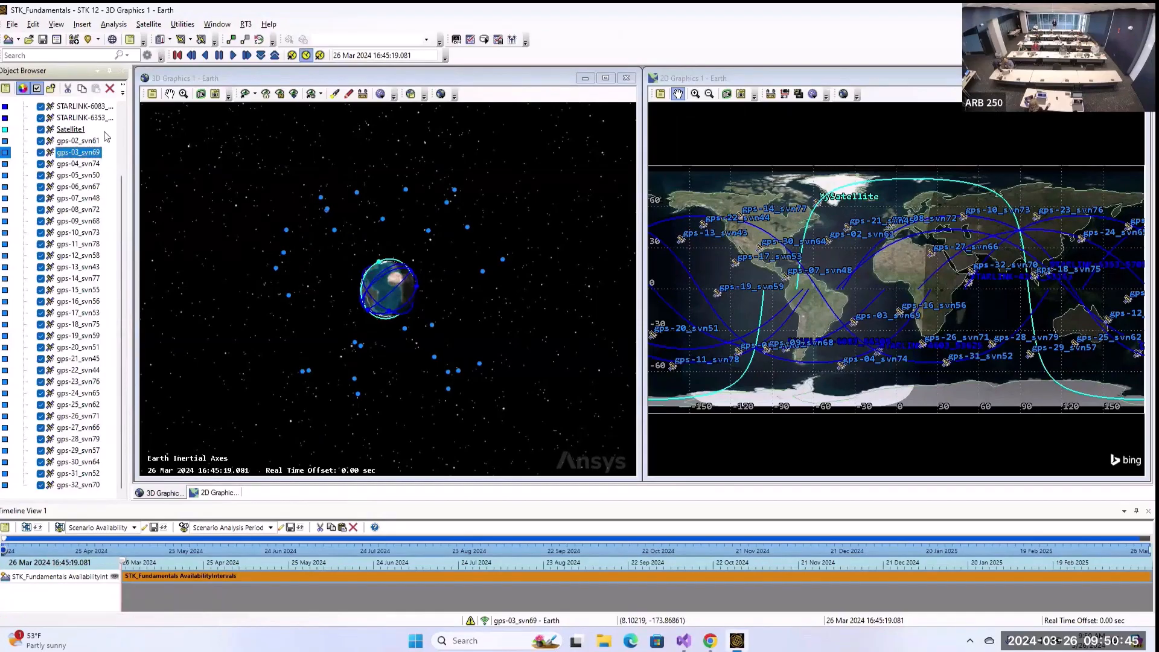
left_click(77, 142)
scroll(141, 208, "down", 2)
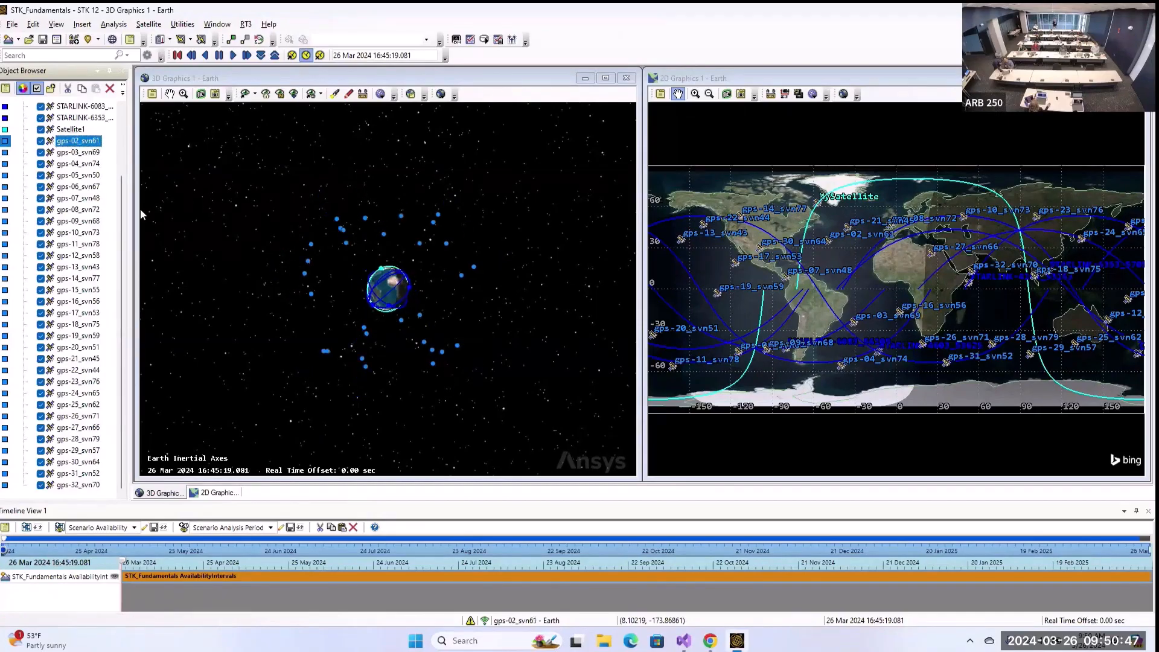
left_click(78, 485, "shift")
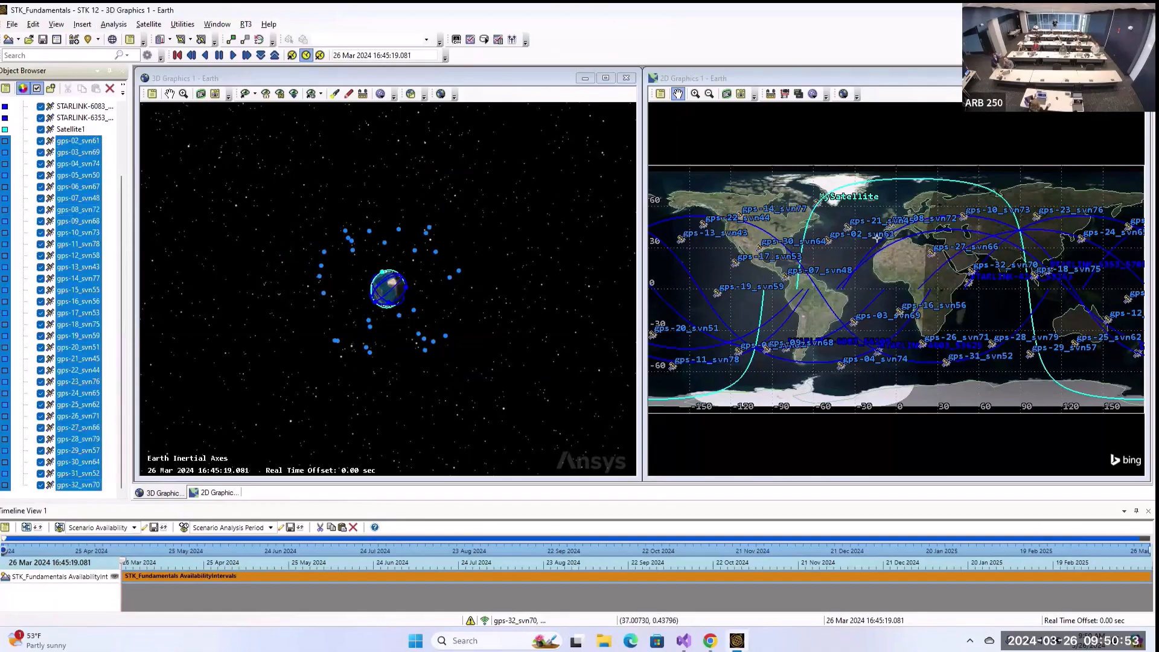
left_click(41, 141)
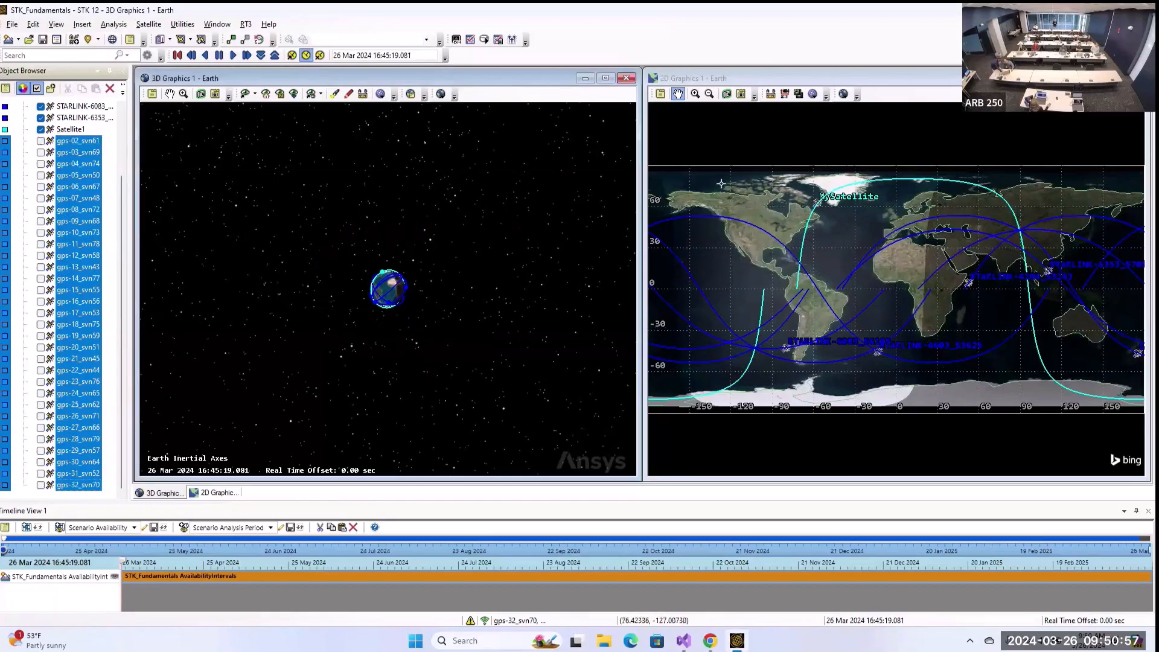
- Hide Satellite1 and the five Starlink satellites, leaving only MySatellite shown in the views
scroll(58, 206, "up", 3)
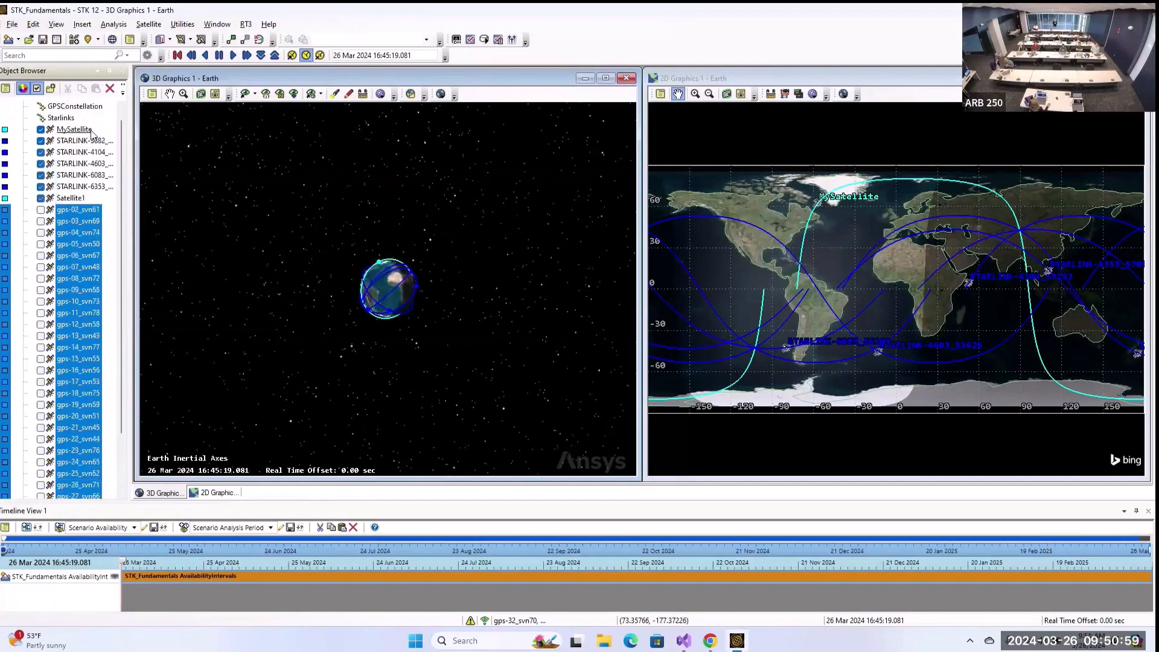
left_click(60, 209)
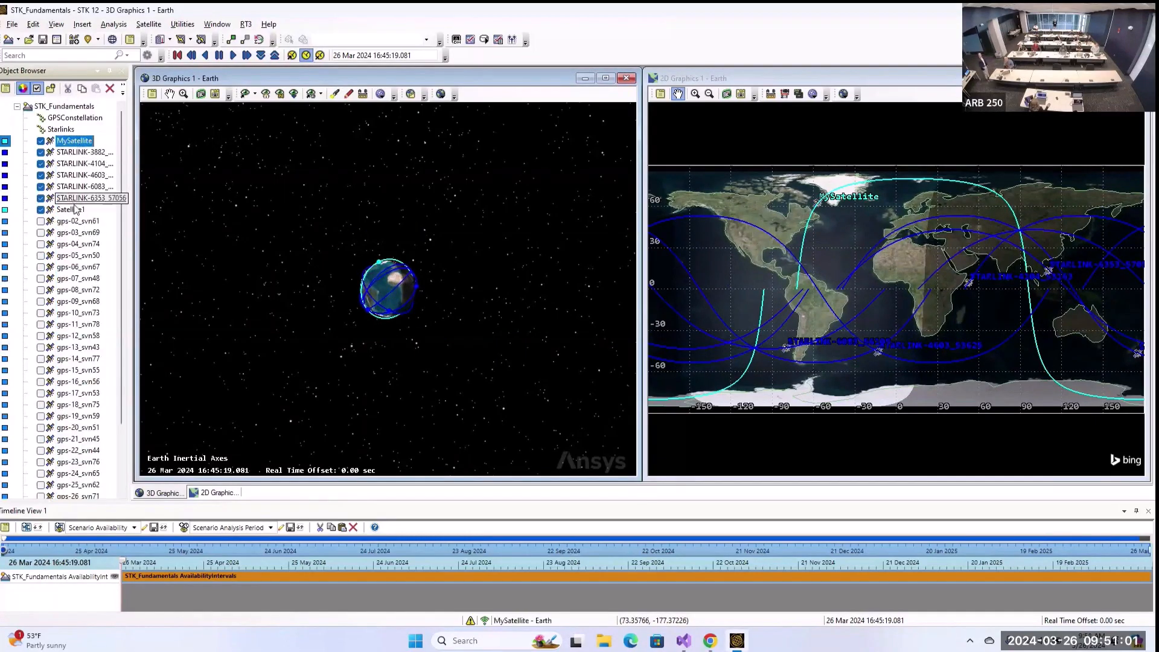
left_click(40, 210)
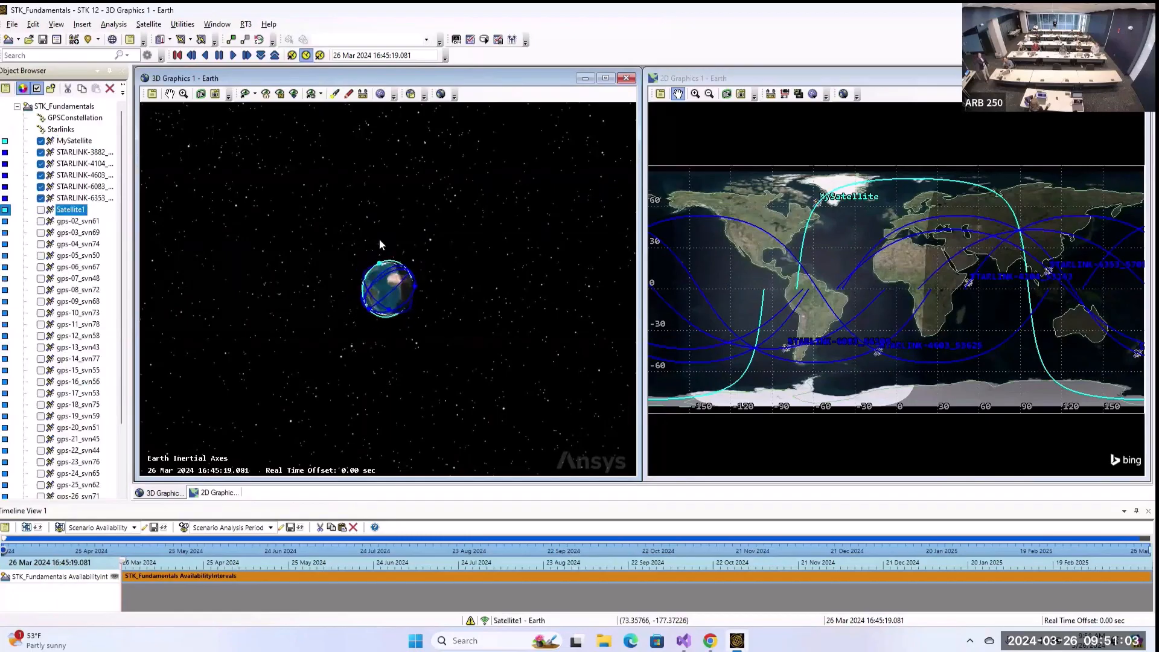
scroll(388, 236, "up", 3)
left_click(81, 151)
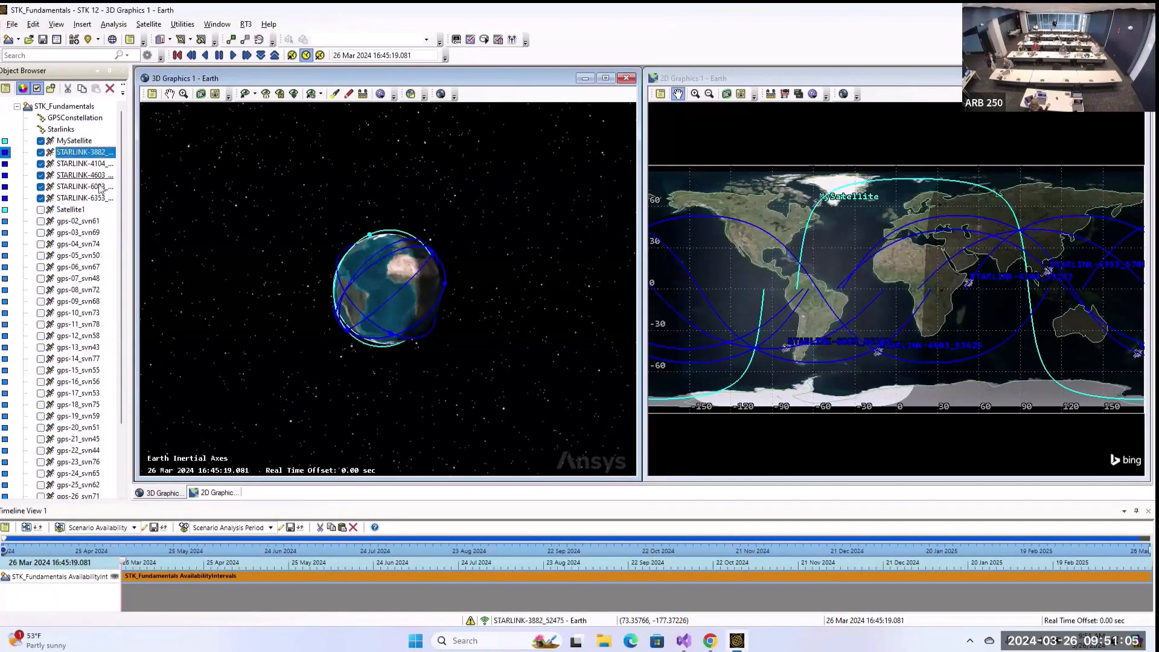
left_click(81, 198, "shift")
left_click(40, 152)
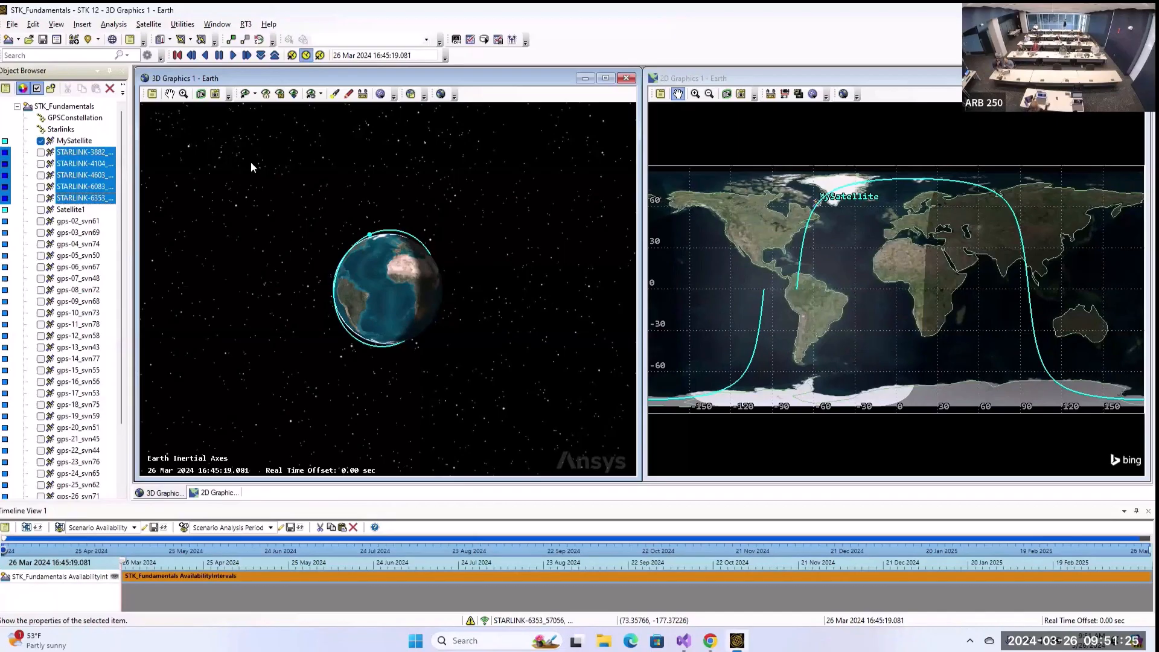
- Insert an aircraft with the Insert Default method and close the object insertion dialog
left_click(86, 26)
left_click(99, 38)
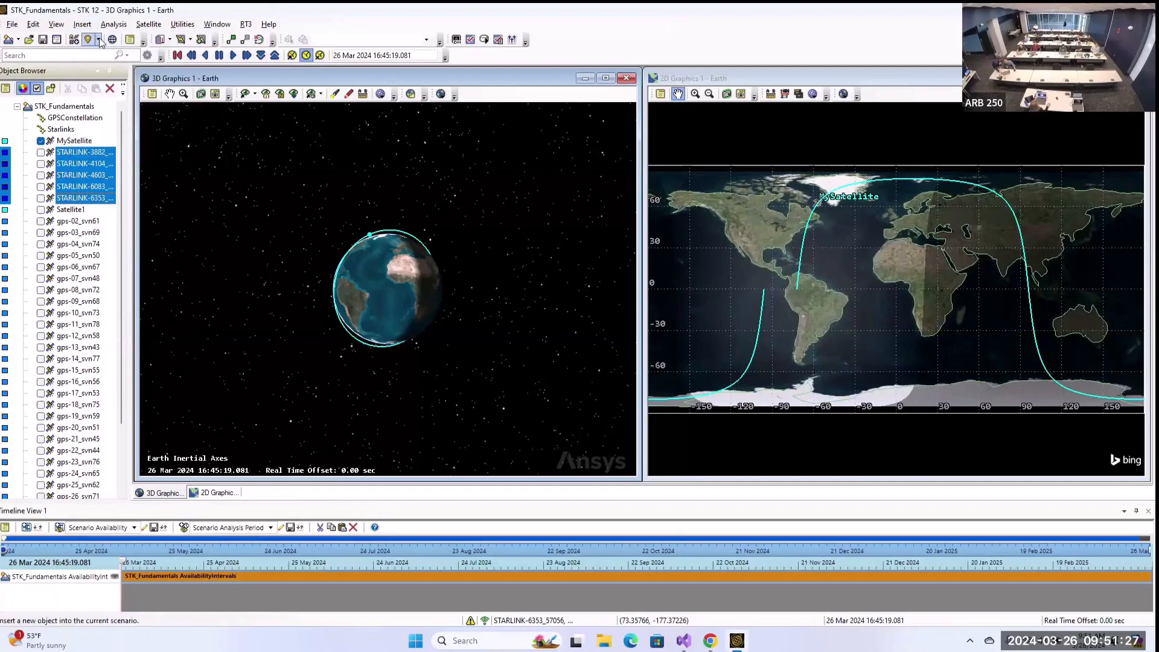
left_click(534, 221)
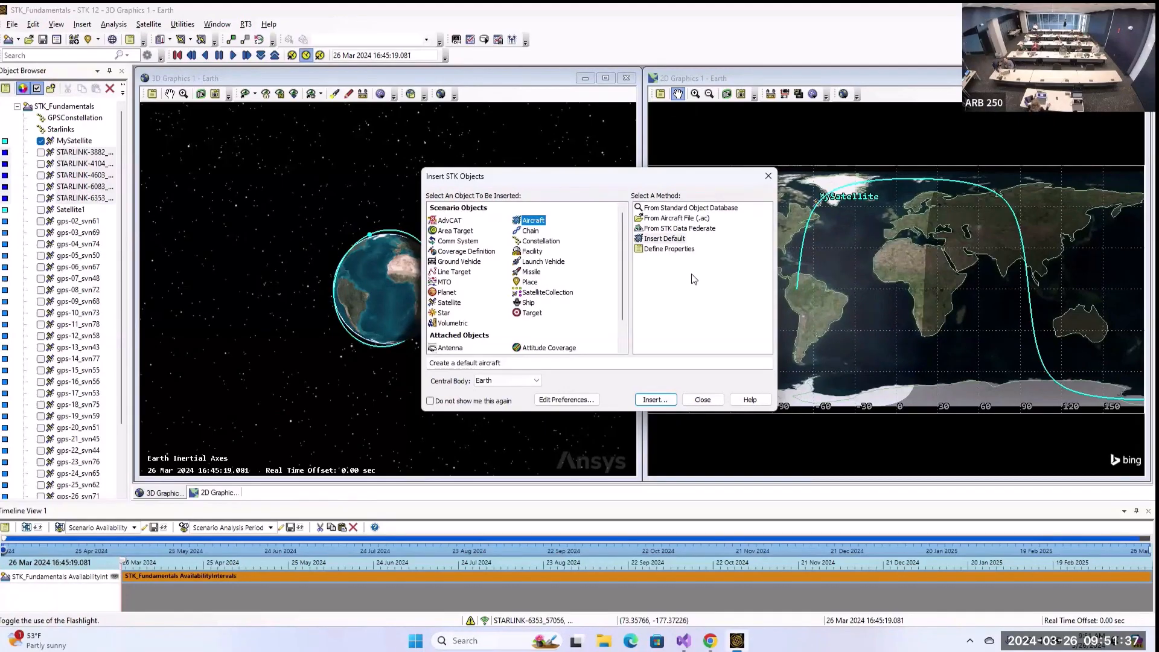
left_click(657, 401)
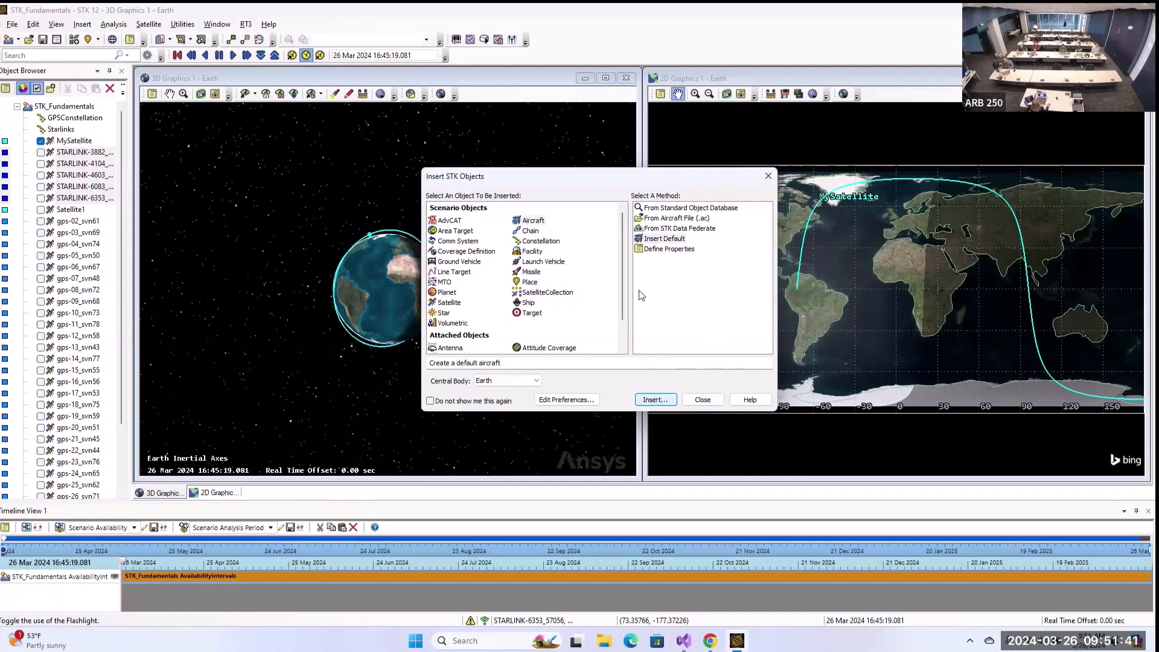
left_click(656, 400)
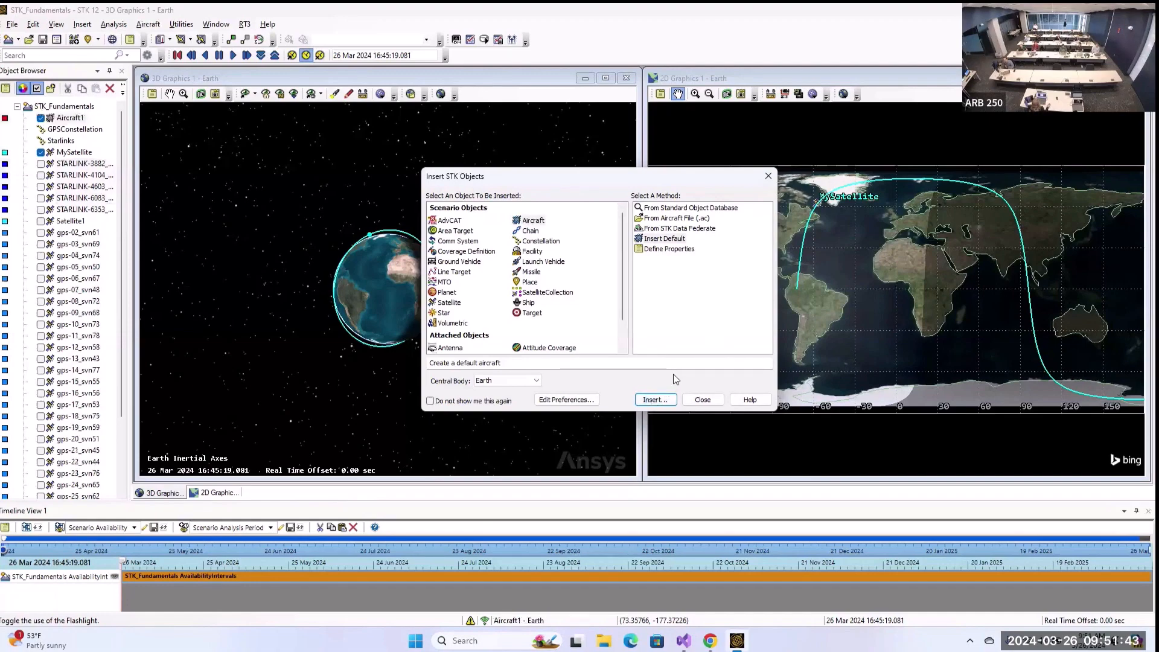
left_click(767, 177)
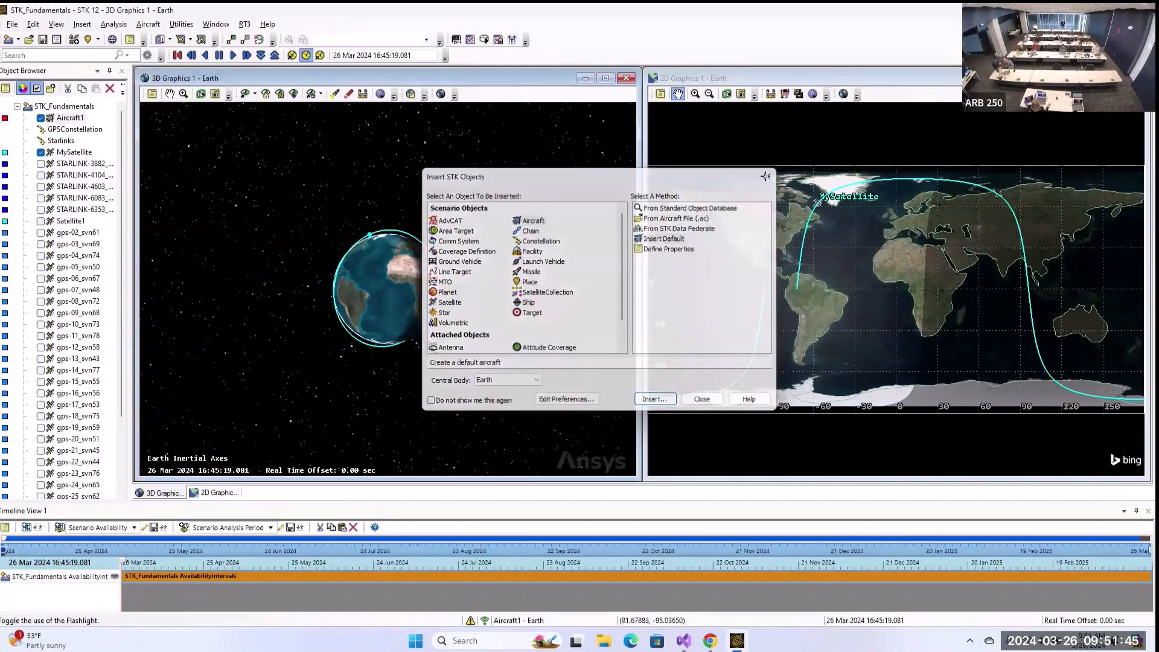
- Open the aircraft's Basic Route properties and review the propagator options, keeping GreatArc
left_click(70, 119)
double_click(71, 118)
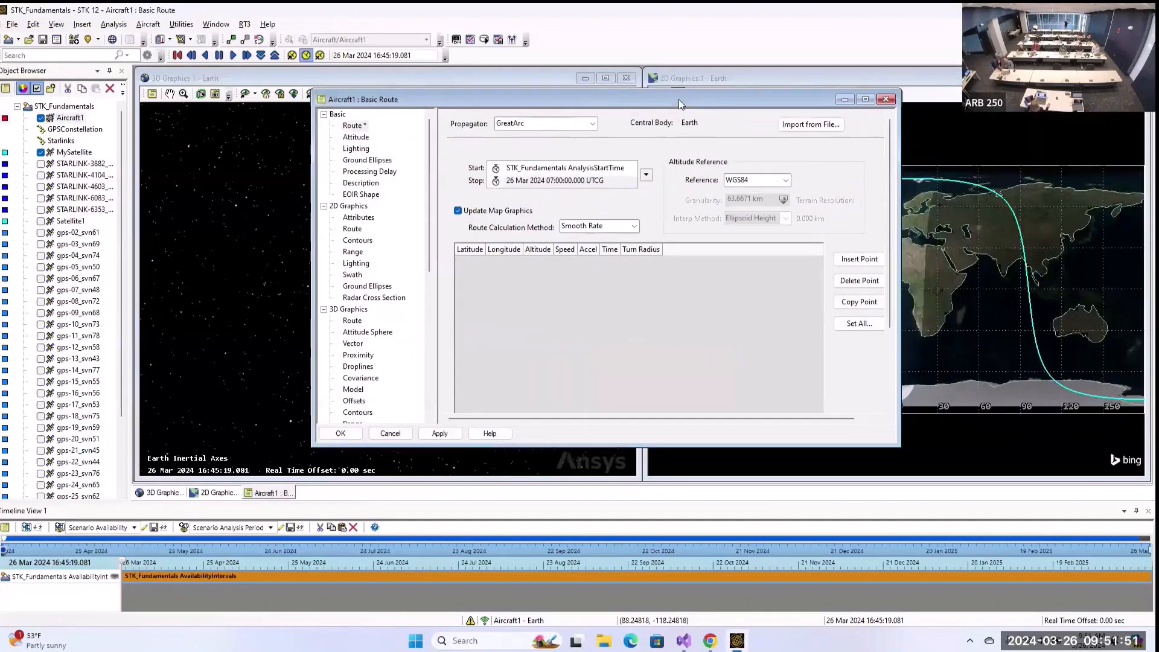
left_click(518, 141)
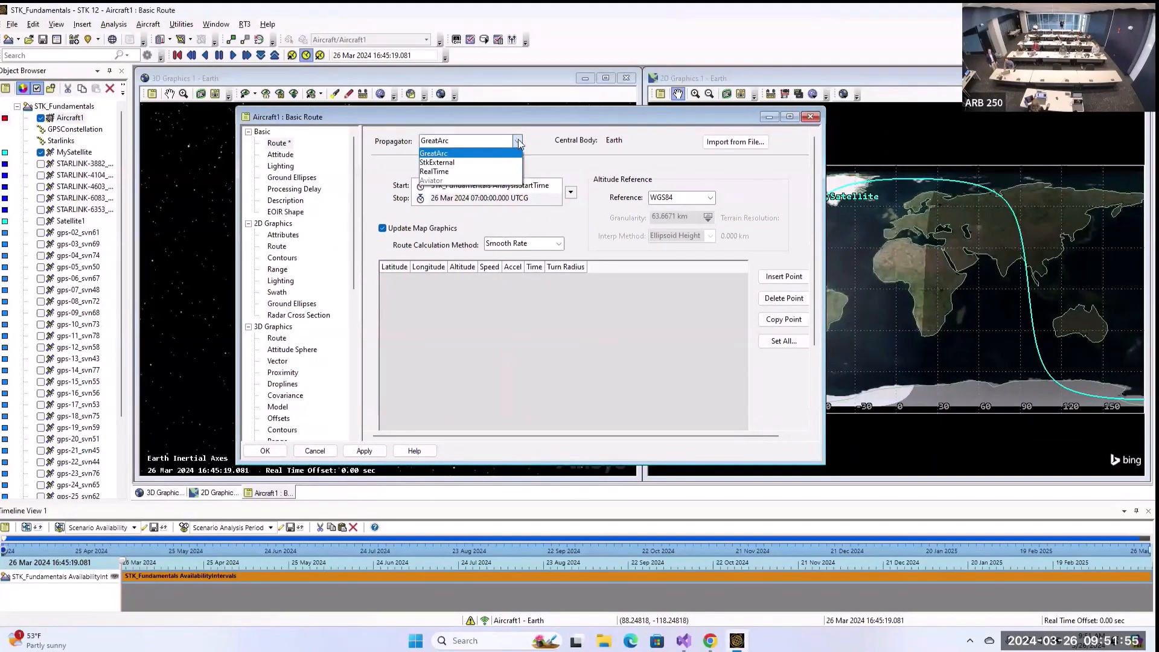
left_click(518, 141)
left_click(518, 141)
left_click(518, 141)
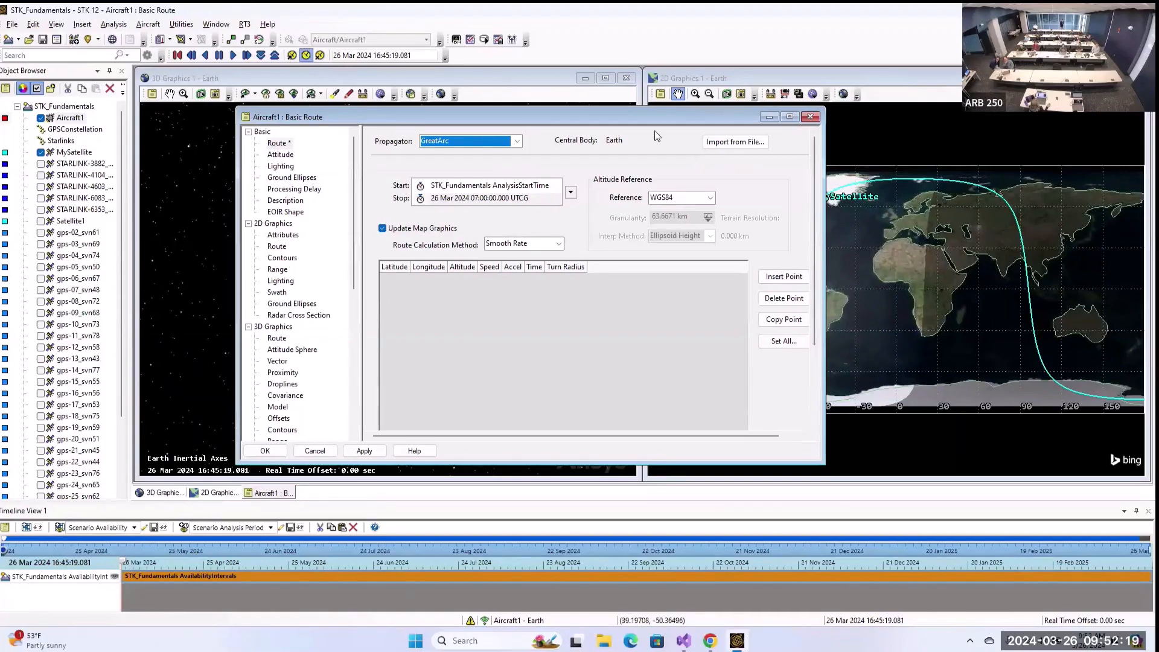
- Place five aircraft waypoints on the uncovered 2D map, from South America across the South Atlantic and Africa to the Indian Ocean at about 5°, 67°
left_click_drag(669, 113, 577, 93)
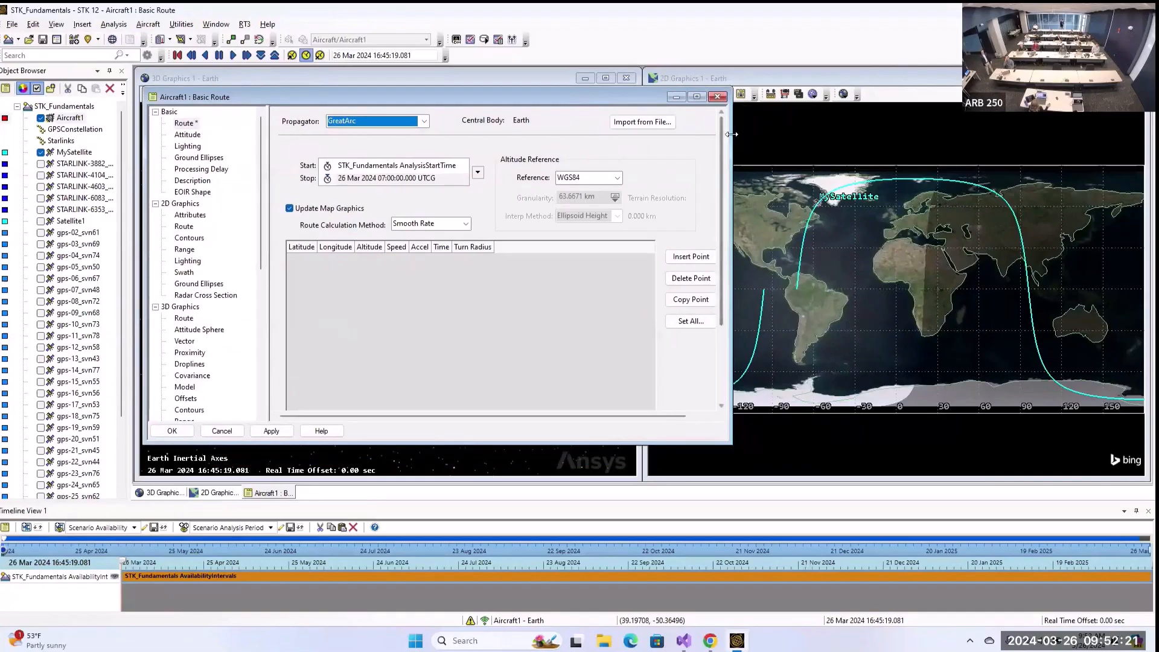
left_click_drag(731, 134, 639, 134)
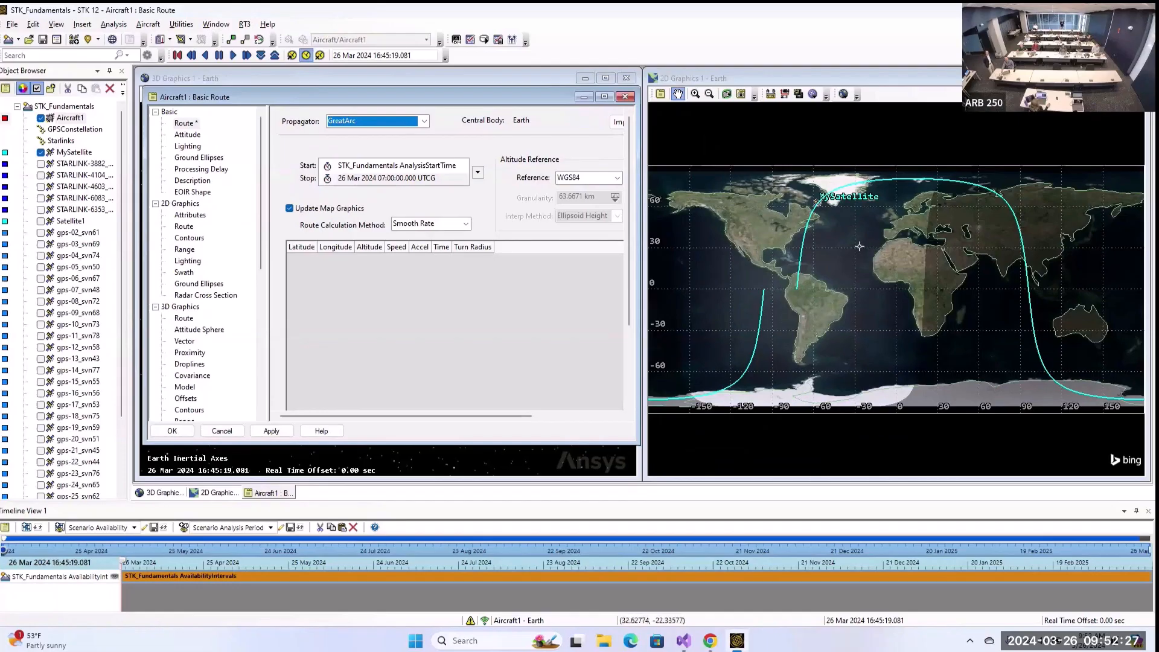
left_click(815, 303)
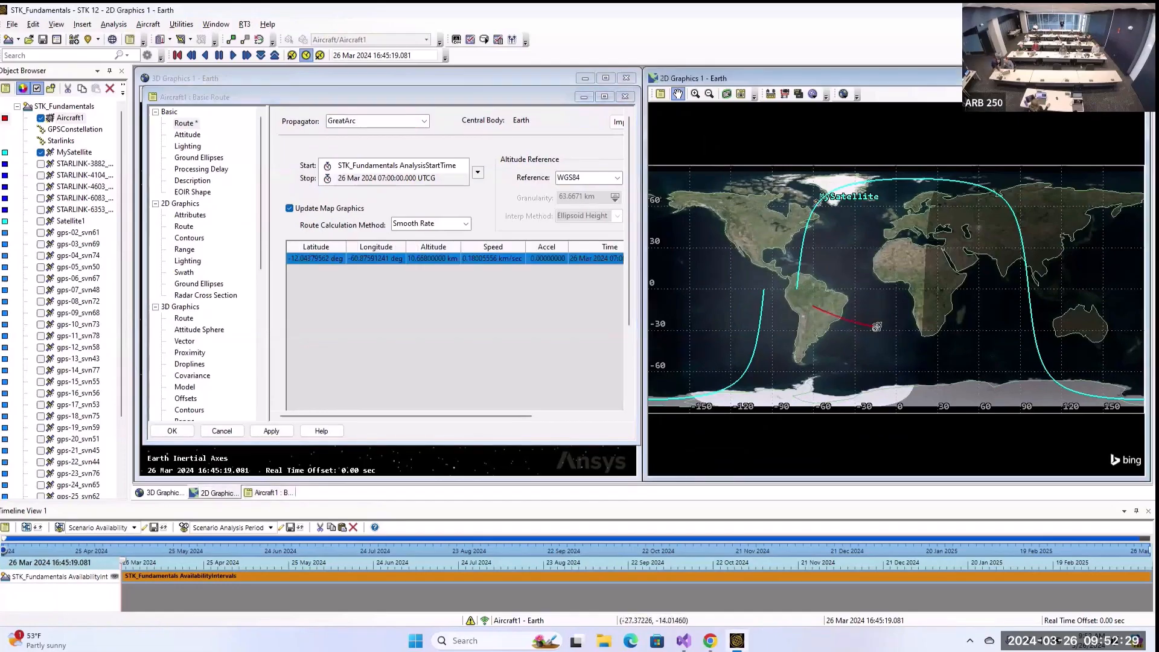
left_click(877, 326)
left_click(926, 291)
left_click(947, 267)
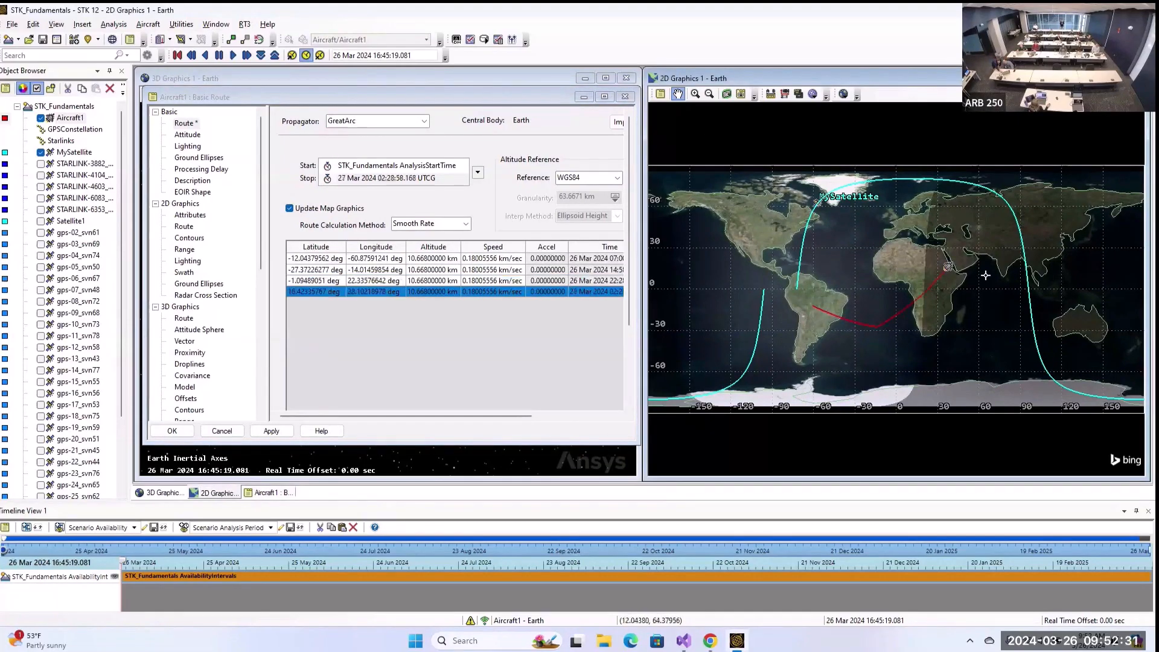
left_click(988, 283)
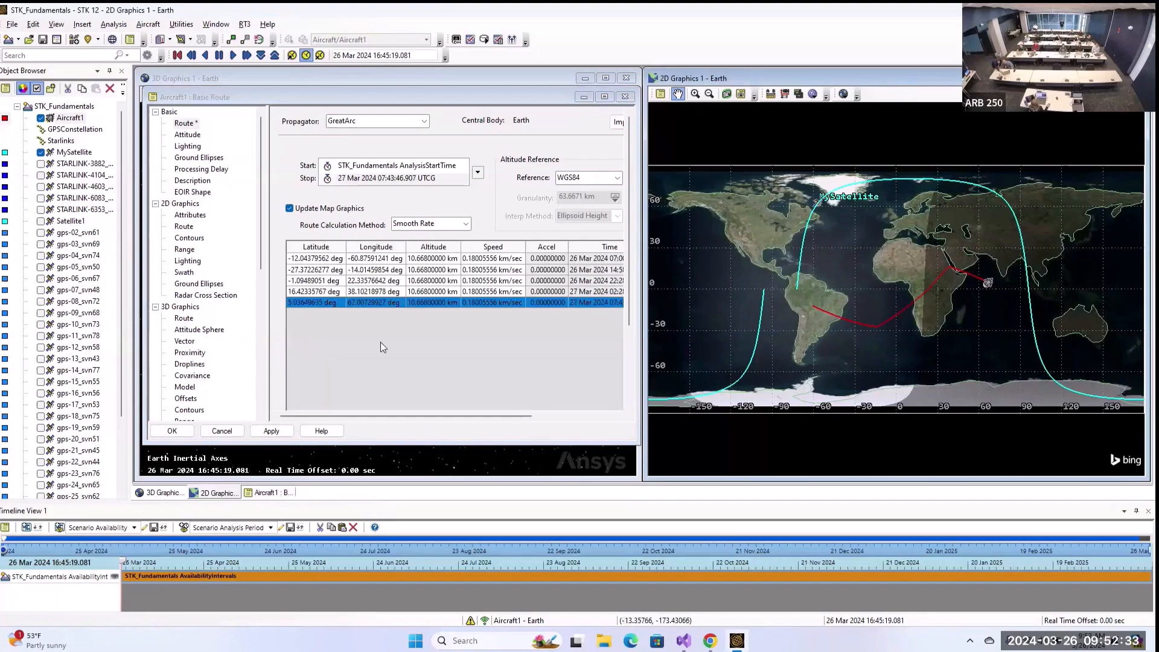
- Examine the remaining waypoint columns and the 2D map, and set the aircraft route's altitude reference to MSL
left_click_drag(368, 415, 399, 408)
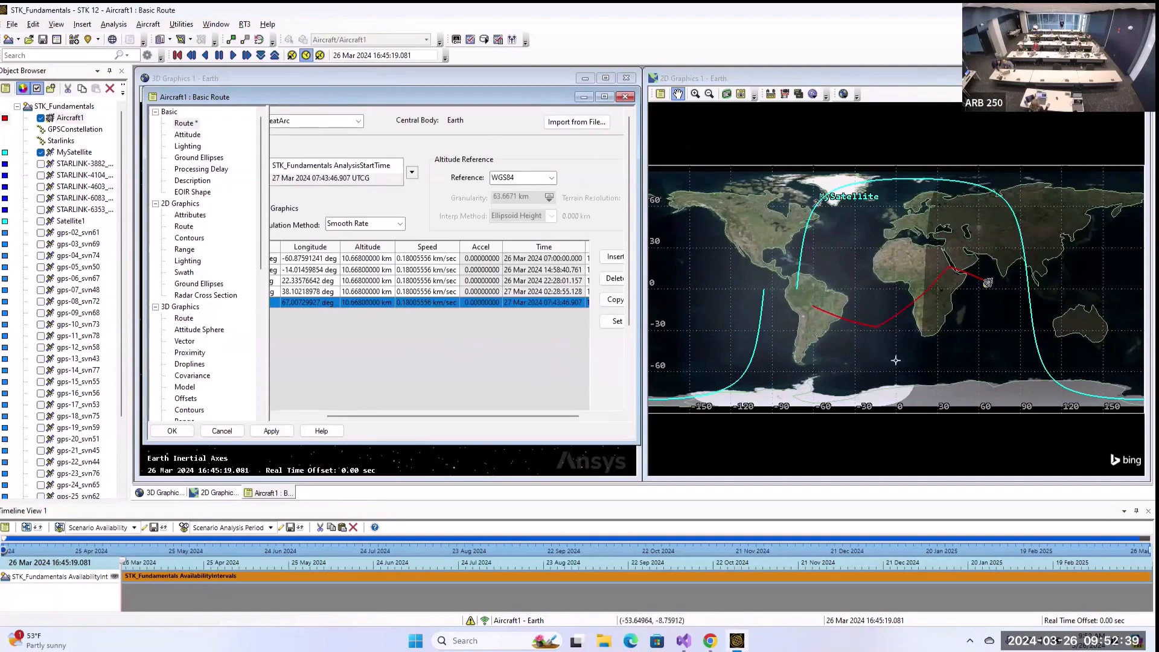
scroll(823, 312, "up", 2)
scroll(824, 312, "up", 5)
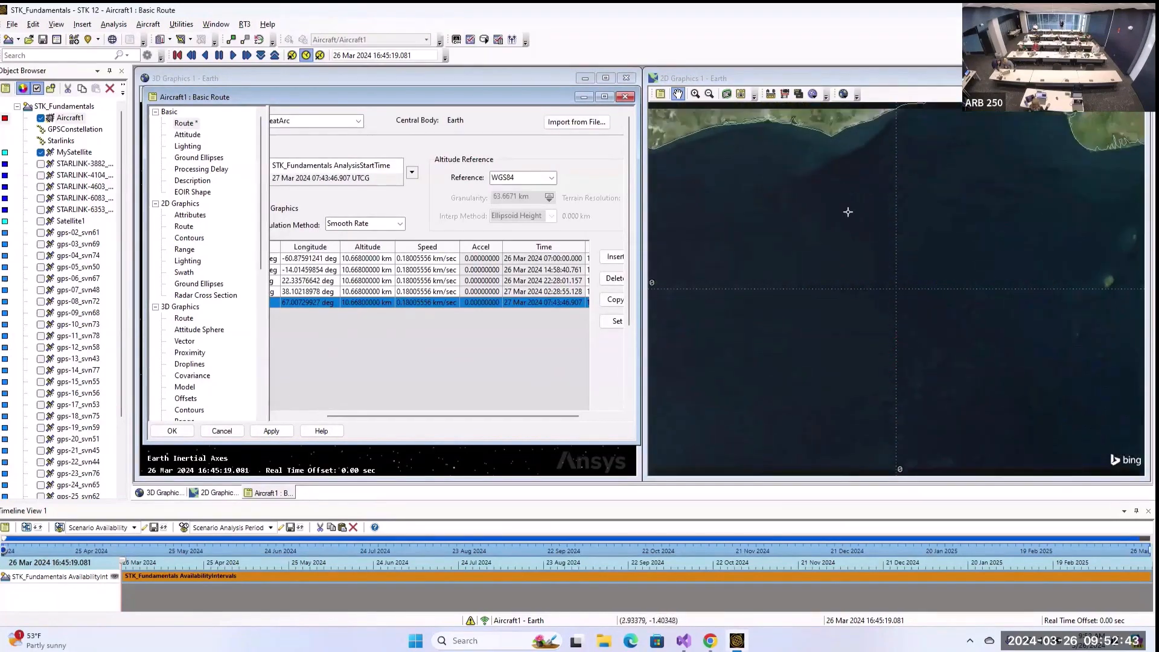
scroll(845, 161, "down", 7)
scroll(845, 182, "down", 2)
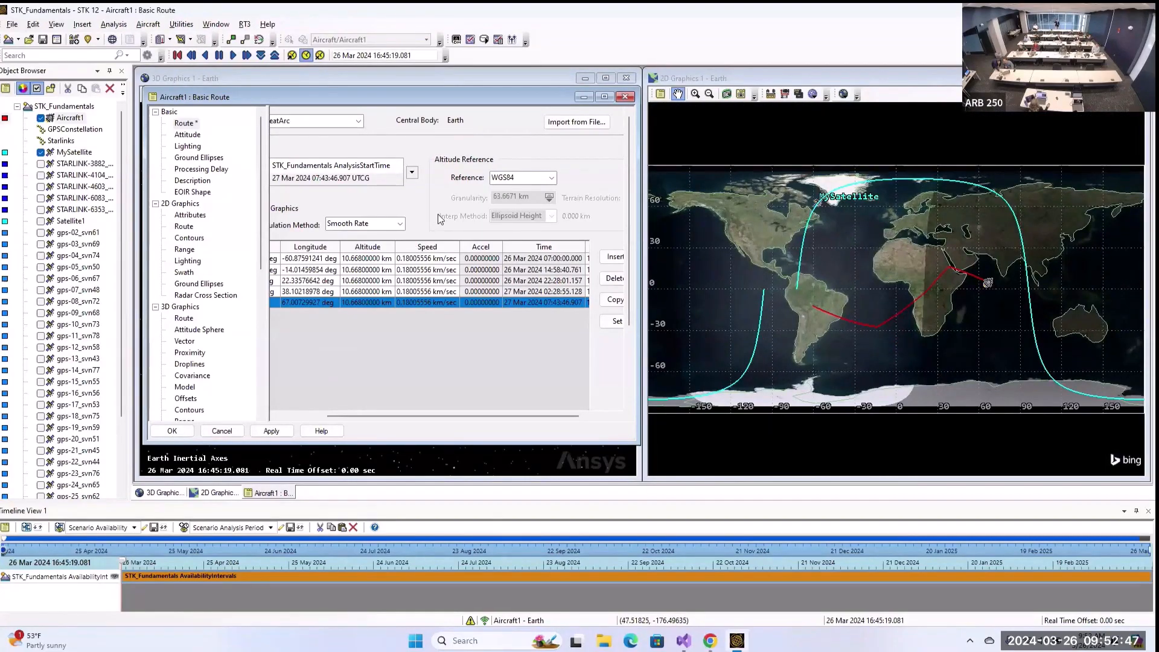
left_click(552, 177)
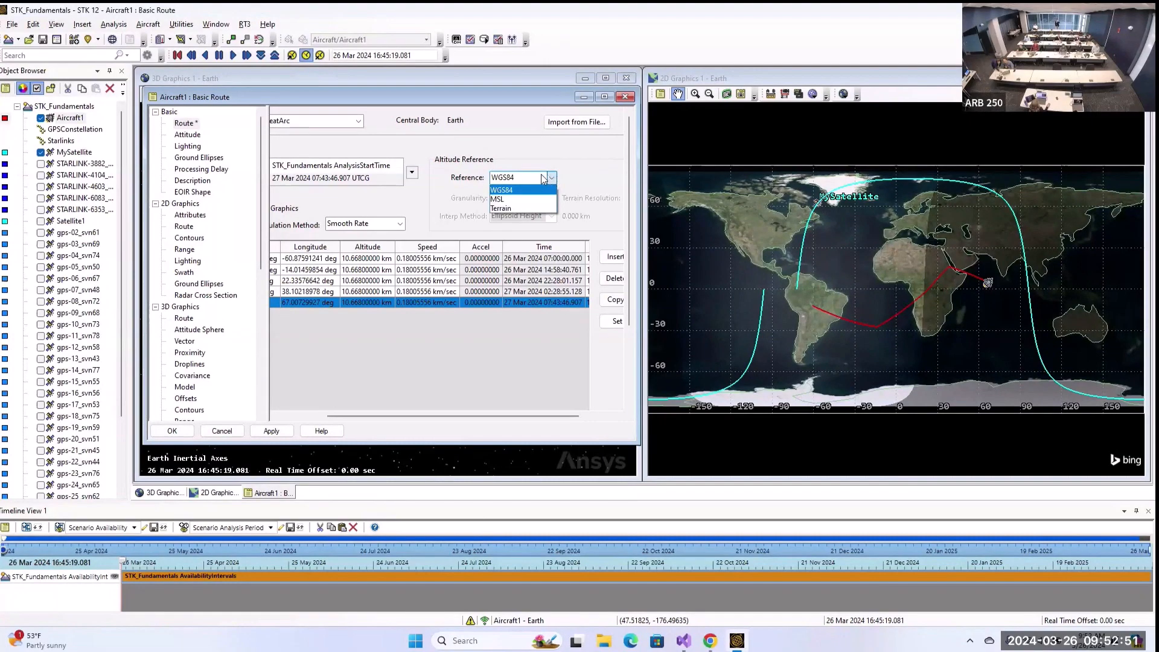
left_click(499, 201)
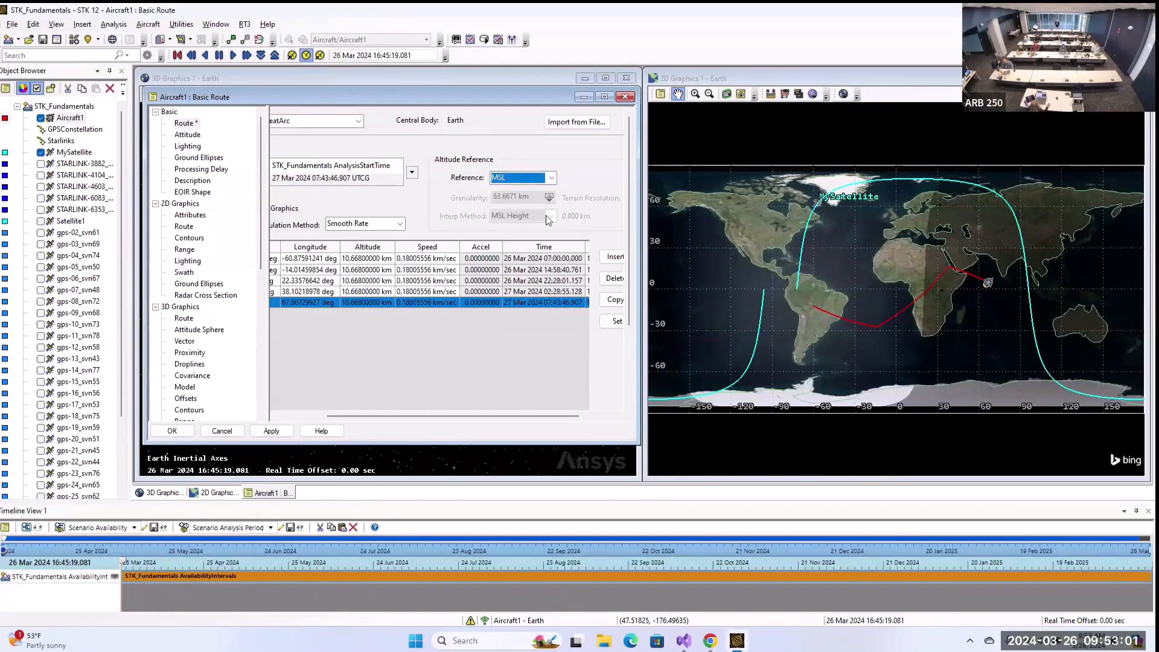
- Widen the aircraft route window and delete all five existing waypoints, starting from the first one
left_click(534, 259)
left_click_drag(641, 157, 740, 157)
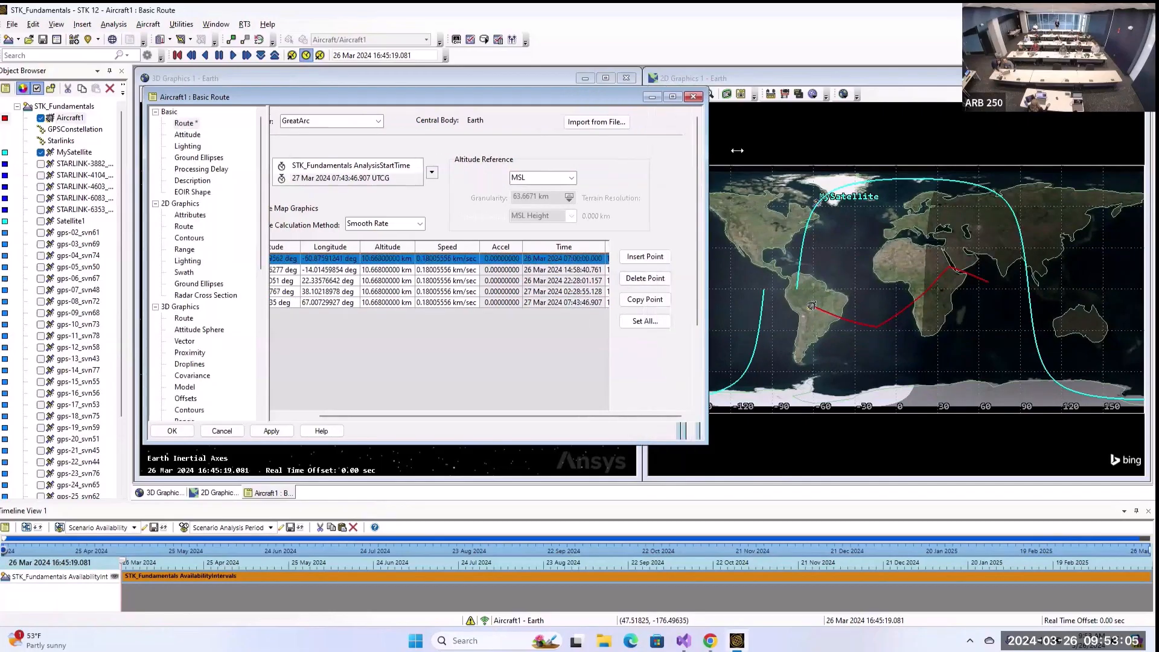
left_click(673, 279)
left_click(674, 279)
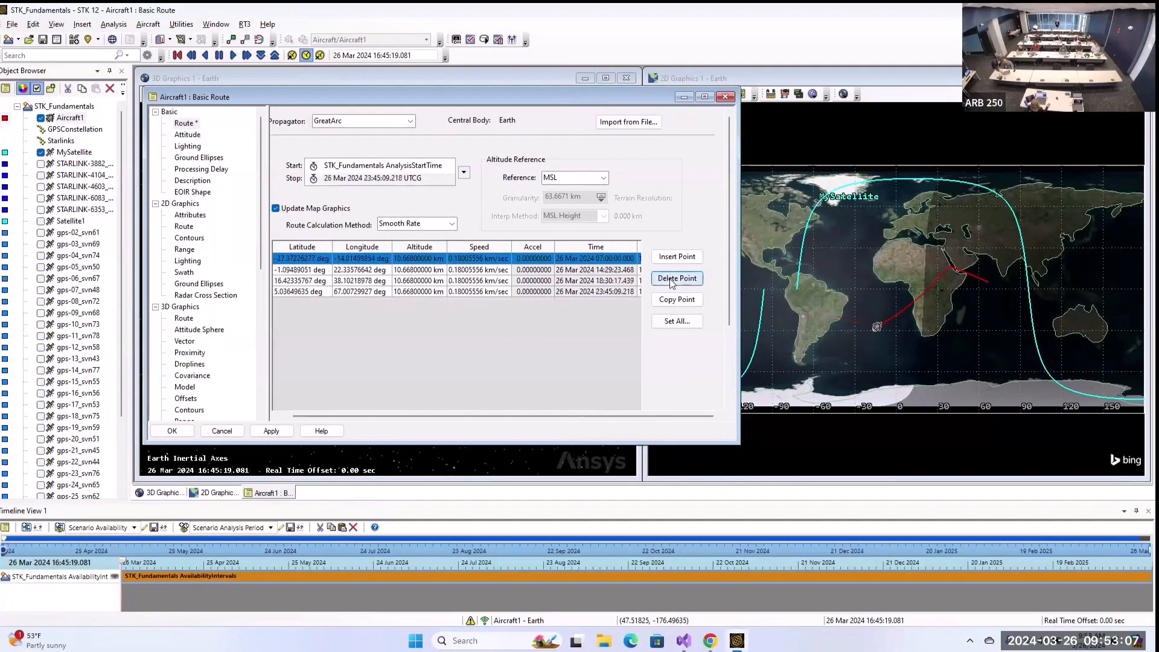
left_click(673, 280)
left_click(673, 281)
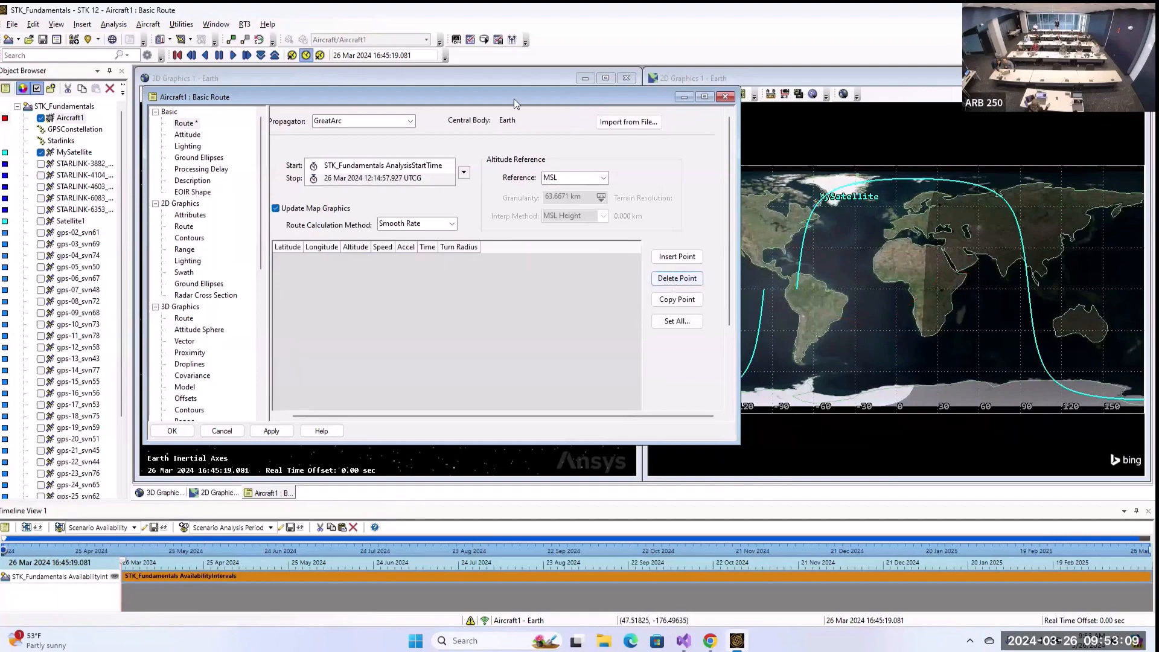
- Enlarge the route window further and insert three new waypoints into the empty table
left_click_drag(513, 99, 578, 102)
left_click_drag(803, 187, 879, 190)
left_click(816, 259)
left_click(816, 260)
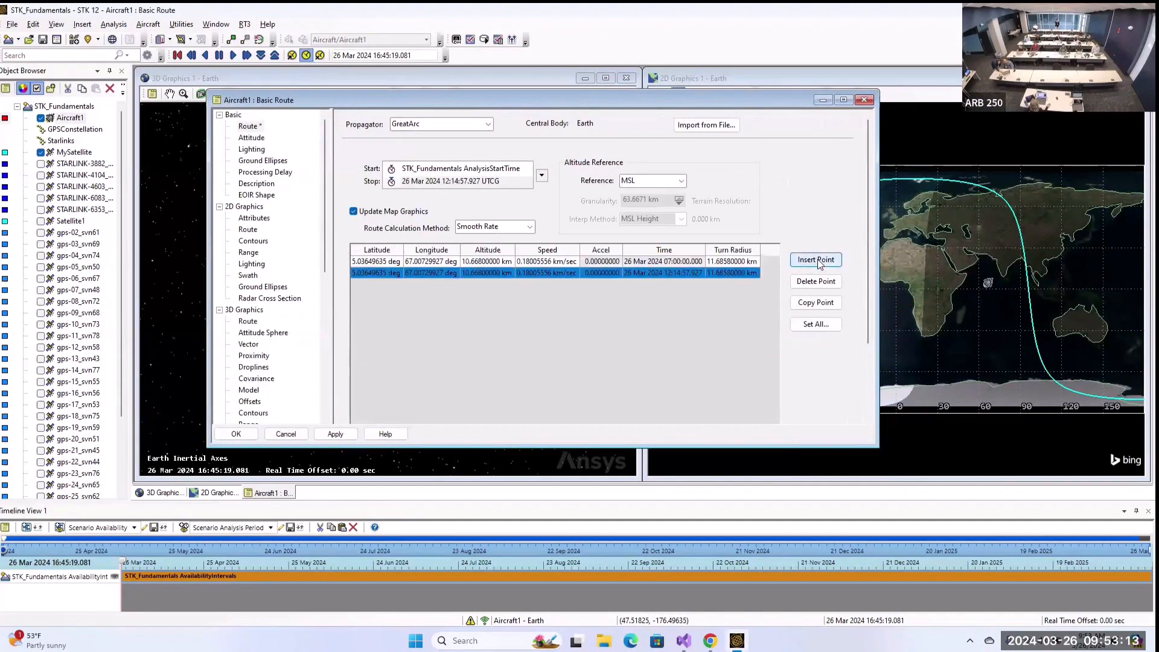
left_click(817, 260)
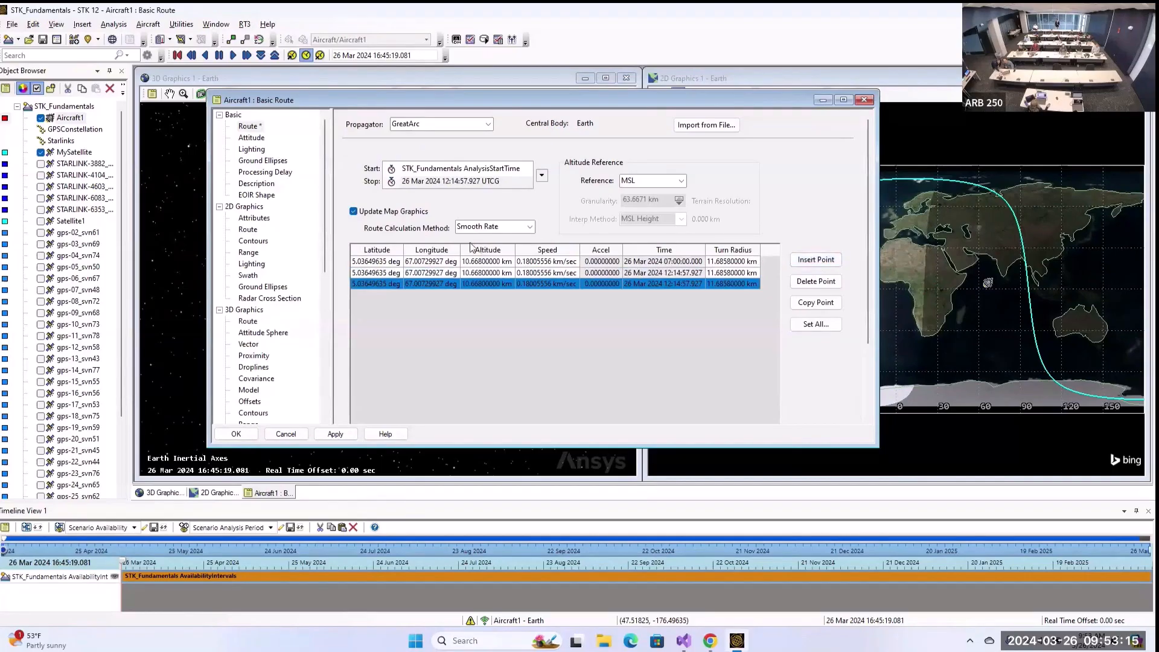
- Set the first waypoint's latitude to 38 deg and its longitude to -120 deg
left_click(378, 262)
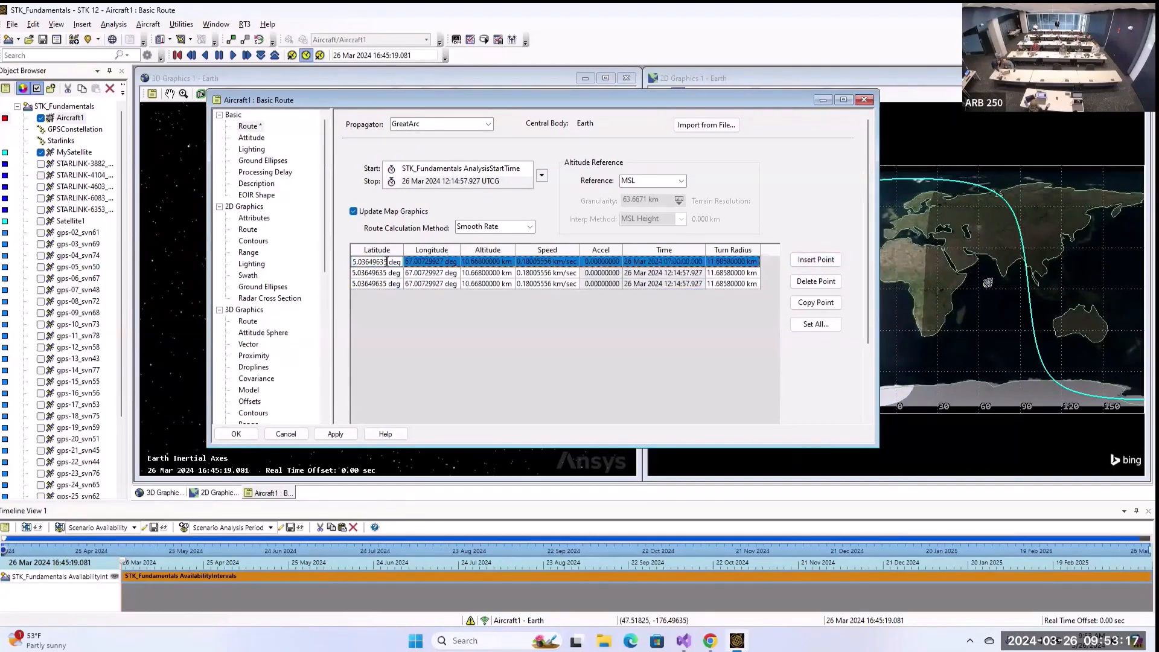
left_click_drag(387, 261, 348, 261)
type("38")
left_click(425, 261)
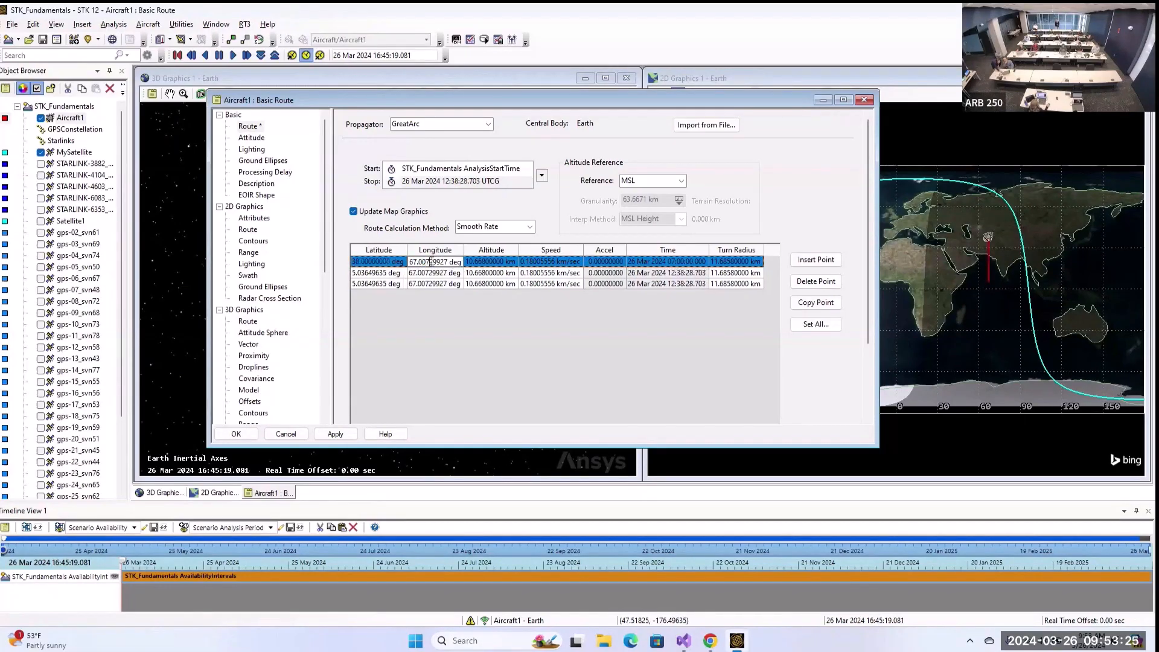
double_click(446, 261)
type("-120")
- Set the second waypoint's latitude to 30 deg and its longitude to -99 deg
left_click(379, 273)
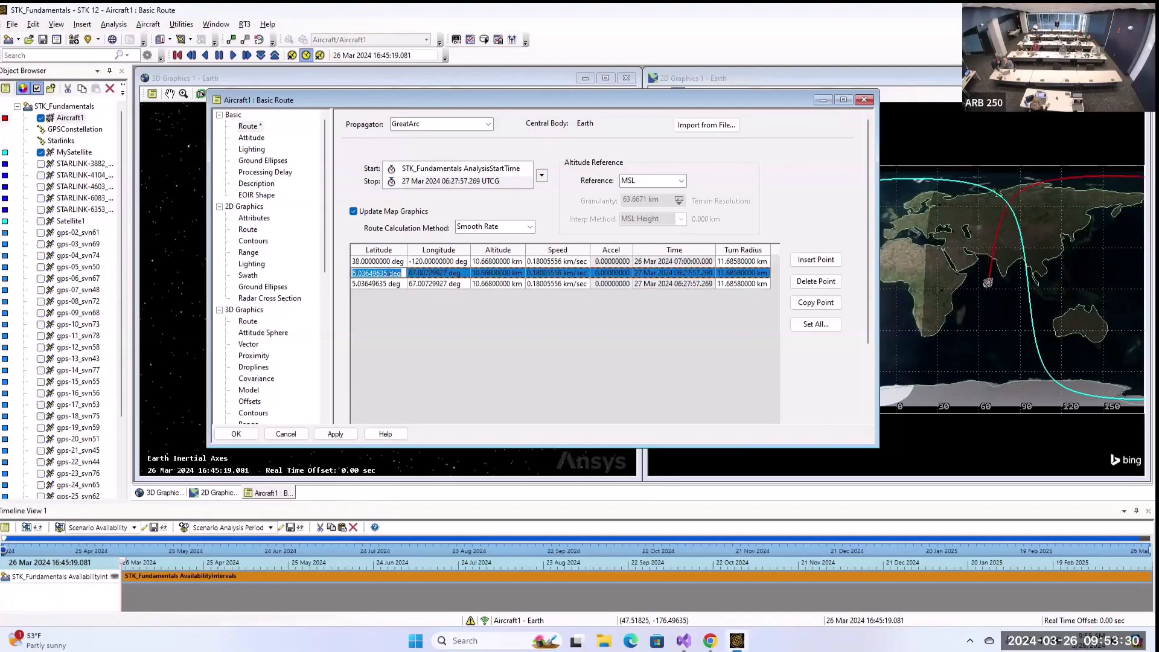
double_click(374, 273)
type("30")
left_click(427, 275)
double_click(450, 272)
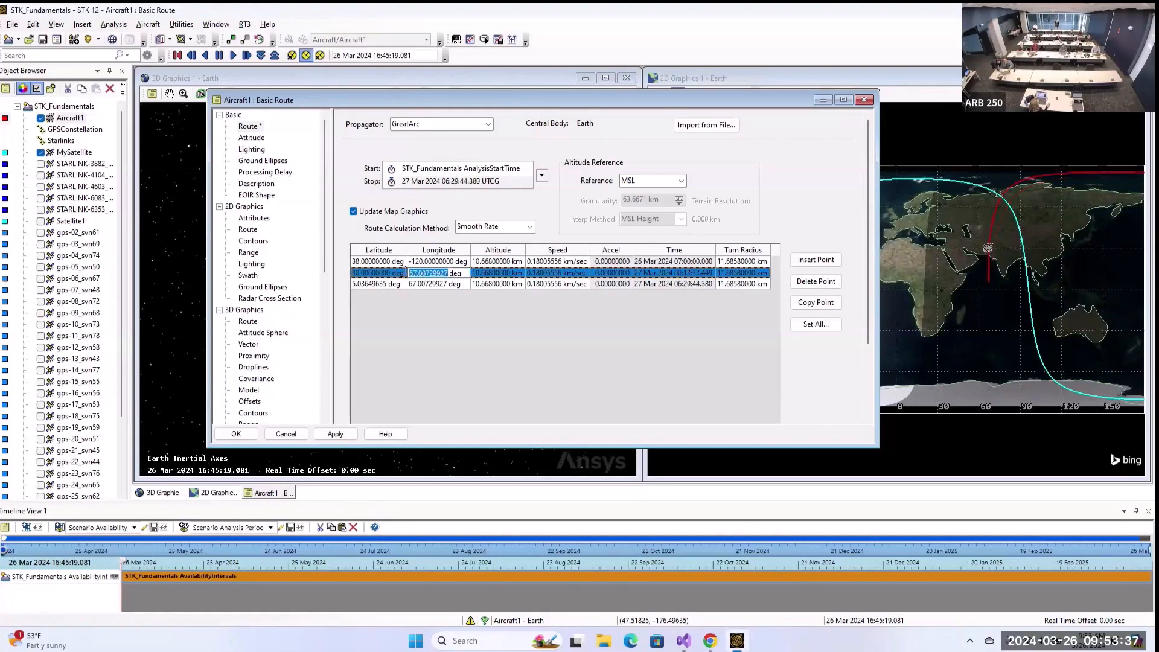
type("-99")
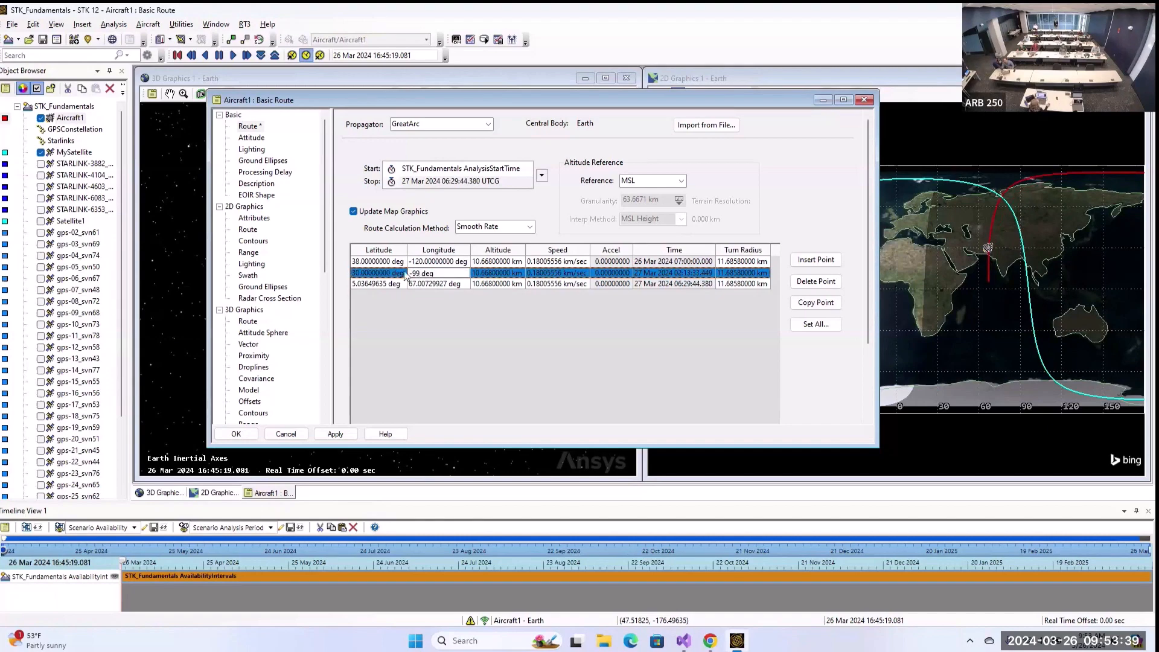
- Set the third waypoint's latitude to 40 deg and its longitude to -77 deg
left_click(377, 288)
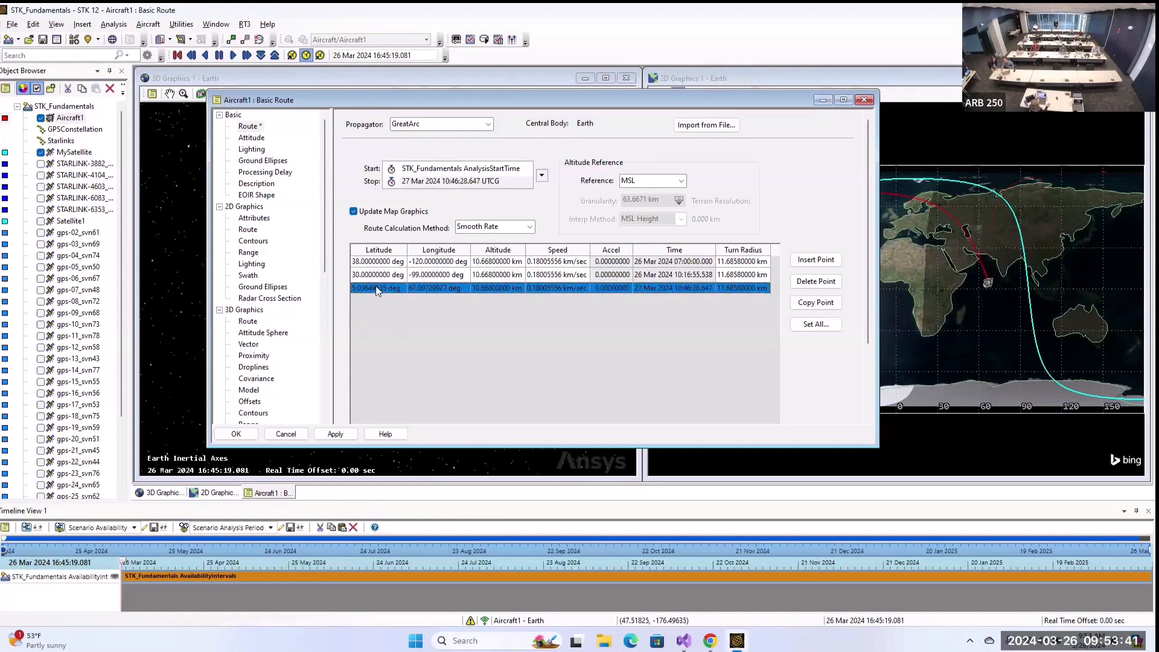
left_click(389, 288)
left_click(391, 288)
left_click_drag(391, 288, 348, 288)
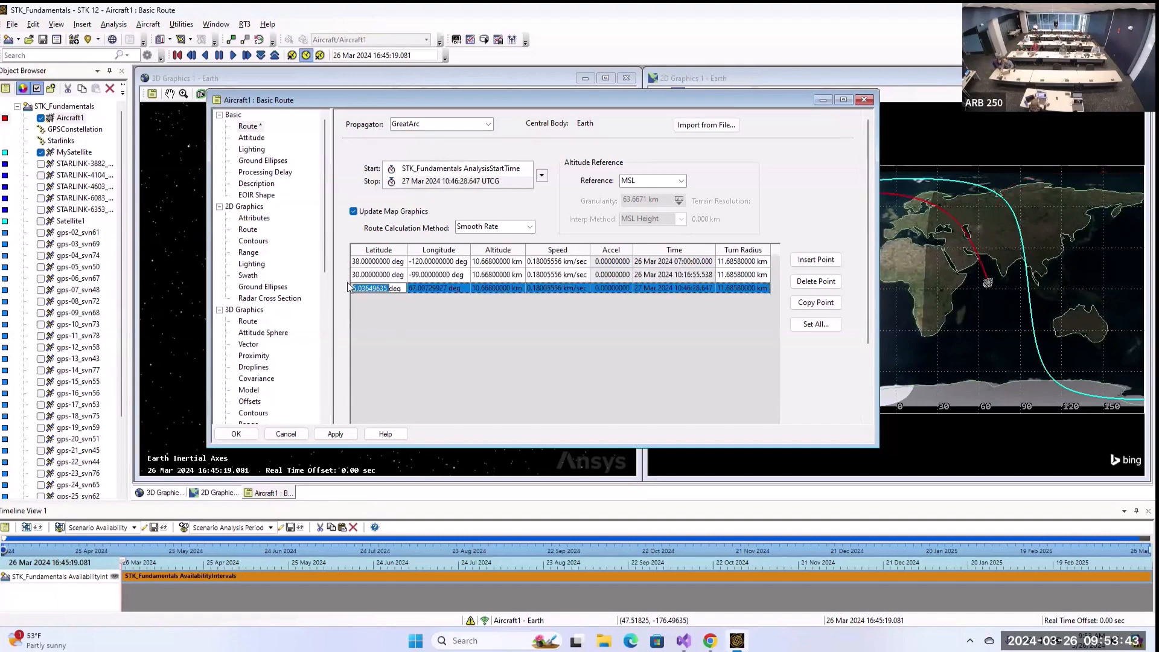
type("40")
left_click(443, 288)
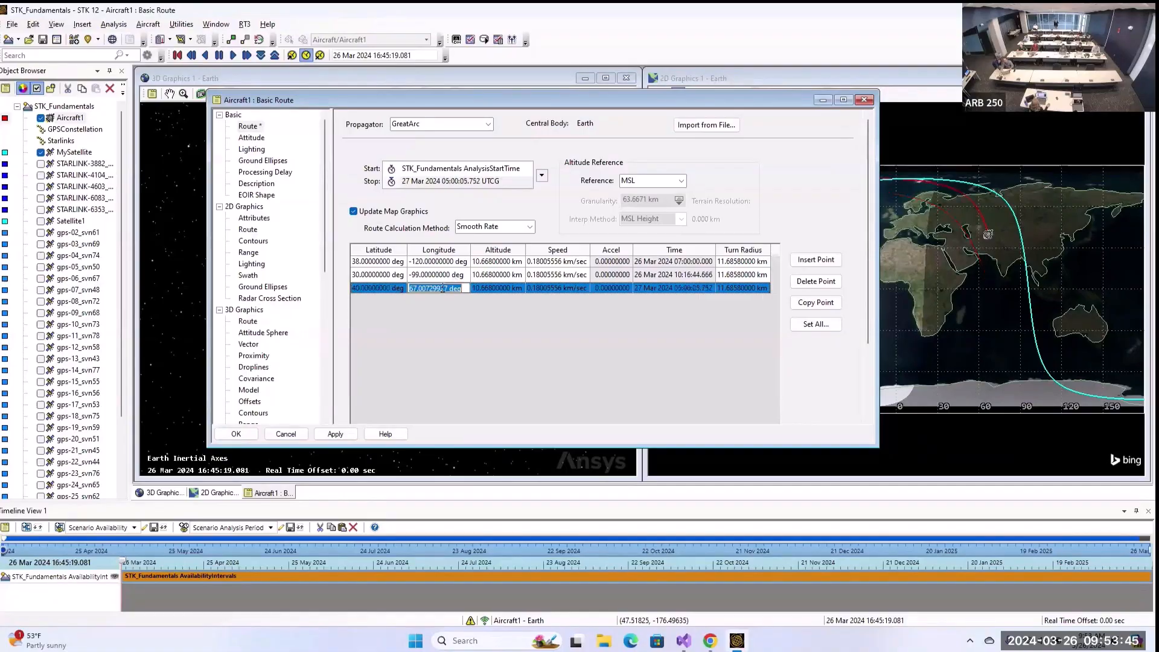
left_click(447, 288)
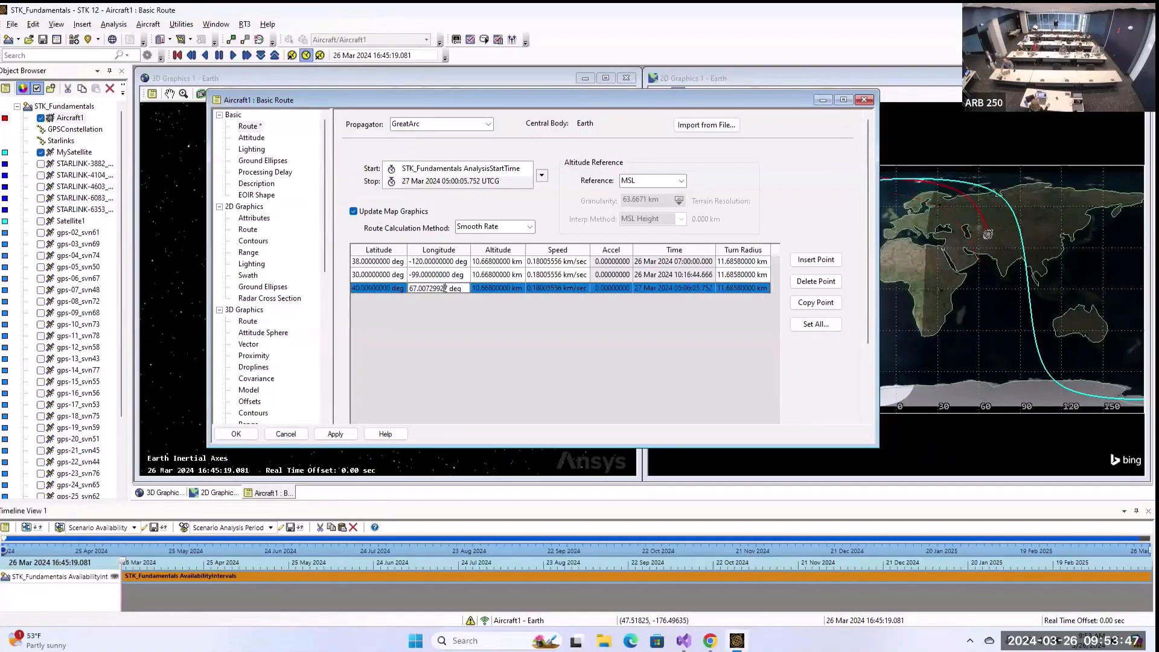
left_click_drag(447, 289, 406, 288)
type("6")
key("BackSpace")
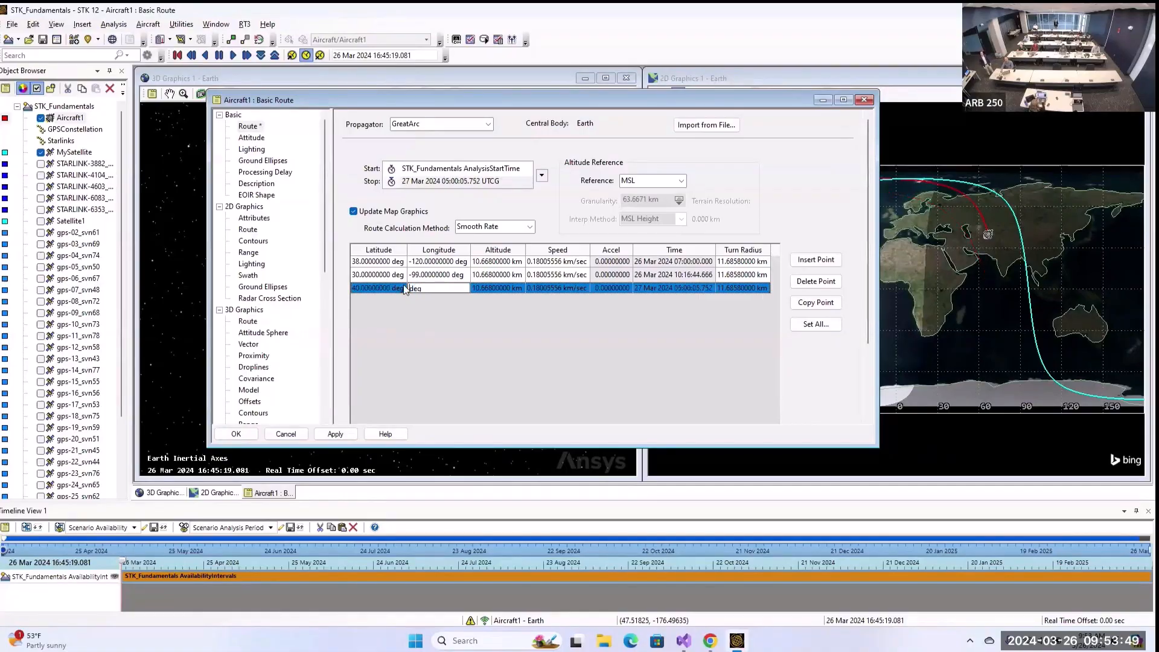
type("-77")
key("Return")
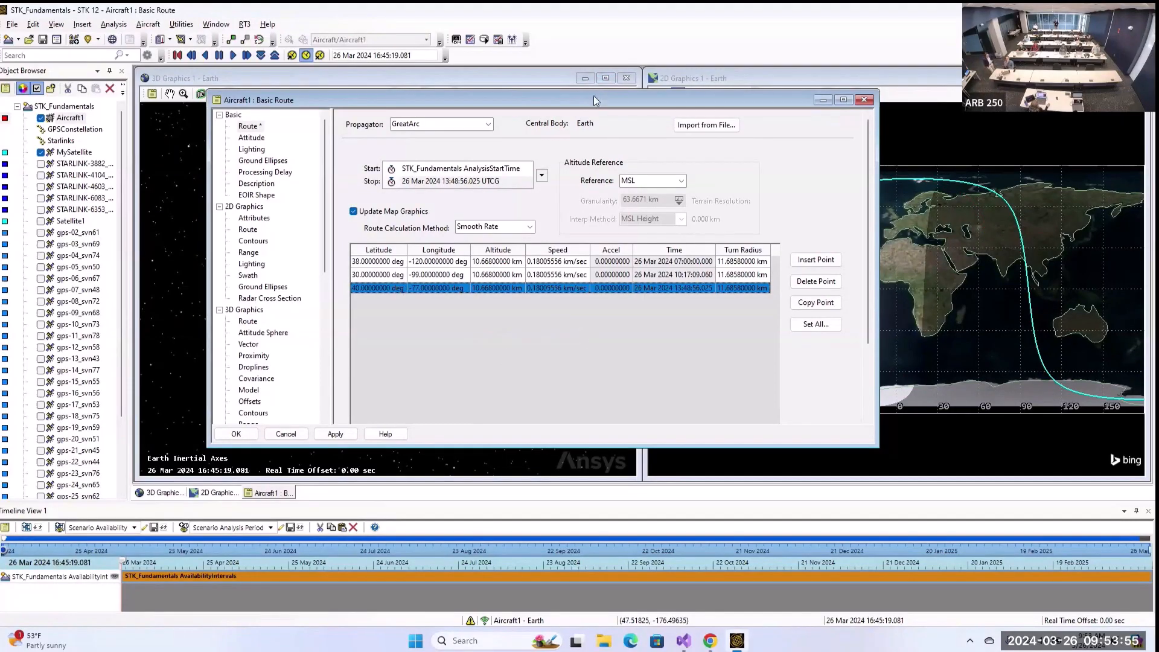
- Uncover the 2D map, enable altitude, speed and turn radius for setting on all waypoints, and enter an altitude of 45000 ft
left_click_drag(593, 95, 448, 97)
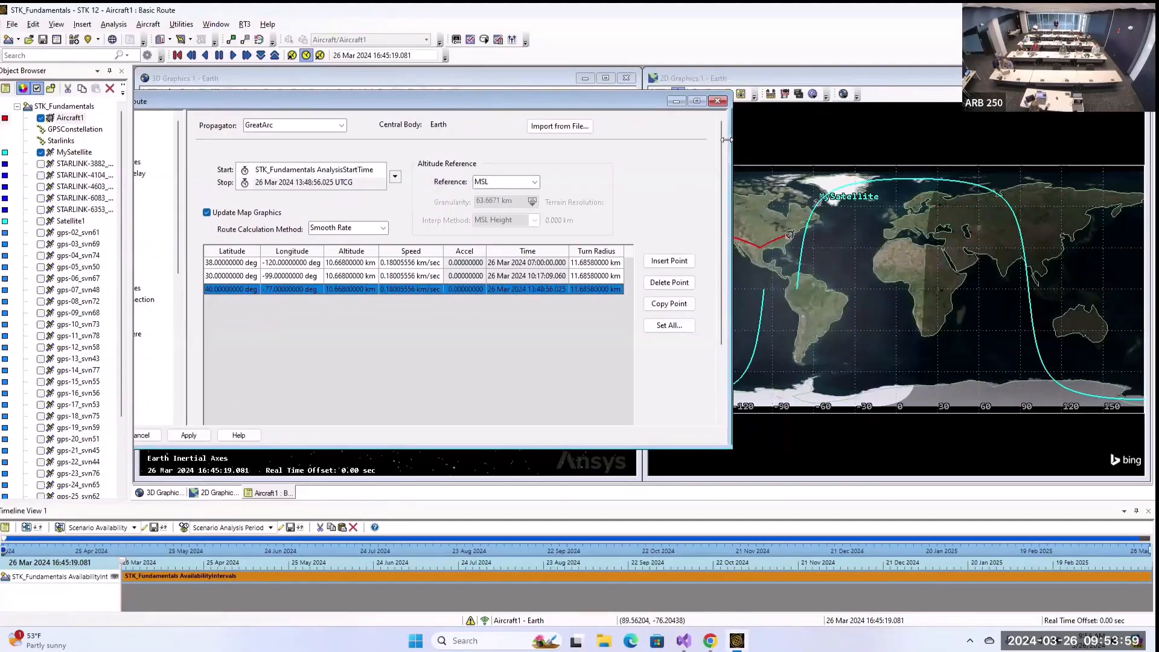
left_click_drag(727, 139, 672, 140)
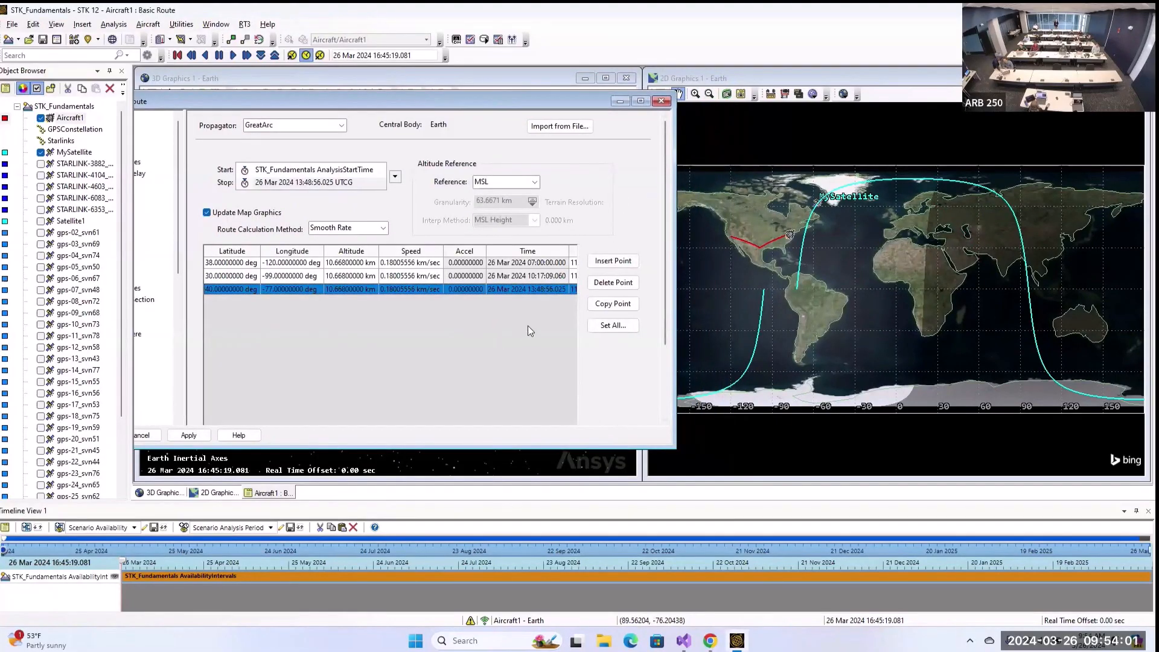
left_click(613, 326)
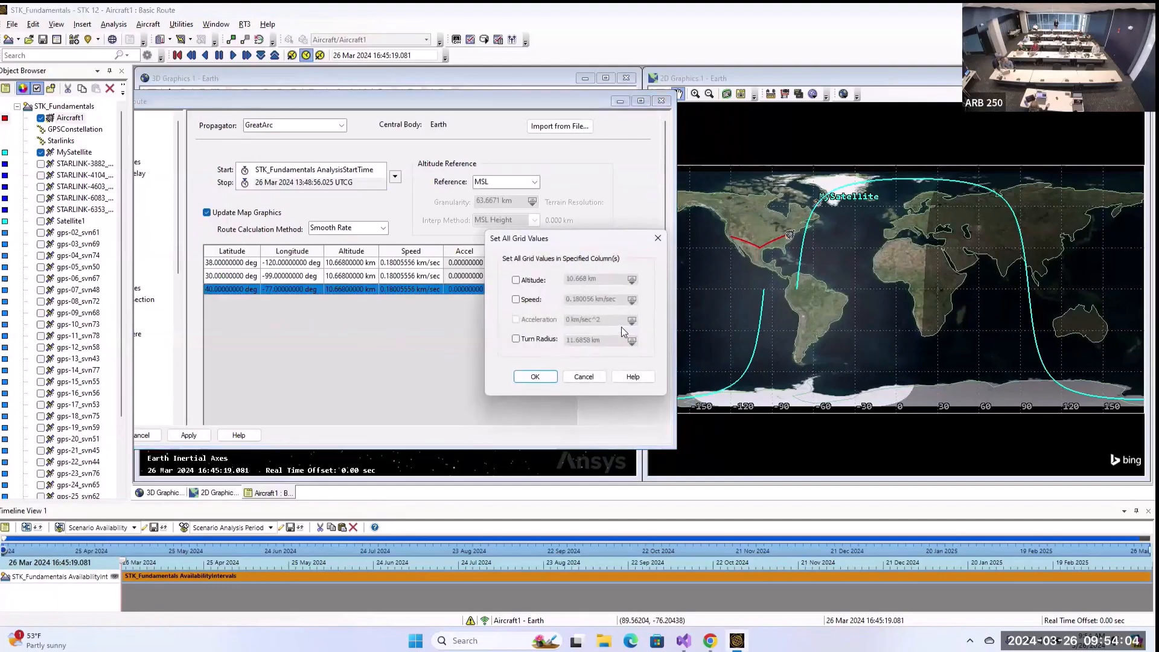
left_click(517, 281)
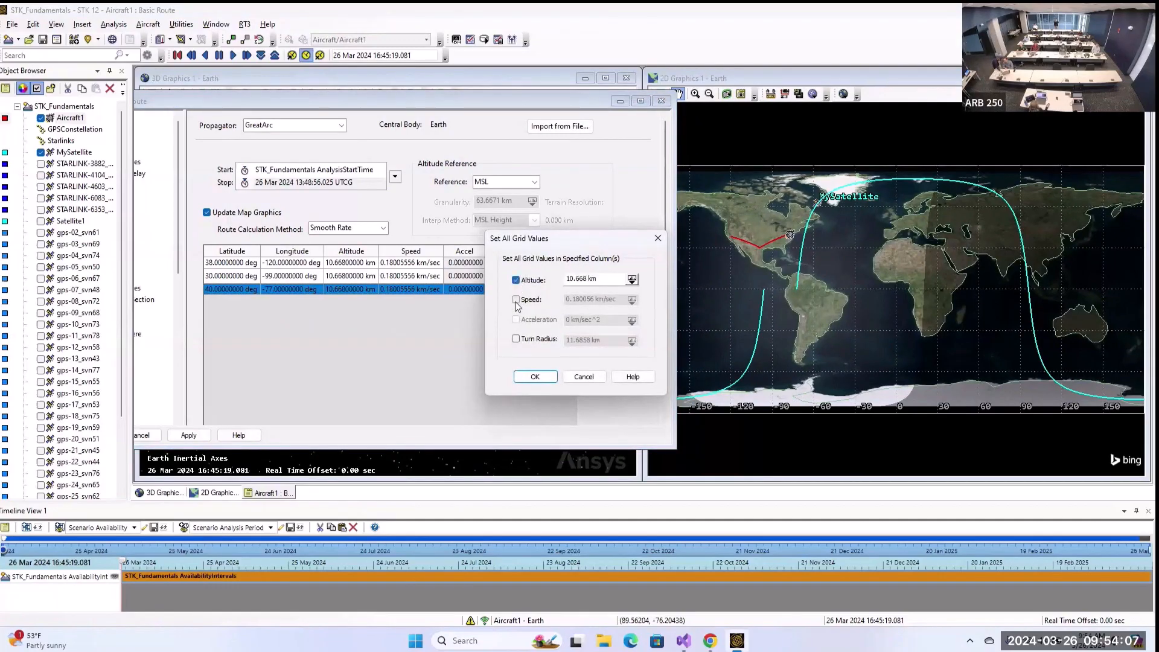
left_click(515, 299)
left_click(516, 339)
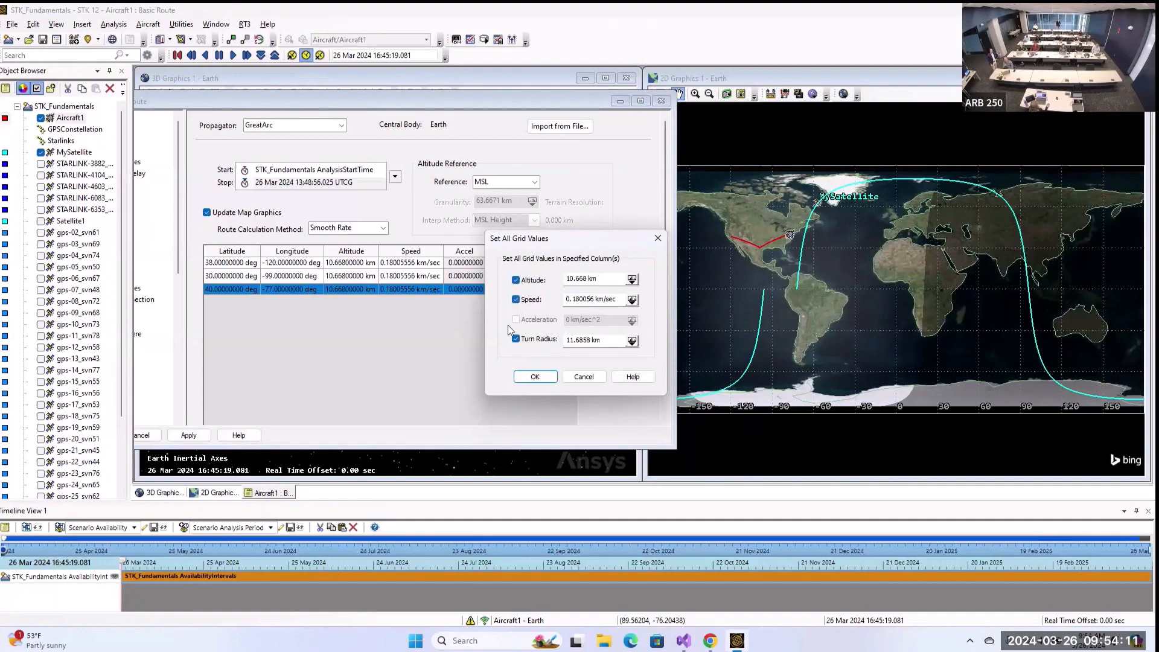
left_click_drag(609, 281, 544, 284)
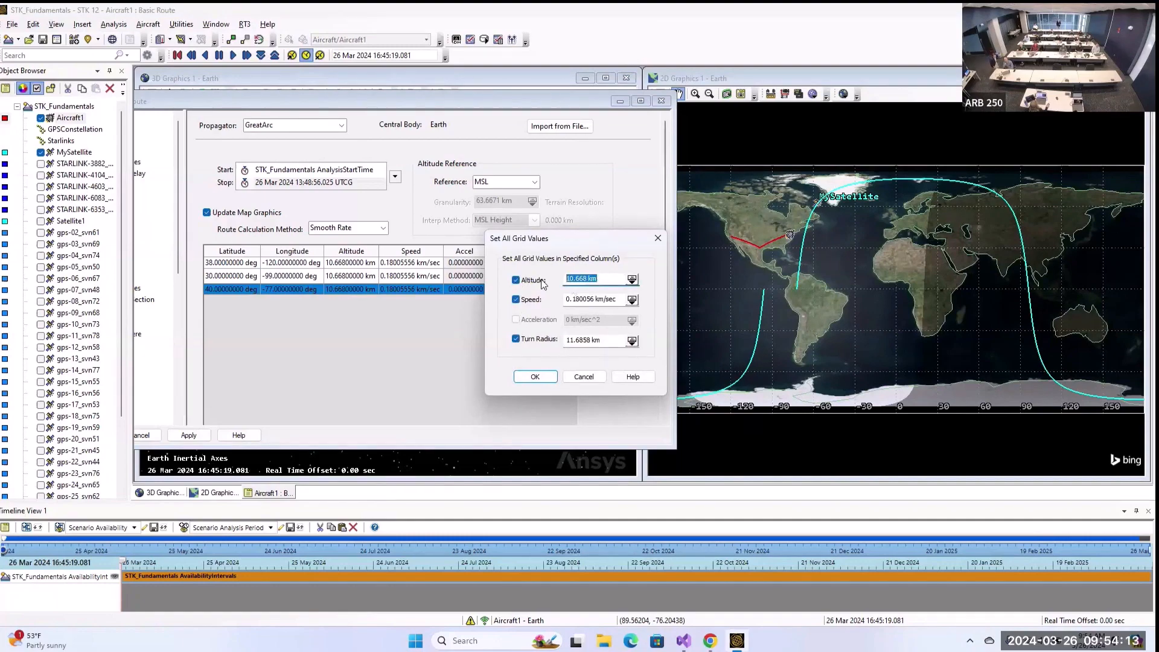
type("45000")
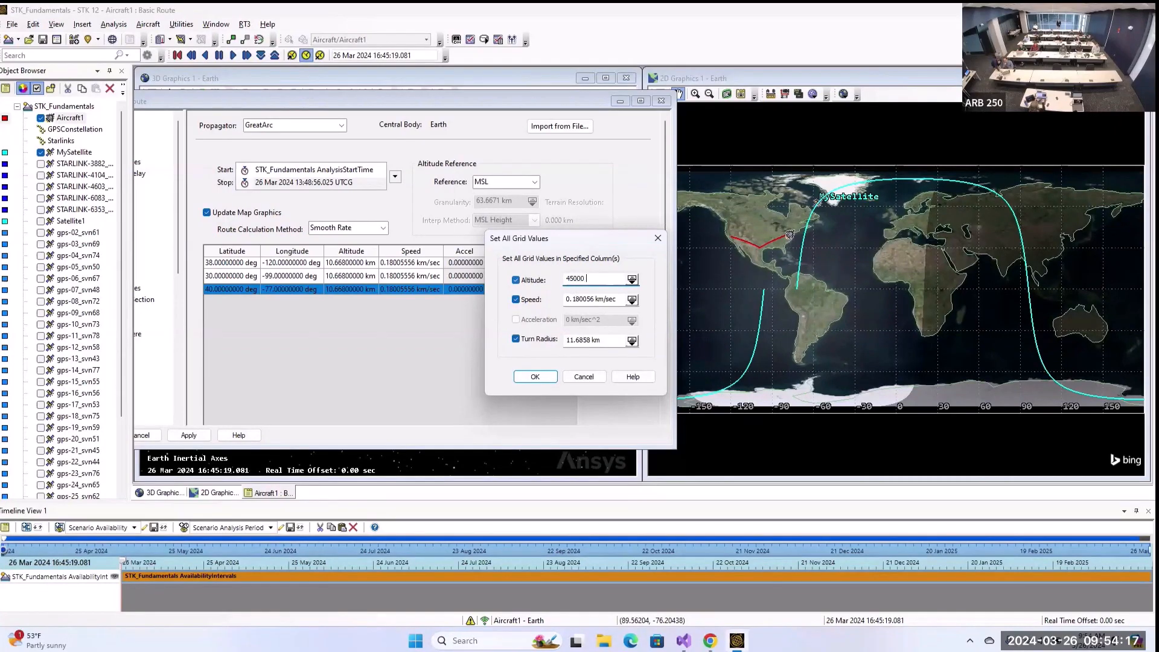
type(" ft")
- Enter 450 km/sec as the speed for all waypoints and convert its display unit to nm/sec
left_click_drag(617, 300, 558, 302)
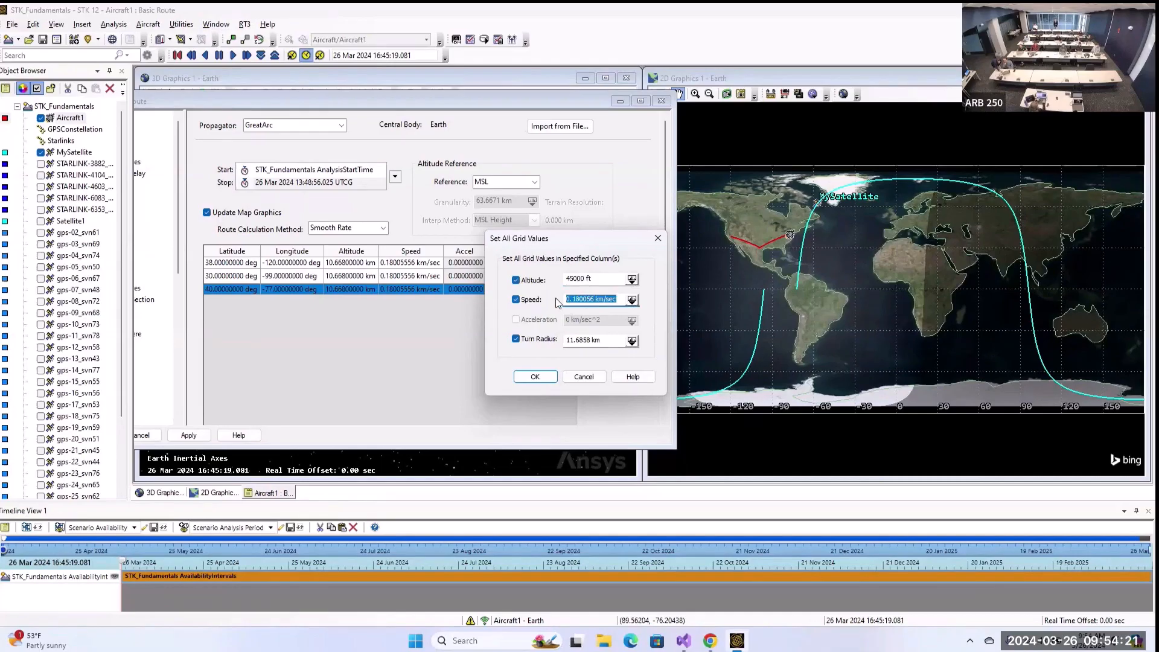
type("450 m")
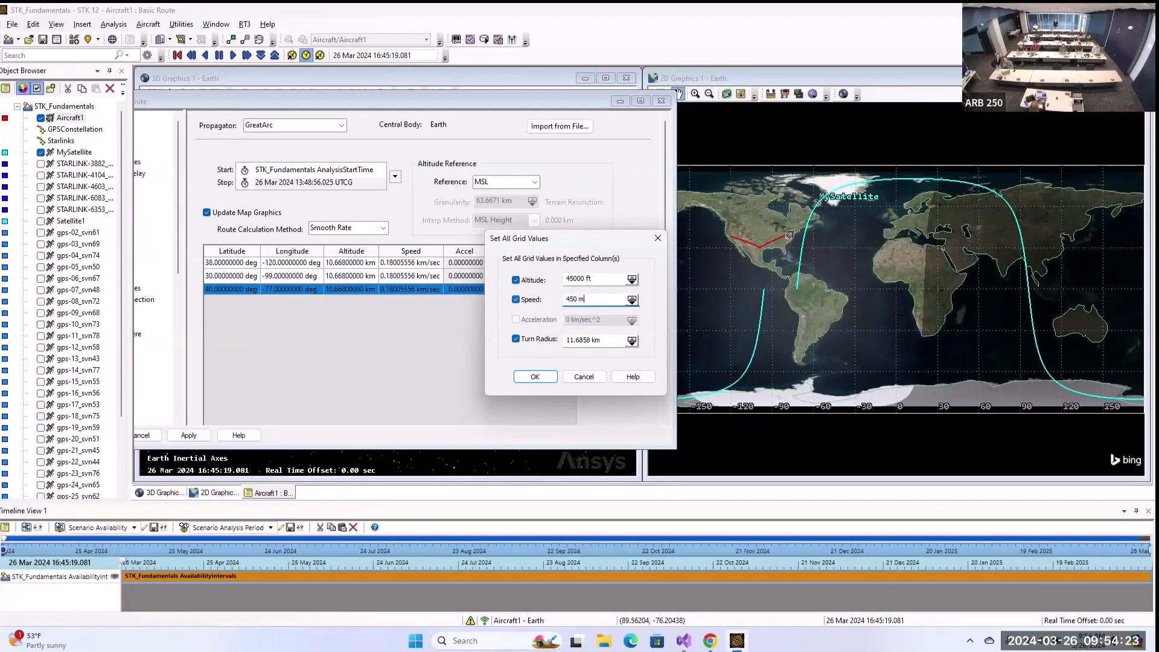
type("i")
key("BackSpace")
key("BackSpace")
key("BackSpace")
type("mi")
key("BackSpace")
key("BackSpace")
type("nm")
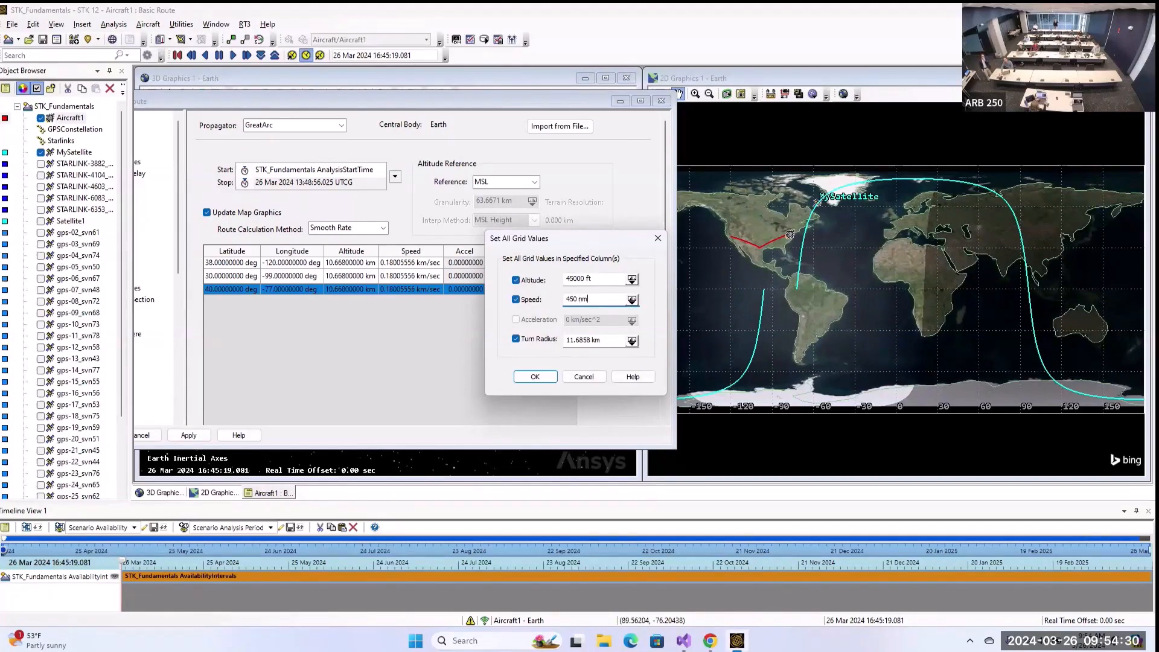
key("BackSpace")
key("BackSpace")
left_click(631, 300)
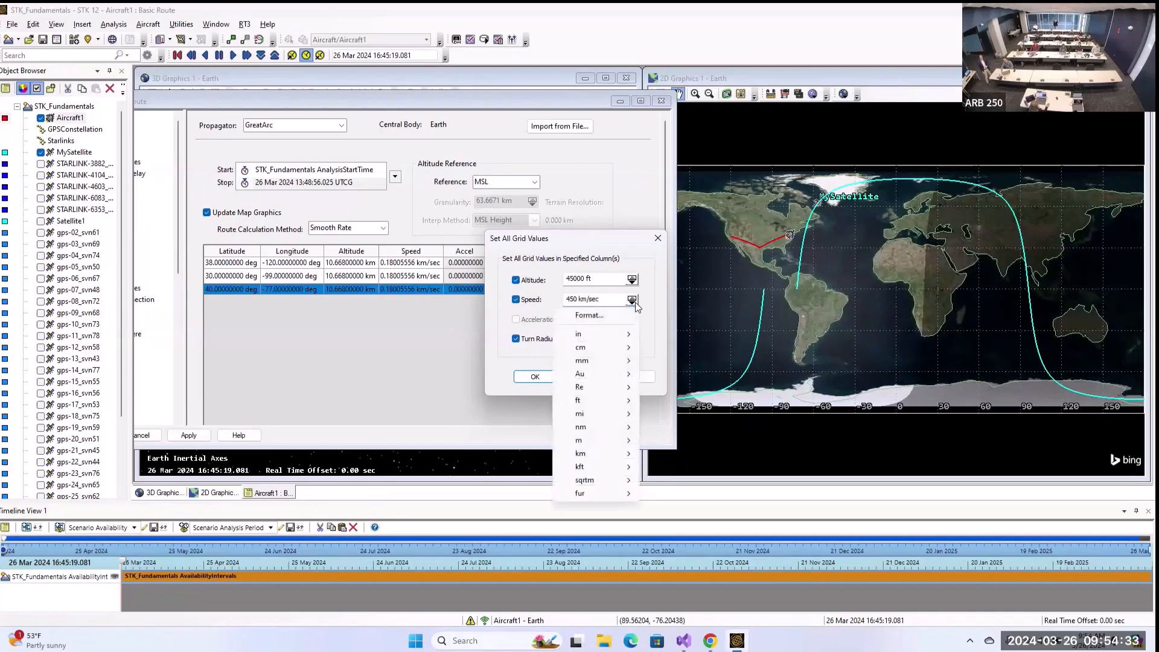
mouse_move(620, 436)
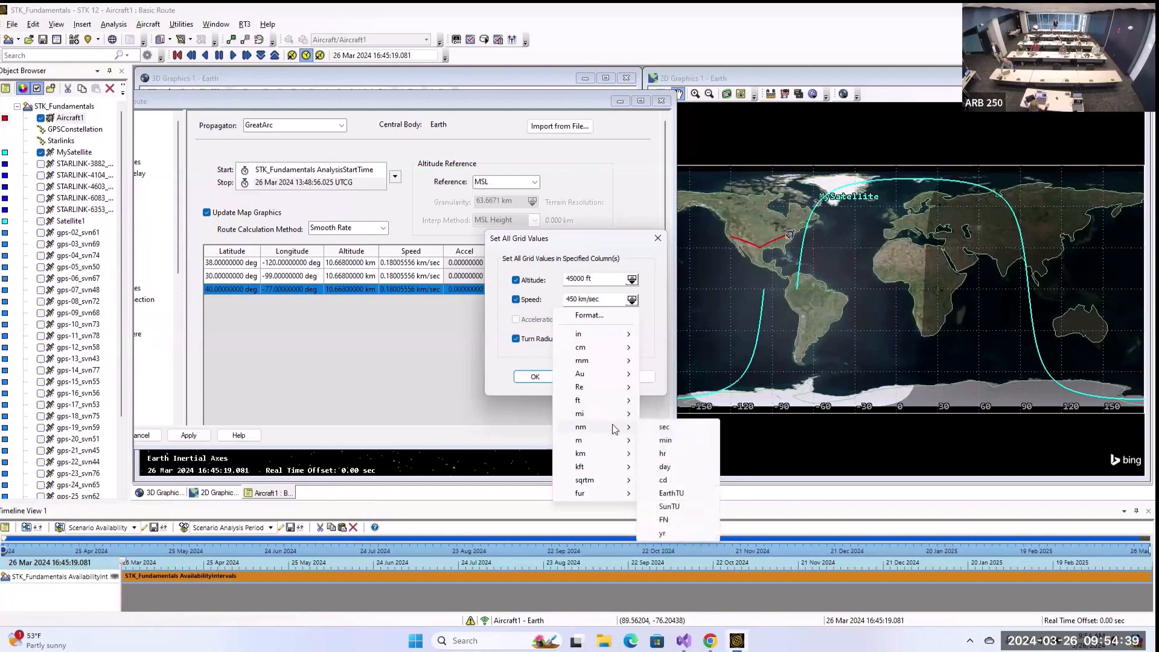
left_click(663, 427)
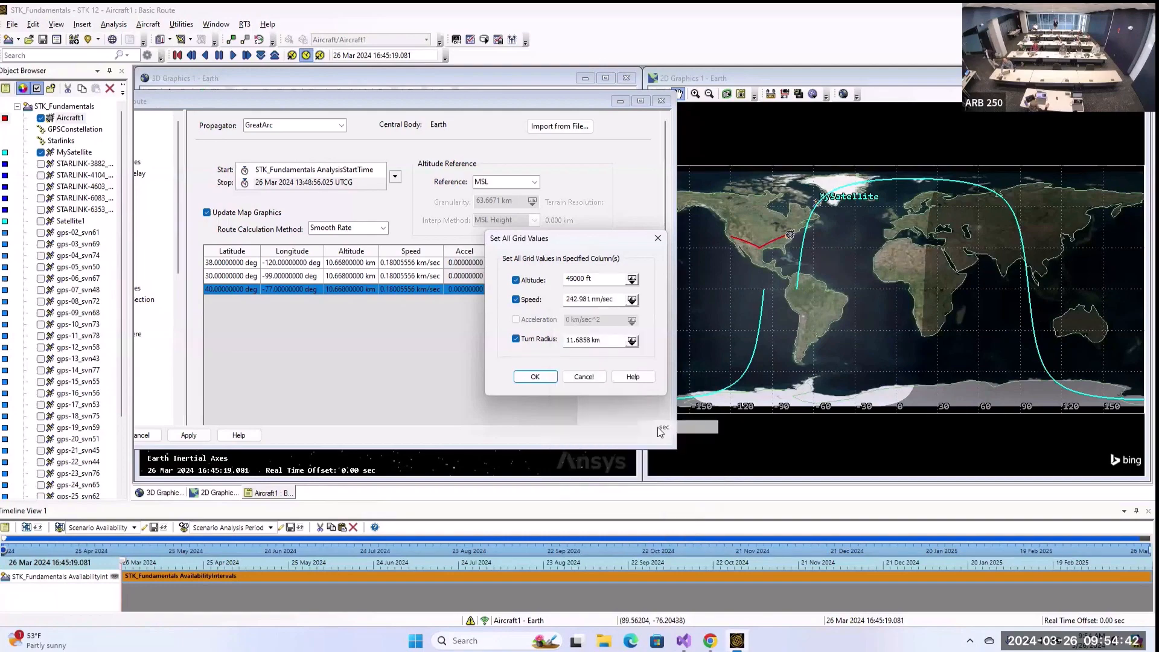
- Set the turn radius to 3 km and apply the altitude, speed and turn radius to all waypoints
left_click(580, 340)
triple_click(579, 340)
type("3")
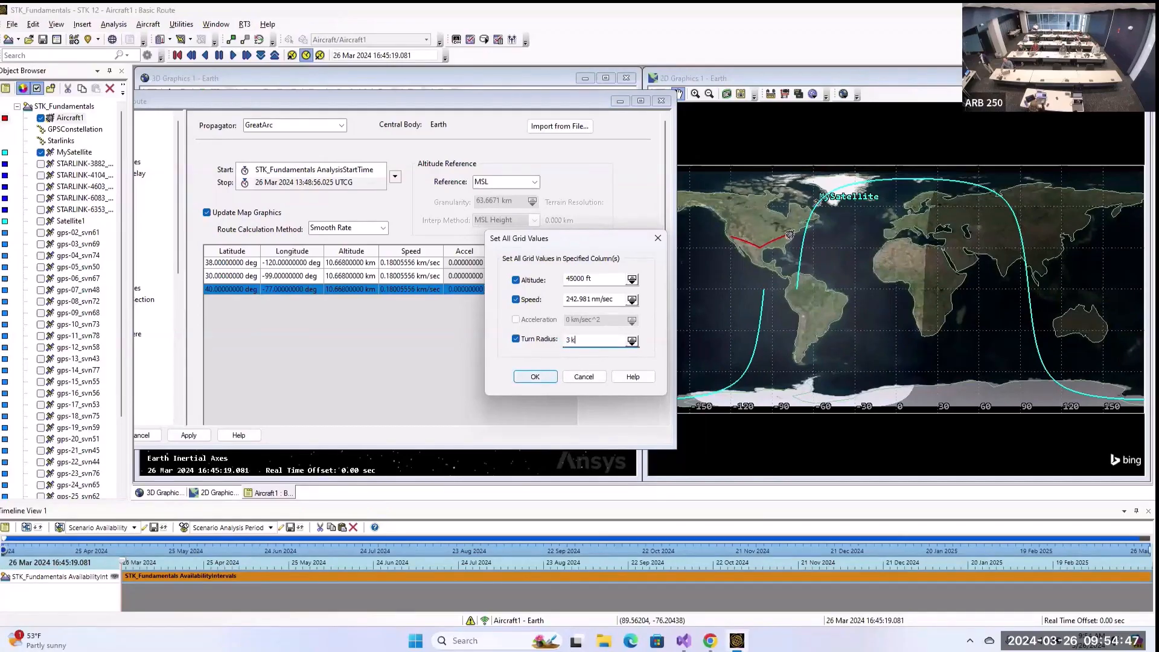
left_click(532, 376)
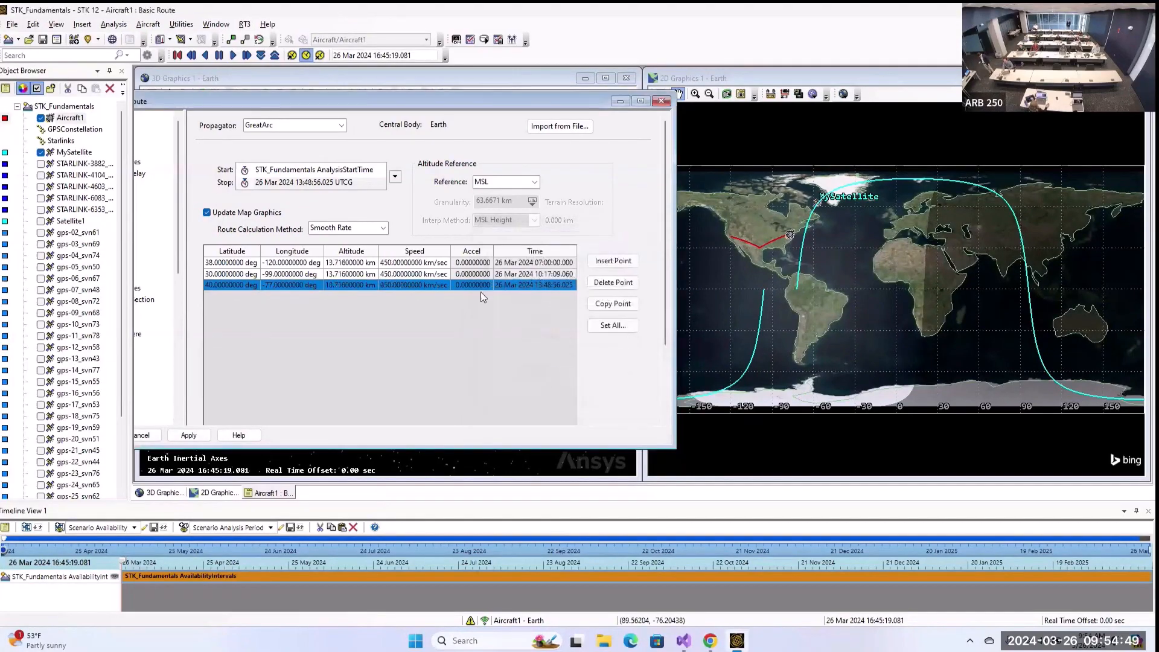
- Set the first waypoint's altitude to 10000 ft
left_click(355, 264)
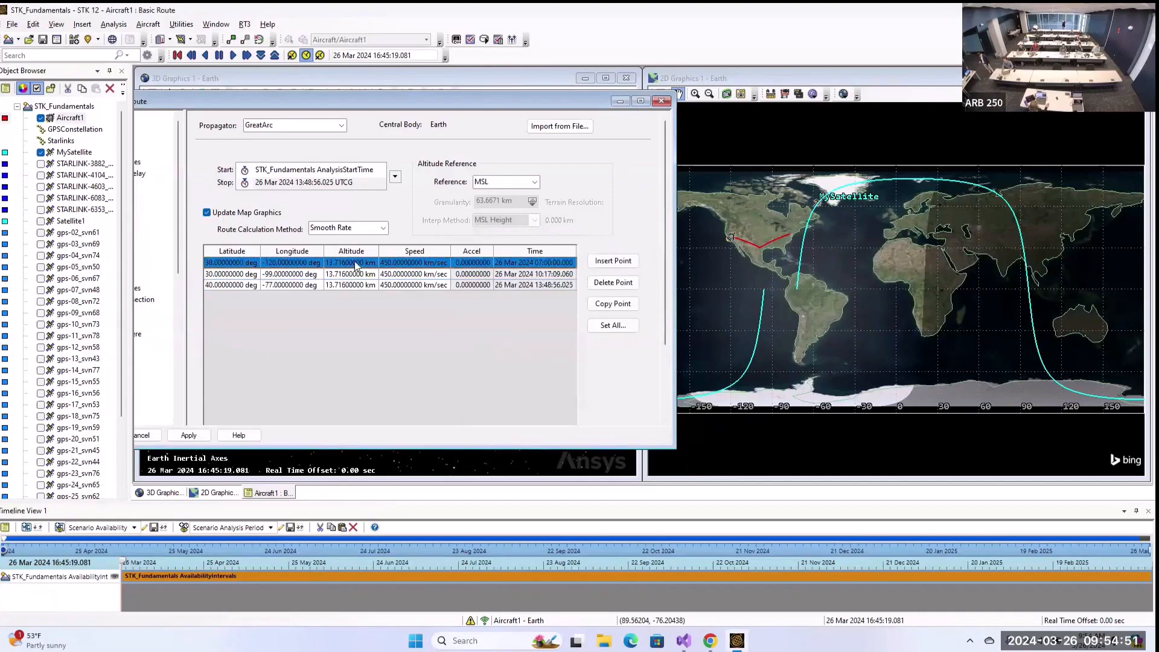
left_click(355, 263)
left_click_drag(372, 262, 325, 266)
type("10000")
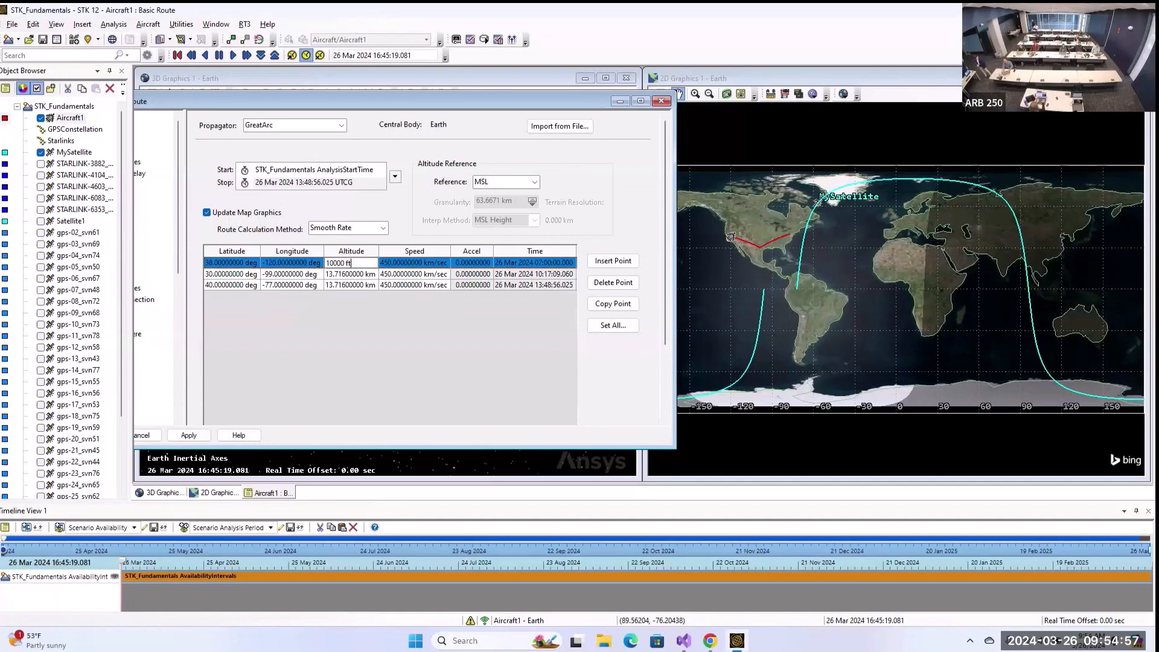
key("Return")
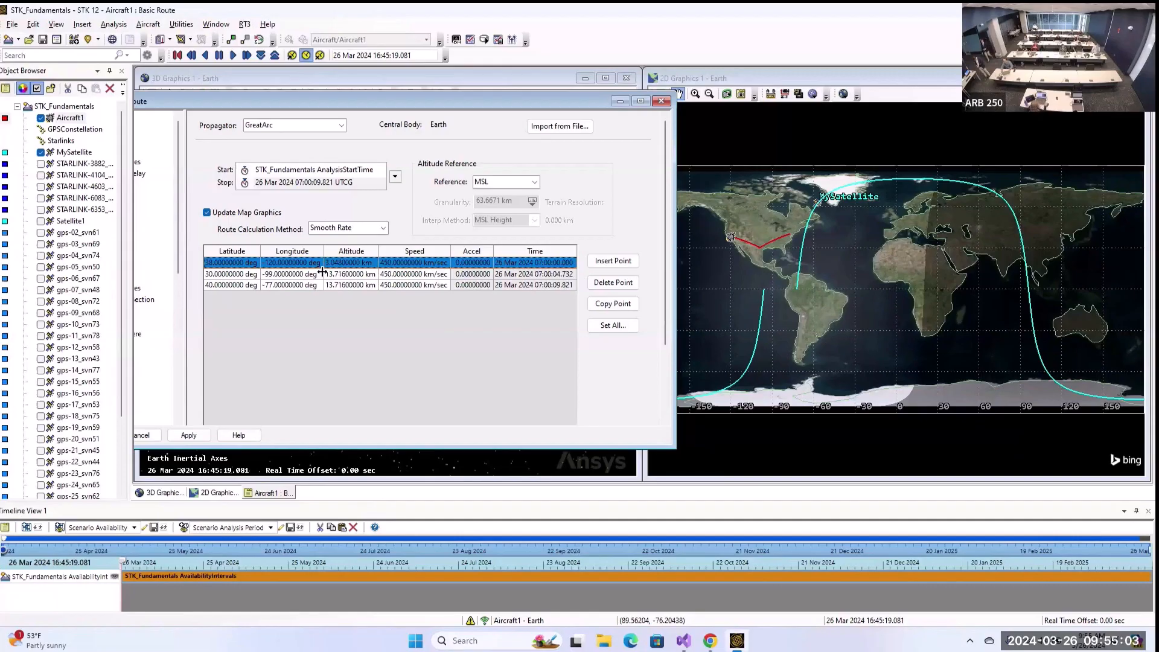
- Set the altitude of all waypoints to 45000 ft
left_click(351, 263)
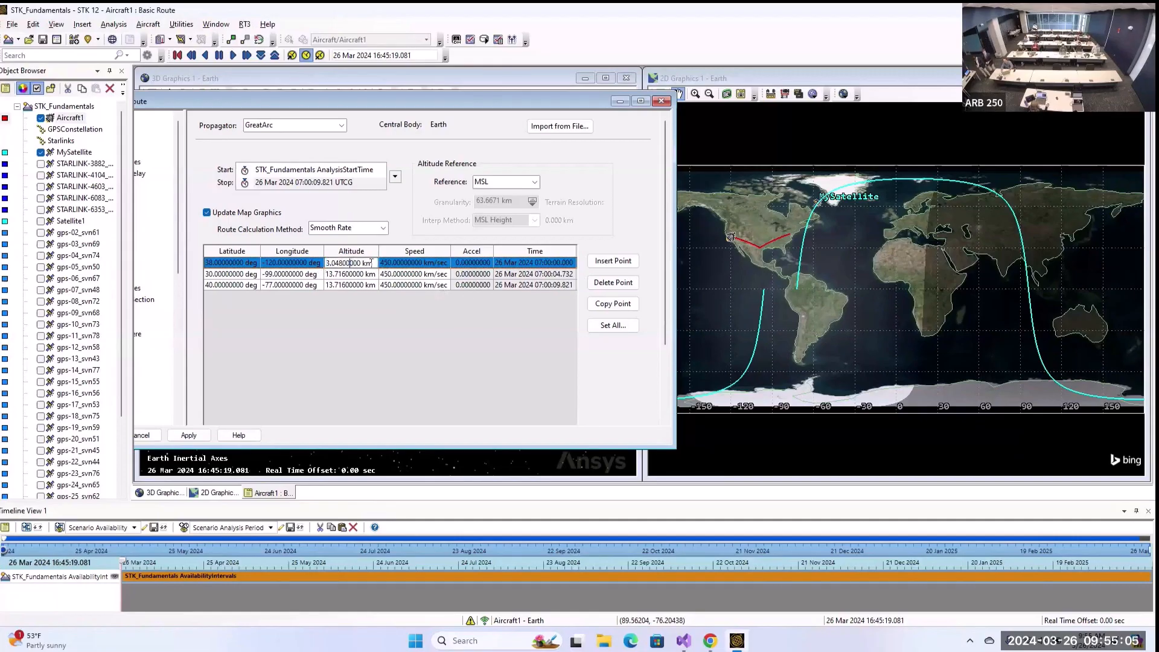
left_click_drag(371, 263, 324, 264)
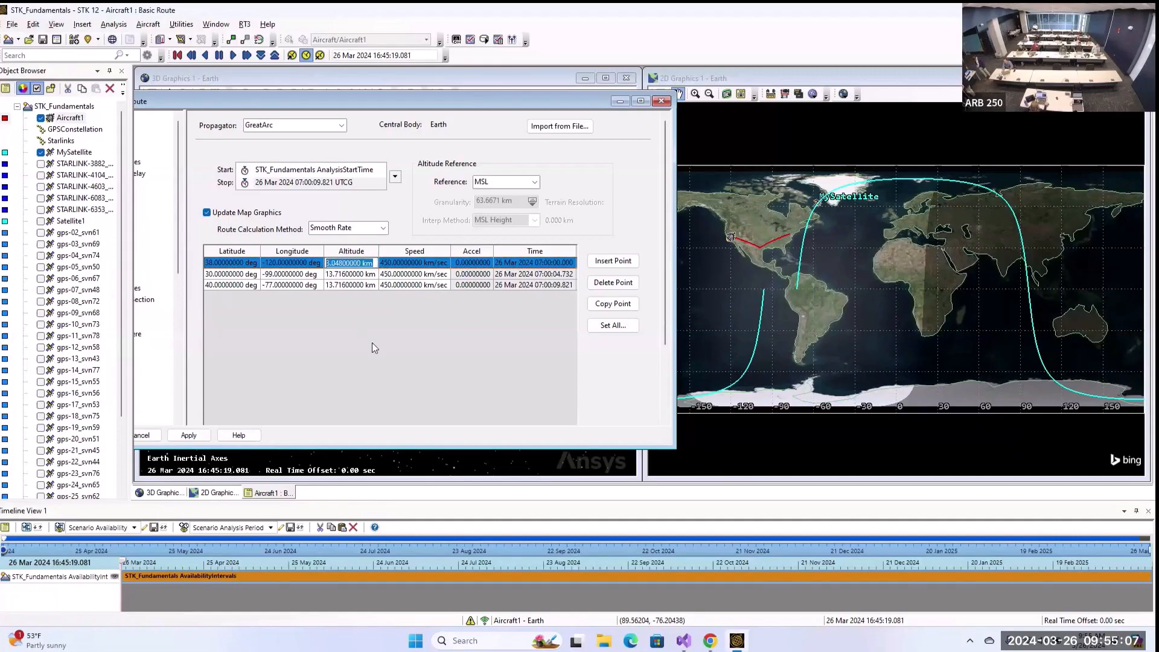
left_click(611, 326)
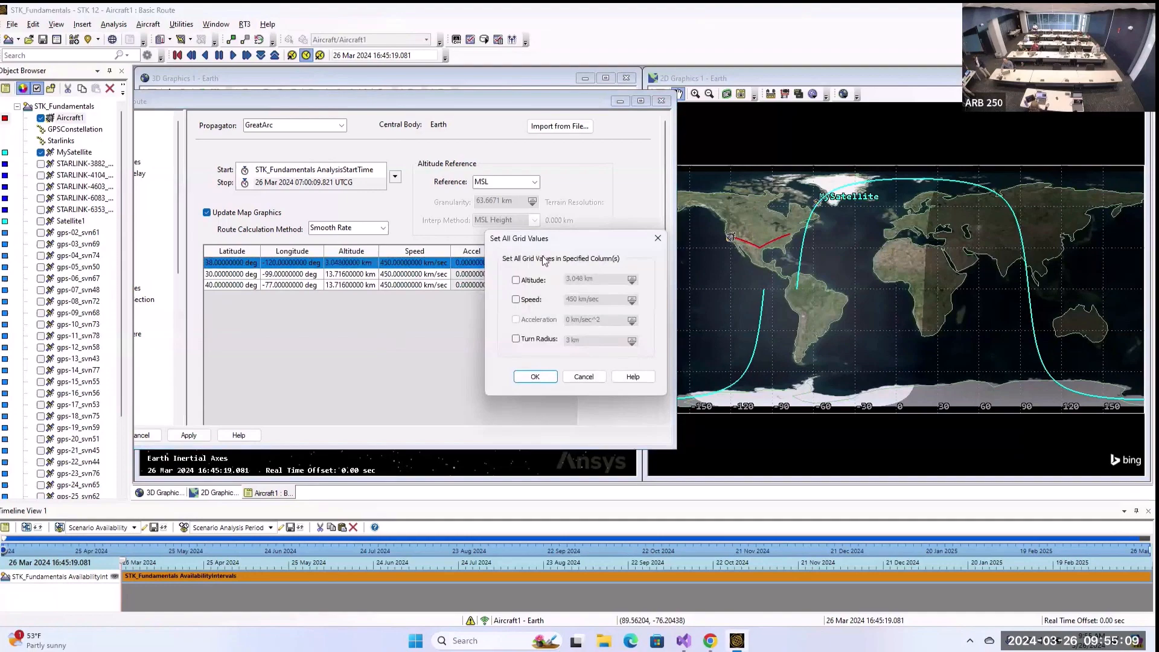
left_click(516, 280)
type("45000 f")
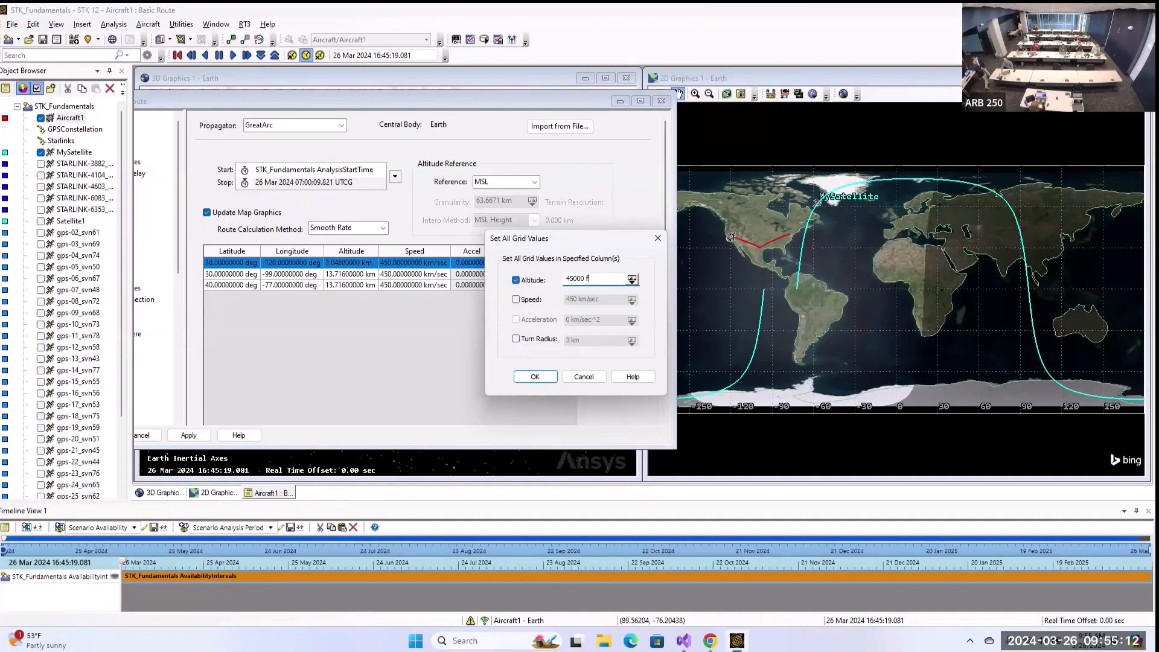
key("Return")
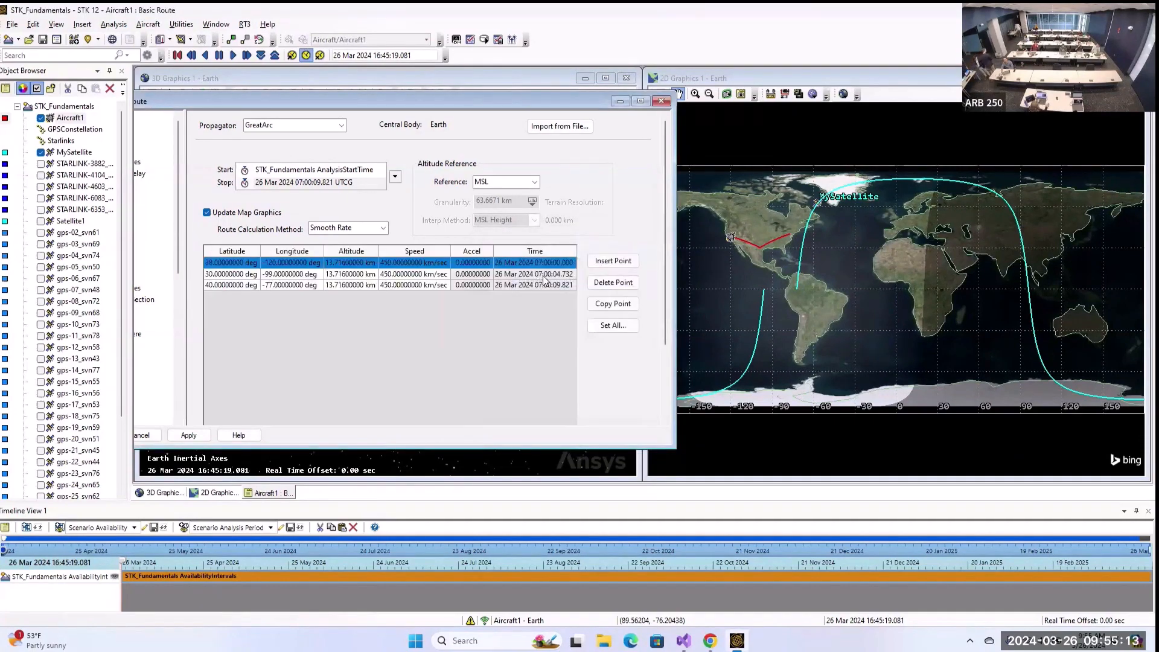
- Set the speed of all waypoints to 450 mi/hr and apply the route changes
left_click(613, 326)
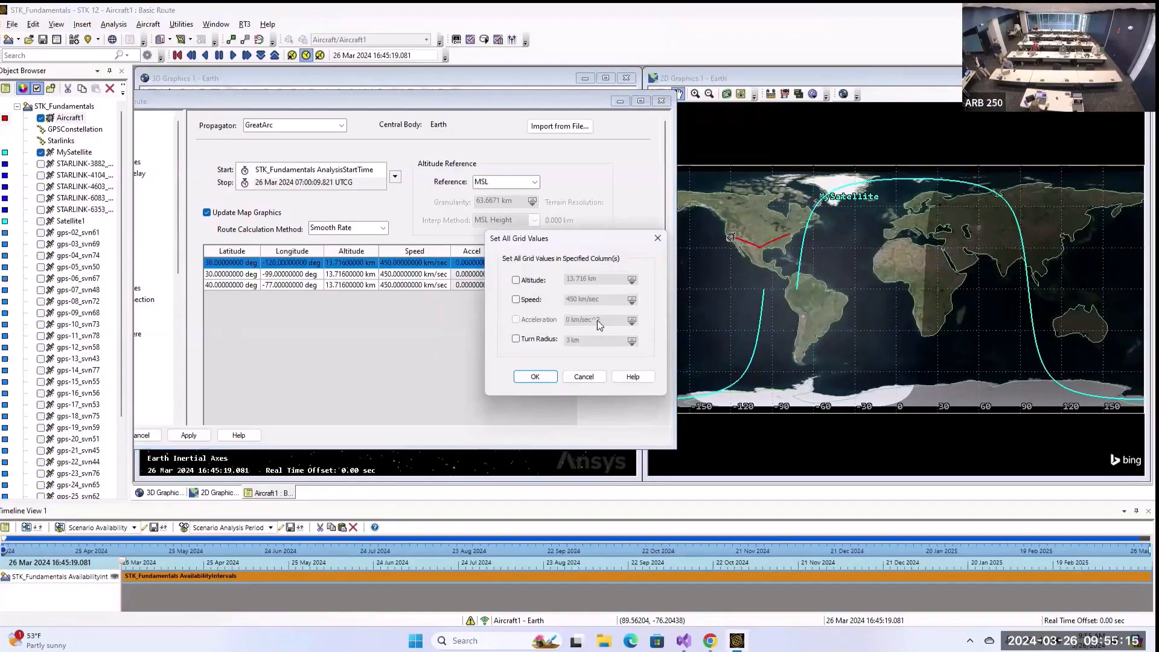
left_click(516, 300)
left_click_drag(601, 300, 580, 304)
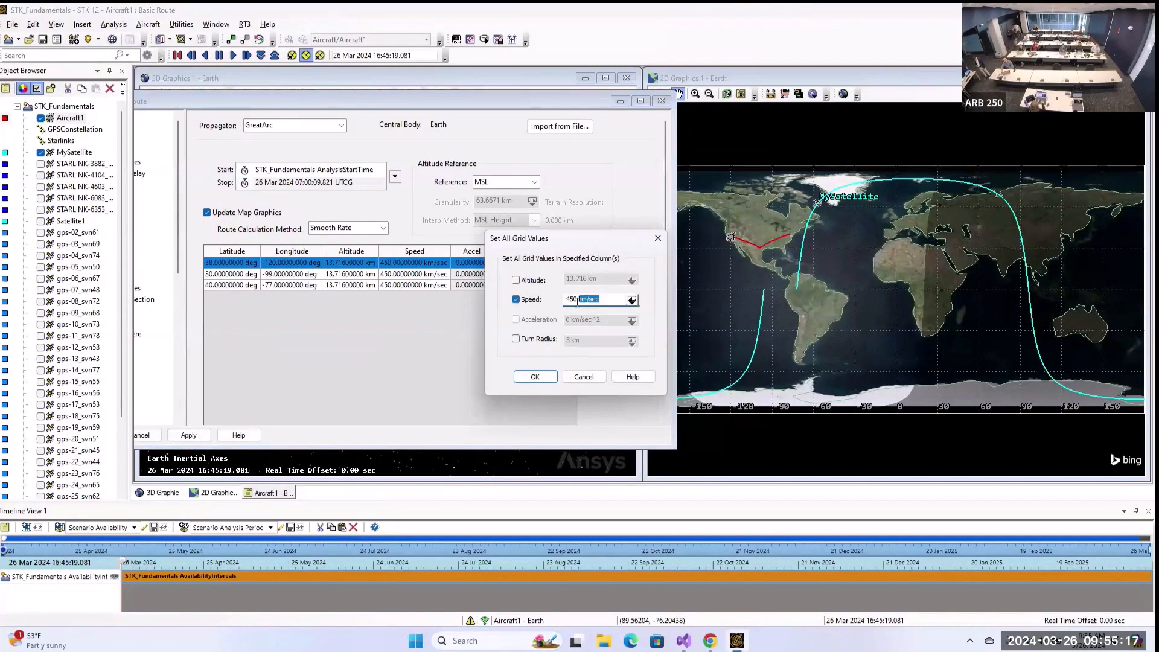
type("mi")
left_click(535, 377)
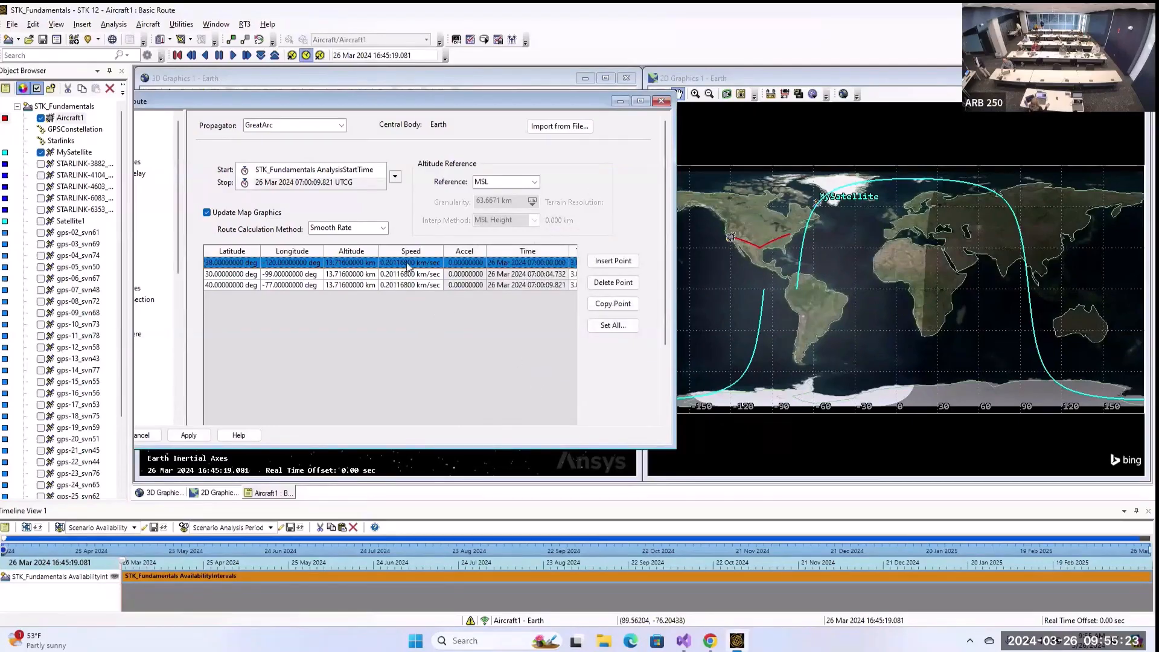
left_click_drag(365, 101, 521, 101)
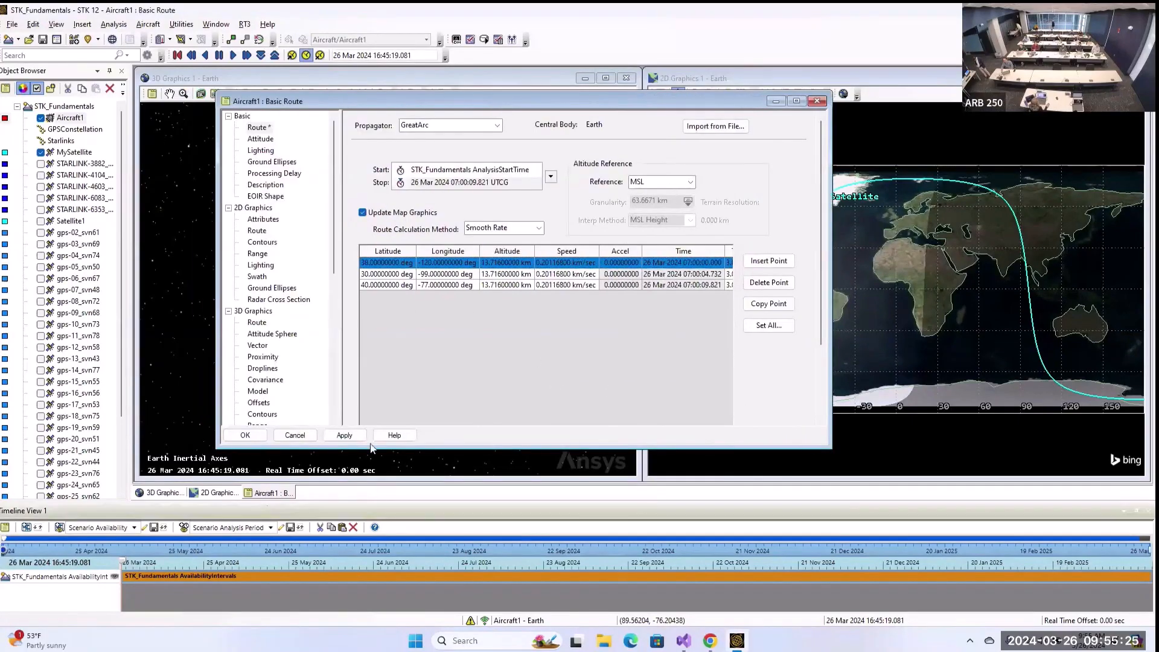
left_click(344, 435)
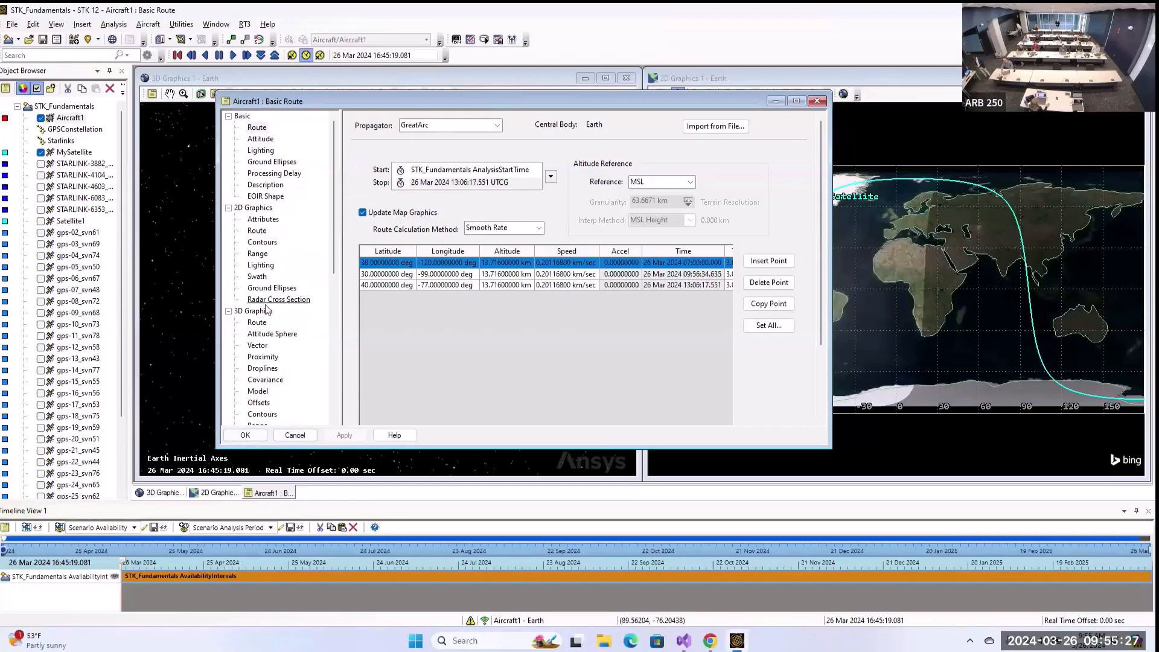
- Uncover the 3D view and zoom it to the aircraft
left_click_drag(503, 104, 917, 94)
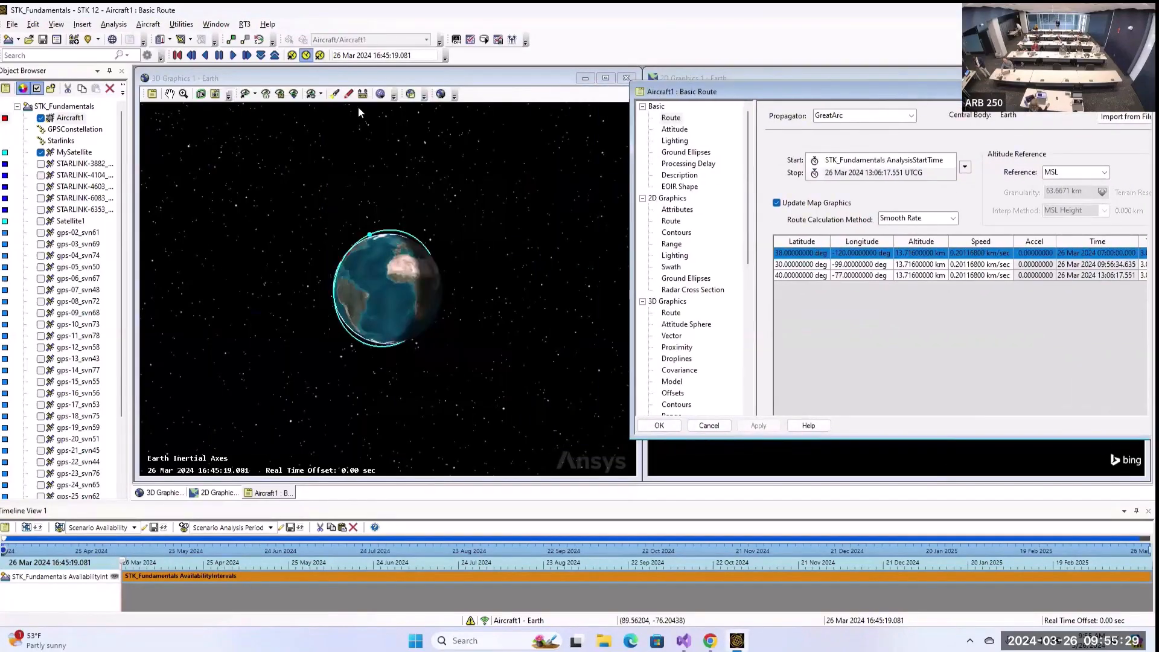
left_click(74, 119)
right_click(77, 124)
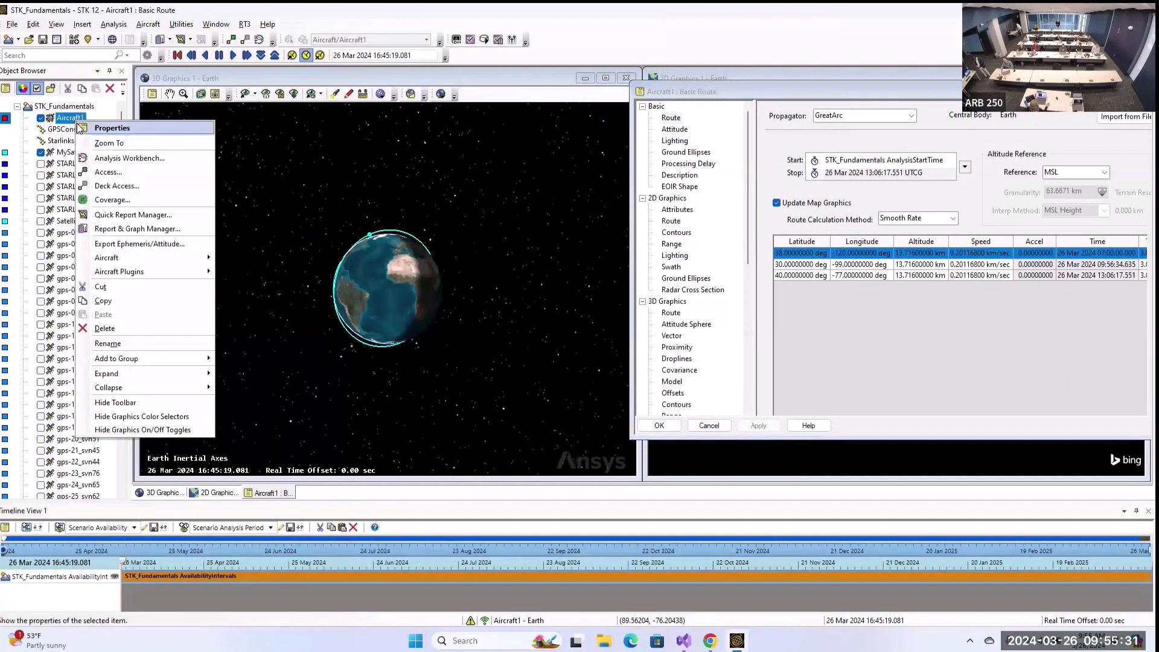
left_click(130, 154)
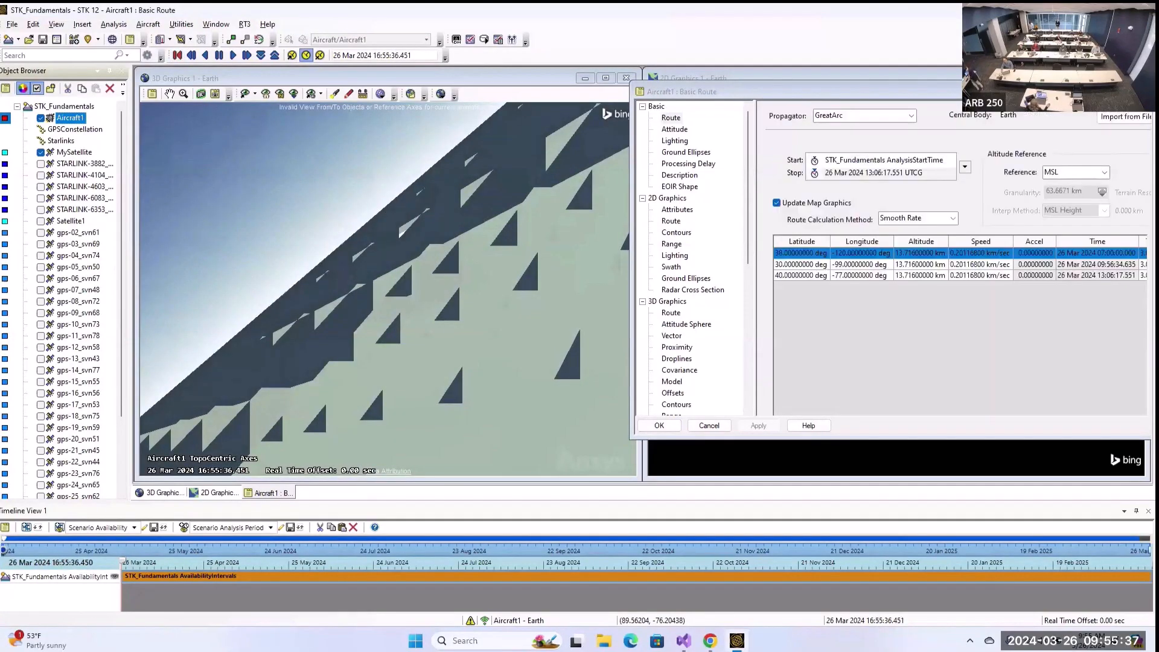
- Try to set the speed of all waypoints to 450 nm/hr, then apply the change and close the aircraft's properties
left_click_drag(996, 92, 617, 122)
left_click(805, 344)
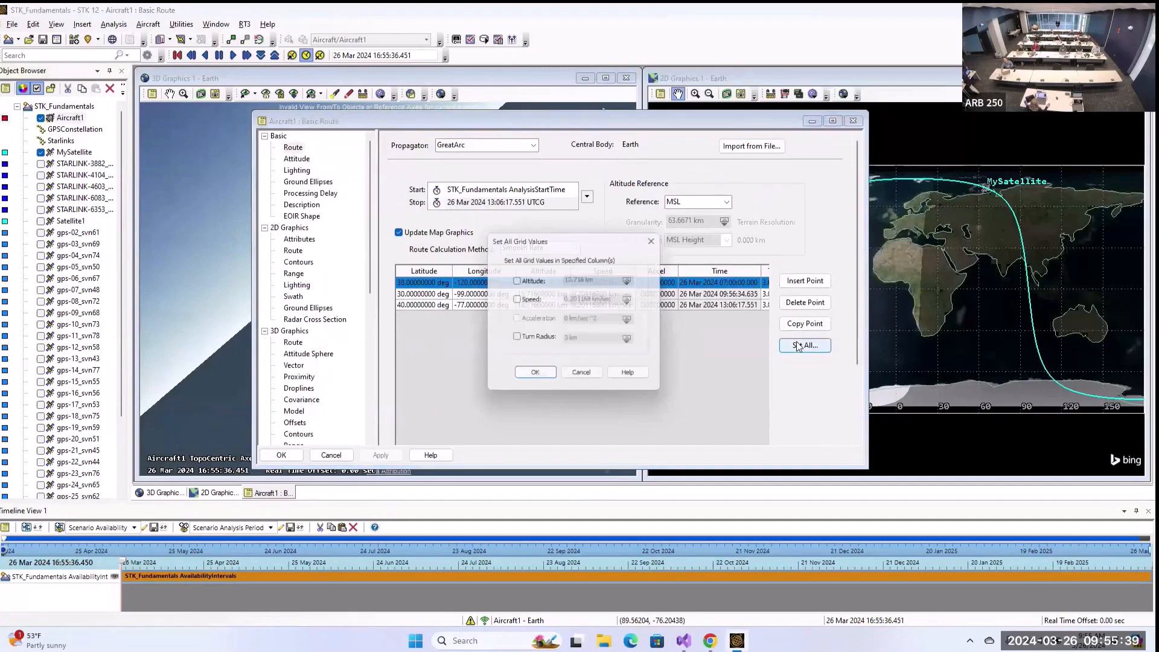
left_click(517, 299)
triple_click(618, 298)
type("450")
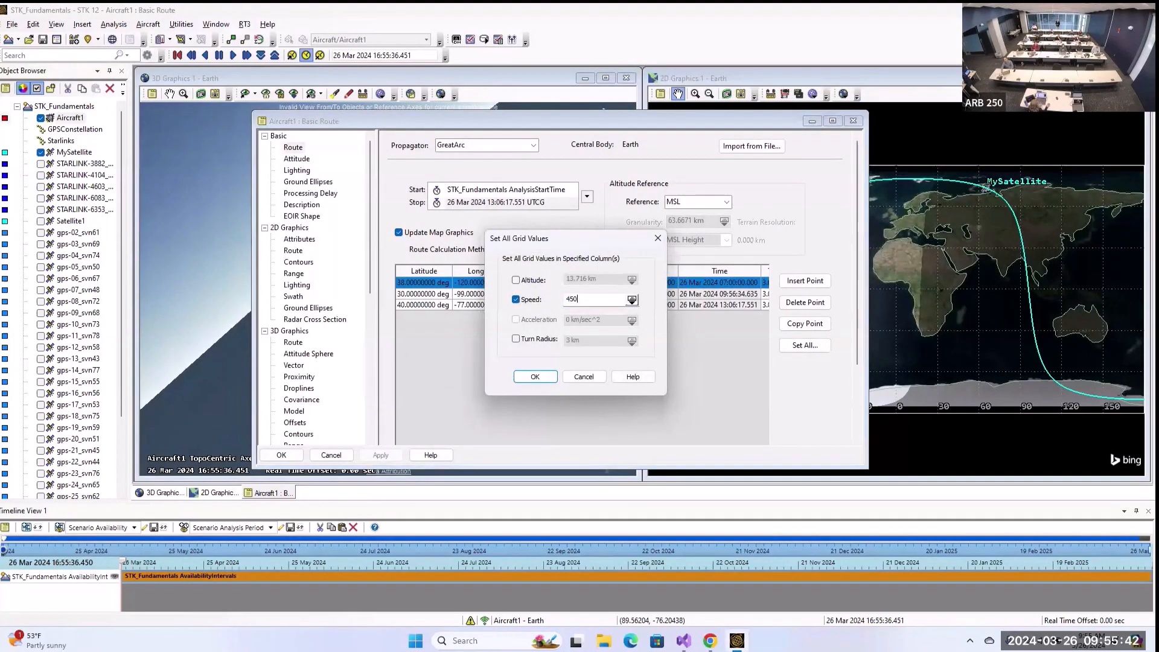
left_click(632, 300)
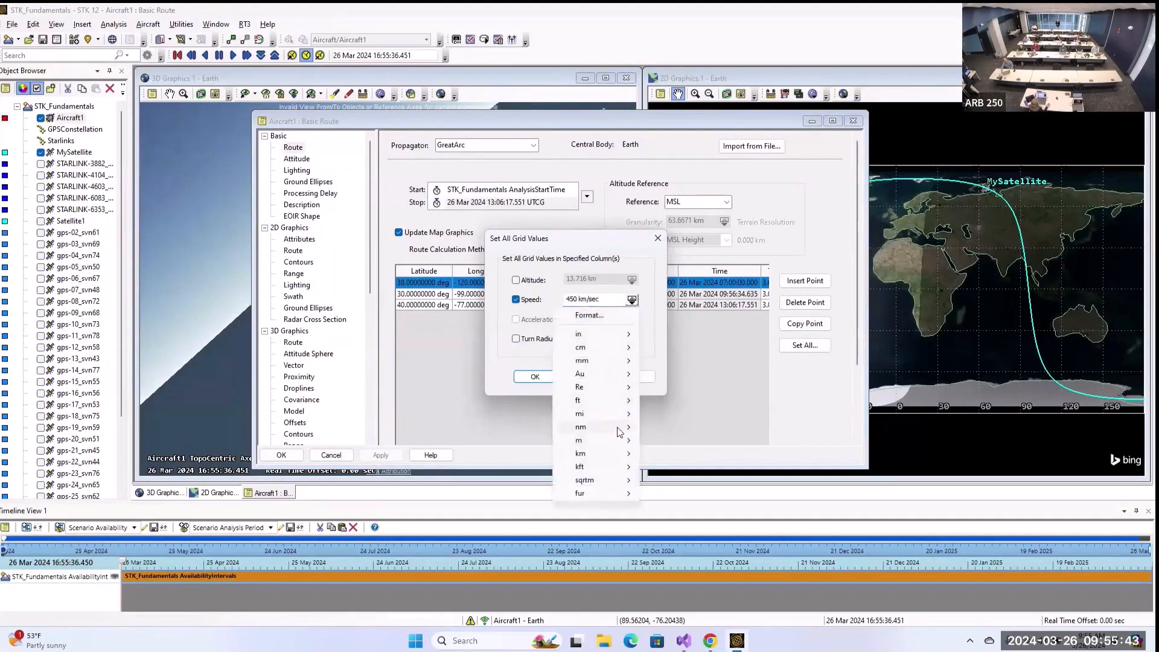
mouse_move(615, 434)
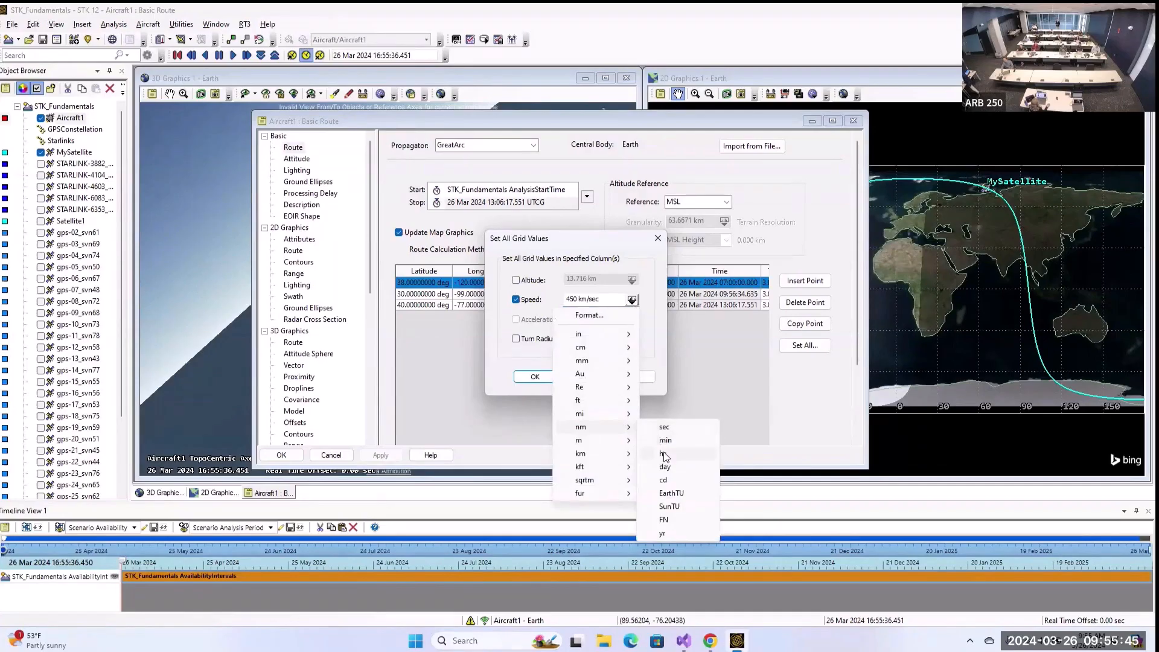
left_click(664, 454)
left_click(535, 377)
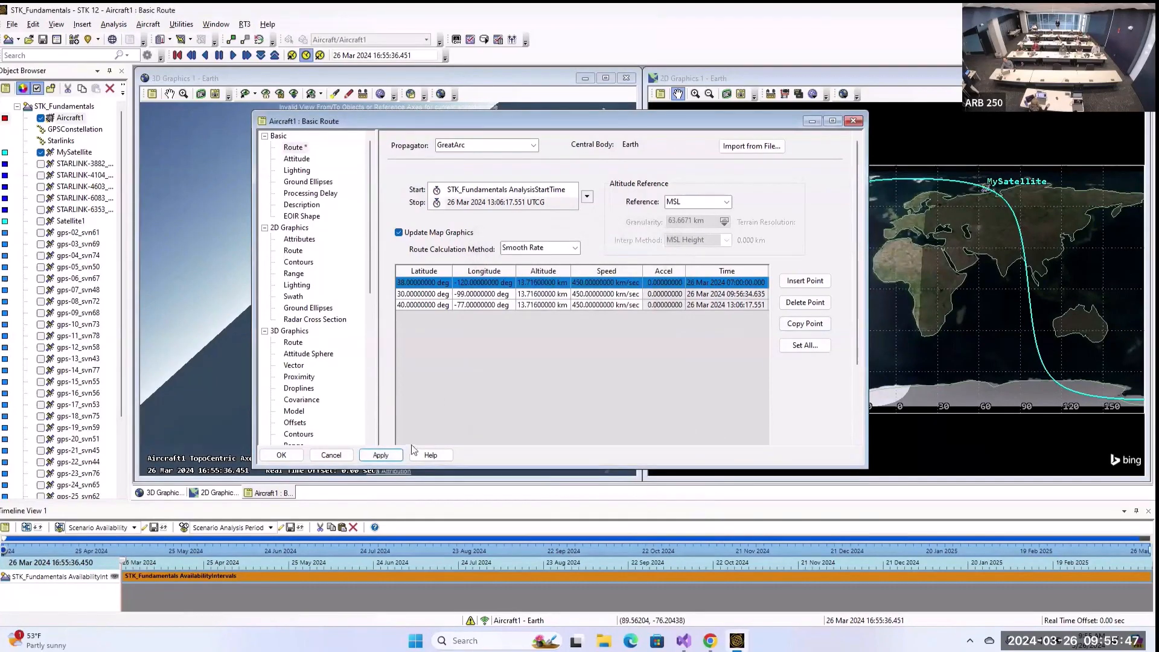
left_click(386, 455)
left_click(282, 455)
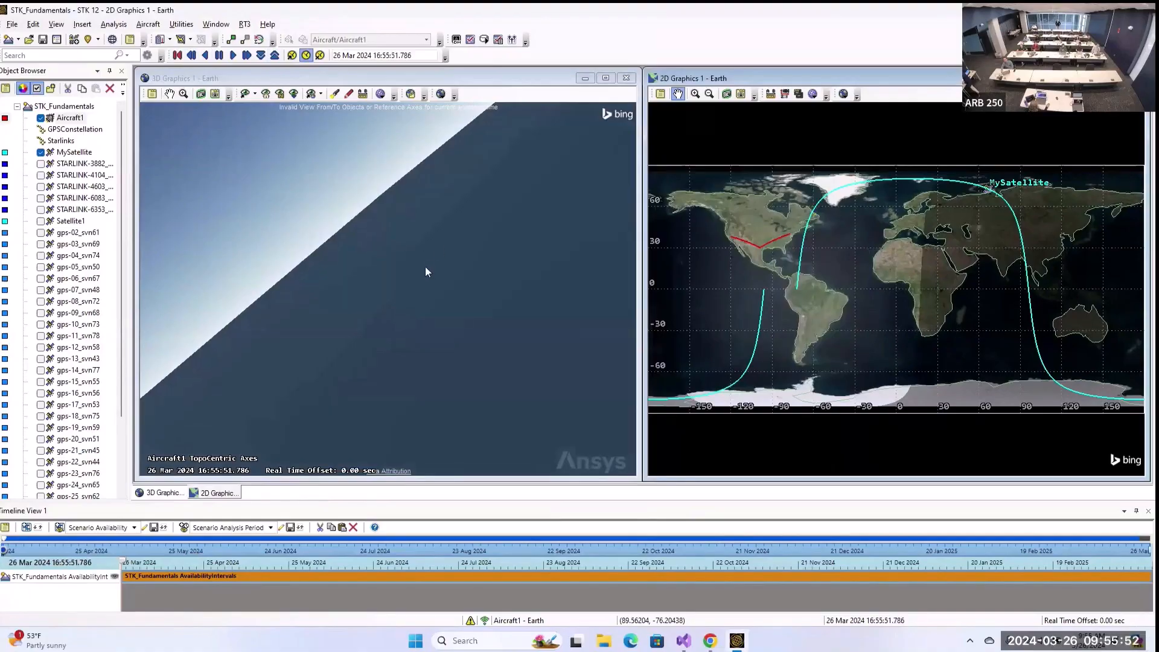
- Look around from the aircraft in the 3D view and play the scenario animation
left_click_drag(427, 272, 247, 94)
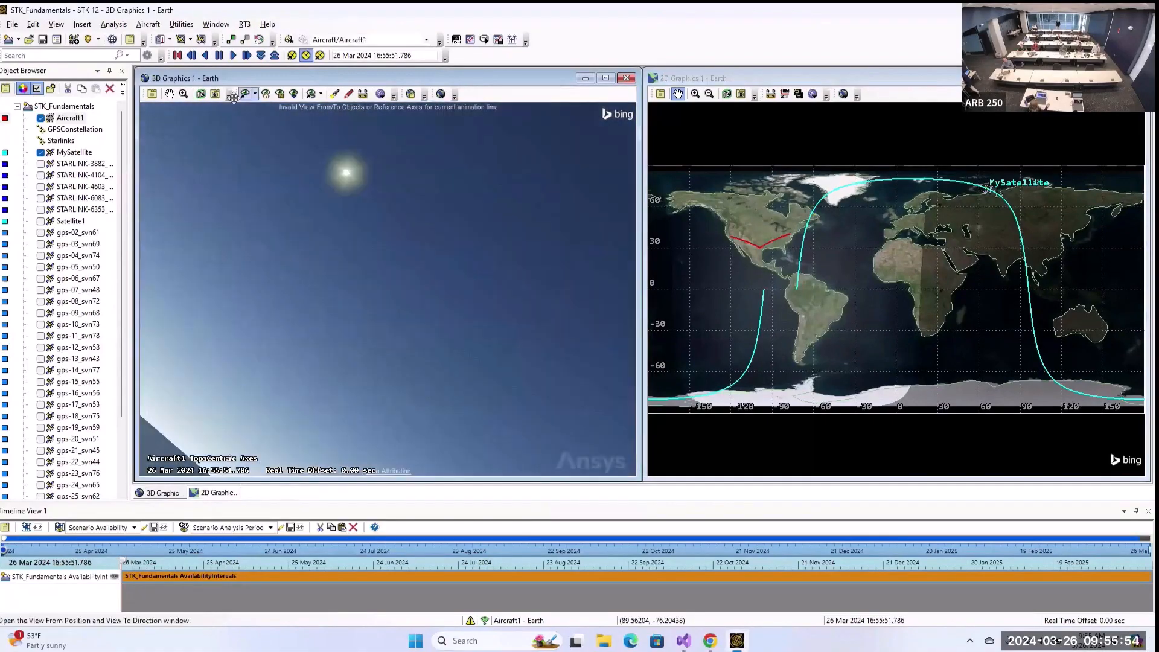
left_click(233, 55)
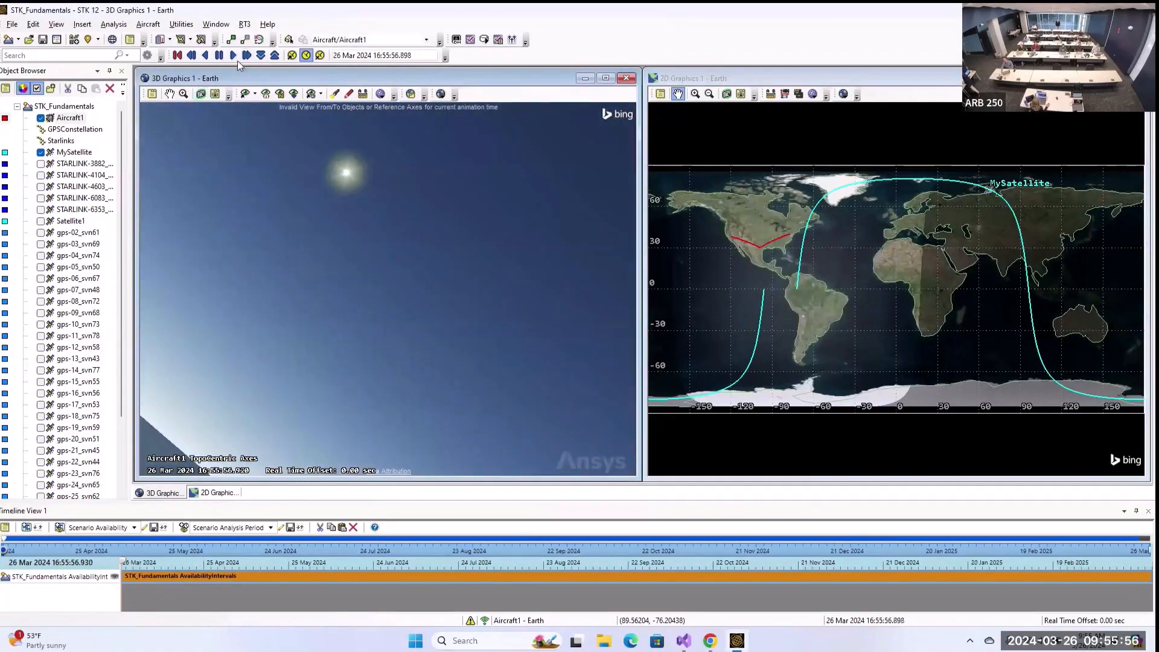
- Reopen the aircraft's properties, set the speed of all waypoints to 450 mi/hr and apply it
double_click(70, 118)
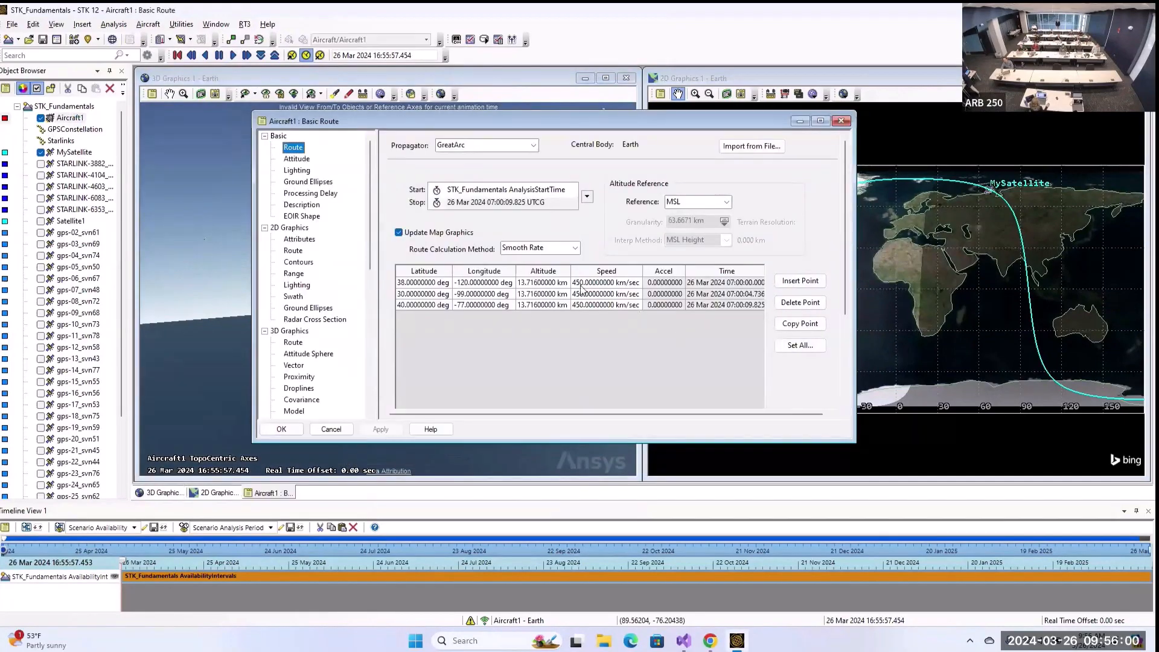
left_click(582, 285)
left_click(800, 345)
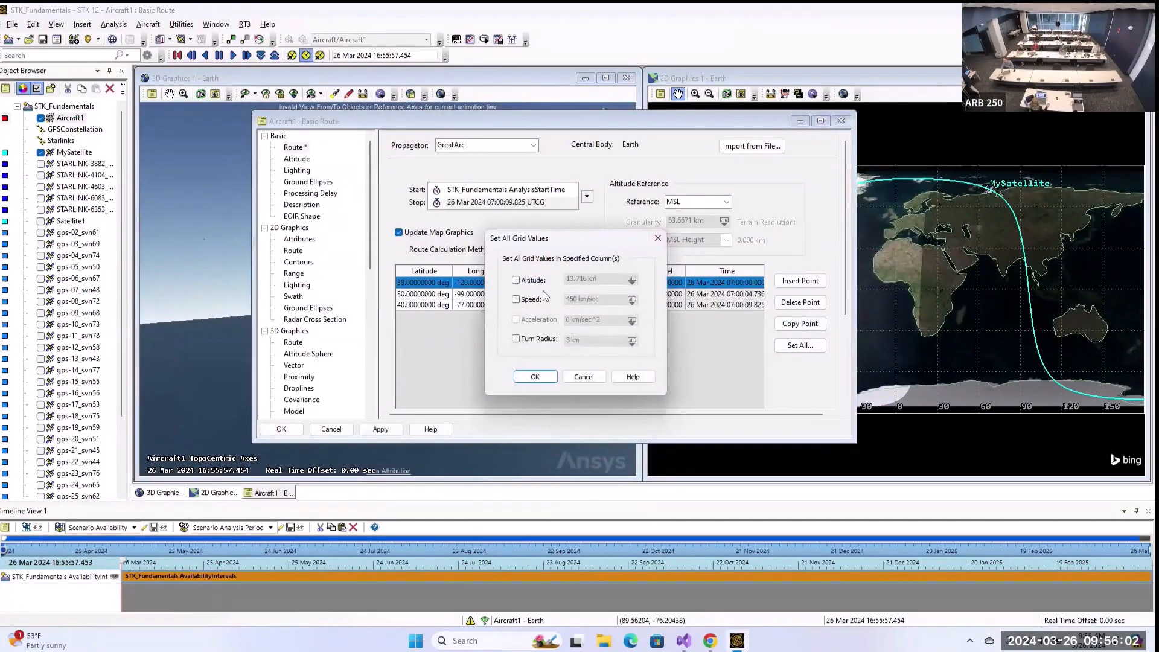
left_click(527, 300)
type("45")
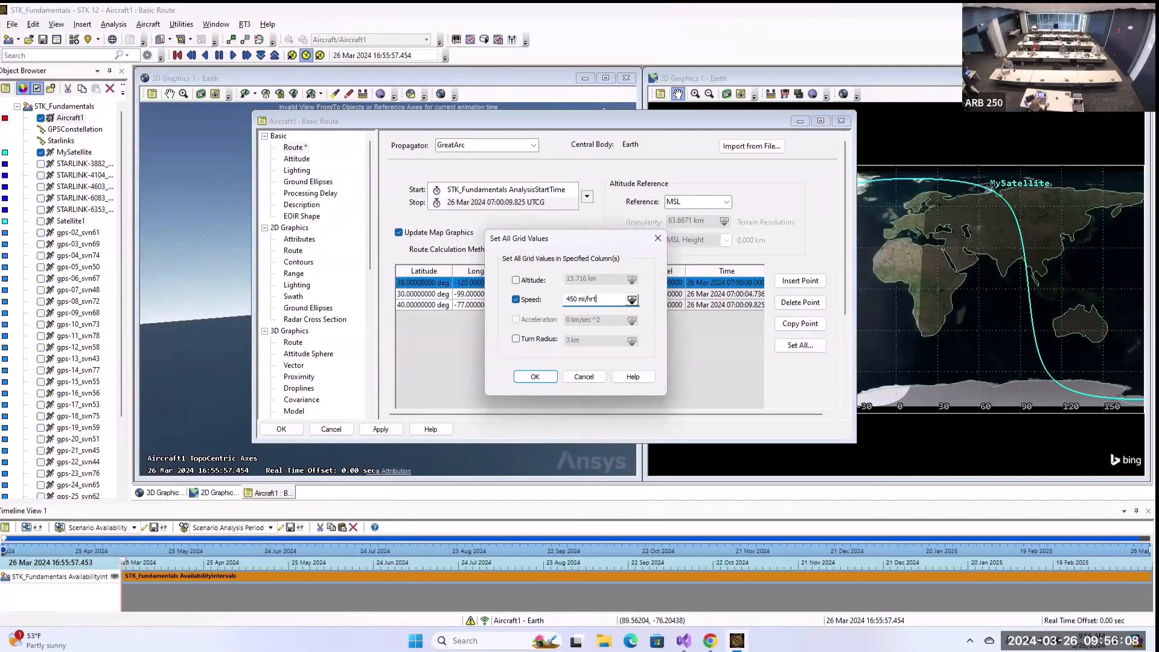
left_click(545, 377)
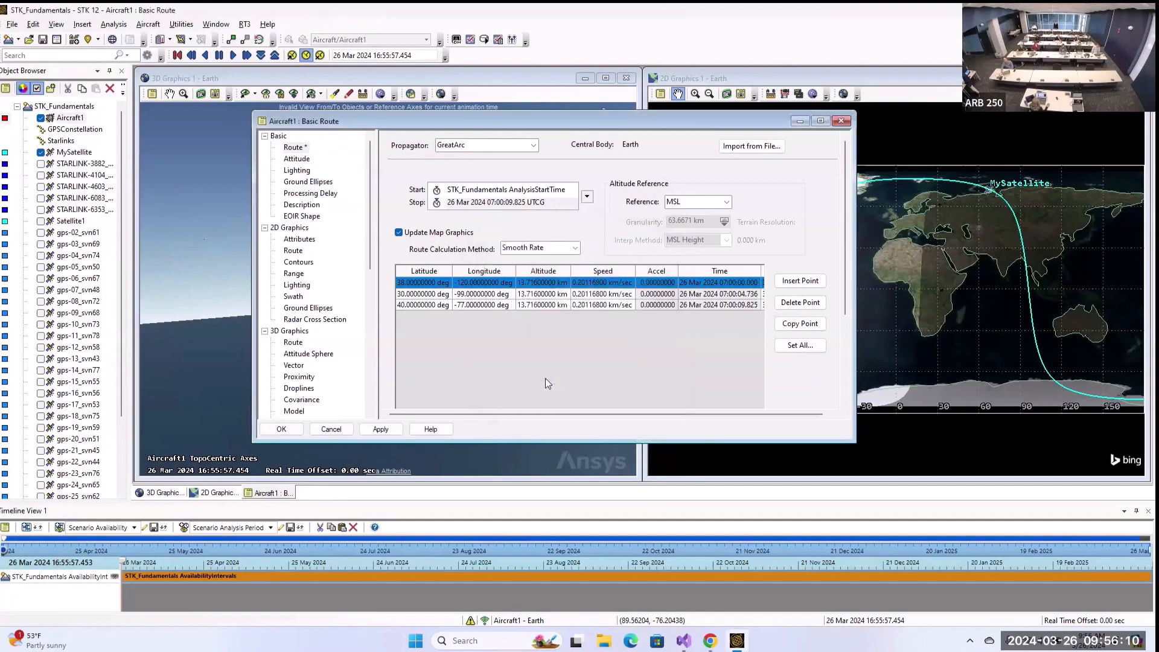
left_click(386, 426)
- Enter 45000 ft as the altitude of all waypoints, apply it and close the aircraft's properties
left_click(801, 344)
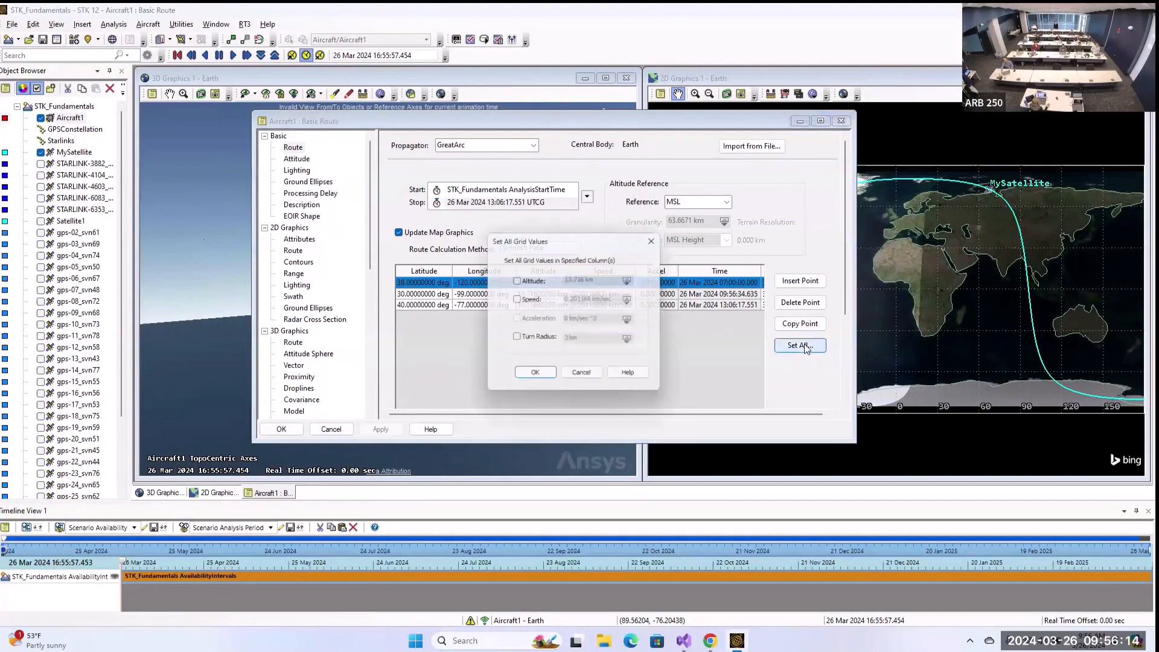
left_click(516, 280)
left_click_drag(605, 280, 560, 280)
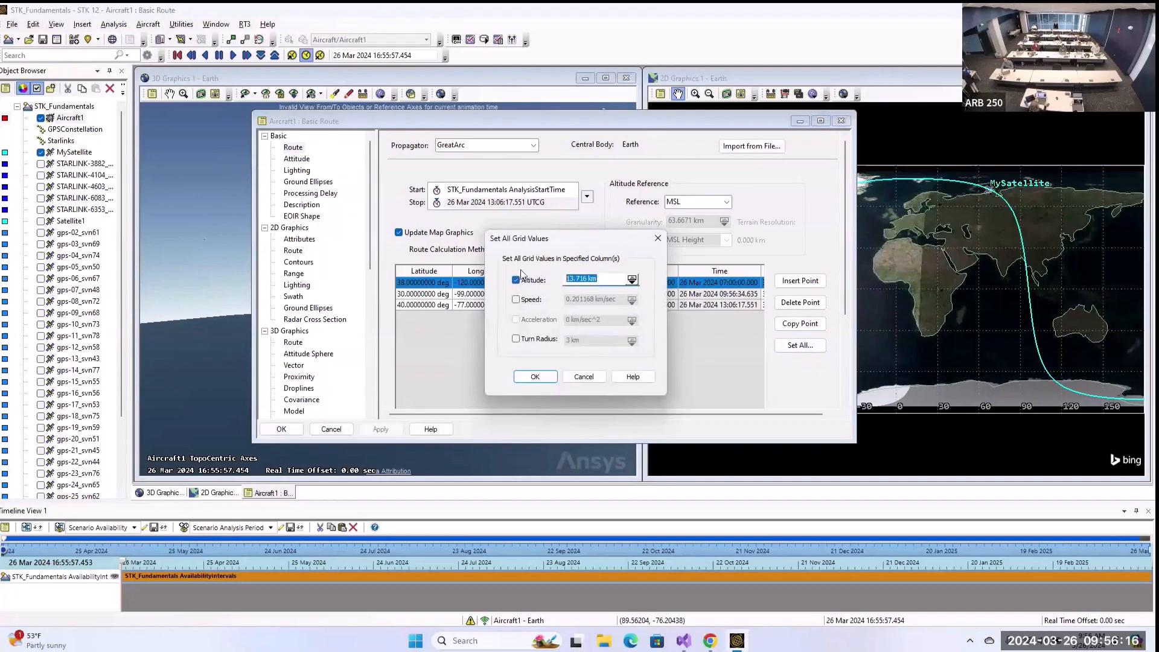
key("BackSpace")
type("4")
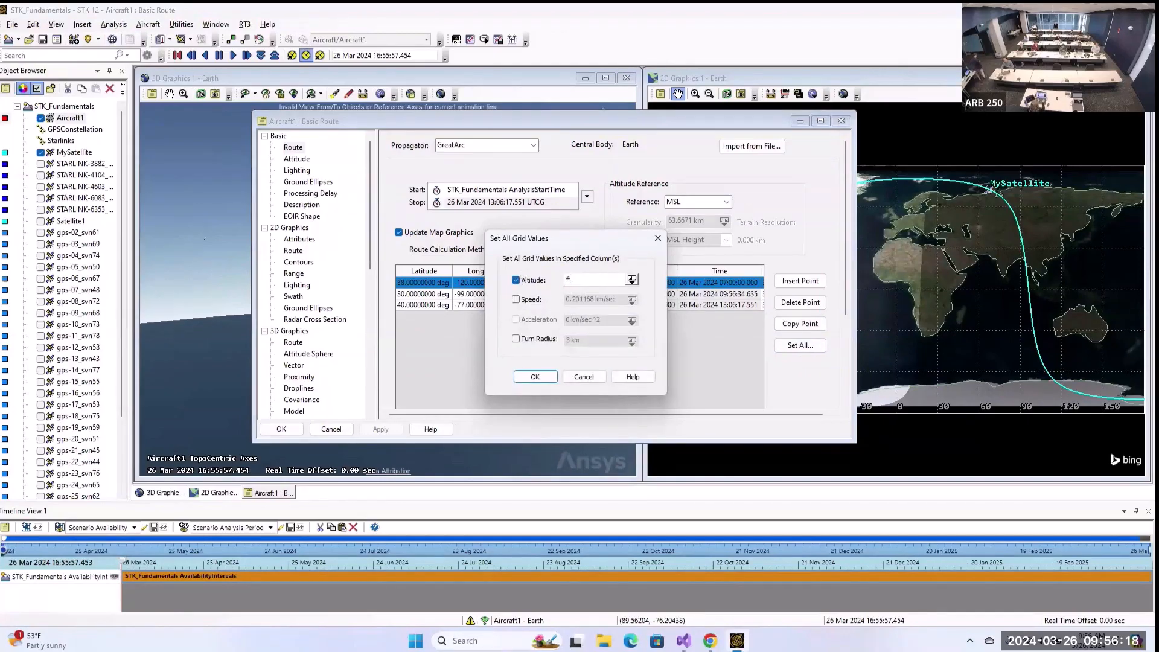
type("5000ft")
left_click(541, 377)
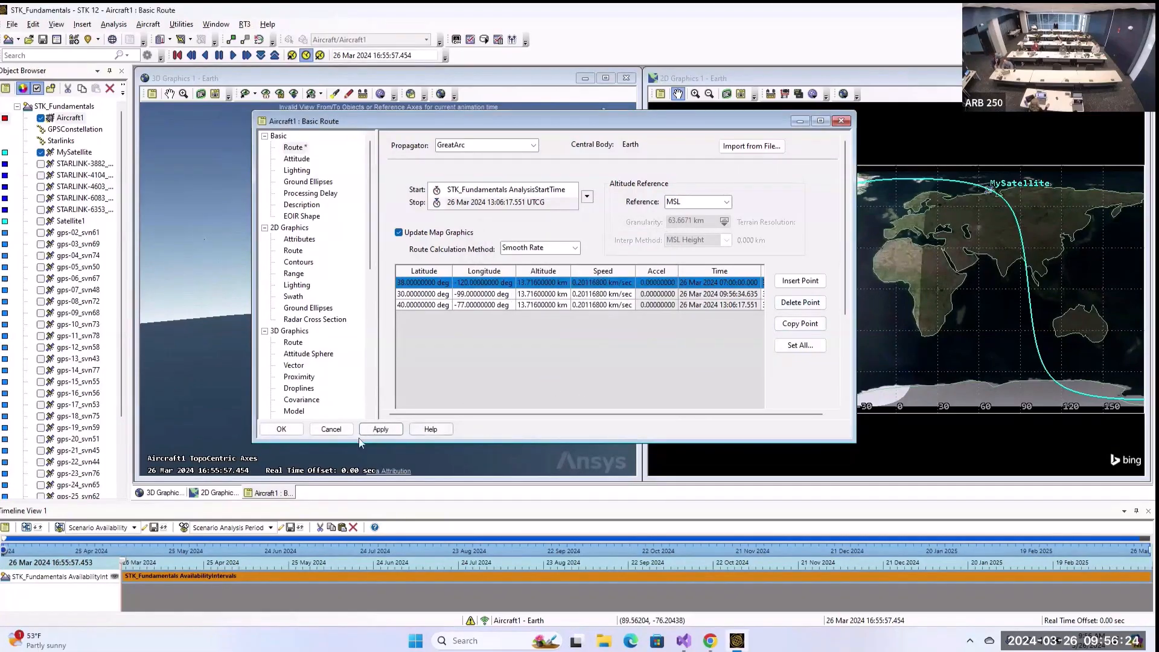
left_click(363, 432)
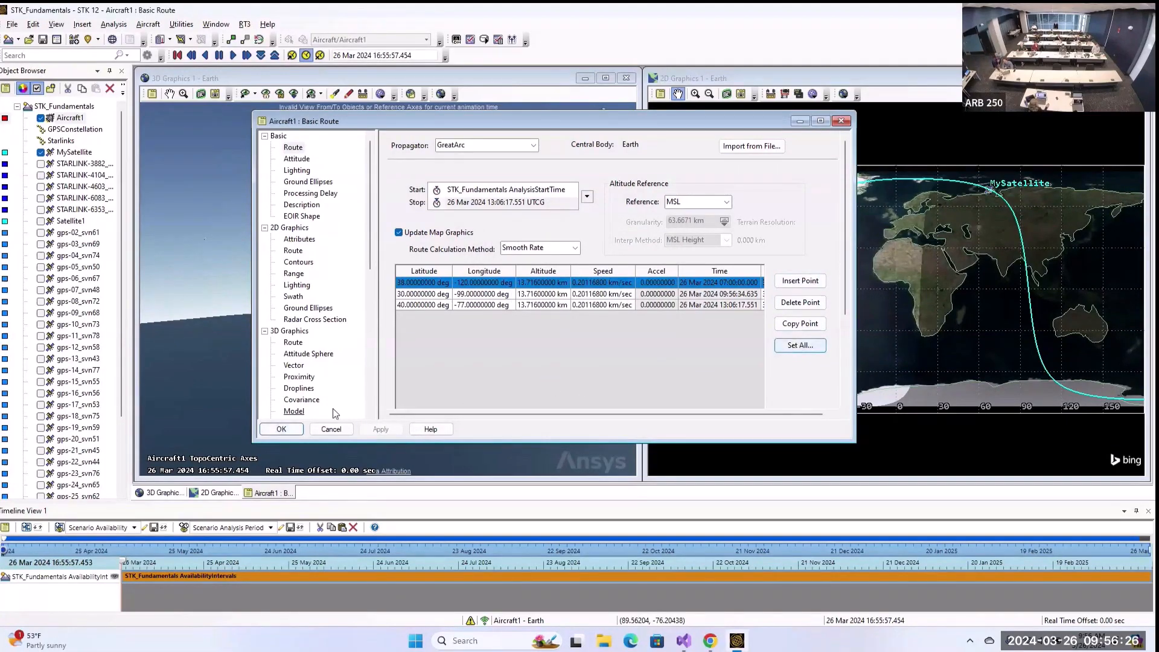
left_click(288, 429)
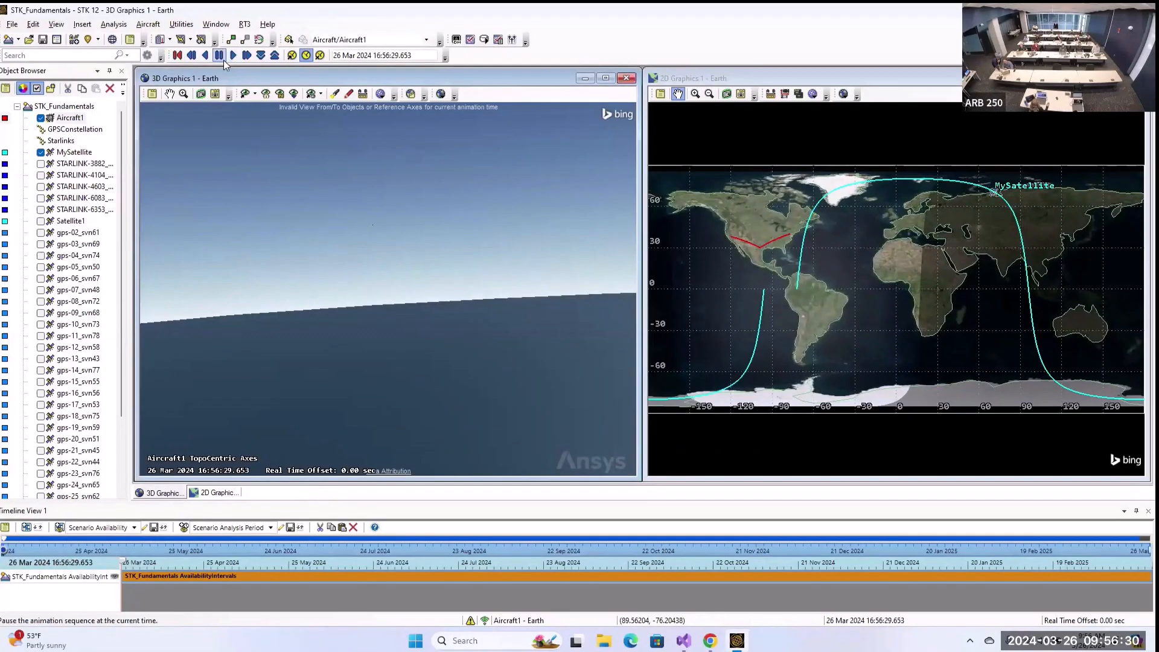
- Change the aircraft's 3D model file to business_jet.mdl, apply it and close the properties
double_click(69, 118)
scroll(307, 338, "down", 2)
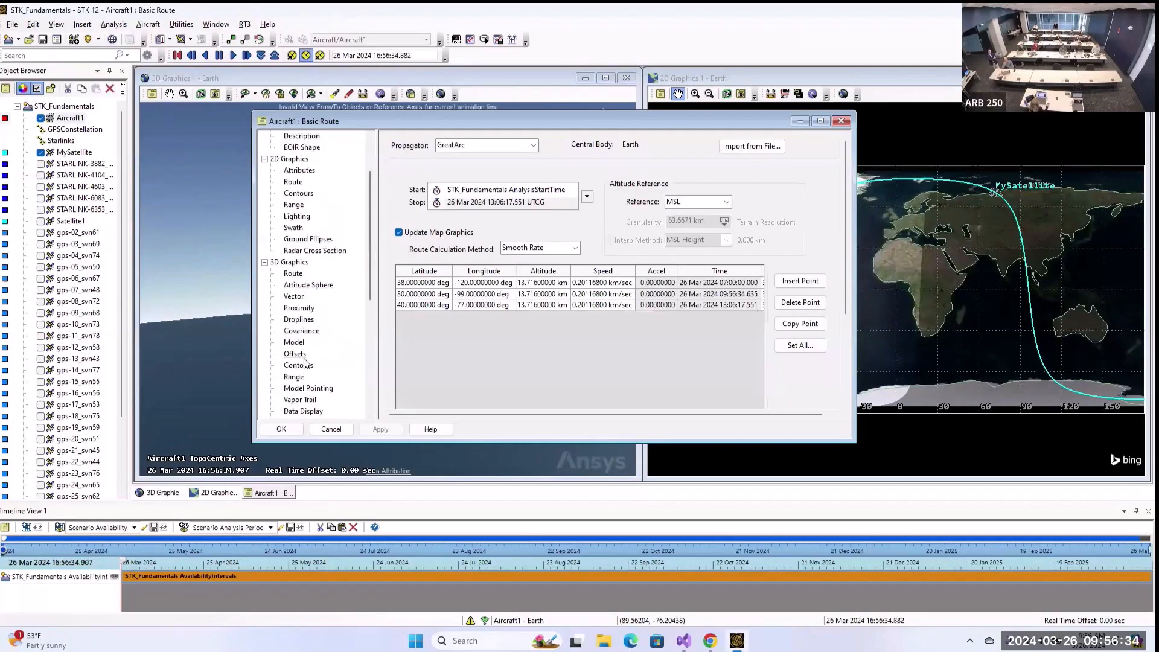
left_click(295, 342)
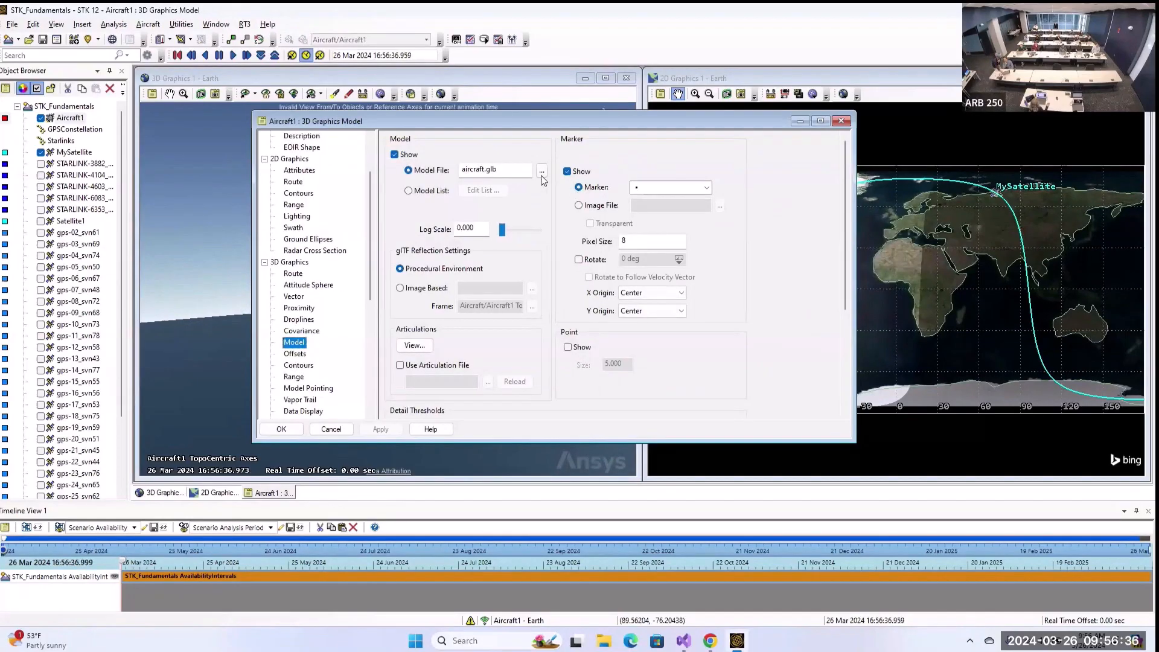
left_click(542, 172)
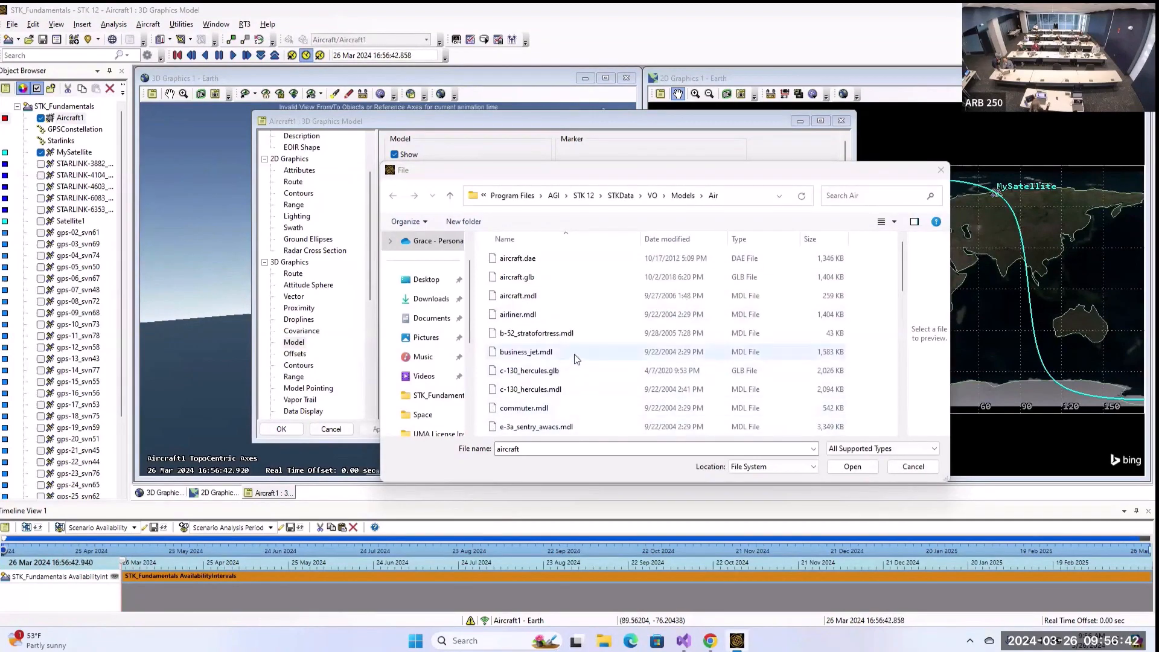
scroll(568, 310, "down", 3)
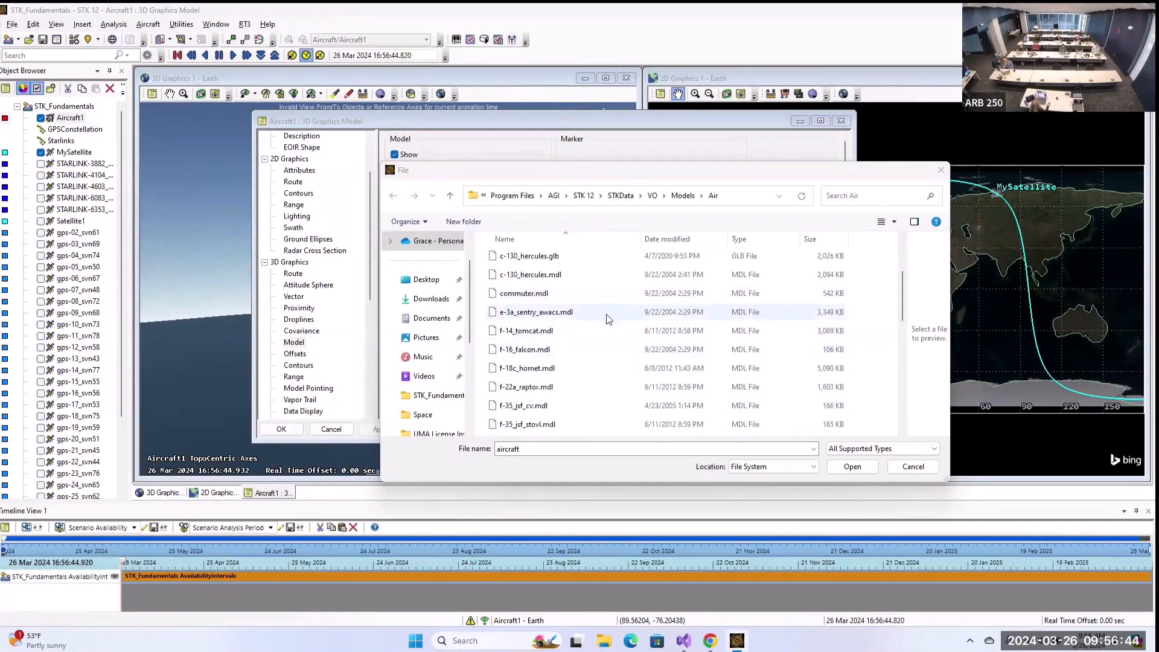
scroll(583, 316, "up", 3)
double_click(568, 355)
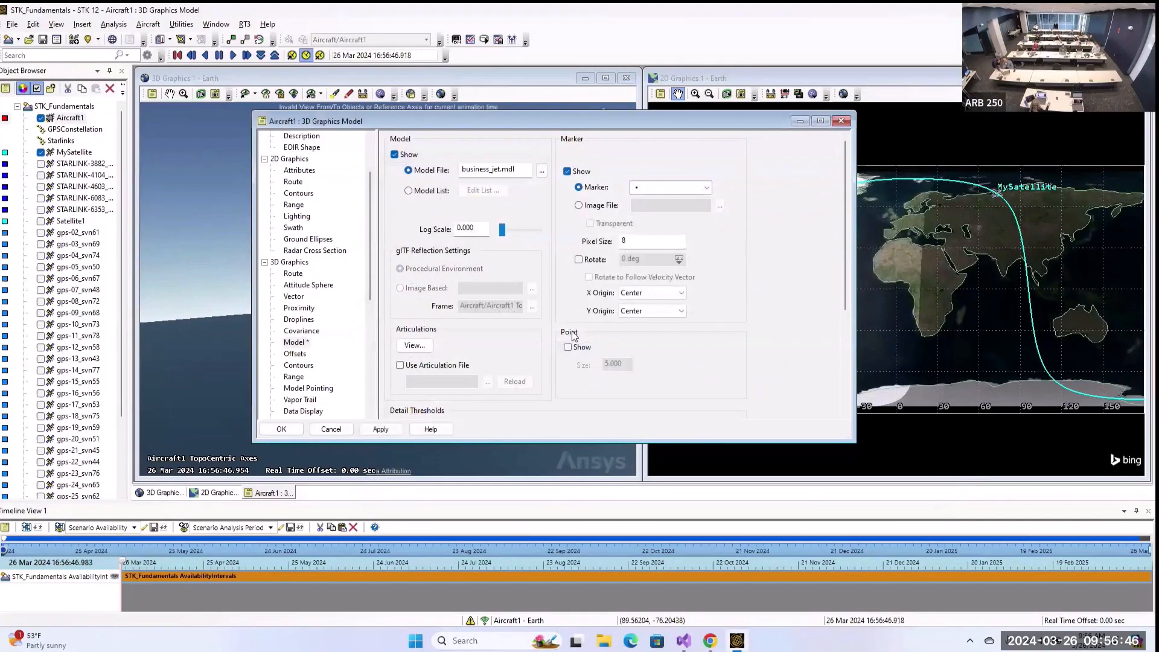
left_click(380, 429)
left_click(284, 430)
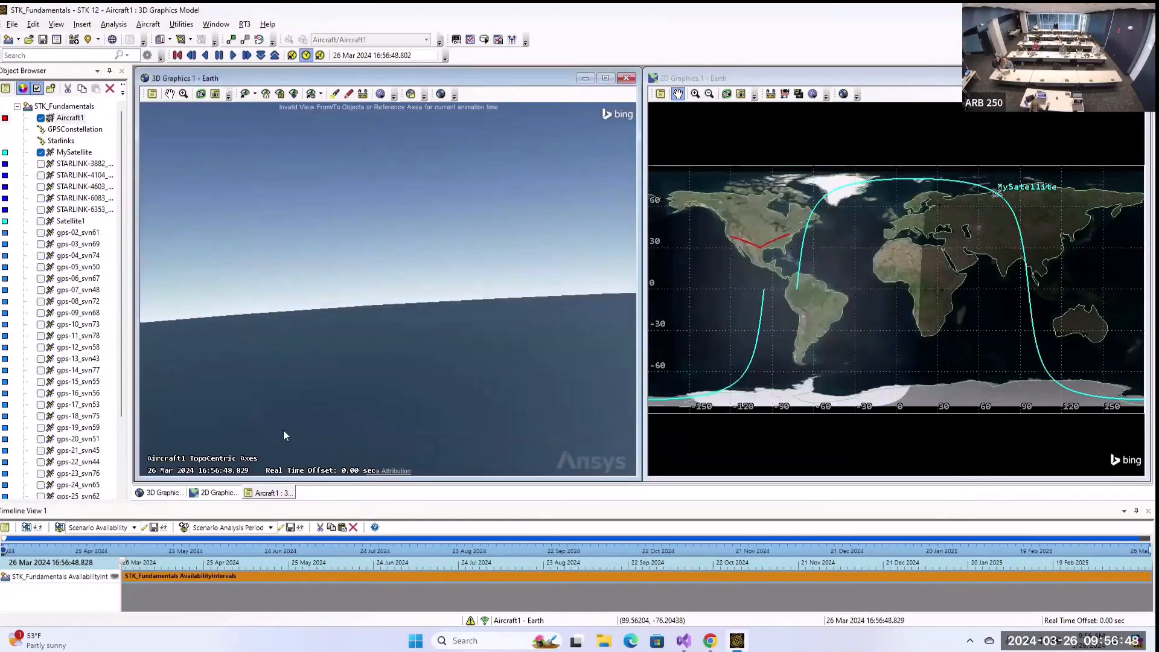
- Set the aircraft's basic attitude type to Coordinated Turn, apply it and close the properties
double_click(68, 117)
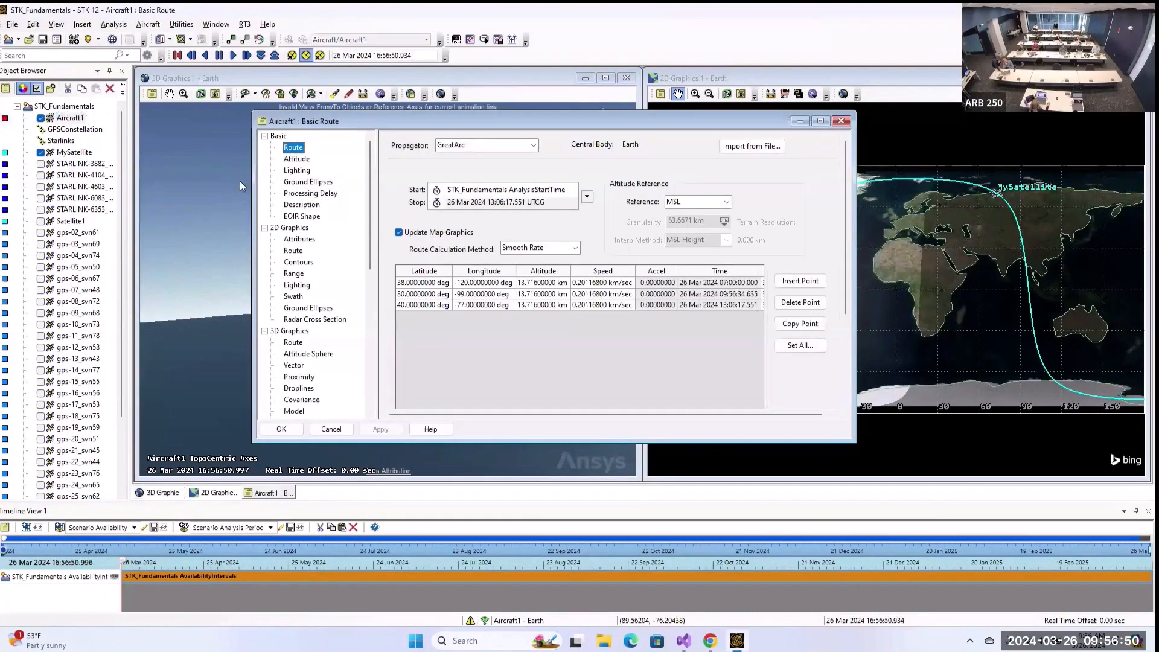
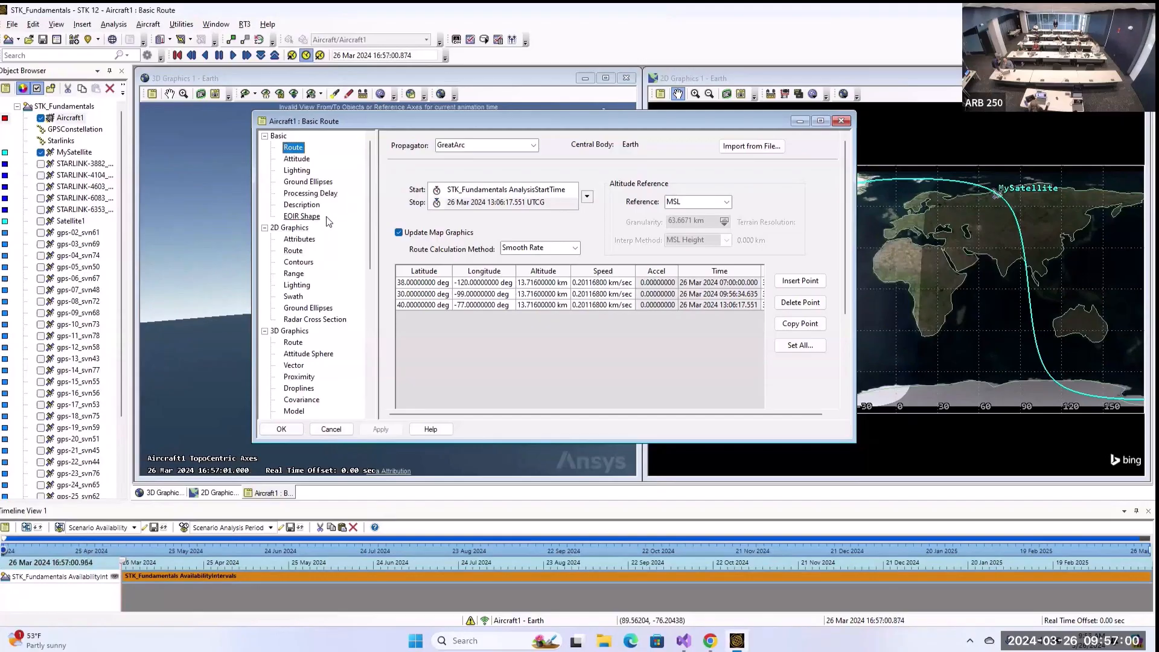
scroll(324, 291, "down", 3)
scroll(327, 302, "up", 3)
left_click(298, 158)
left_click(564, 189)
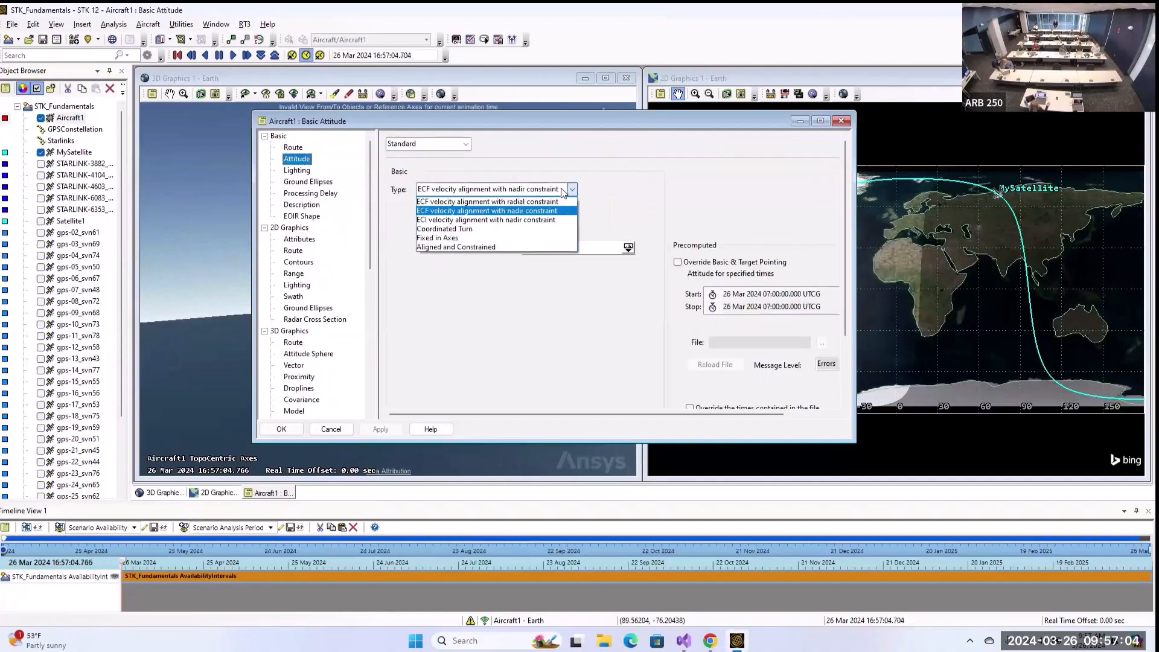
left_click(480, 230)
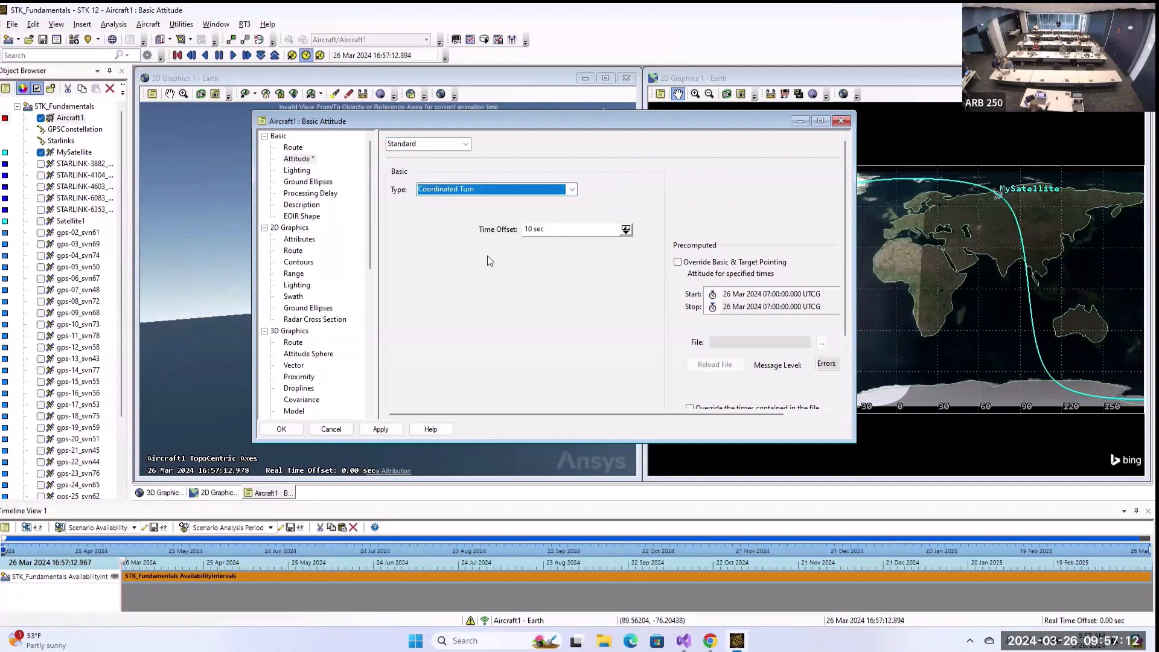
left_click(384, 429)
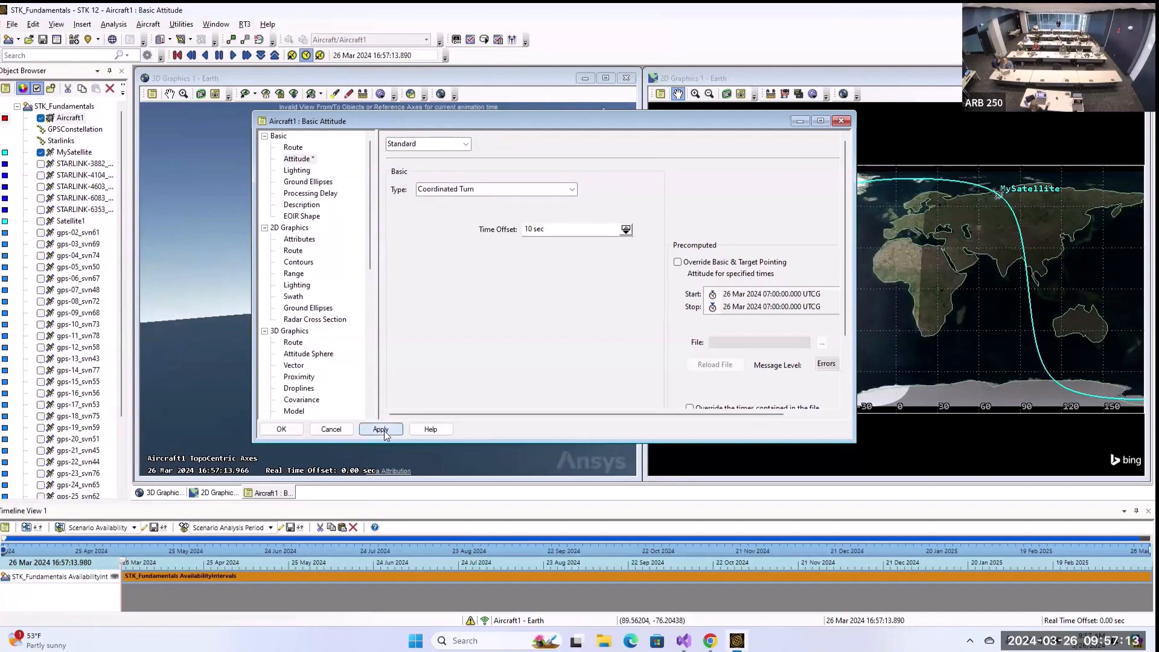
left_click(282, 429)
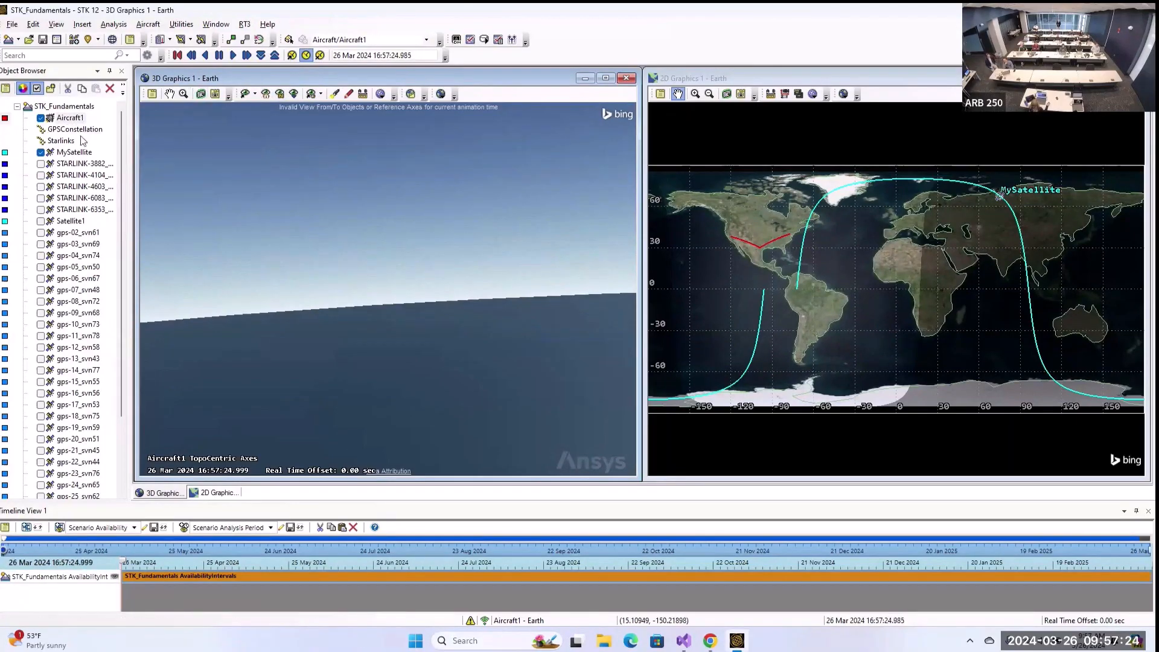
- Reopen the aircraft's route properties and narrow the Time column to inspect the waypoints' turn radius
double_click(69, 117)
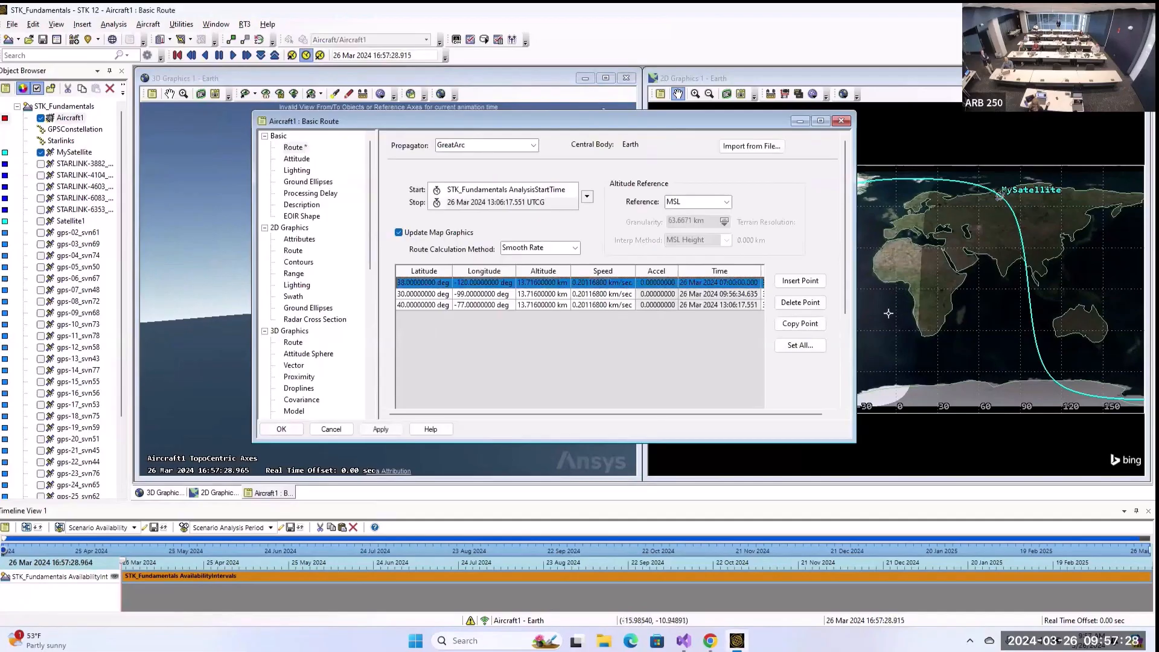
left_click(800, 345)
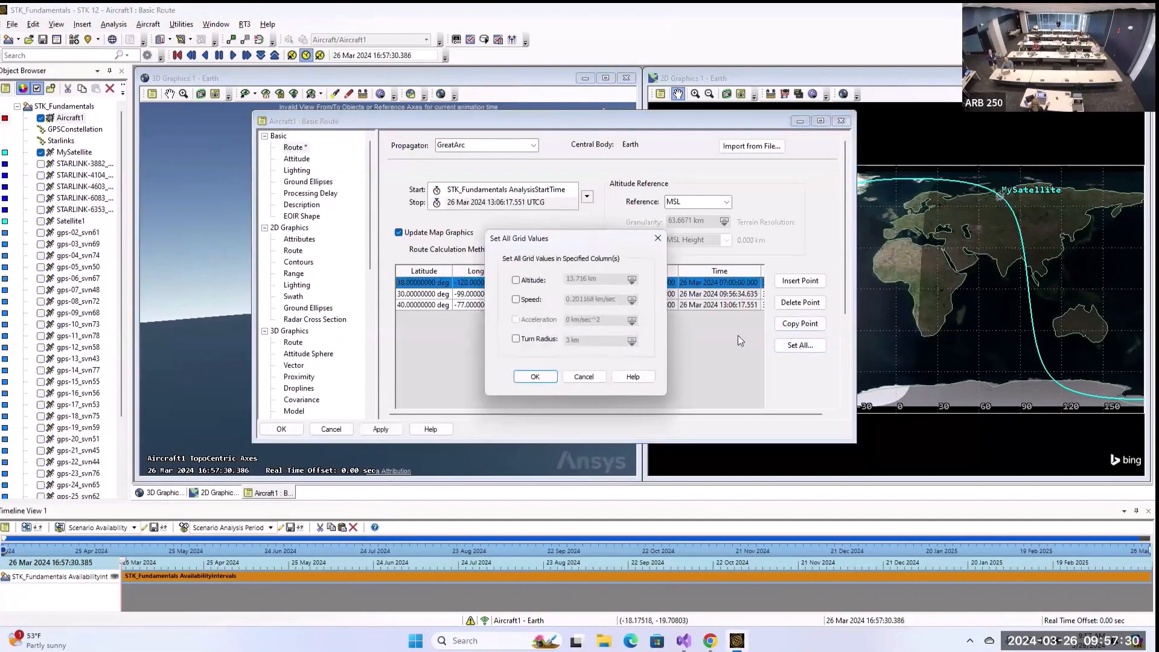
left_click(540, 373)
left_click_drag(535, 414, 621, 404)
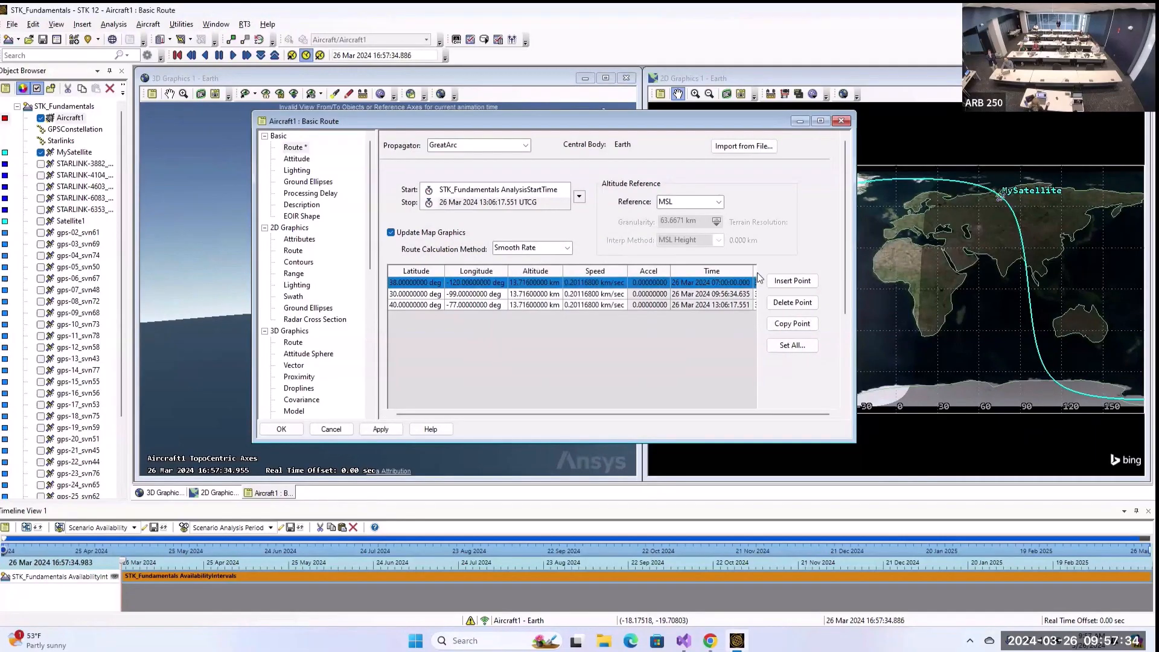
left_click_drag(753, 273, 675, 273)
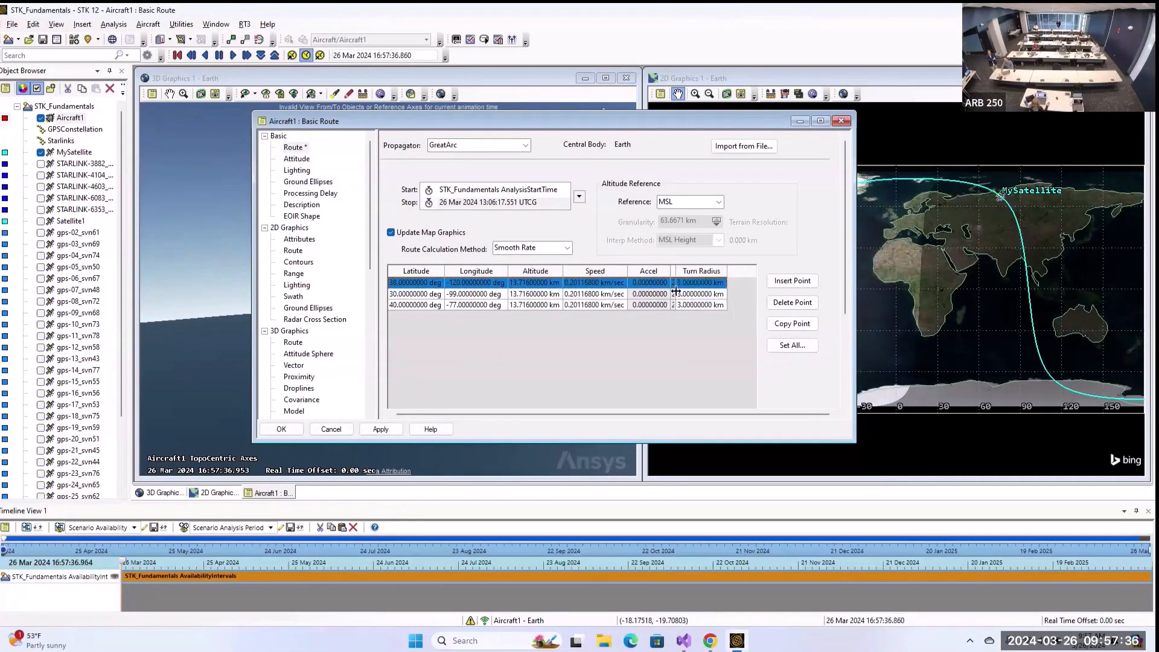
- Set the speed of all waypoints to 300 mi/hr and apply the change
left_click(810, 345)
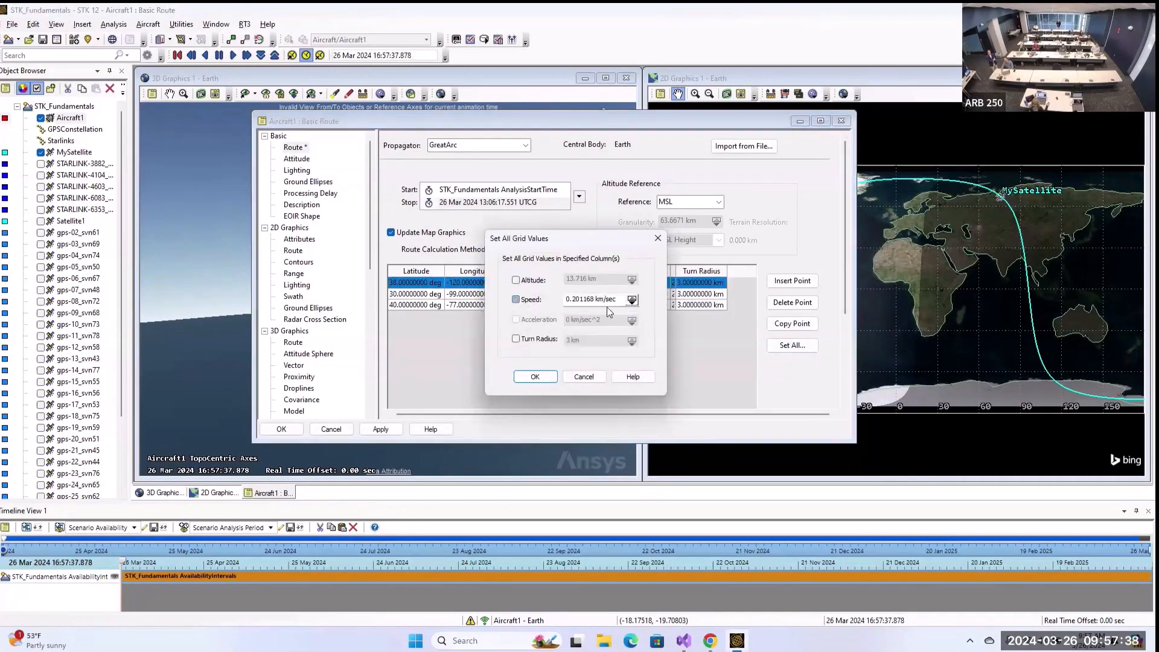
left_click(516, 300)
left_click_drag(621, 299, 554, 300)
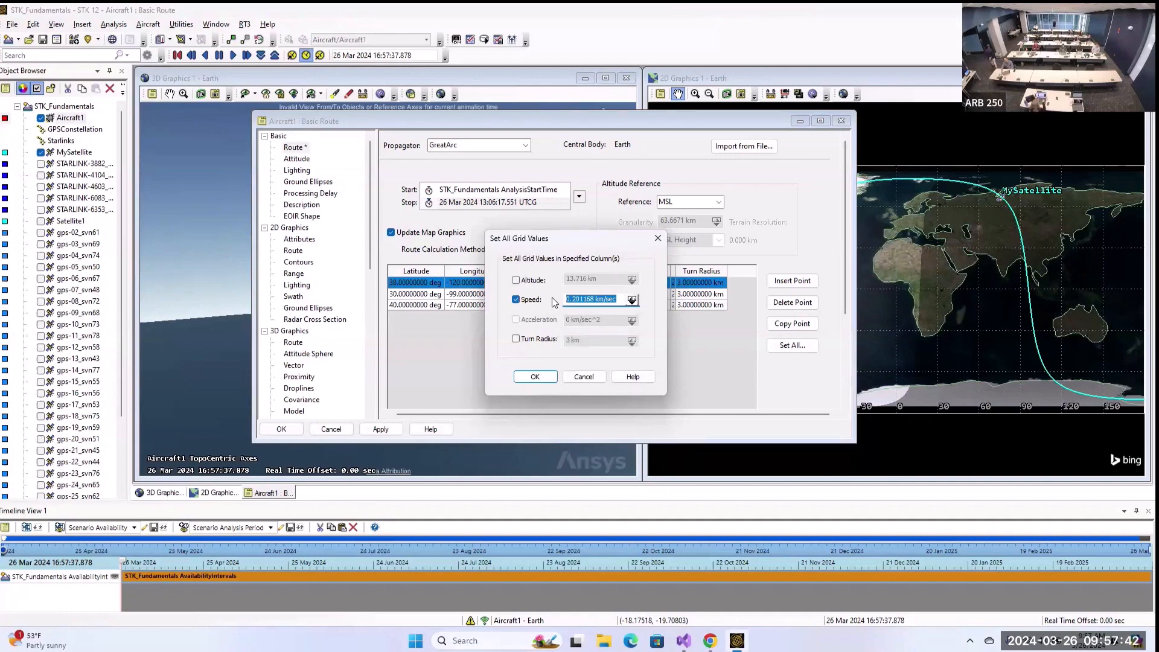
type("300 mi/hr")
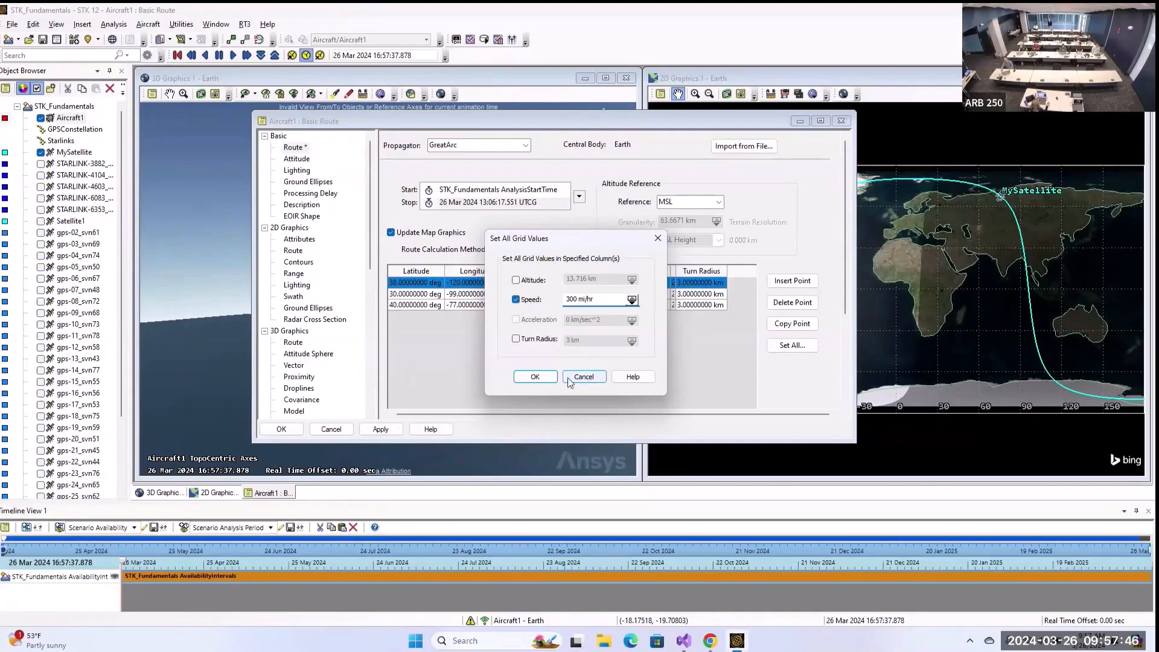
left_click(534, 377)
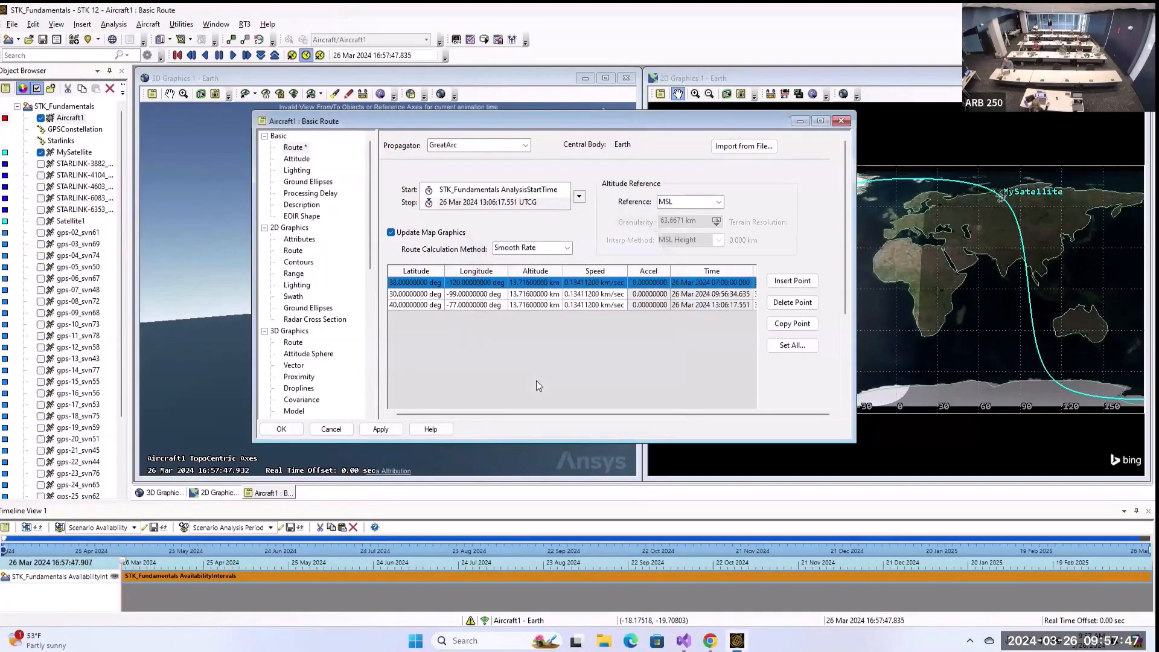
left_click(382, 431)
- Switch the speed unit to nm/sec, set all waypoints to 40 nm/sec and close the aircraft's properties with the change accepted
left_click_drag(588, 119, 882, 126)
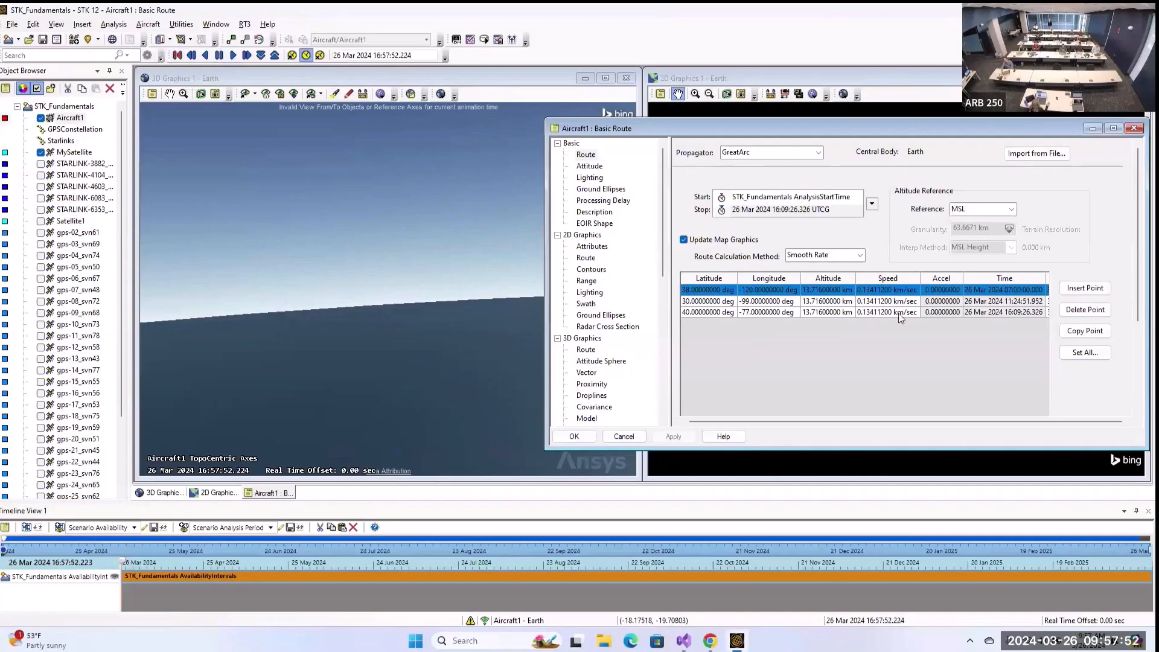
left_click(1096, 354)
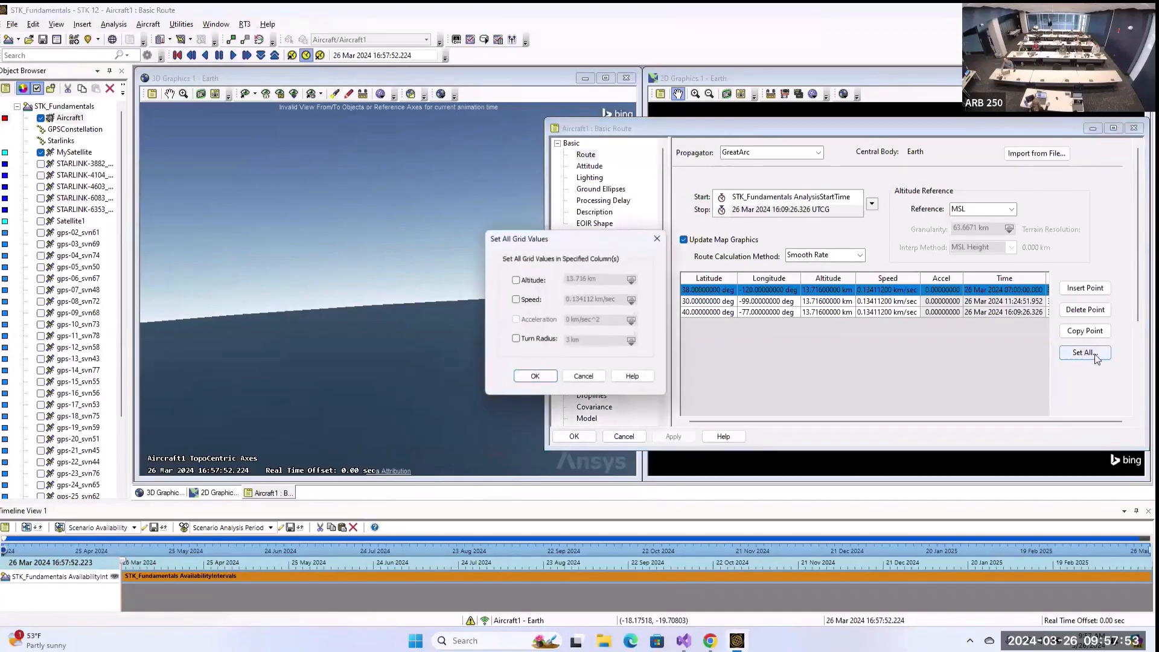
left_click(527, 302)
left_click(634, 299)
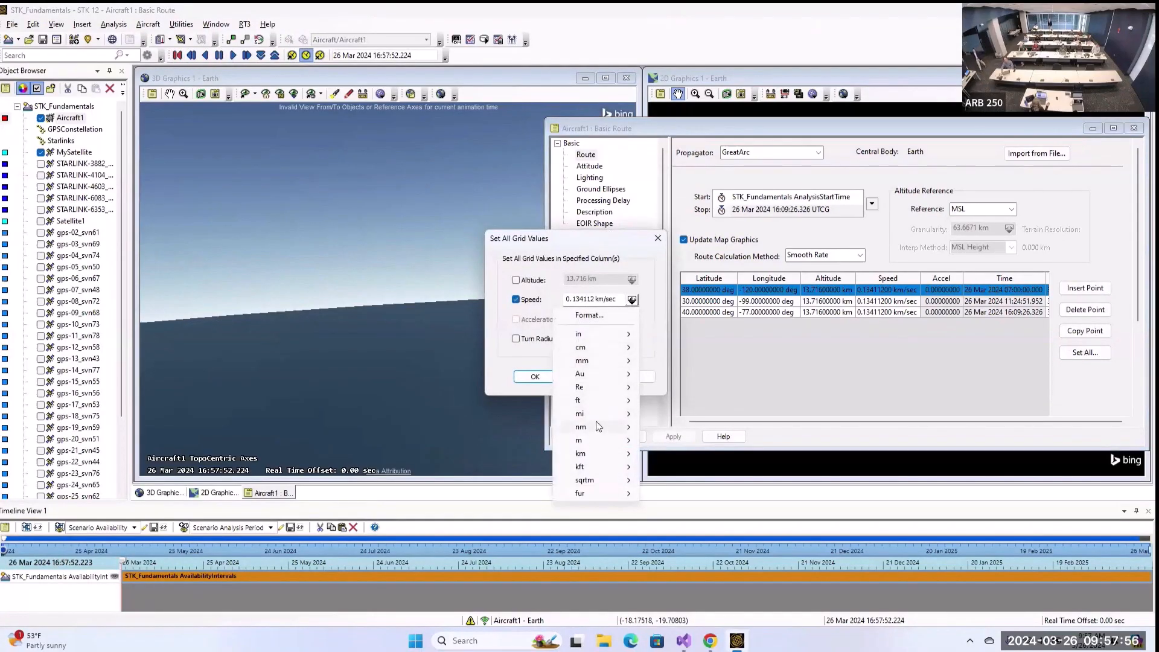
mouse_move(599, 427)
left_click(676, 429)
triple_click(612, 302)
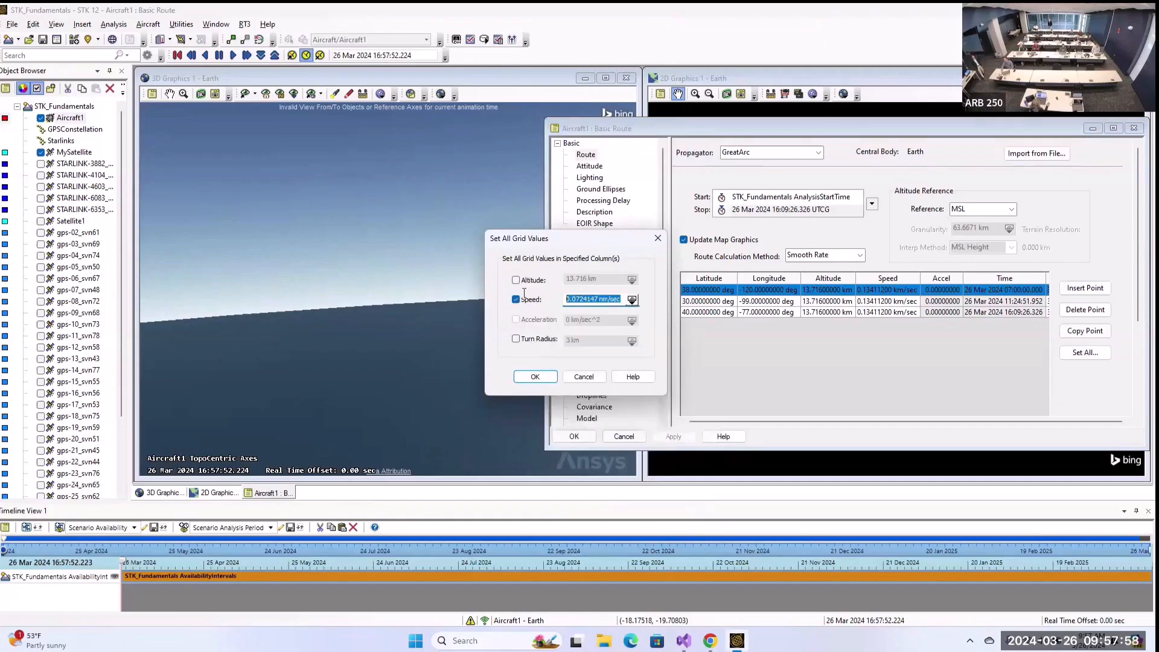
type("40 nm/sec")
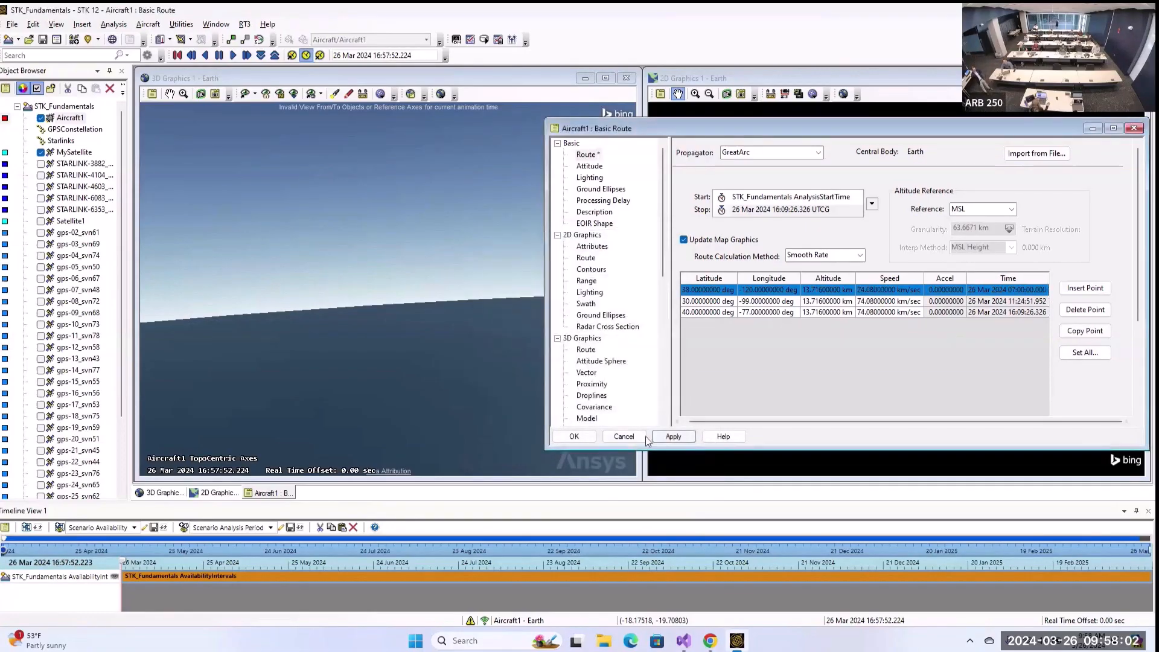
left_click(575, 436)
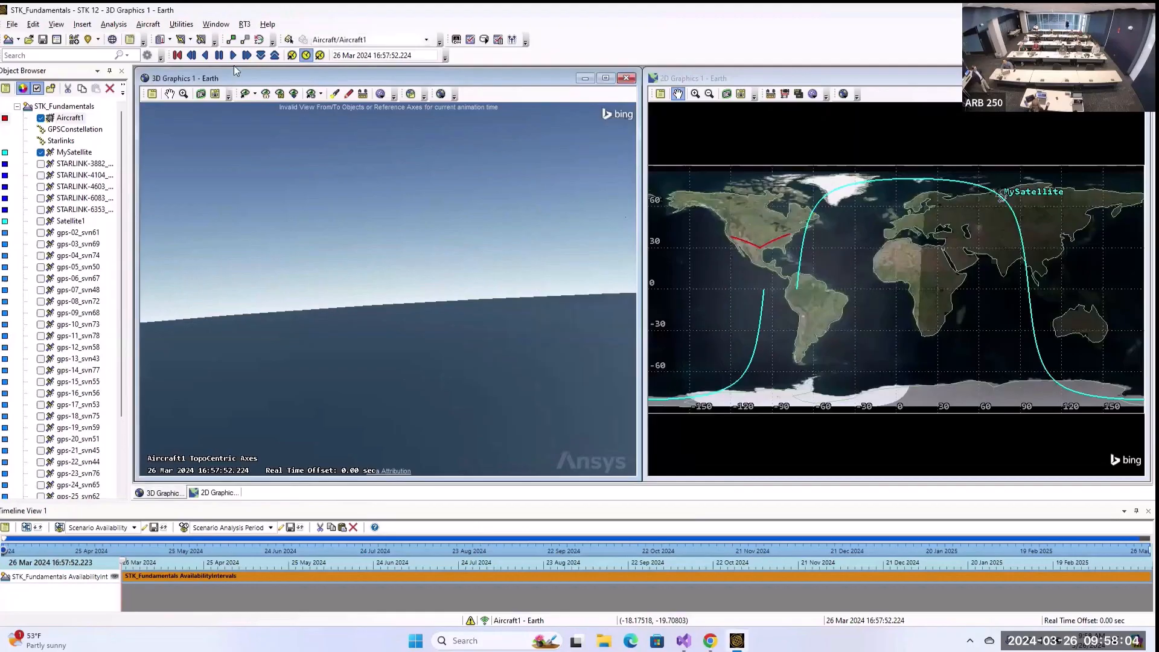
- Try to rewind the scenario animation to its start and play it forward
left_click(192, 54)
left_click(178, 55)
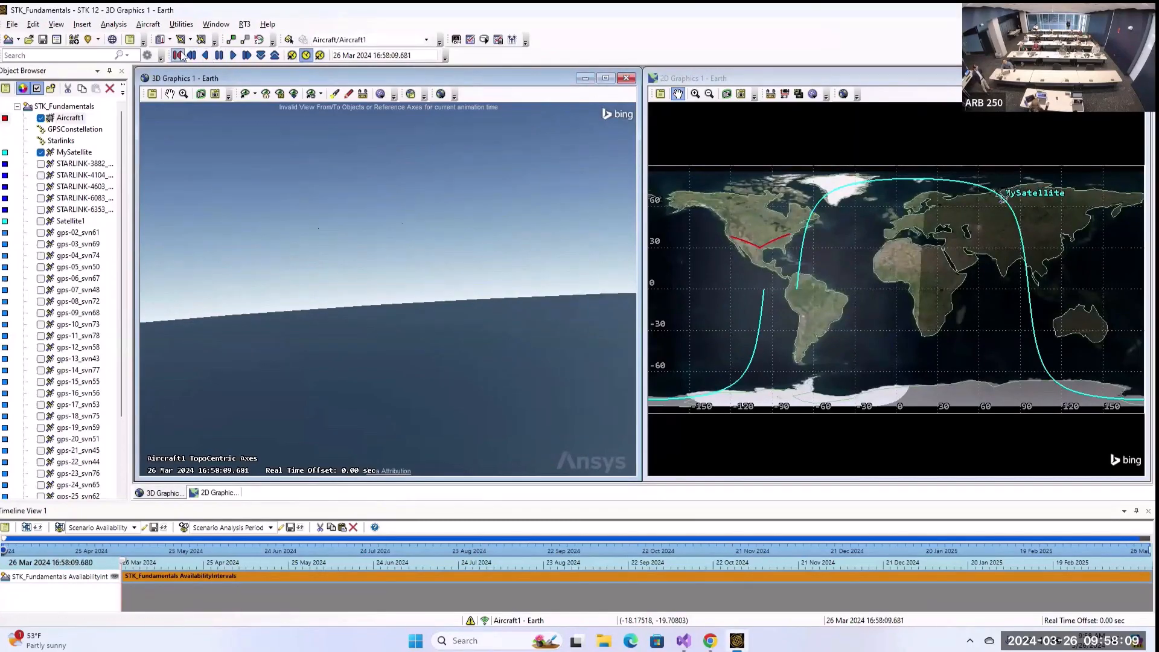
left_click(233, 55)
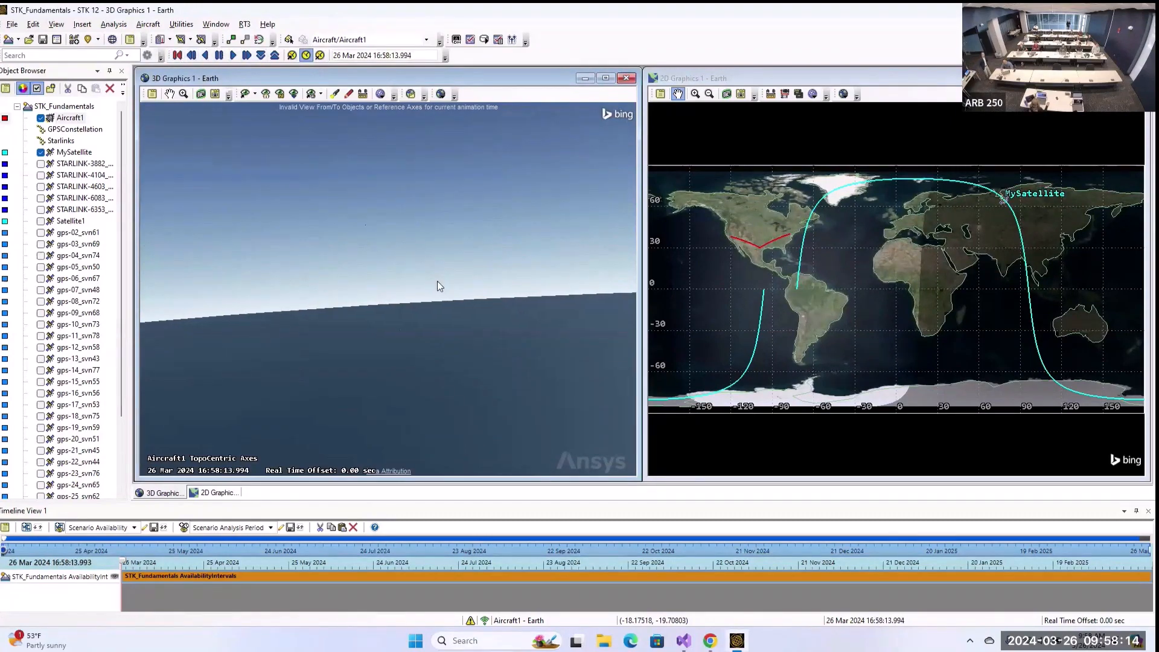
- Review the aircraft's waypoint table and bulk-edit options without changing them, and minimize the properties window
double_click(70, 118)
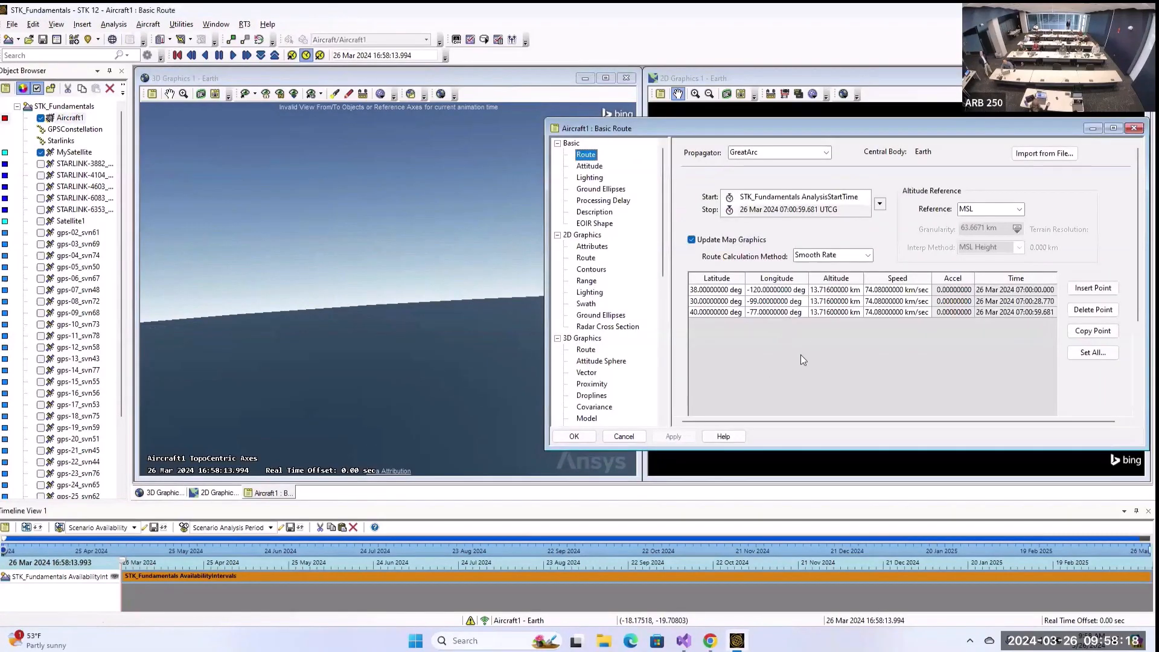
left_click(1093, 353)
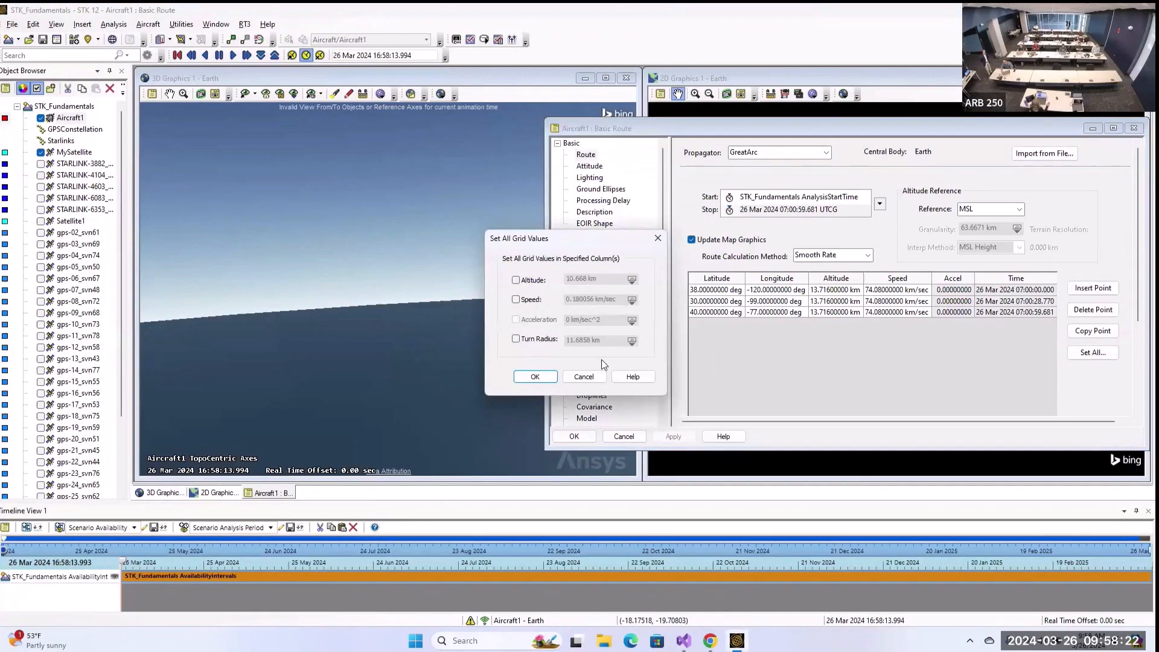
left_click(584, 377)
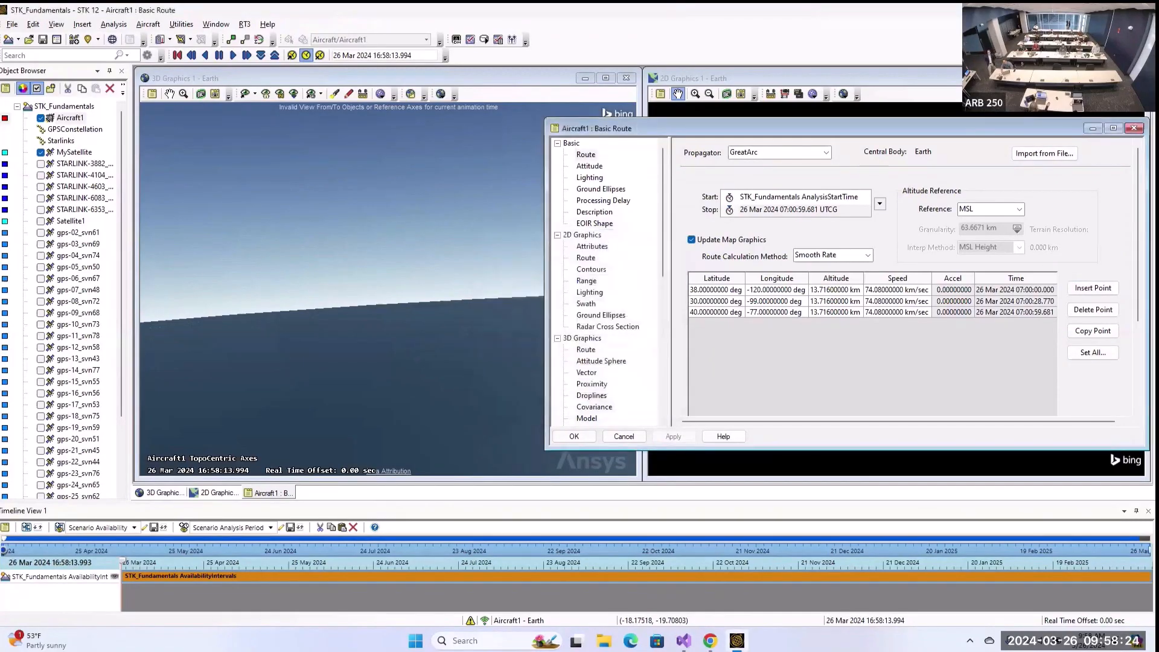
left_click(1093, 129)
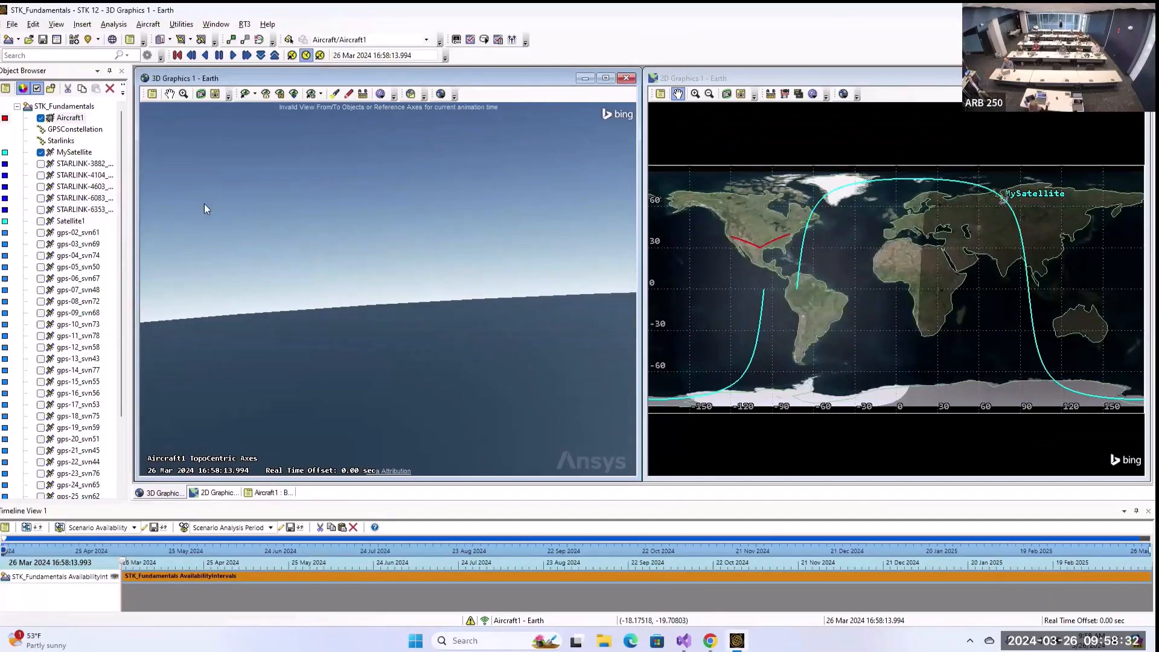
- Insert Florida, United States as an area target from the list of countries and US states, primary area only
left_click(84, 25)
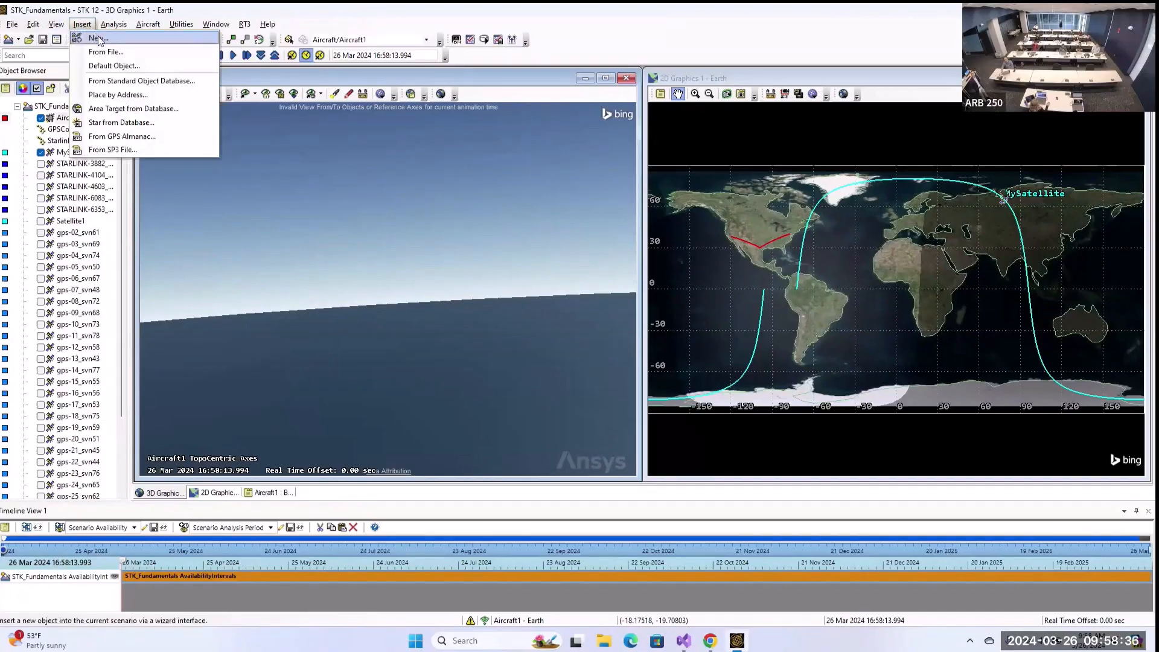
left_click(99, 39)
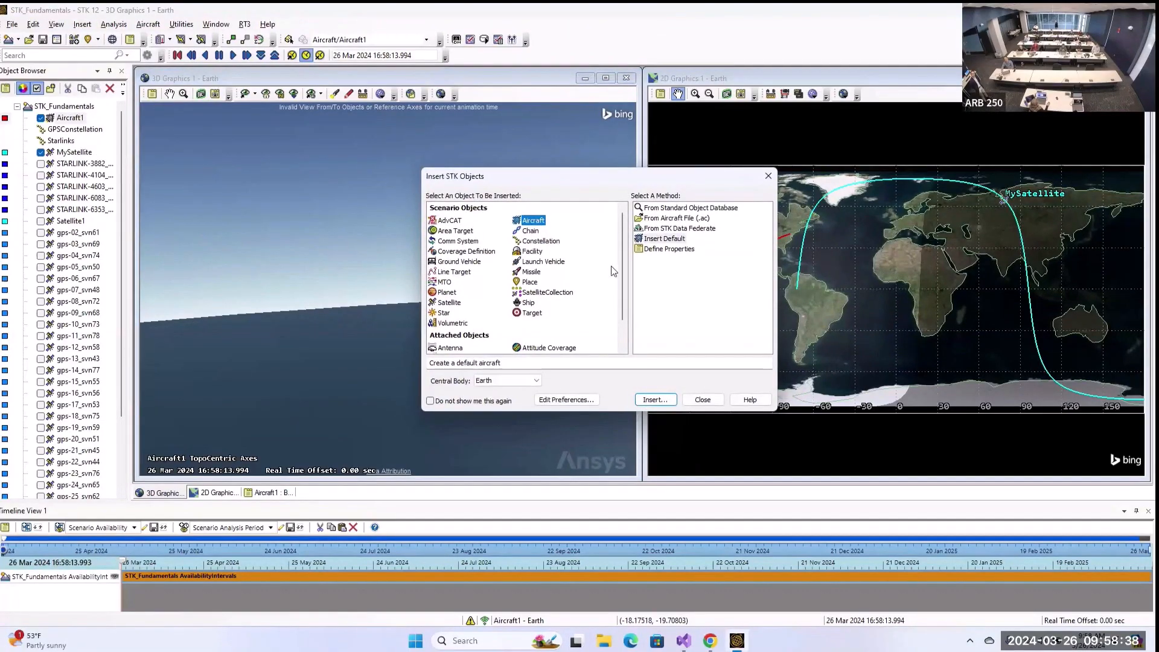
left_click(456, 231)
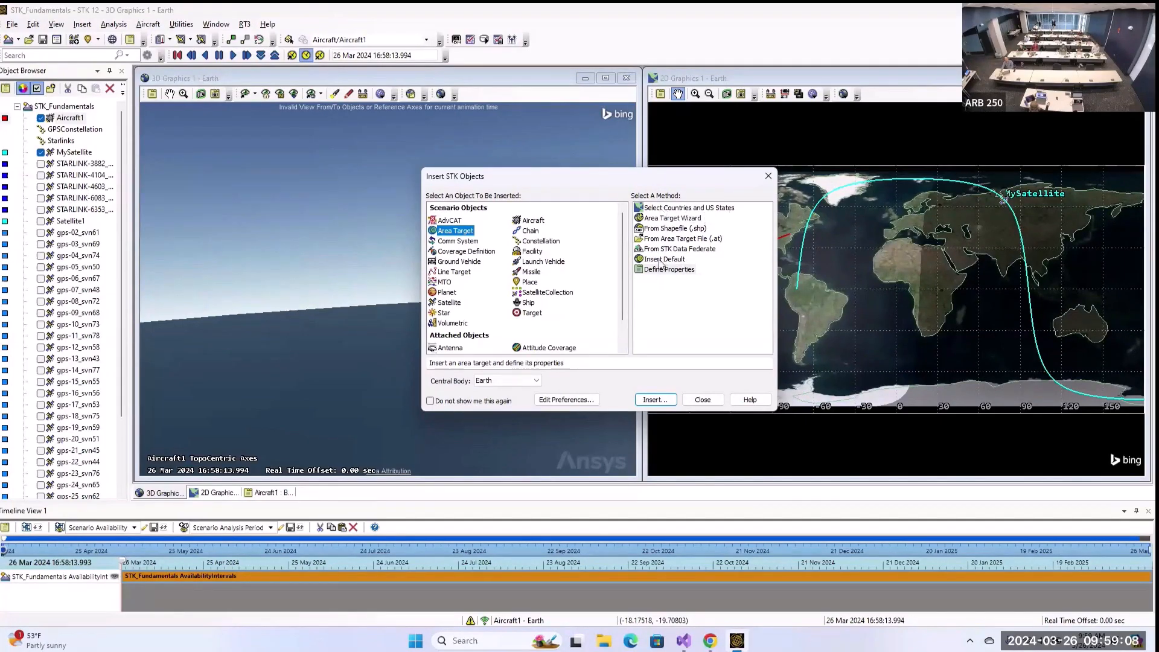
left_click(699, 208)
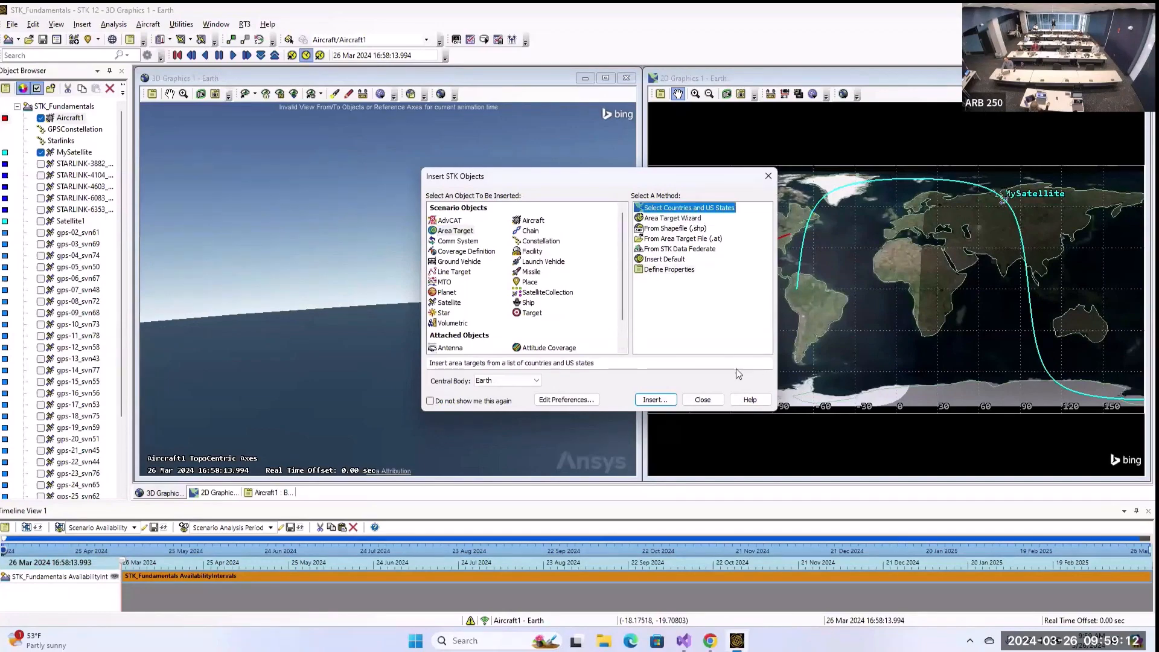
left_click(655, 400)
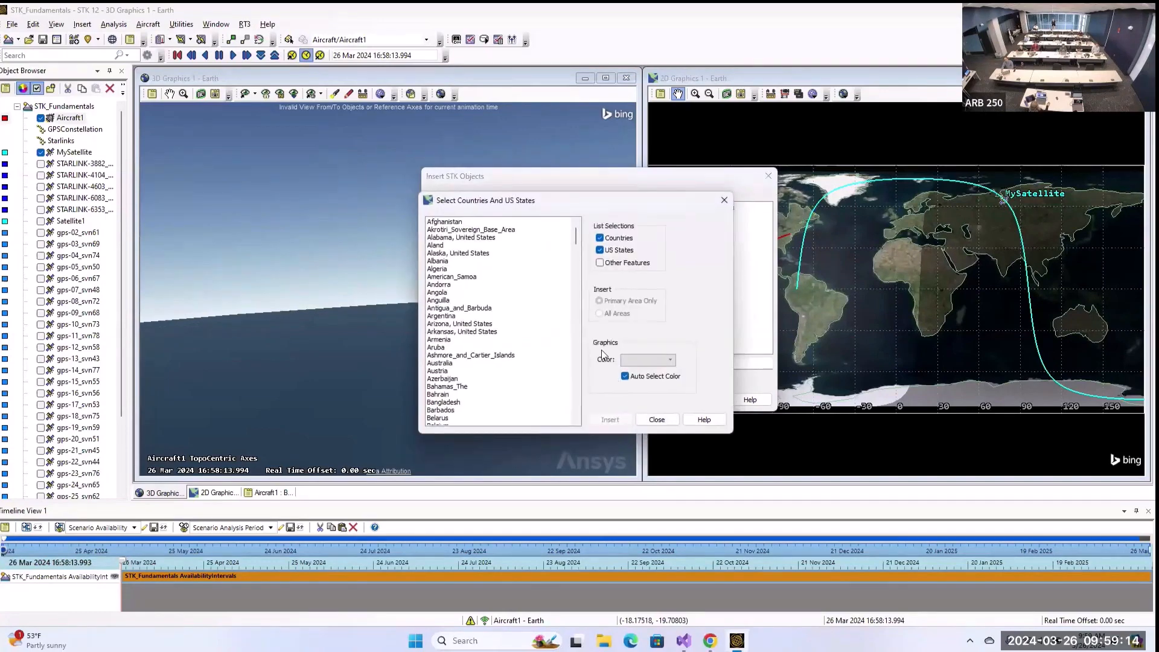
scroll(493, 272, "down", 1)
scroll(496, 275, "down", 16)
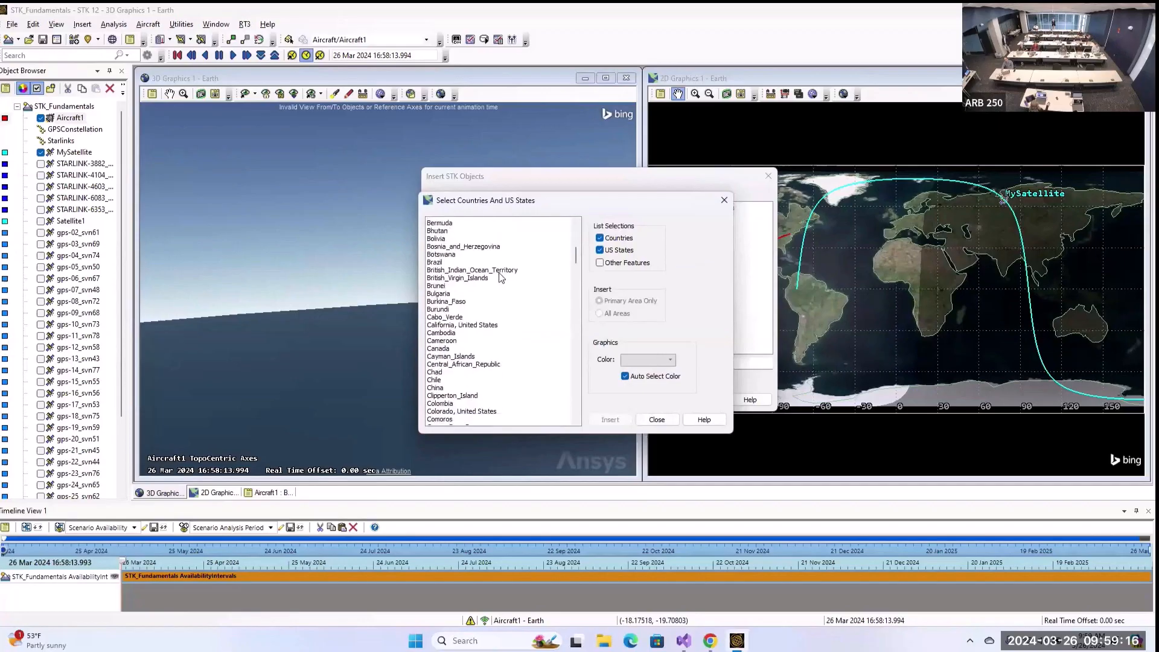
scroll(501, 274, "down", 6)
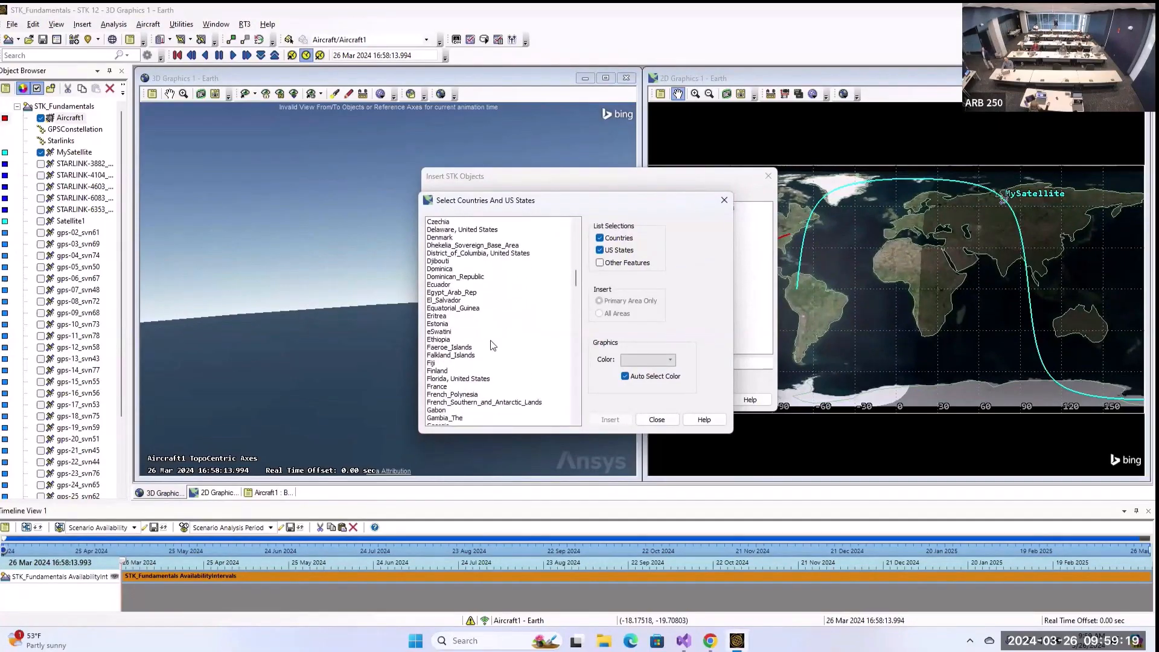
left_click(478, 379)
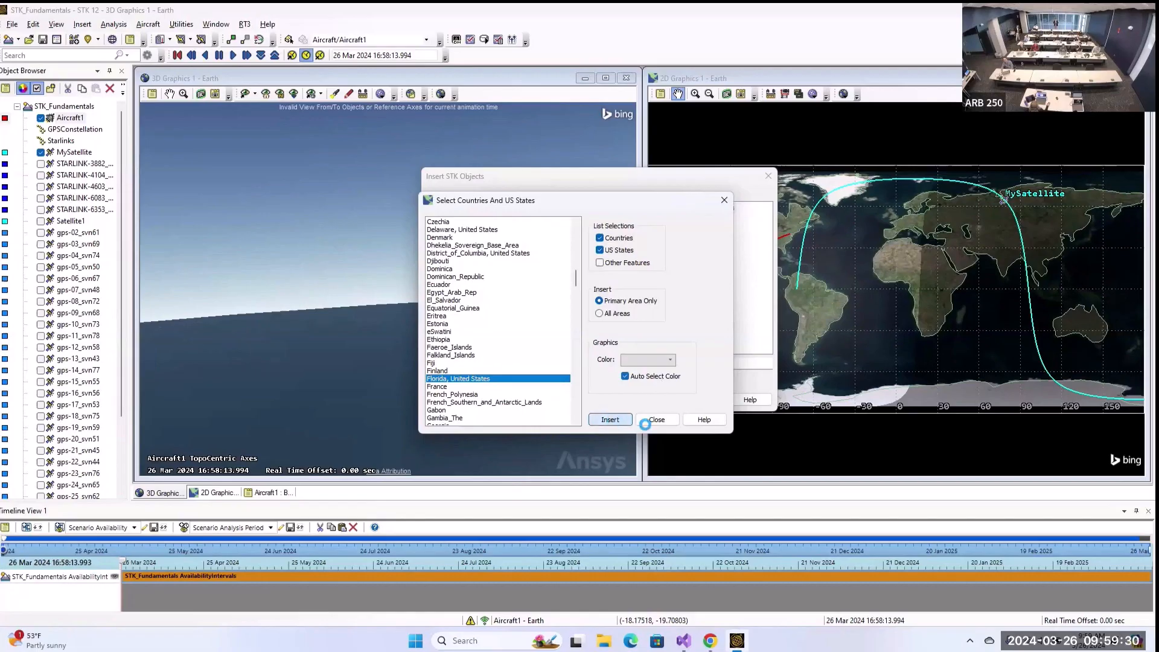
left_click(657, 420)
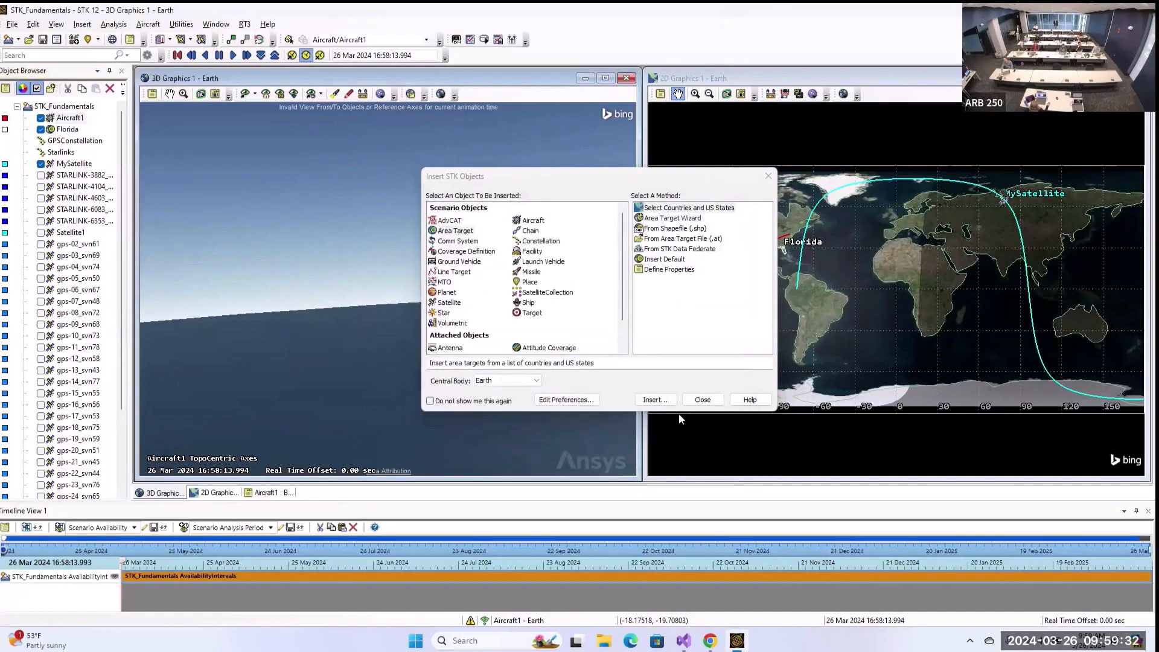
left_click(718, 403)
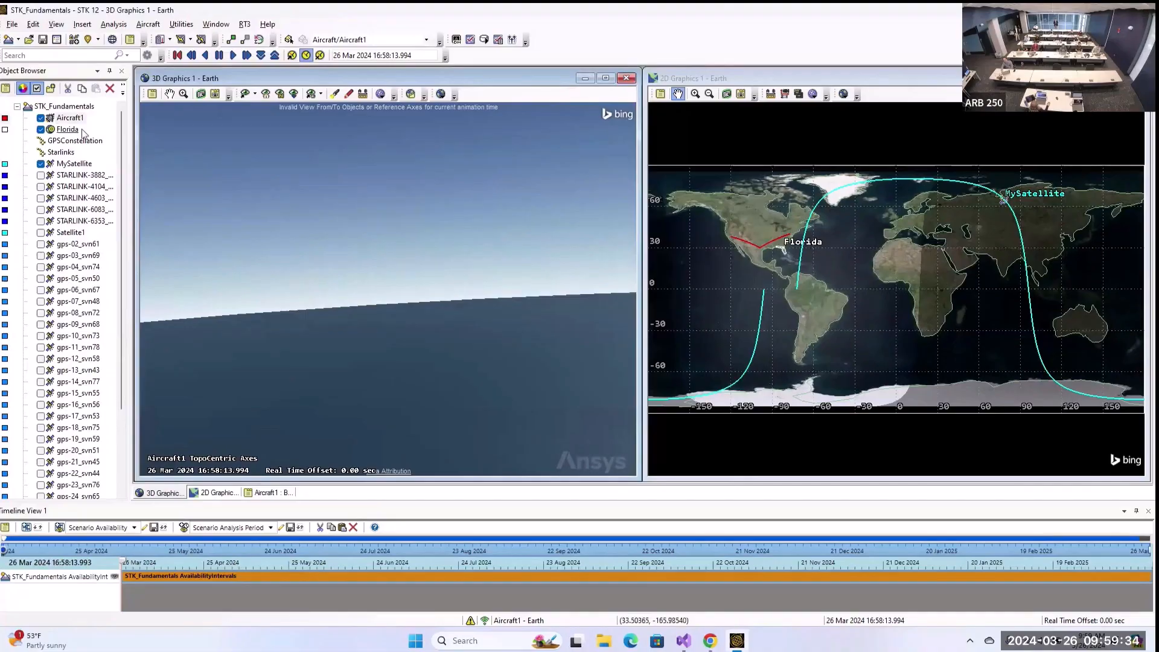
- Zoom the 3D view to the Florida area target and examine its outline together with the surrounding region
right_click(61, 131)
left_click(84, 150)
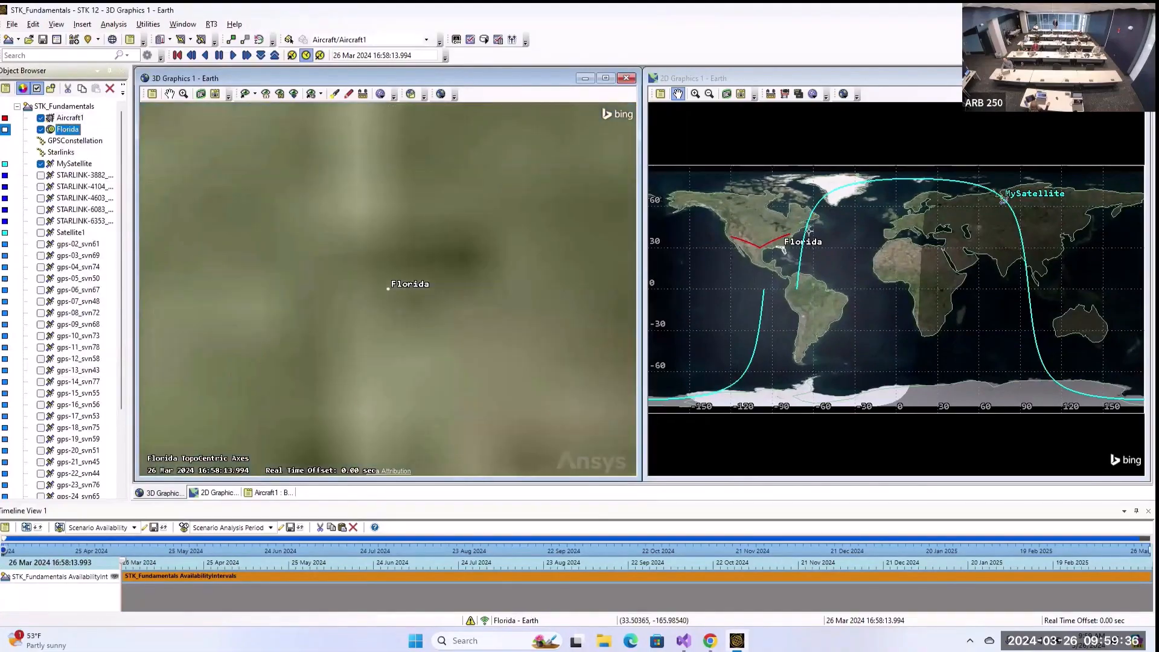
scroll(549, 296, "down", 15)
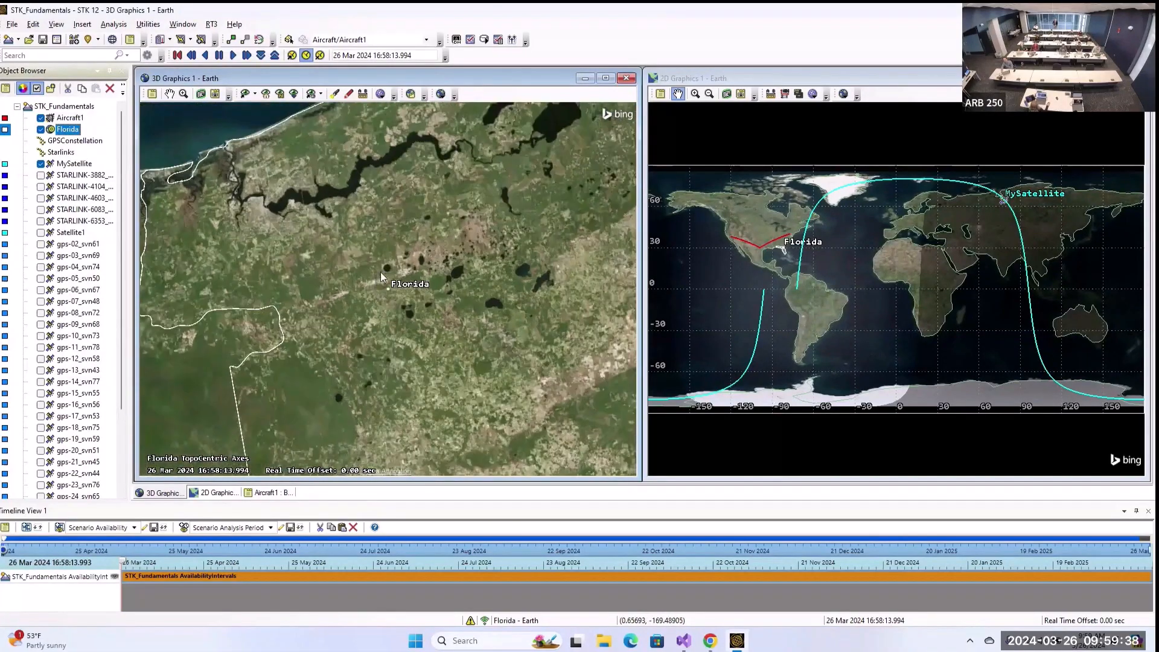
scroll(361, 248, "down", 10)
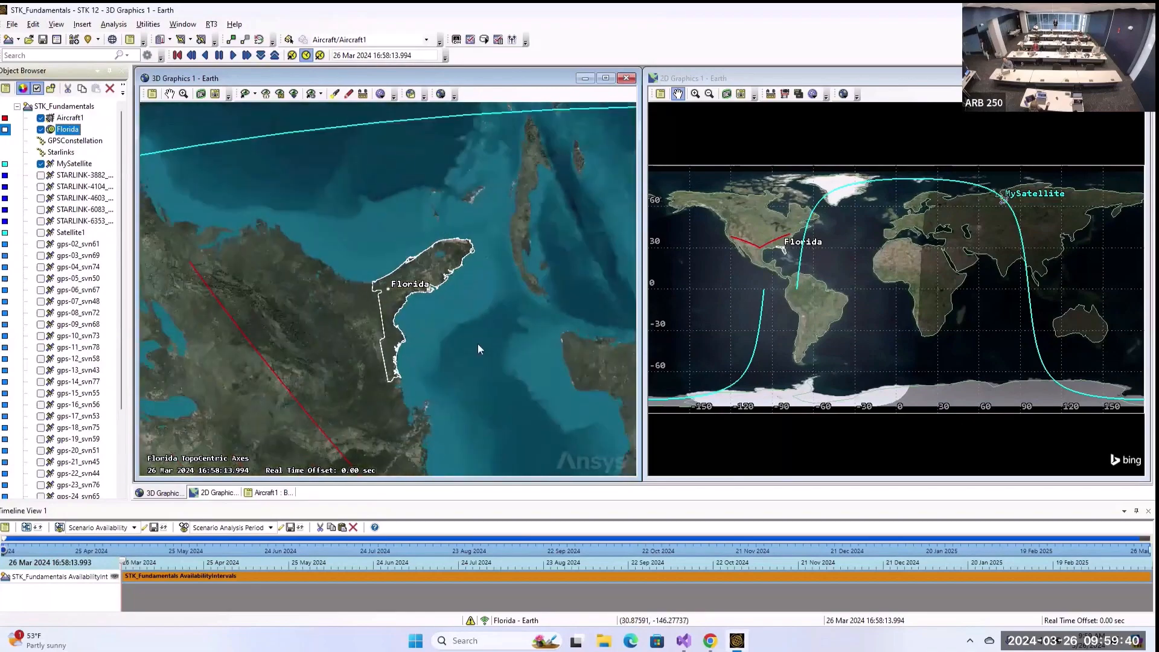
left_click_drag(341, 386, 648, 315)
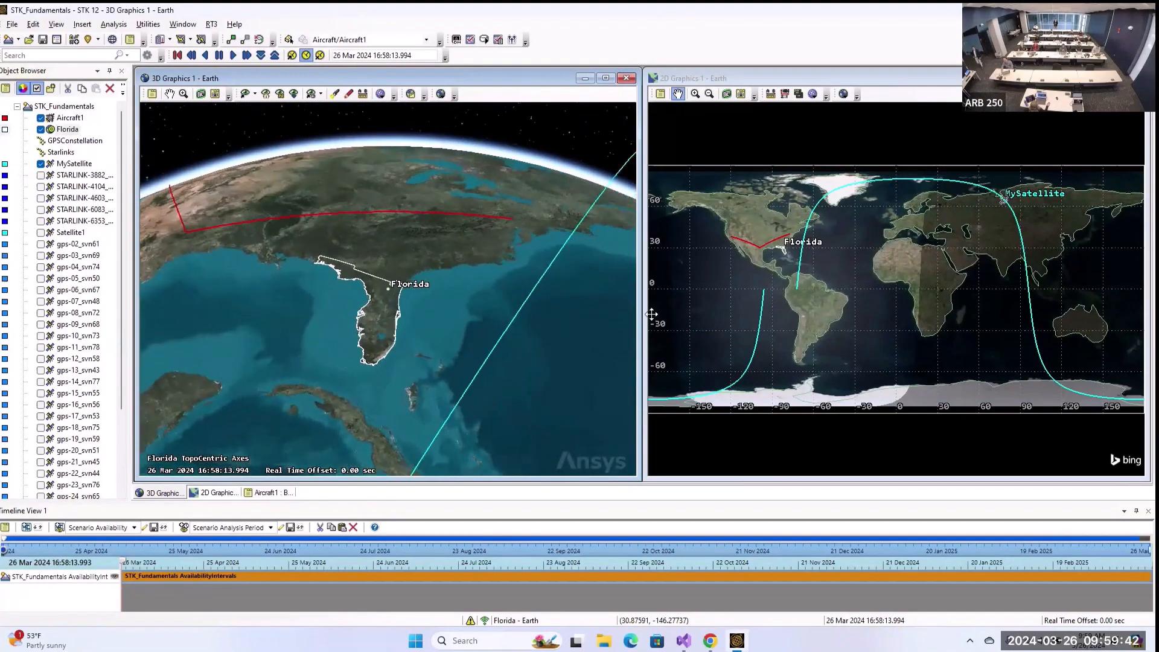
left_click_drag(317, 308, 409, 264)
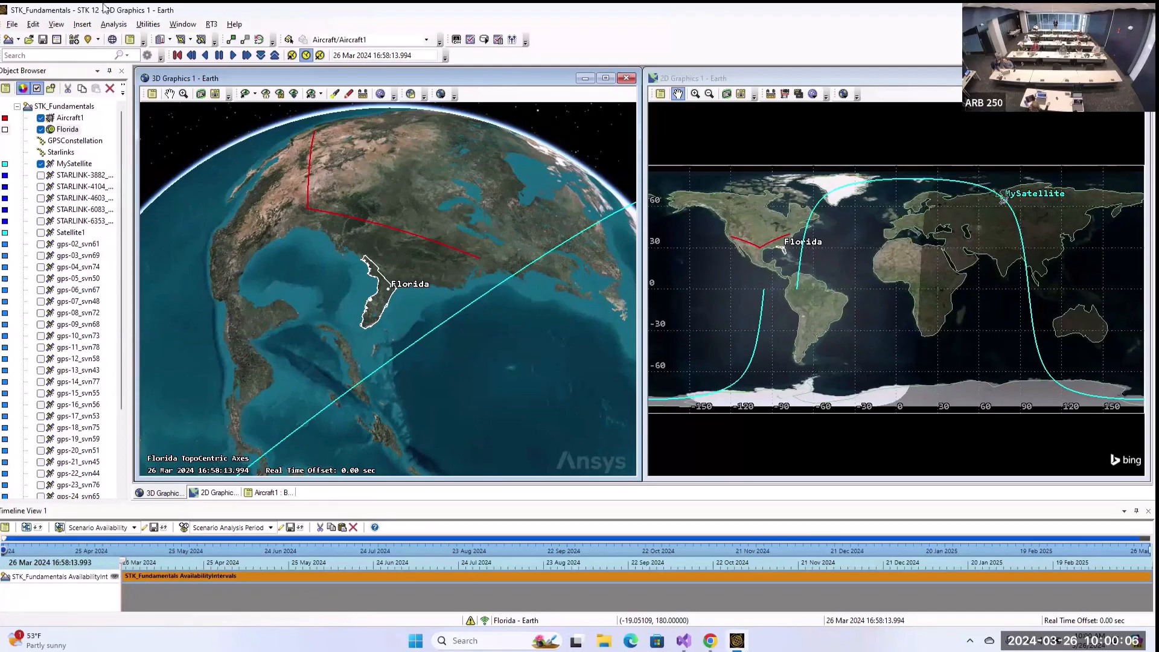
- Insert a default area target into the scenario and close the object insertion dialog
left_click(82, 24)
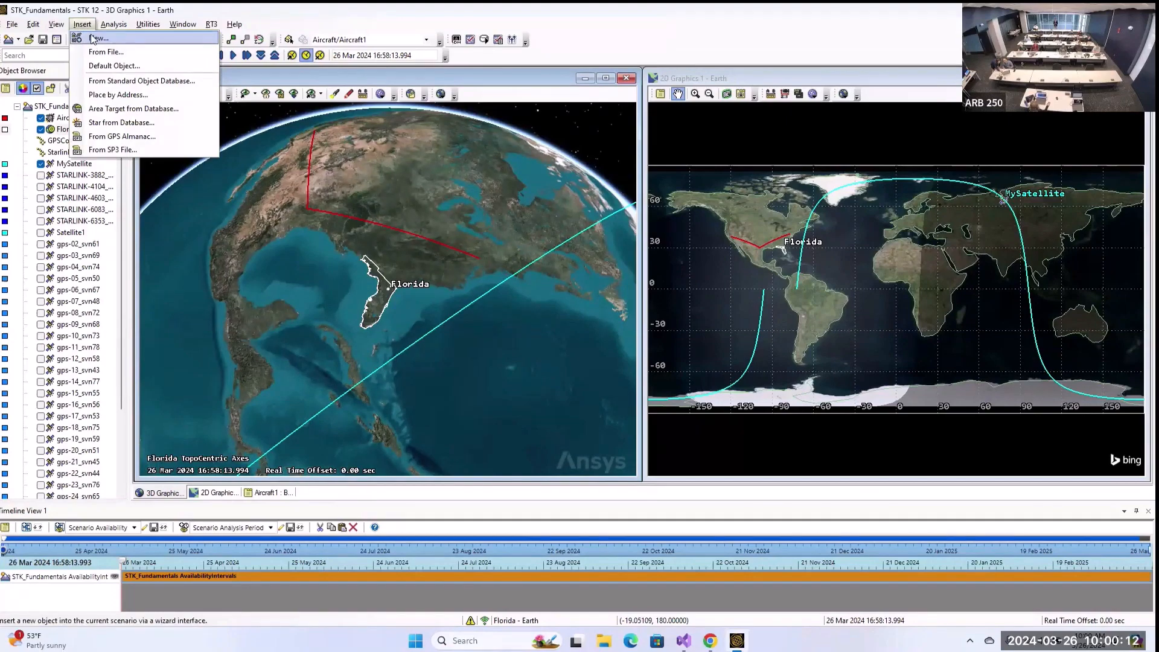
left_click(94, 40)
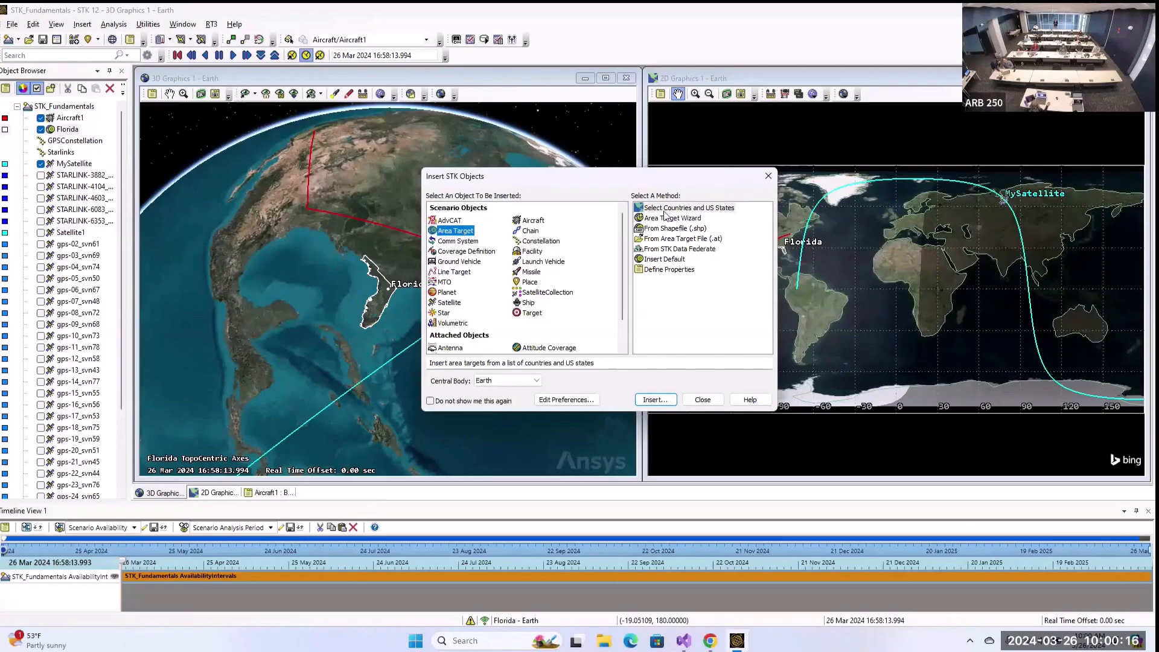
left_click(670, 260)
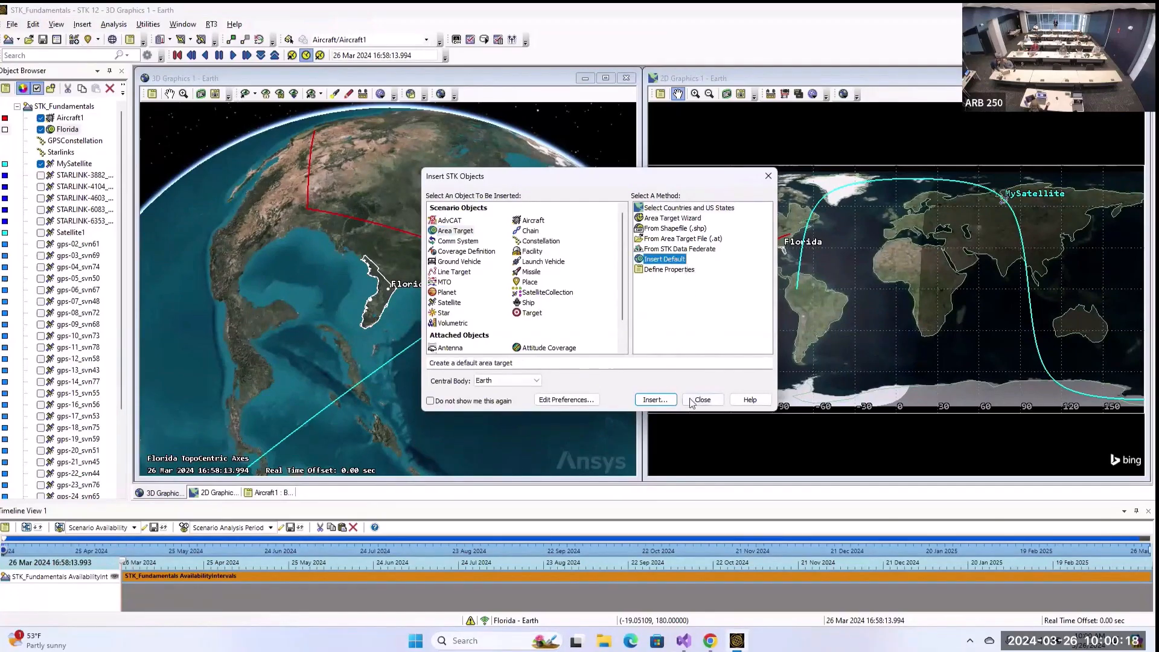
left_click(660, 401)
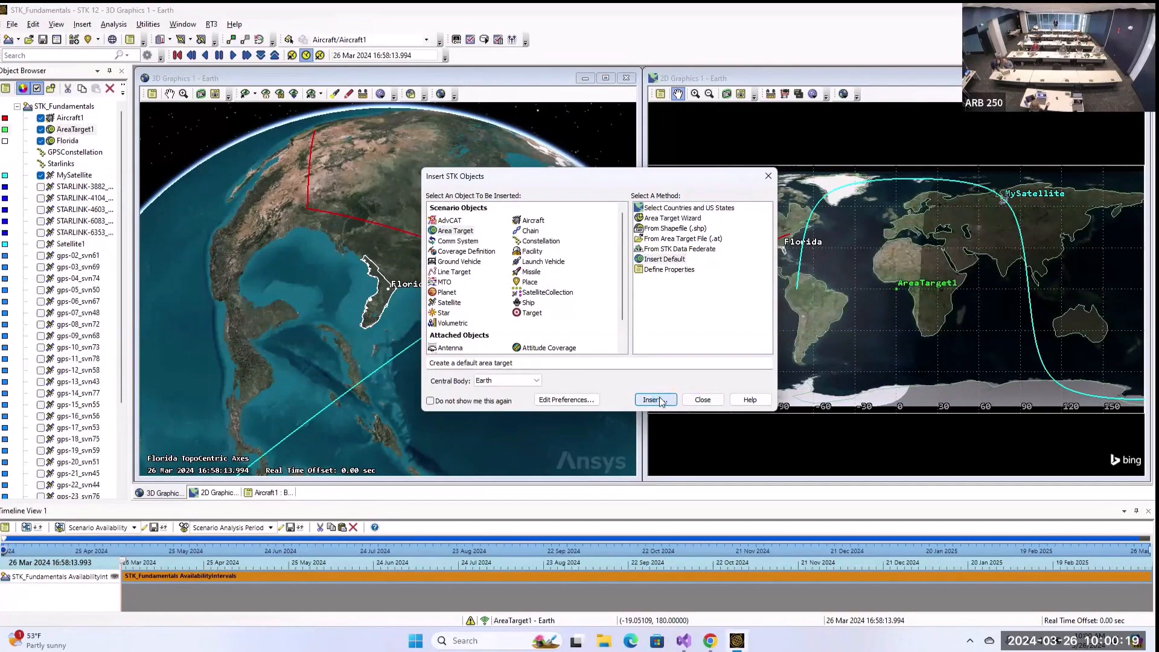
left_click(703, 400)
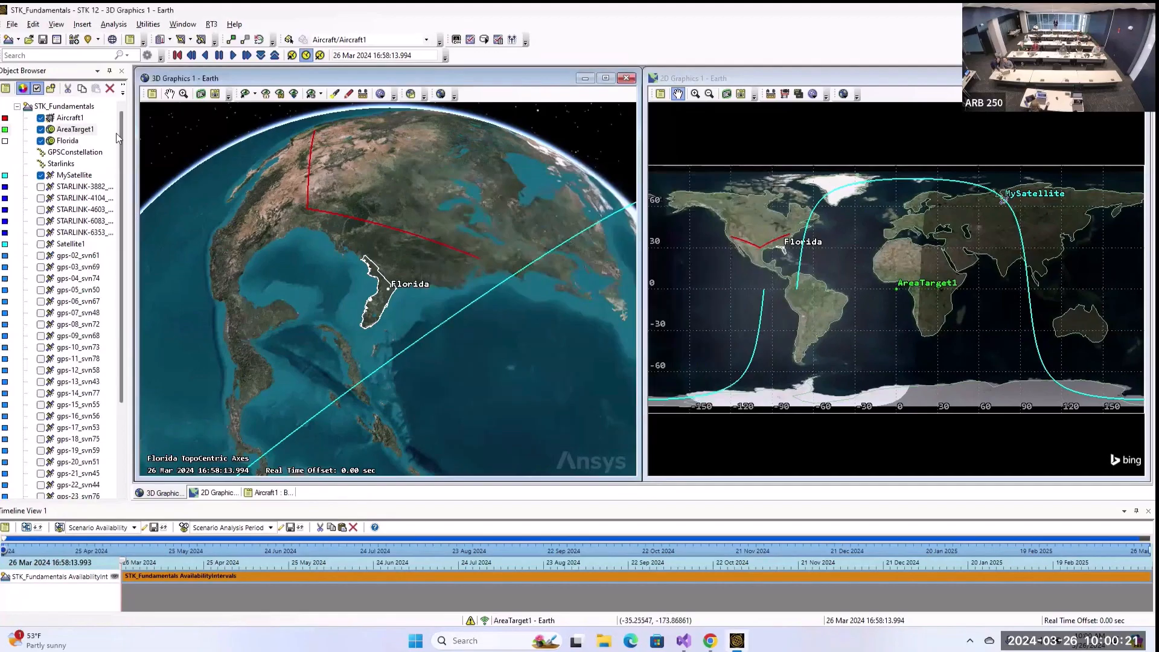
- Open the boundary properties of AreaTarget1 and restore the minimized window to a readable size over the graphics views
left_click(74, 130)
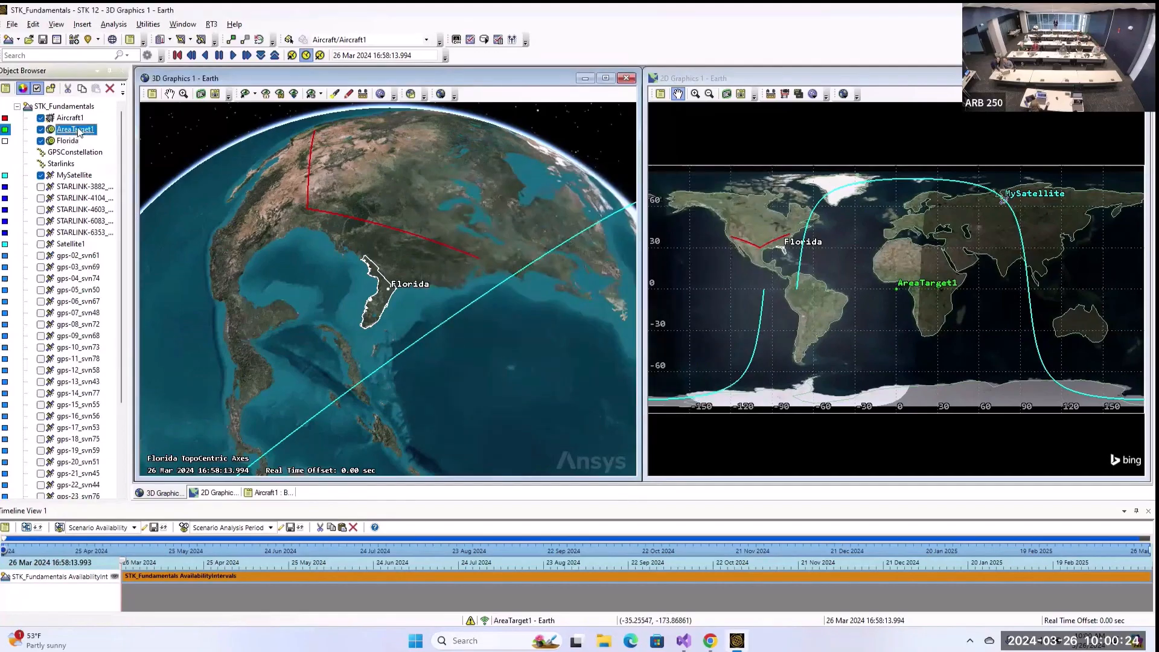
double_click(79, 131)
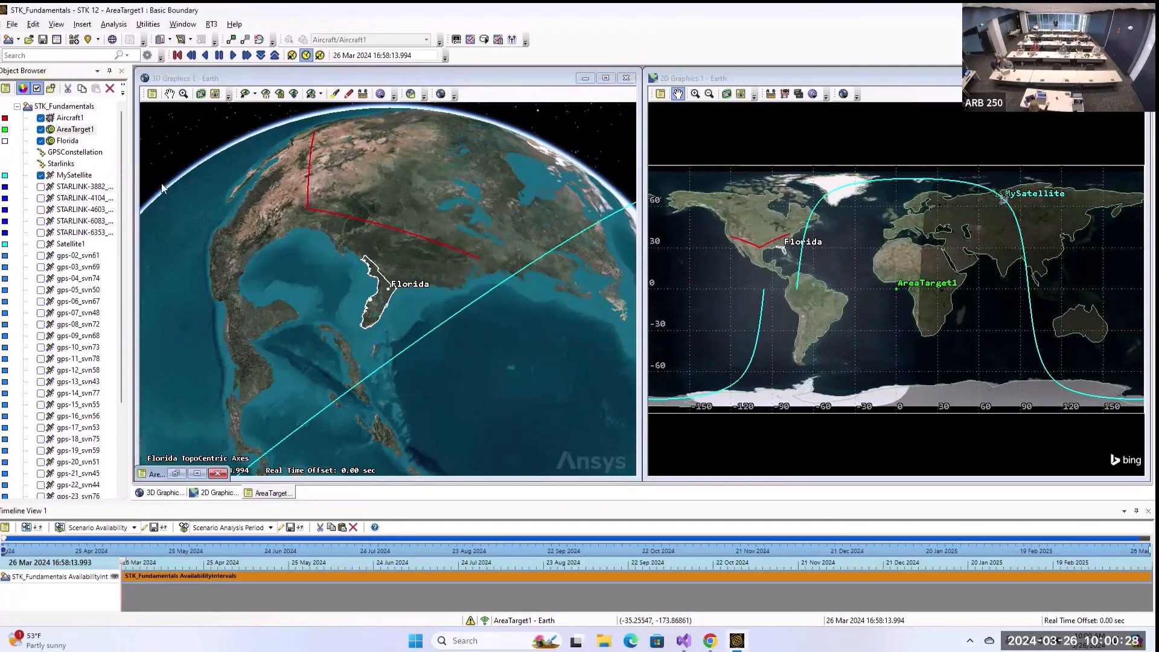
left_click(85, 130)
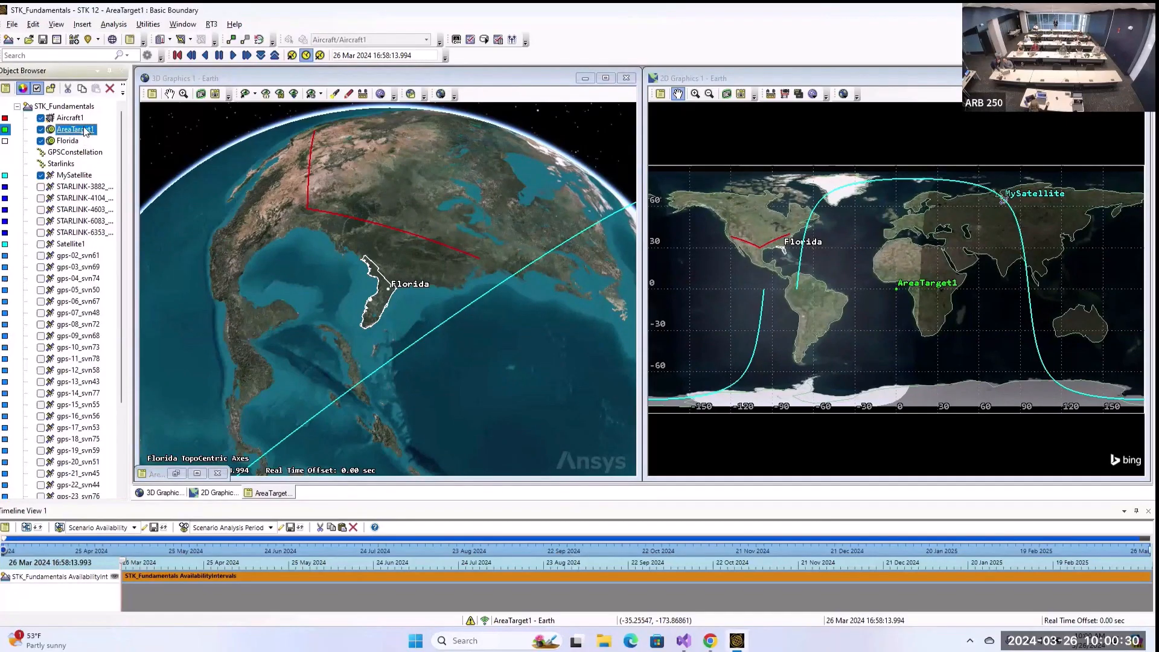
left_click_drag(155, 473, 408, 167)
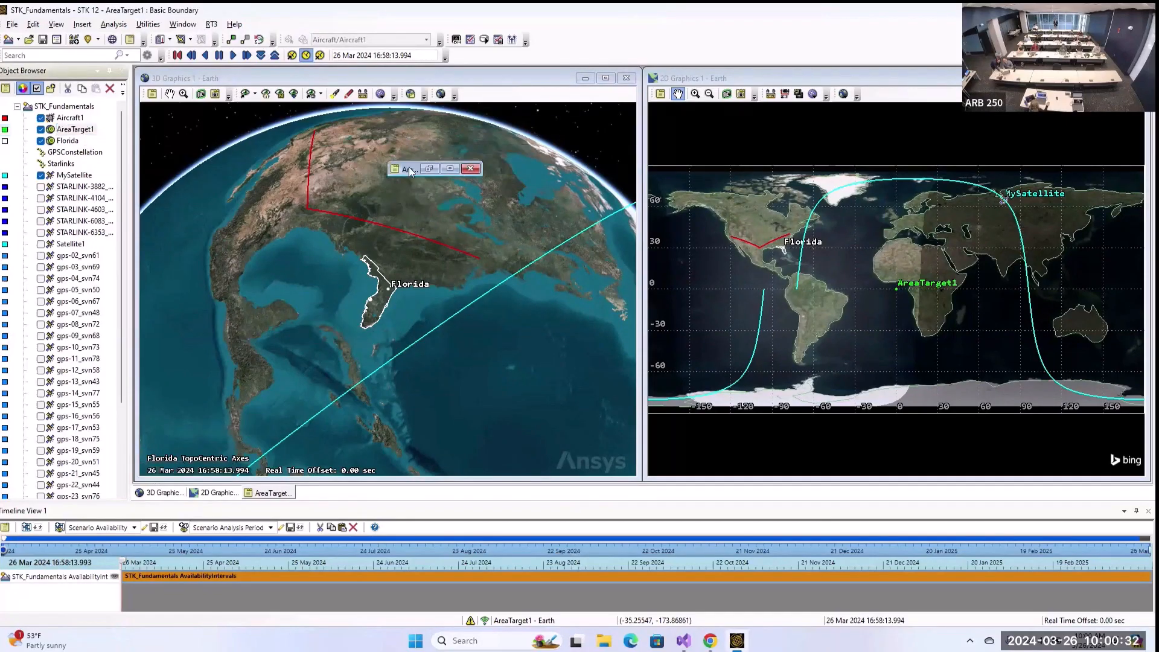
left_click(454, 168)
left_click(1135, 25)
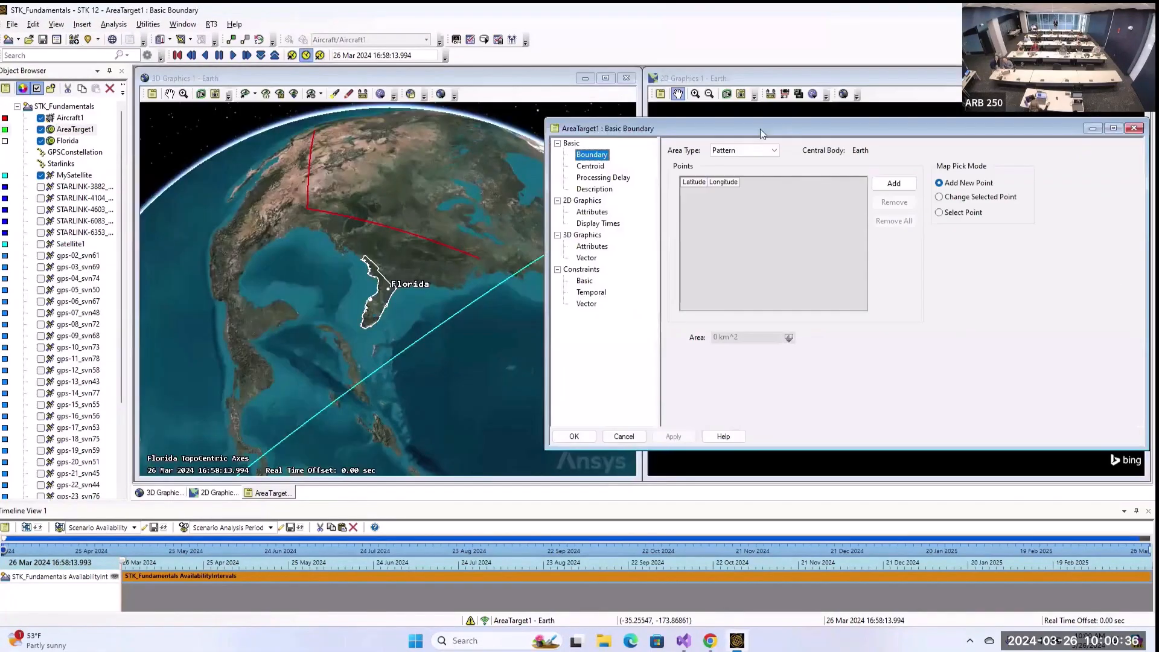
left_click_drag(773, 127, 512, 111)
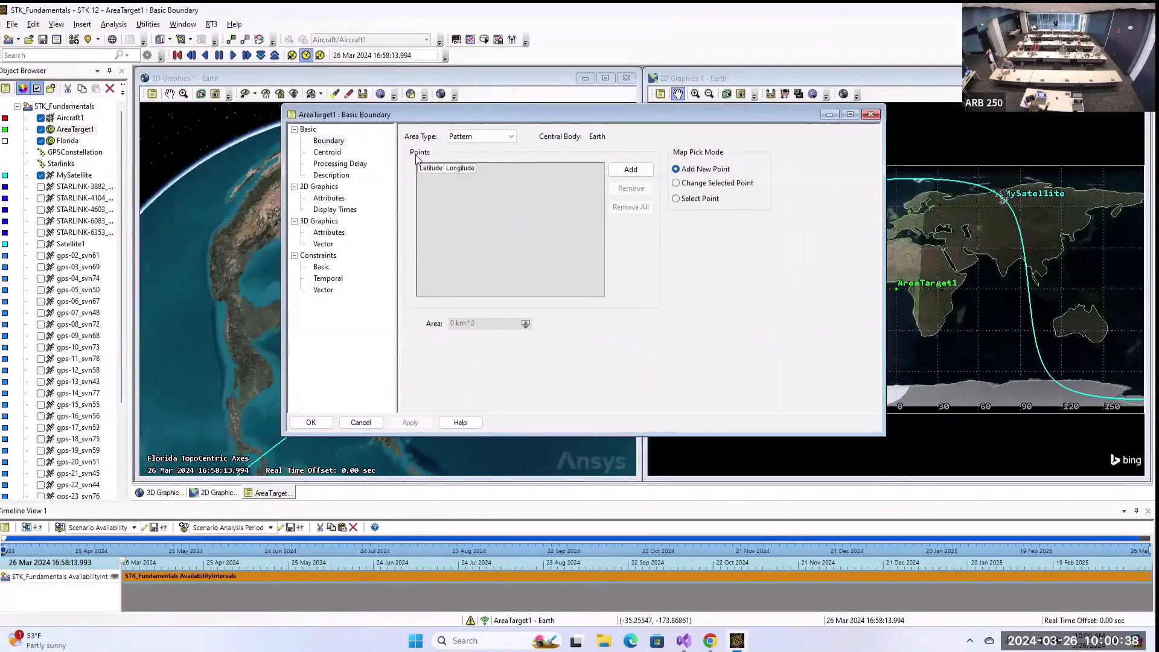
- Keep the area type as Pattern and add four points to the area target's boundary
left_click(498, 134)
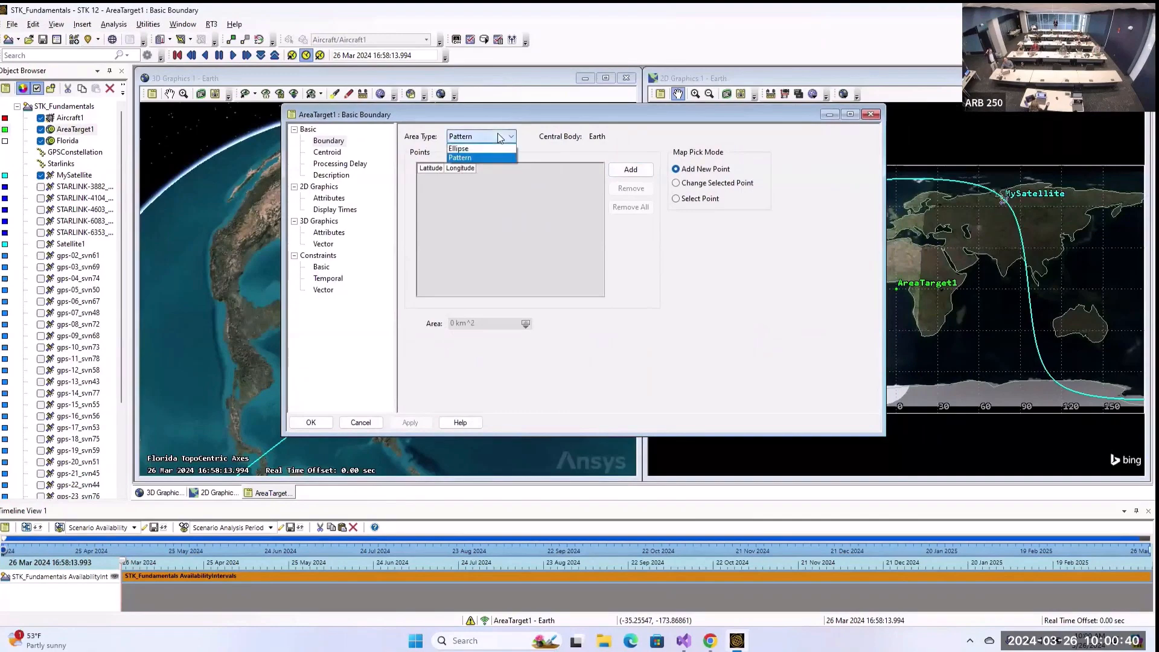
left_click(501, 132)
left_click(503, 132)
left_click(503, 132)
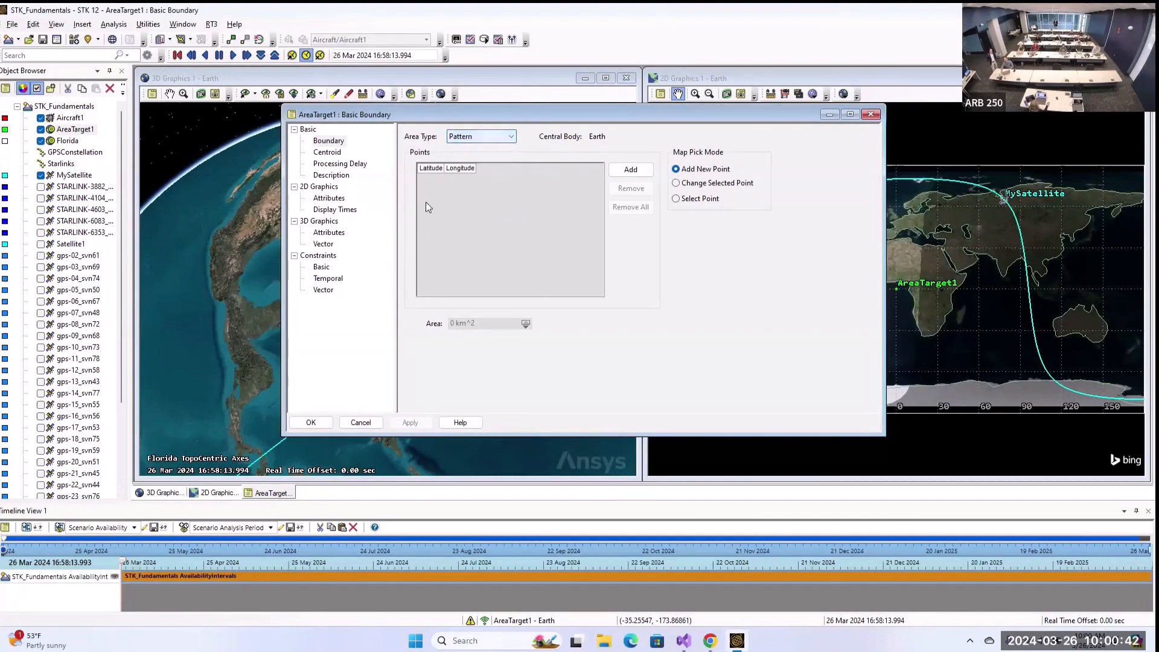
left_click(641, 173)
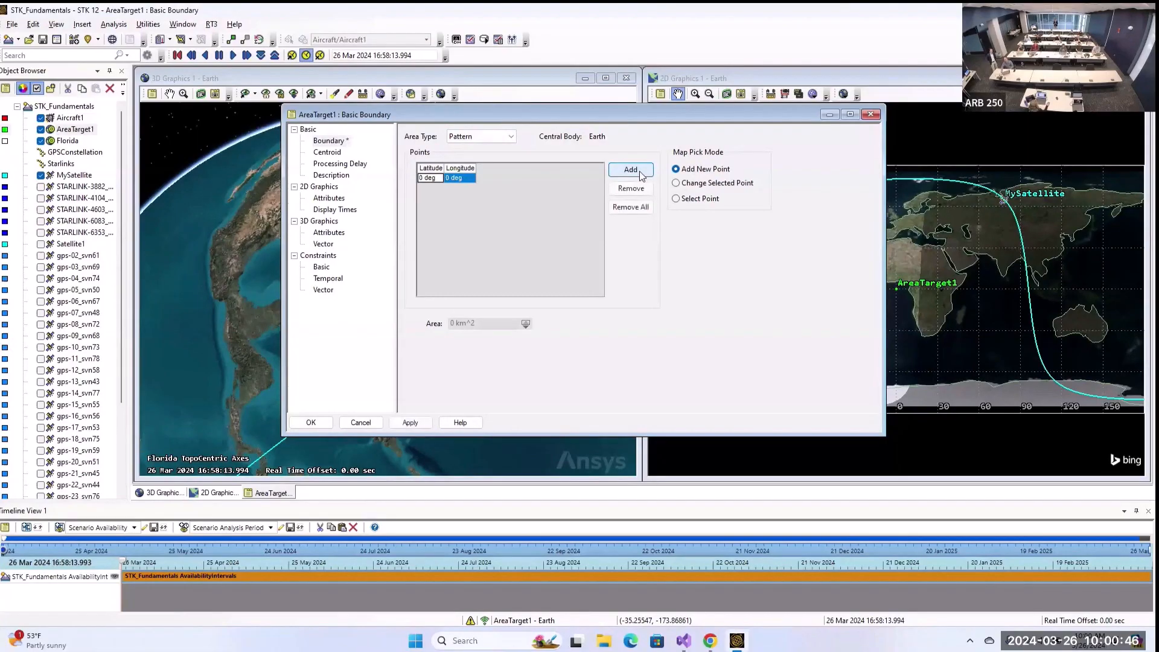
left_click(640, 174)
left_click(640, 173)
left_click(640, 173)
- Set the first boundary point to latitude 38.4345 and longitude -105.116
left_click(439, 177)
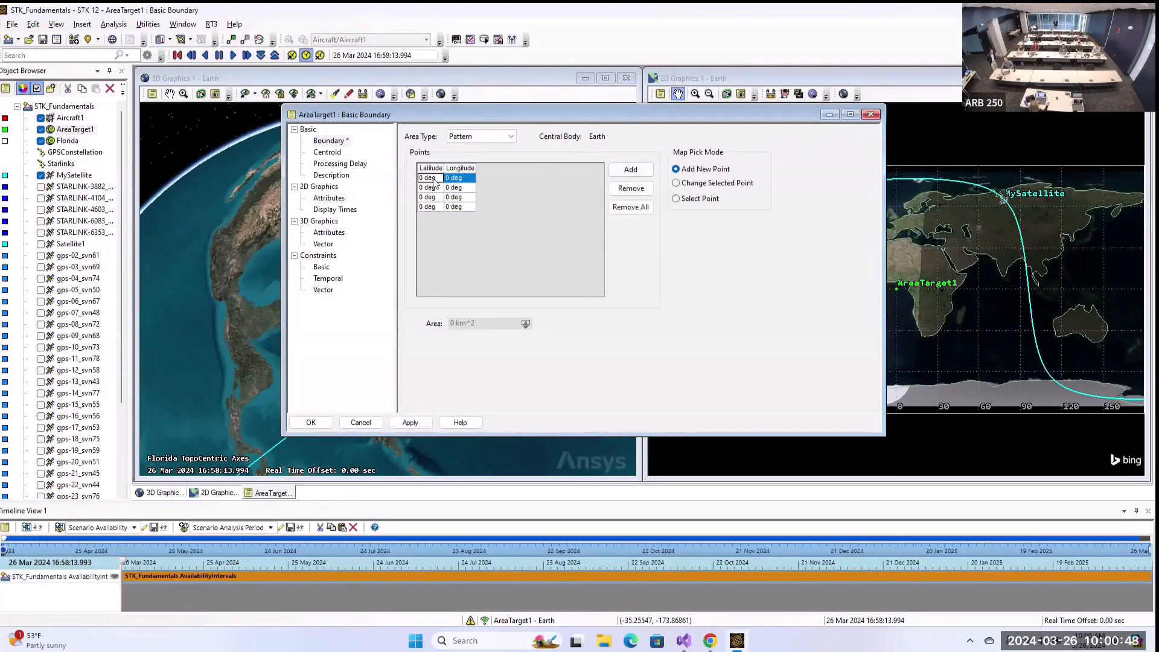
left_click(439, 178)
type("38")
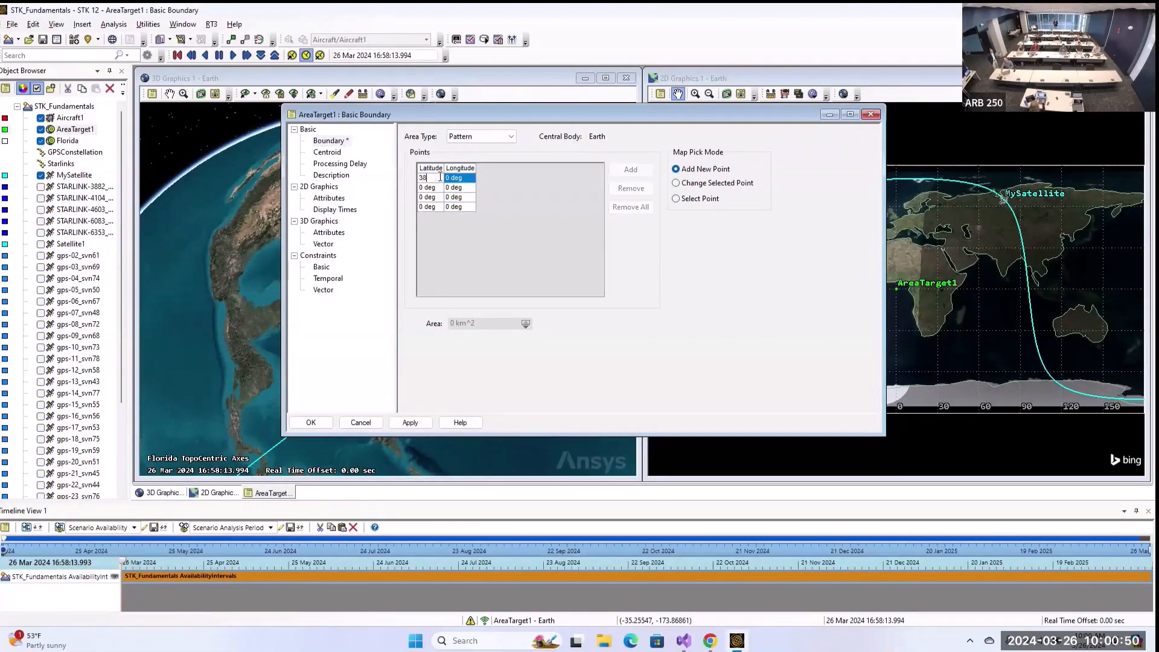
type(".4345")
left_click(458, 179)
left_click(462, 178)
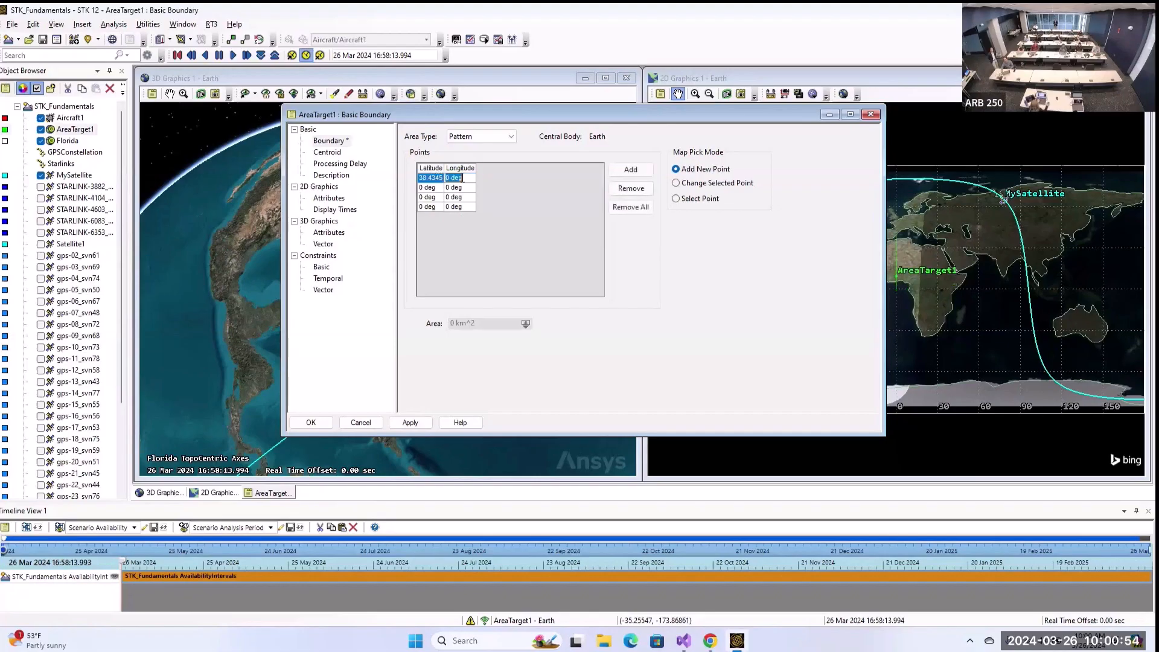
type("-10")
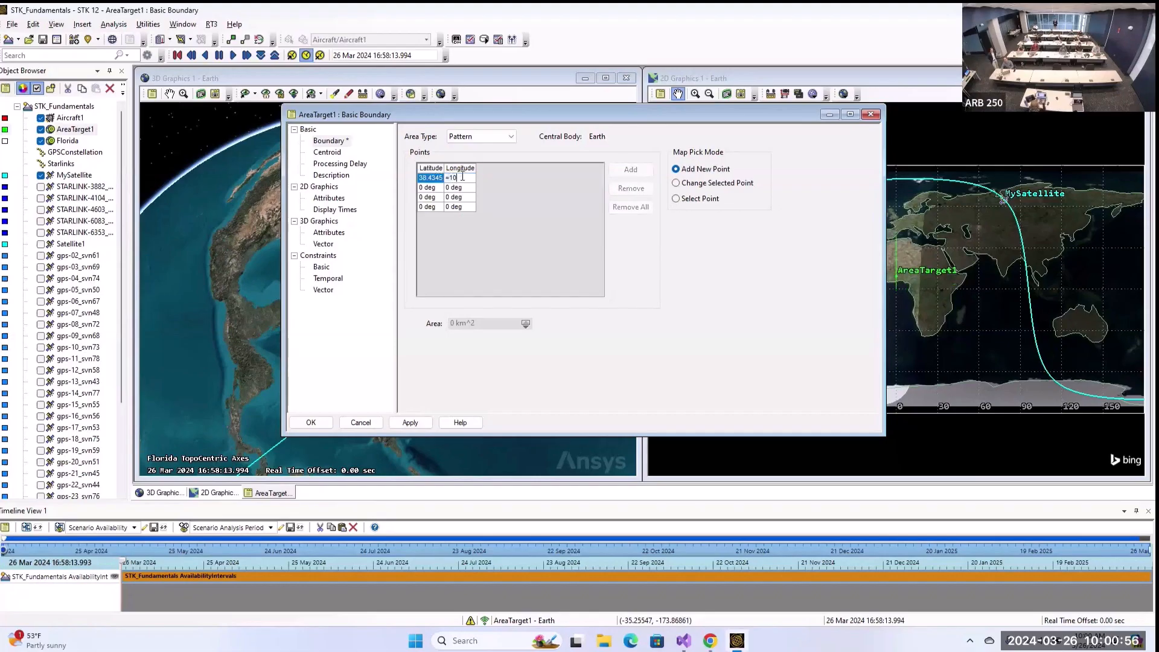
key("BackSpace")
key("BackSpace")
key("BackSpace")
type("105.116")
key("Tab")
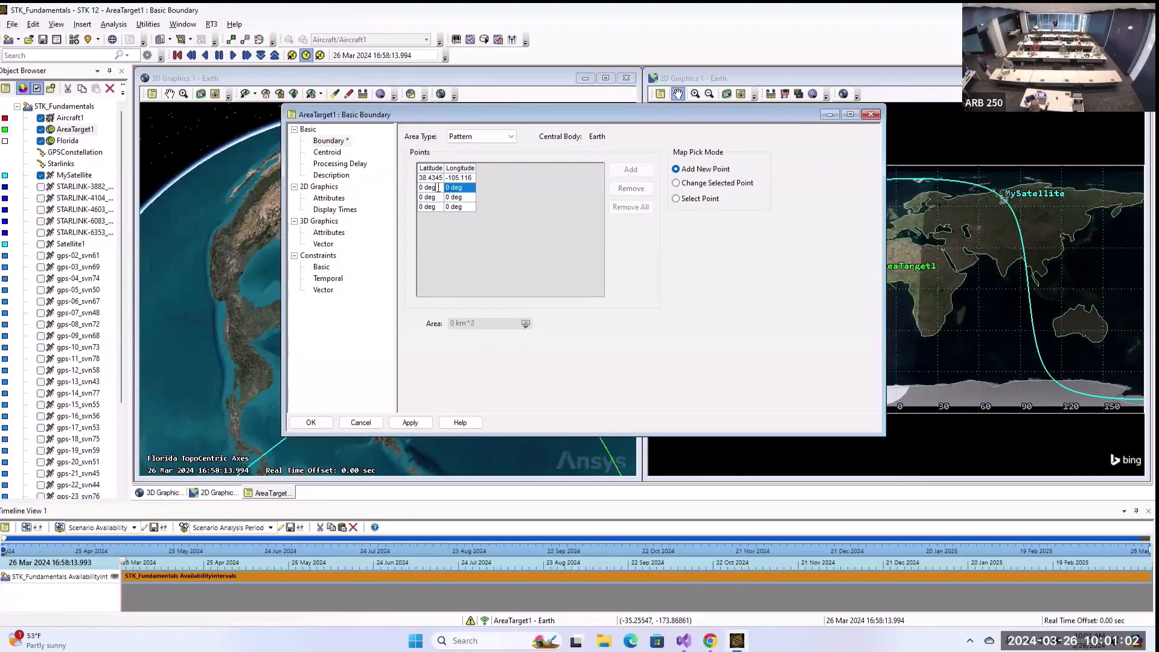
- Set the second boundary point to latitude 38.4267 and longitude -105.0999
type("38")
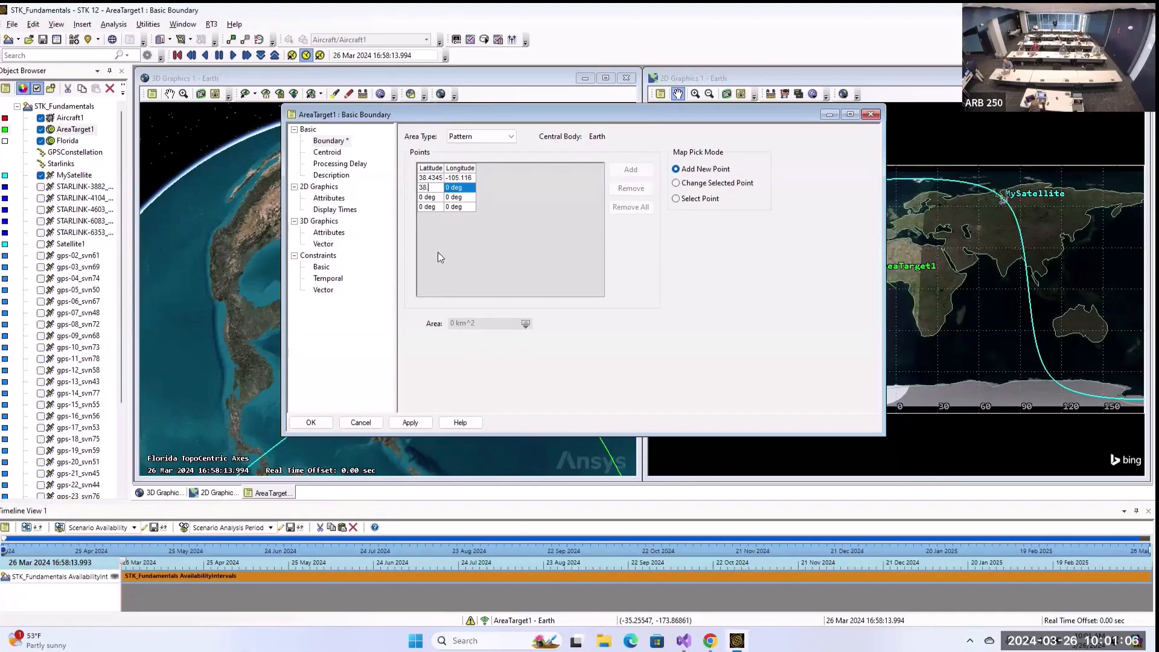
type(".4267")
left_click(473, 189)
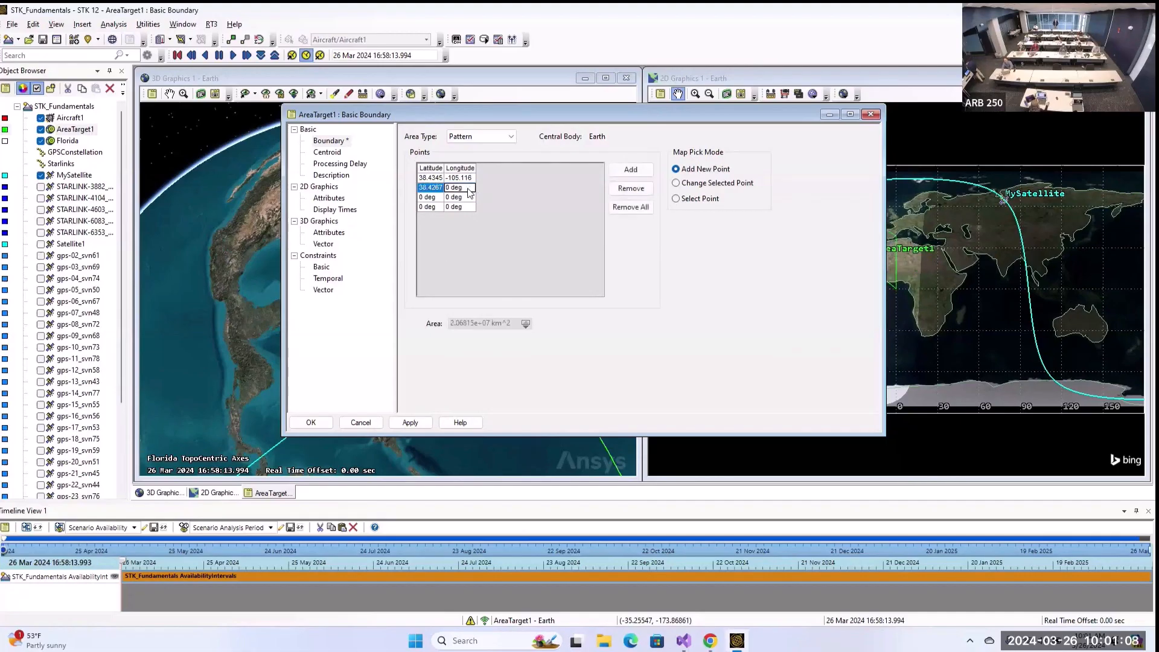
left_click(469, 186)
type("-105.08")
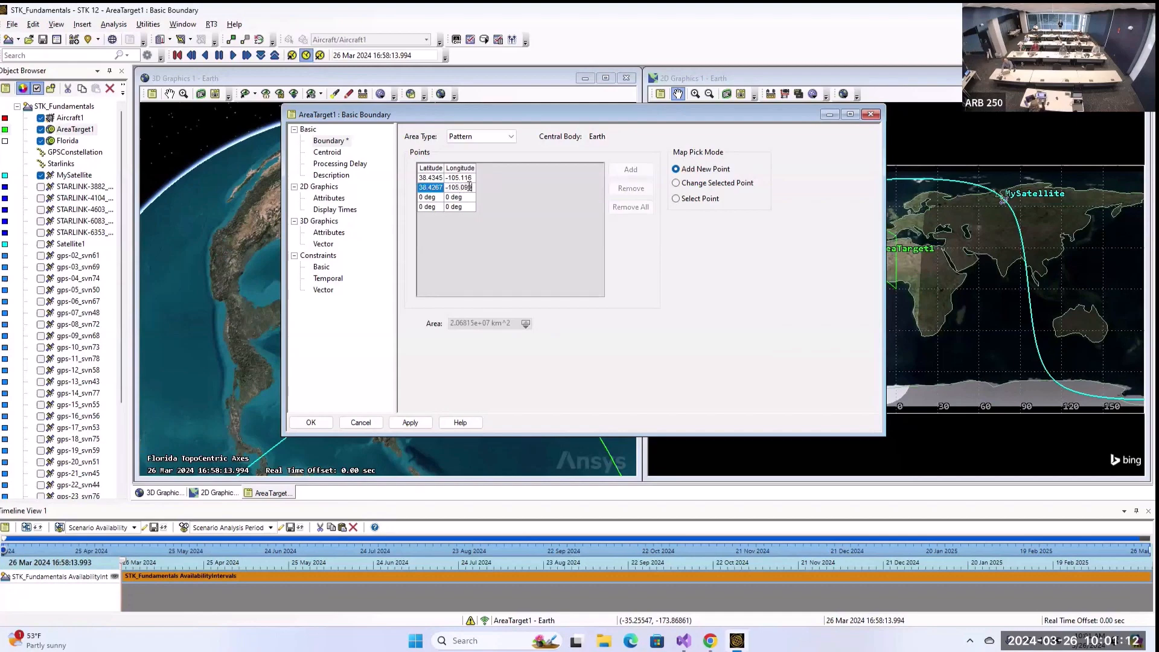
type("99")
- Set the third boundary point to latitude 38.4256 and longitude -105.1008
left_click(436, 197)
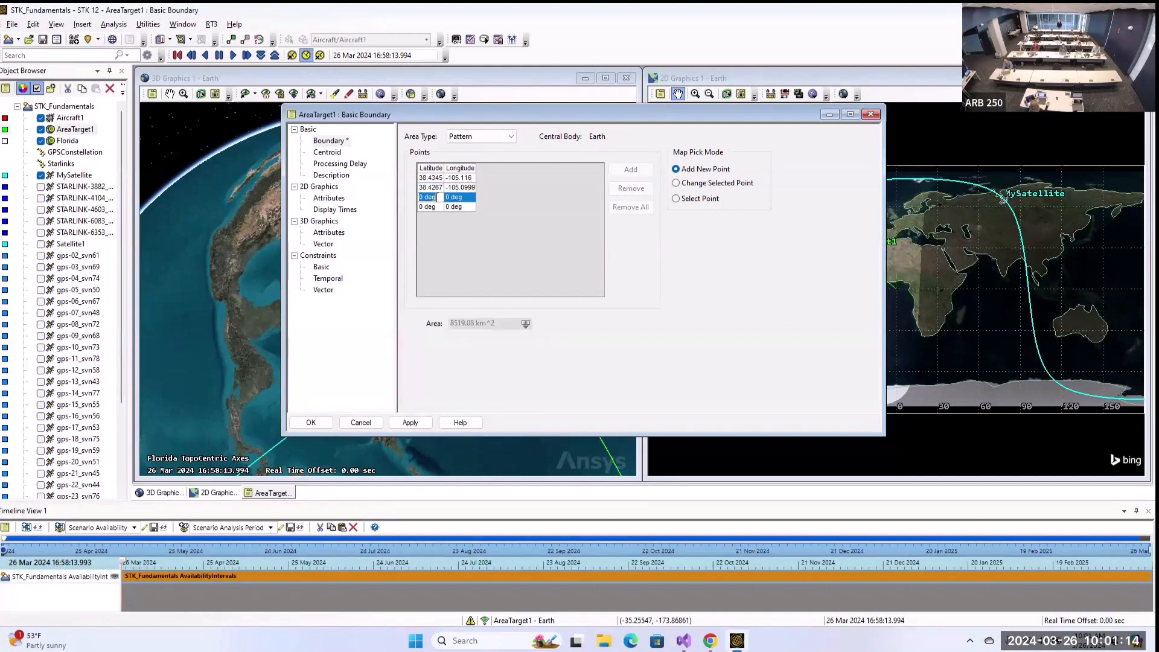
type("38.4256")
left_click(462, 197)
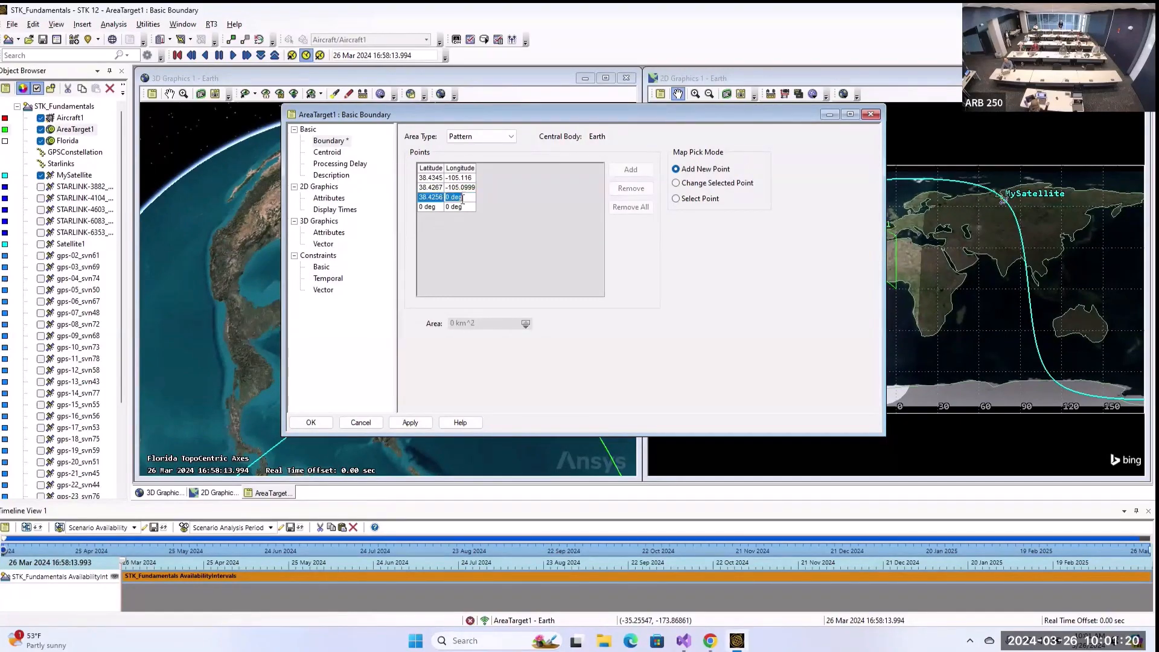
type("5.1008")
left_click(433, 207)
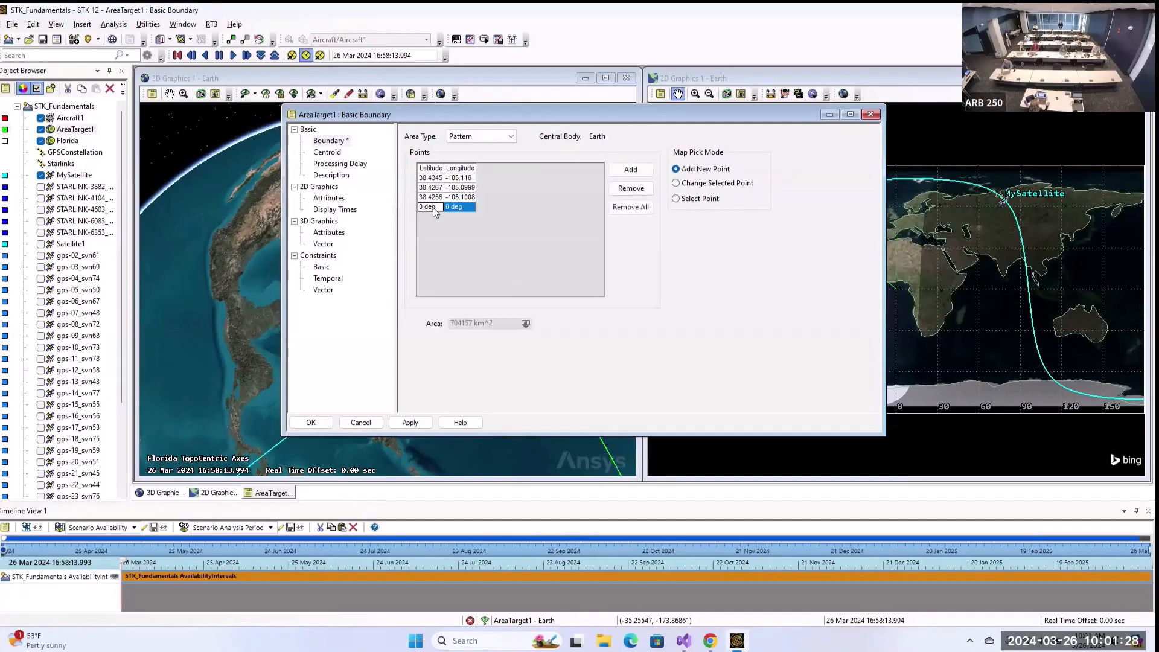
- Set the fourth boundary point of AreaTarget1 to latitude 38.4333 and longitude -105.117, and apply the boundary
left_click(433, 207)
type("38.4333")
left_click(466, 208)
type("-105.117")
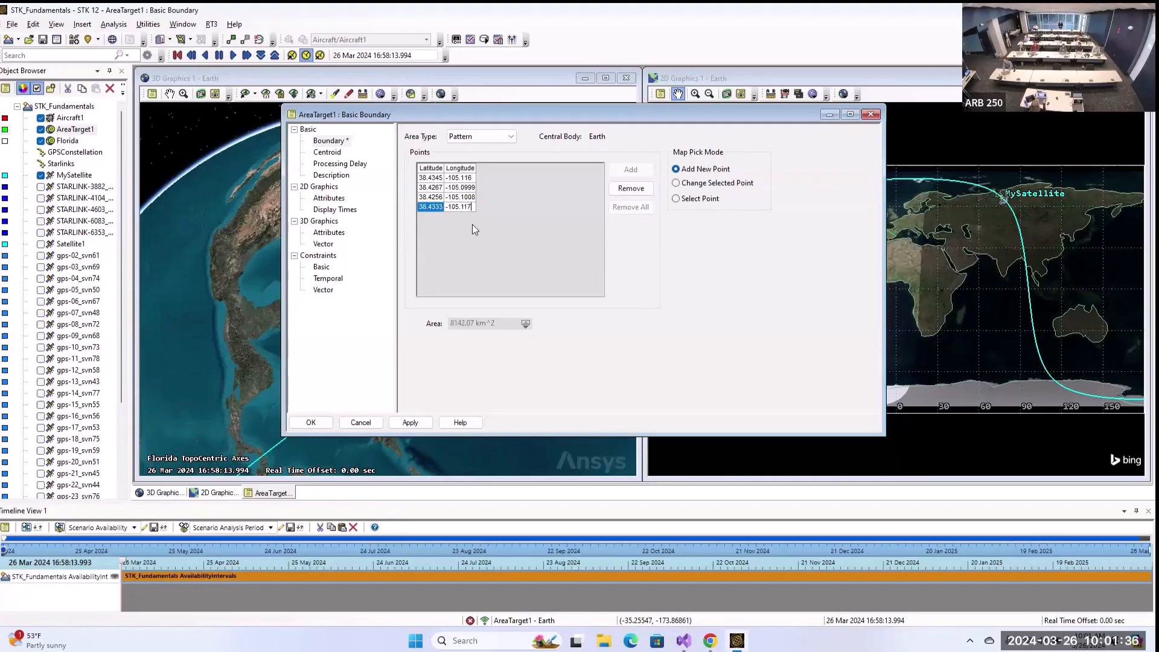
left_click(409, 423)
left_click(311, 422)
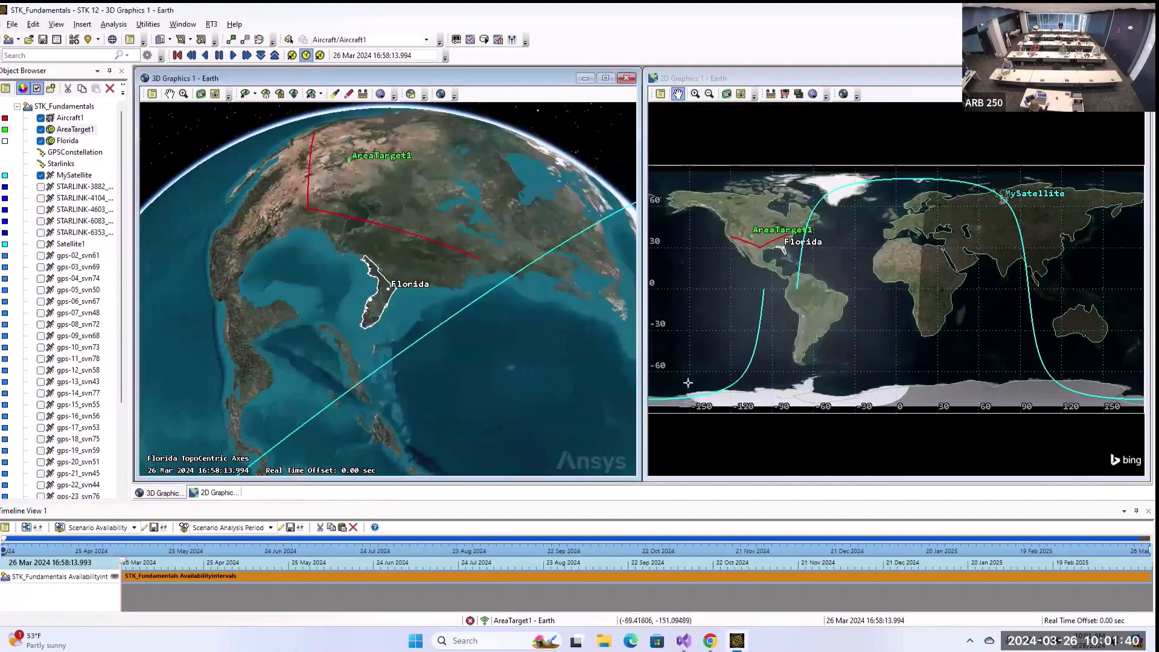
- Rename the AreaTarget1 object as Airstrip
left_click(76, 130)
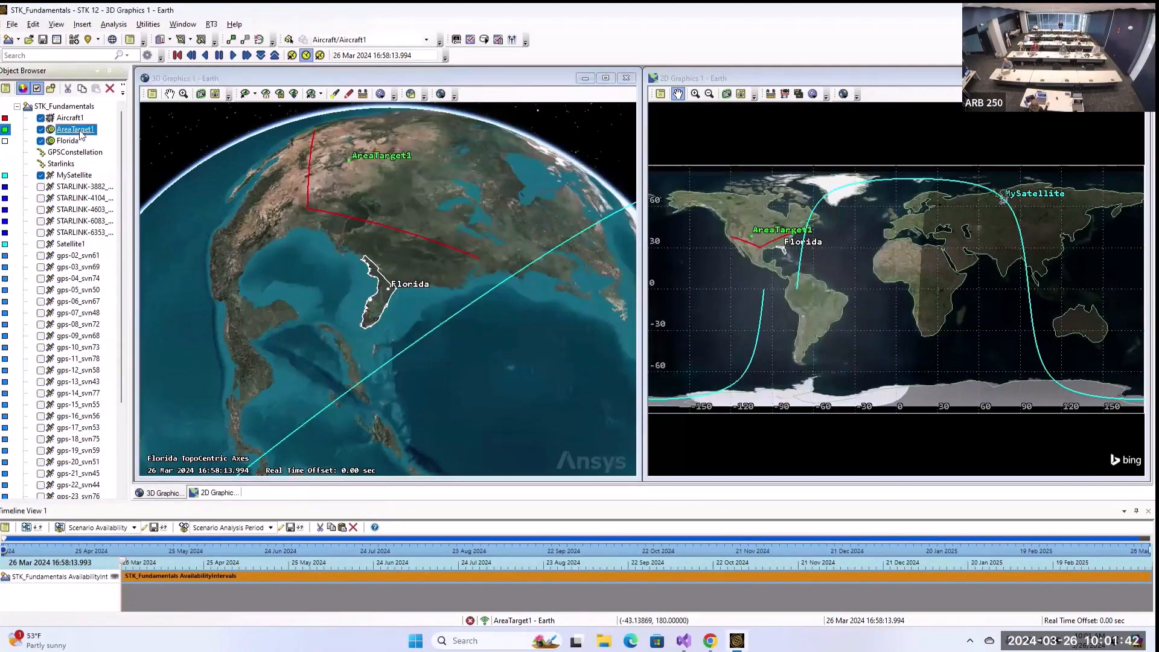
right_click(80, 134)
left_click(131, 281)
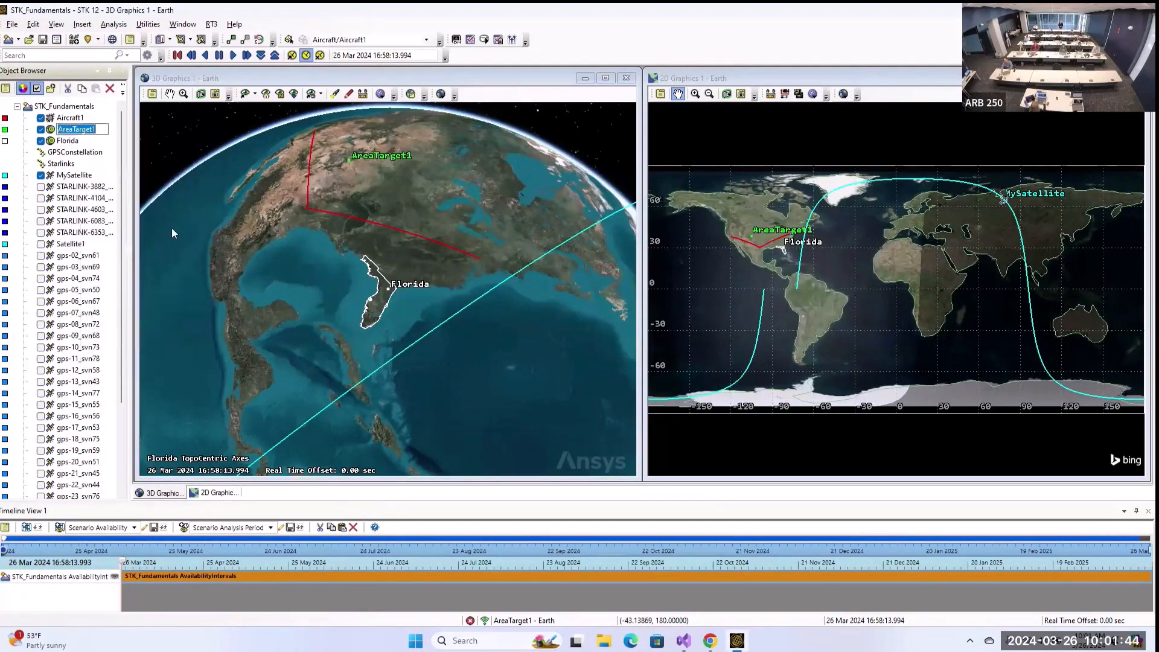
type("Airstrip")
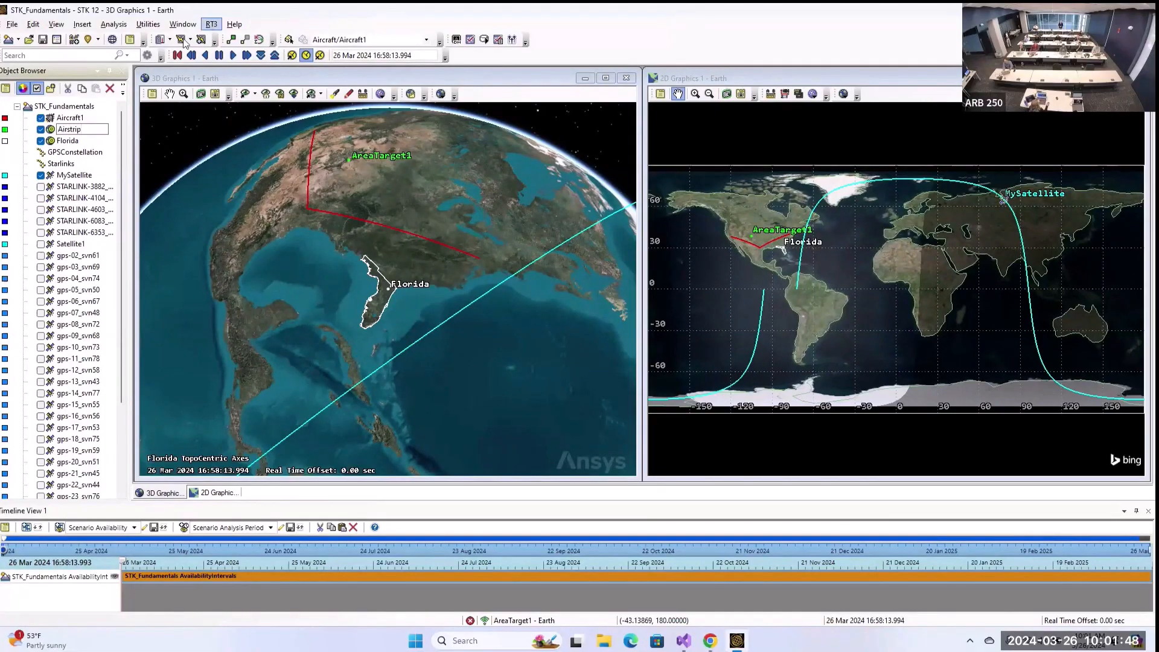
key("Return")
- Undock the Object Browser and arrange the 3D and 2D graphics windows side by side next to it
mouse_move(67, 75)
left_mouse_down()
mouse_move(116, 76)
mouse_move(52, 77)
left_mouse_up()
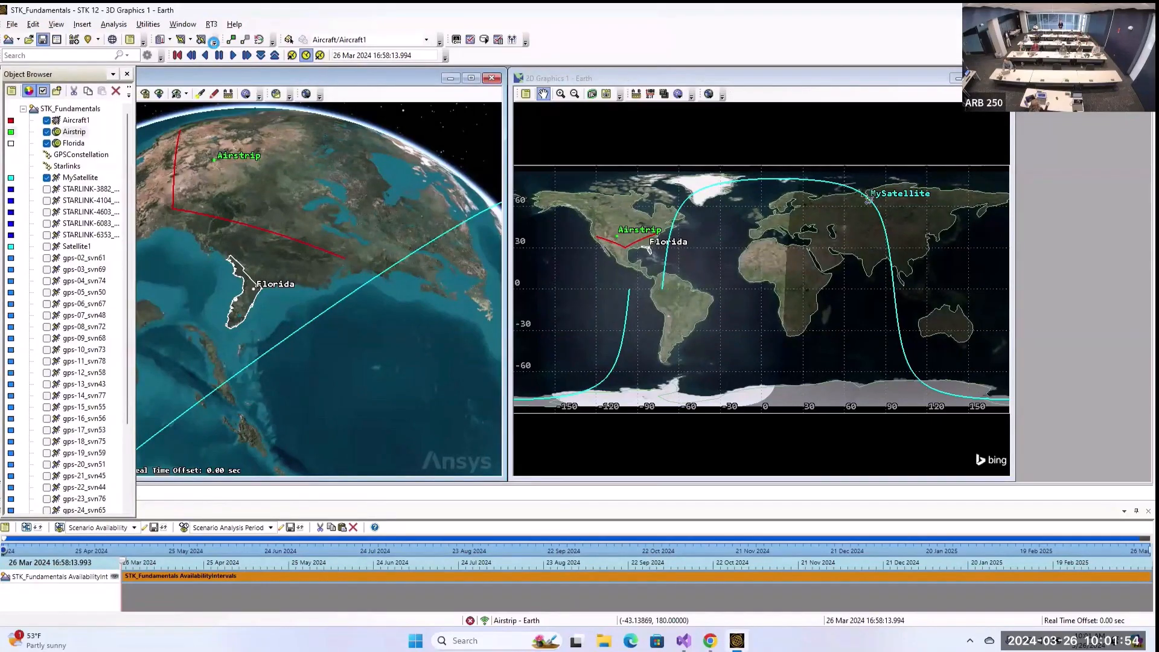
left_click(183, 24)
left_click(214, 86)
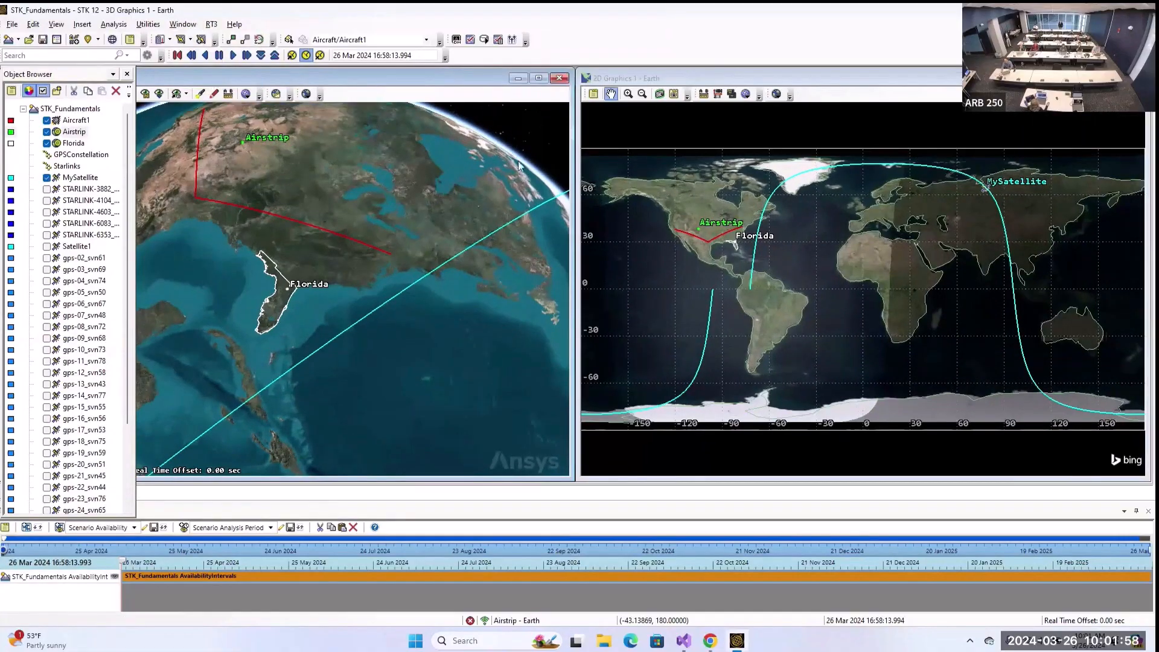
left_click_drag(428, 77, 565, 78)
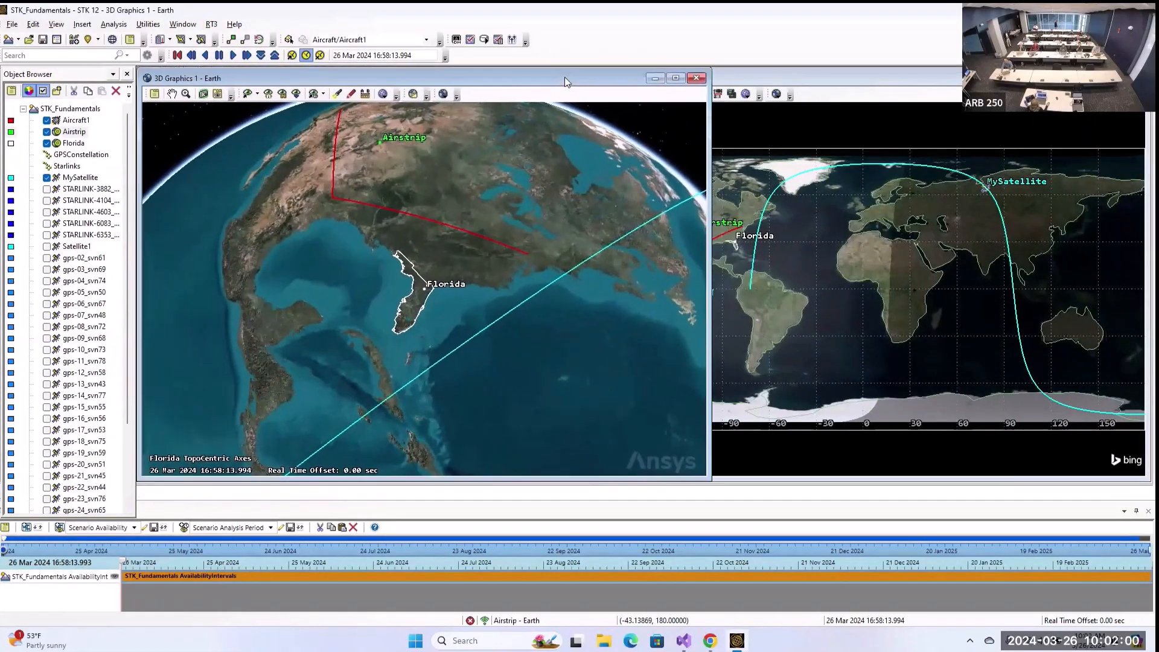
left_click_drag(710, 133, 613, 156)
left_click(701, 79)
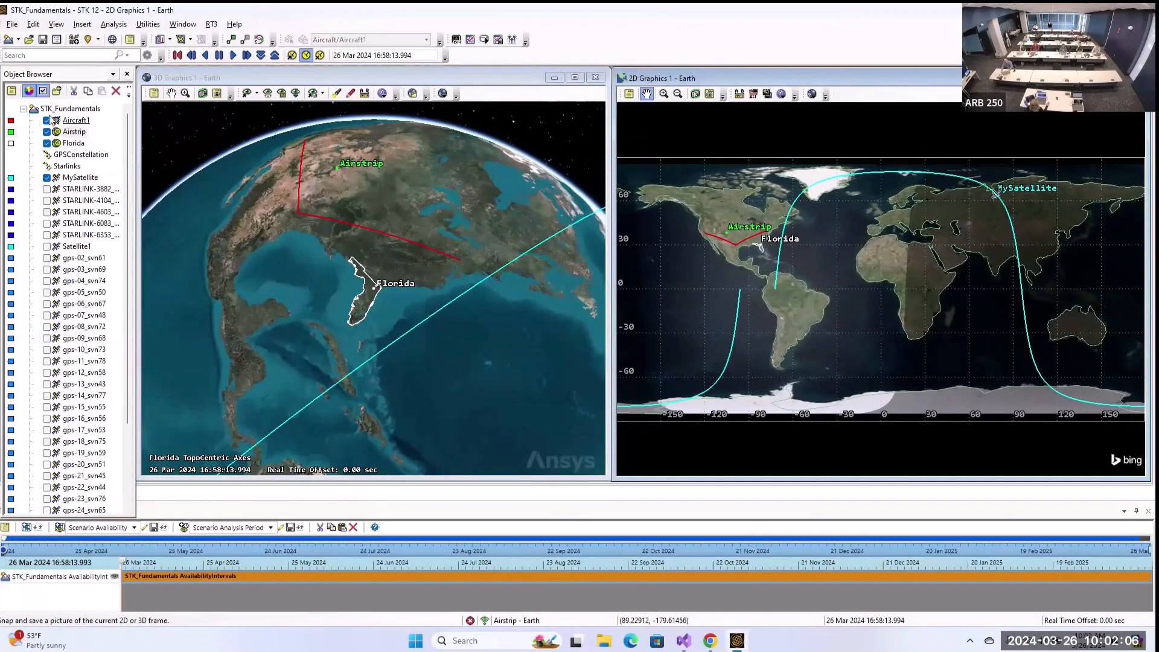
- Zoom the 3D view to the Airstrip area target and examine from several angles how its boundary fits the runway
left_click(71, 132)
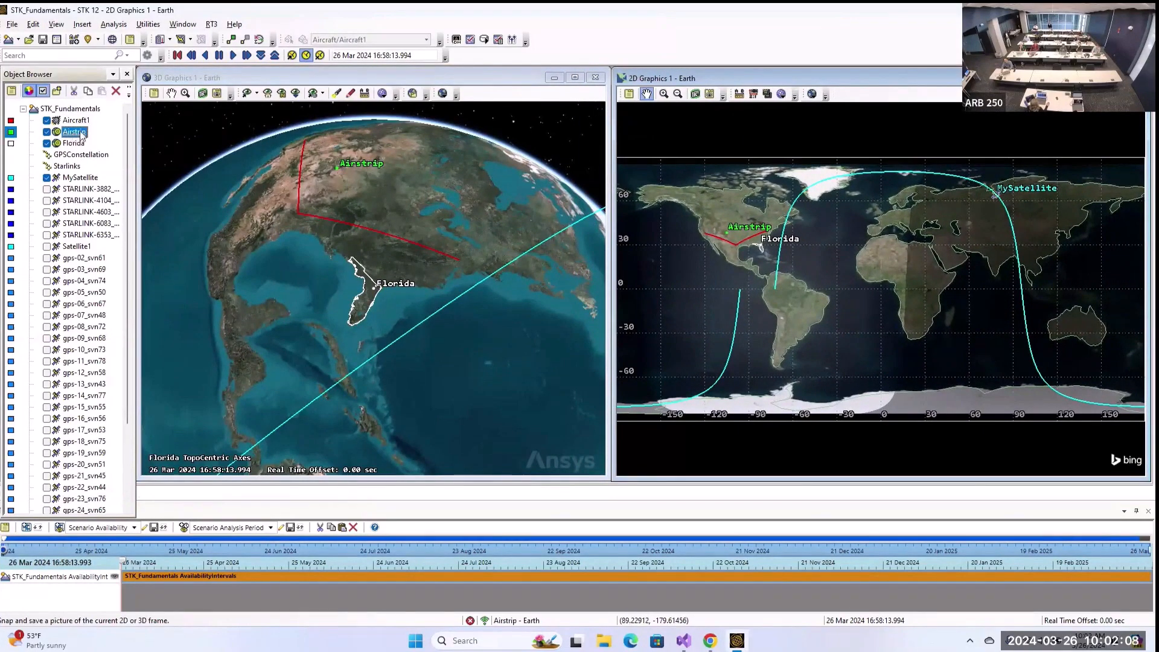
left_click(82, 178)
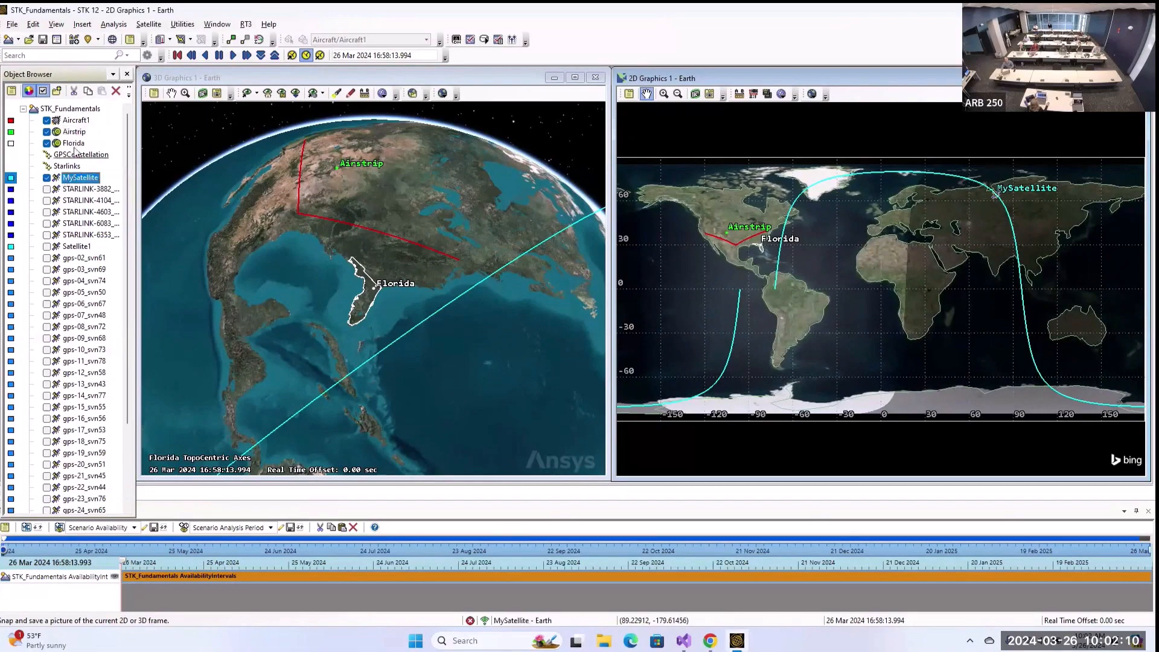
right_click(66, 131)
left_click(99, 151)
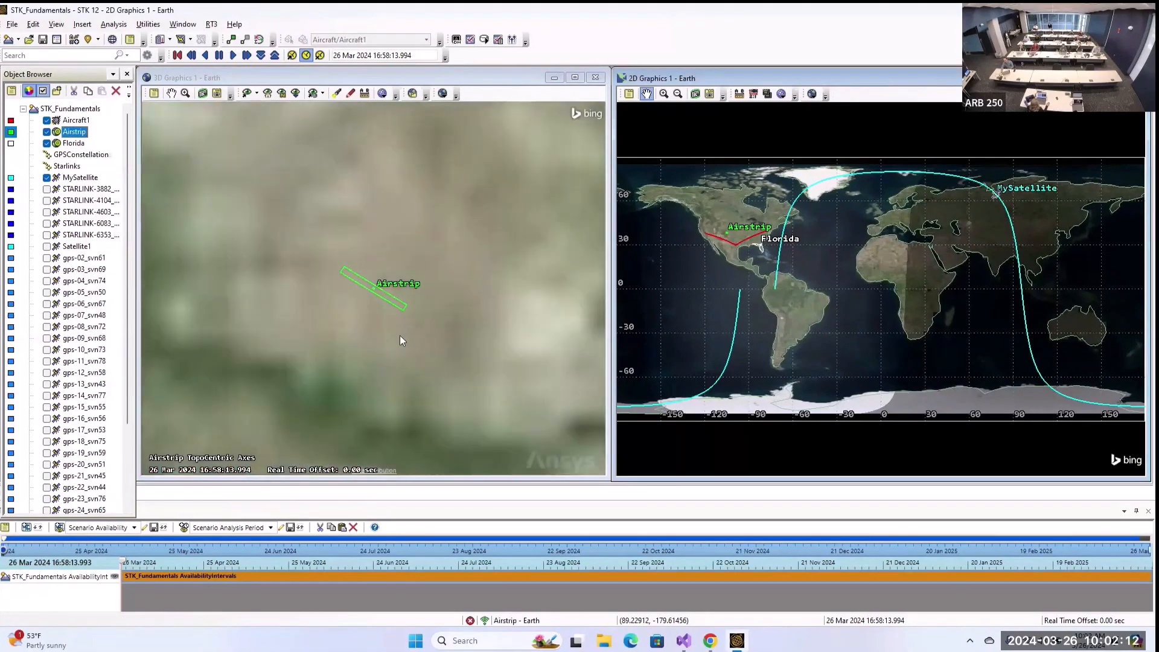
left_click_drag(373, 279, 447, 197)
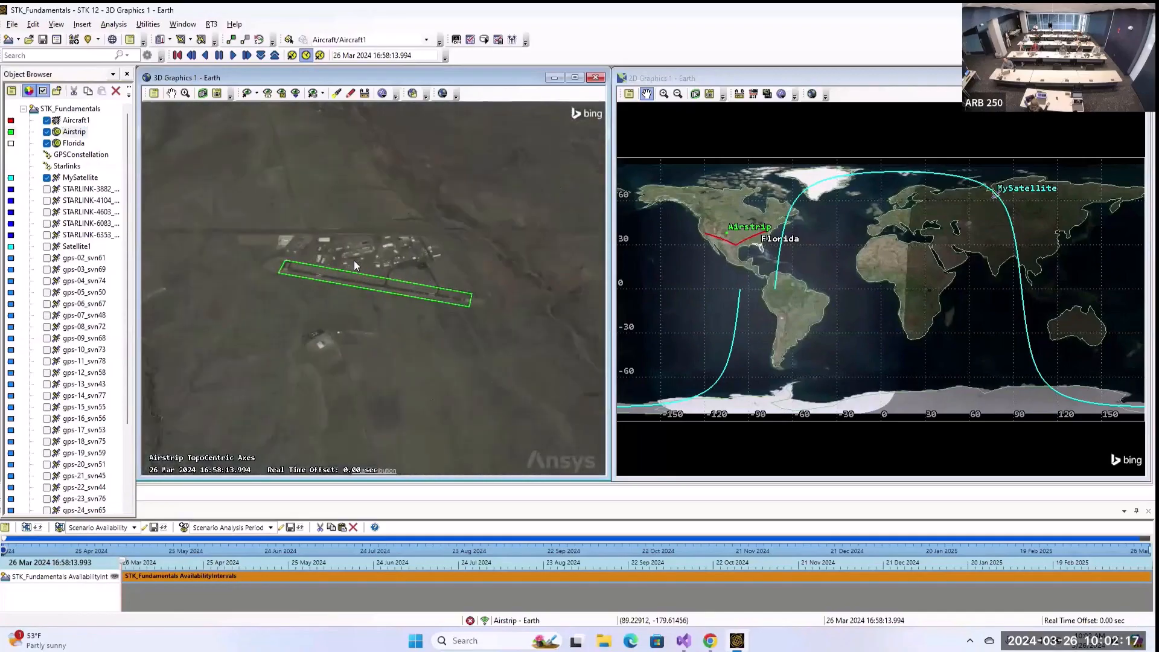
scroll(406, 300, "up", 5)
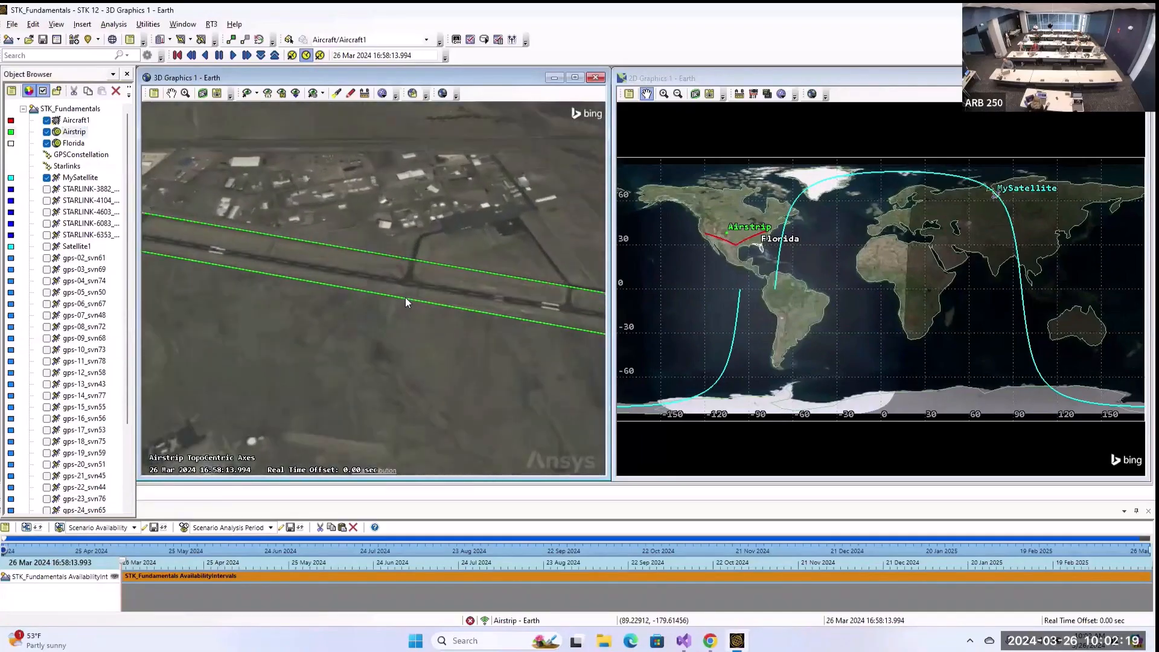
scroll(328, 281, "down", 2)
left_click_drag(366, 267, 397, 324)
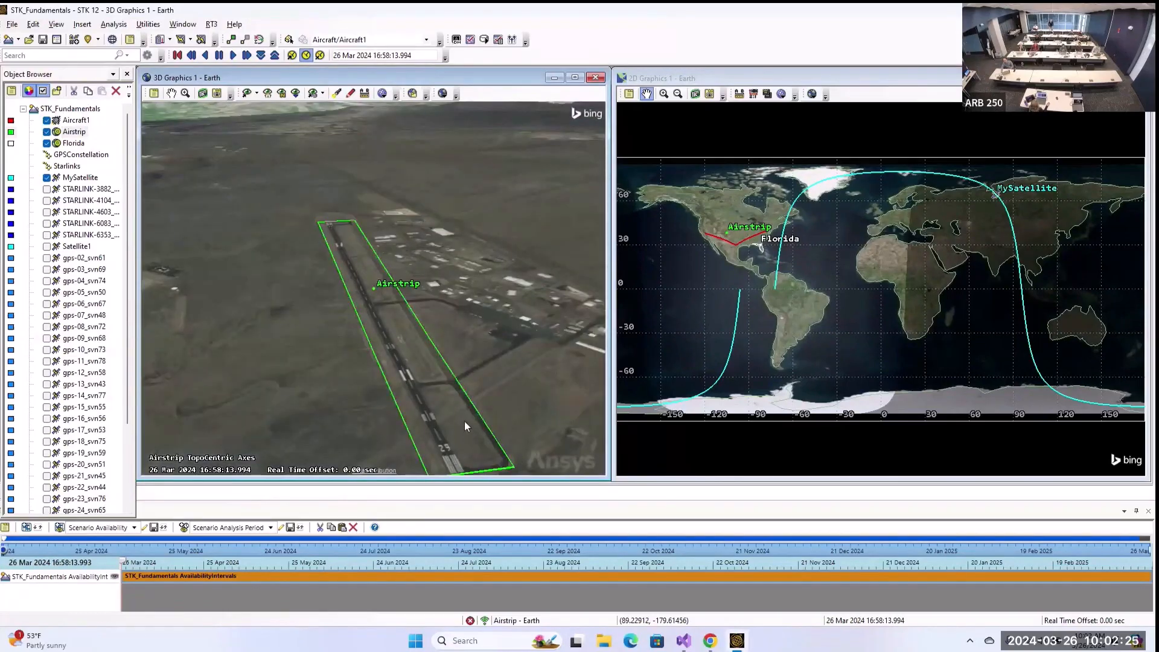
scroll(466, 427, "down", 1)
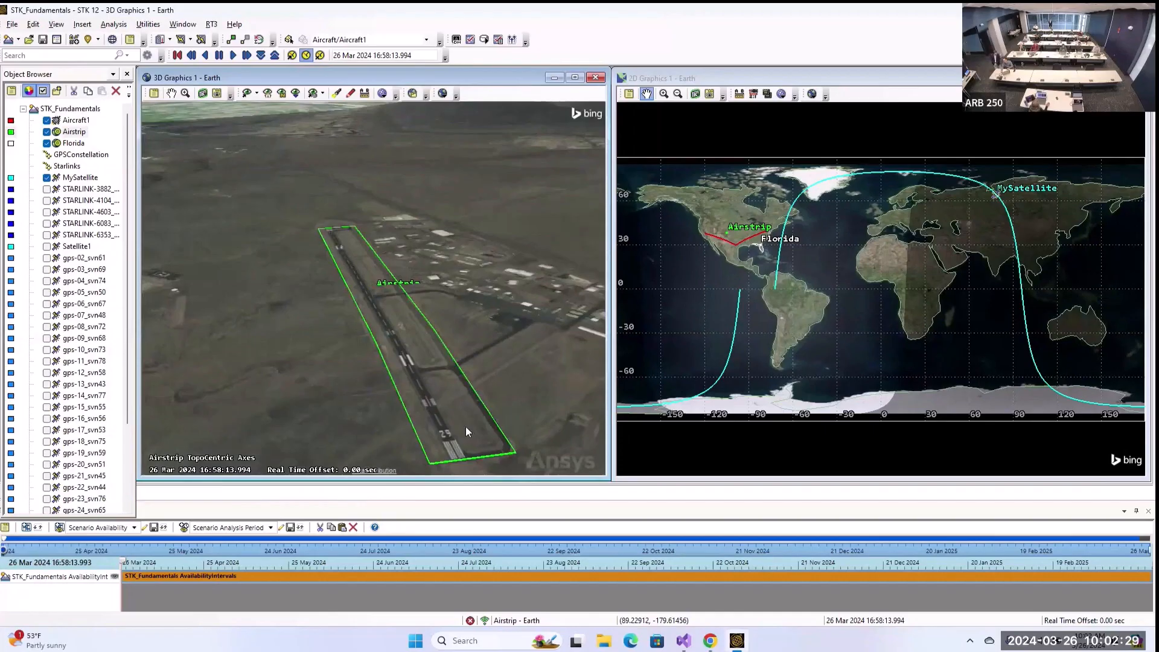
scroll(465, 426, "up", 1)
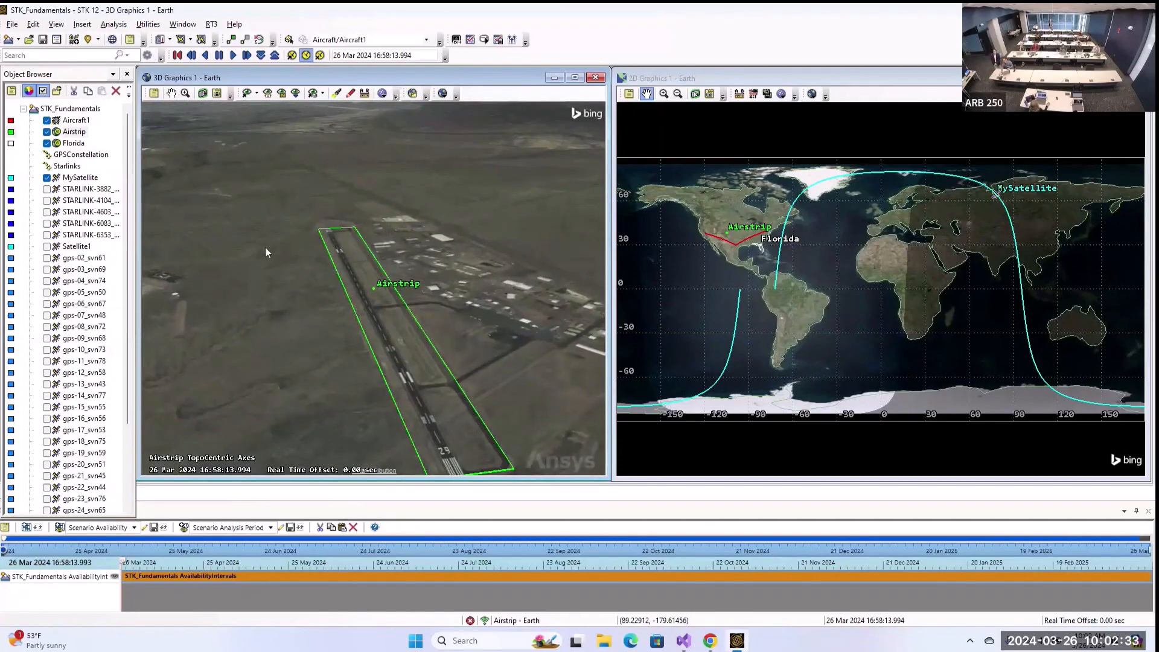
scroll(315, 238, "down", 3)
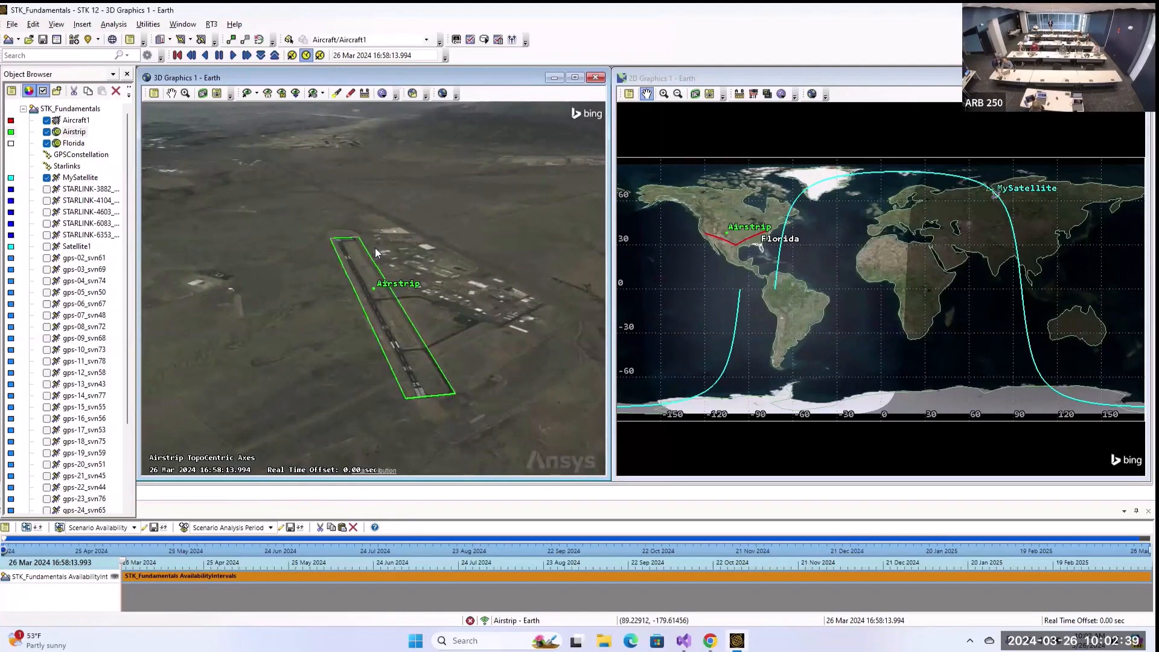
scroll(375, 249, "down", 1)
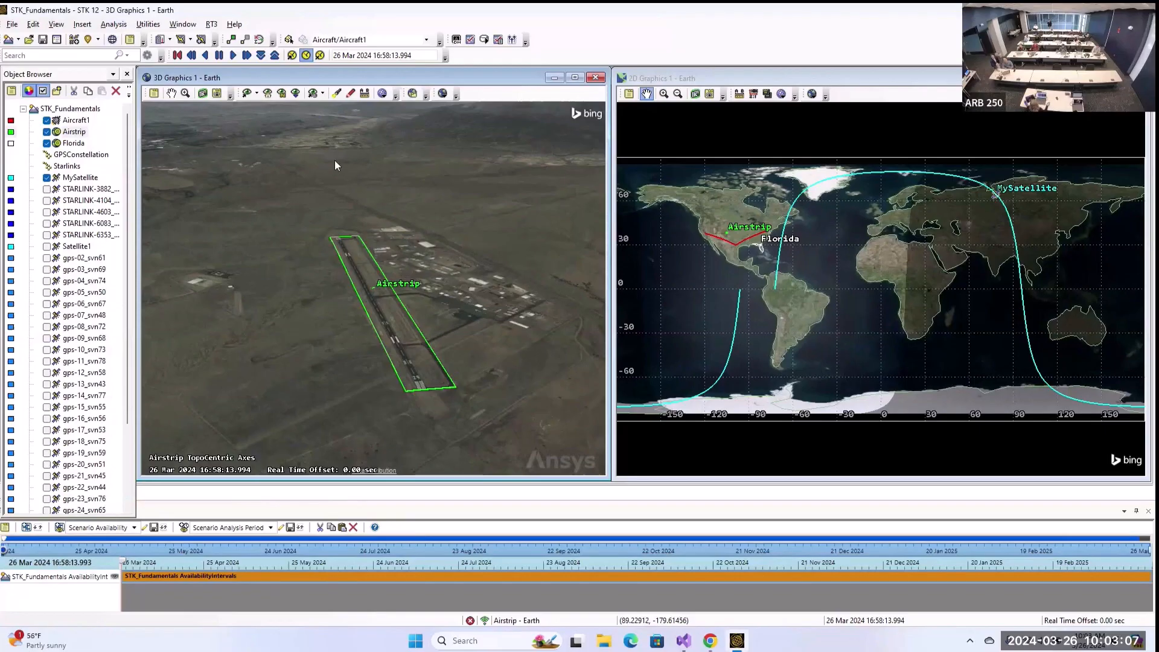
- Start inserting a new Facility object using the From Standard Object Database method
left_click(80, 25)
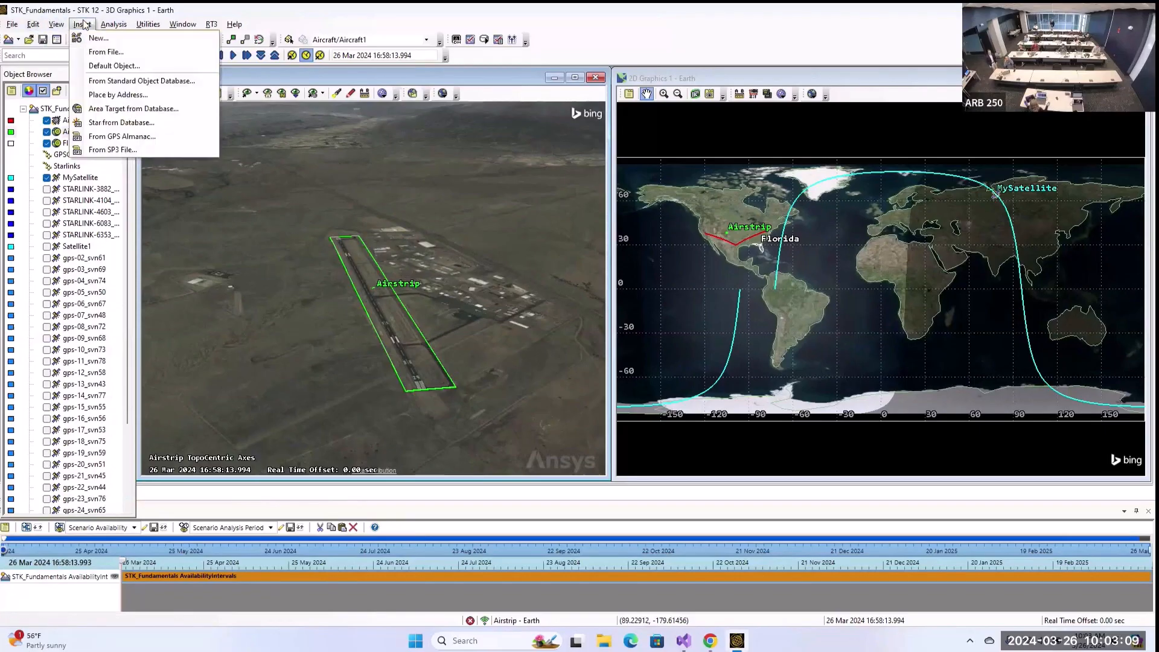
left_click(99, 38)
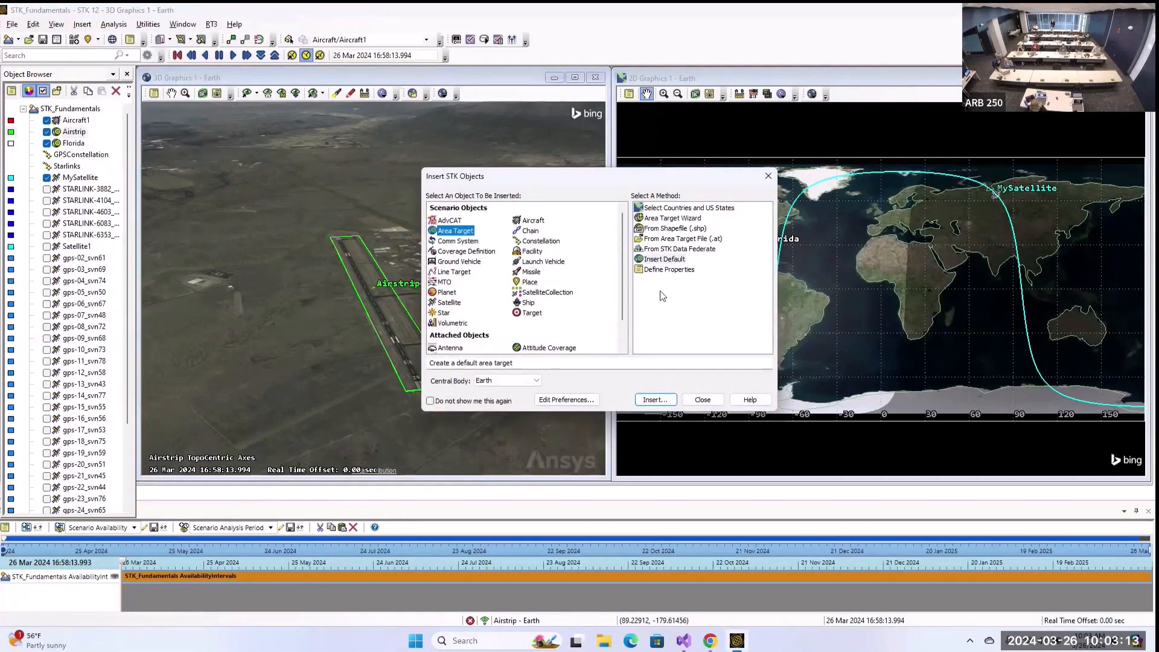
left_click(534, 252)
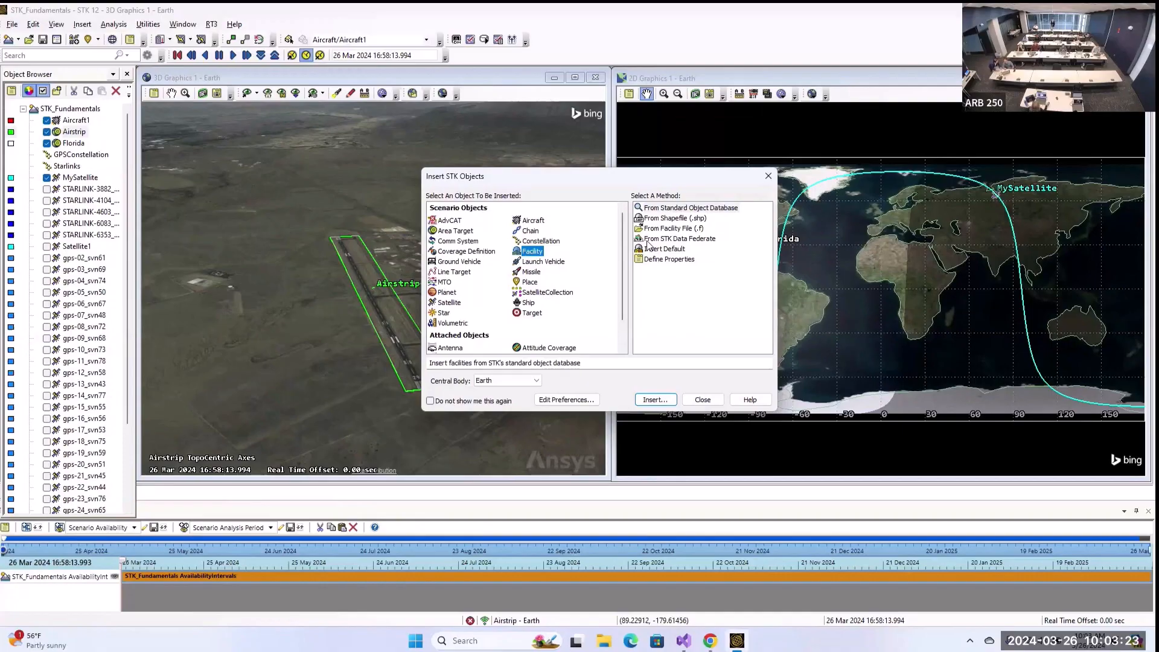
left_click(529, 284)
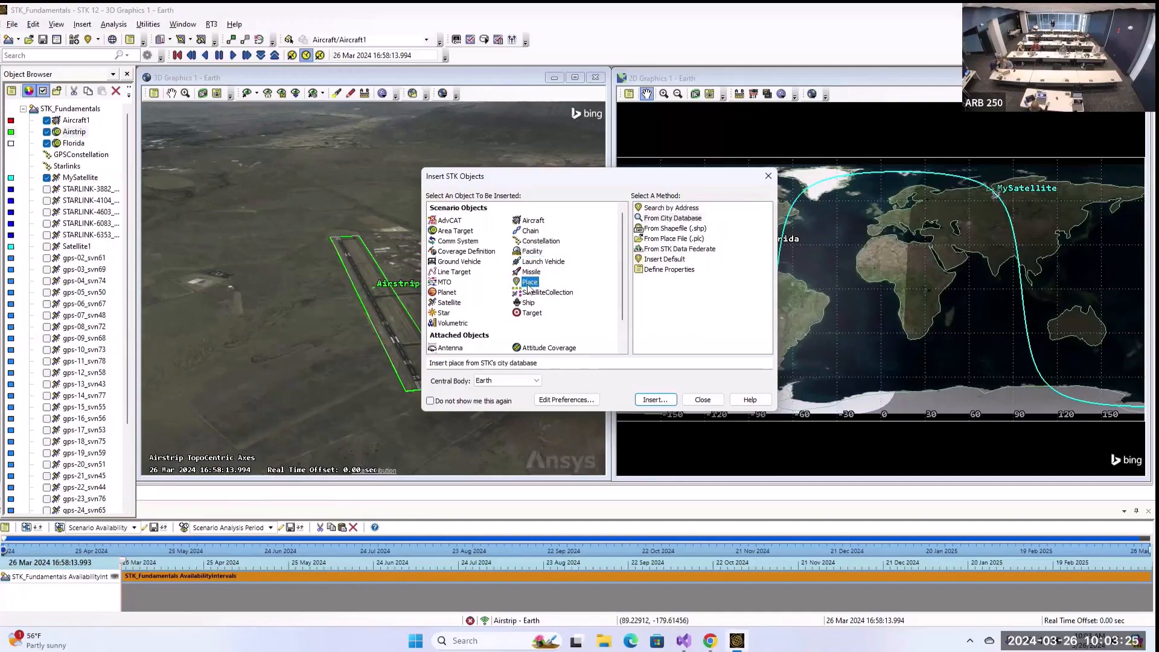
left_click(531, 313)
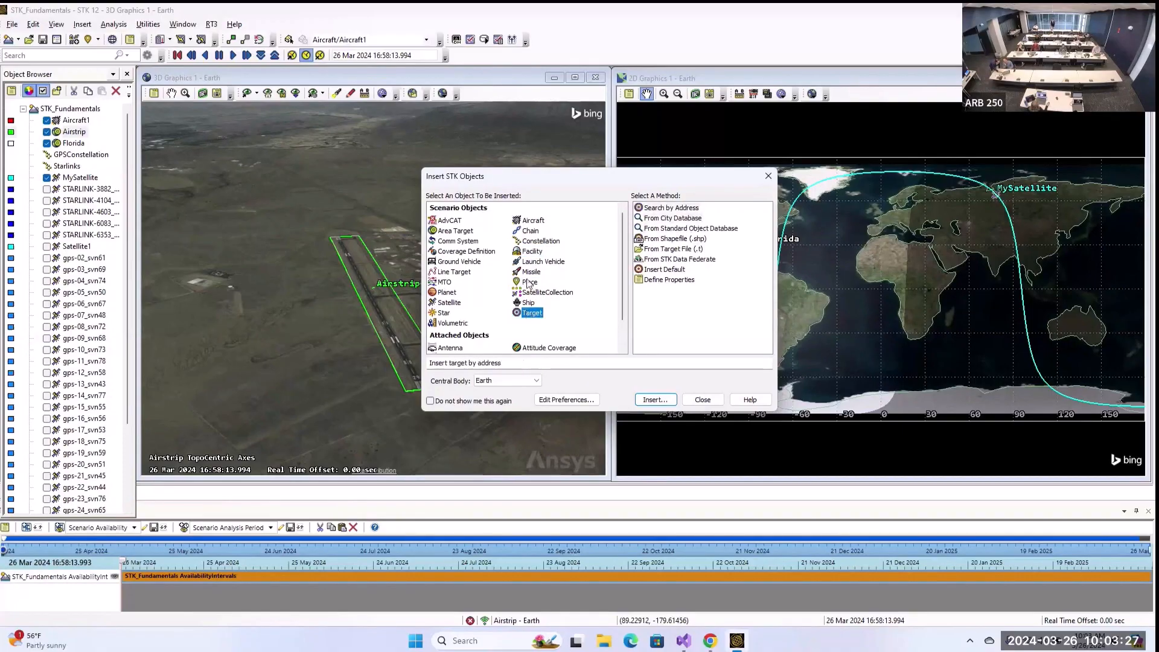
left_click(519, 251)
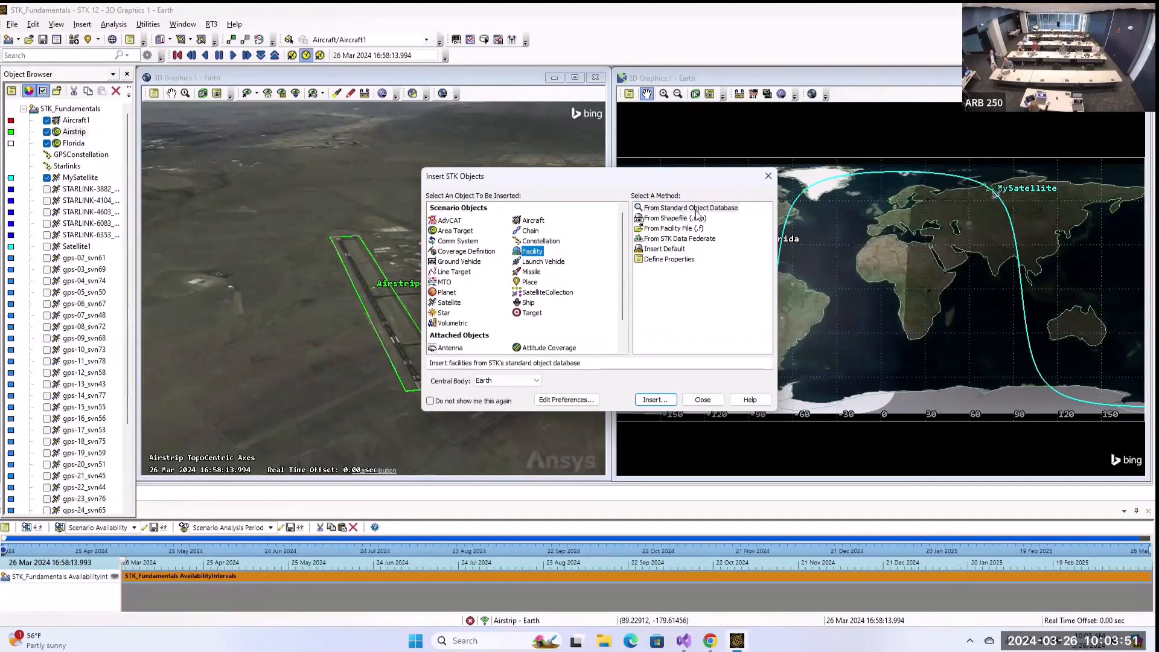
left_click(675, 210)
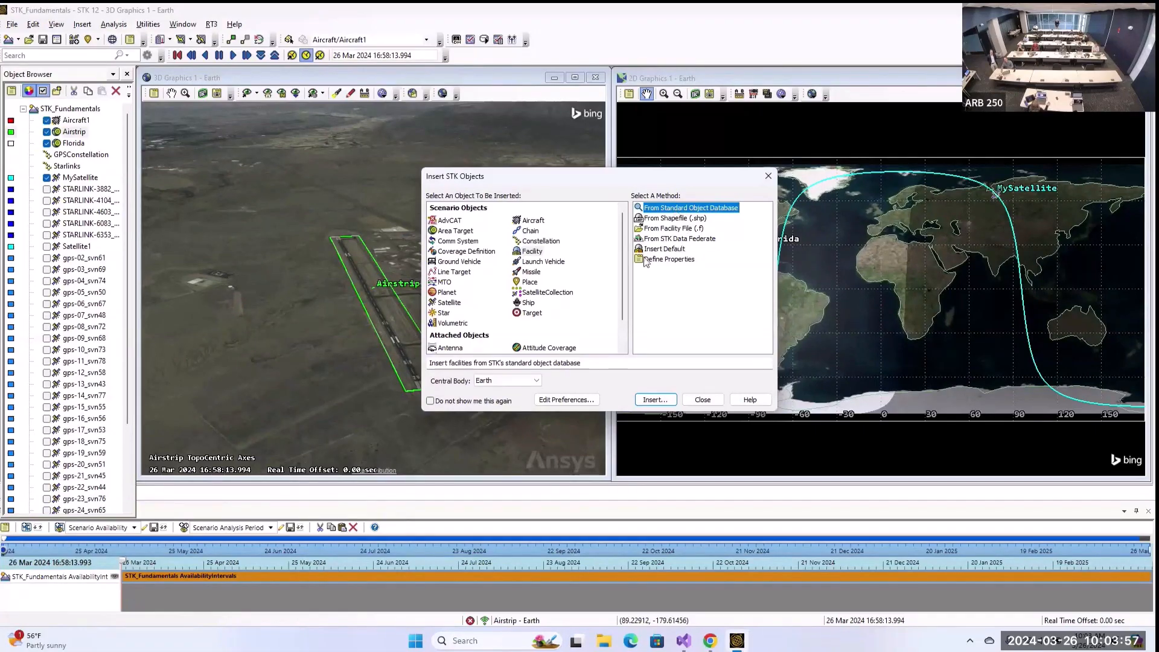
left_click(657, 401)
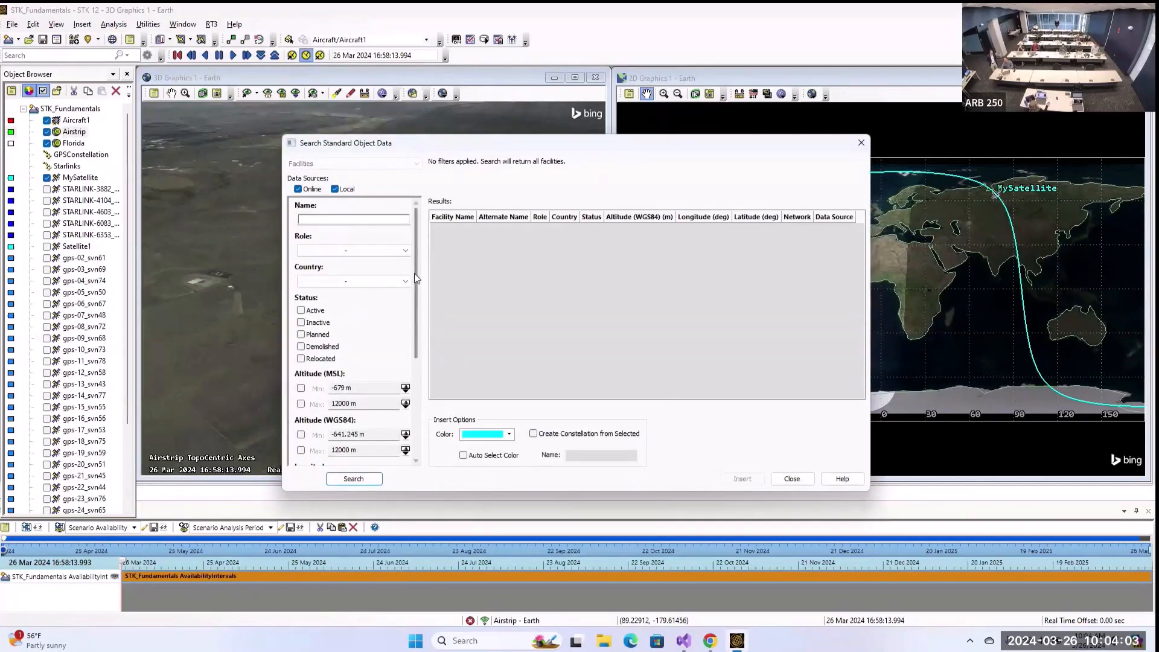
- Examine the available facility search filters, from altitude and coordinates to the list of networks
scroll(393, 269, "down", 2)
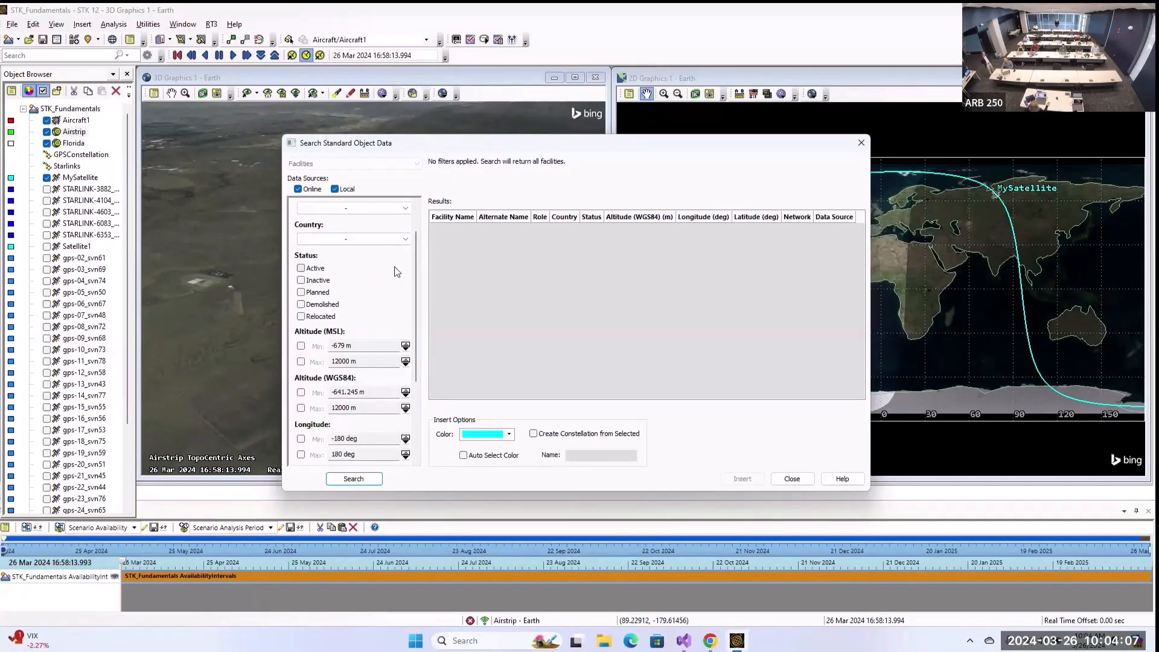
scroll(393, 292, "down", 5)
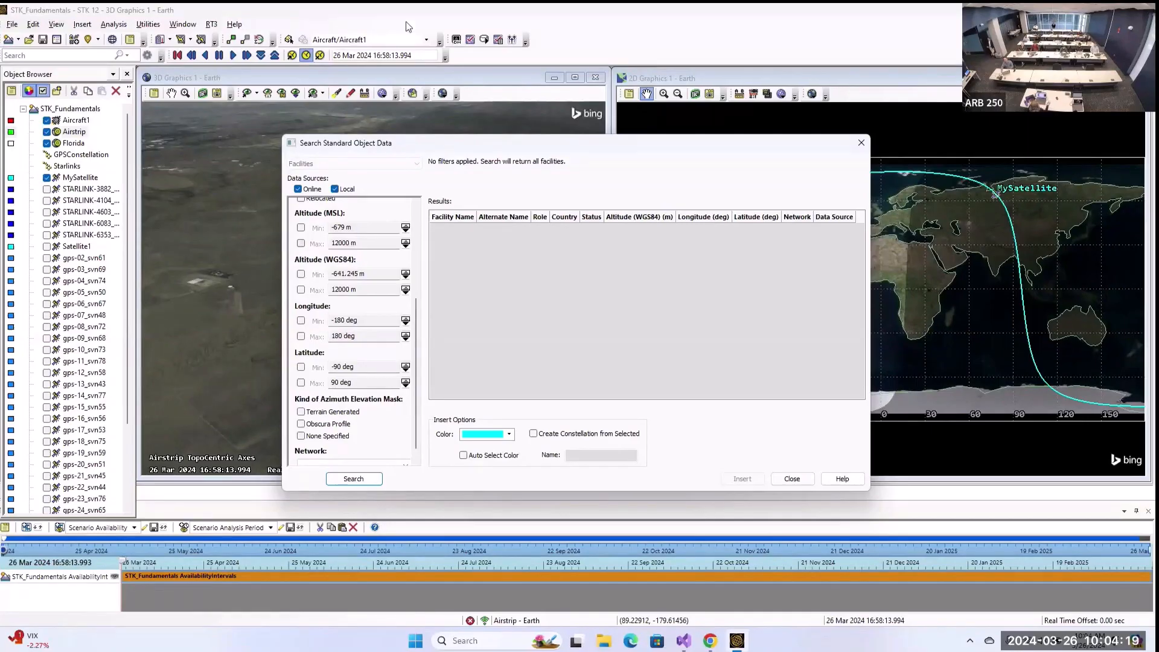
scroll(352, 365, "down", 1)
left_click(405, 454)
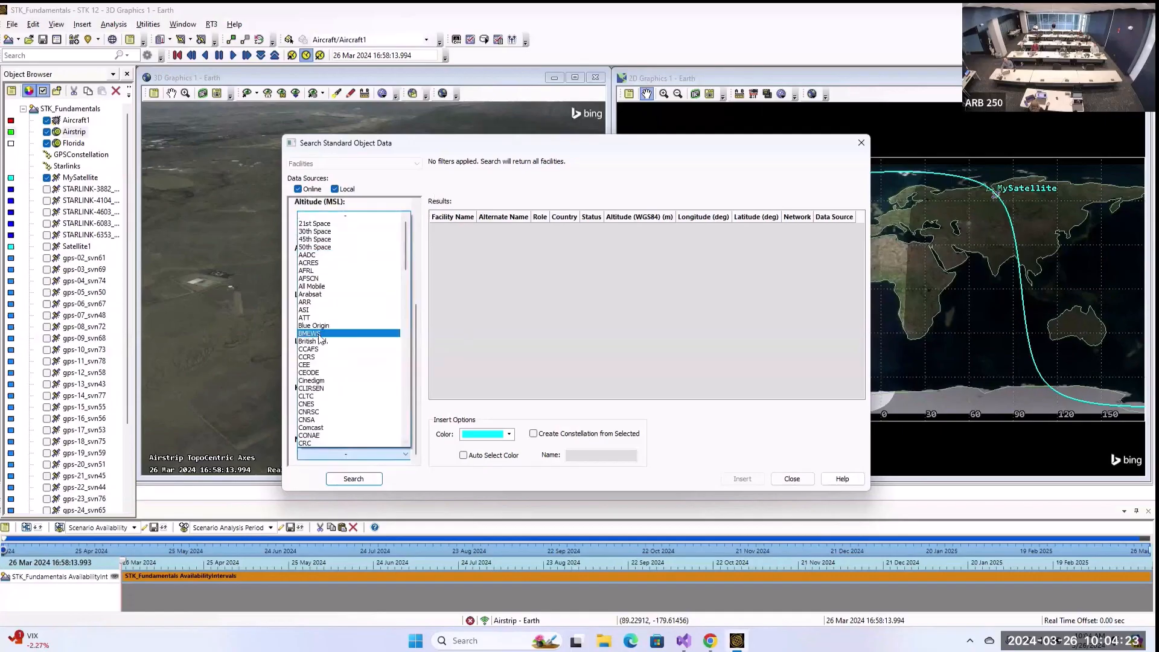
left_click(481, 188)
scroll(369, 278, "up", 2)
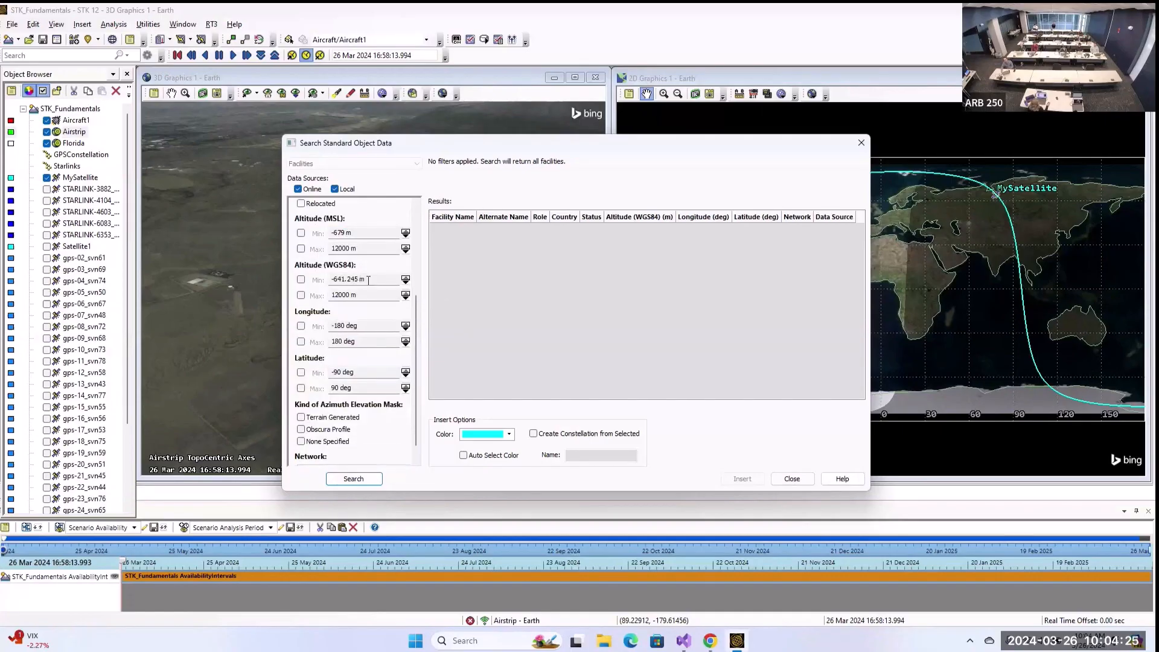
scroll(382, 279, "up", 3)
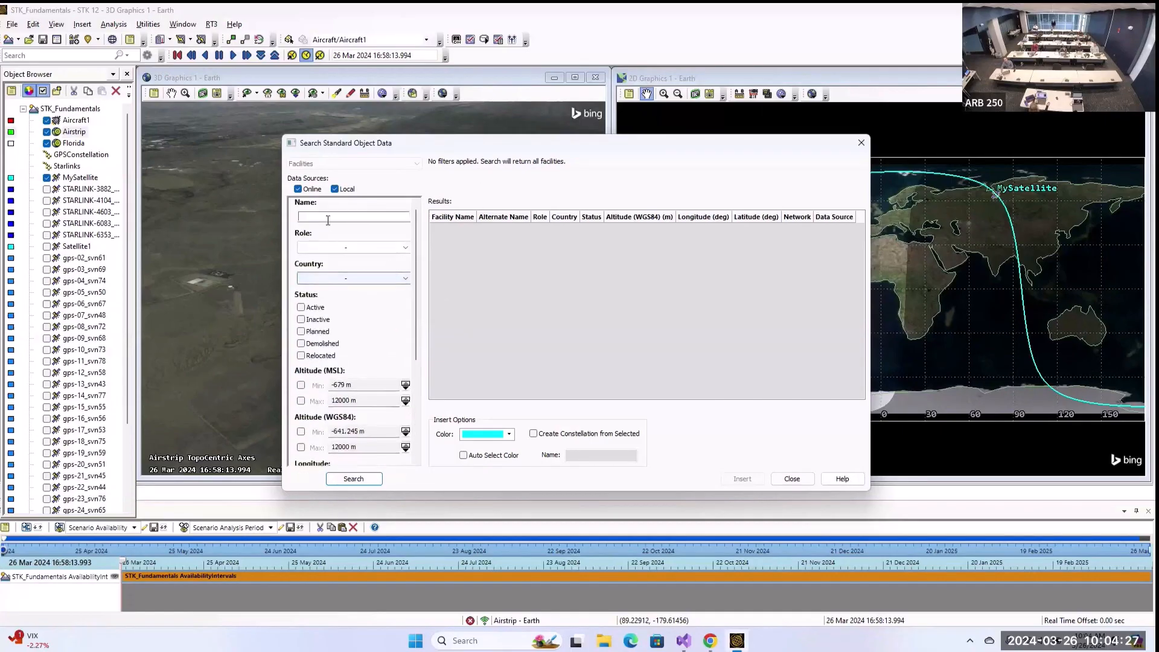
- Search the facility database for the name "white sands" and look through the results
left_click(331, 217)
type("white sands")
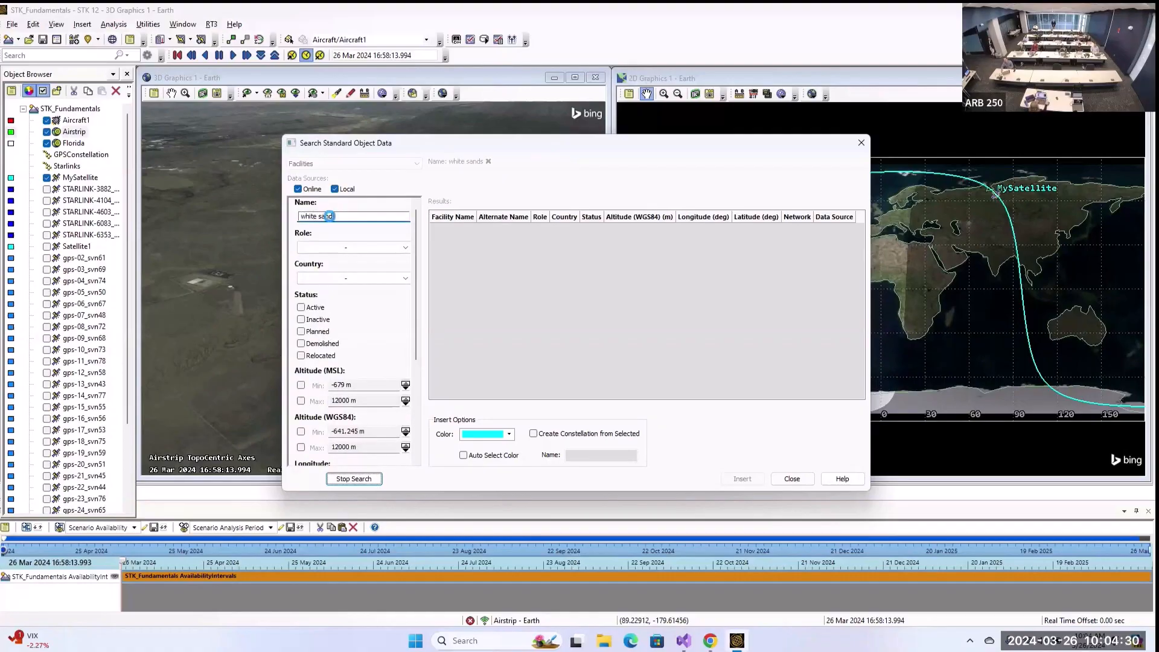
key("Return")
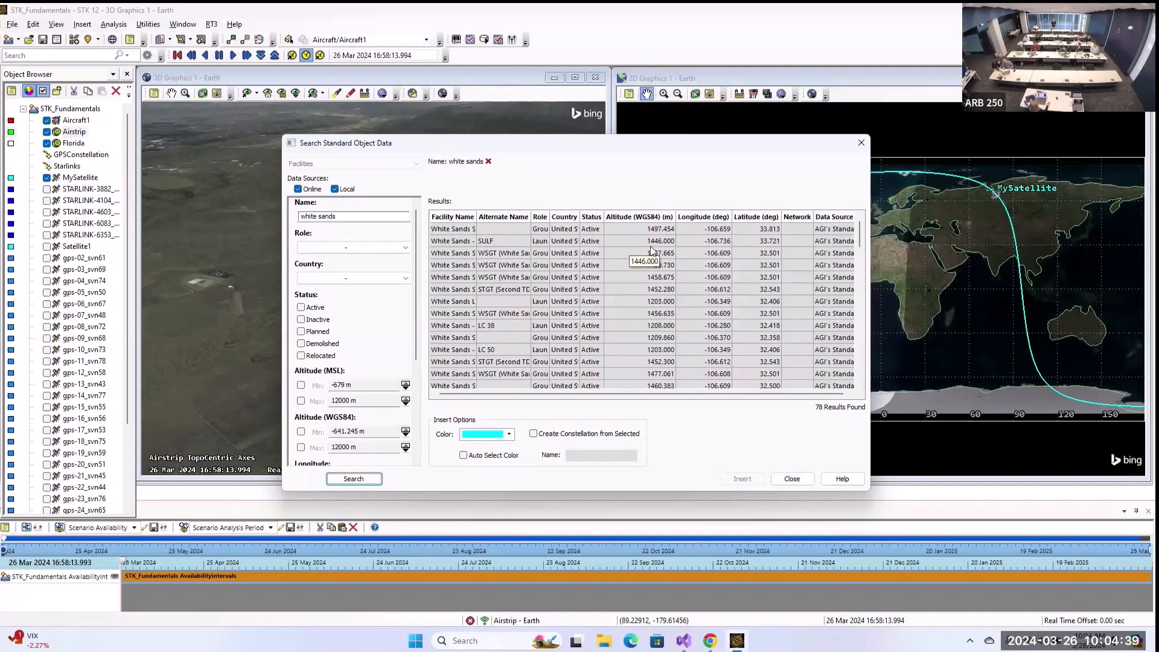
scroll(827, 344, "down", 10)
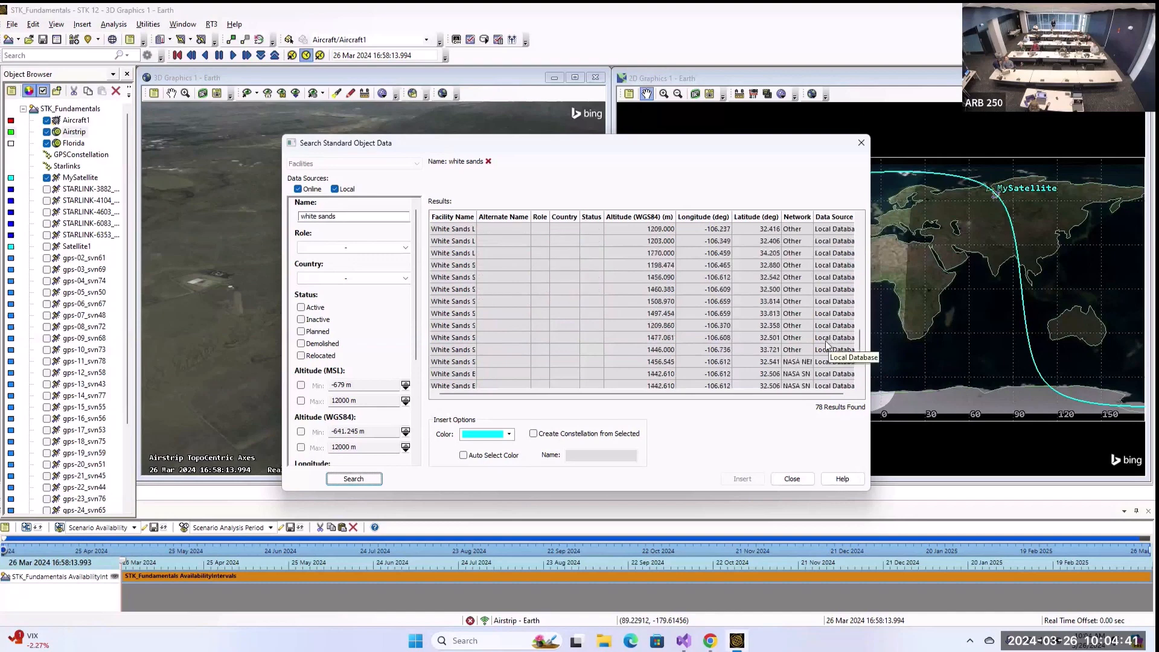
- Widen the Alternate Name and Facility Name columns of the search results so the full names can be read
scroll(797, 342, "up", 3)
scroll(771, 338, "up", 2)
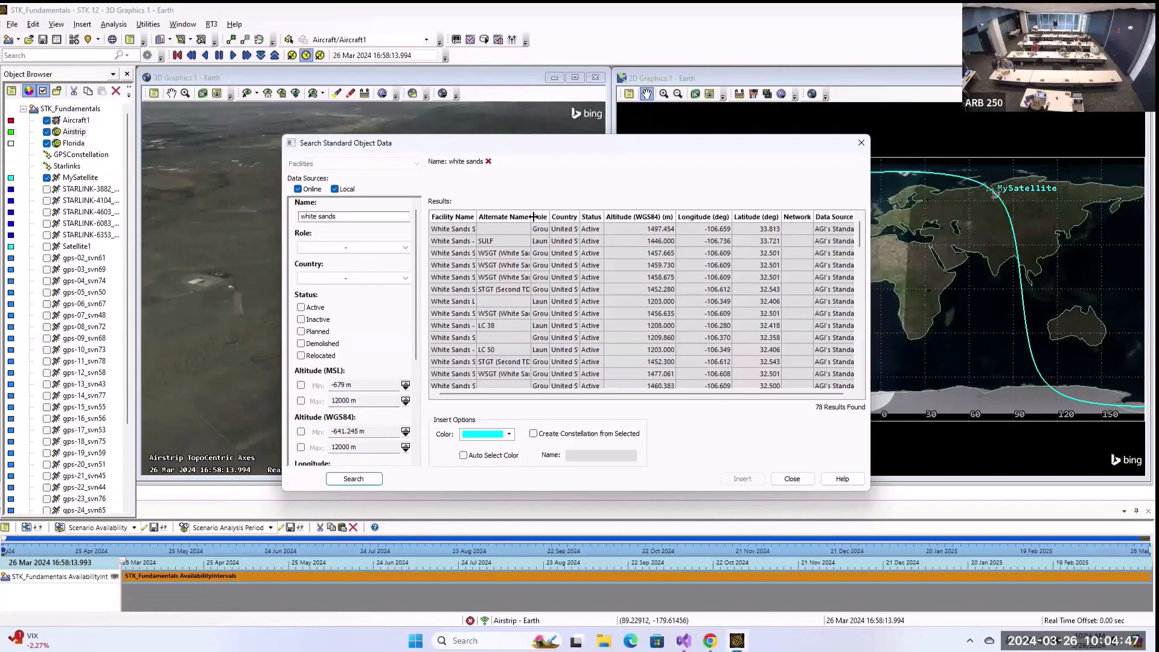
left_click_drag(531, 218, 622, 227)
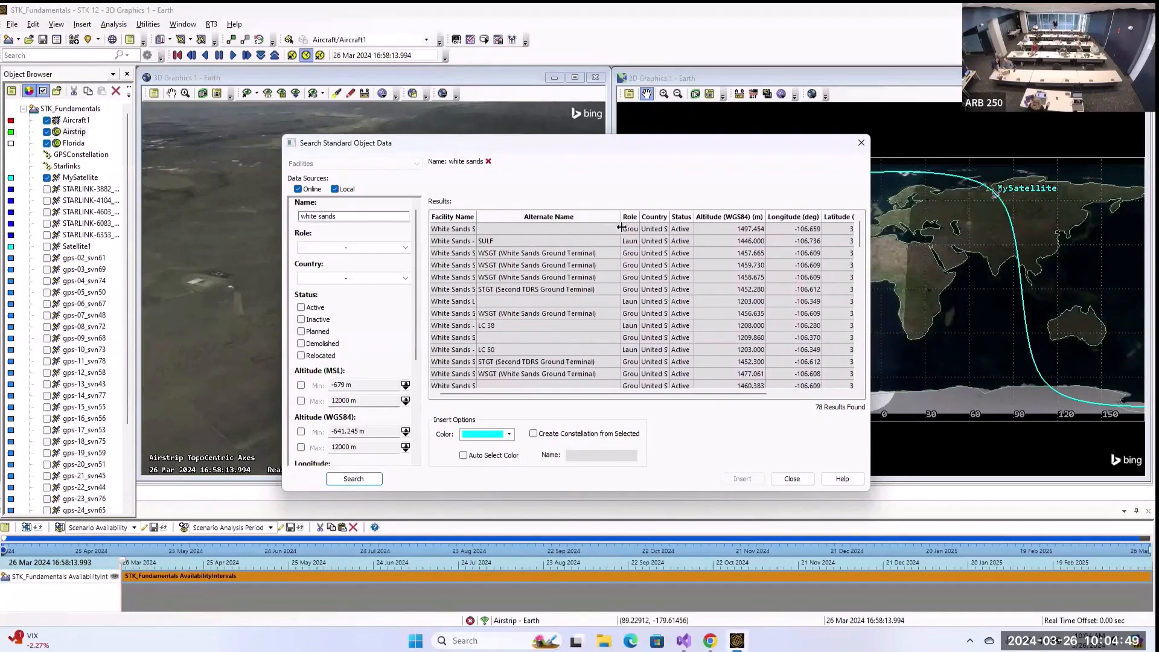
left_click_drag(478, 216, 524, 213)
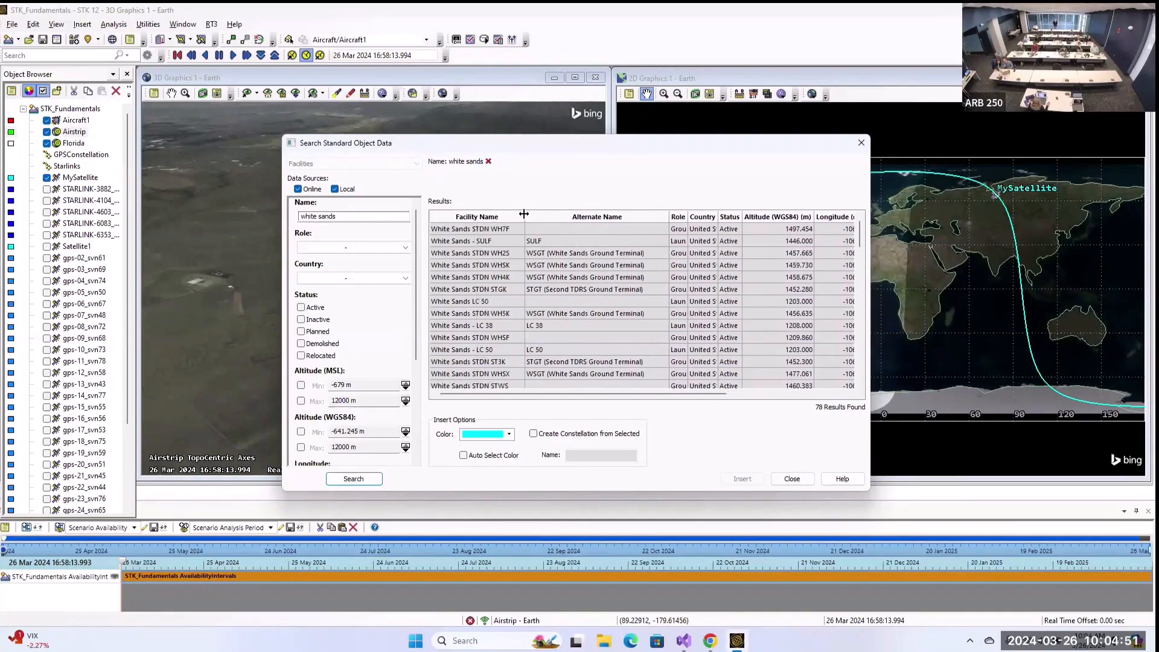
- Insert the White Sands STDN WH7F facility from the search results and close the database search
left_click(491, 240)
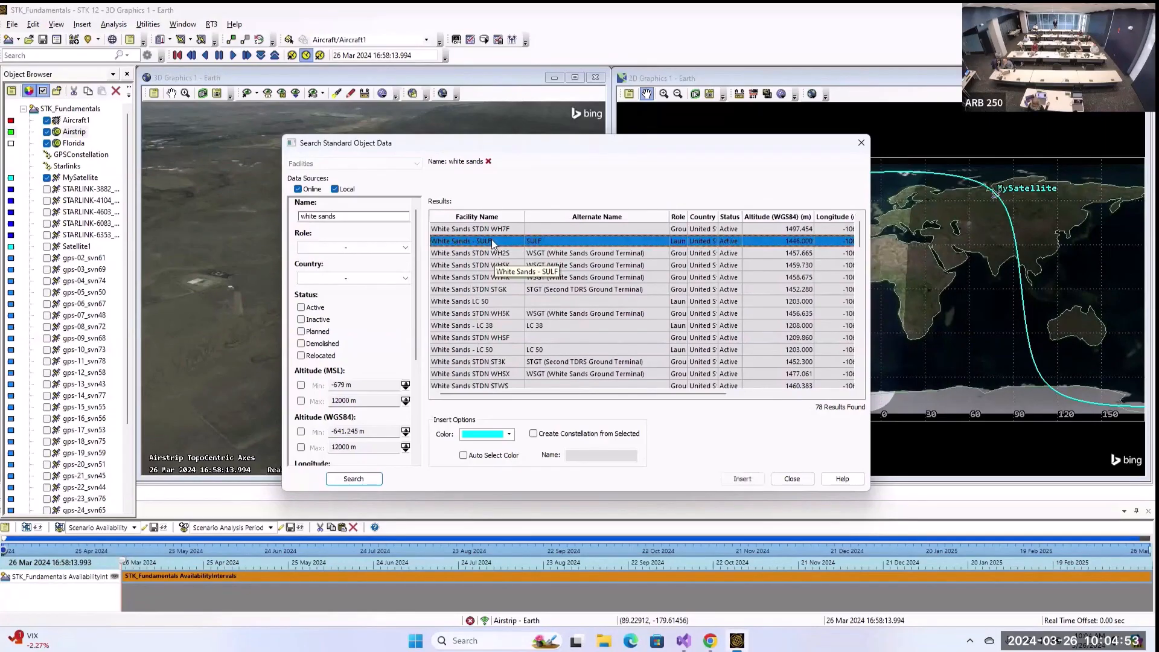
left_click(498, 230)
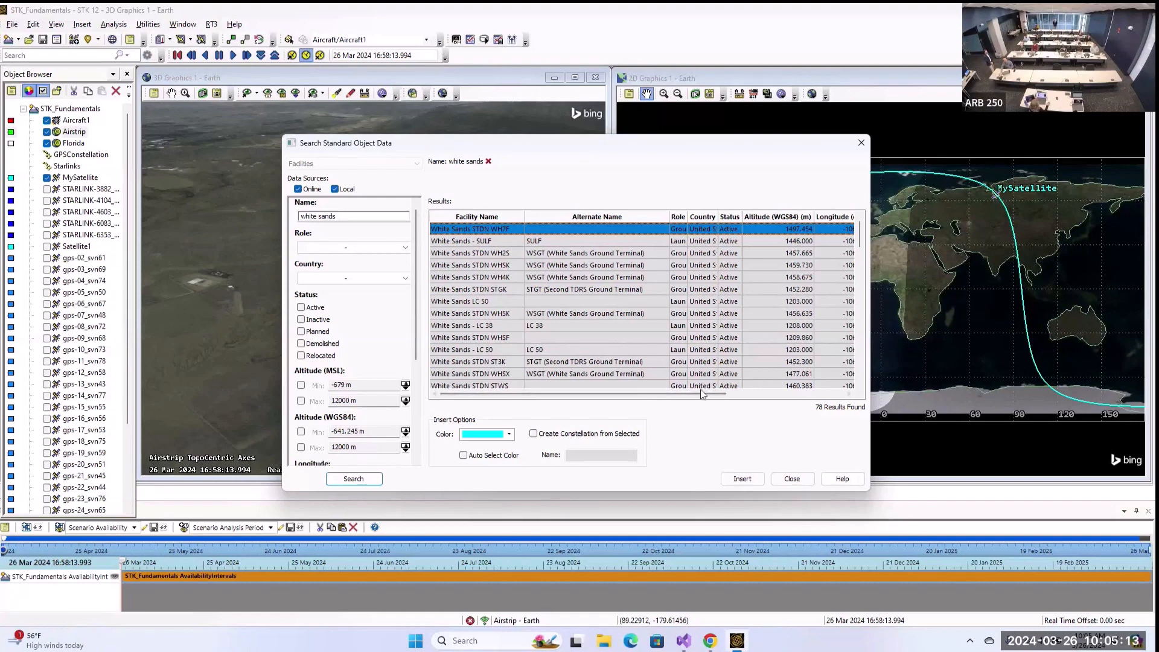
left_click(742, 480)
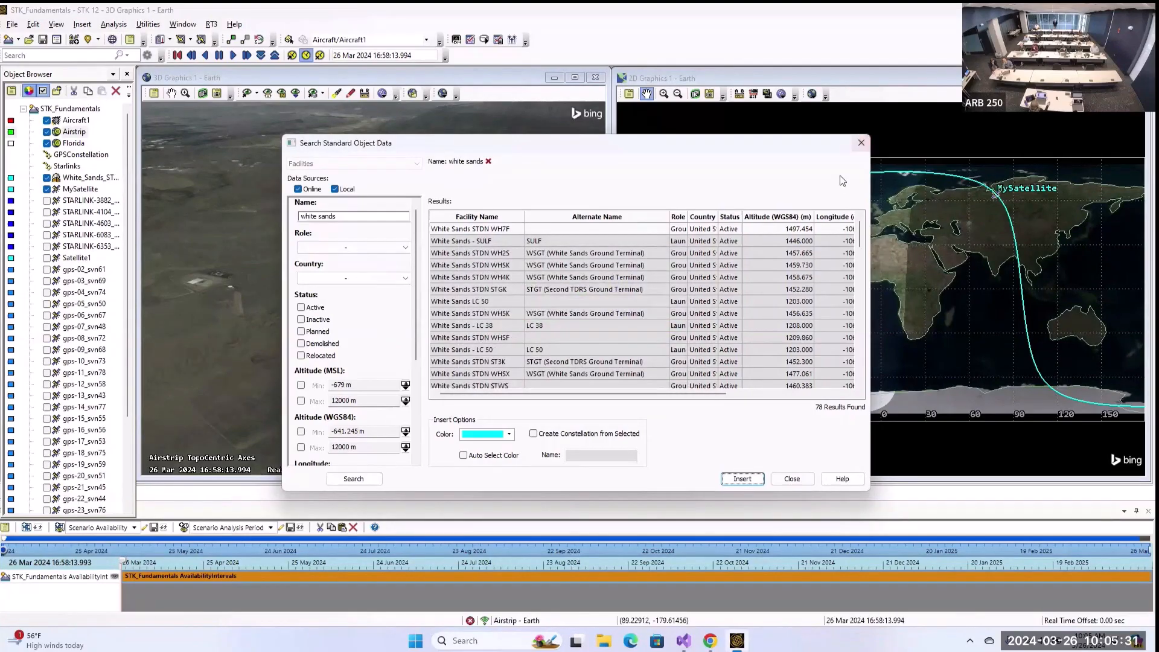
left_click(862, 143)
- Open the properties of the White Sands facility and dismiss the Insert STK Objects dialog
left_click(105, 178)
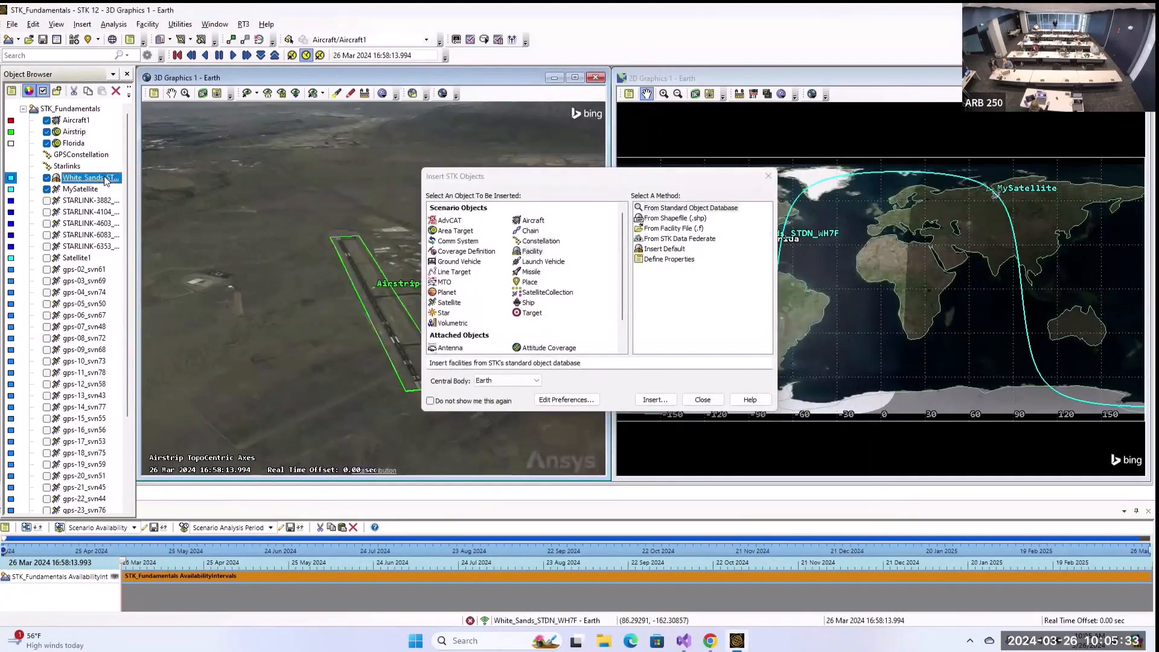
double_click(105, 178)
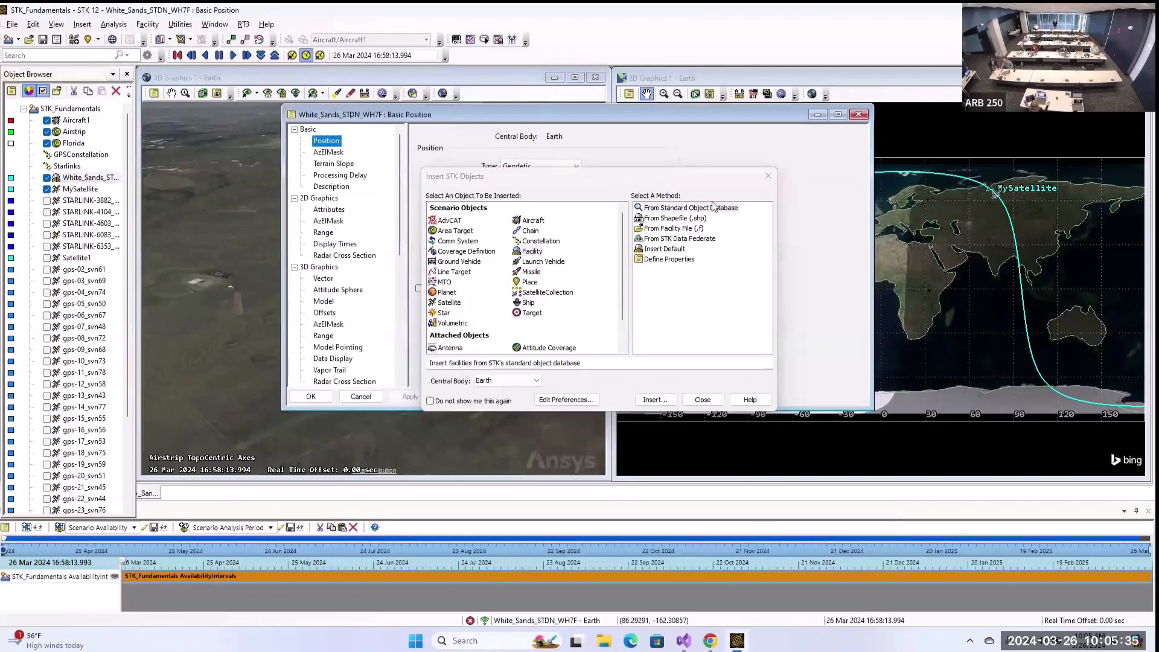
left_click(764, 176)
scroll(338, 270, "down", 3)
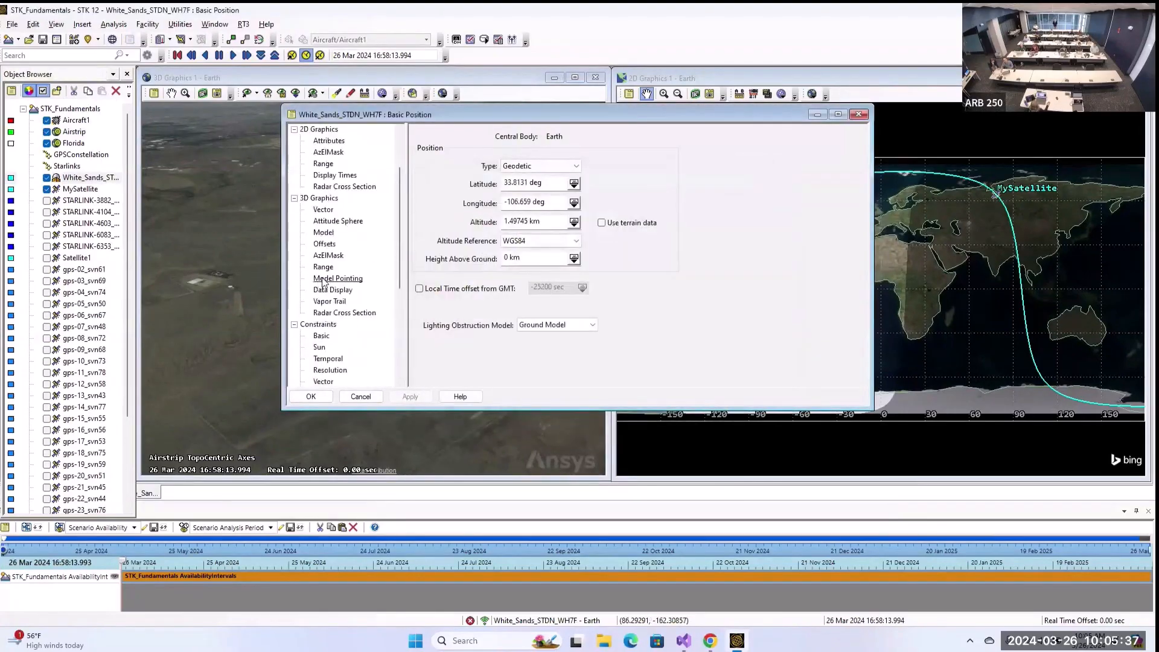
scroll(338, 270, "down", 3)
scroll(339, 271, "up", 4)
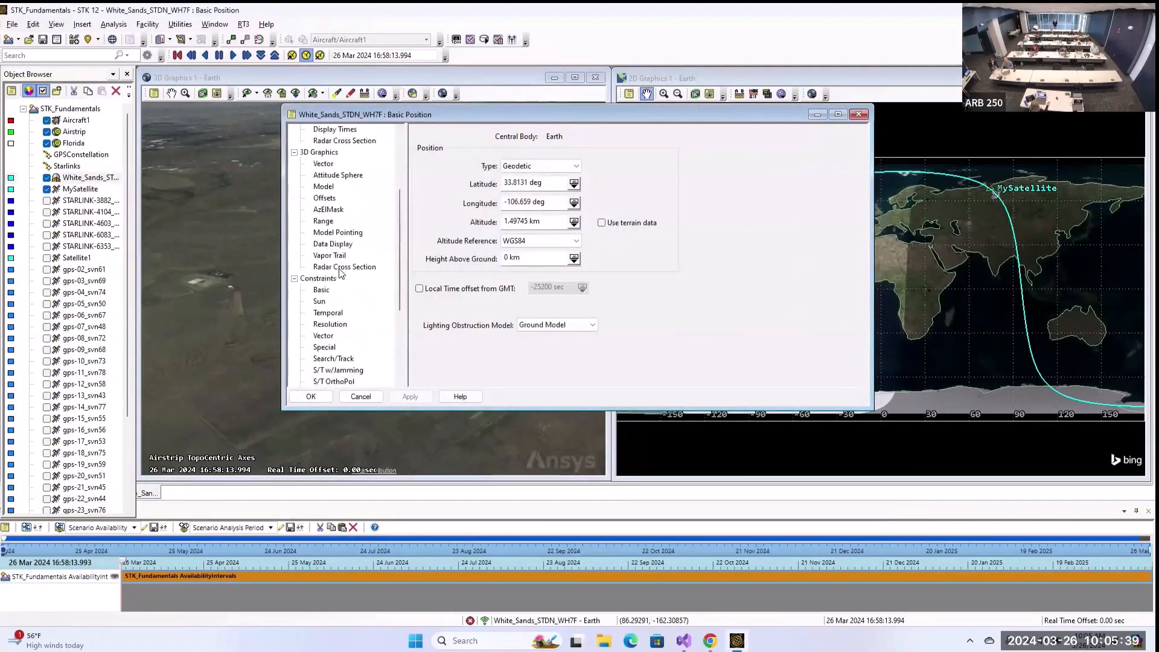
- Set the facility's 3D Graphics model file to ground-antenna.mdl and accept the properties
left_click(323, 221)
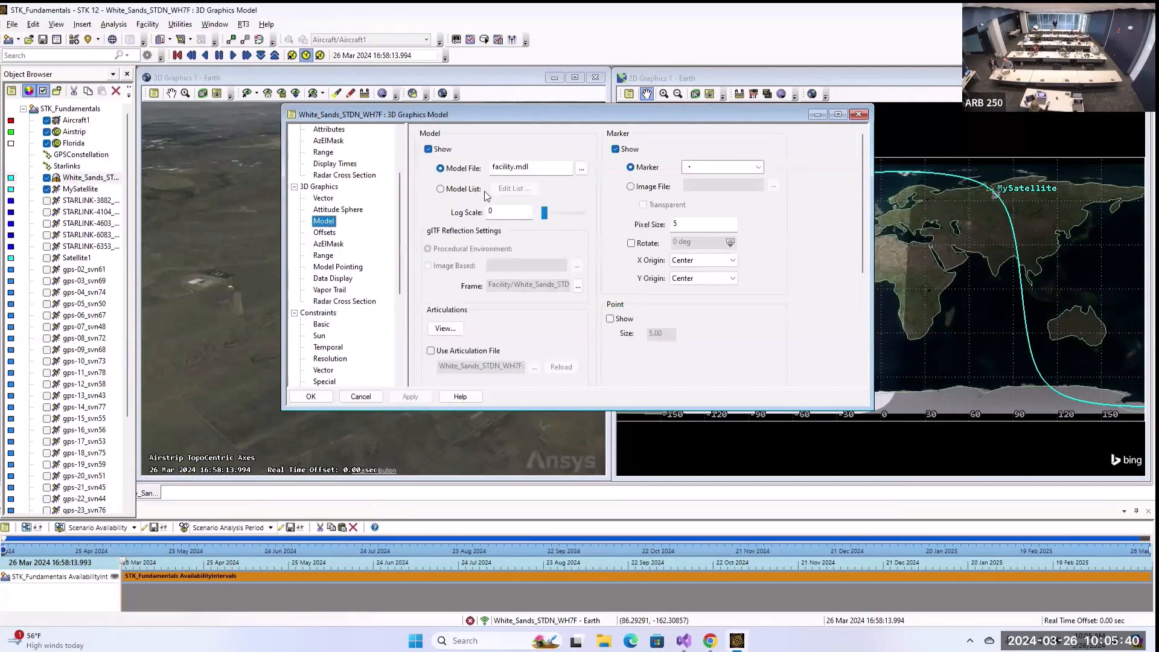
left_click(582, 168)
scroll(537, 295, "down", 3)
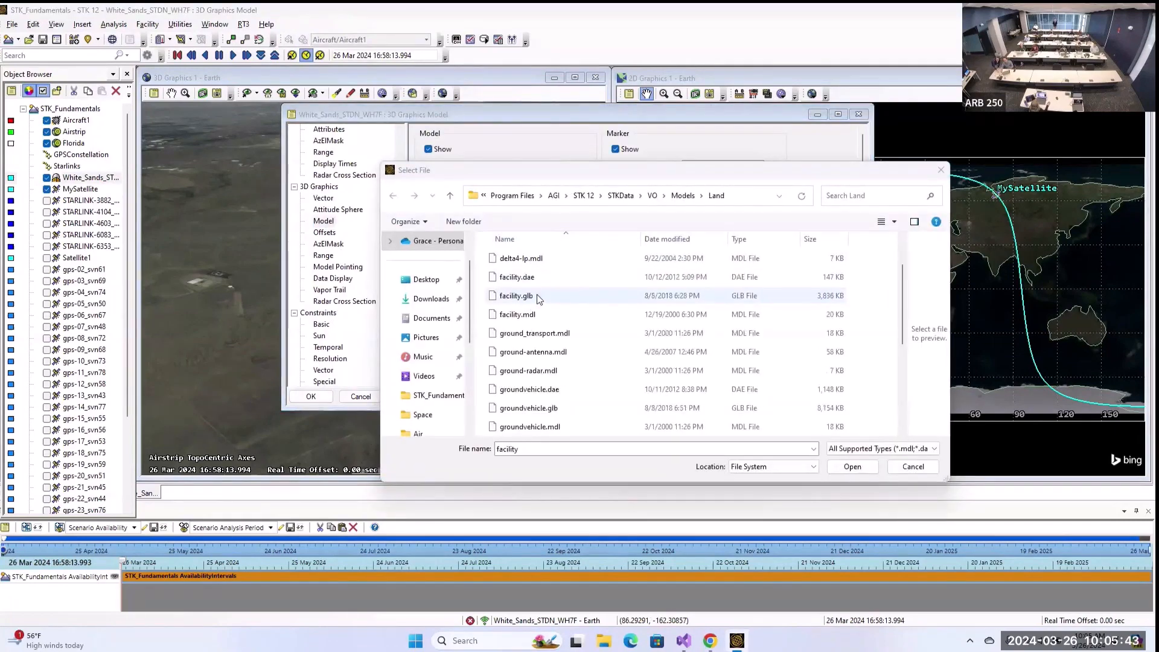
scroll(540, 299, "down", 2)
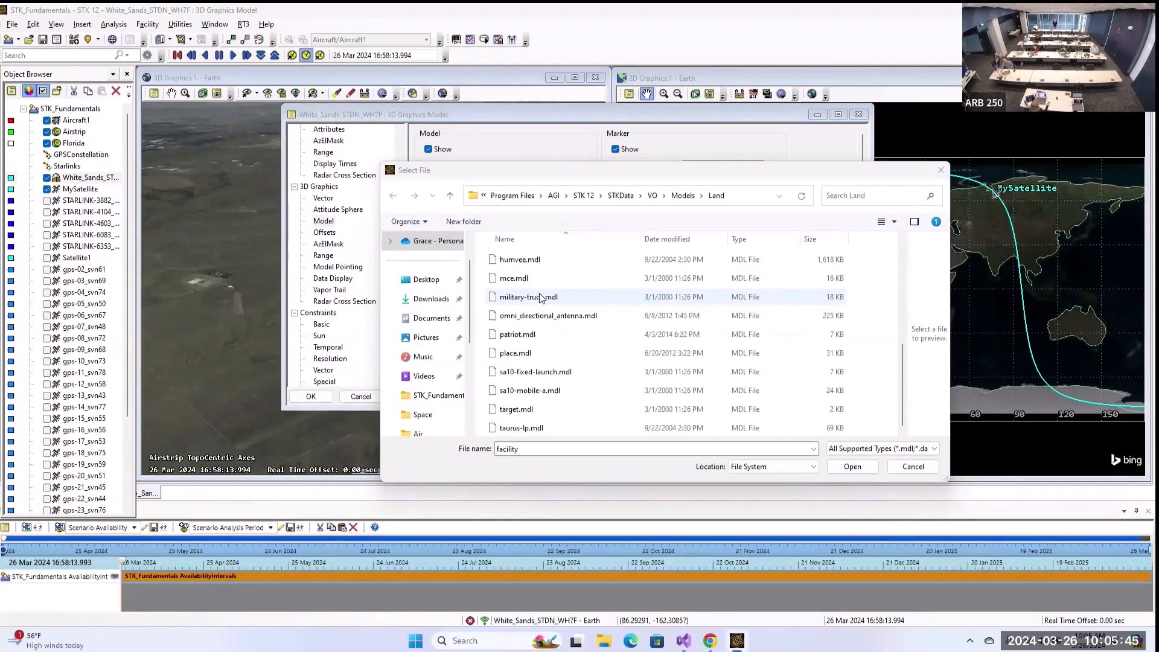
scroll(541, 297, "up", 3)
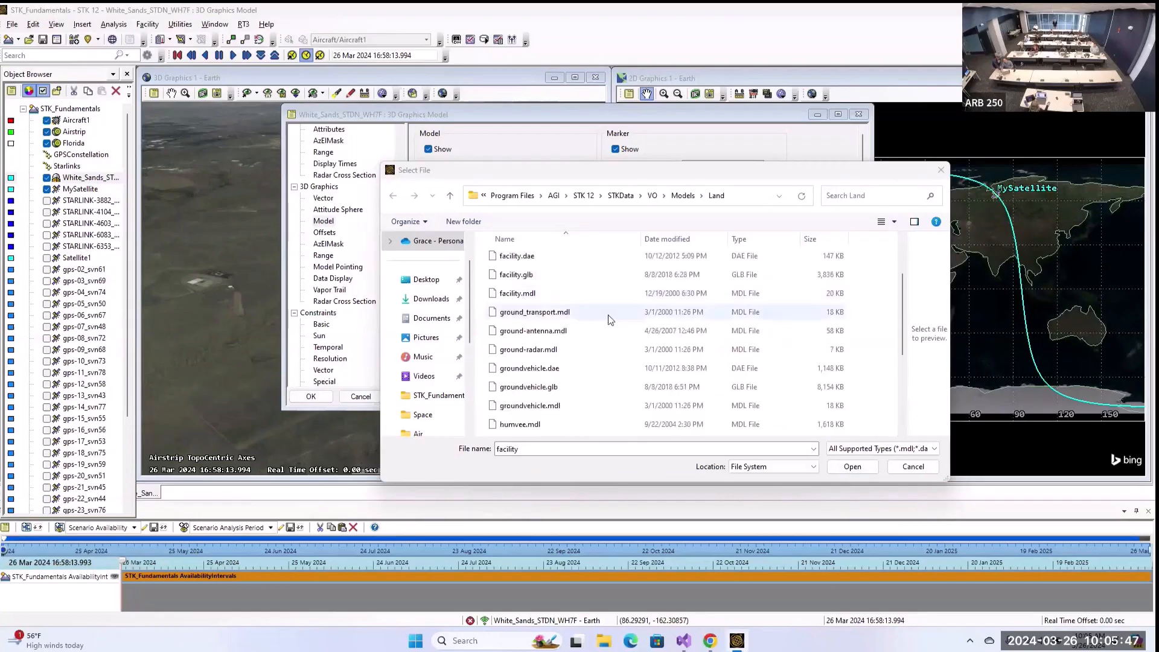
double_click(584, 327)
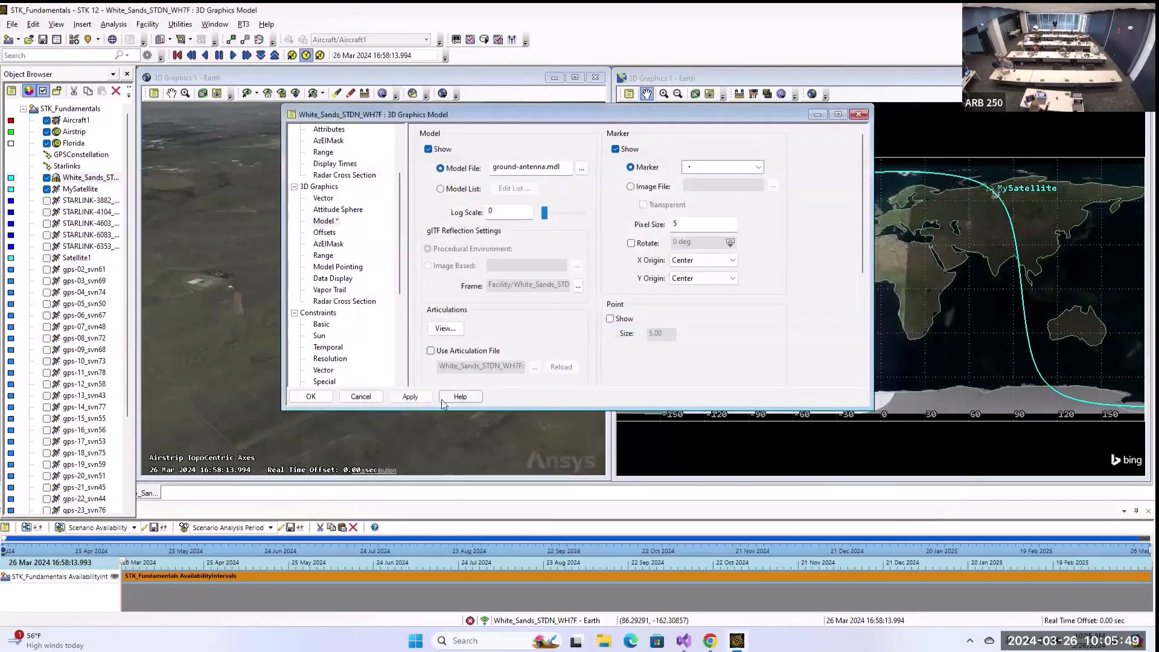
left_click(313, 397)
- Zoom the 3D view to the White Sands facility and examine its antenna model on the terrain
right_click(76, 180)
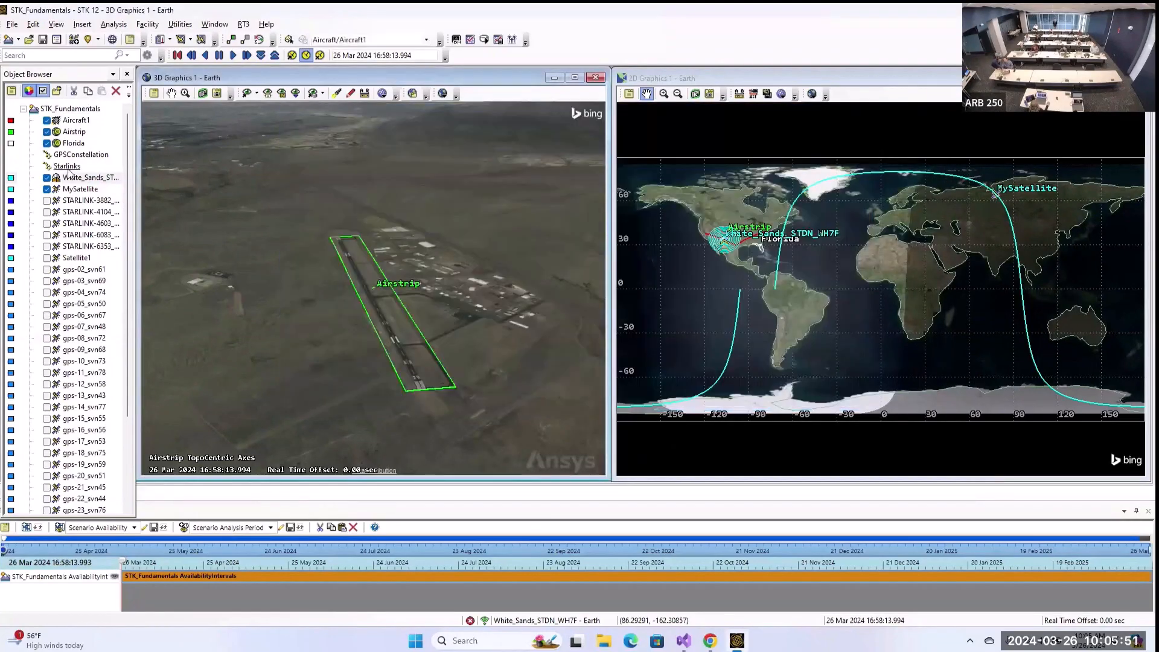
left_click(108, 201)
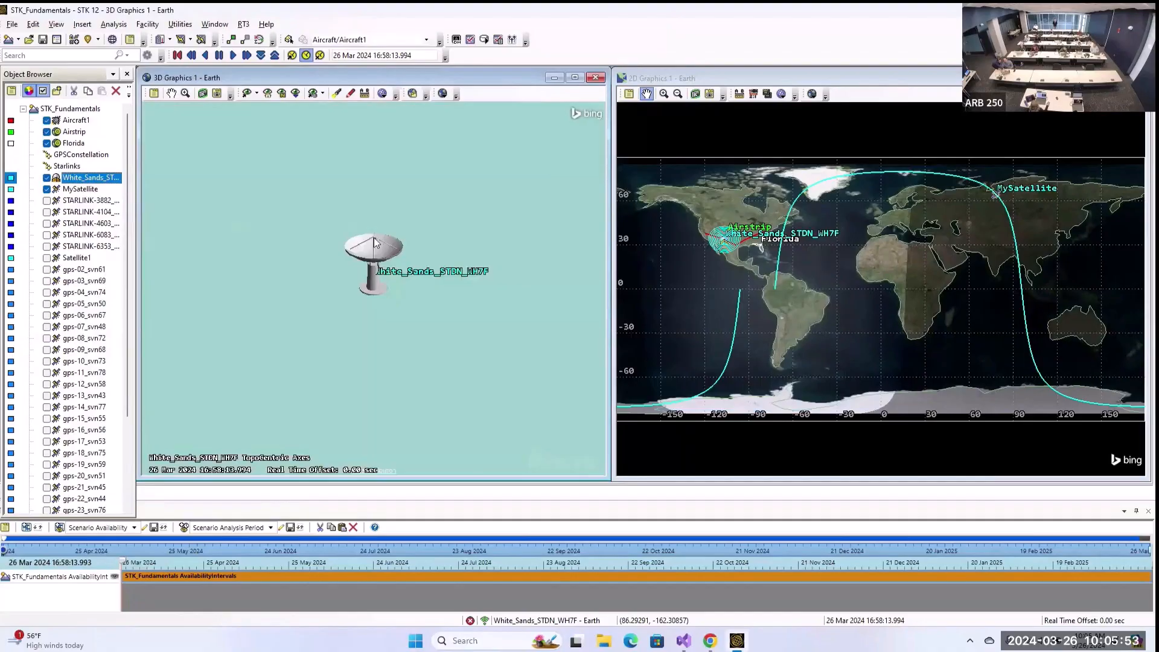
scroll(425, 287, "down", 5)
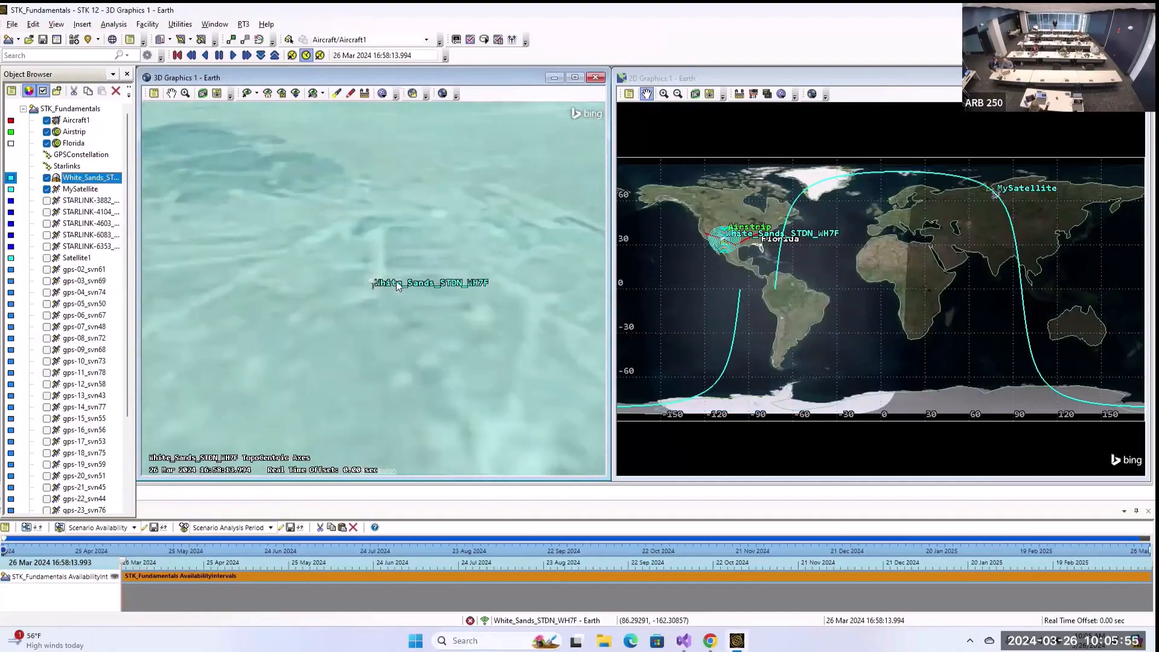
left_click_drag(407, 288, 388, 180)
scroll(401, 174, "up", 5)
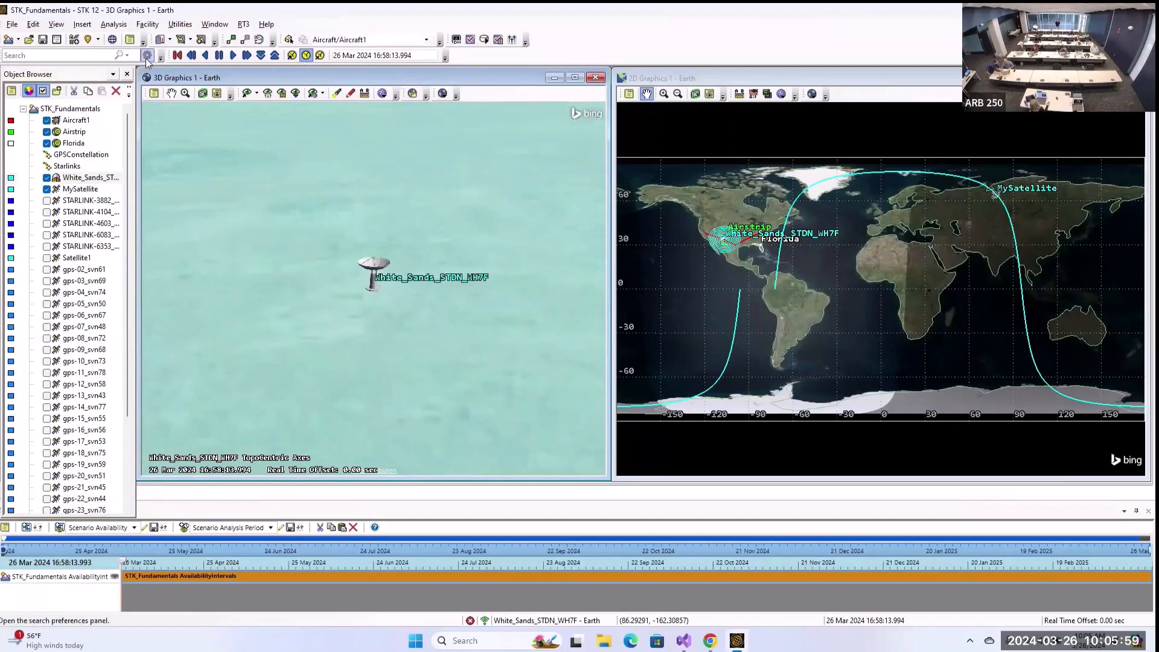
- Open the 3D Graphics 1 window's properties and move the dialog clear of the 3D scene
left_click(154, 93)
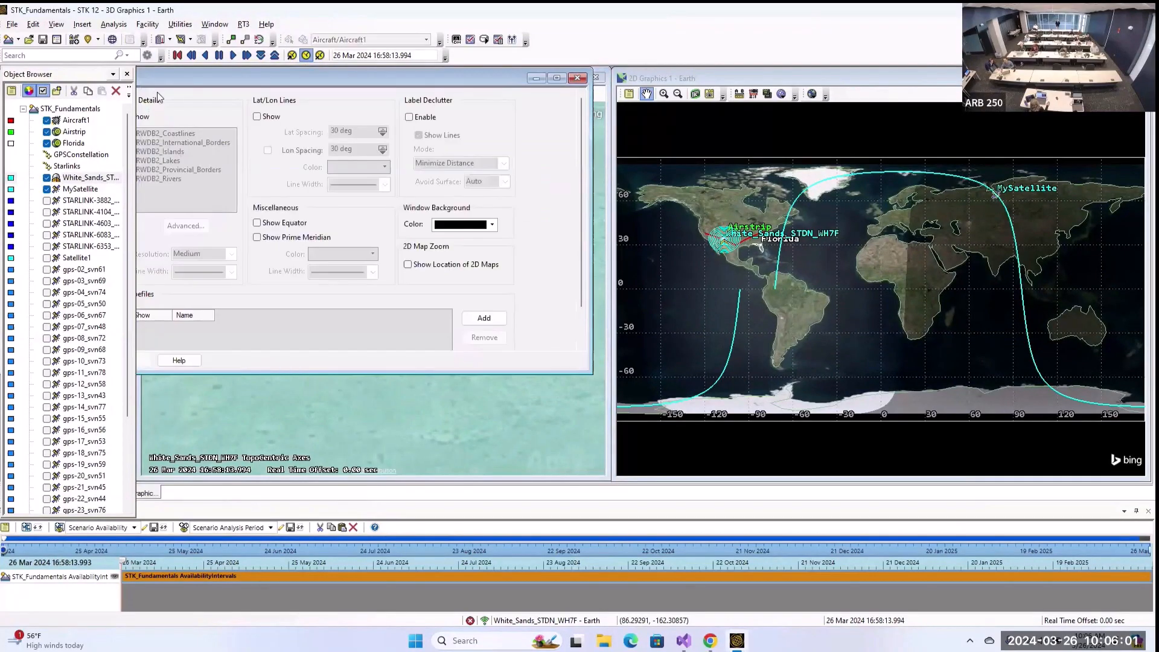
left_click_drag(328, 94, 871, 113)
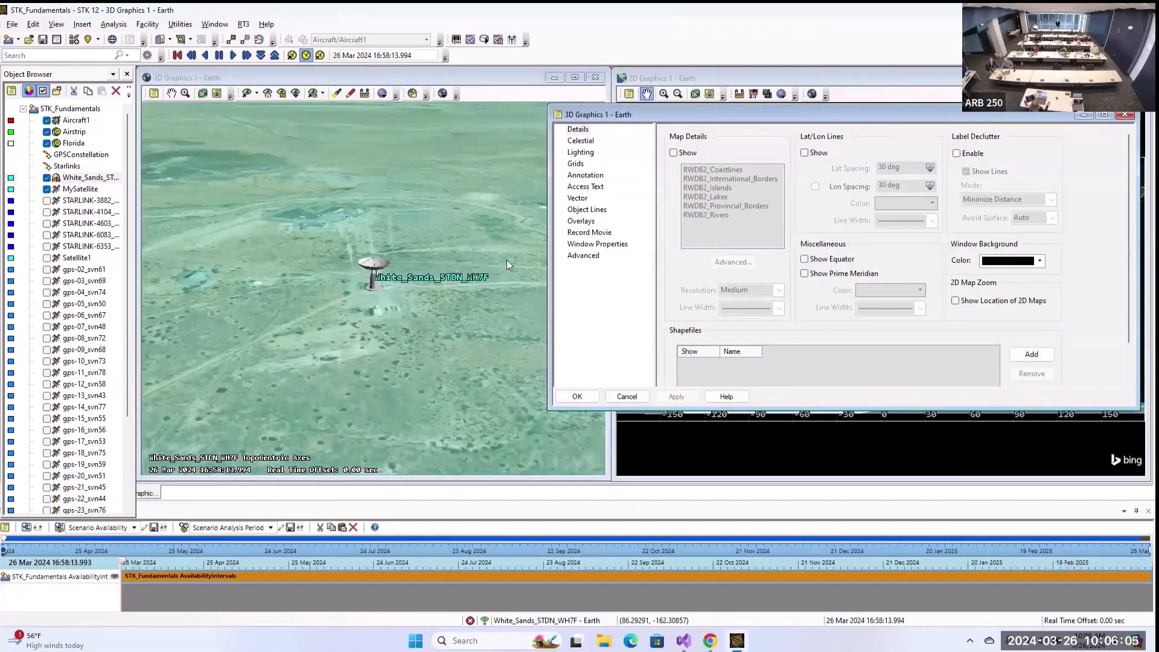
- Examine the White Sands antenna and surrounding terrain in the 3D view from several distances and angles
scroll(331, 310, "down", 5)
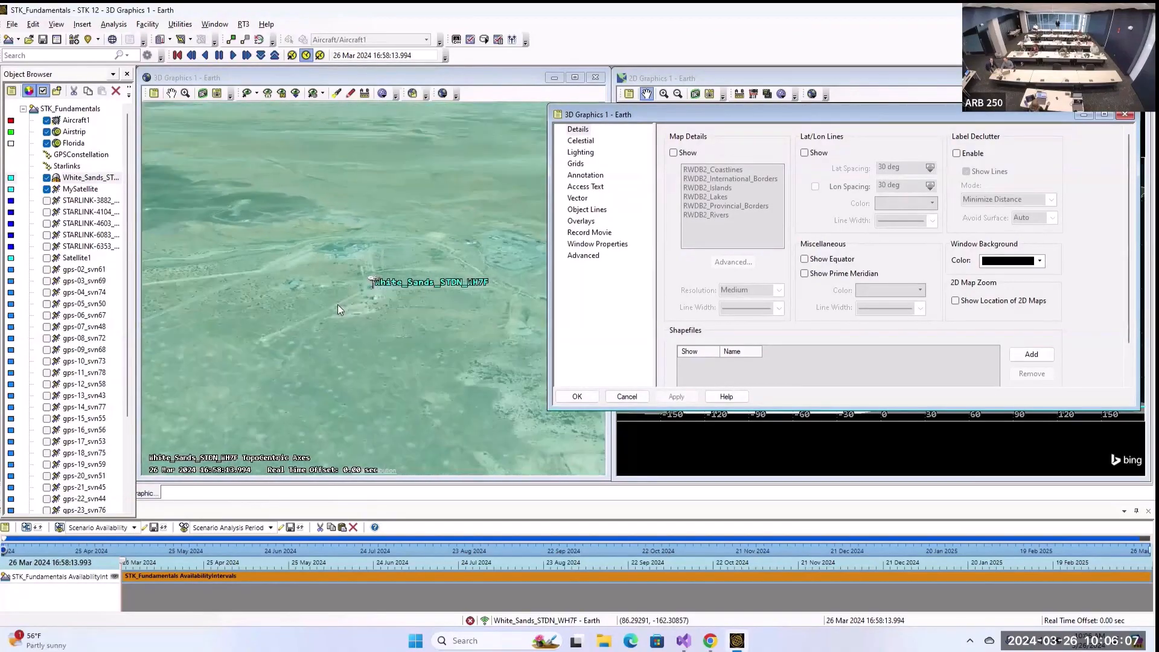
scroll(361, 230, "up", 5)
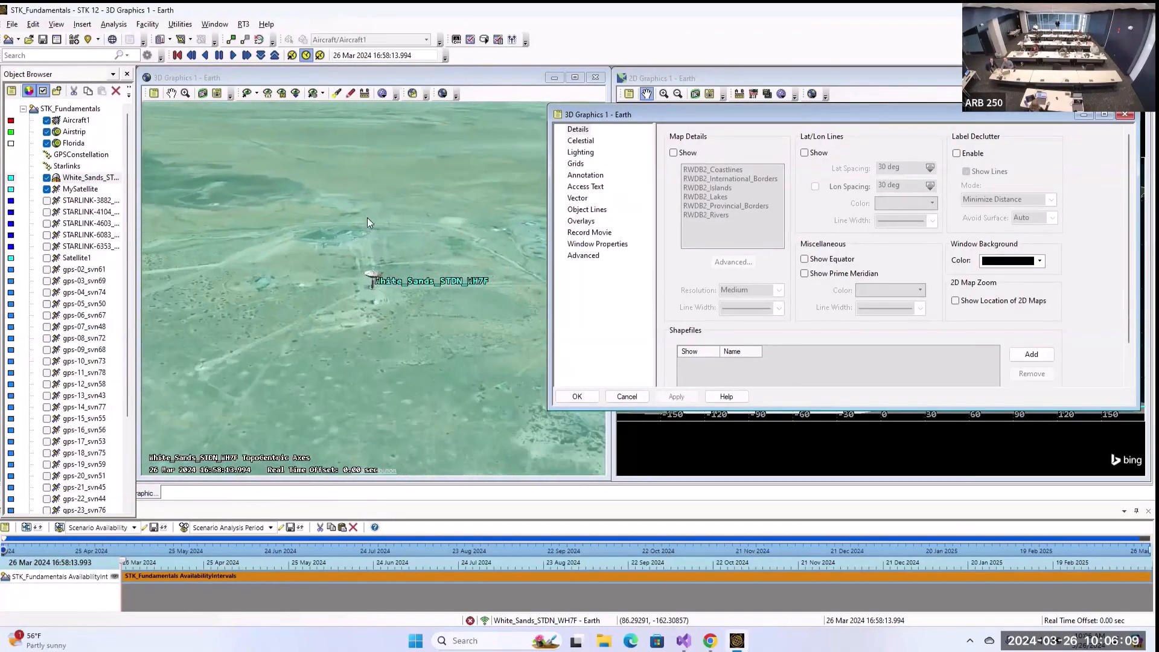
left_click_drag(320, 299, 259, 197)
scroll(313, 209, "down", 2)
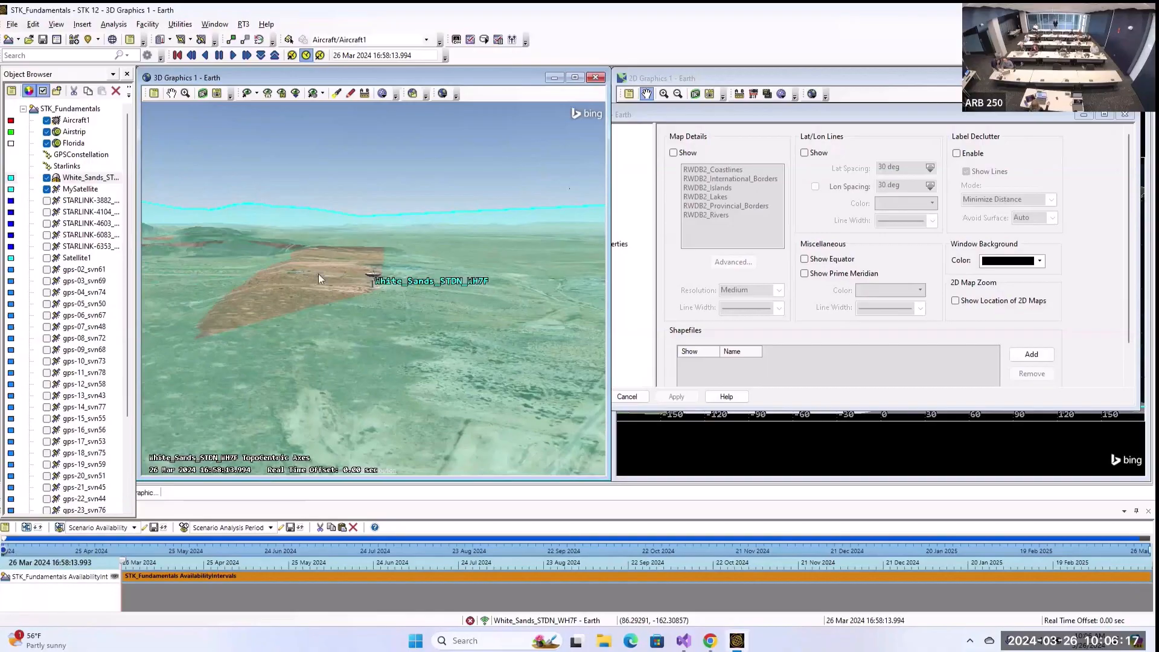
left_click_drag(319, 278, 340, 241)
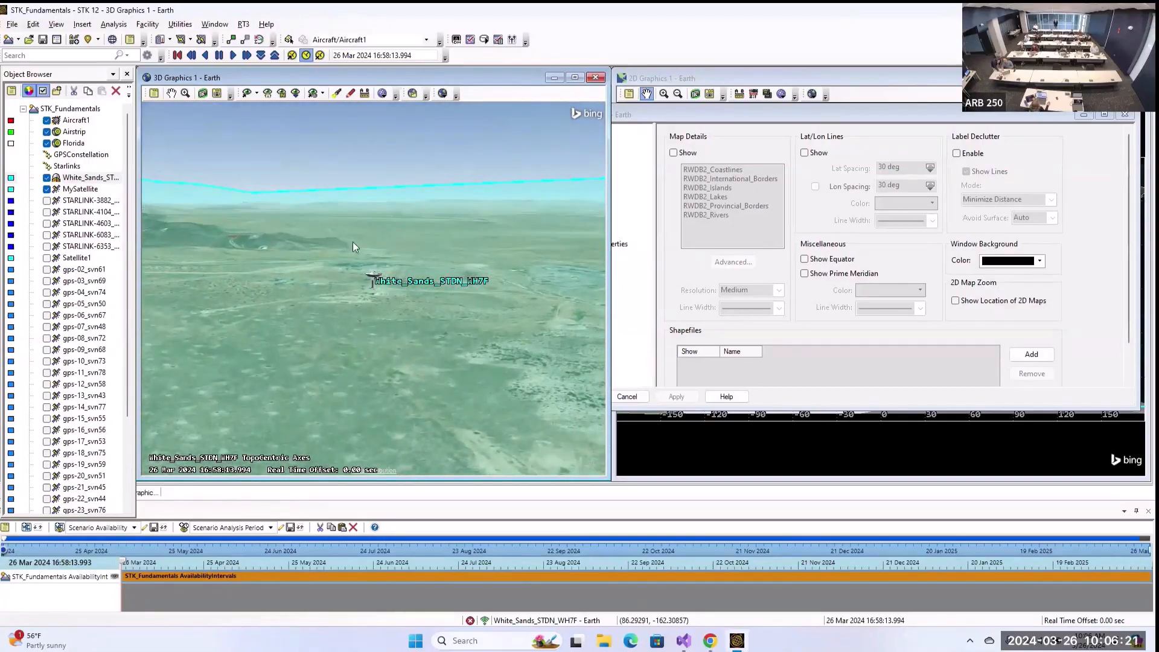
left_click_drag(820, 107, 863, 116)
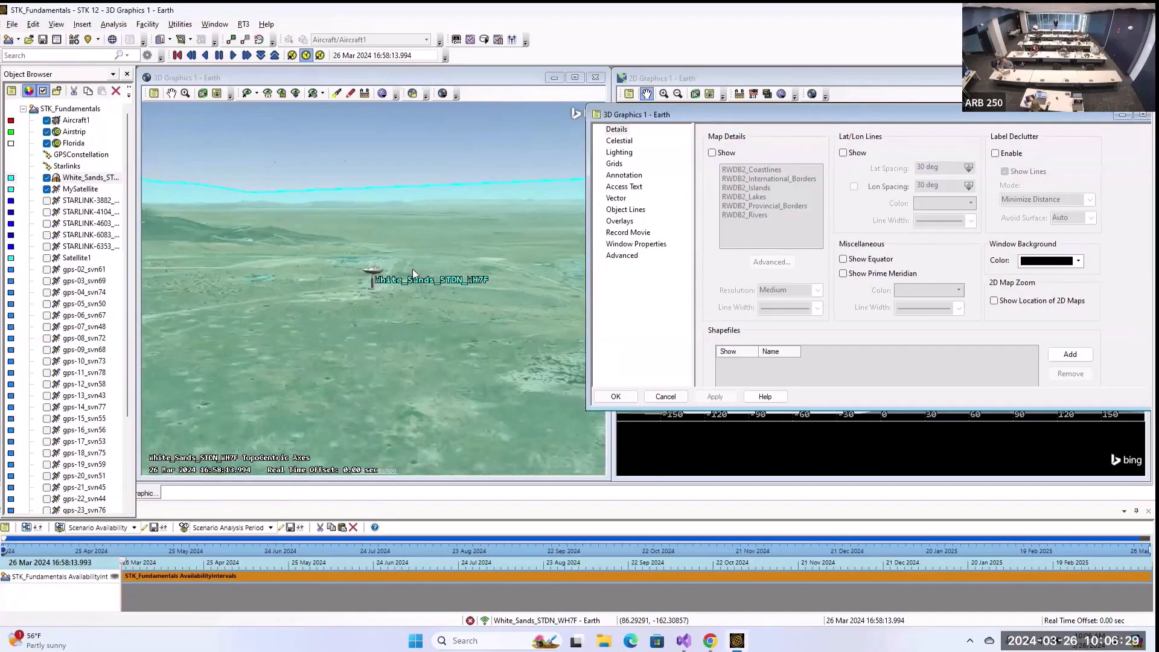
scroll(418, 262, "up", 10)
left_click_drag(431, 235, 375, 270)
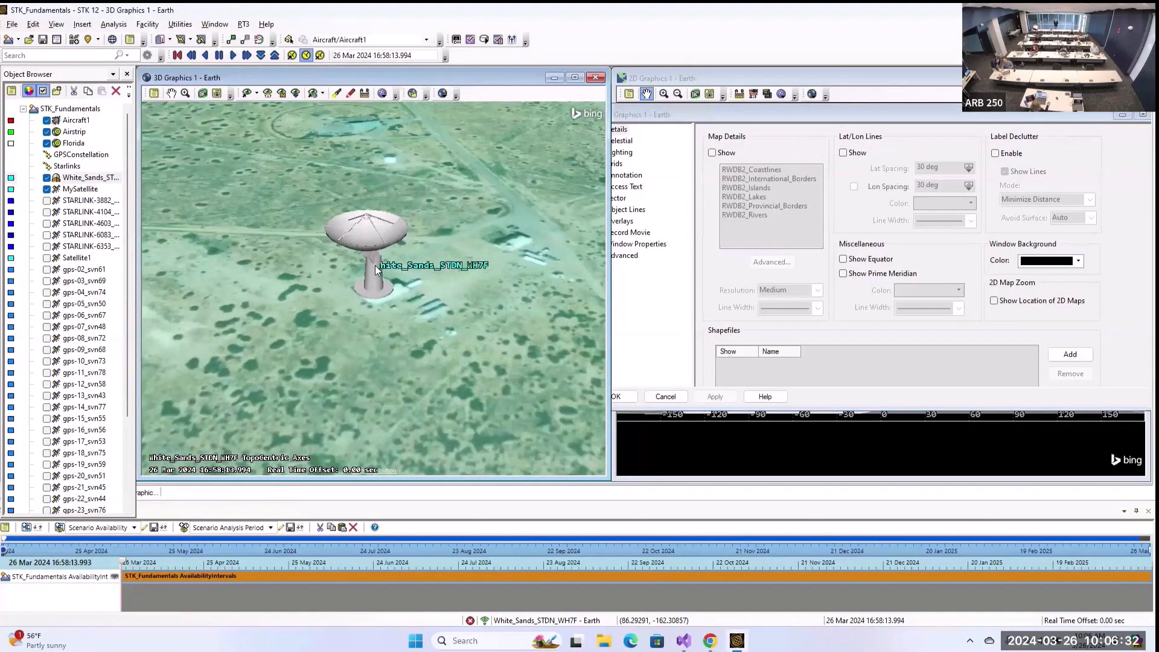
left_click(93, 179)
left_click(91, 176)
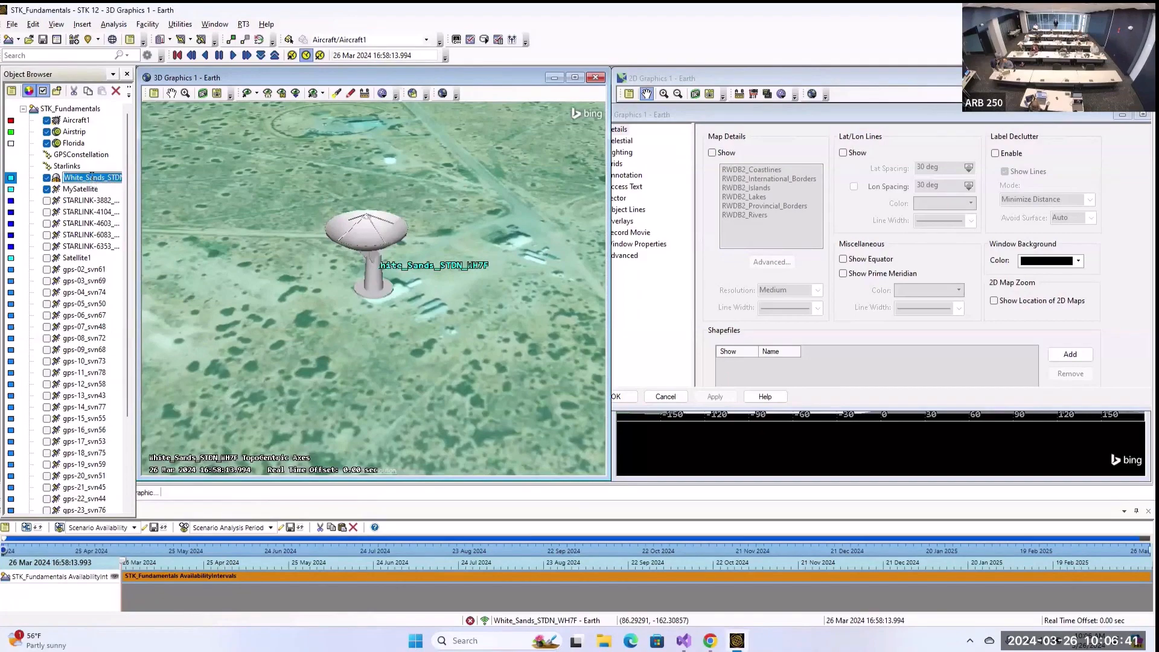
left_click(82, 25)
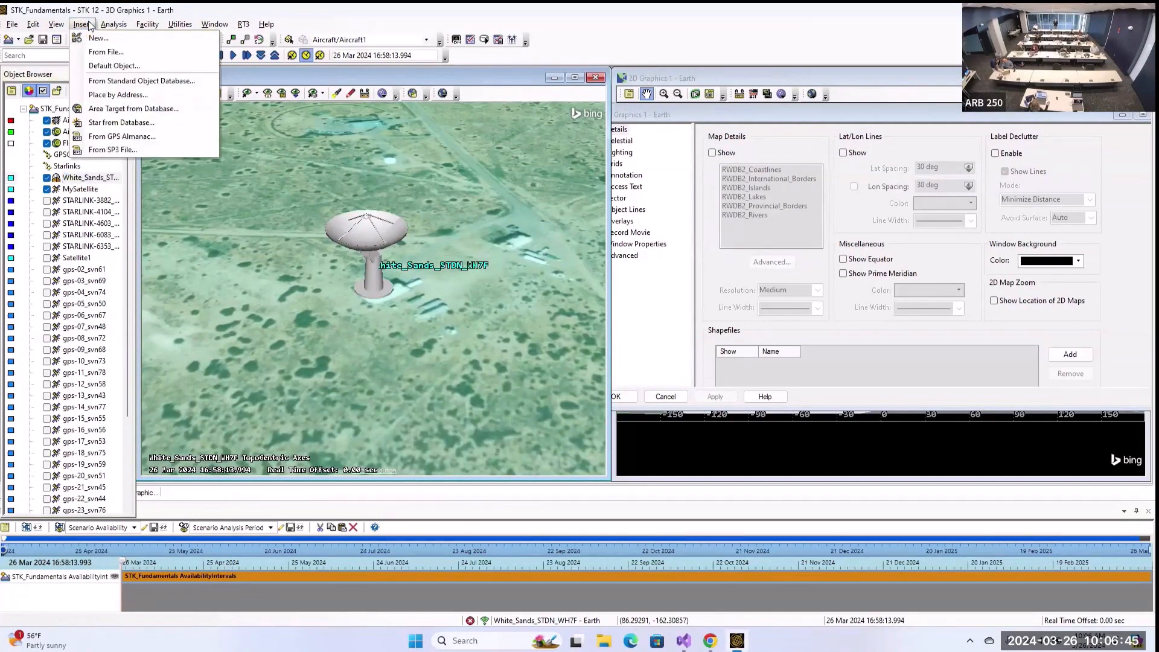
left_click(764, 109)
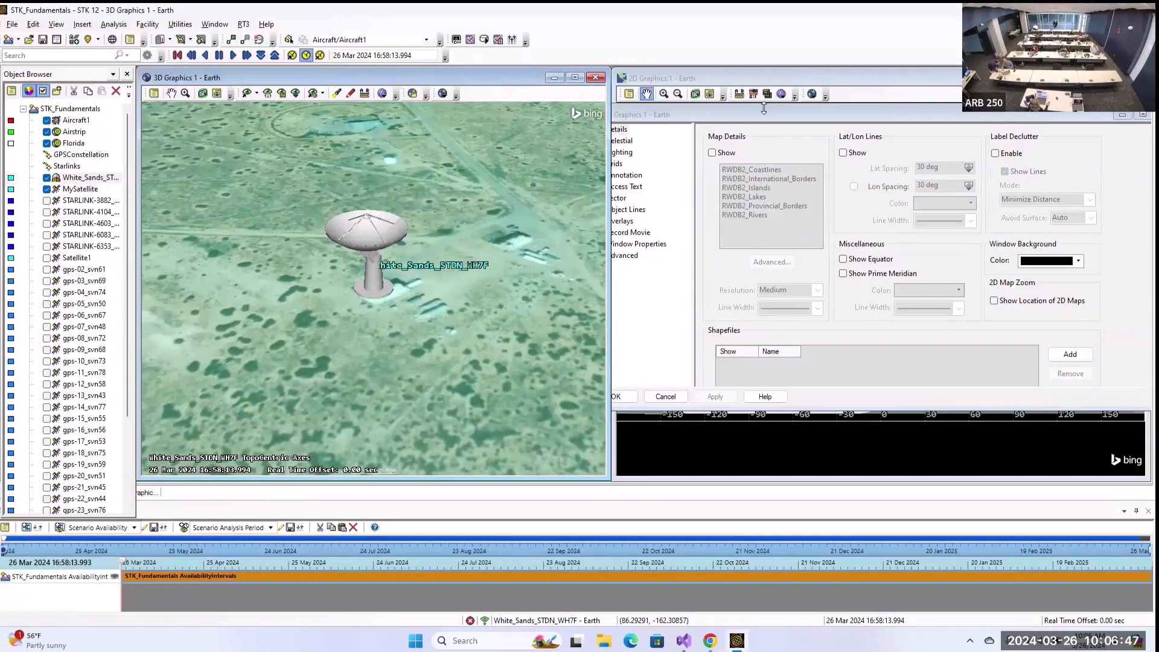
- Return the 3D view to its home view and rotate the globe to look over the North Atlantic and the orbit of MySatellite
left_click_drag(779, 112, 827, 115)
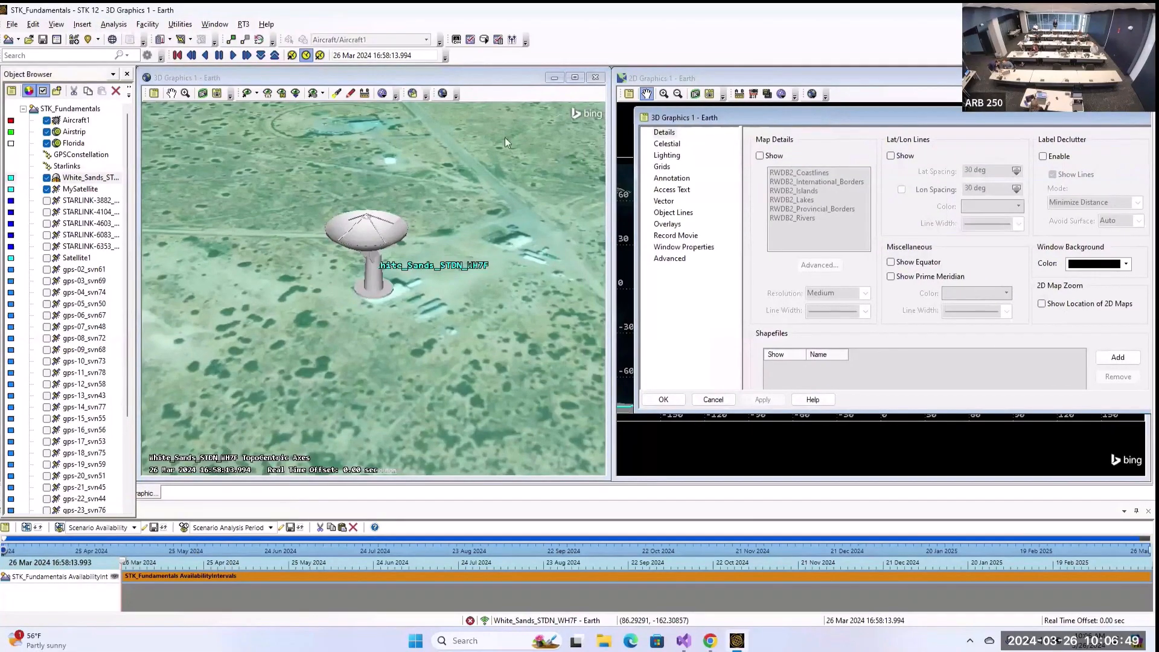
left_click(268, 95)
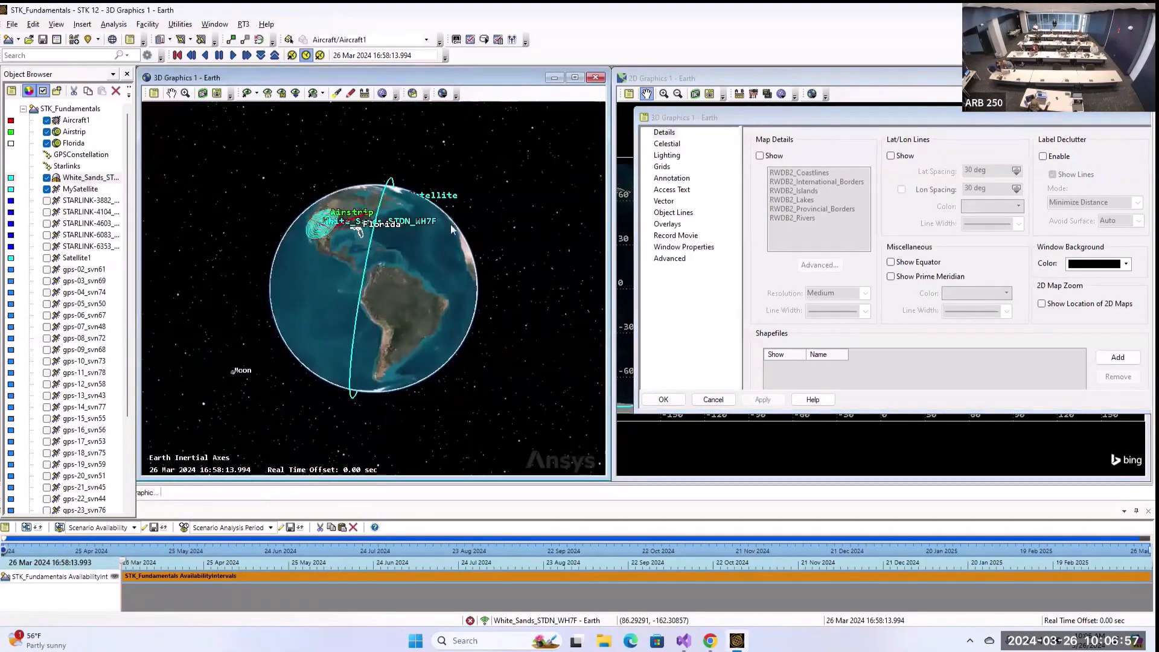
left_click_drag(521, 229, 466, 304)
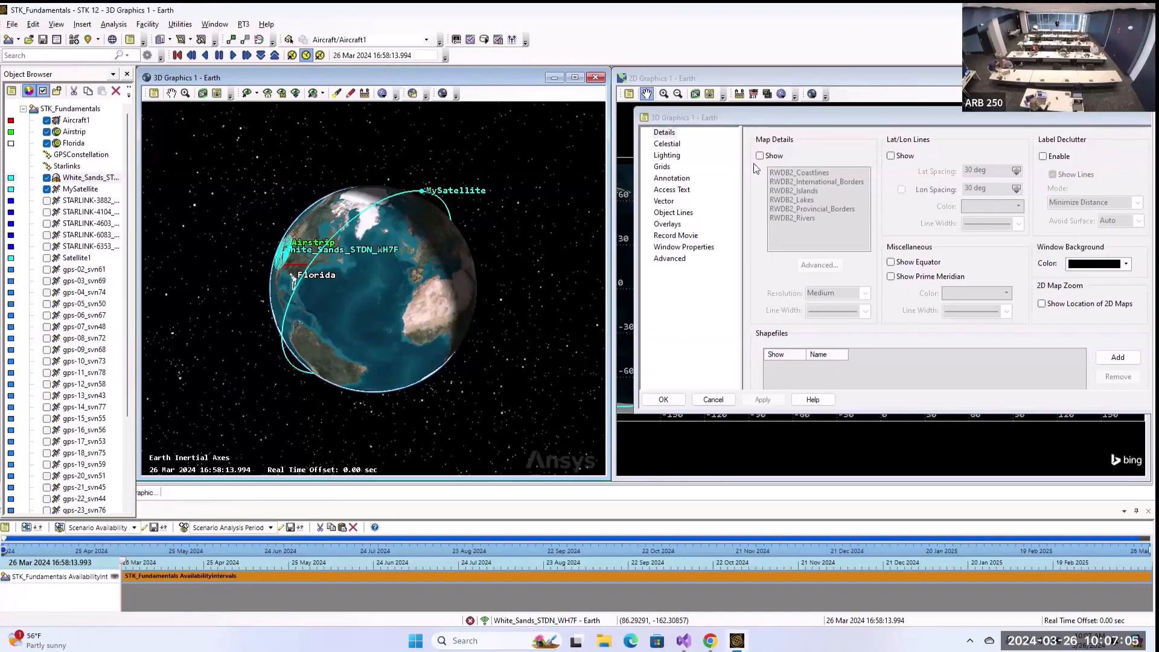
- Show all six RWDB2 map detail layers, from coastlines to rivers, in the 3D window and check them around the globe
left_click_drag(807, 118, 801, 127)
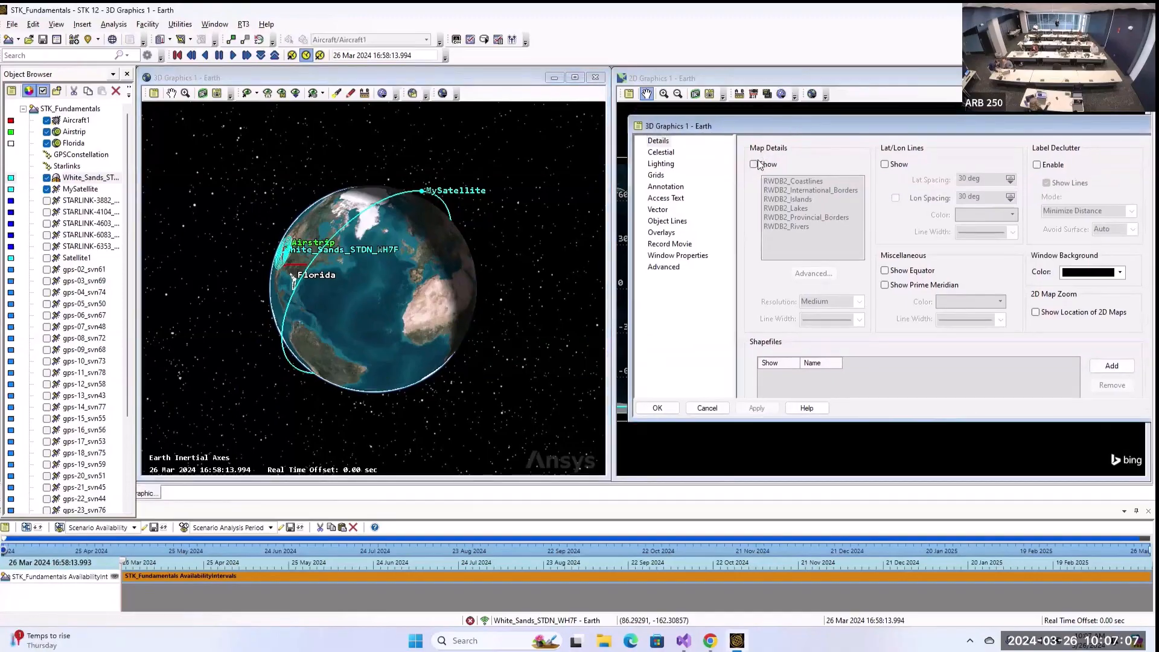
left_click(755, 163)
left_click(804, 181)
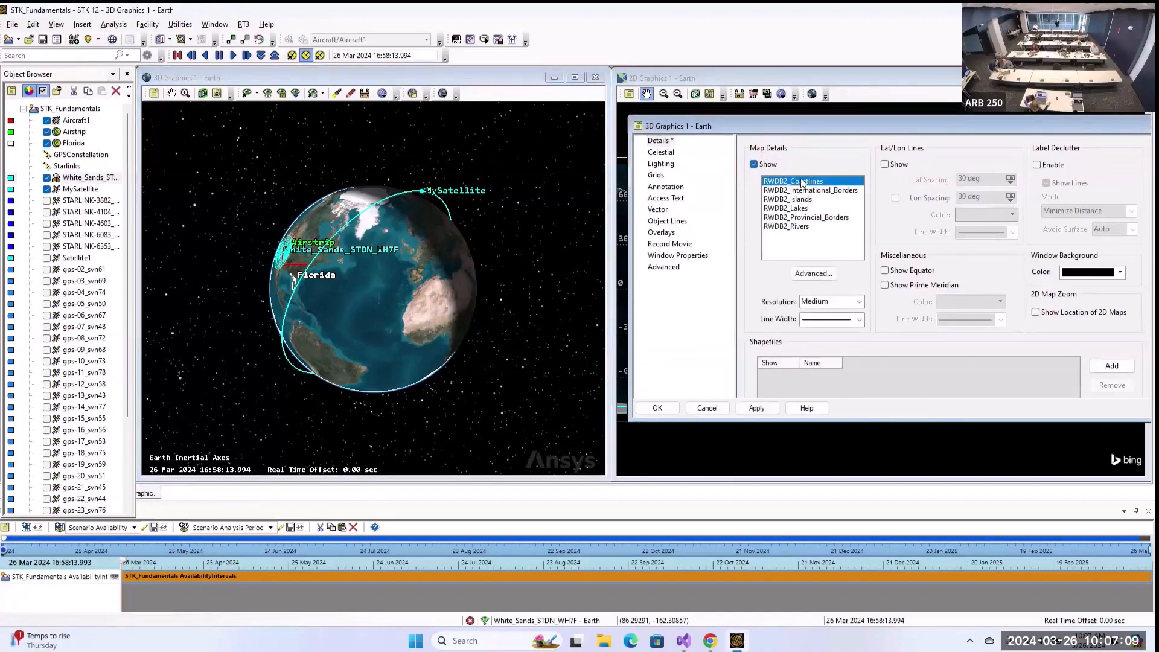
left_click(792, 230)
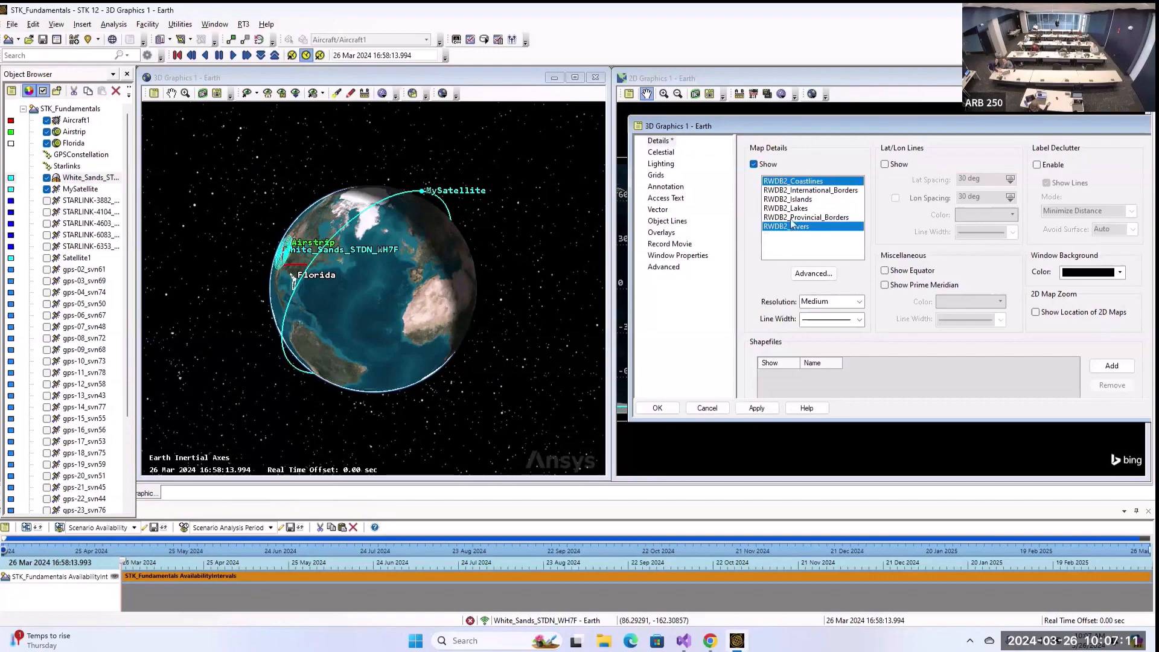
left_click(793, 192)
left_click(794, 201)
left_click(799, 210)
left_click(813, 219)
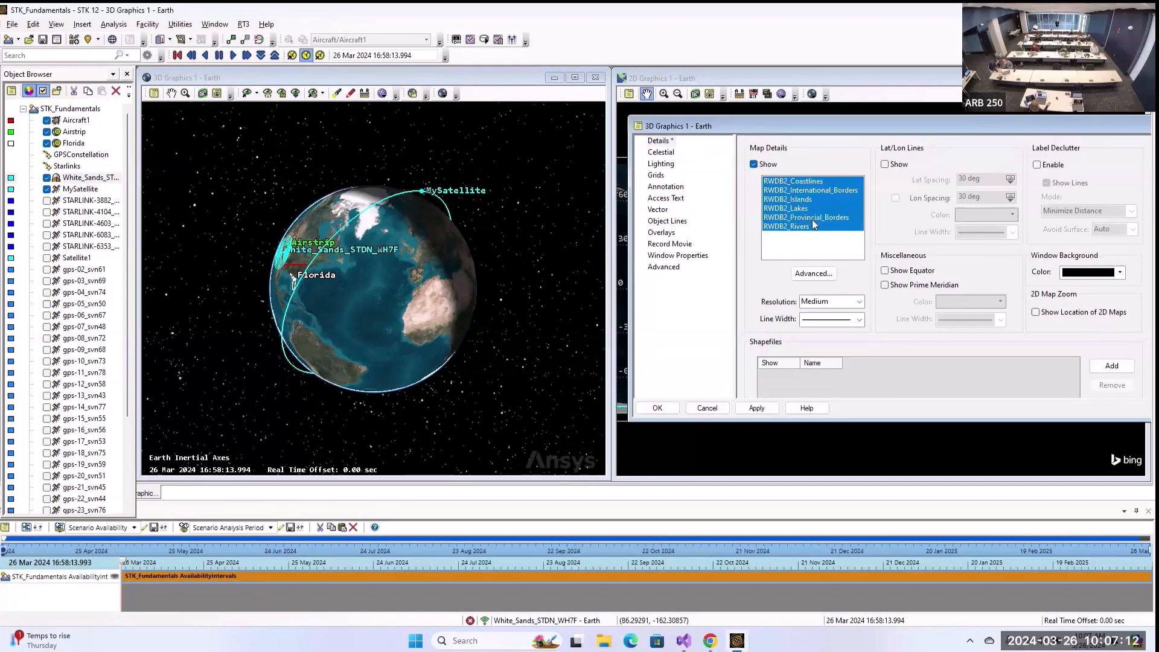
left_click(761, 409)
left_click_drag(339, 284, 671, 293)
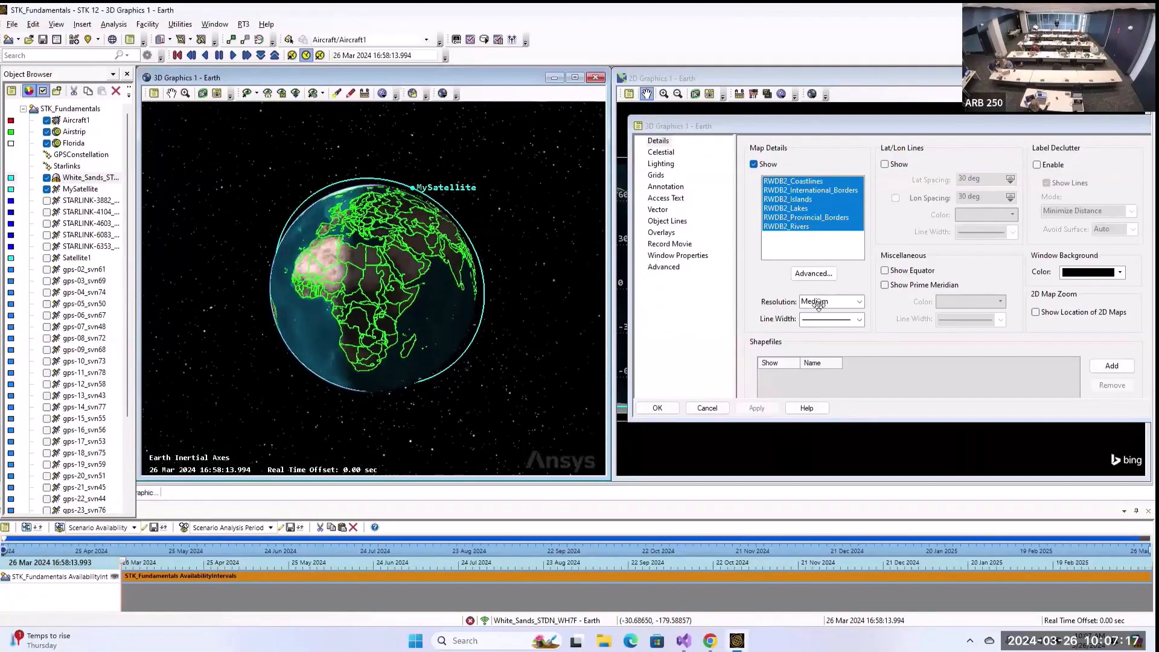
left_click_drag(457, 234, 524, 304)
- Turn off the map details and show the latitude/longitude lines on the globe
left_click(754, 163)
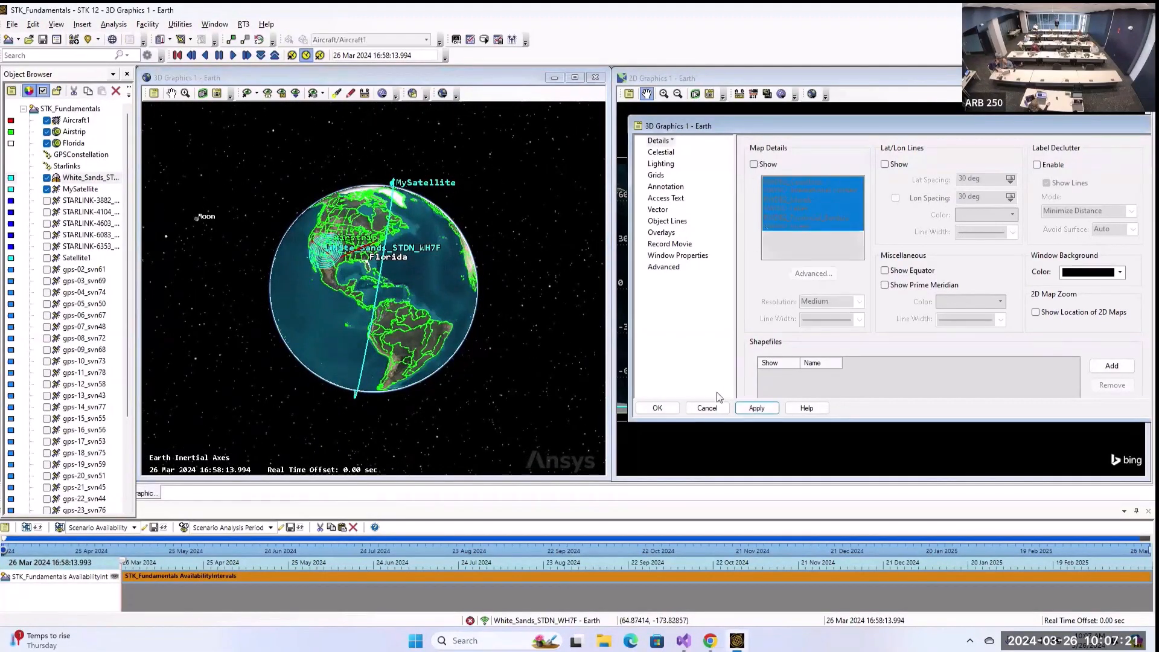
left_click(758, 413)
left_click(886, 164)
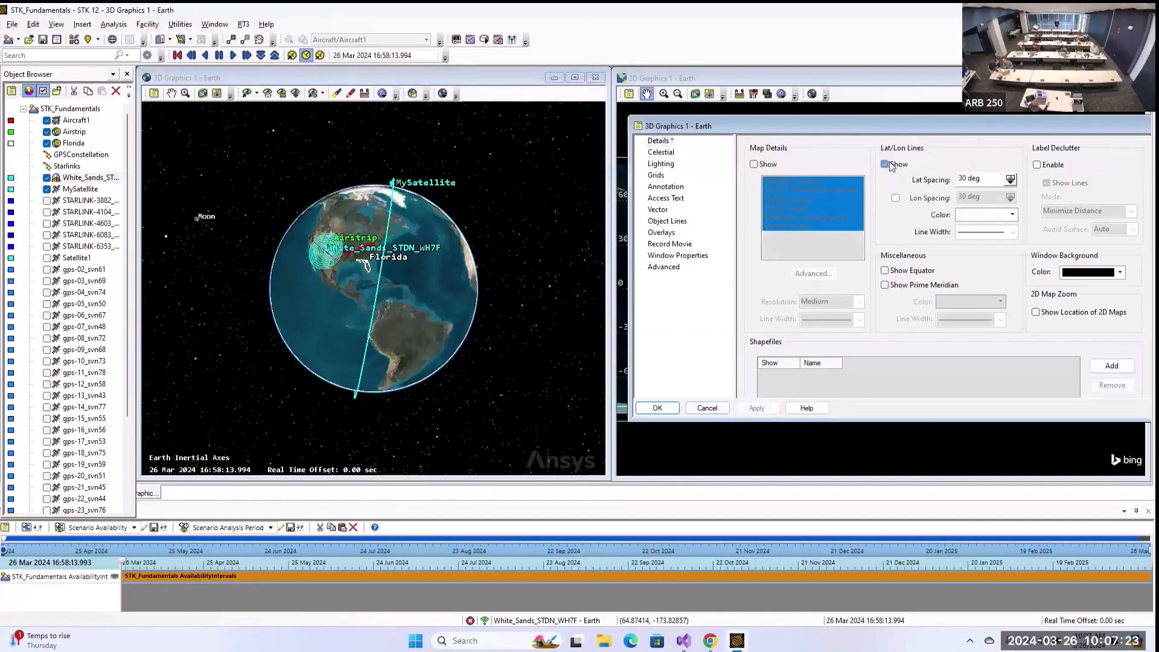
left_click(755, 409)
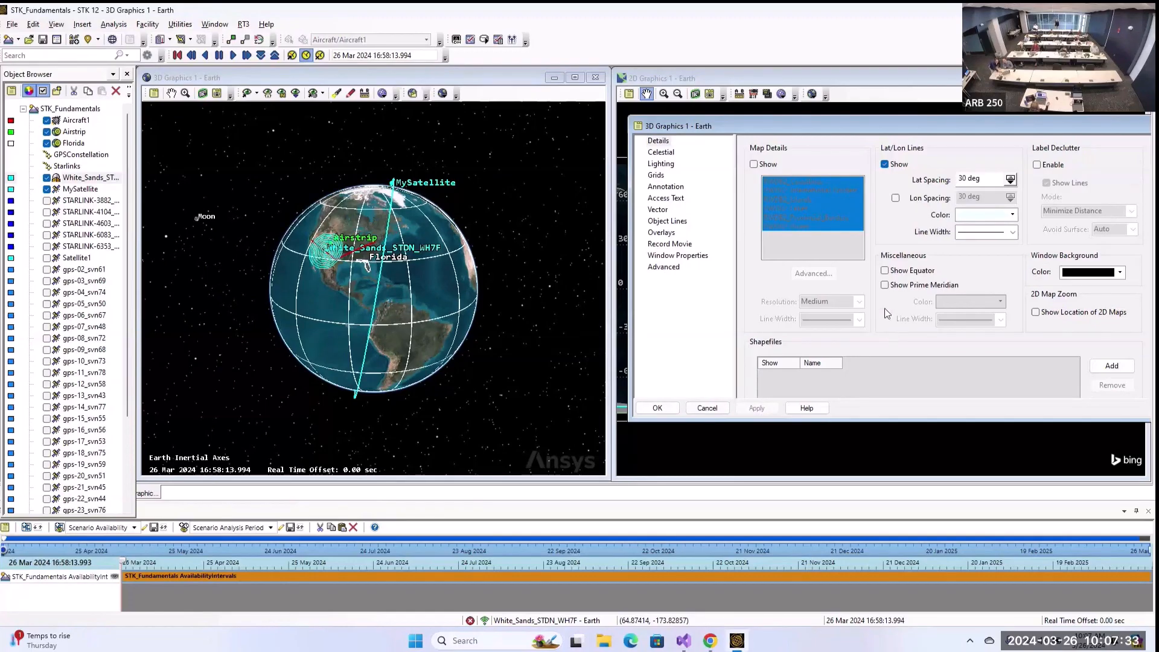
- Hide the latitude/longitude lines and open the color choices for the window background
left_click(885, 164)
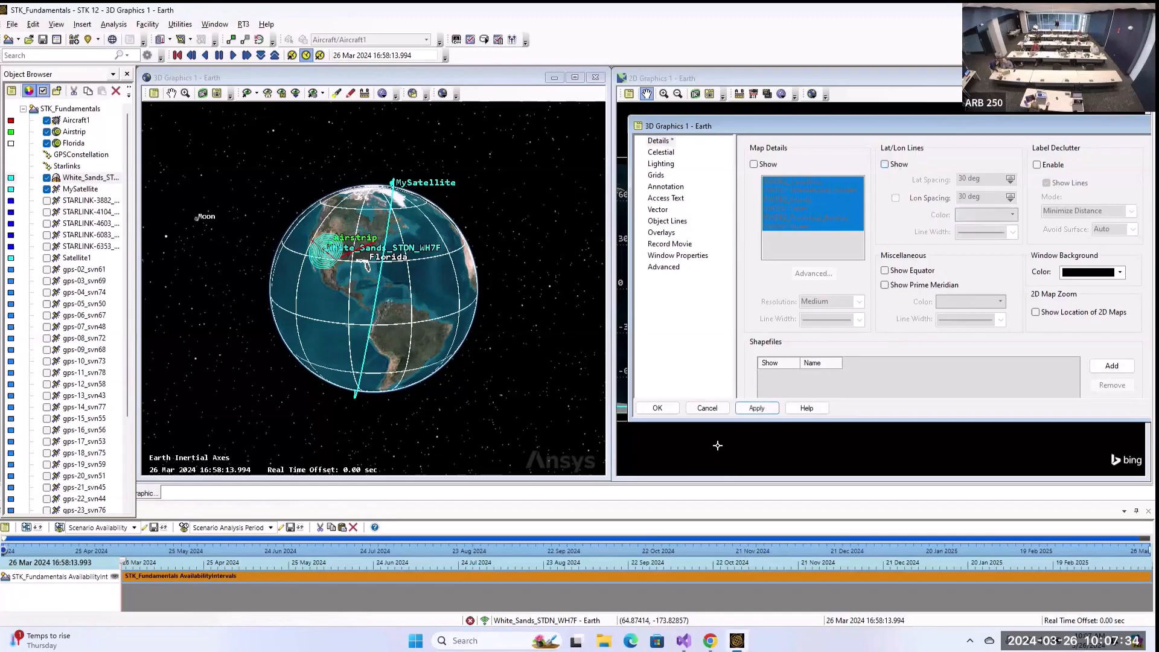
left_click(758, 408)
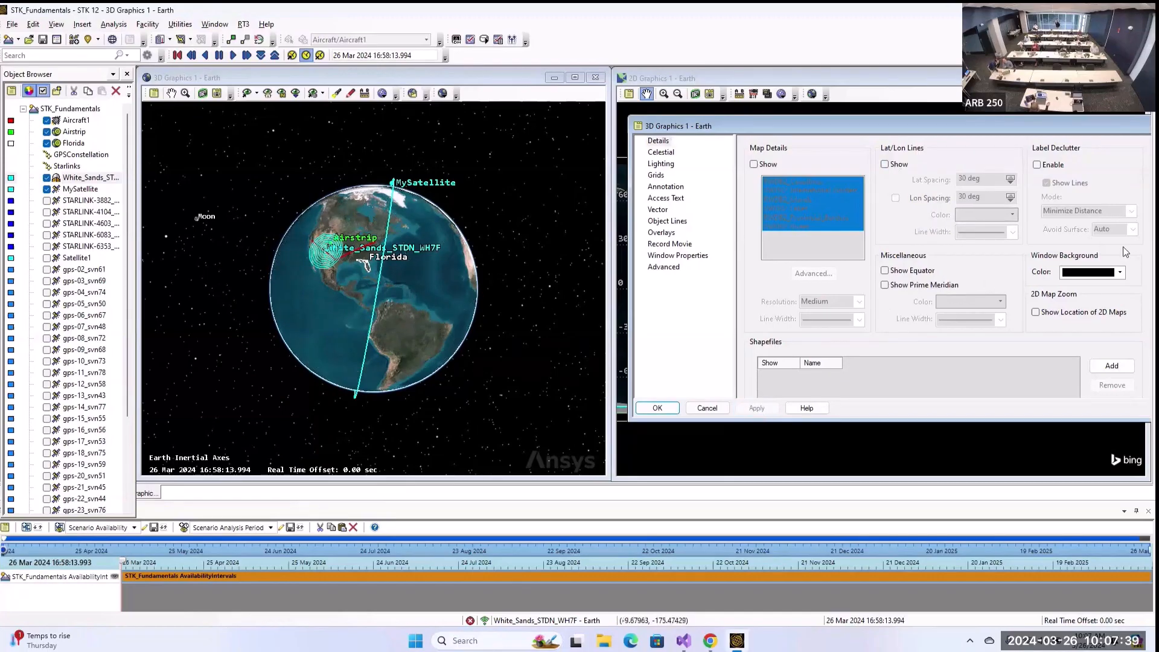
left_click(1120, 272)
left_click(1121, 272)
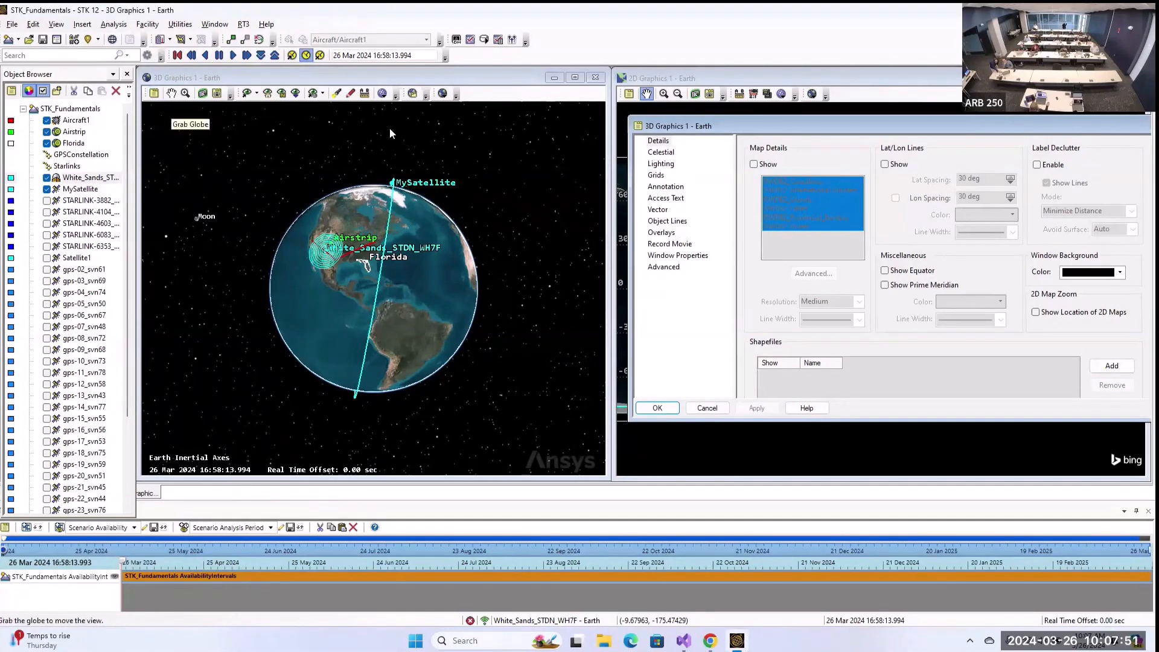
left_click_drag(771, 127, 678, 121)
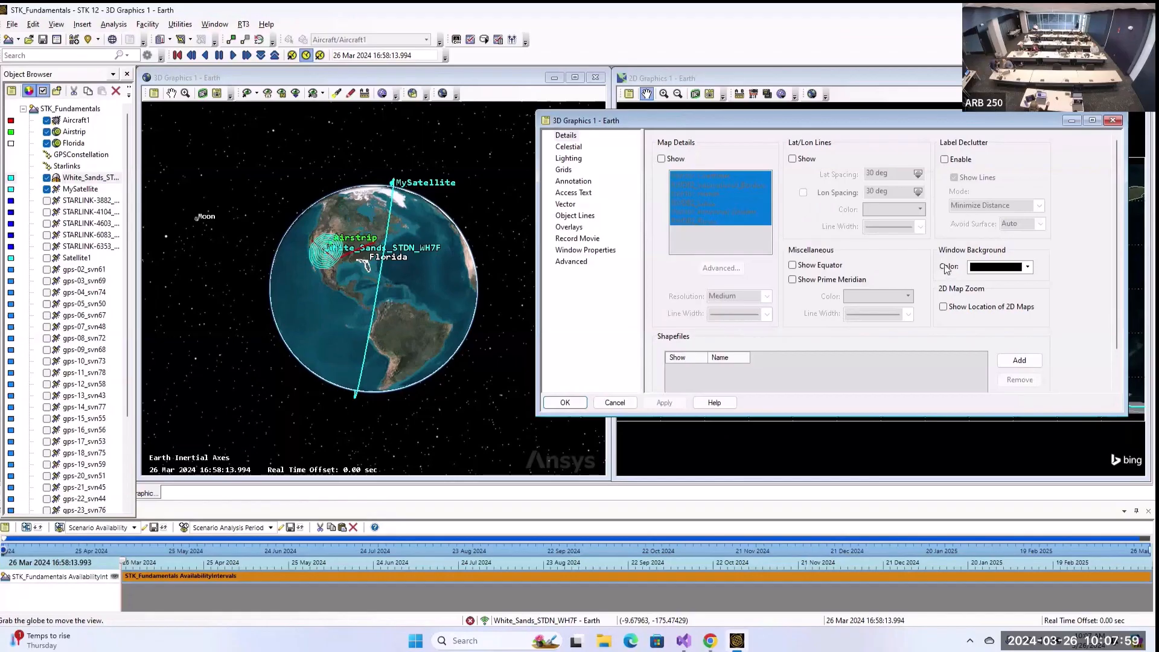
left_click(1029, 268)
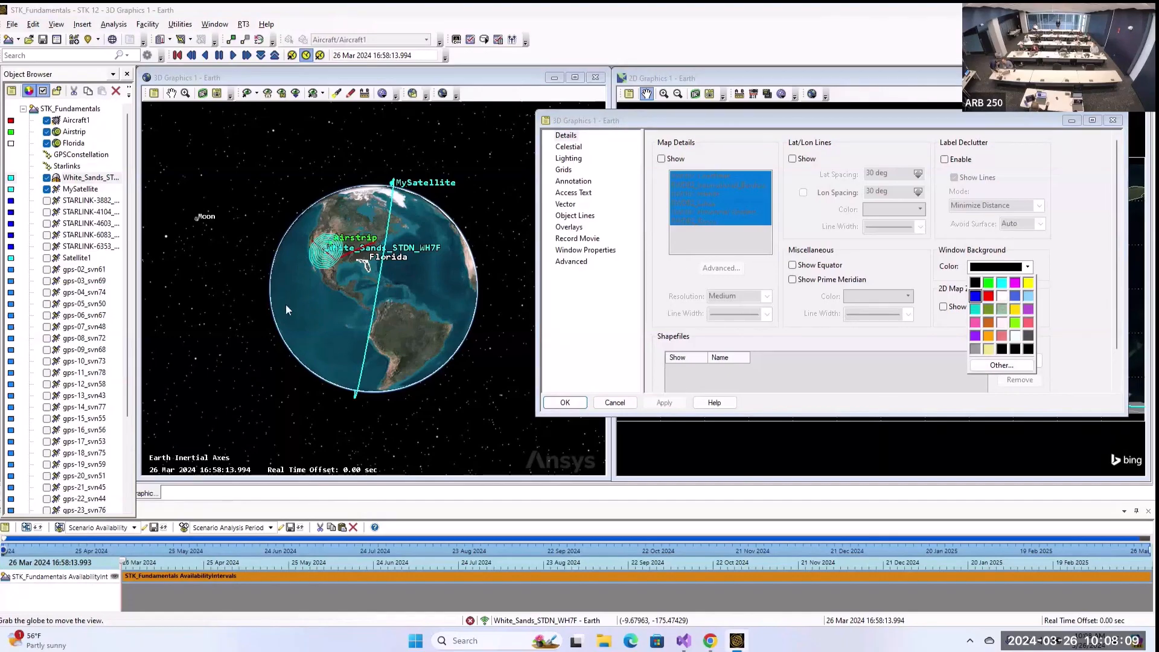
- Make all GPS satellites from gps-02_svn61 to gps-32_svn70 visible in the 3D view
scroll(287, 300, "down", 5)
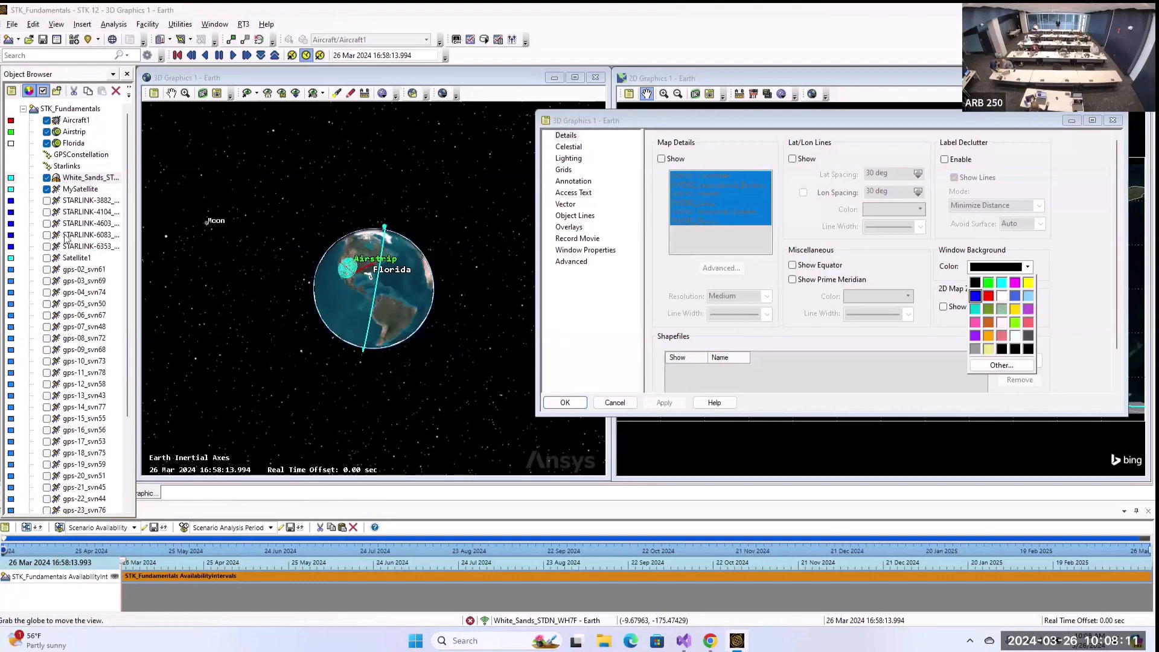
left_click(75, 267)
left_click(79, 270)
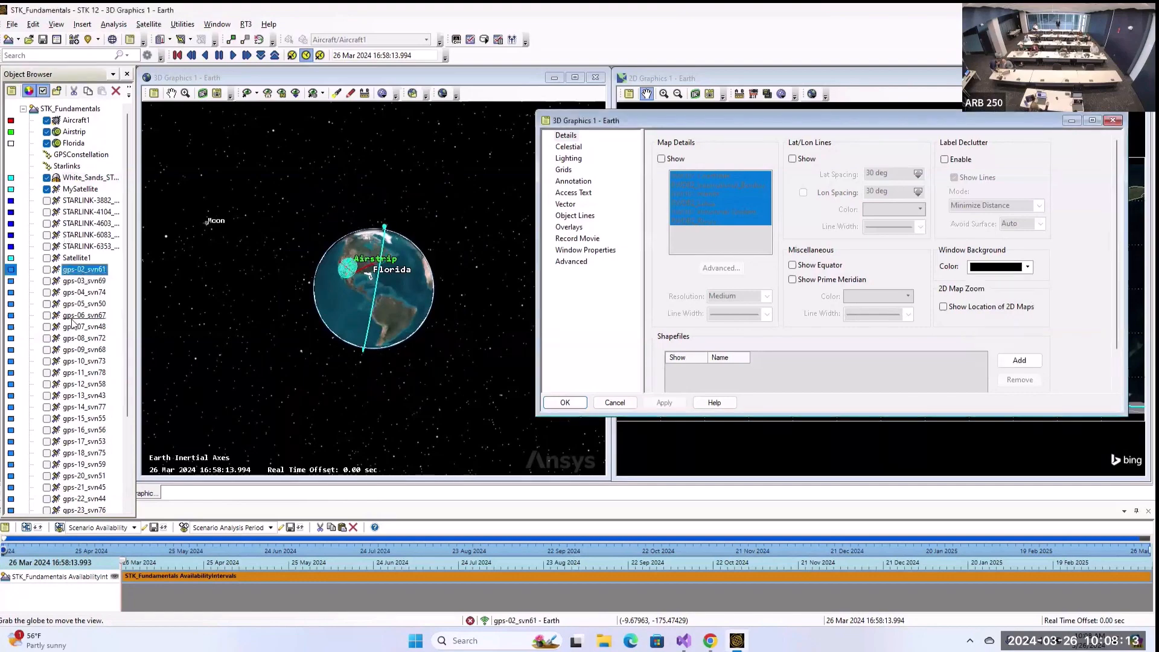
scroll(66, 325, "down", 4)
left_click(85, 499, "shift")
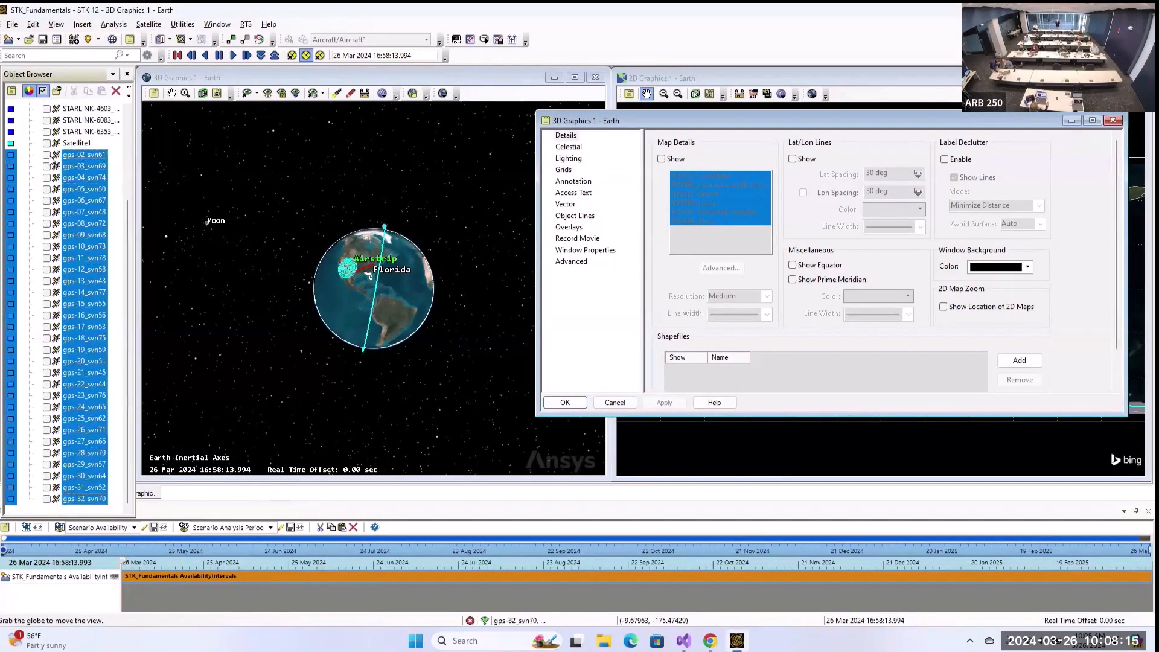
left_click(47, 154)
scroll(391, 271, "down", 5)
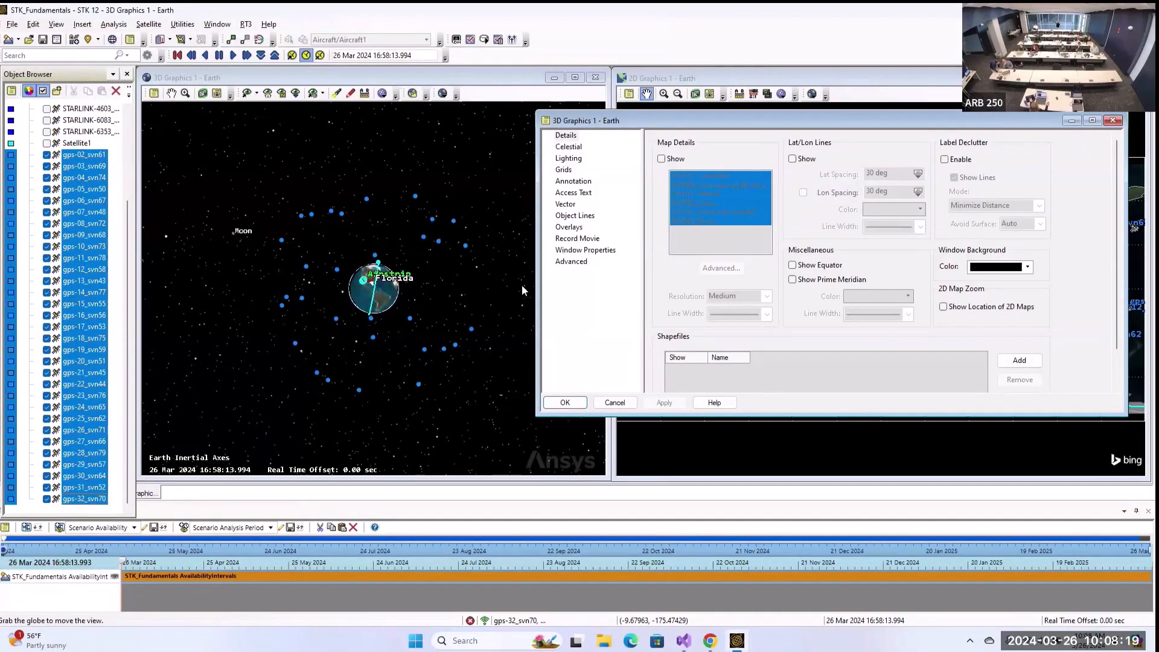
- Set the 3D window's background color to white and apply it
left_click(1003, 266)
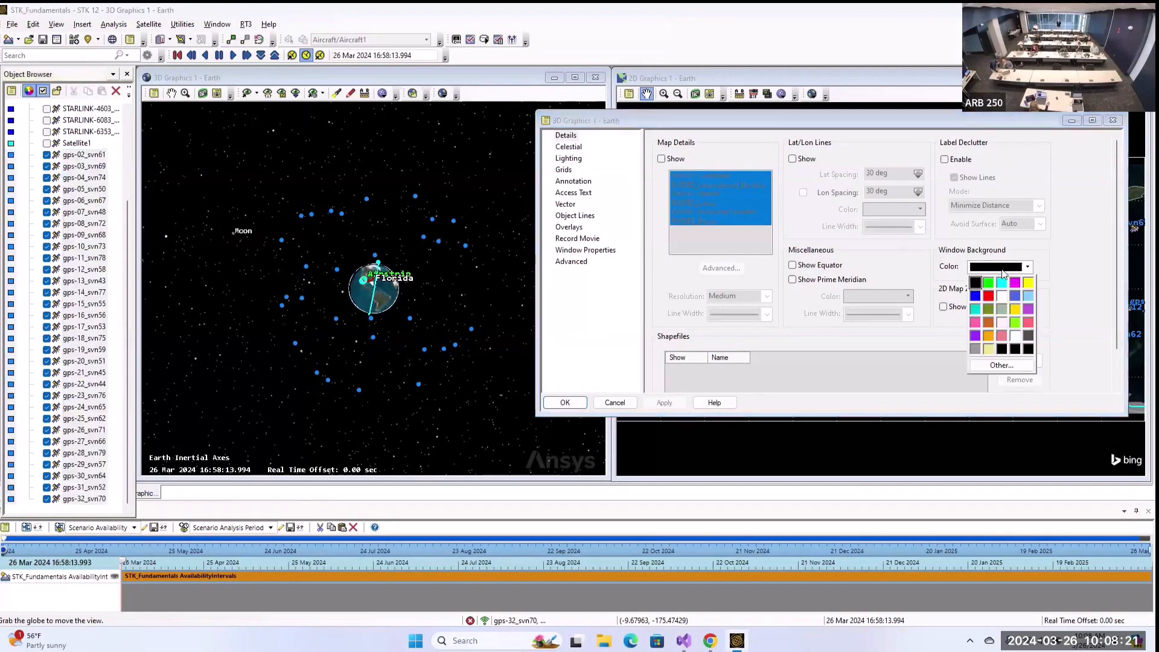
left_click(1002, 295)
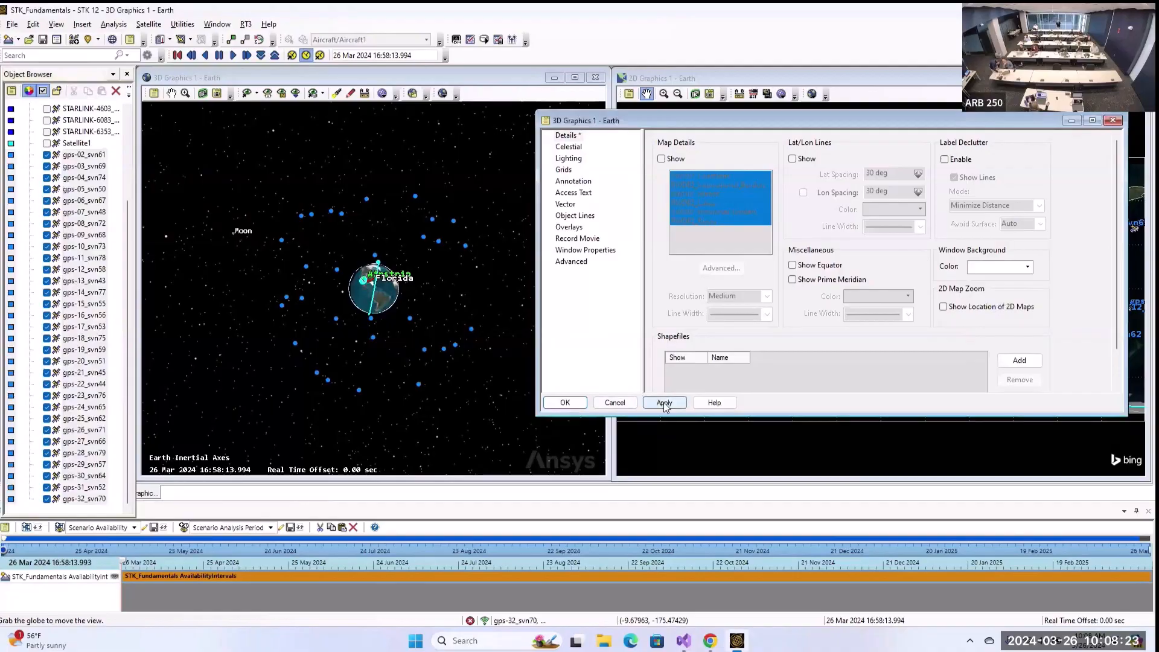
left_click(664, 403)
left_click_drag(458, 270, 407, 233)
scroll(388, 239, "up", 3)
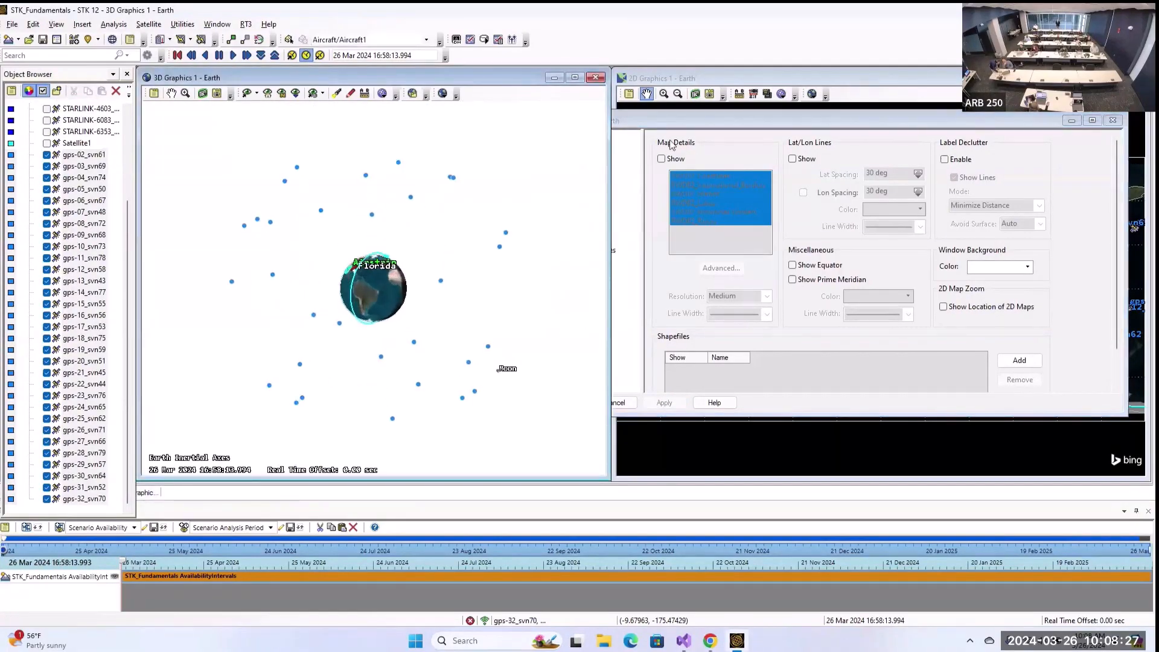
- Display the Earth Sun Vector in the 3D window with the properties dialog moved lower
left_click_drag(694, 122, 693, 153)
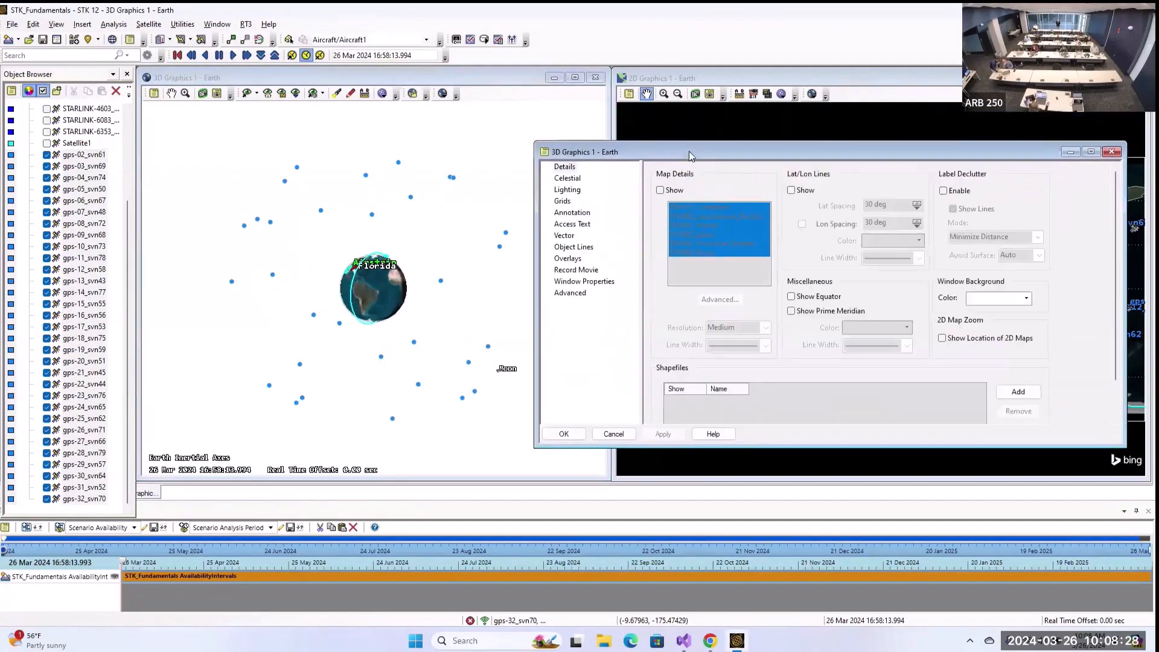
left_click(566, 237)
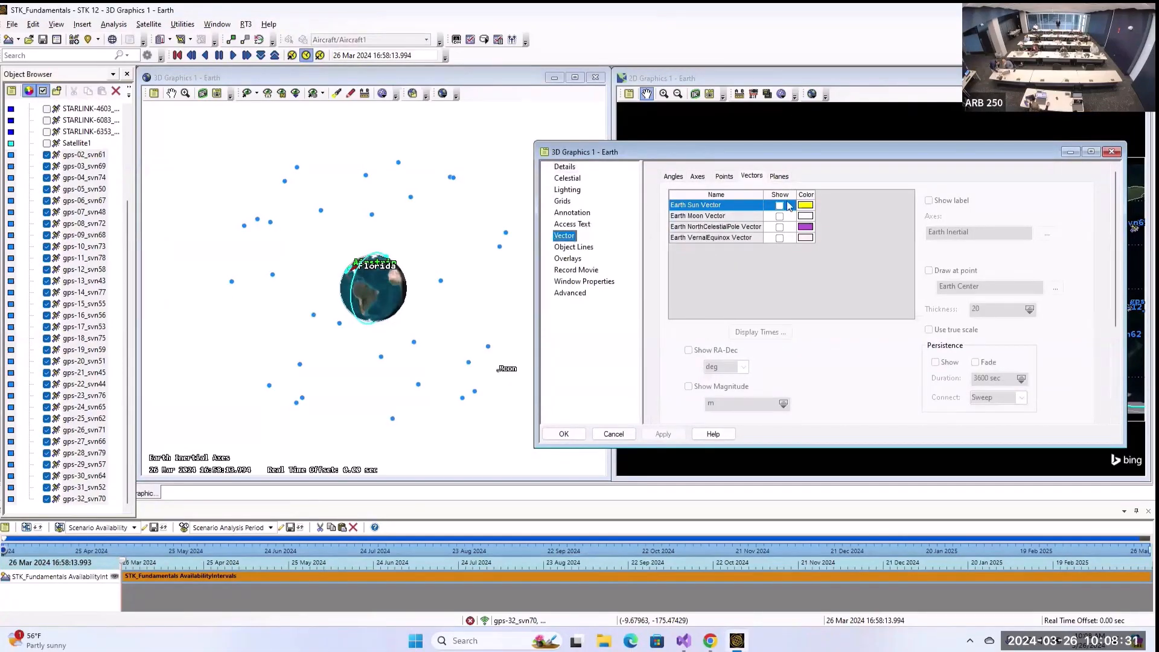
left_click(779, 205)
left_click(663, 434)
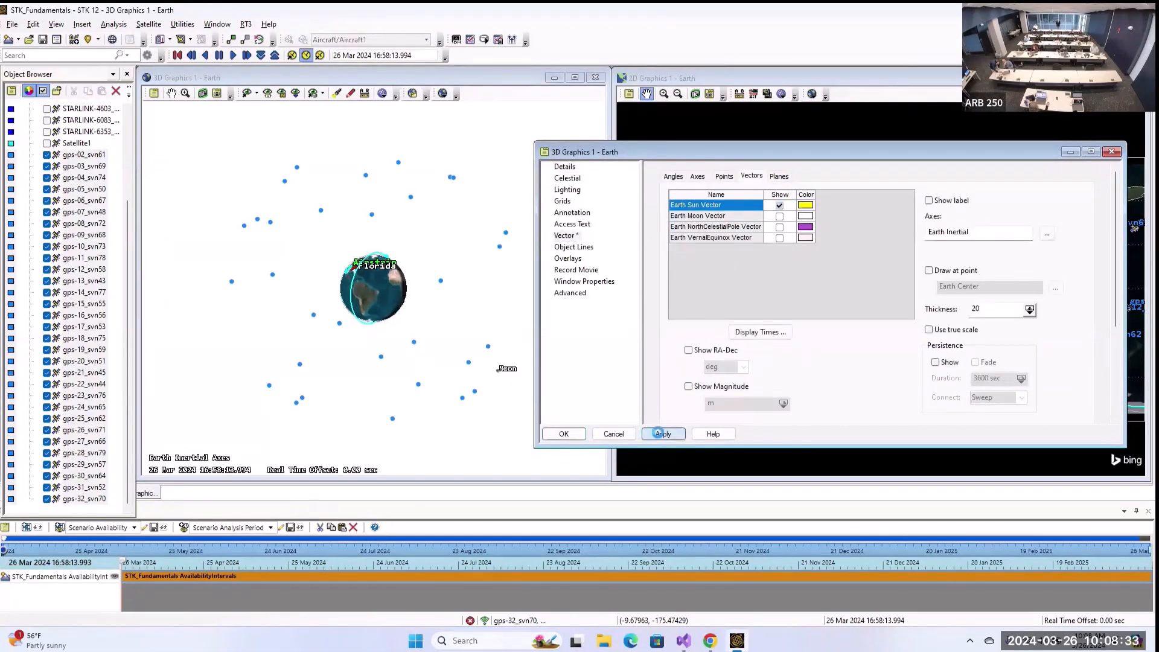
- Switch off the Earth Sun Vector and view the options for displaying planes
left_click(779, 205)
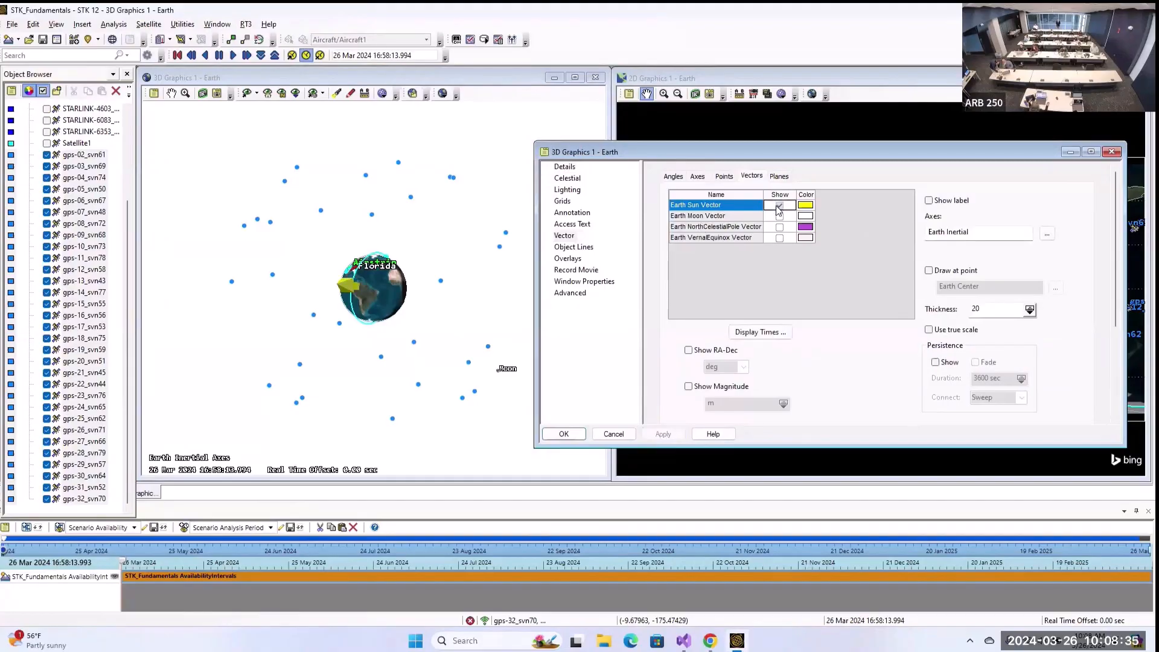
scroll(791, 323, "down", 3)
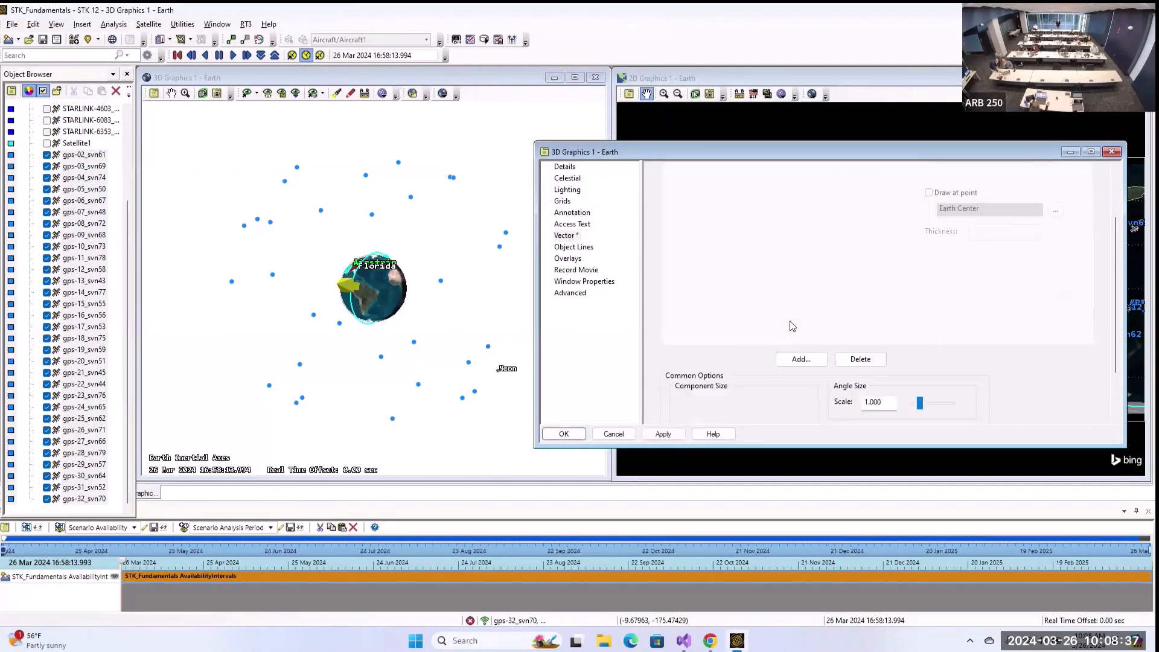
scroll(795, 324, "up", 3)
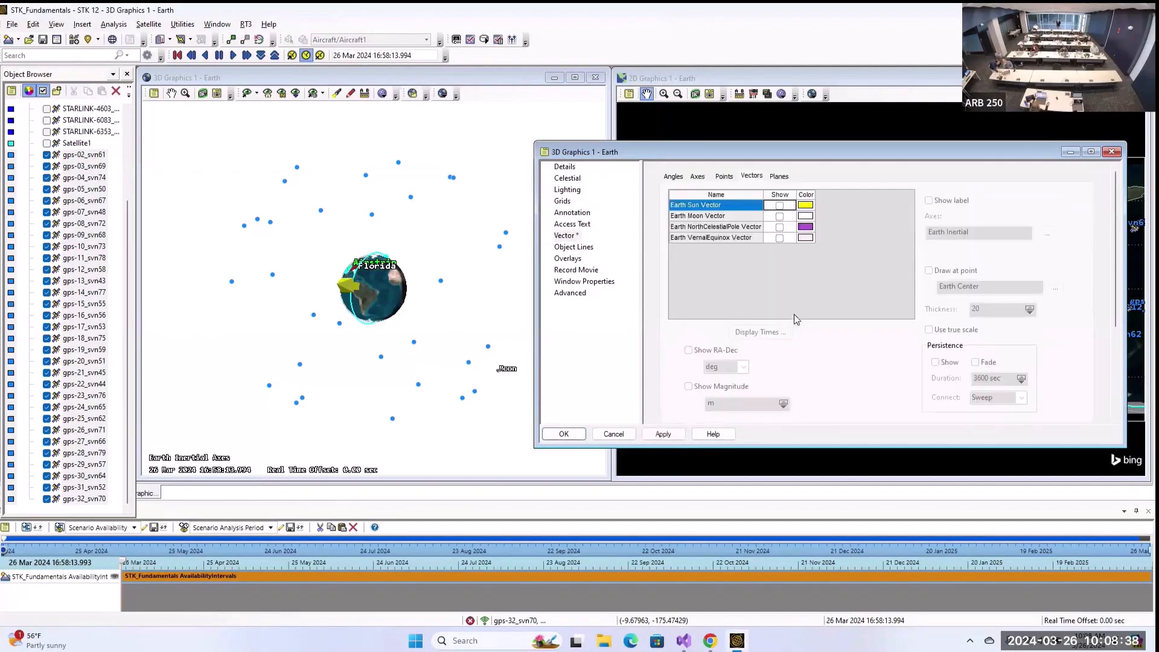
left_click(779, 176)
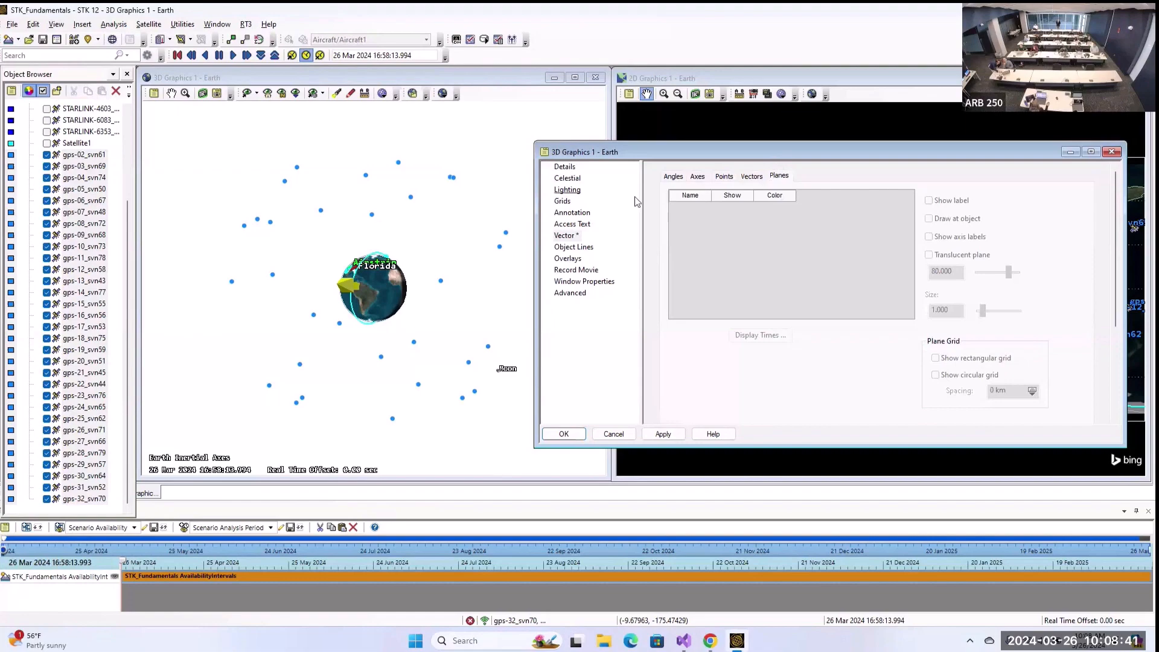
- Show the ECI coordinates space grid with radial lines and examine it around Earth
left_click(568, 202)
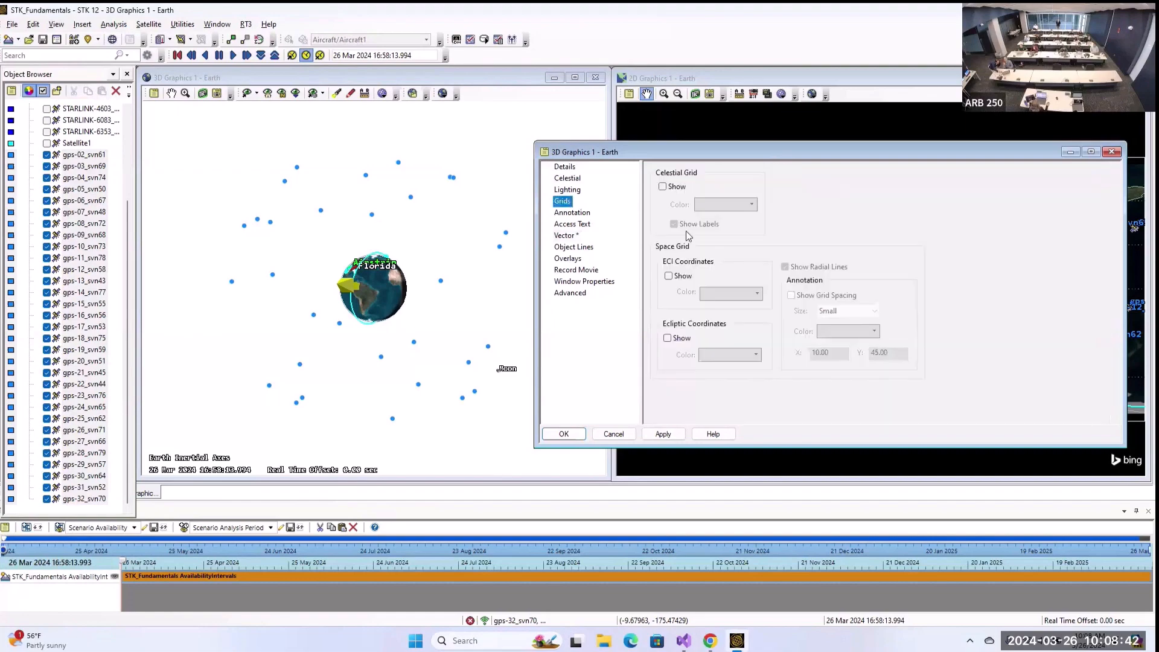
left_click(681, 278)
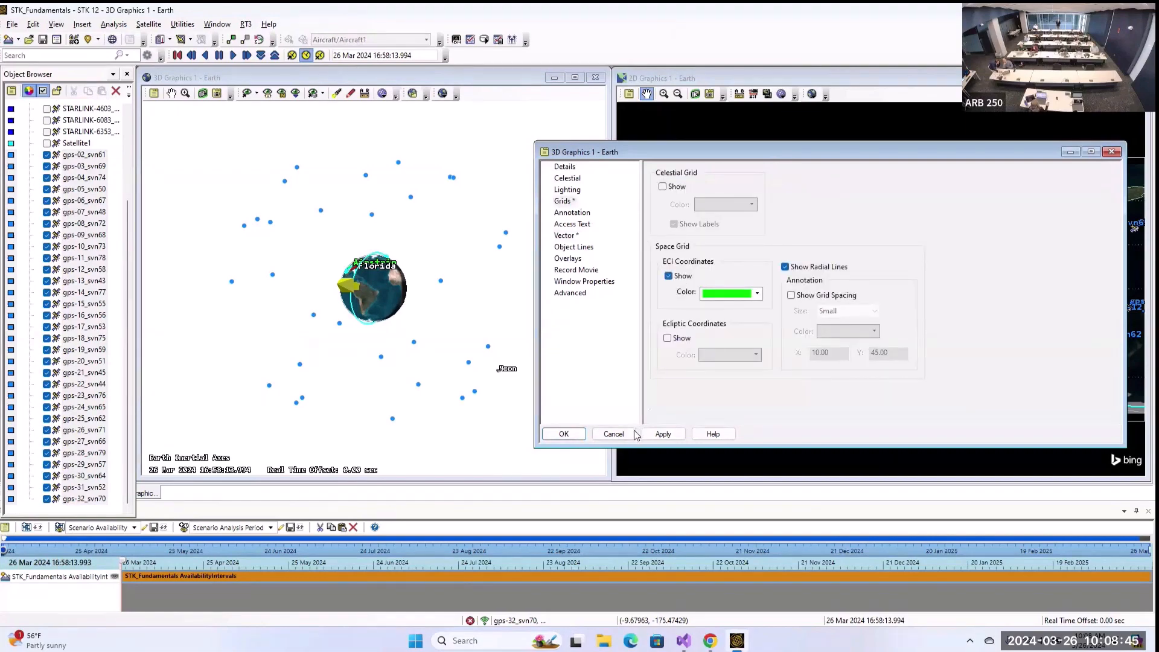
left_click(663, 434)
left_click_drag(381, 182, 381, 199)
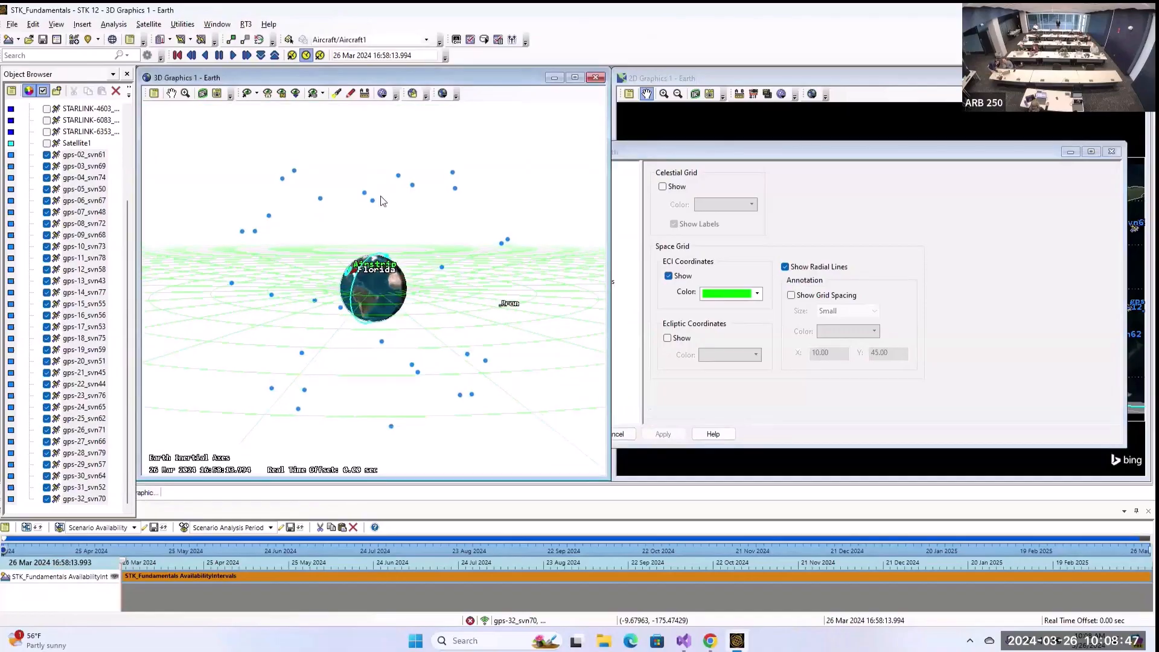
scroll(413, 267, "up", 5)
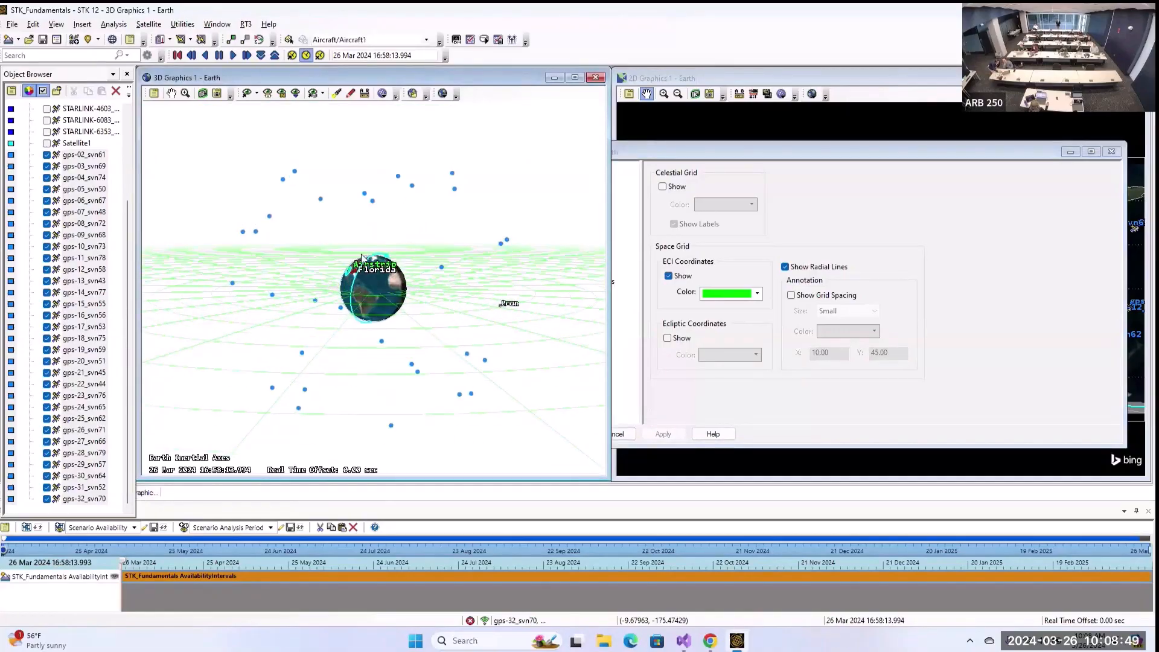
left_click_drag(452, 264, 449, 264)
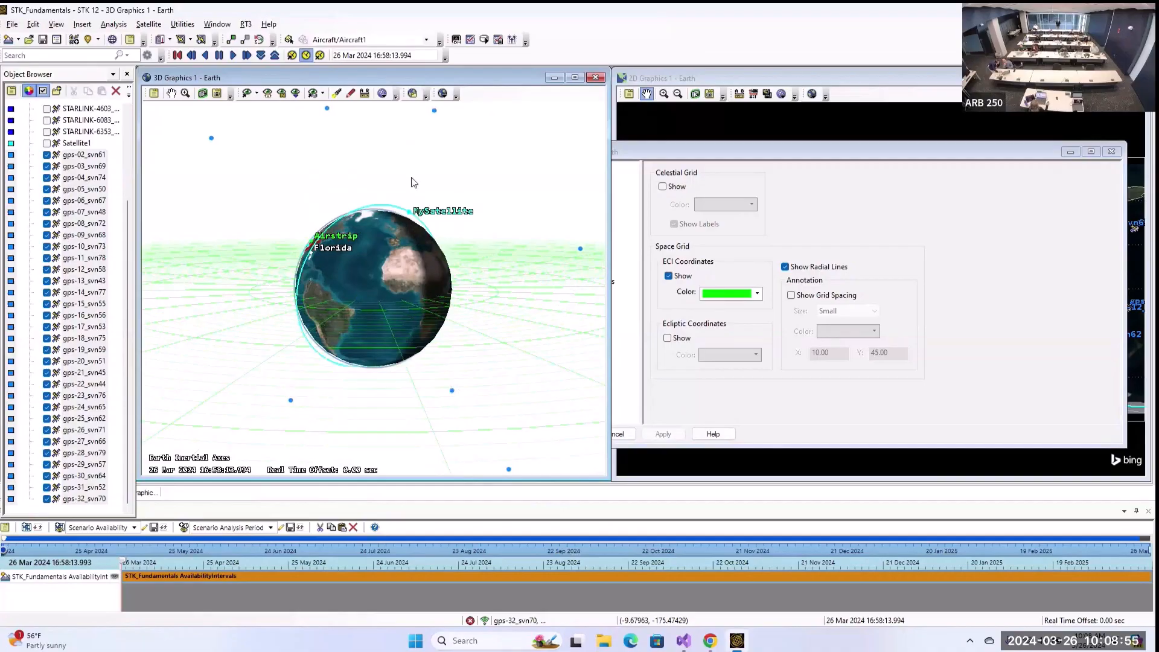
mouse_move(516, 238)
left_mouse_down()
mouse_move(536, 223)
mouse_move(515, 220)
mouse_move(555, 224)
mouse_move(534, 222)
left_mouse_up()
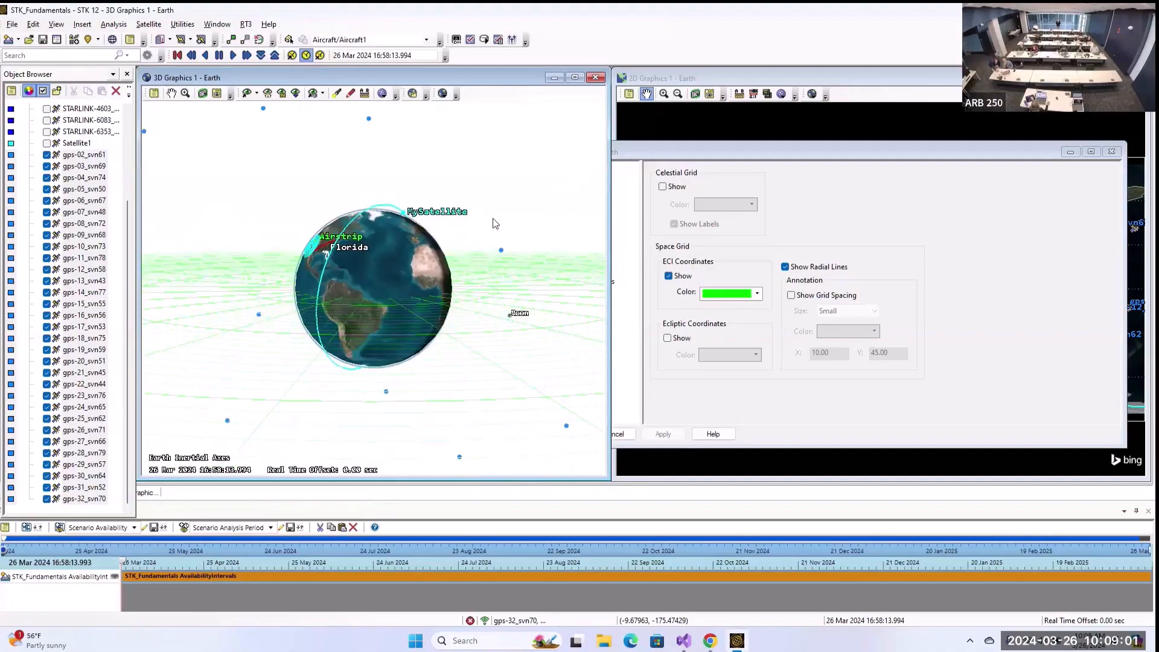
- Hide the ECI coordinates space grid and apply the change to the 3D window
left_click(779, 247)
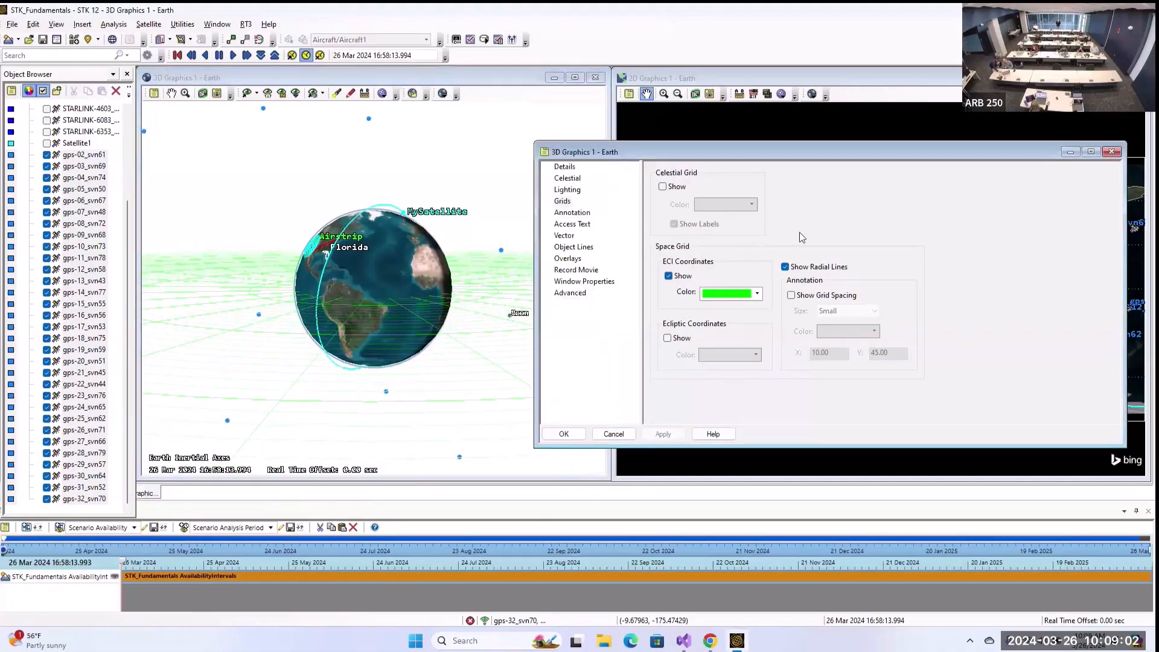
left_click(668, 276)
left_click(663, 434)
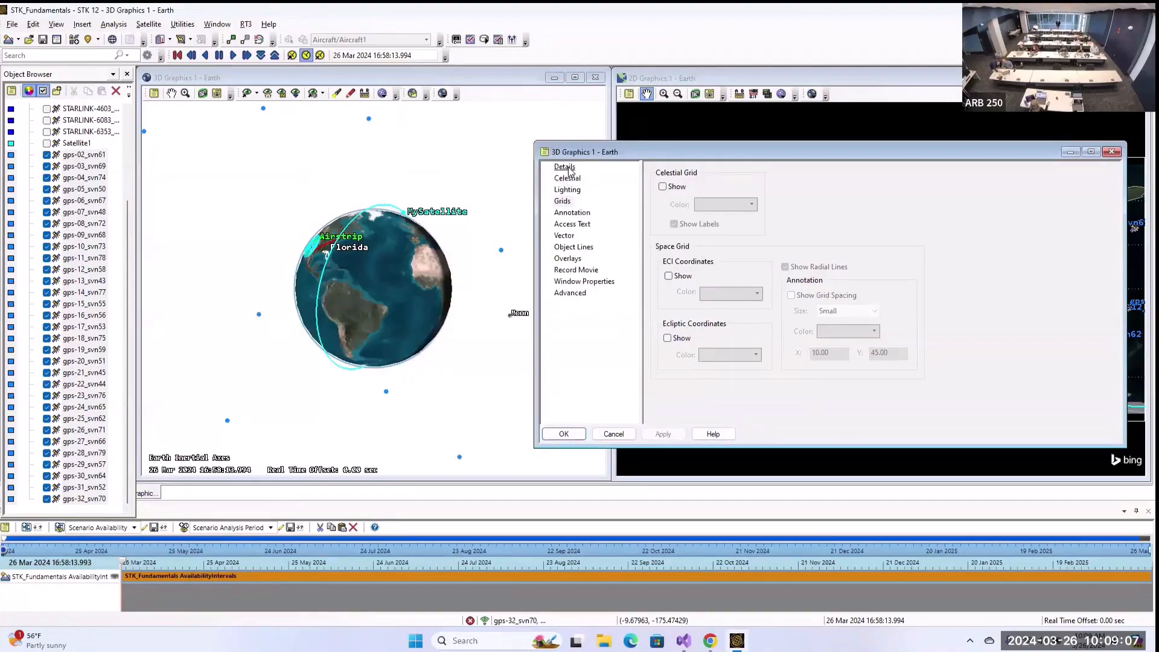
- Set the 3D window's background color to black and apply the change
left_click(565, 167)
scroll(945, 356, "down", 2)
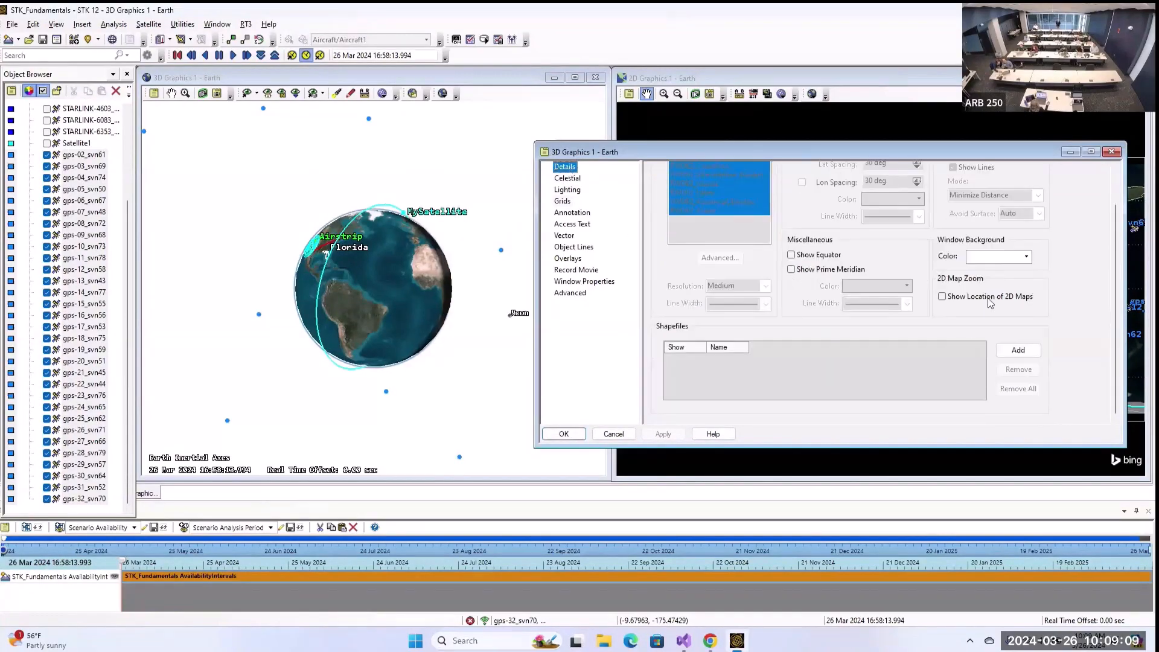
left_click(1001, 258)
left_click(977, 273)
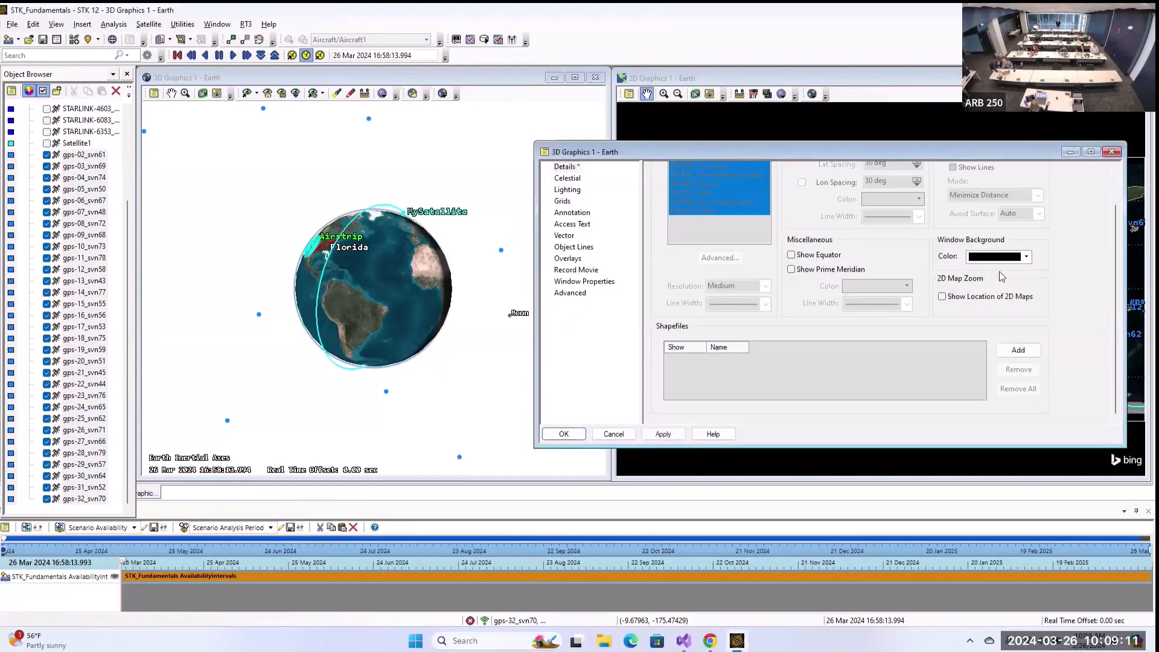
left_click(662, 434)
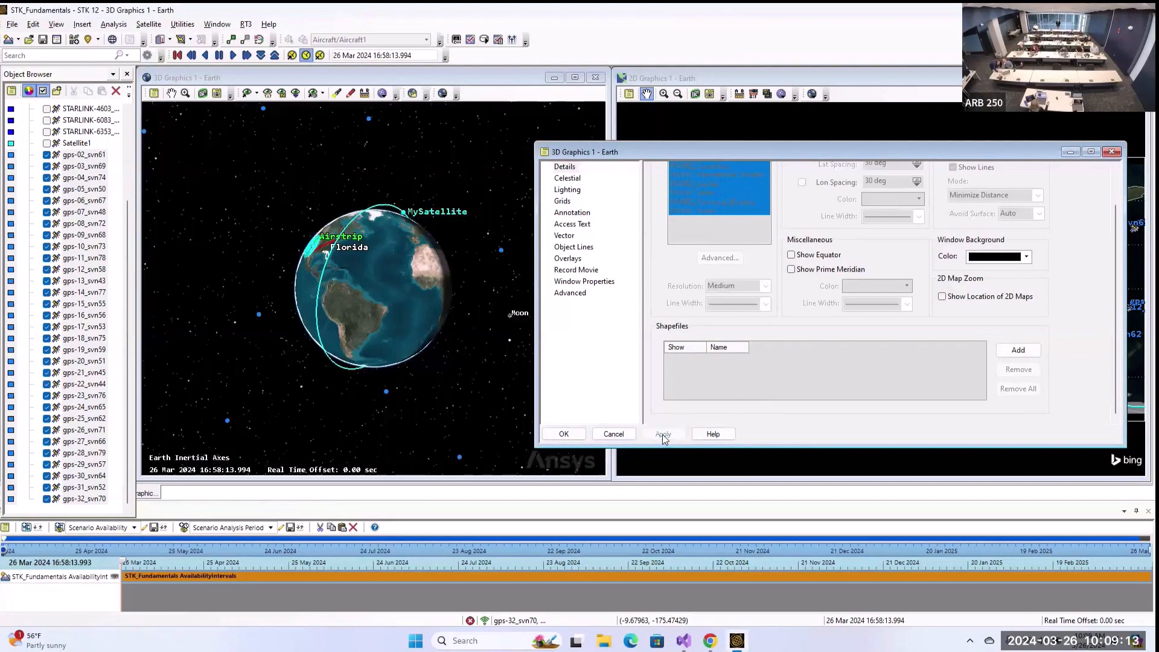
- Display the equator line on the 3D globe, and clear the option again
scroll(846, 310, "up", 1)
left_click(825, 298)
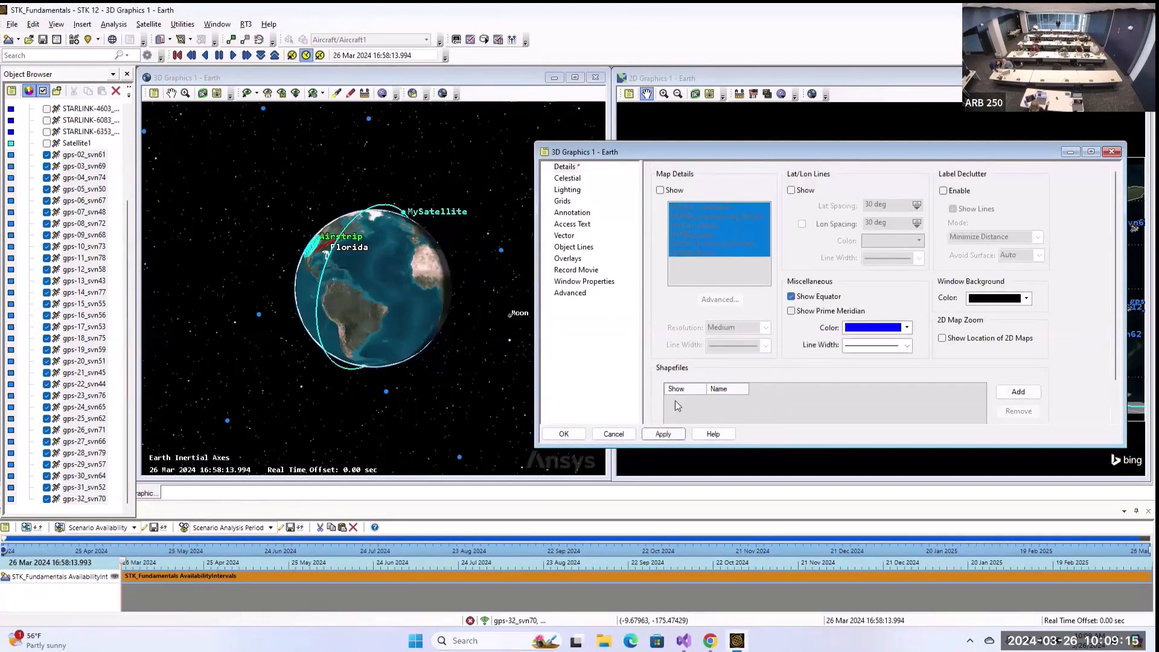
left_click(668, 435)
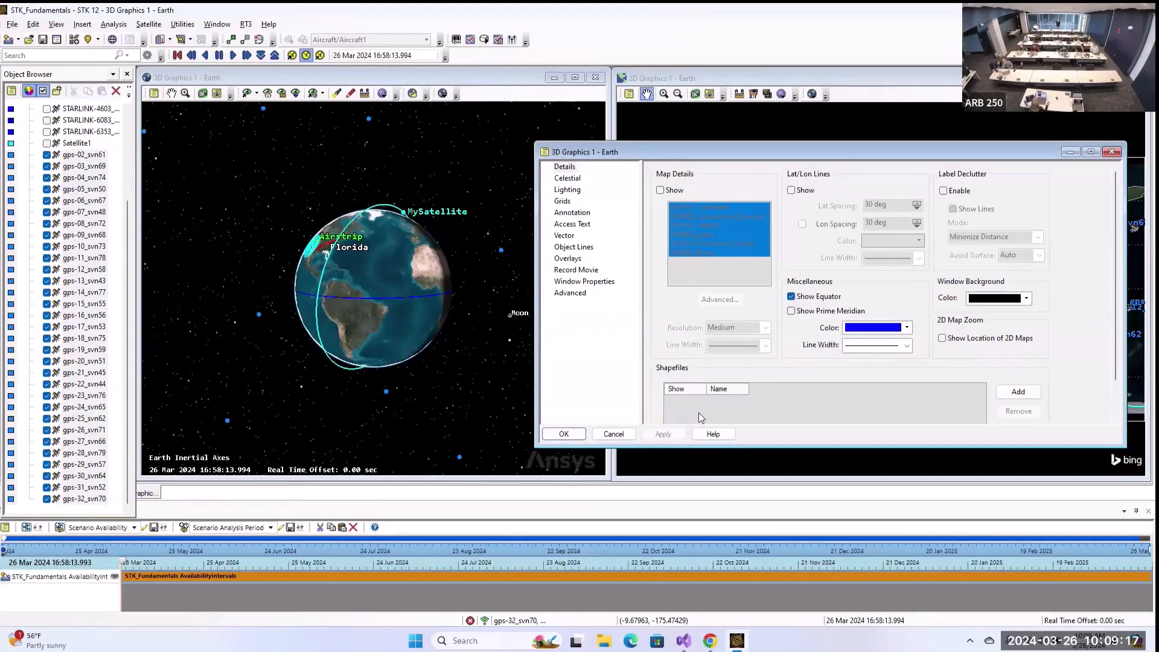
left_click(793, 297)
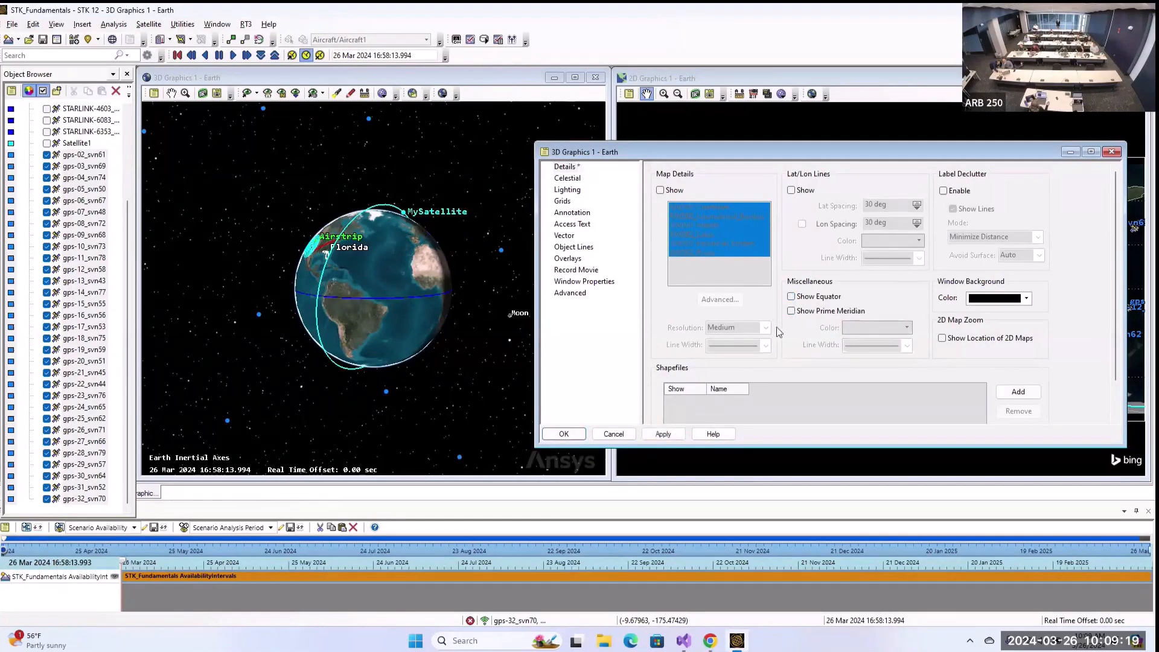
- Enable label declutter with lines for the 3D window, accept the properties, and examine the labels around Earth
left_click(944, 191)
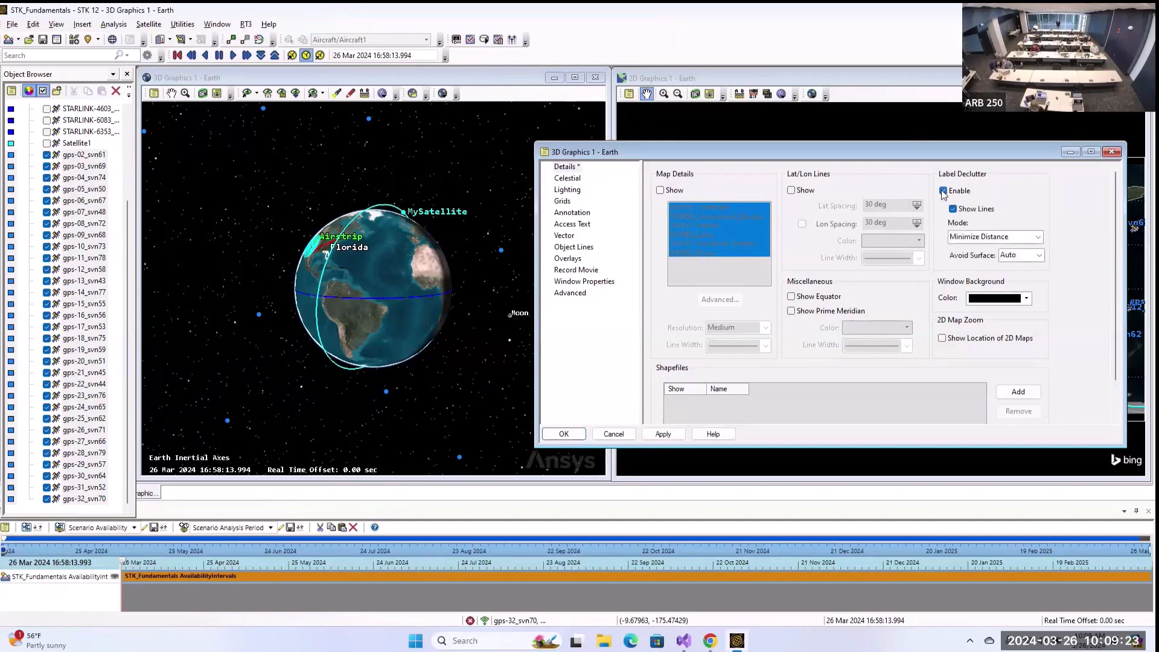
left_click(667, 432)
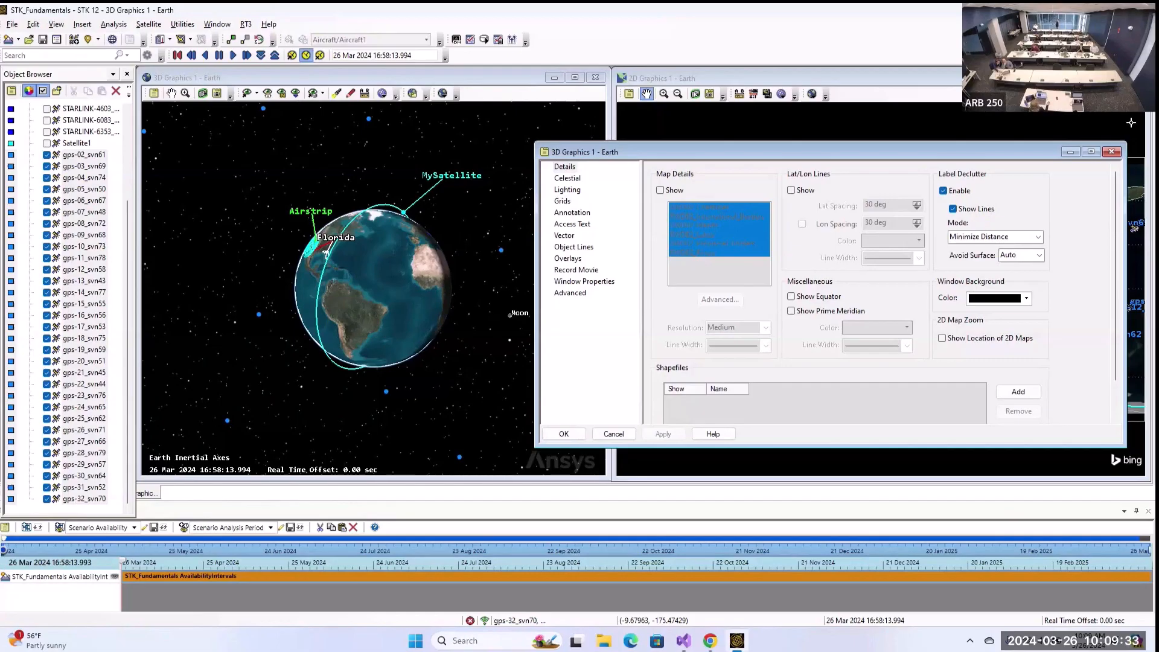
left_click(564, 434)
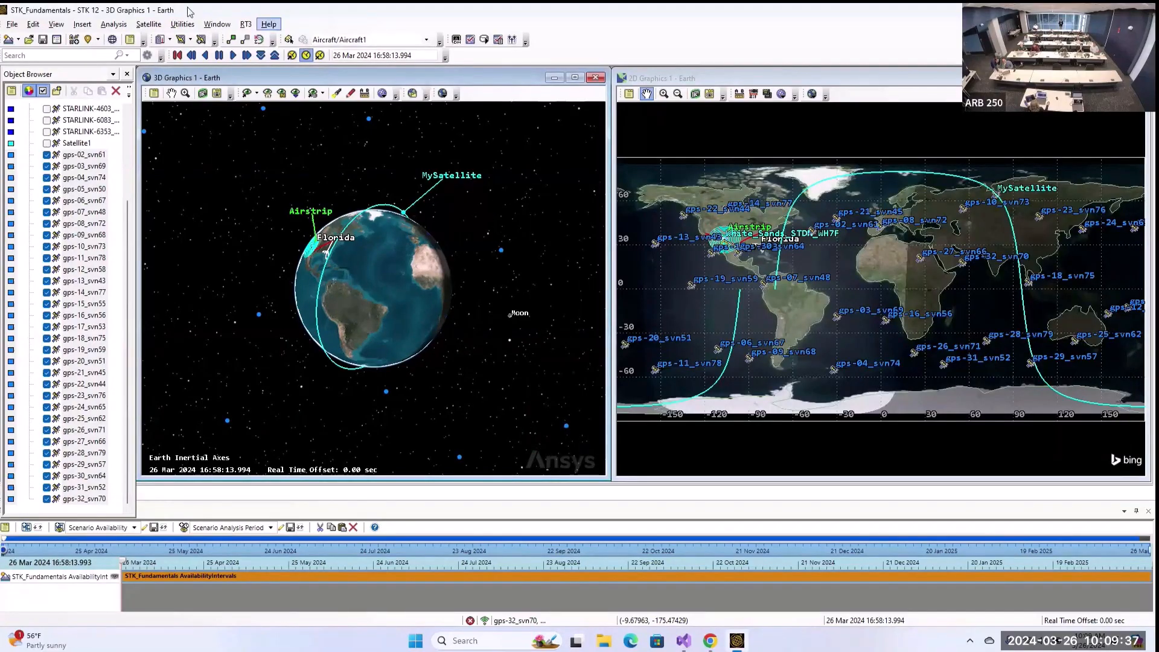
scroll(394, 255, "down", 5)
left_click_drag(290, 277, 362, 316)
left_click_drag(442, 298, 411, 294)
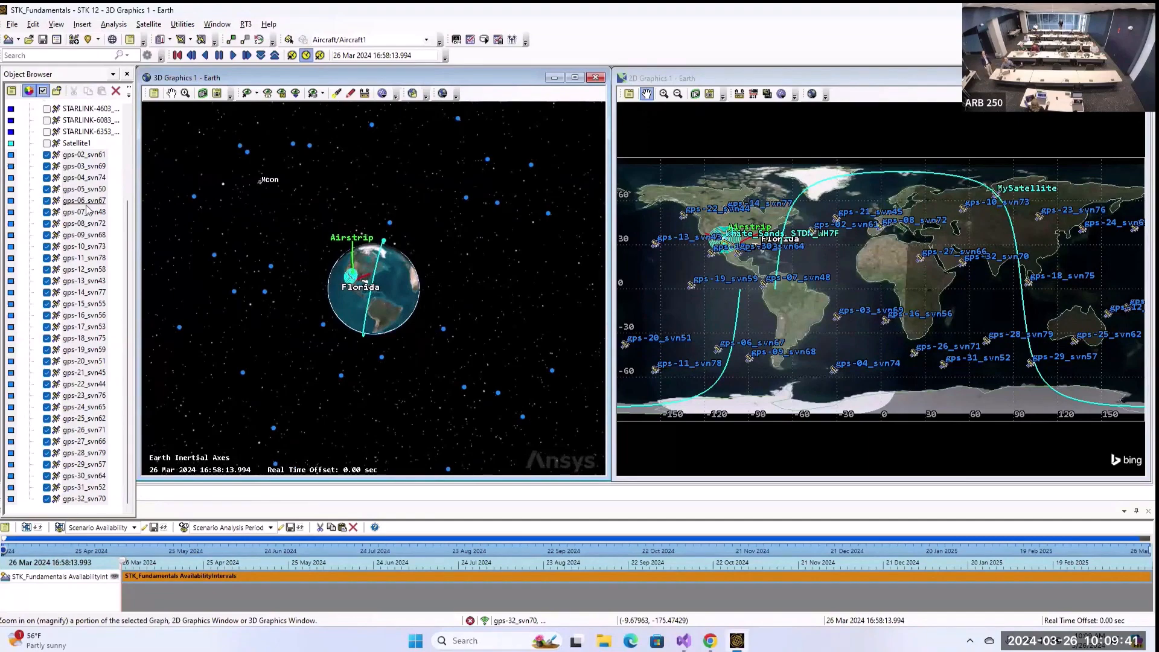
- Hide all GPS satellites from gps-02_svn61 to gps-32_svn70 in the graphics windows
left_click(81, 155)
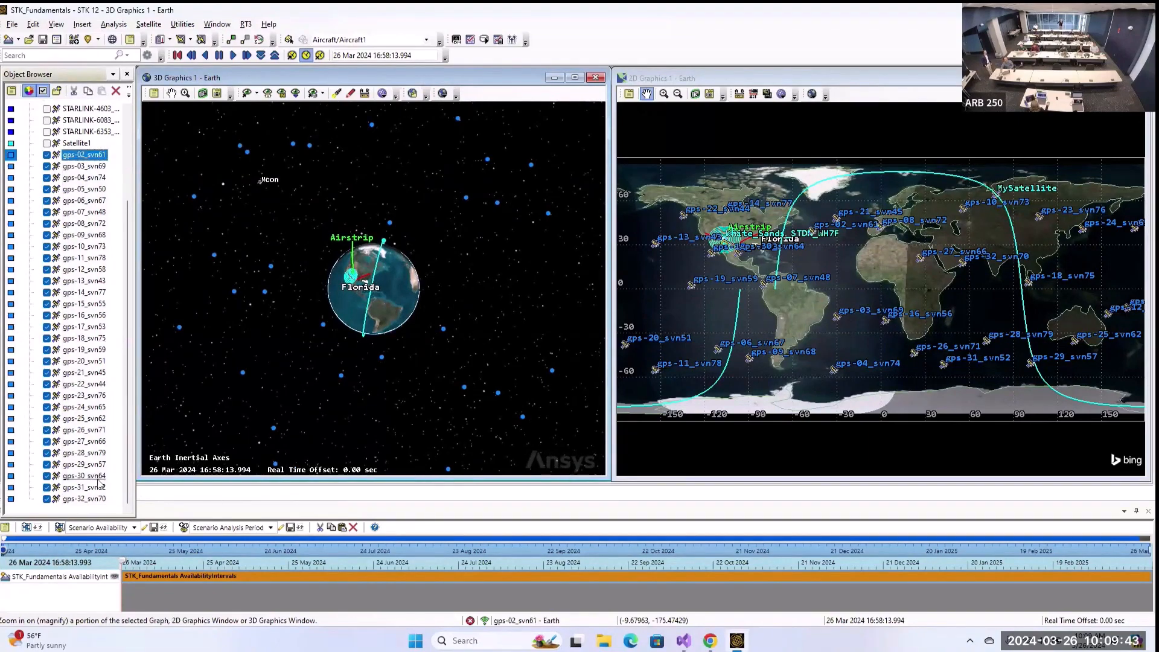
left_click(84, 499, "shift")
left_click(46, 166)
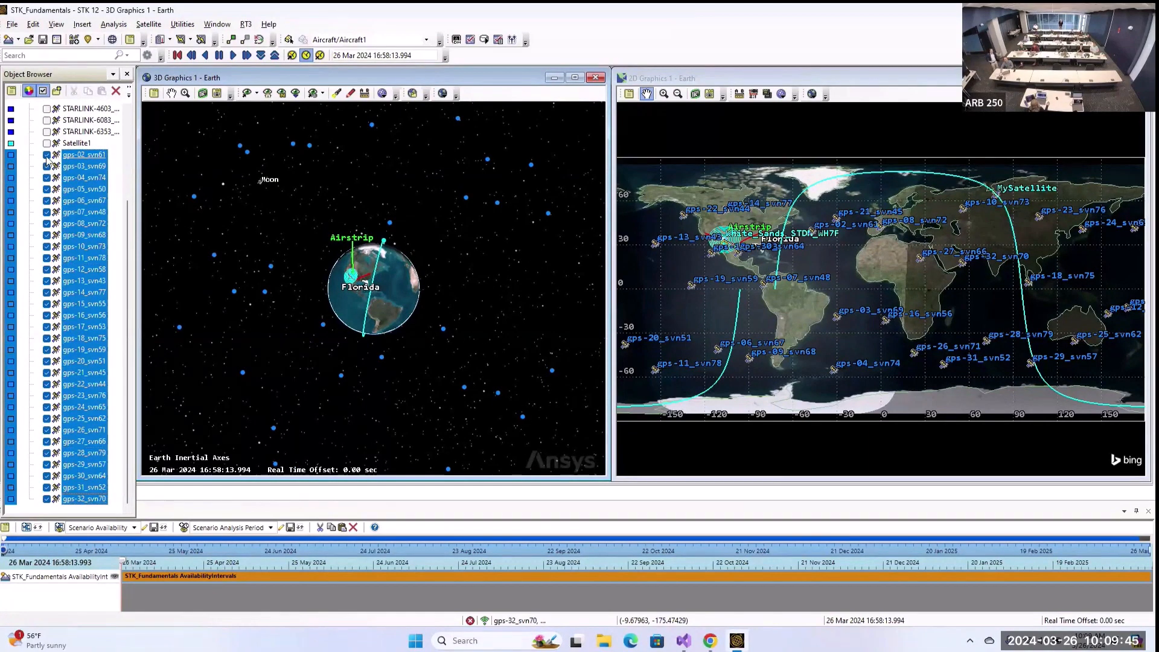
left_click_drag(399, 236, 454, 261)
scroll(453, 260, "up", 8)
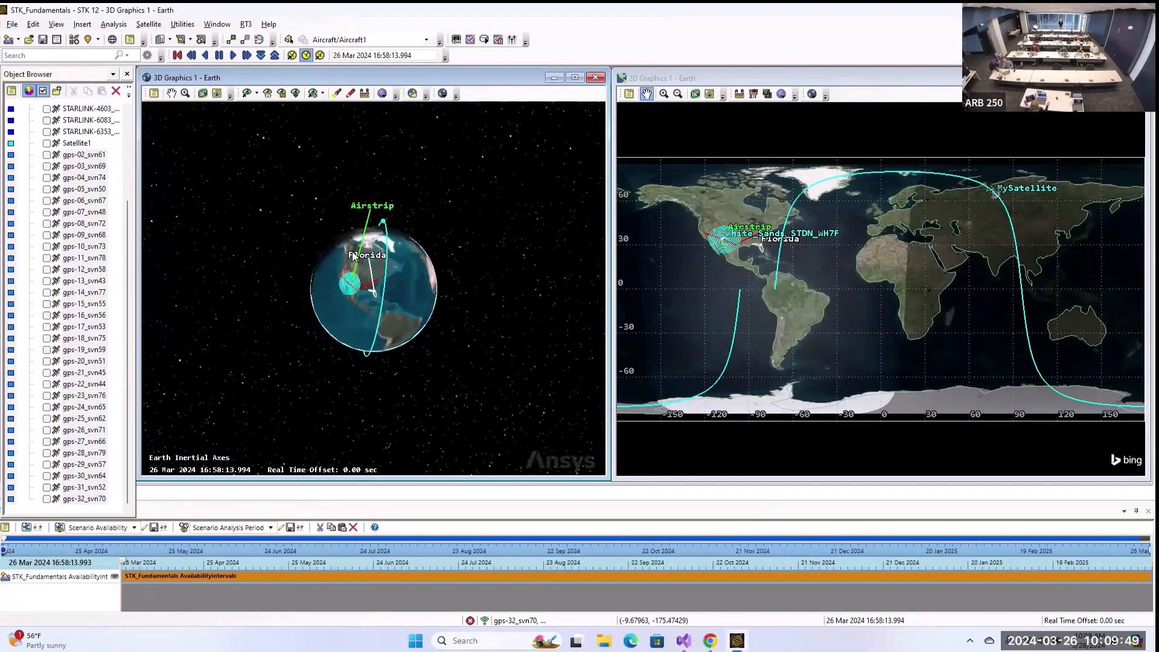
left_click_drag(296, 333, 342, 312)
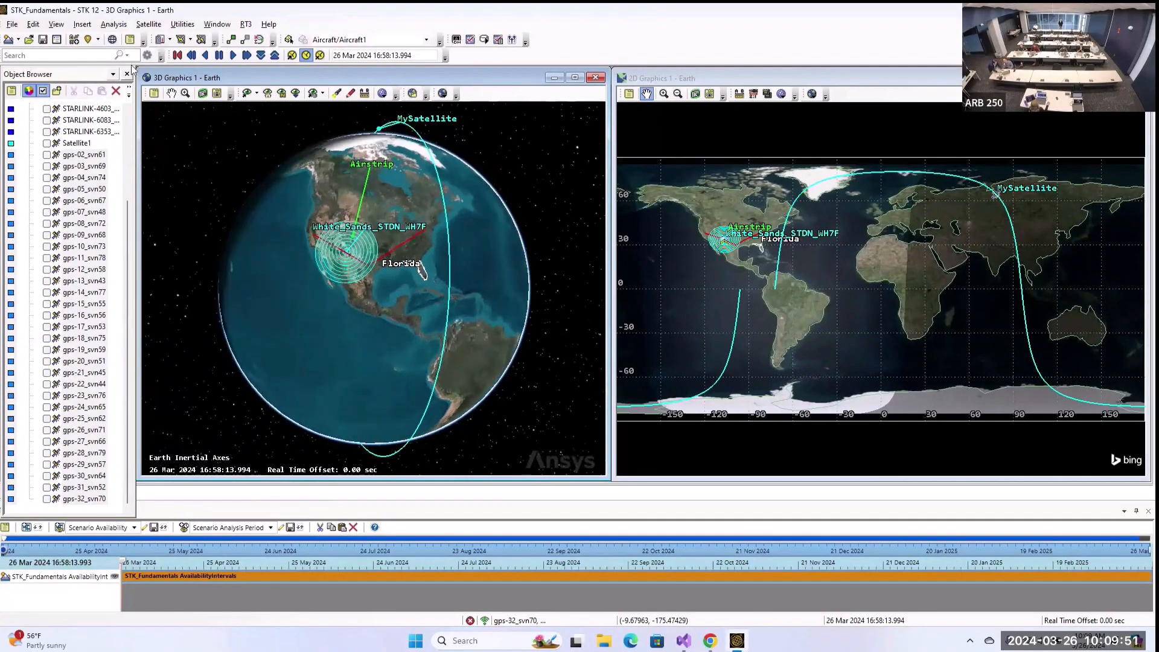
- Start inserting a facility from the standard object database and search for "kitt peak"
left_click(77, 26)
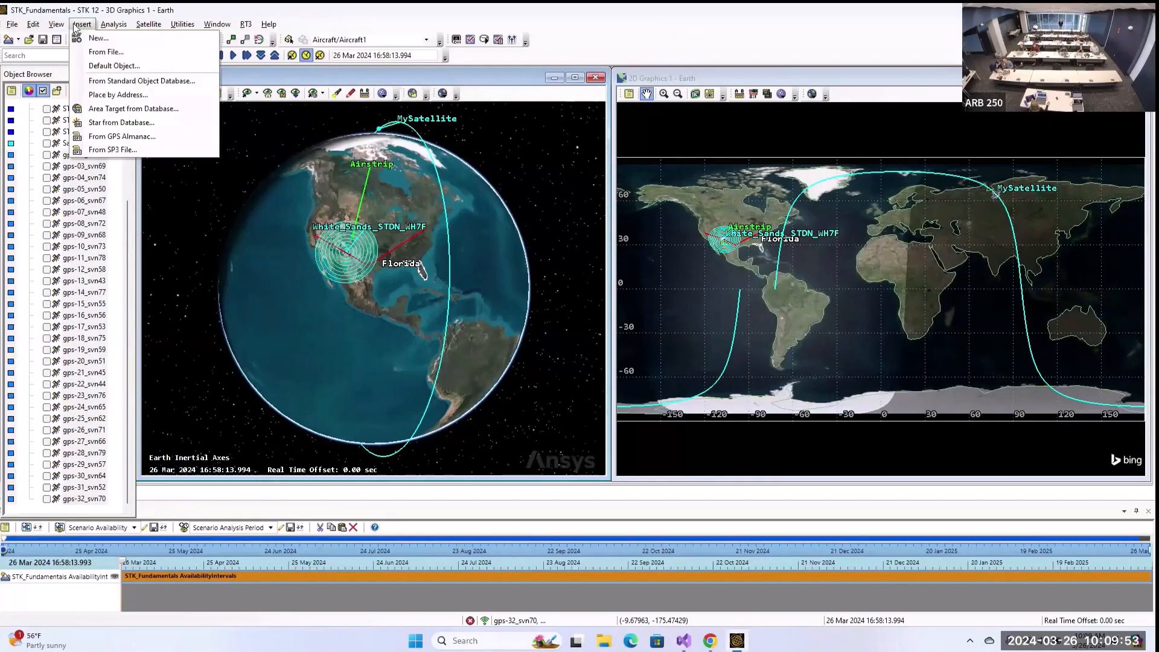
left_click(95, 39)
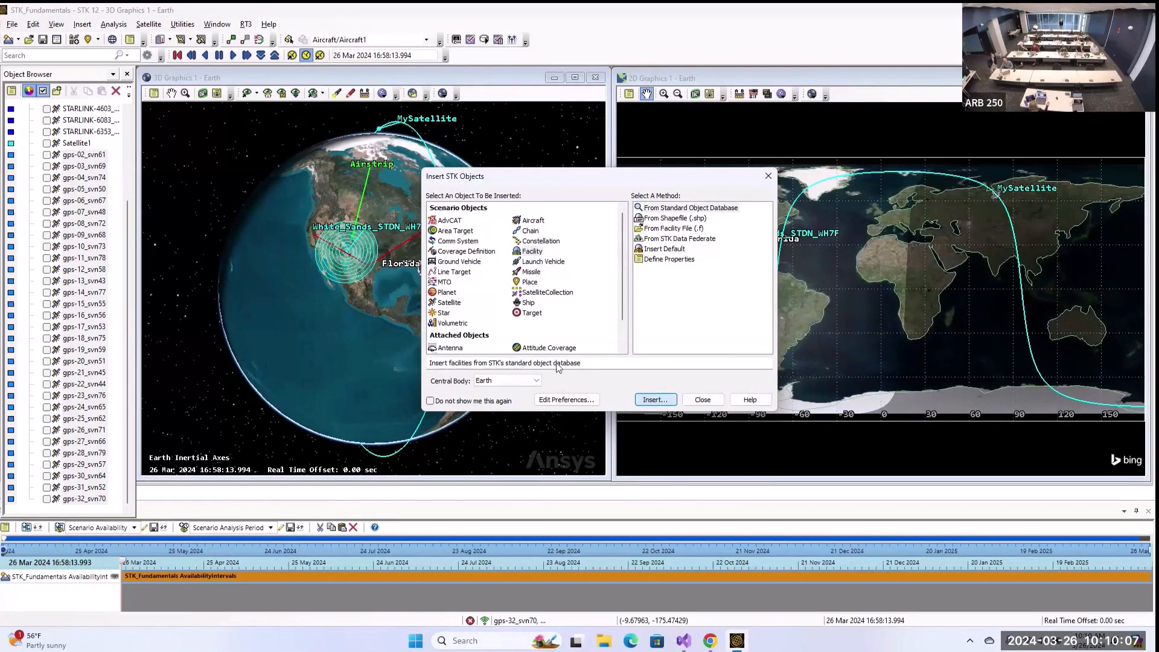
left_click_drag(392, 217, 263, 222)
key("BackSpace")
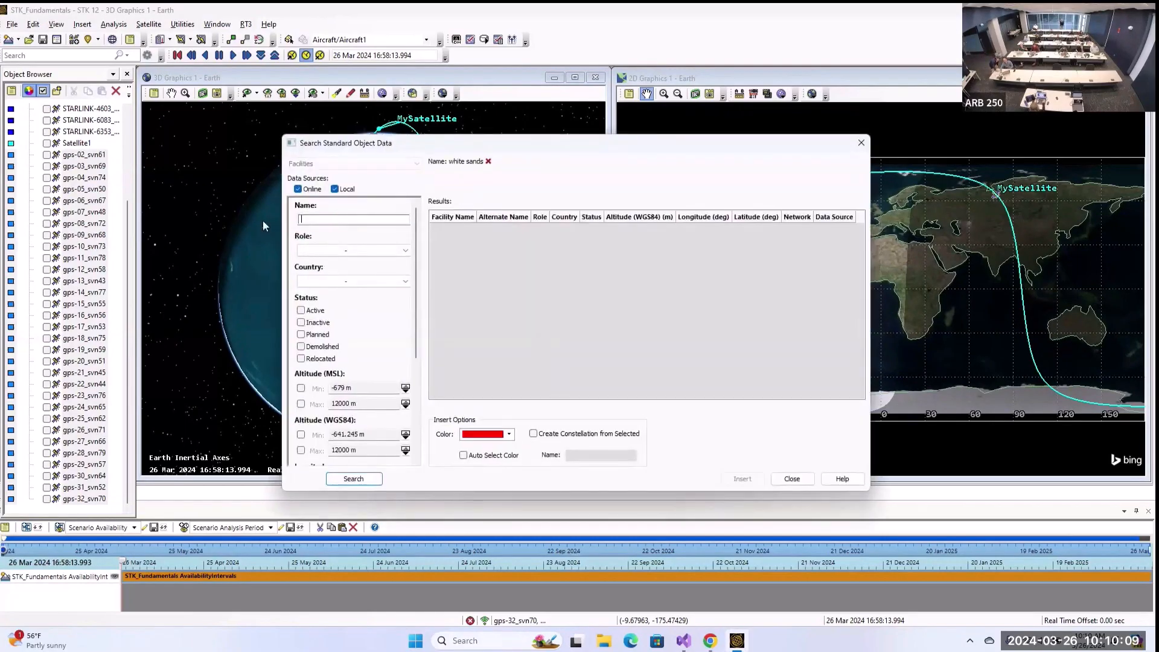
type("kitt peak")
key("Return")
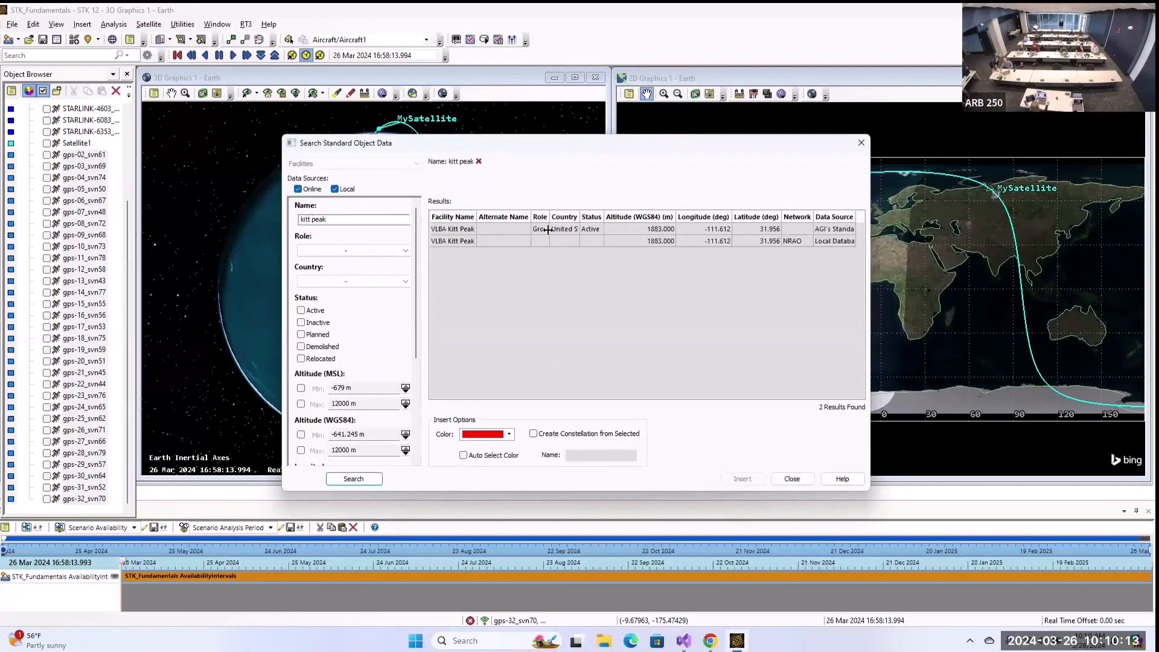
- Insert the VLBA Kitt Peak facility in red and close the database search
left_click(548, 230)
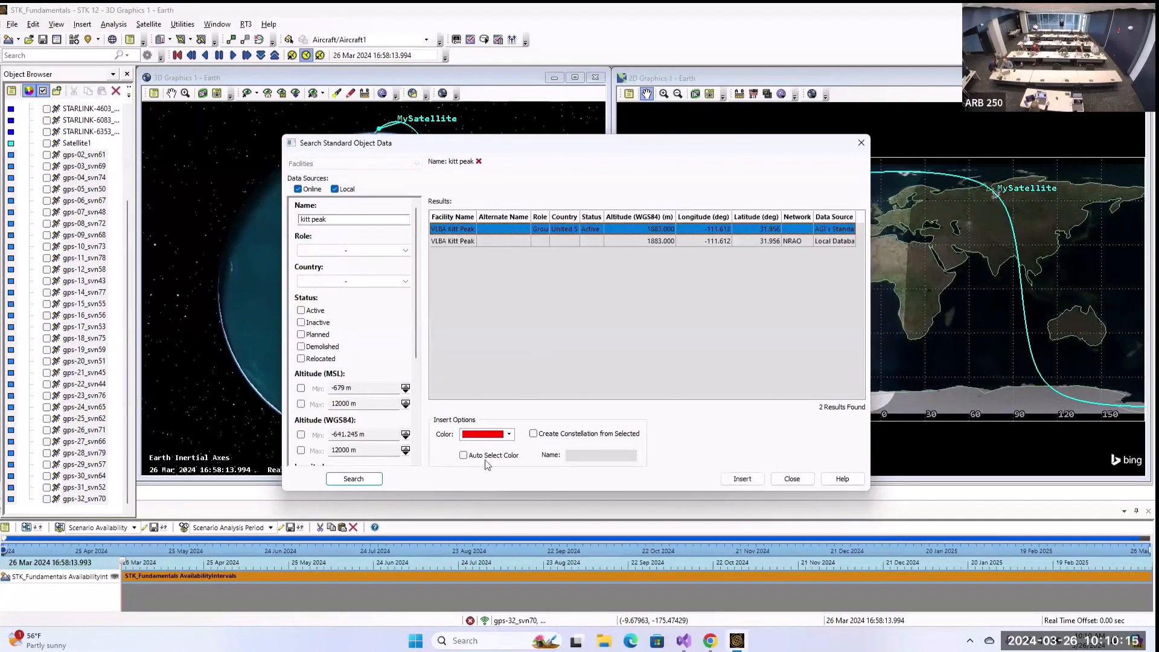
left_click(501, 436)
left_click(501, 438)
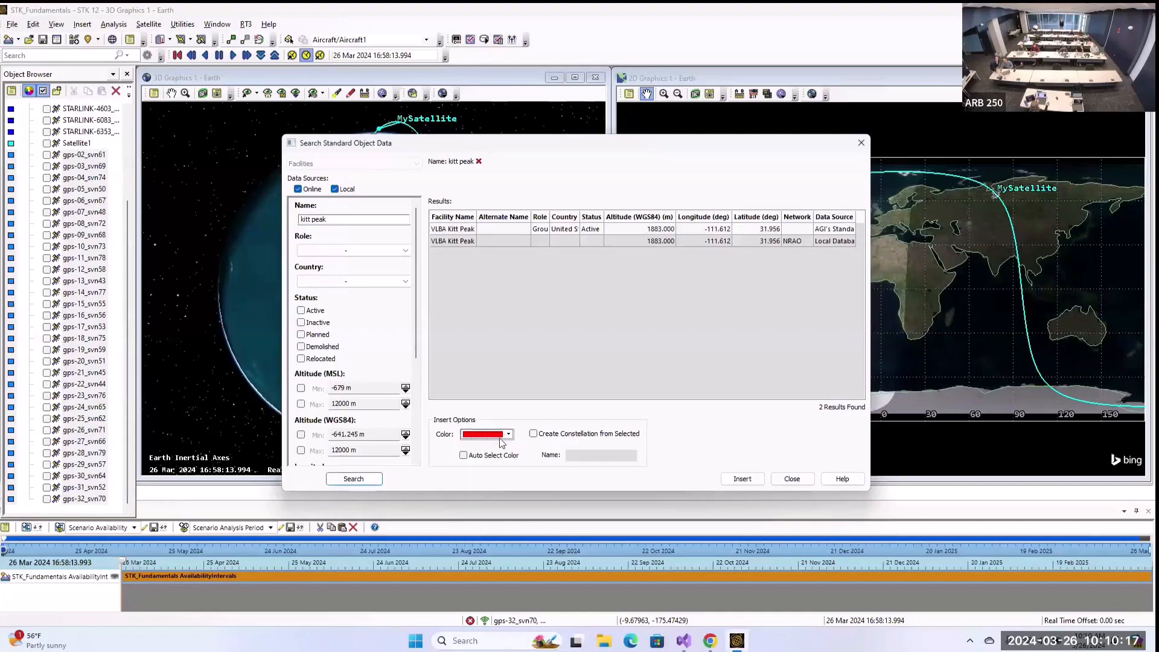
left_click(742, 480)
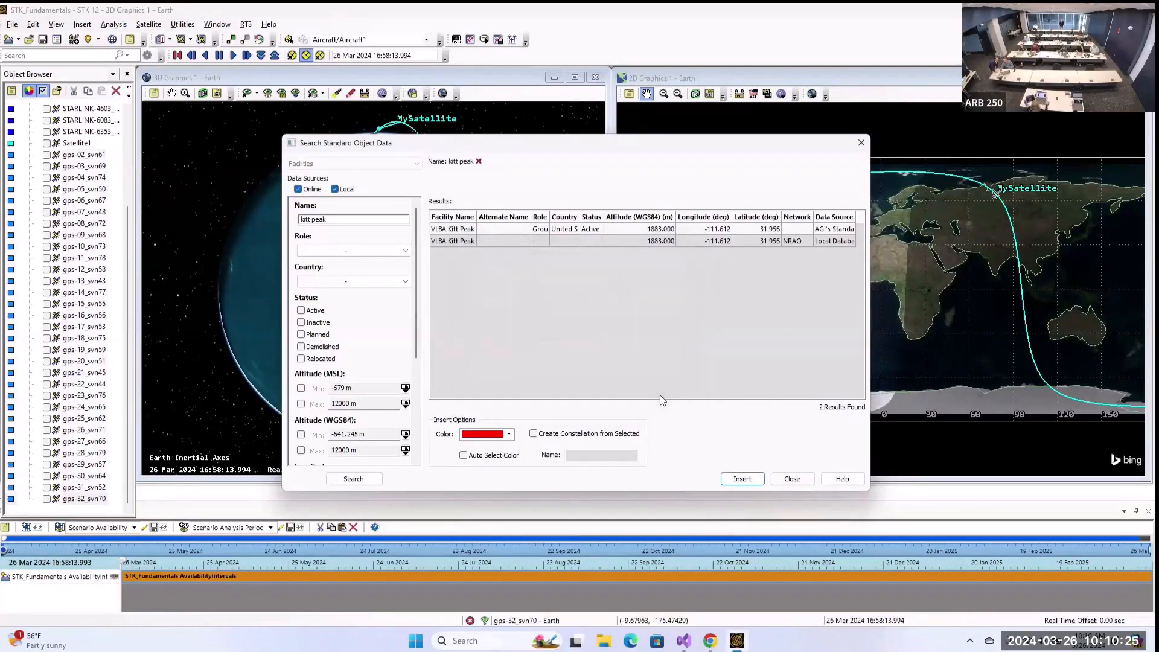
left_click(799, 480)
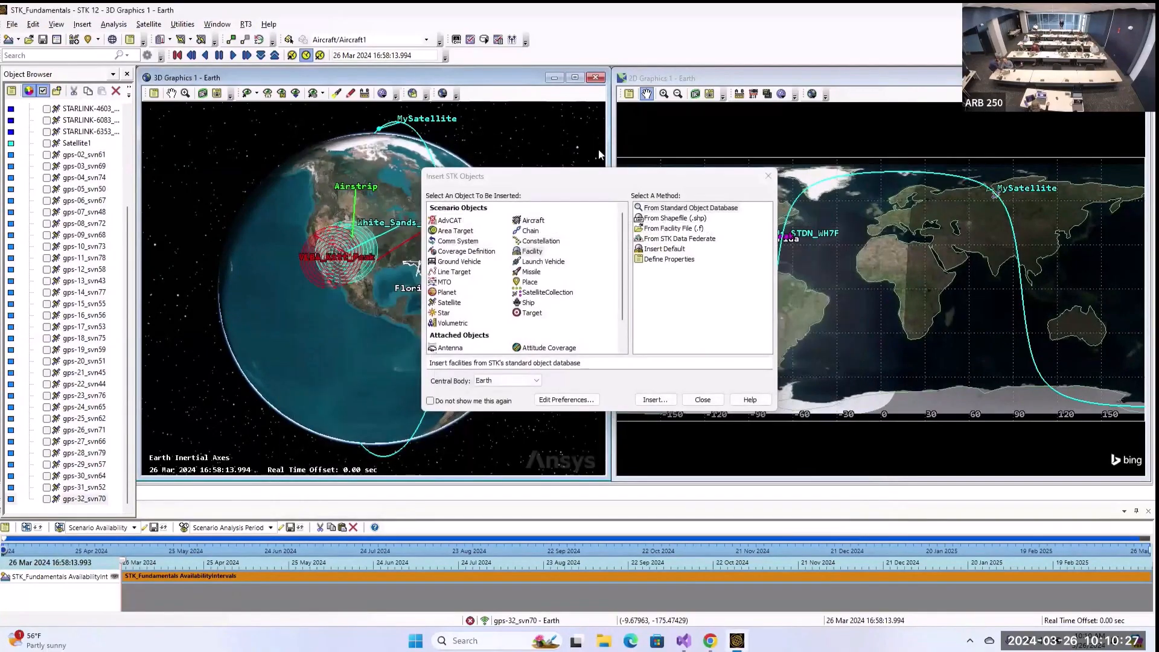
- Close the object insertion dialog and hide the White Sands facility in the graphics windows
left_click(780, 172)
scroll(73, 166, "up", 4)
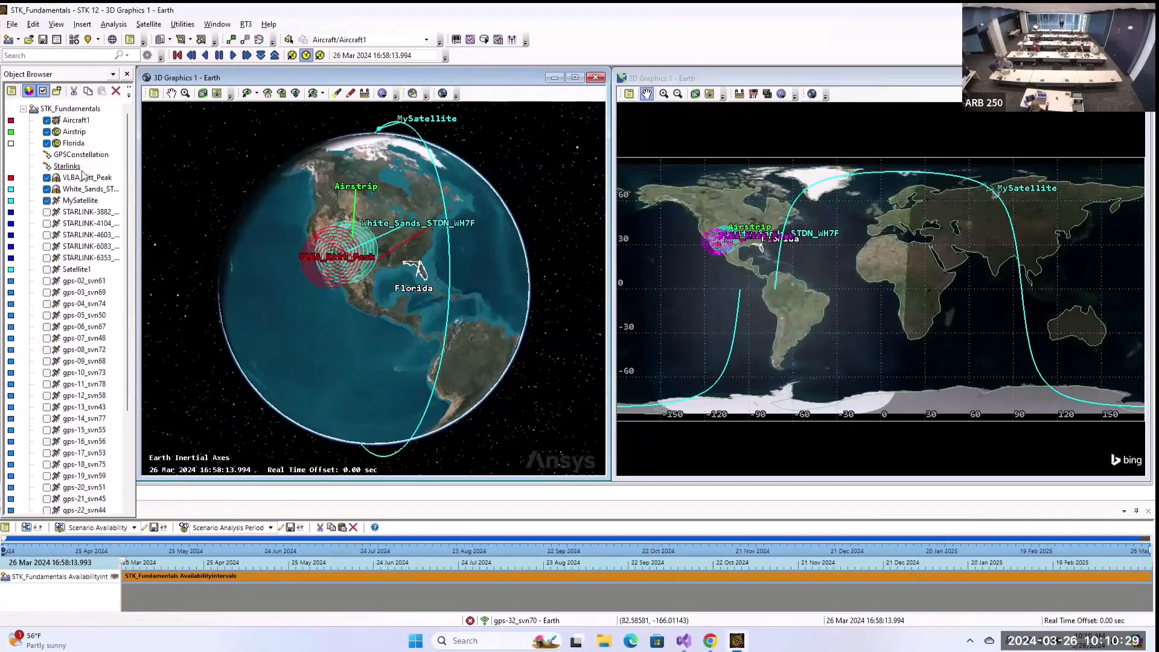
left_click(47, 189)
- Review the VLBA_Kitt_Peak facility's position settings and available property pages, and close its properties
left_click(80, 178)
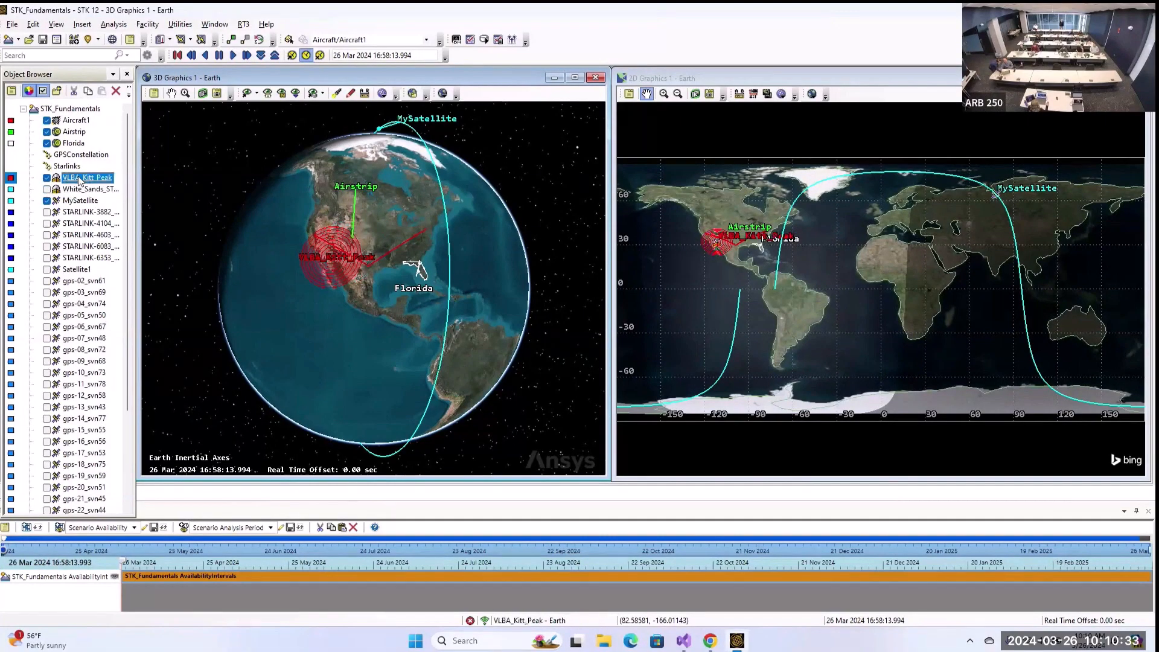
double_click(80, 178)
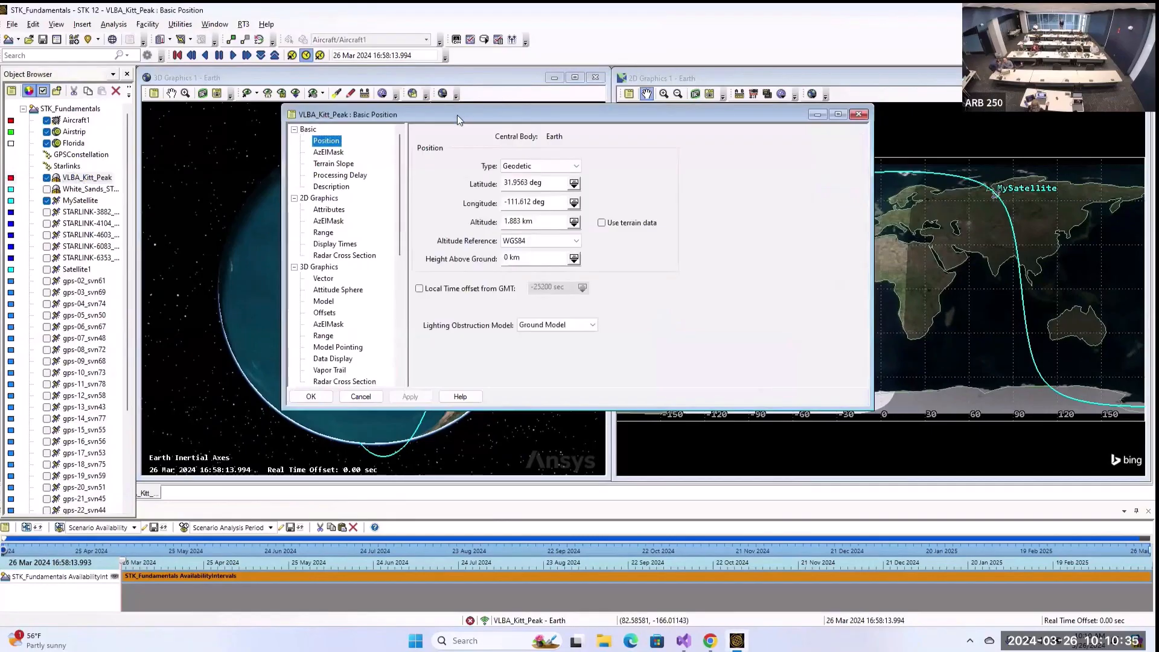
left_click_drag(458, 114, 709, 129)
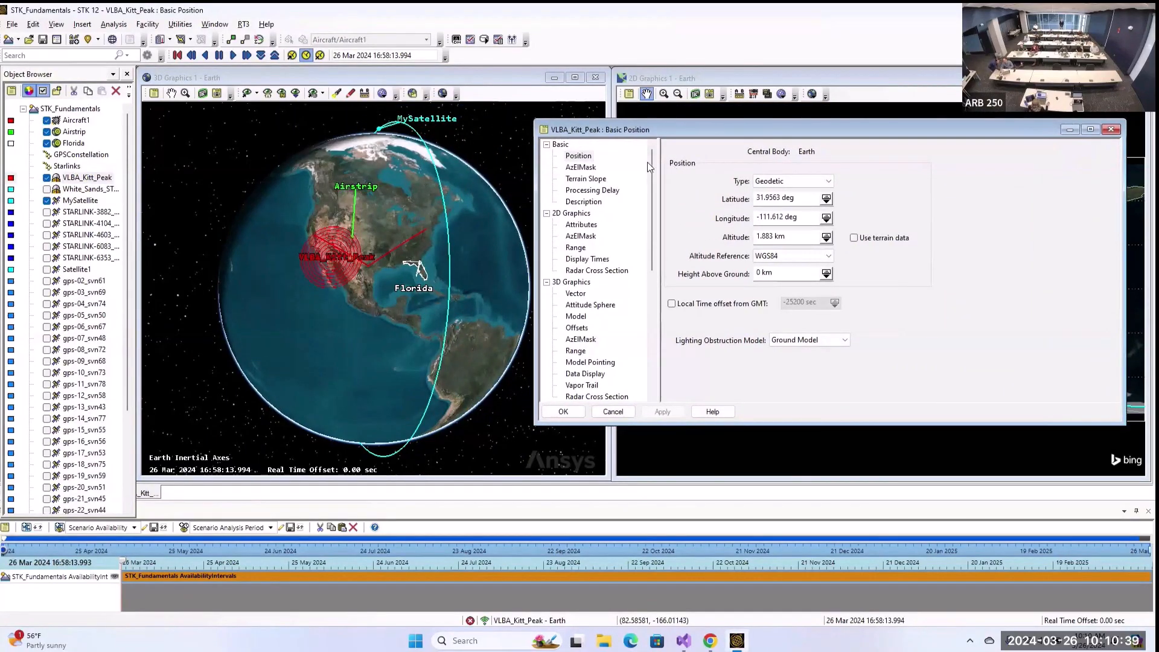
scroll(613, 296, "down", 7)
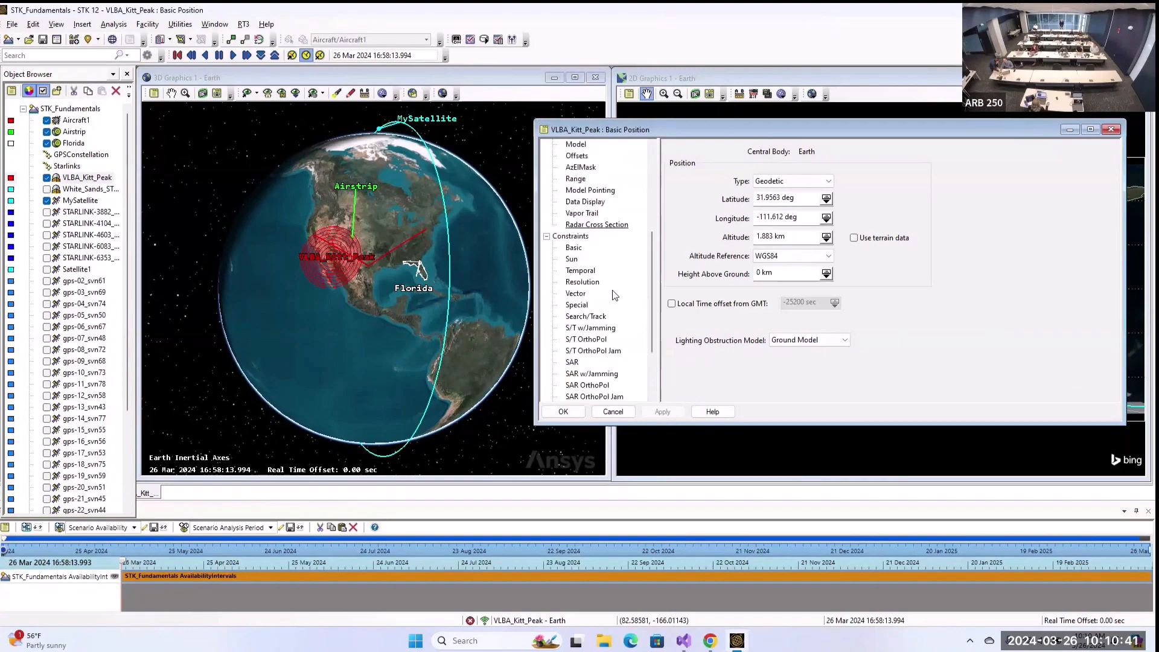
scroll(618, 295, "up", 7)
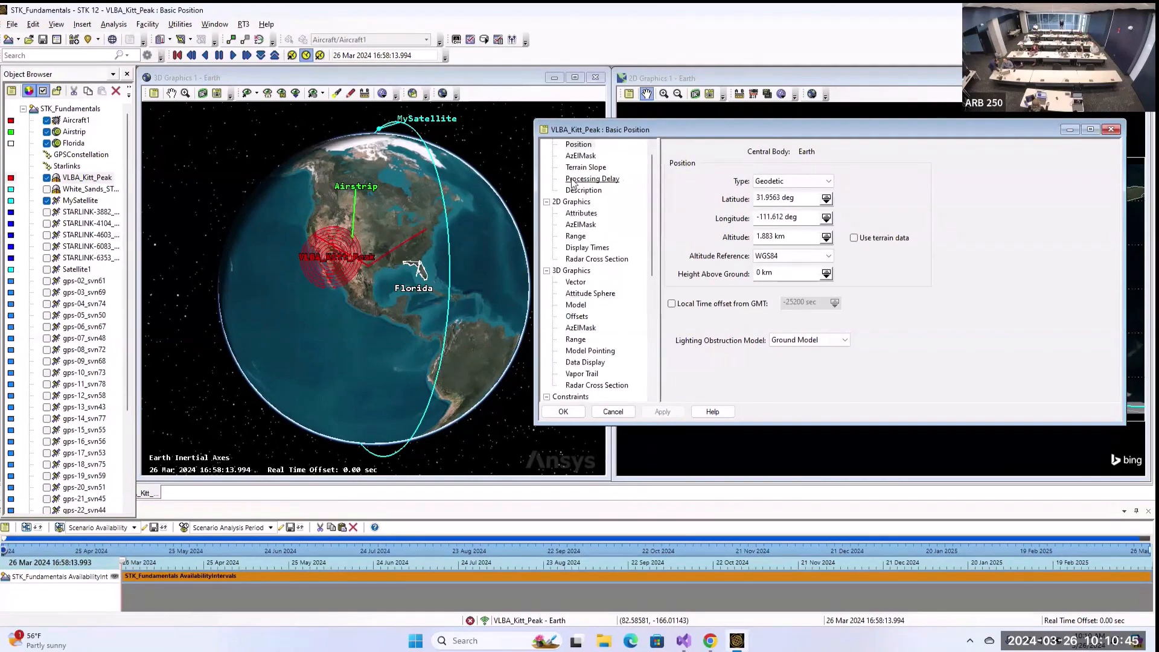
left_click(571, 414)
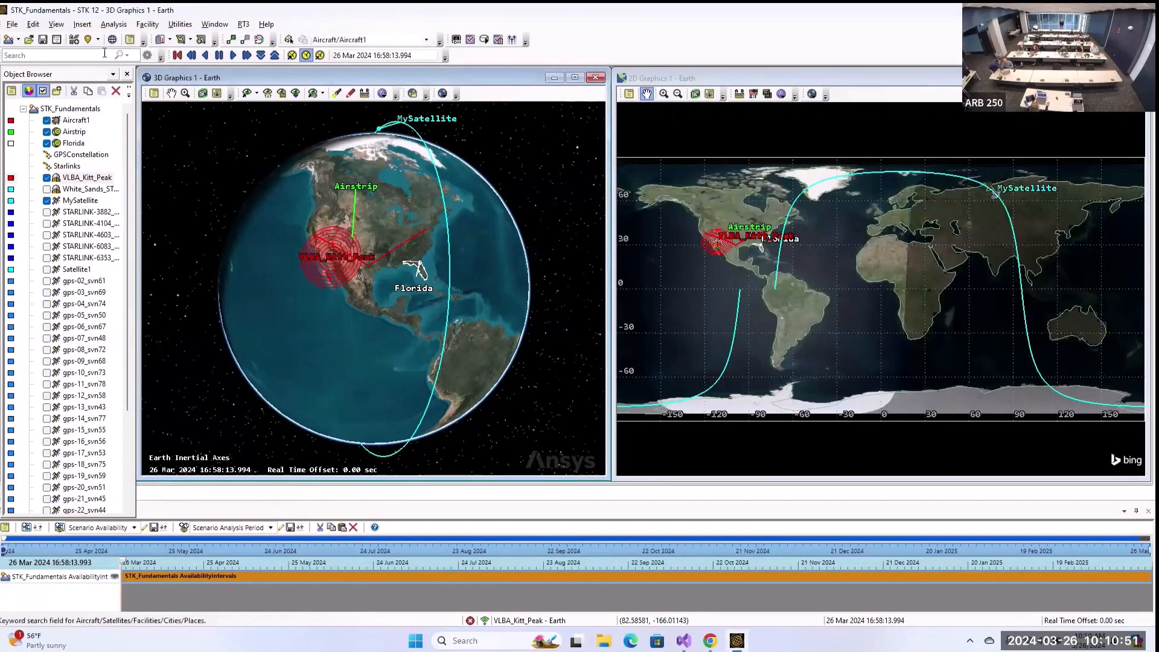
- Insert a default sensor attached to the VLBA_Kitt_Peak facility and close the object insertion dialog
left_click(82, 25)
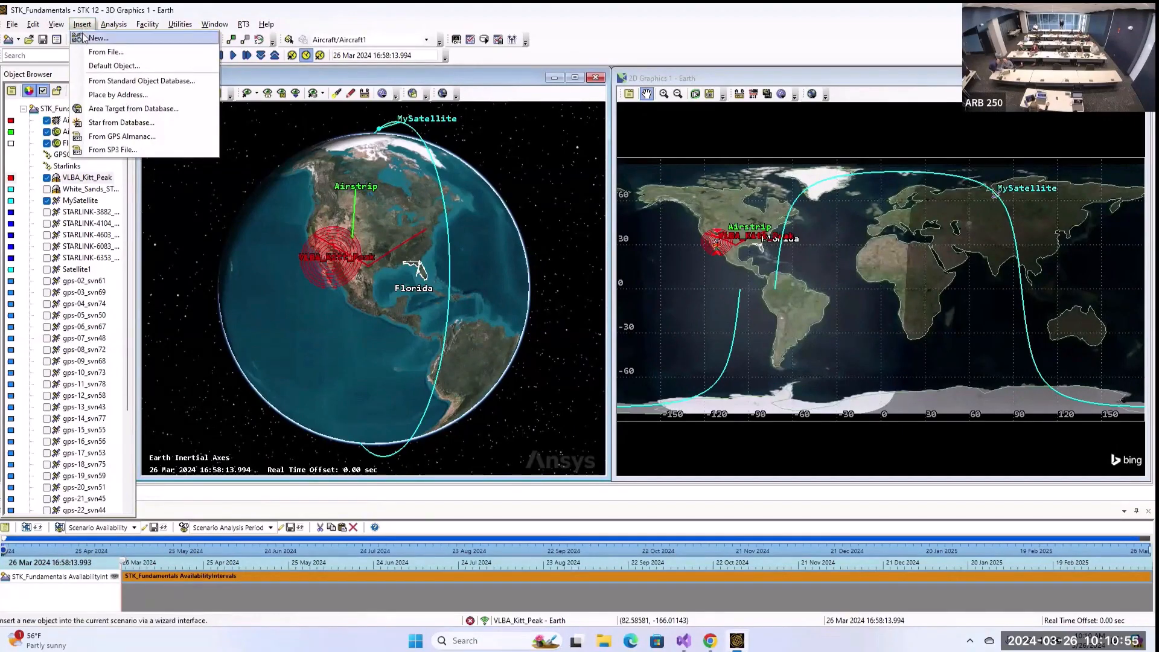
left_click(97, 38)
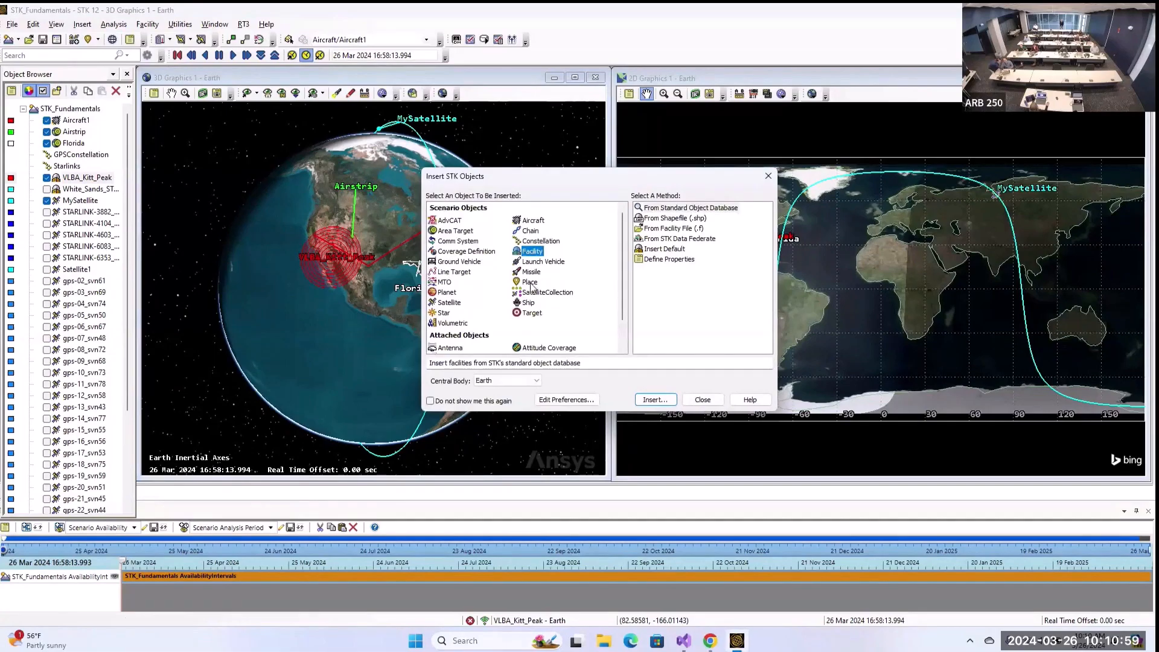
scroll(529, 284, "down", 1)
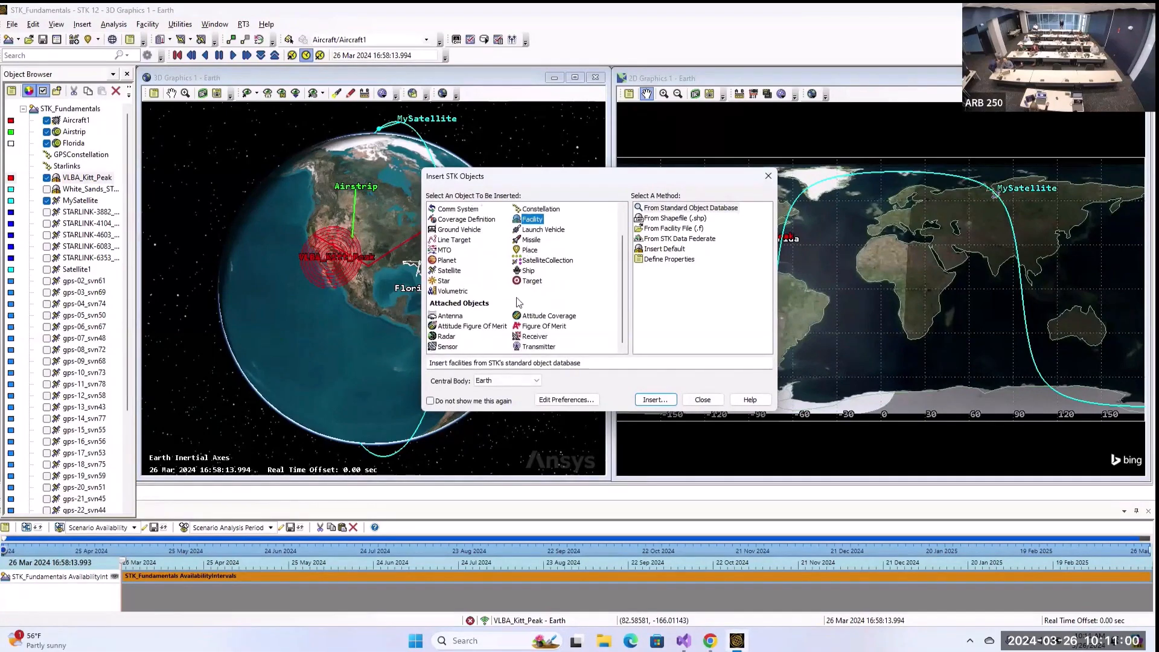
left_click(448, 348)
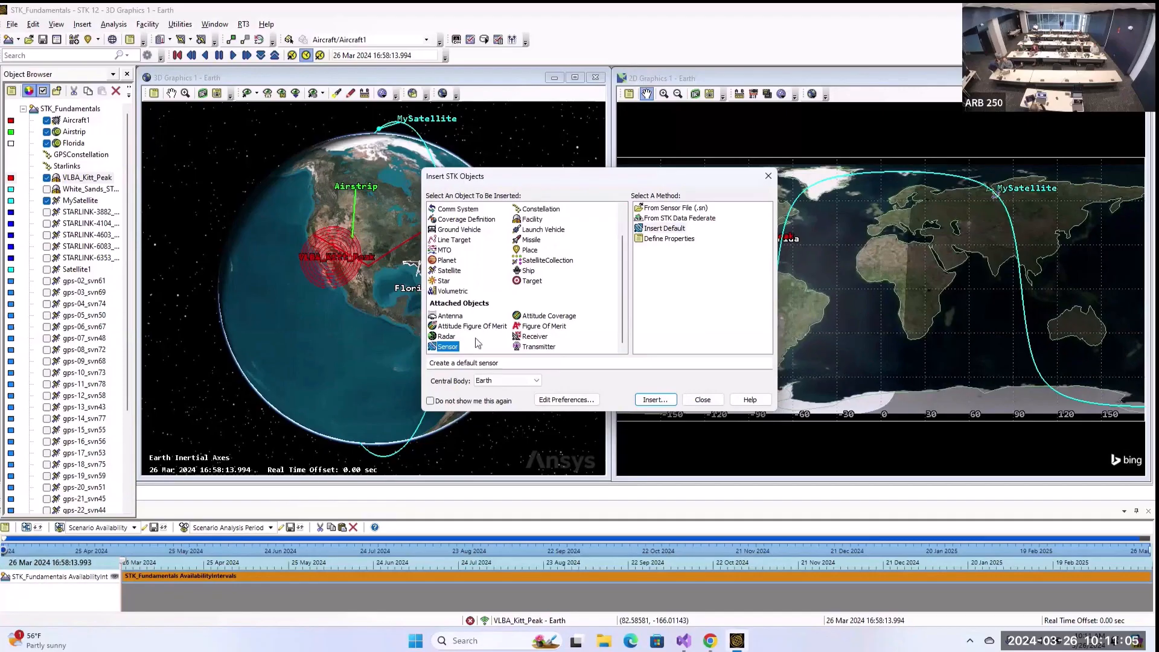
scroll(525, 238, "up", 1)
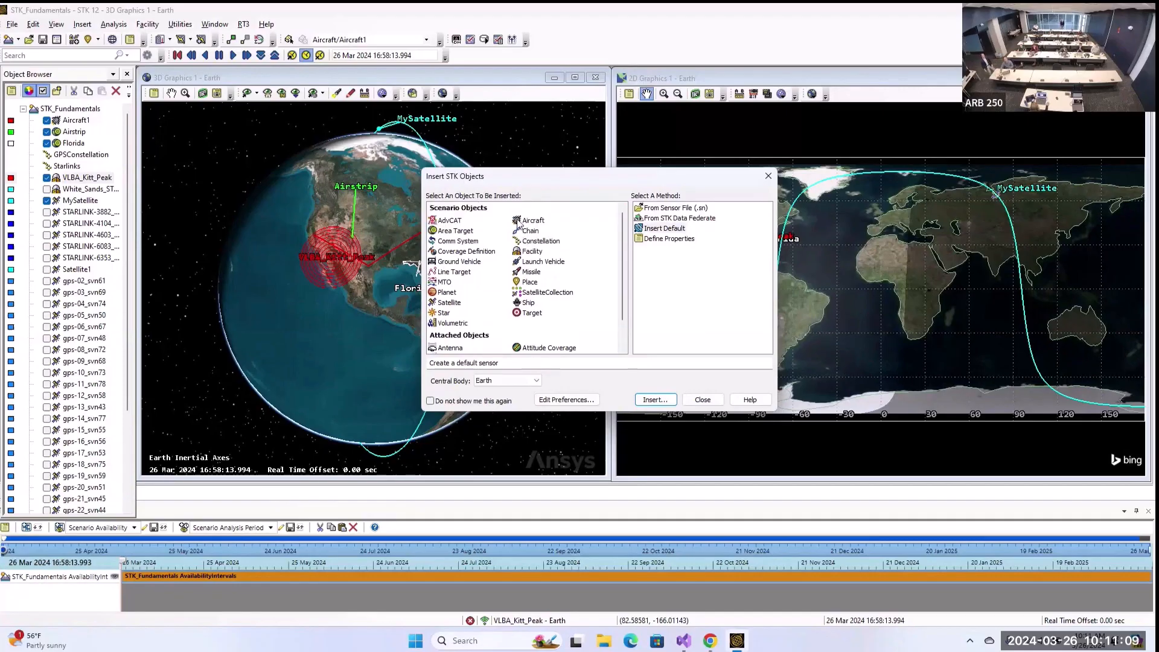
scroll(491, 250, "down", 1)
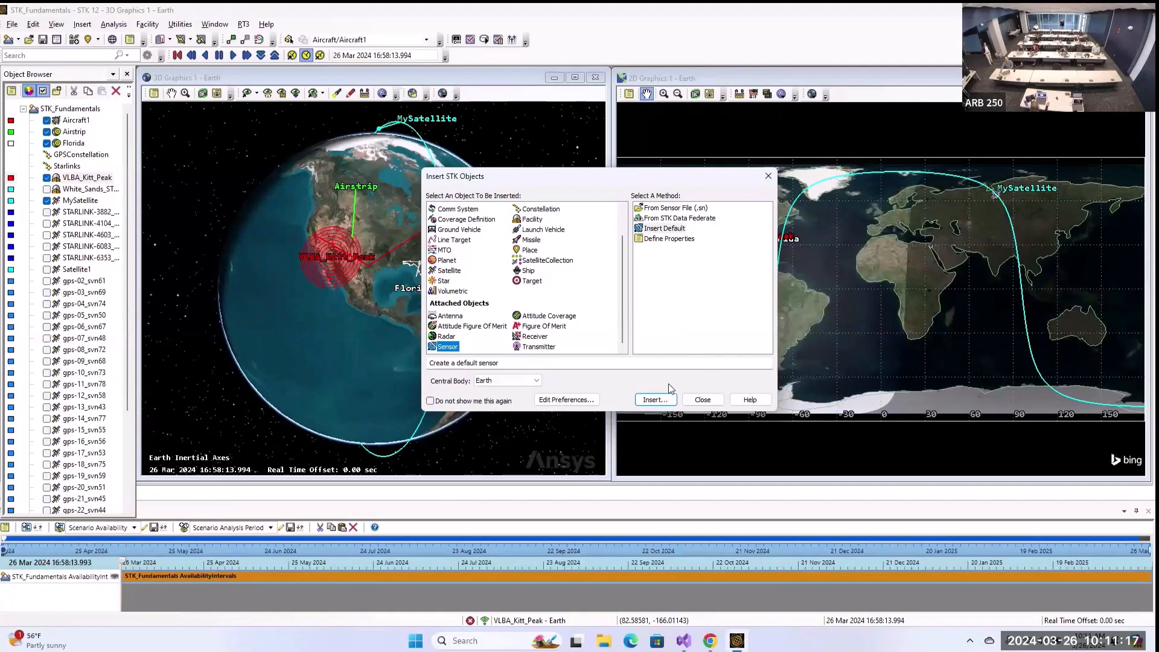
left_click(659, 399)
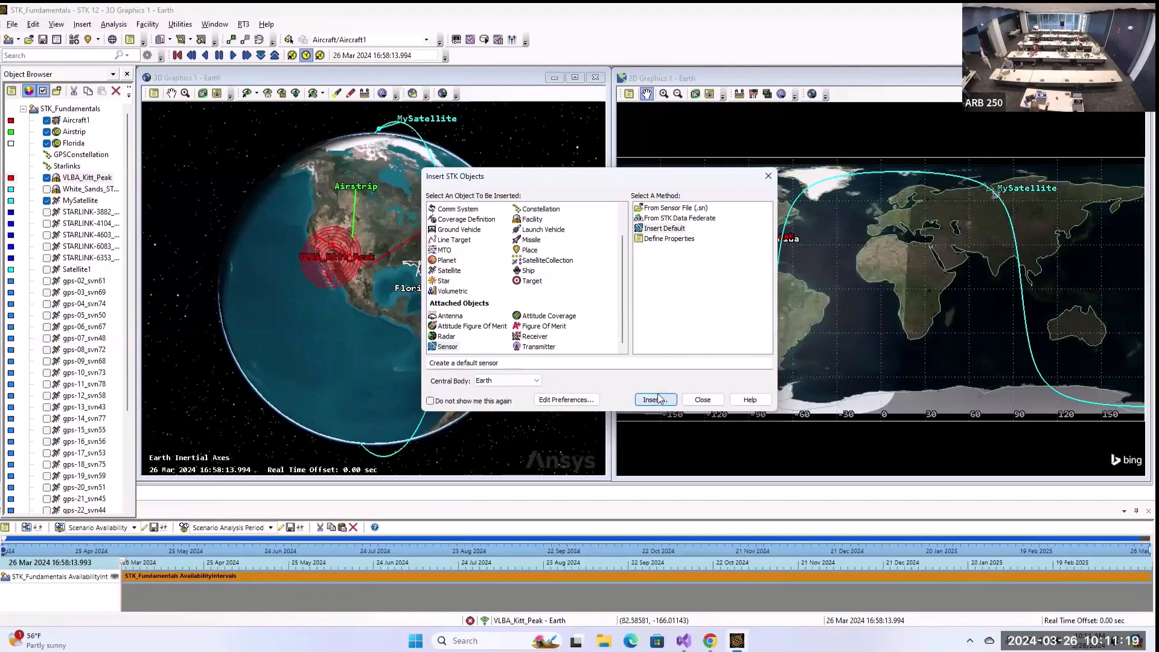
scroll(578, 265, "down", 4)
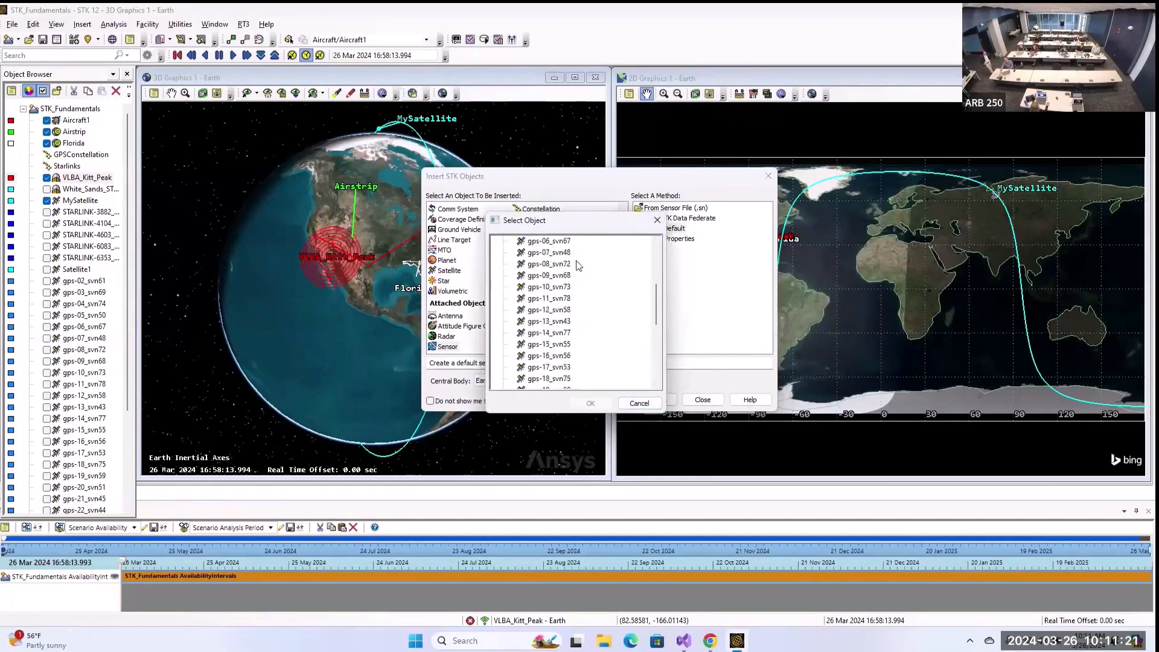
scroll(578, 266, "down", 6)
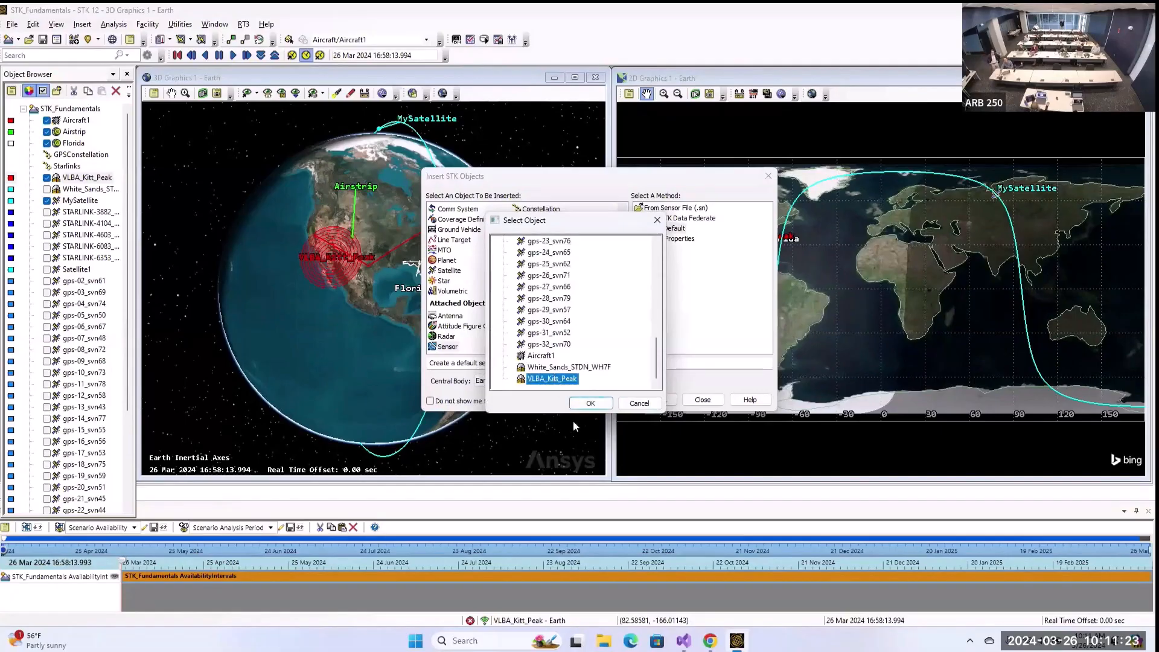
left_click(590, 403)
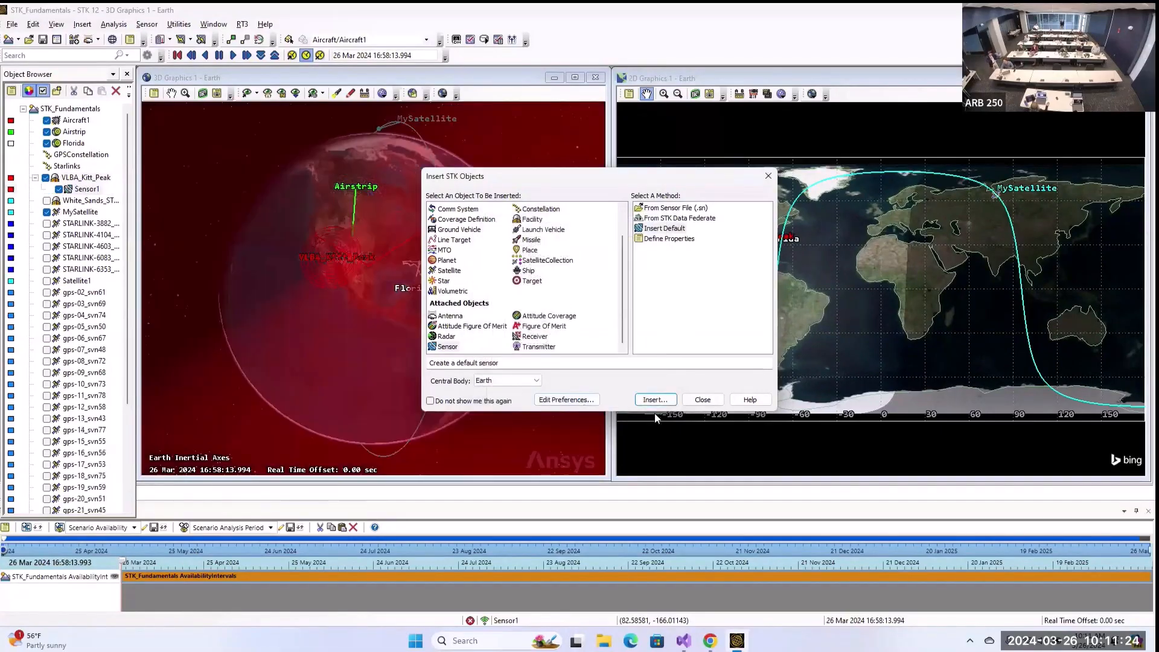
left_click(703, 400)
- Keep the Kitt Peak sensor's type as Simple Conic and set its cone half angle to 30 deg
scroll(450, 278, "down", 8)
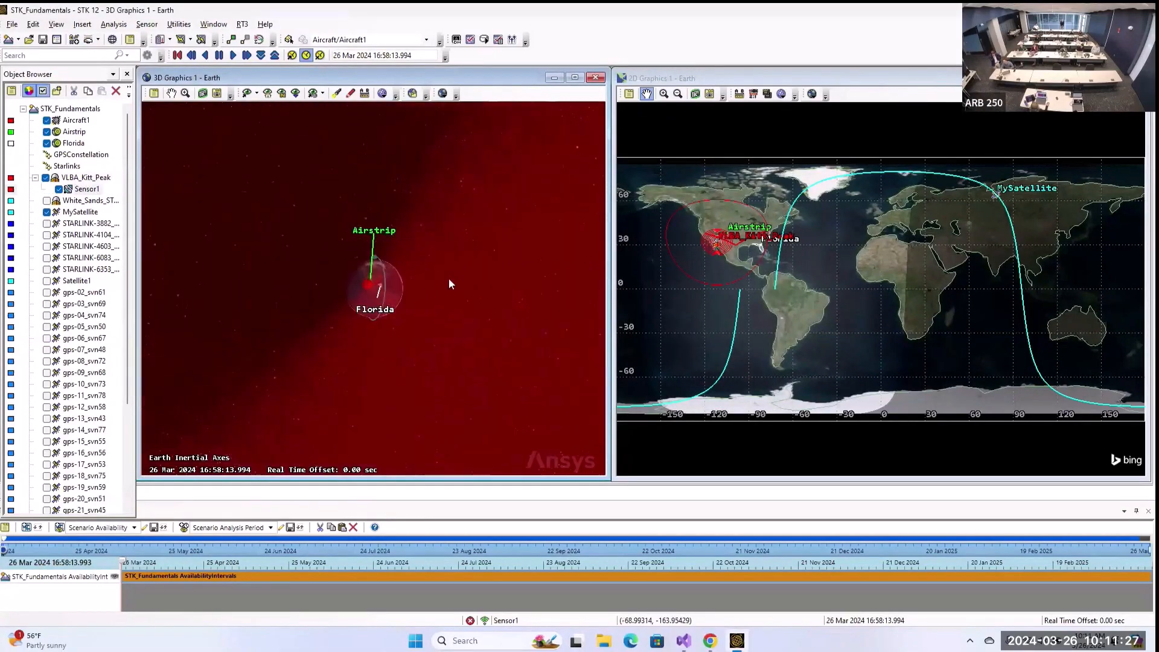
left_click_drag(448, 278, 367, 202)
mouse_move(222, 148)
left_mouse_down()
mouse_move(212, 158)
mouse_move(234, 172)
mouse_move(190, 134)
mouse_move(215, 162)
left_mouse_up()
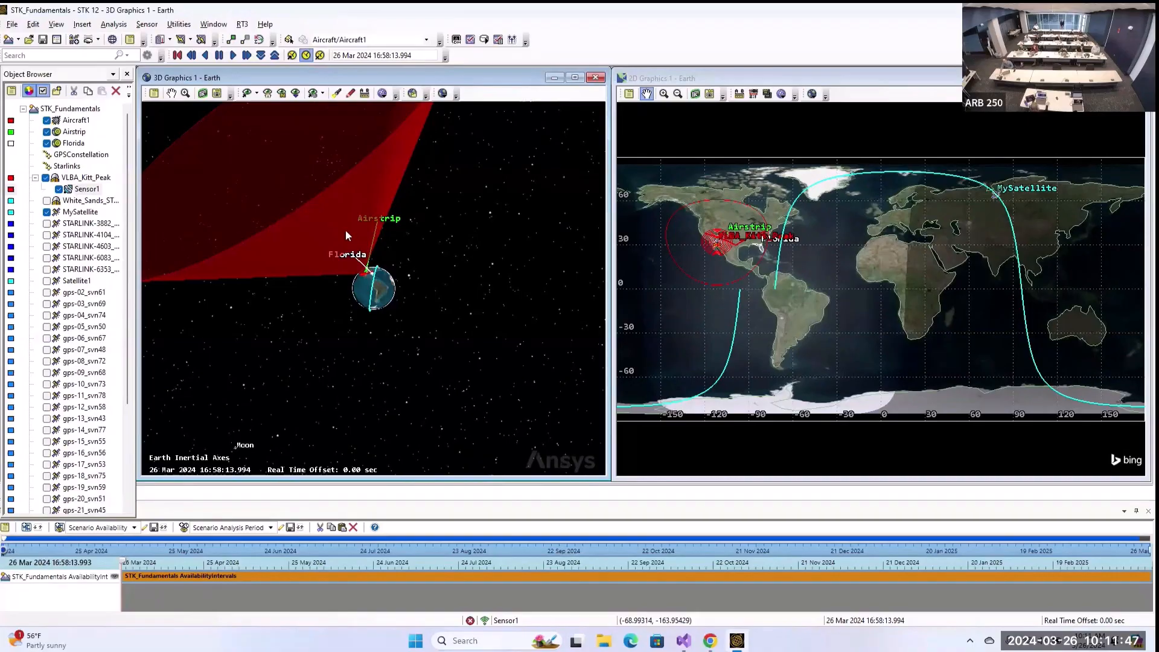
left_click_drag(183, 173, 171, 146)
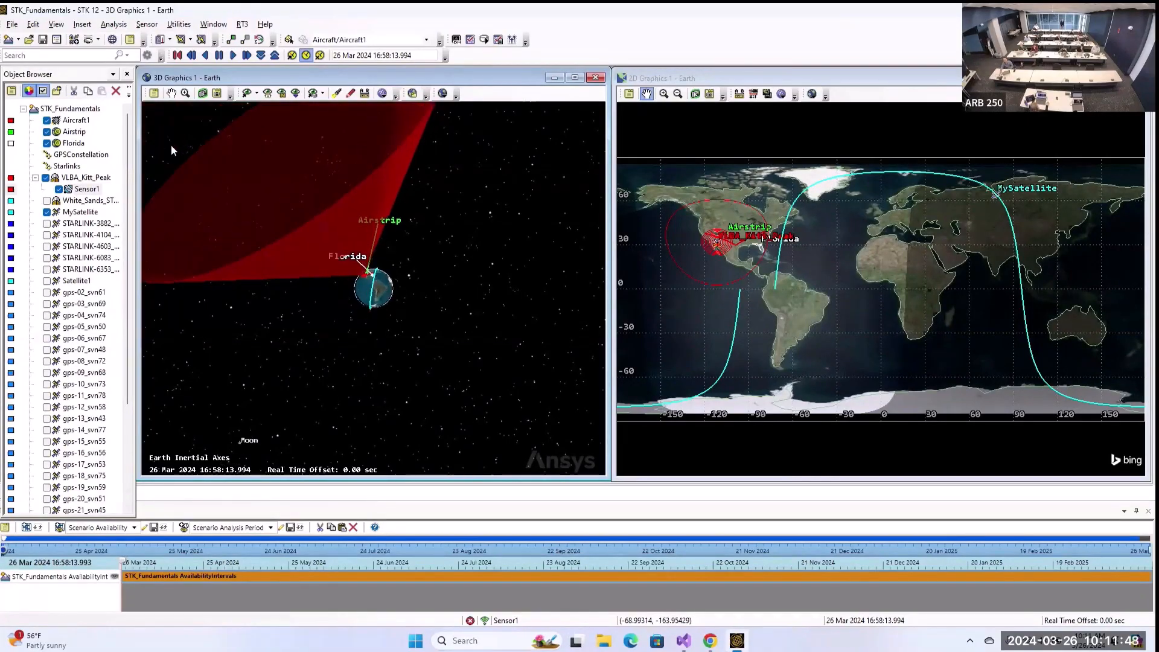
left_click(84, 178)
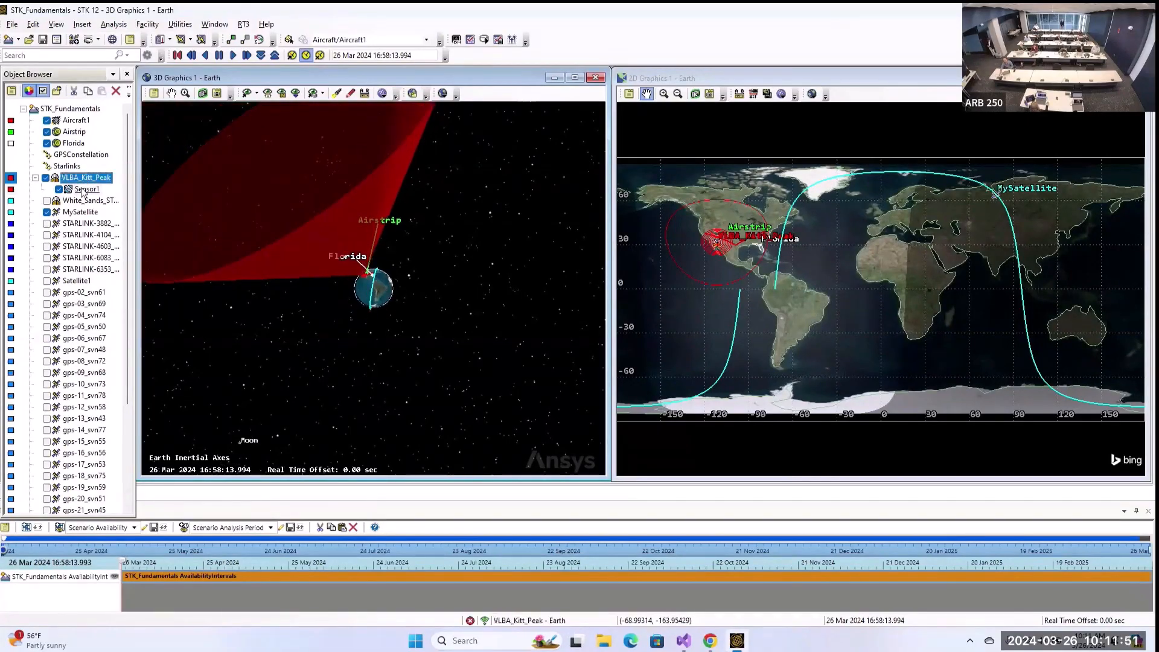
left_click(87, 189)
right_click(89, 192)
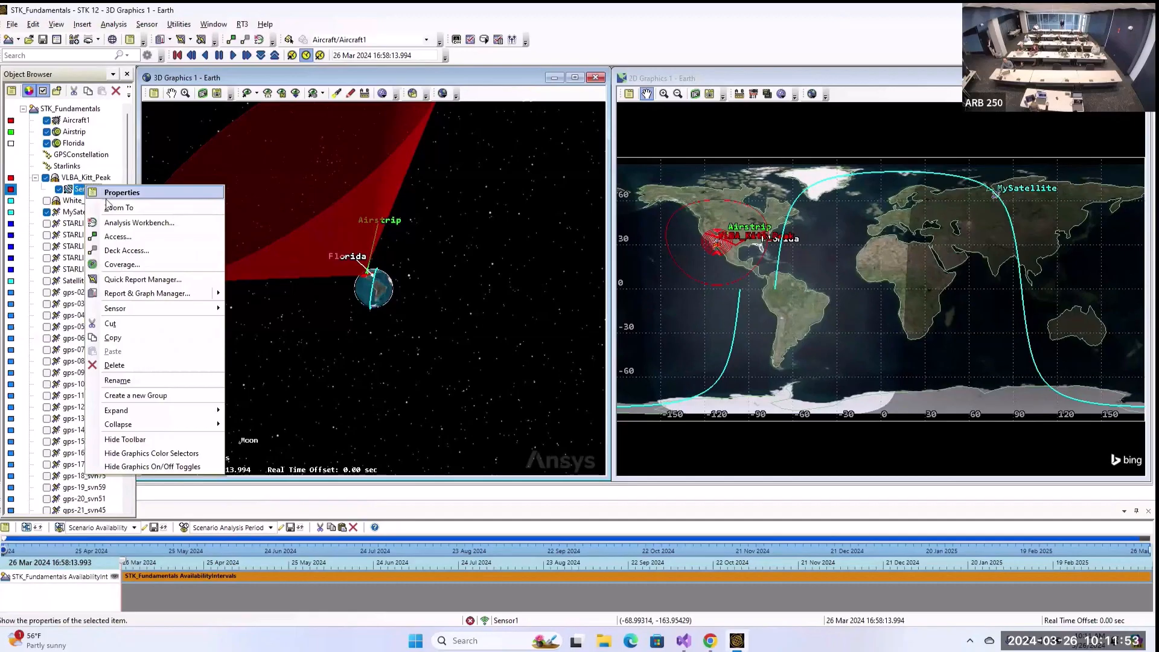
left_click(92, 193)
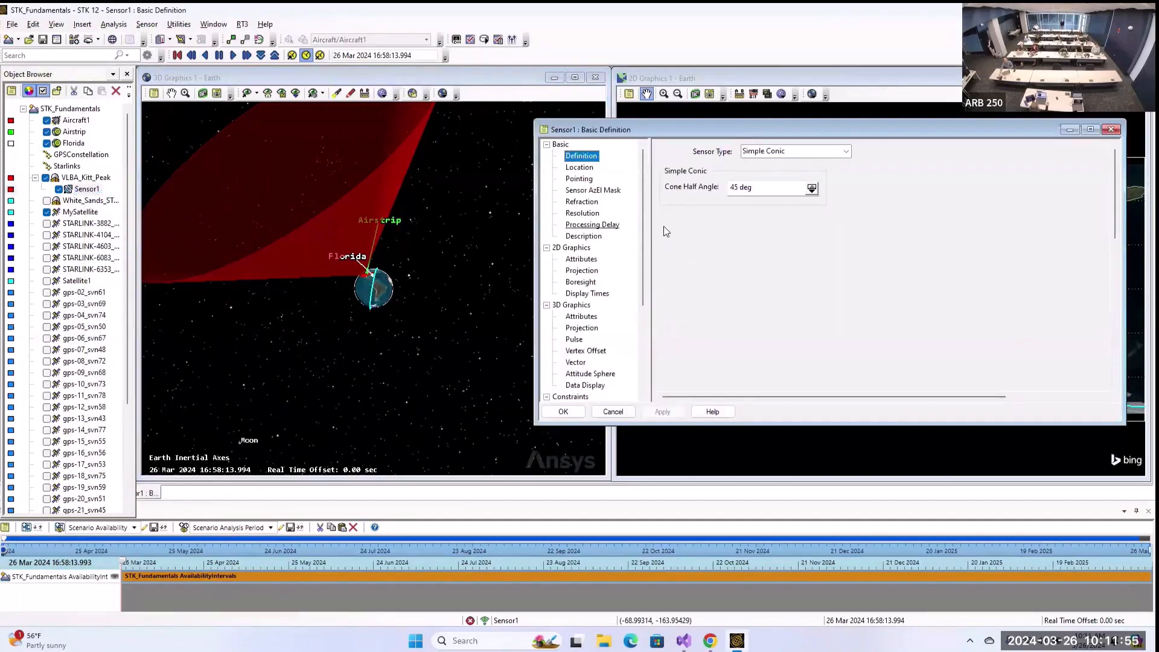
left_click(846, 152)
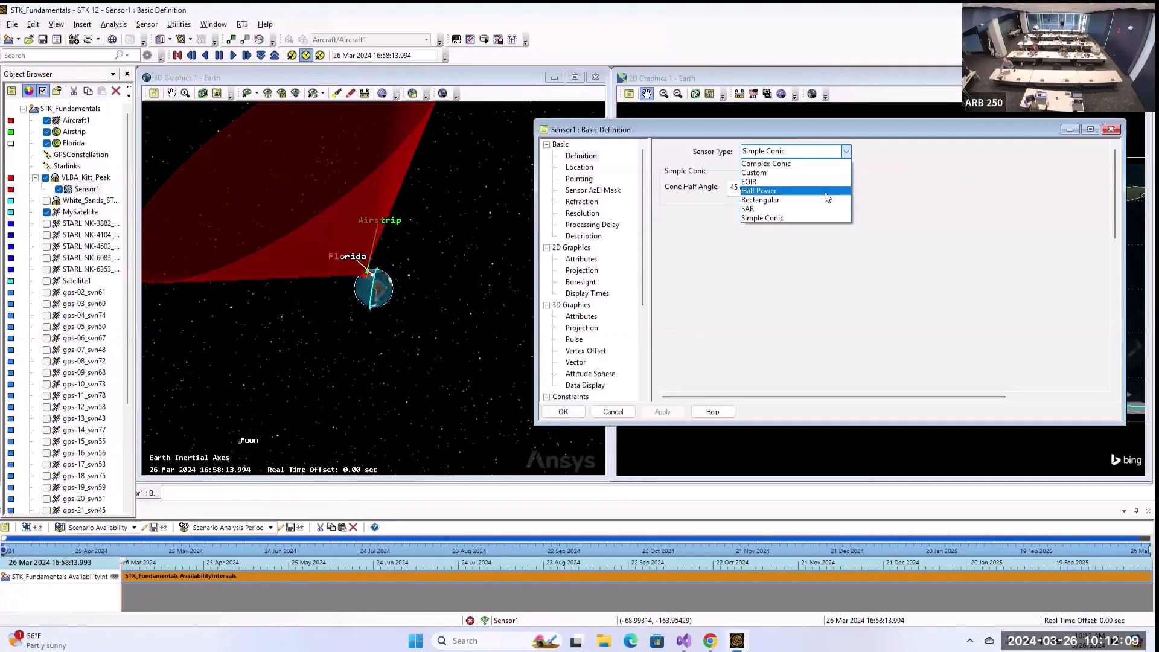
left_click(798, 218)
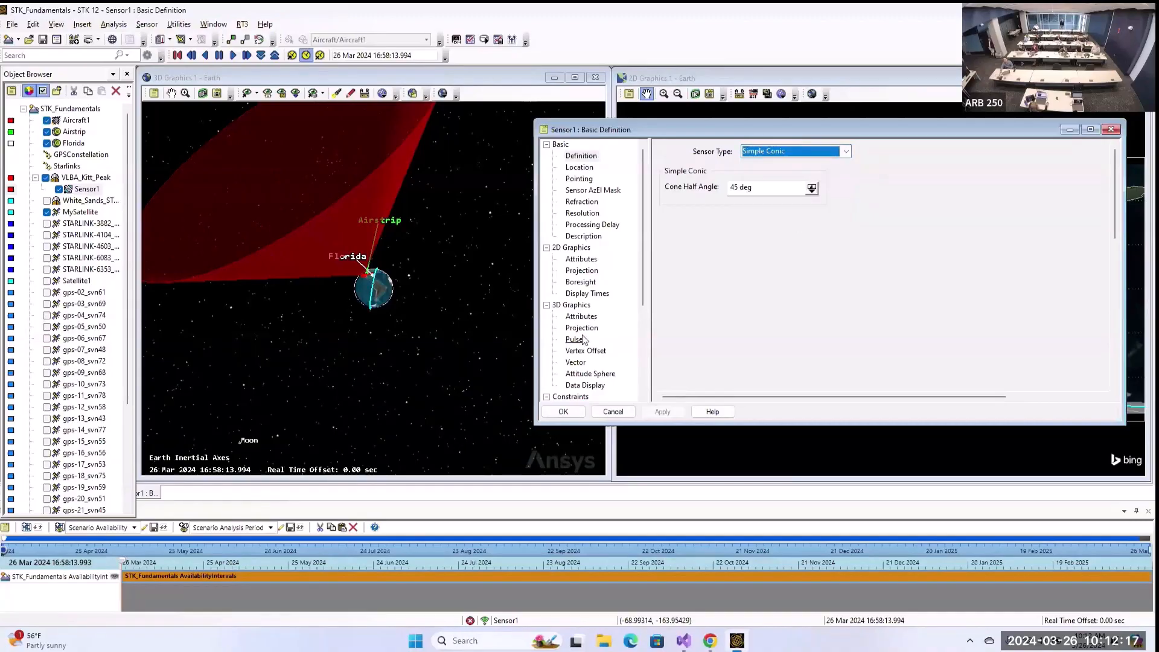
left_click(763, 189)
type("30")
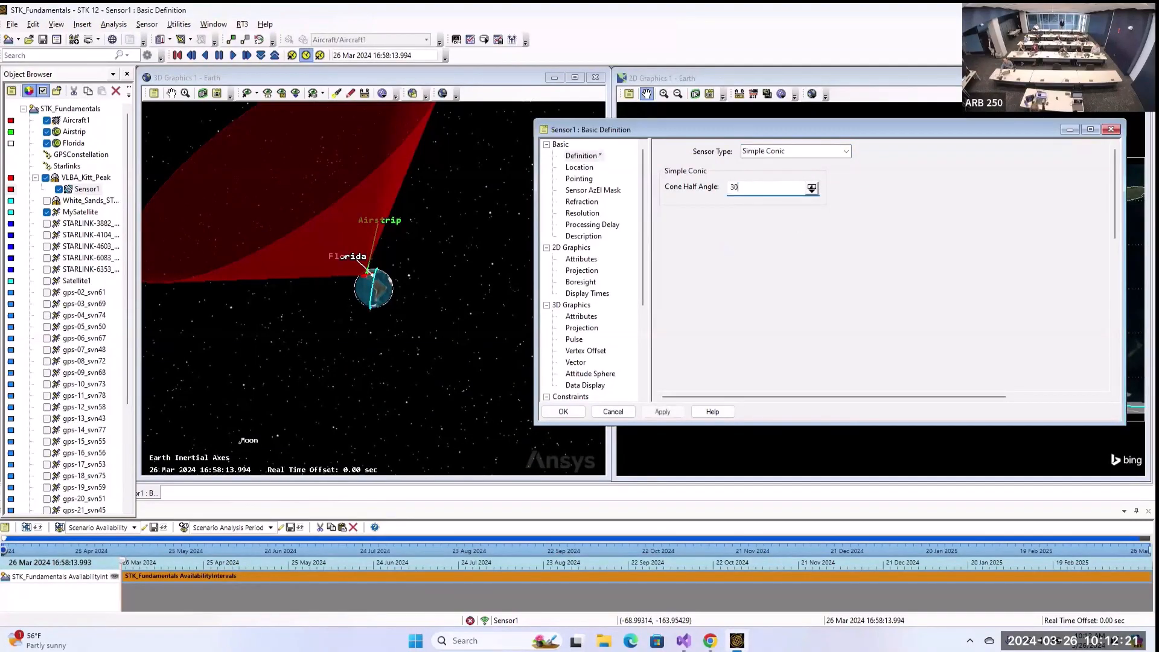
left_click(664, 413)
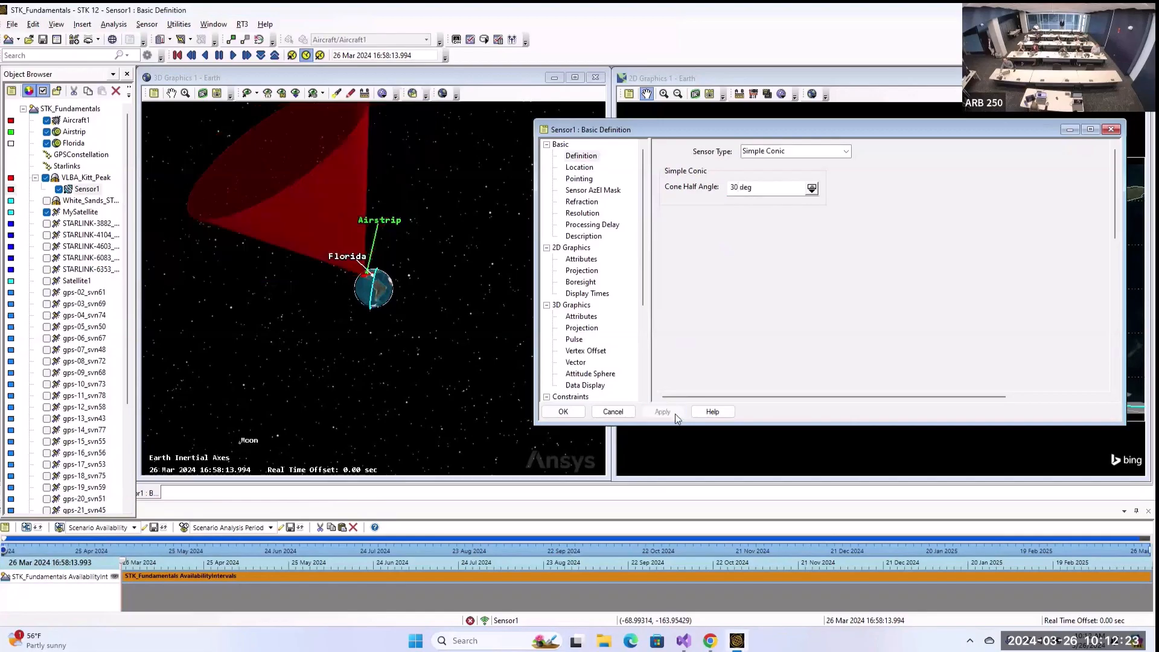
- Review the sensor's location, pointing and Basic, Sun, Temporal, Special and Plugins constraint settings, and close its properties
left_click(580, 168)
left_click(579, 178)
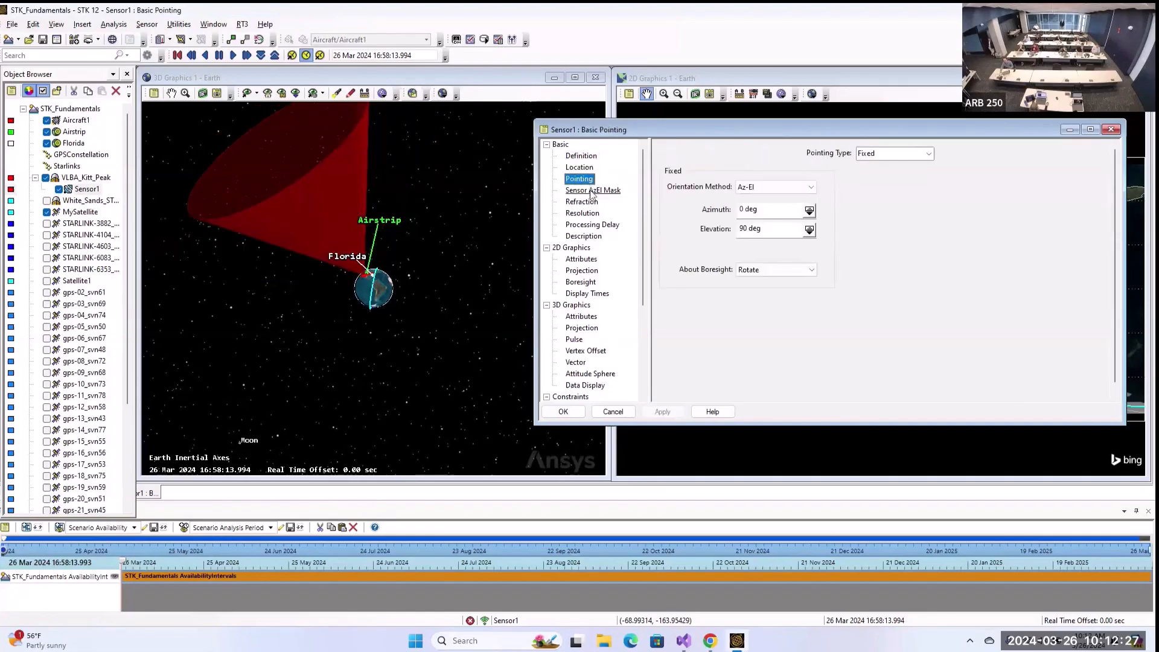
scroll(571, 282, "down", 4)
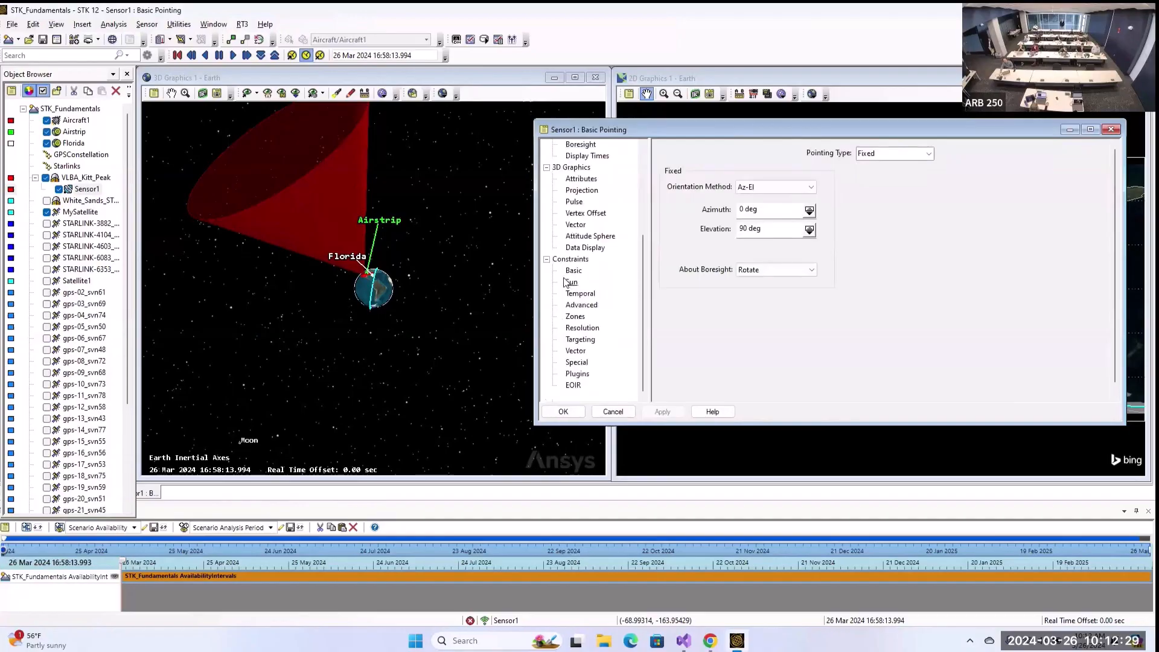
left_click(565, 270)
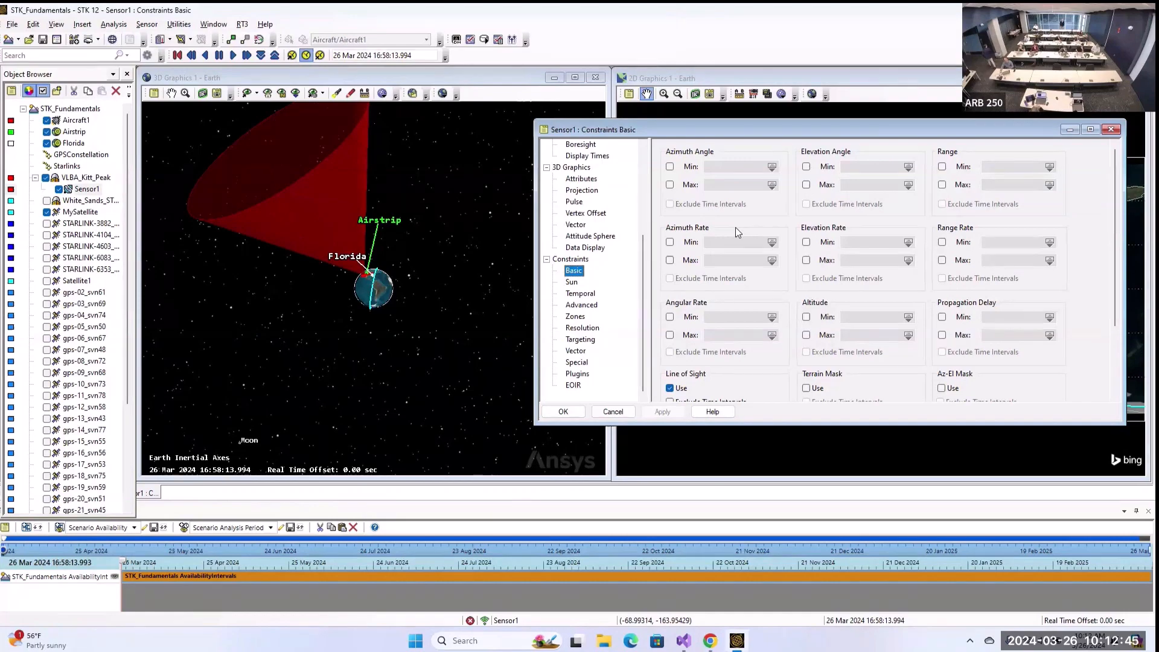
left_click(574, 282)
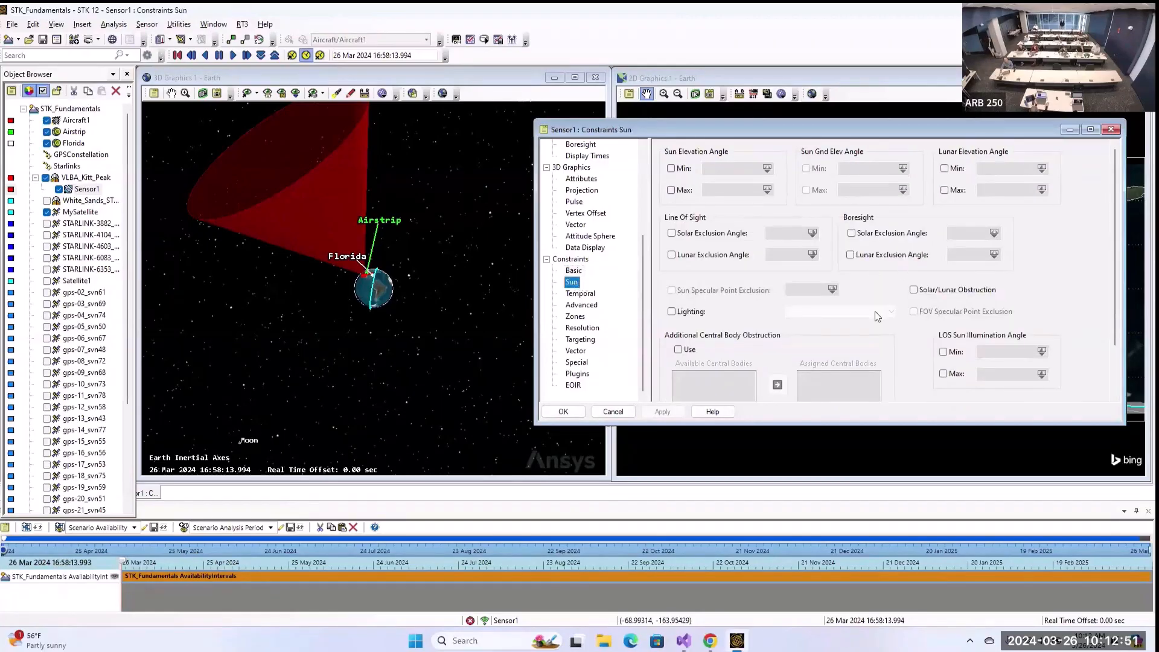
left_click(581, 293)
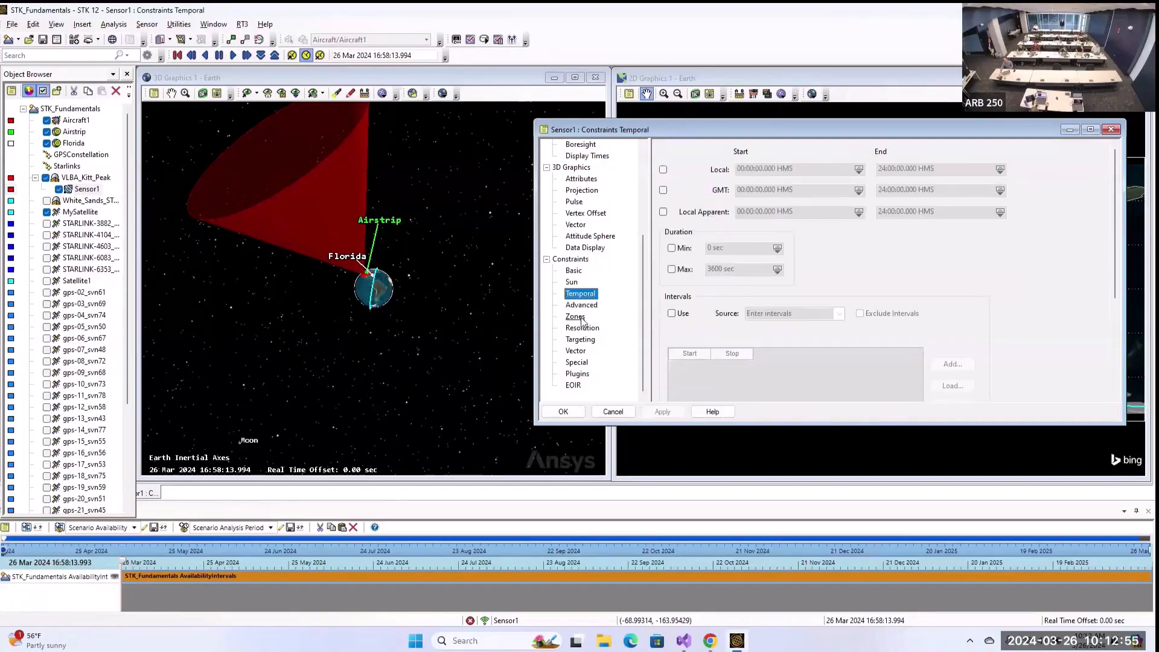
left_click(577, 363)
left_click(578, 374)
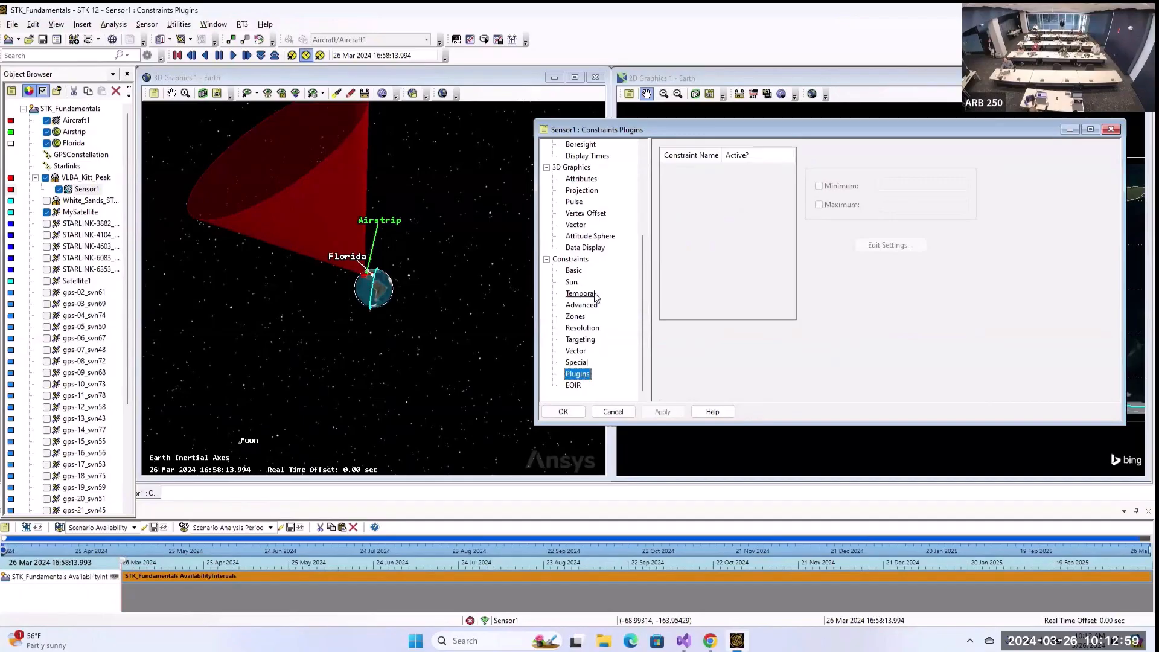
left_click(574, 271)
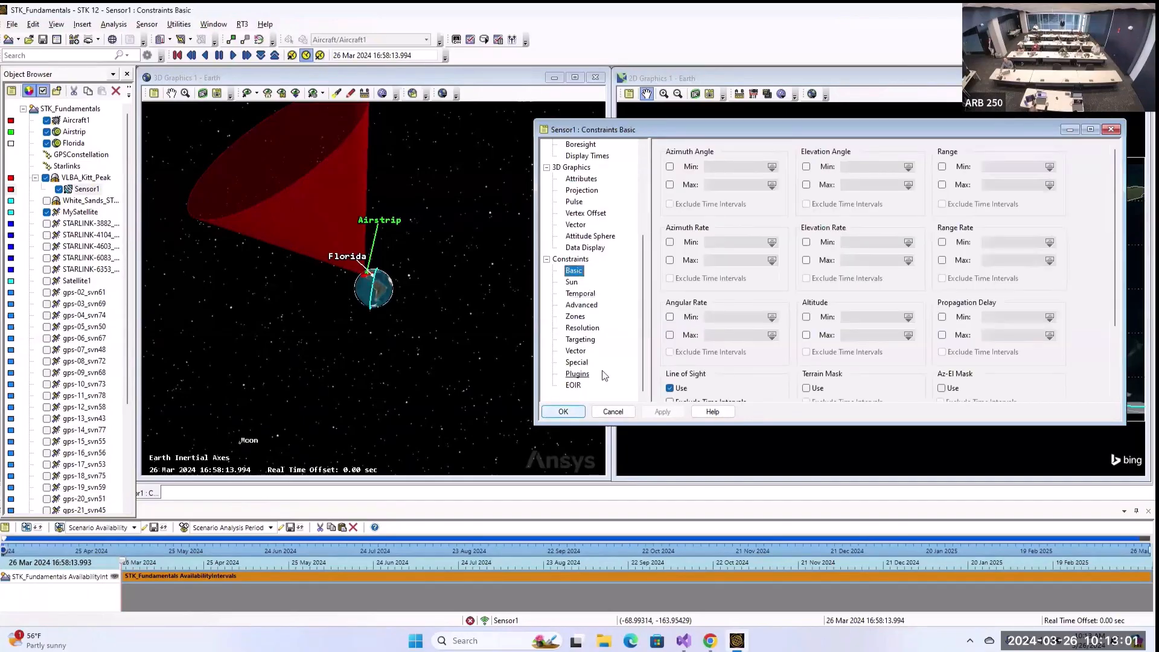
scroll(604, 375, "up", 5)
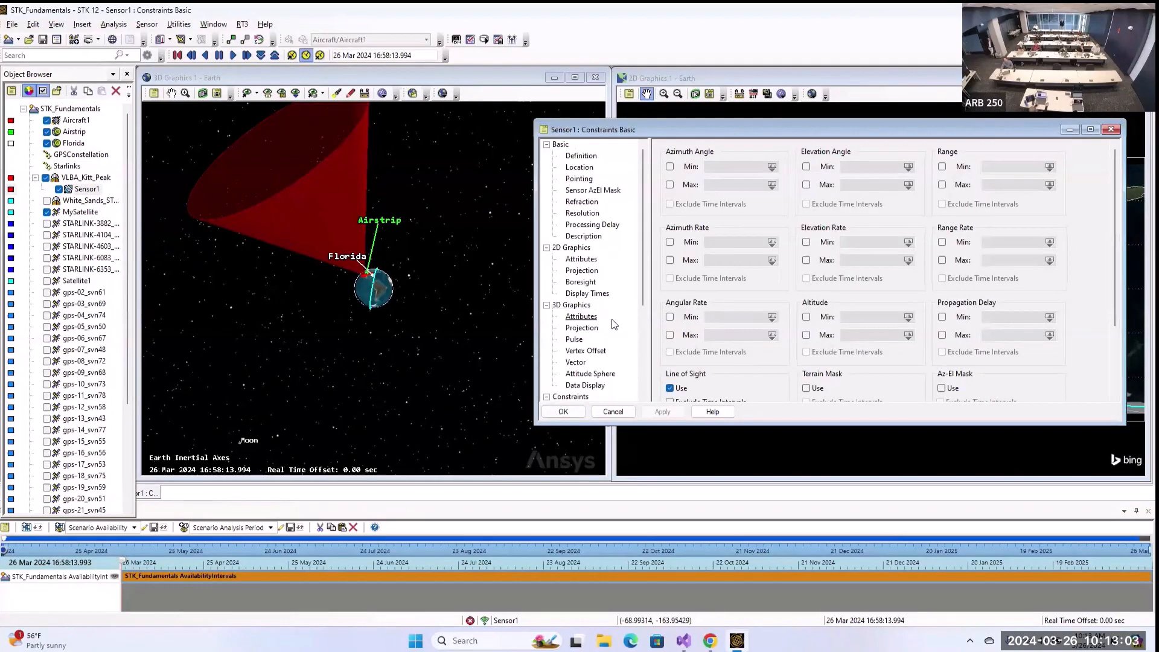
left_click(563, 412)
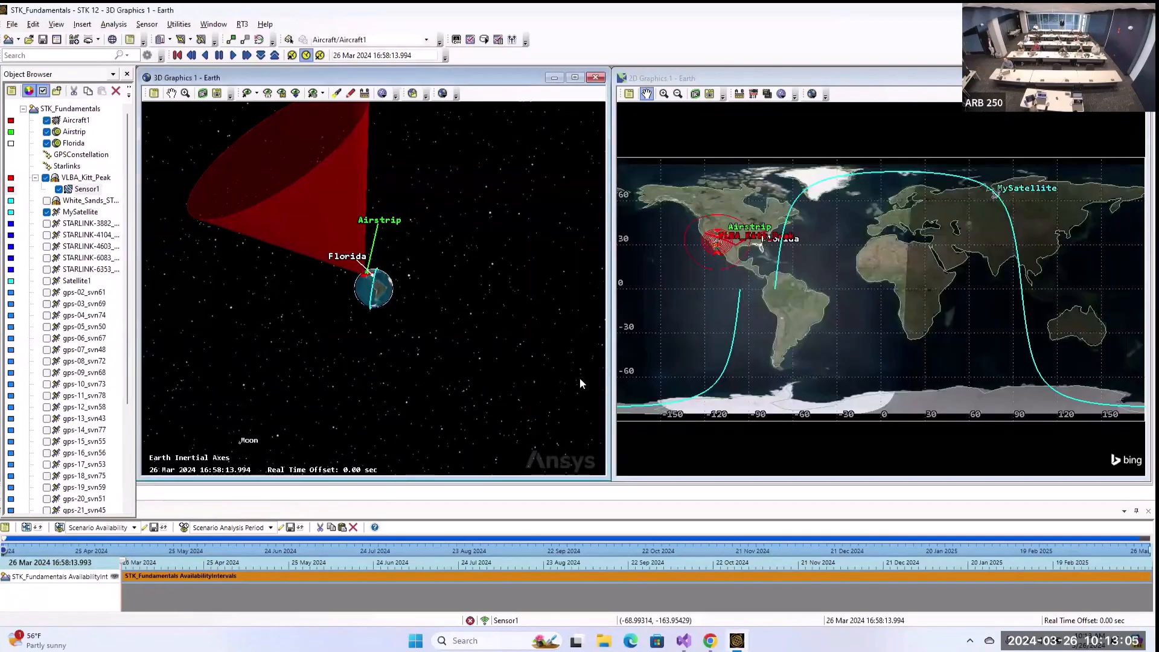
left_click_drag(319, 396, 246, 237)
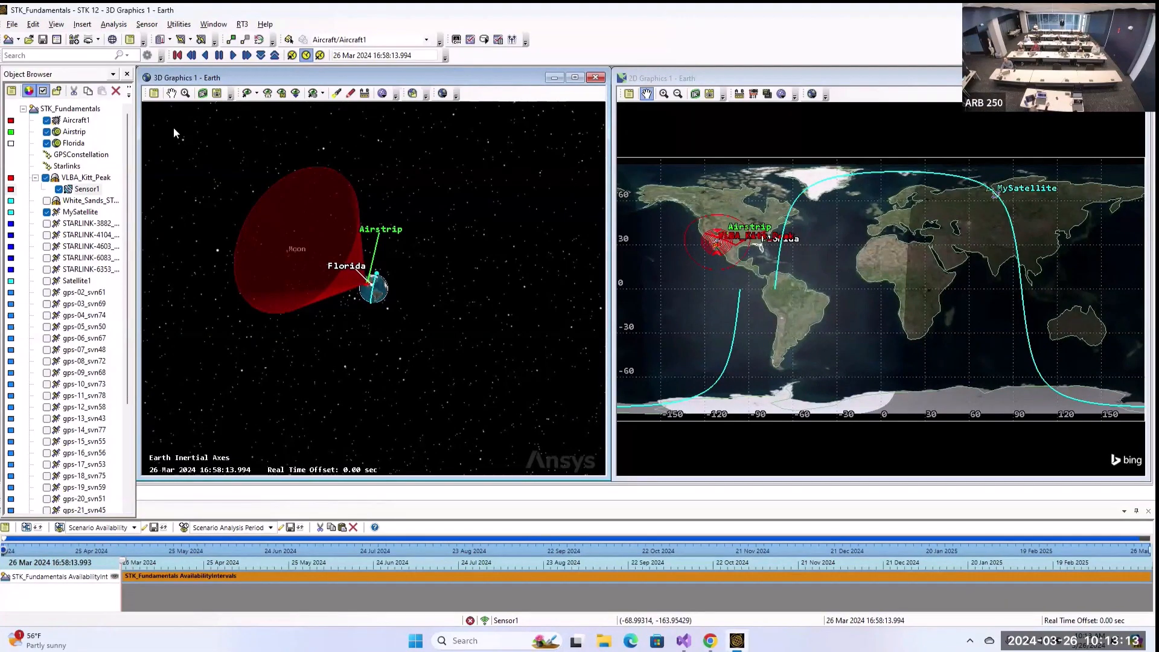
left_click(83, 25)
left_click(96, 38)
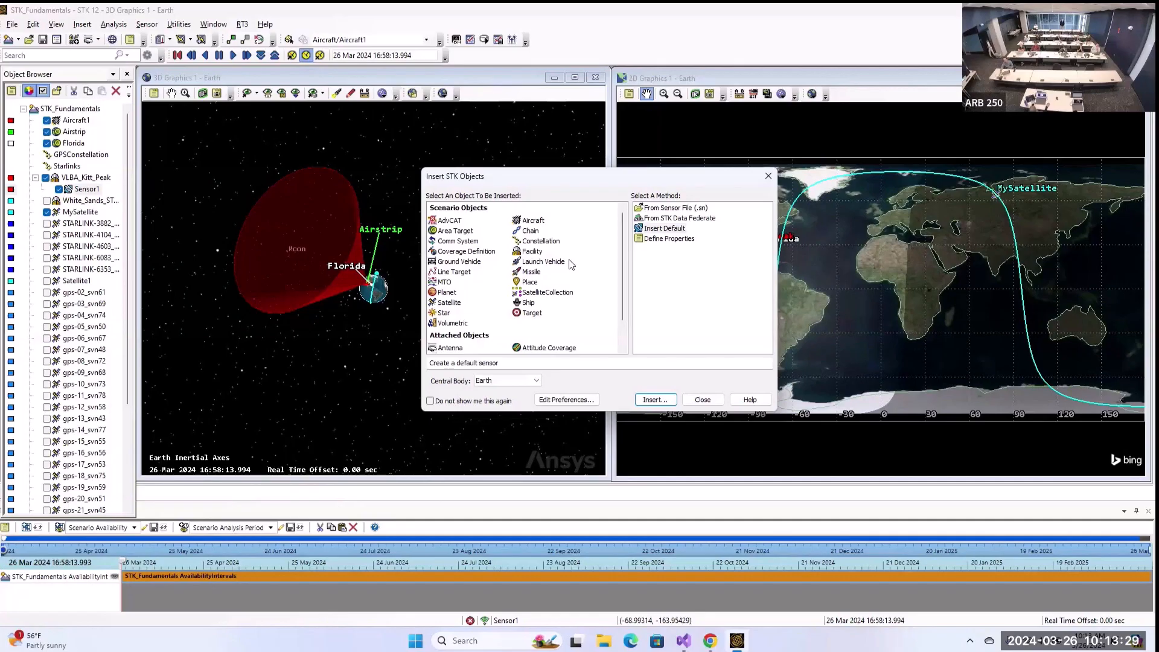
scroll(510, 334, "down", 1)
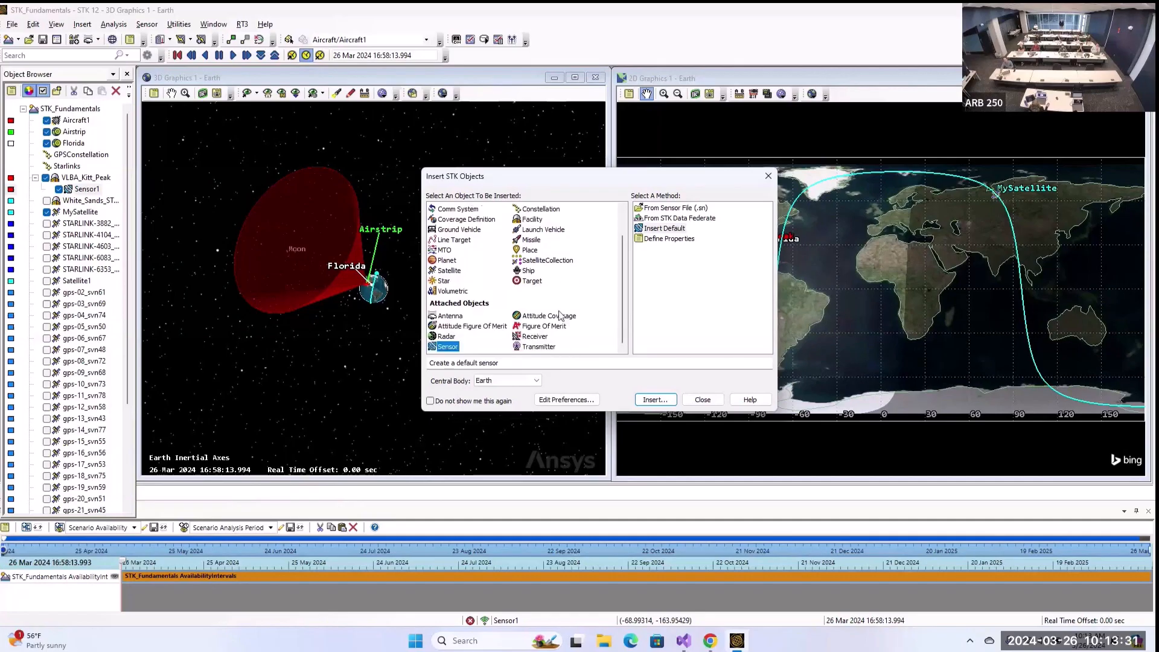
left_click(703, 400)
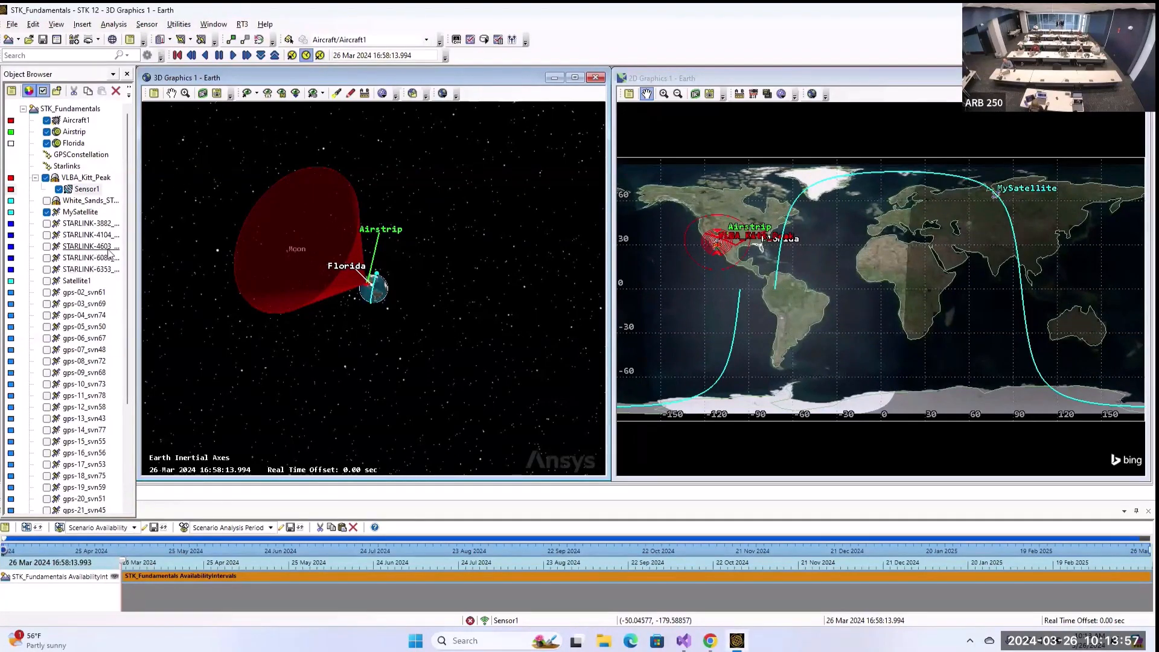
- Compute access from the VLBA_Kitt_Peak sensor to all five STARLINK satellites, using object time periods
left_click(233, 42)
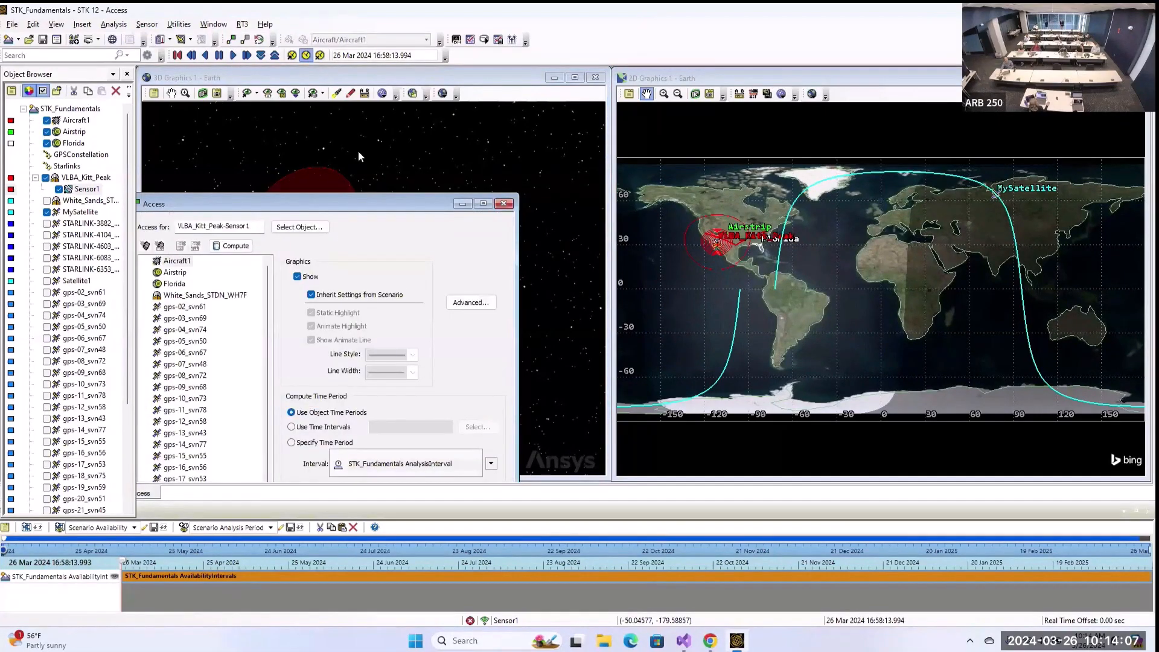
left_click_drag(370, 204, 621, 68)
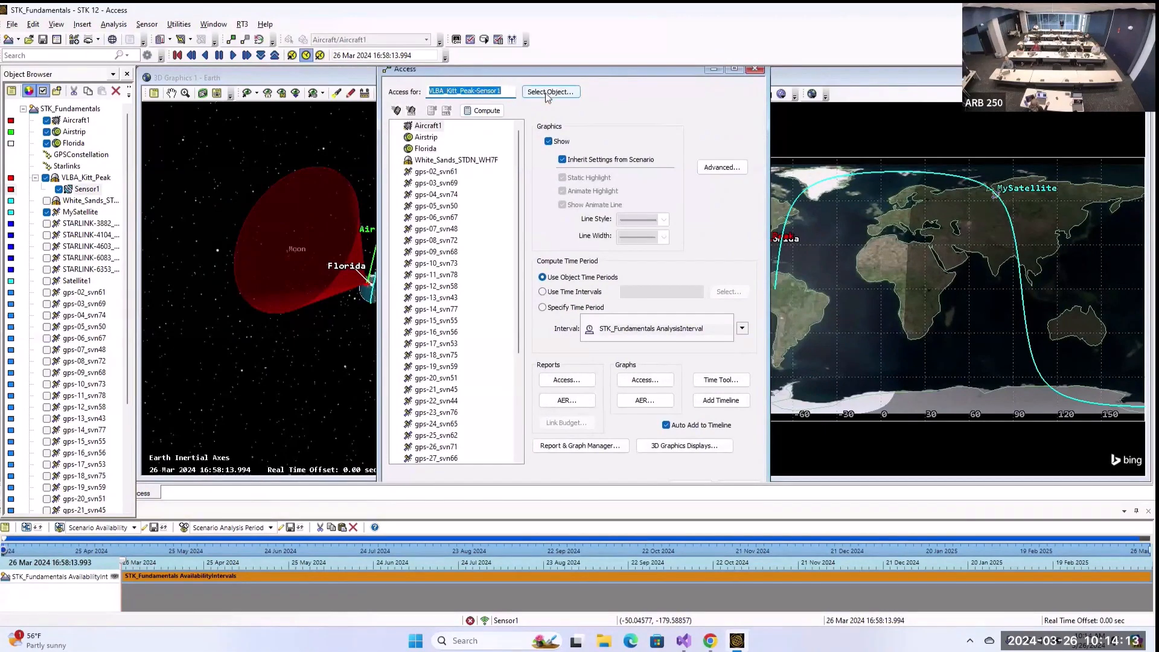
scroll(447, 308, "down", 5)
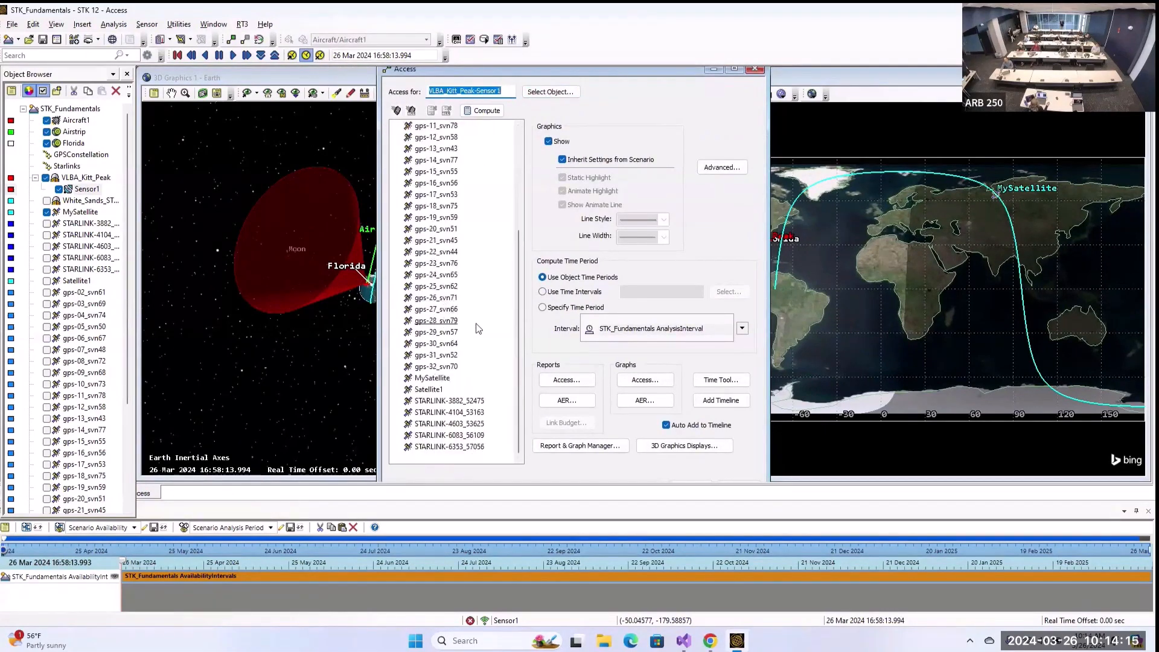
scroll(487, 336, "up", 5)
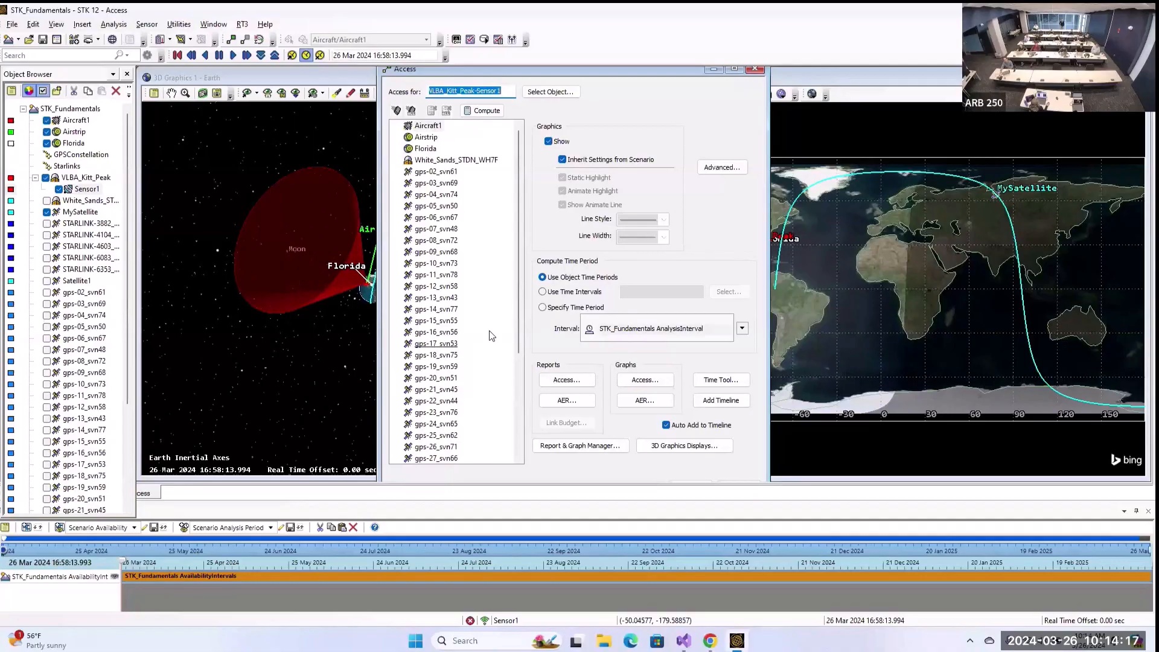
scroll(492, 337, "down", 5)
left_click(477, 401)
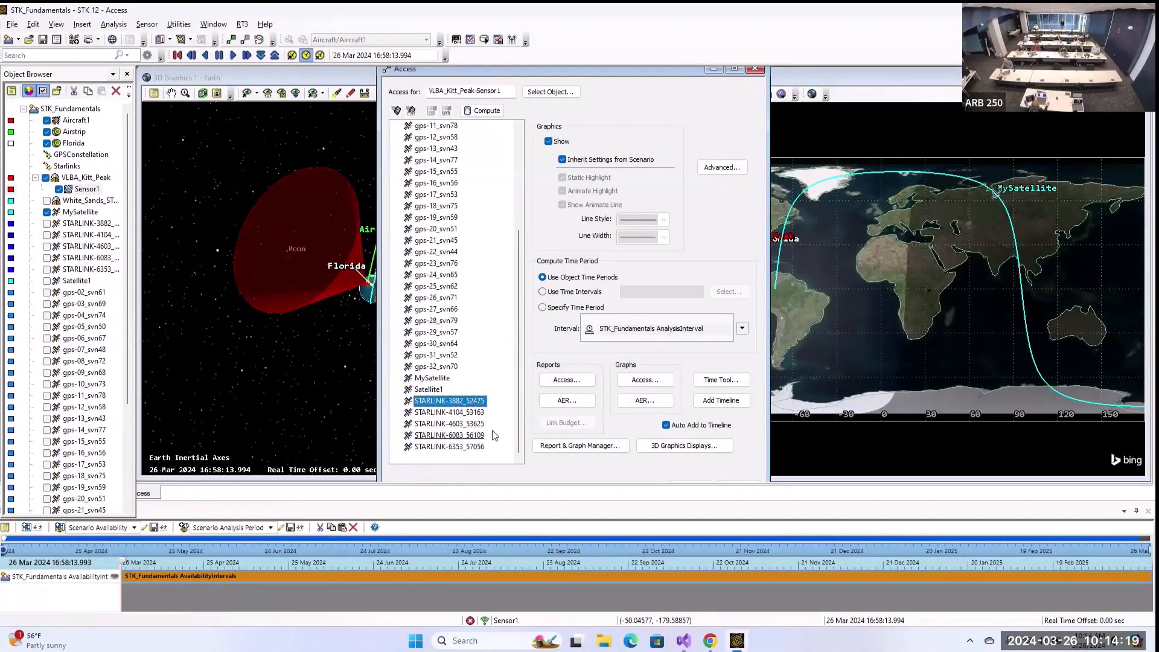
left_click(474, 450, "shift")
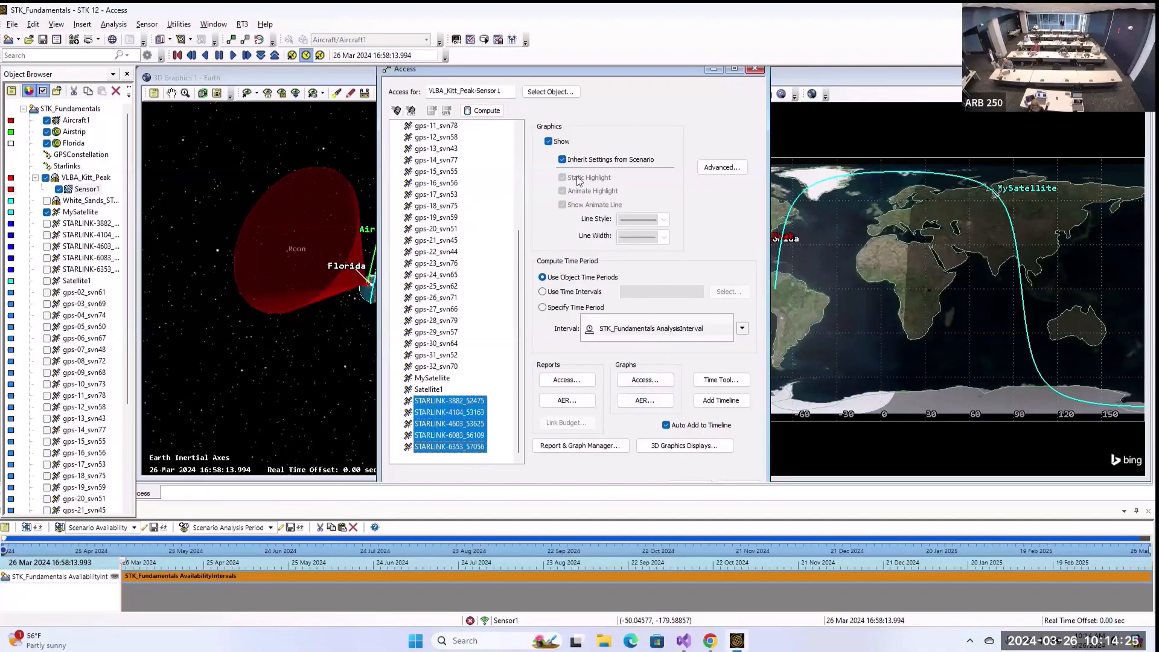
left_click(486, 111)
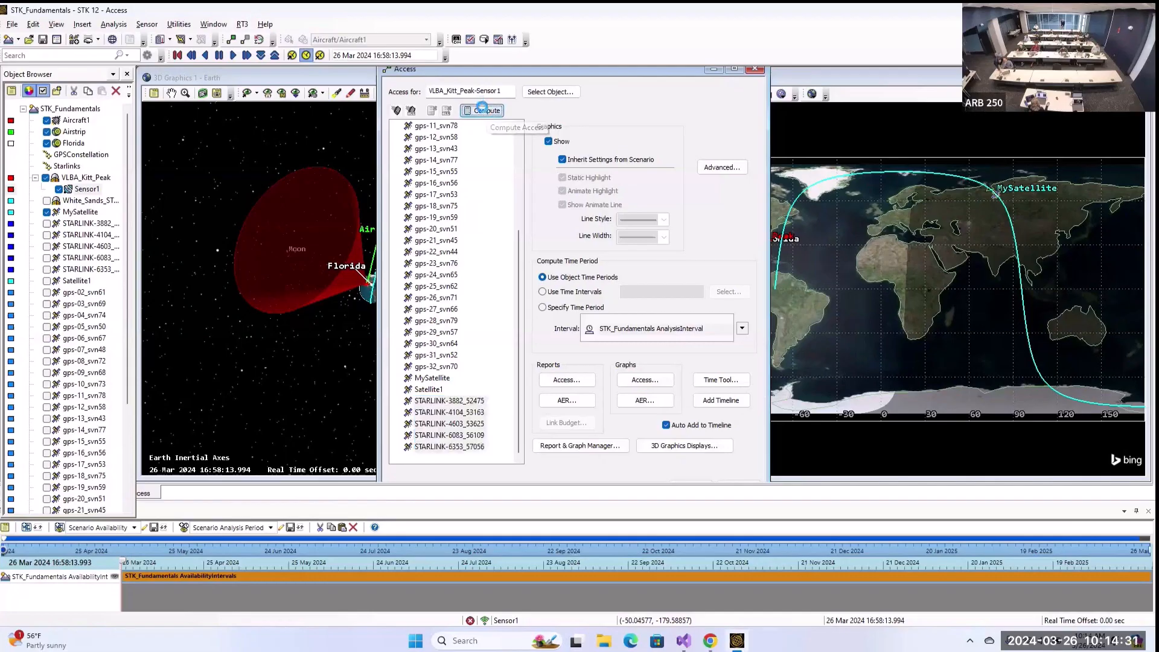
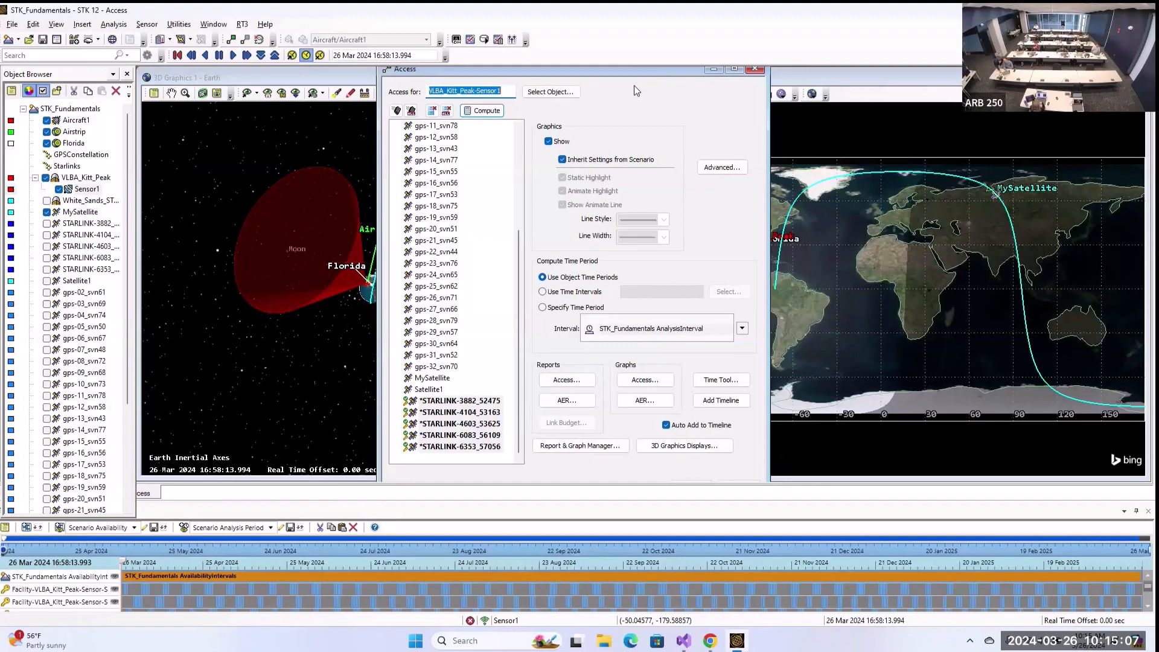
- Inspect the computed sensor-to-STARLINK access intervals in the timeline, with the Access window moved aside
left_click(1061, 579)
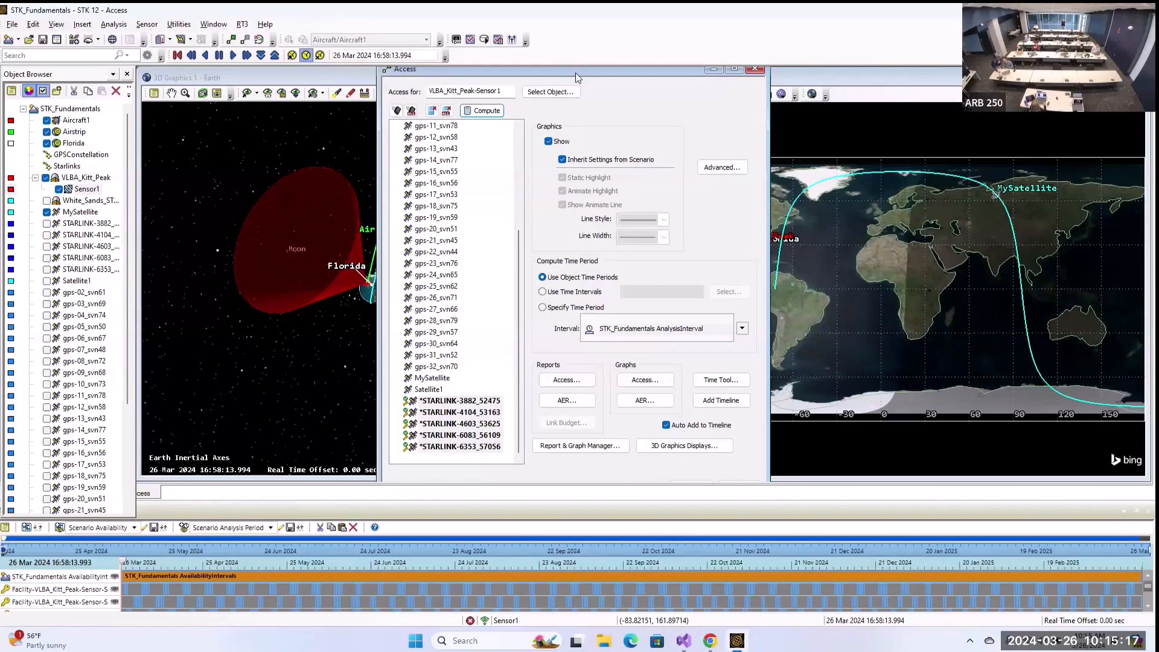
left_click_drag(575, 72, 636, 75)
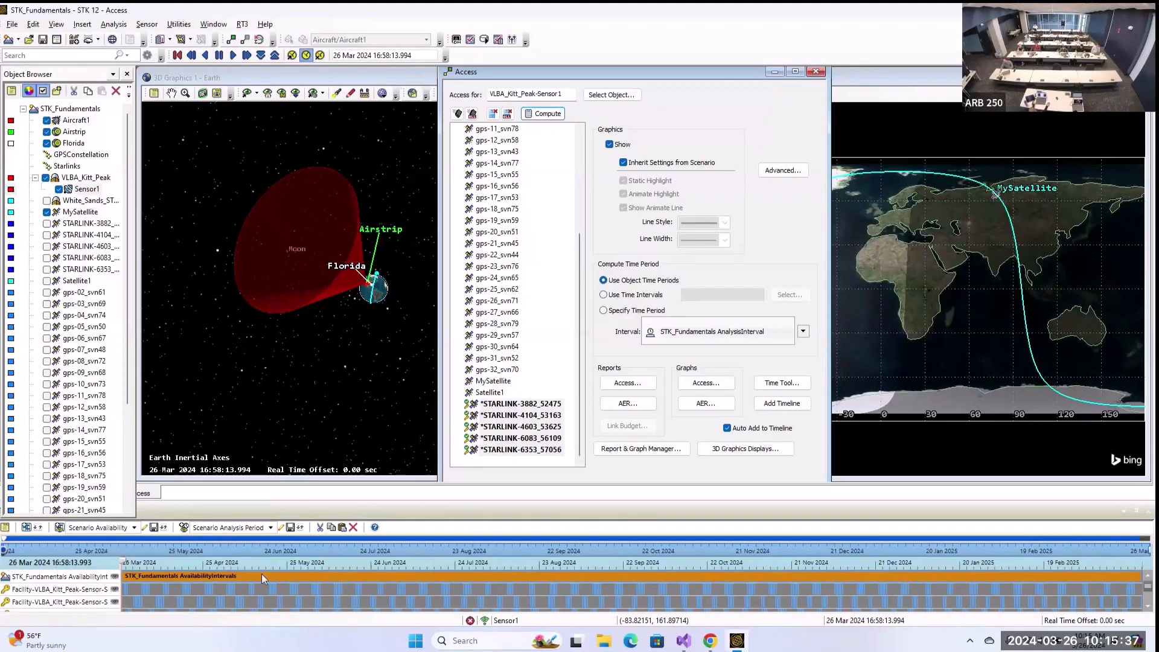
mouse_move(262, 574)
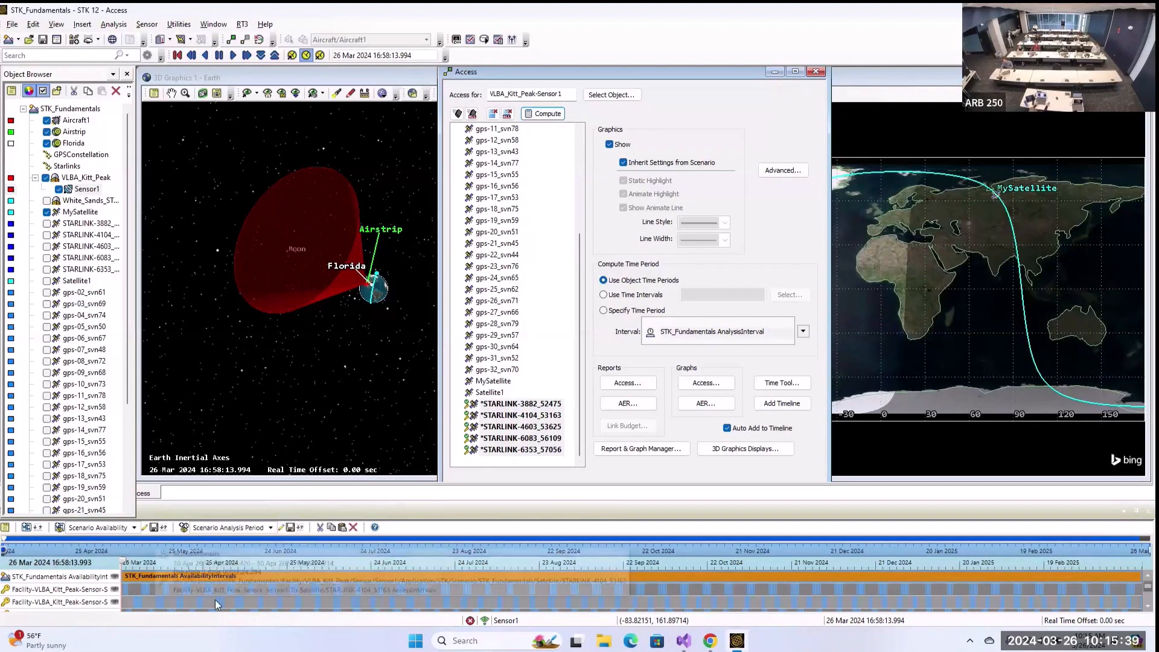
scroll(45, 593, "down", 2)
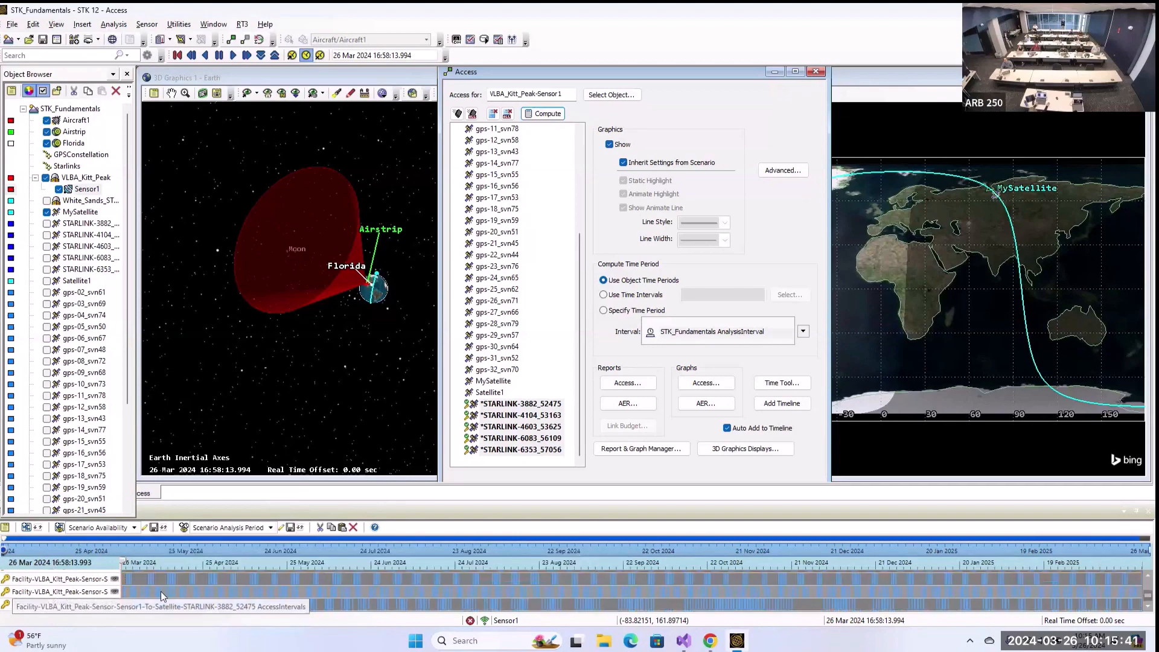
scroll(286, 599, "up", 1)
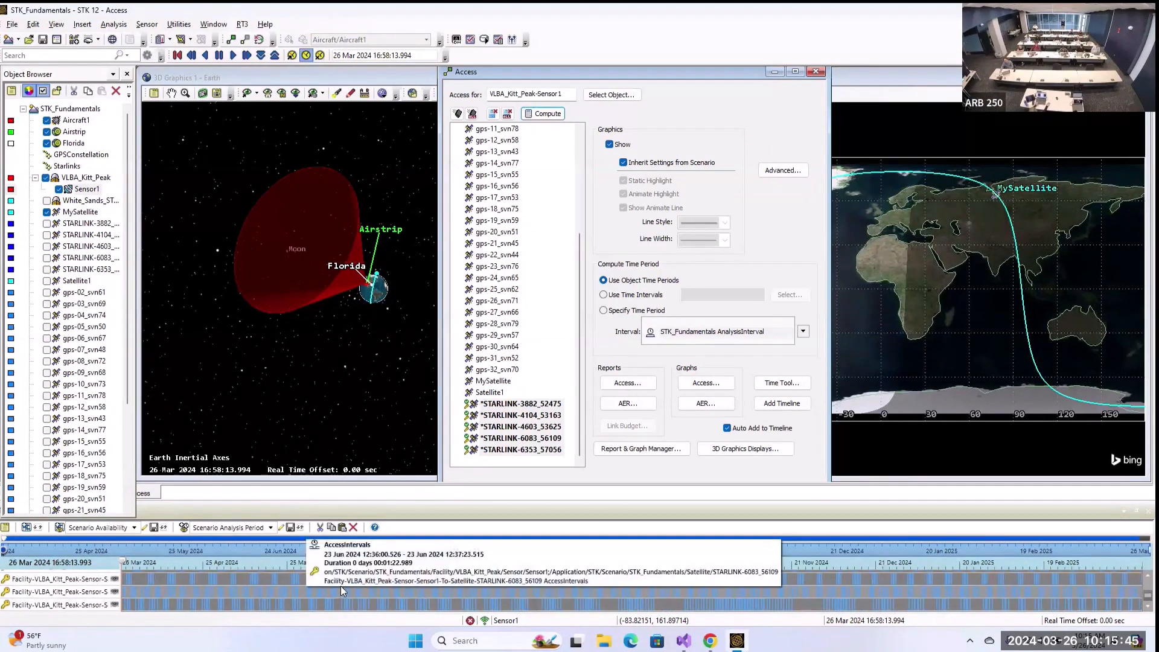
scroll(341, 586, "down", 1)
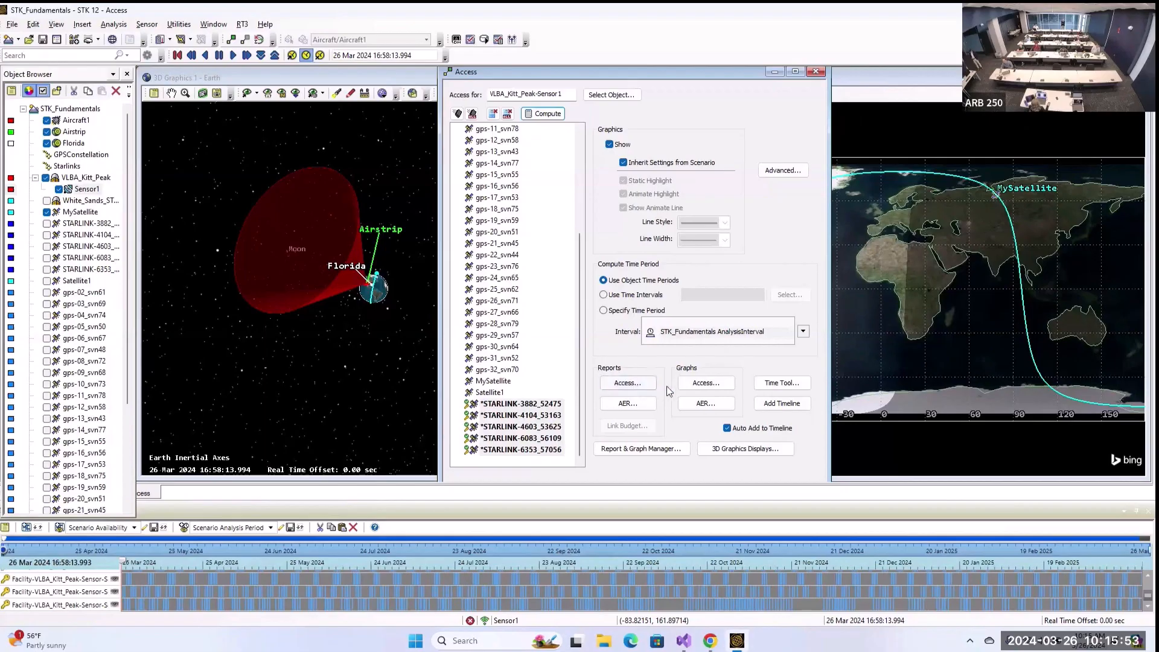
- Generate the Access report for the sensor and STARLINK satellites, and enlarge and reposition it for reading
left_click(628, 385)
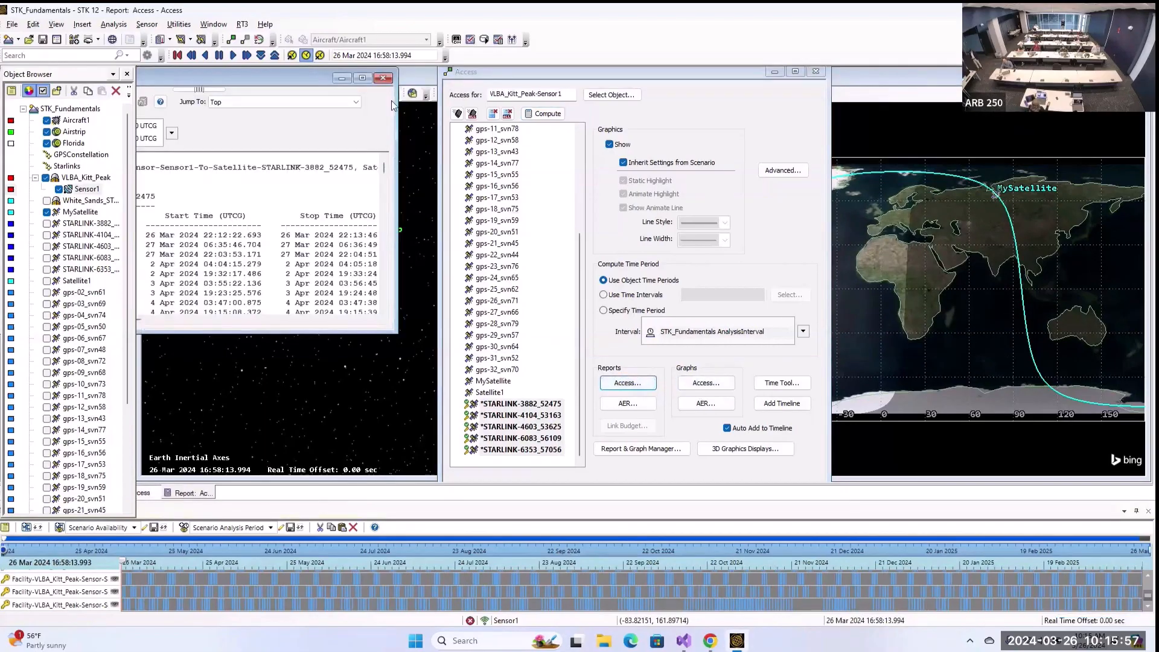
left_click_drag(397, 331, 792, 473)
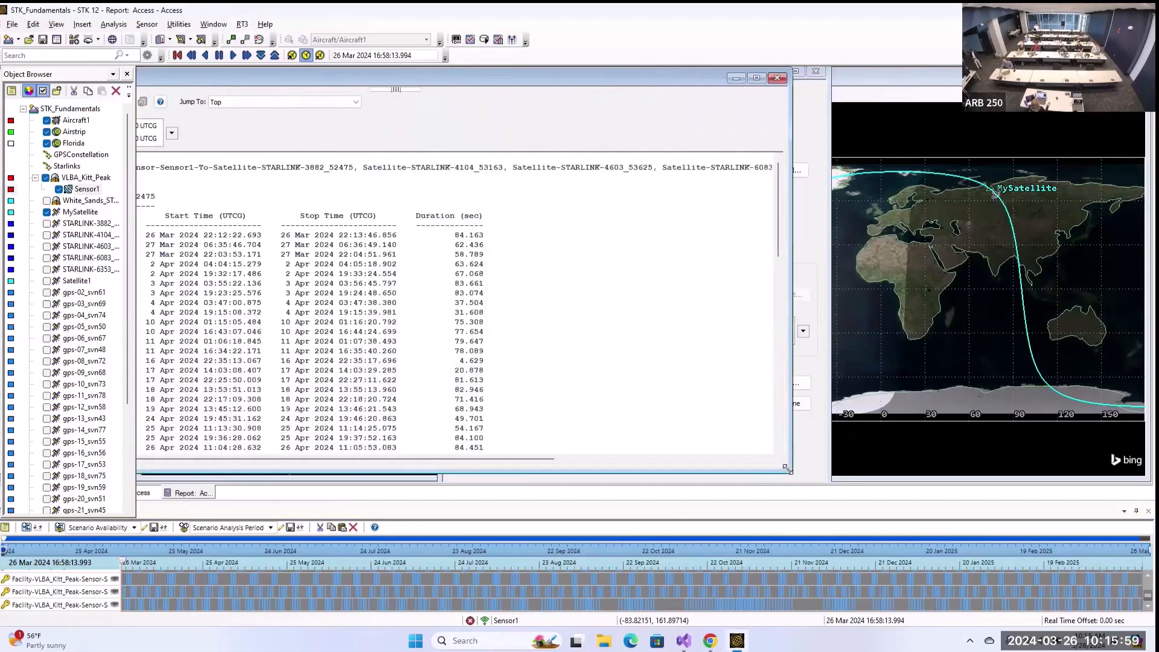
left_click_drag(586, 81, 795, 81)
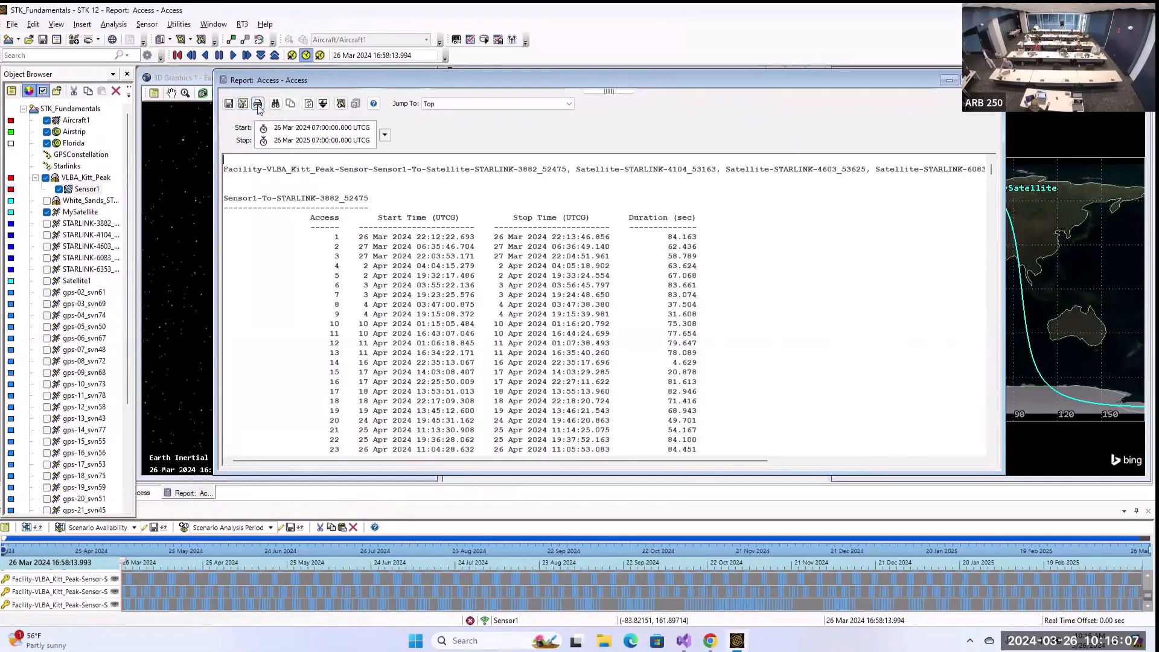
- Review the report's Time and DateFormat unit options and close the units settings without changing them
left_click(323, 104)
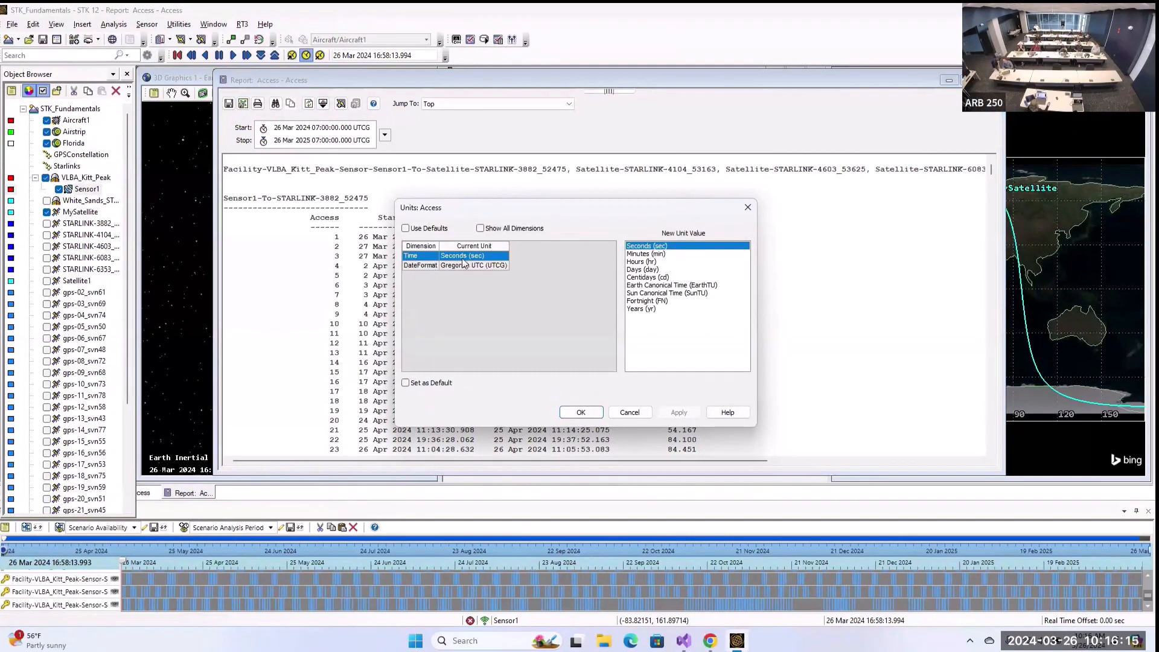
left_click(422, 265)
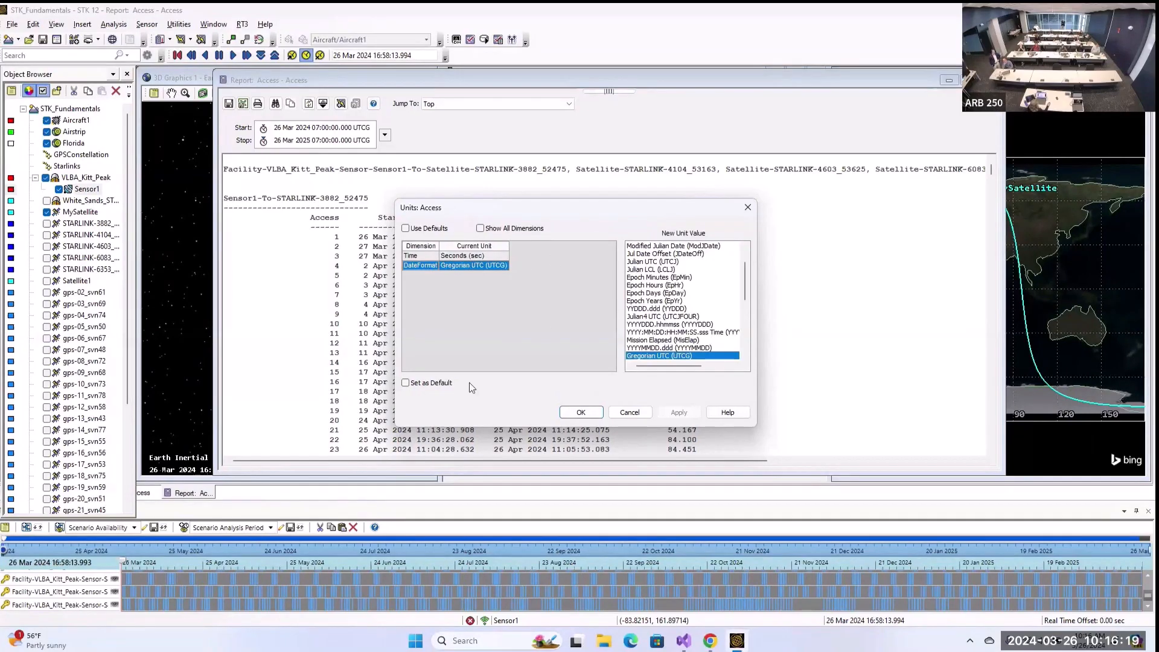
left_click(614, 411)
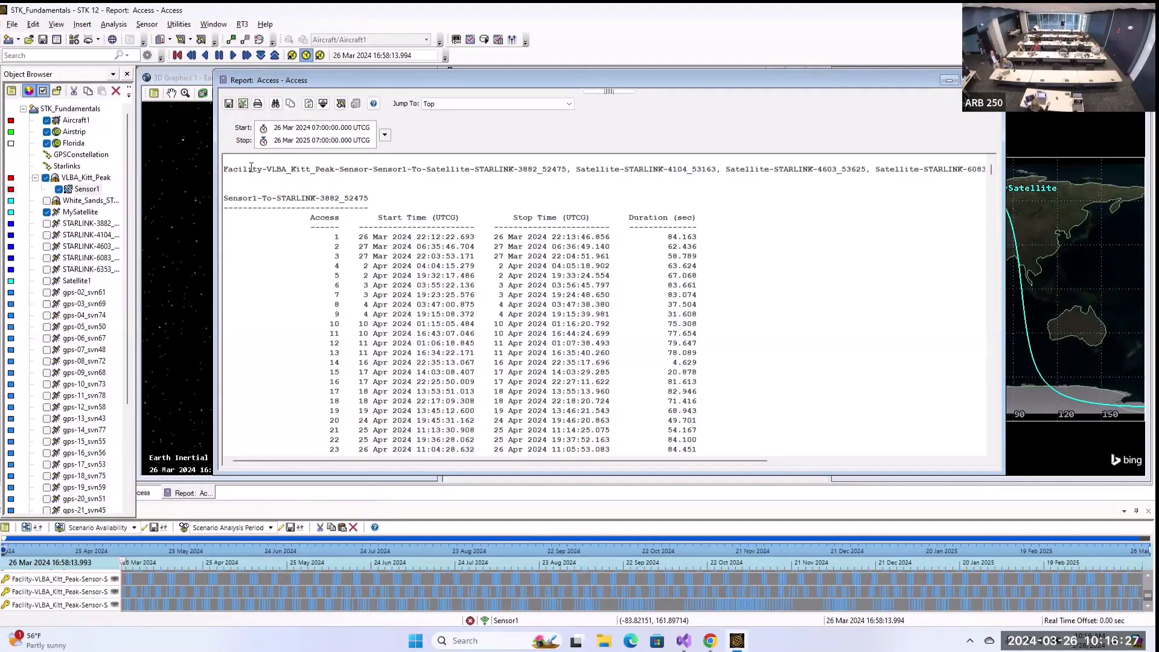
- Examine the report's access listing for STARLINK-3882_52475 through to the start of the STARLINK-4104_53163 section
left_click_drag(235, 197, 348, 227)
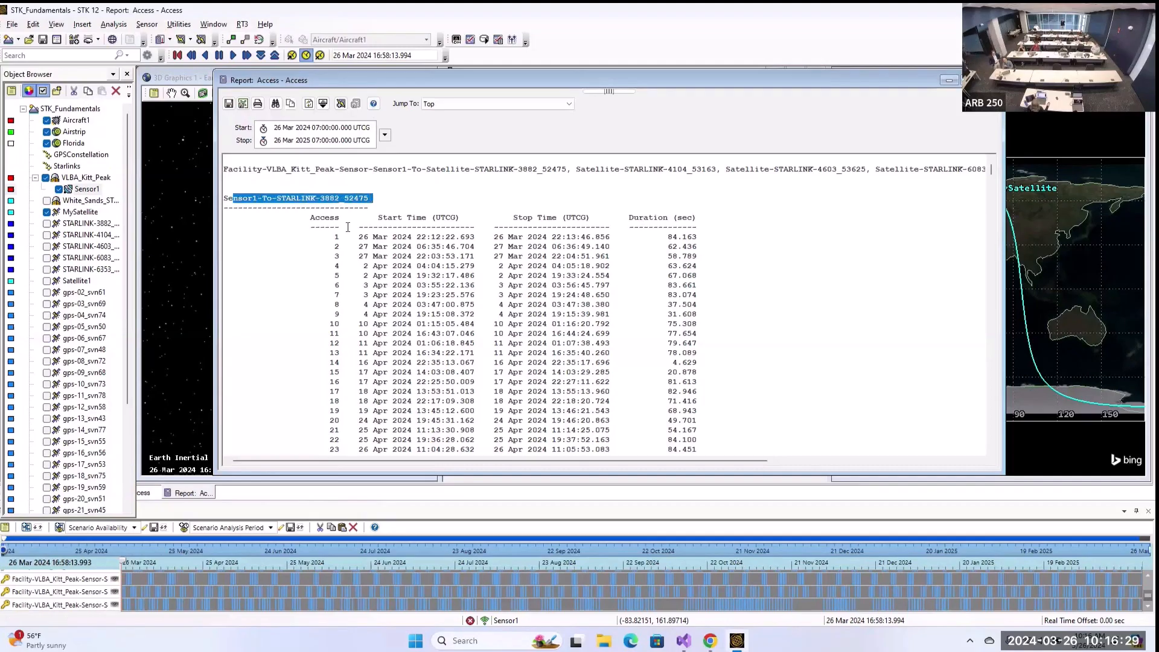
scroll(308, 267, "down", 20)
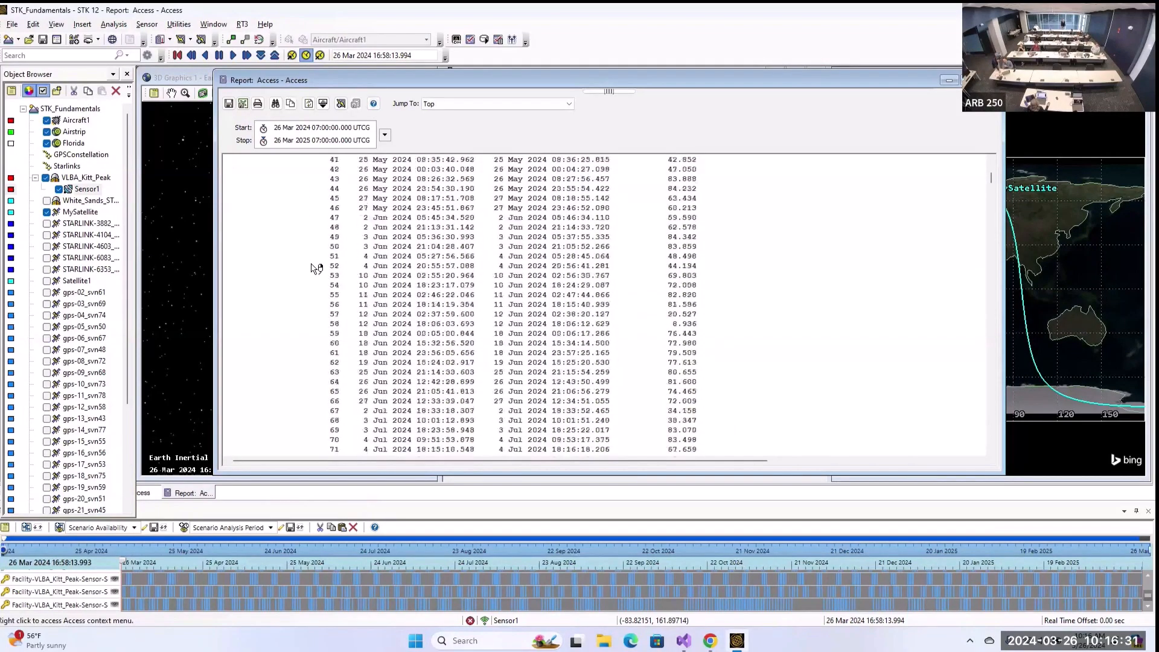
scroll(321, 261, "down", 20)
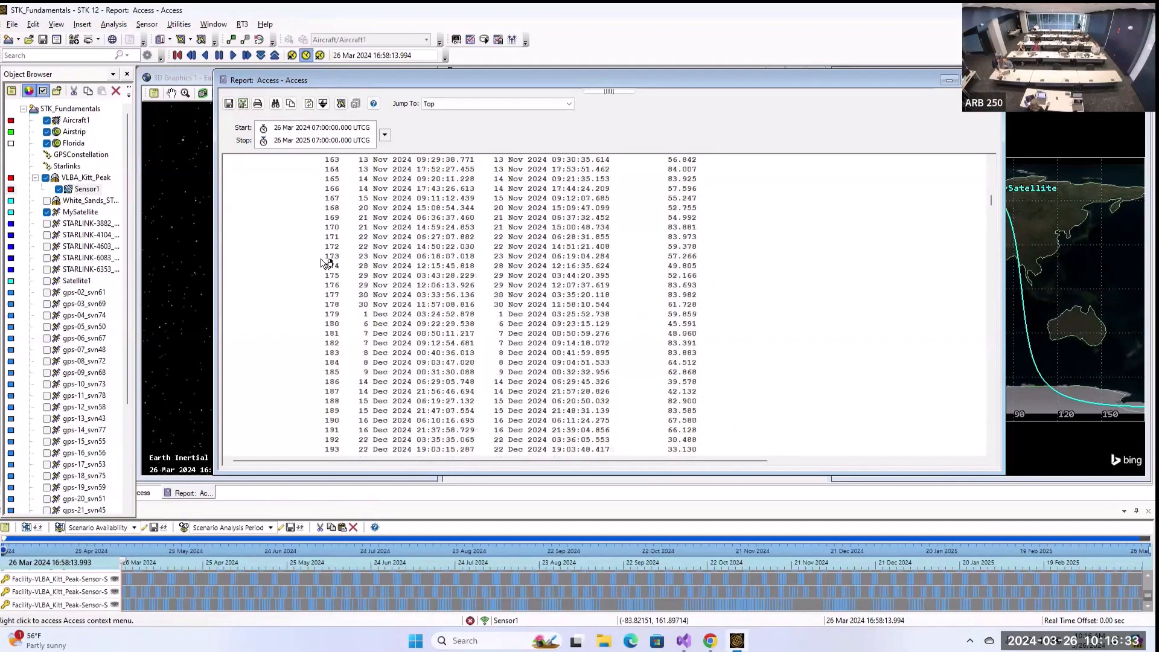
scroll(326, 263, "down", 20)
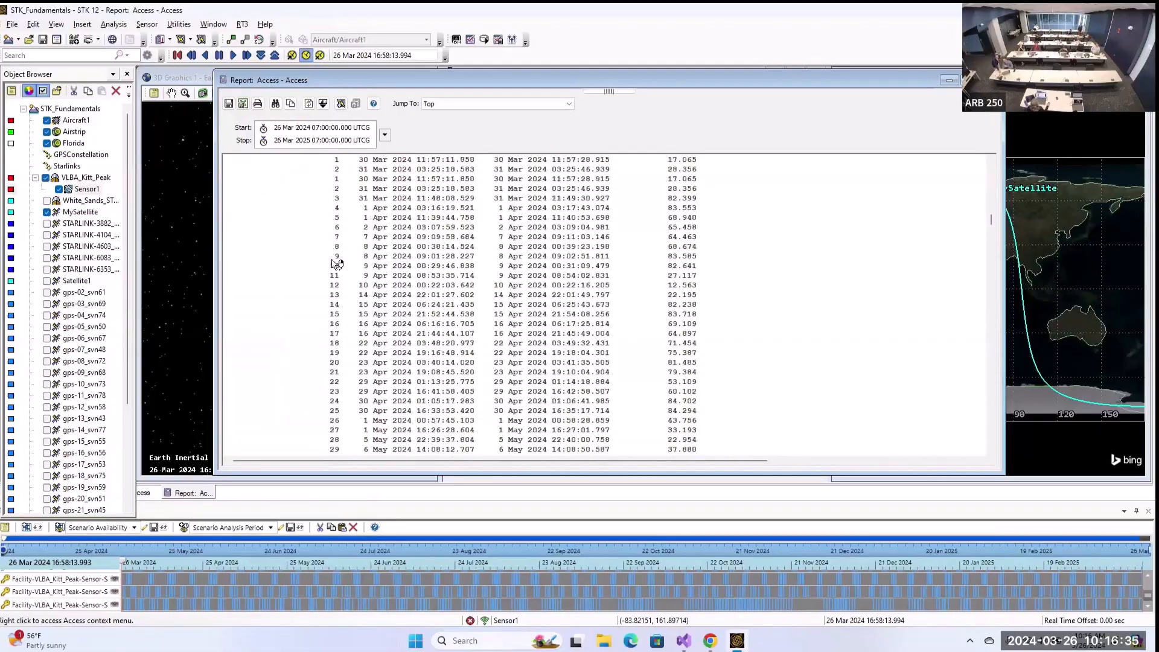
scroll(335, 260, "up", 7)
scroll(334, 261, "up", 2)
left_click_drag(229, 383, 362, 387)
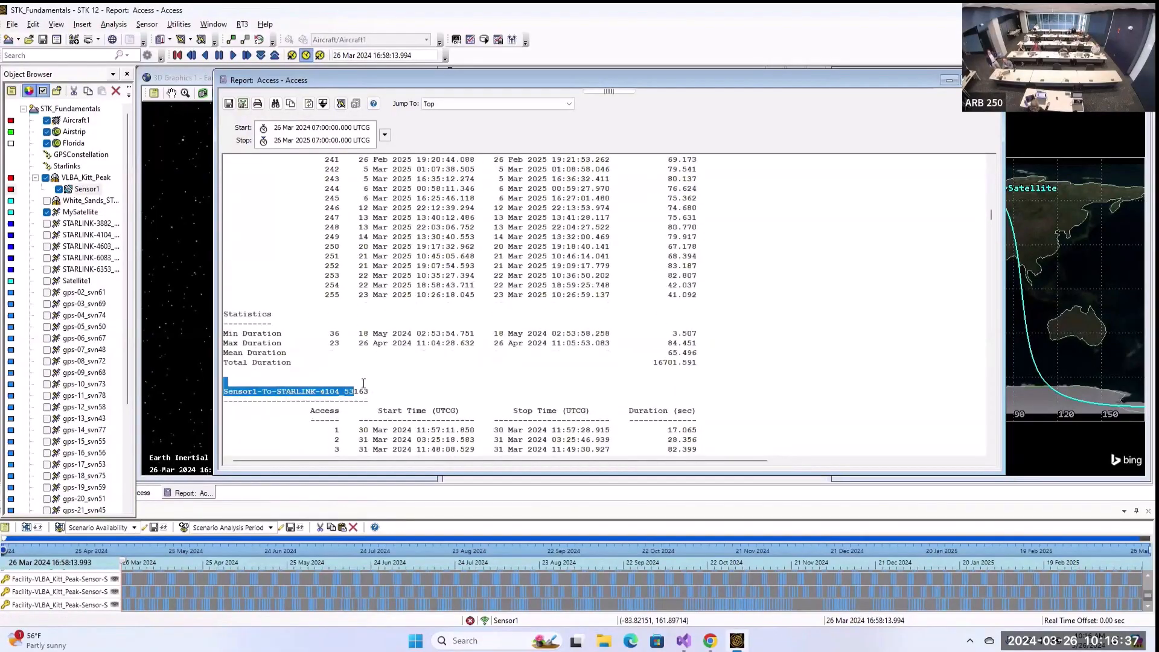
left_click(365, 383)
scroll(450, 260, "up", 2)
scroll(455, 258, "up", 20)
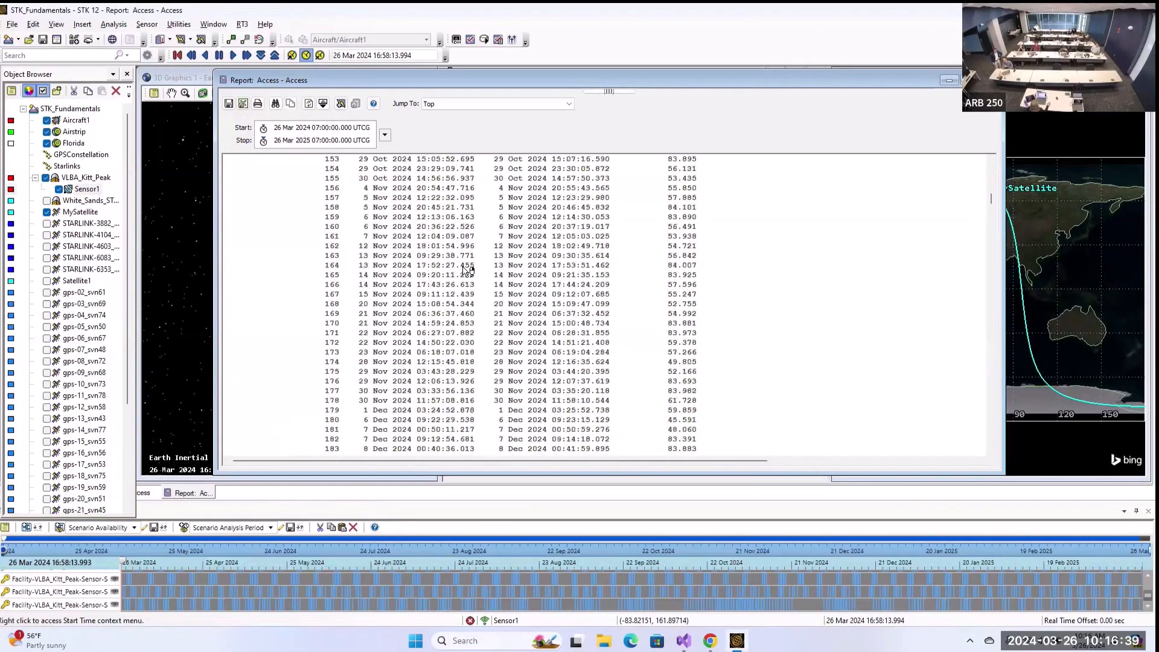
scroll(468, 270, "up", 20)
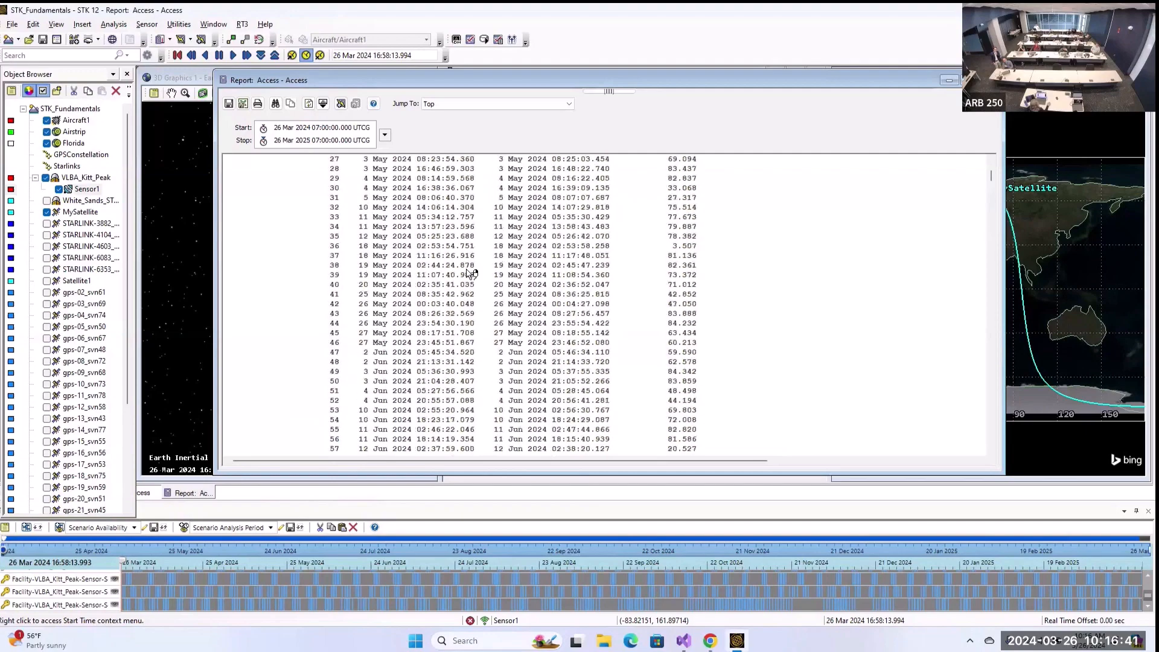
scroll(468, 270, "up", 3)
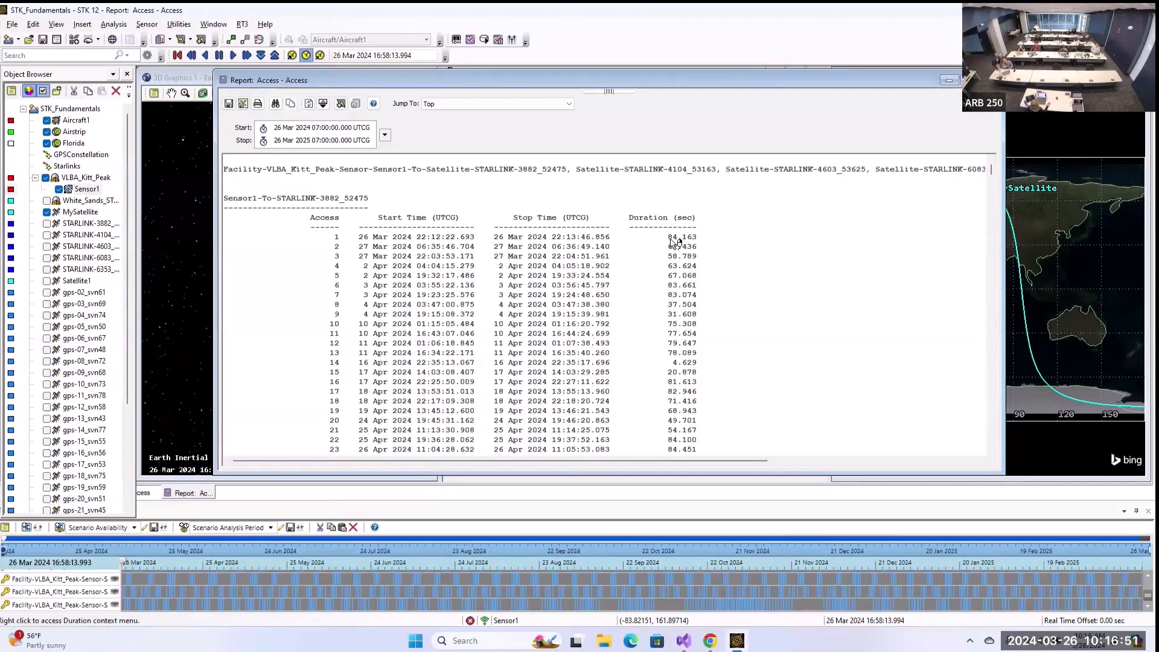
- Check the access durations and the minimum, maximum, mean and total statistics for STARLINK-3882_52475, and close the report
scroll(642, 260, "down", 5)
scroll(626, 268, "down", 20)
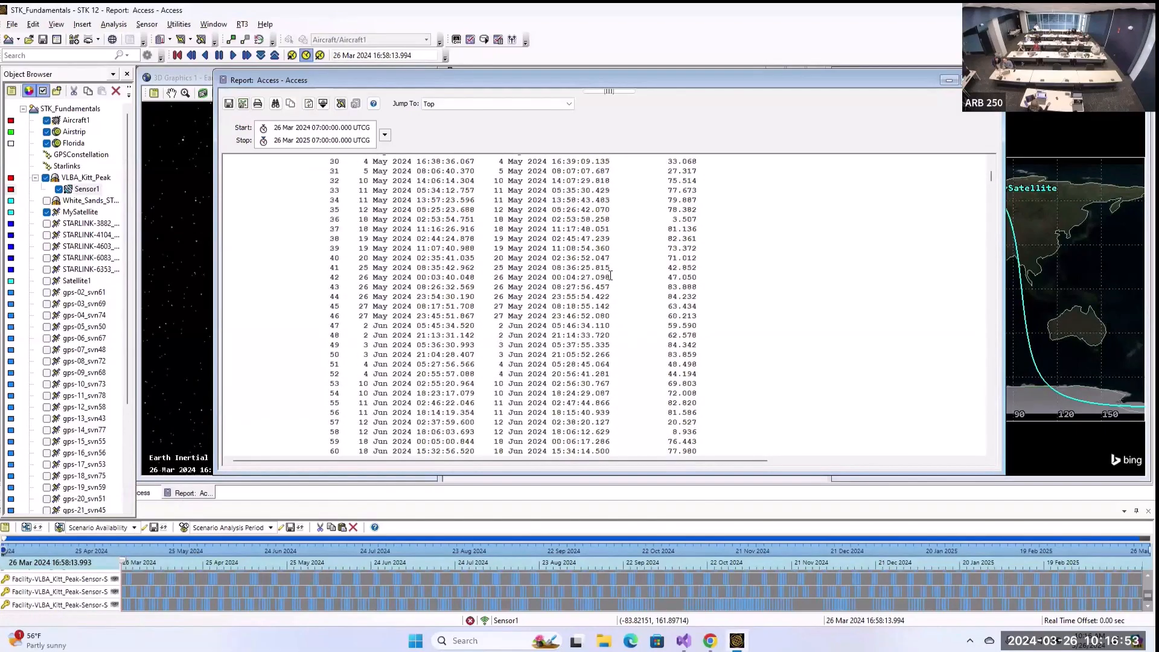
scroll(606, 281, "down", 20)
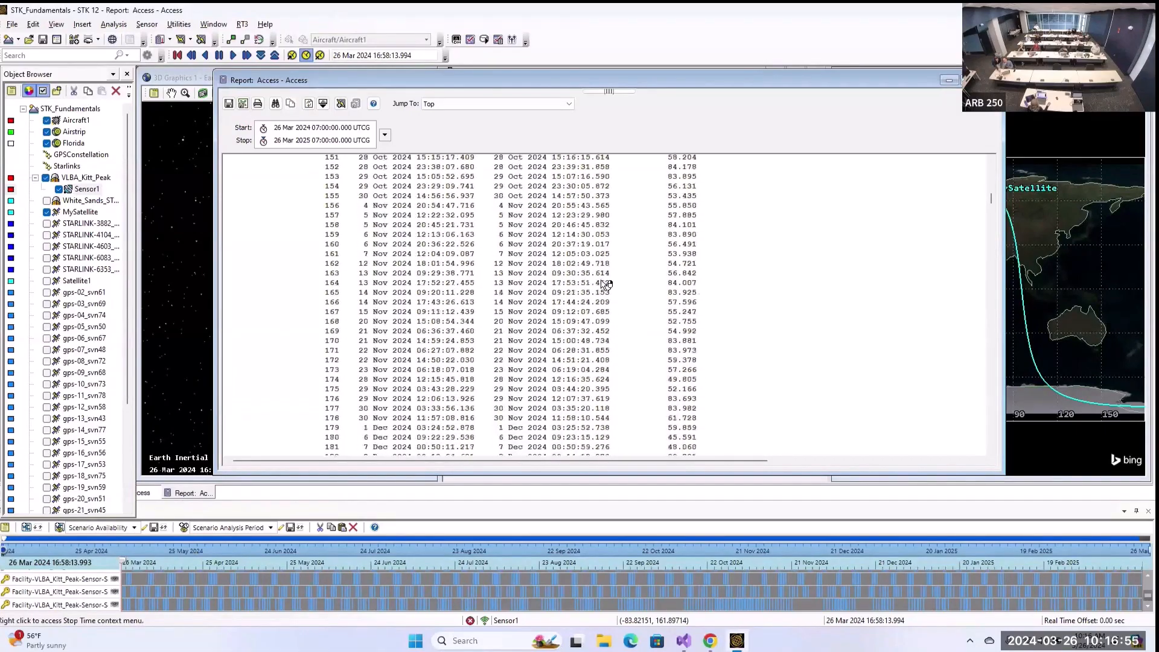
scroll(616, 285, "down", 6)
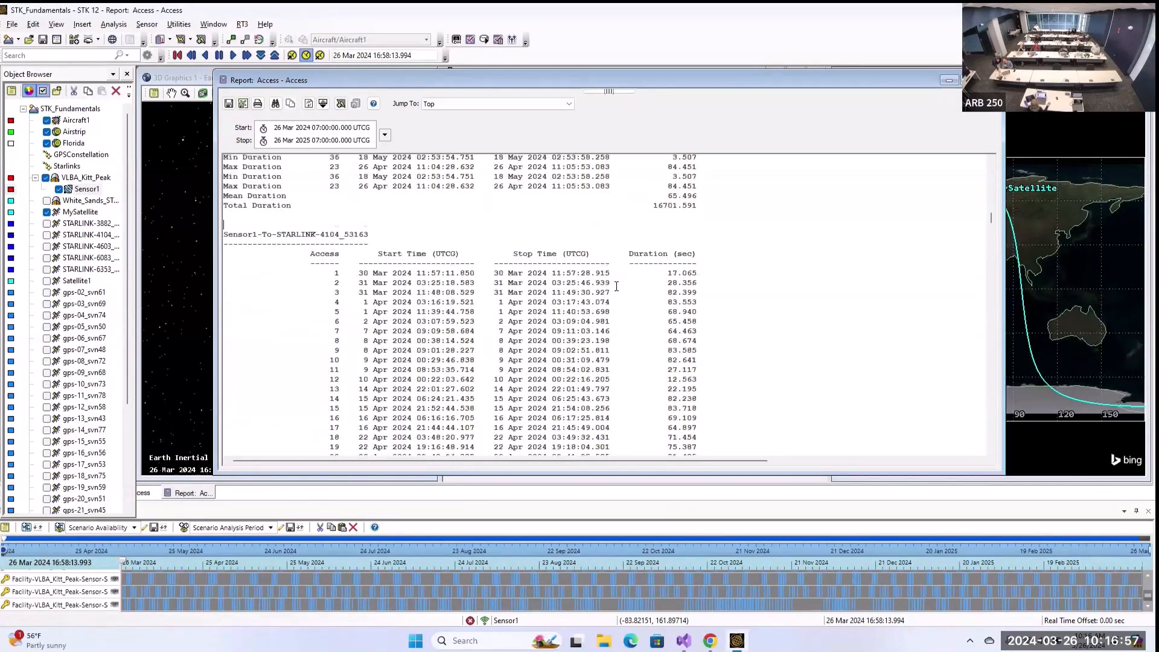
scroll(604, 278, "up", 2)
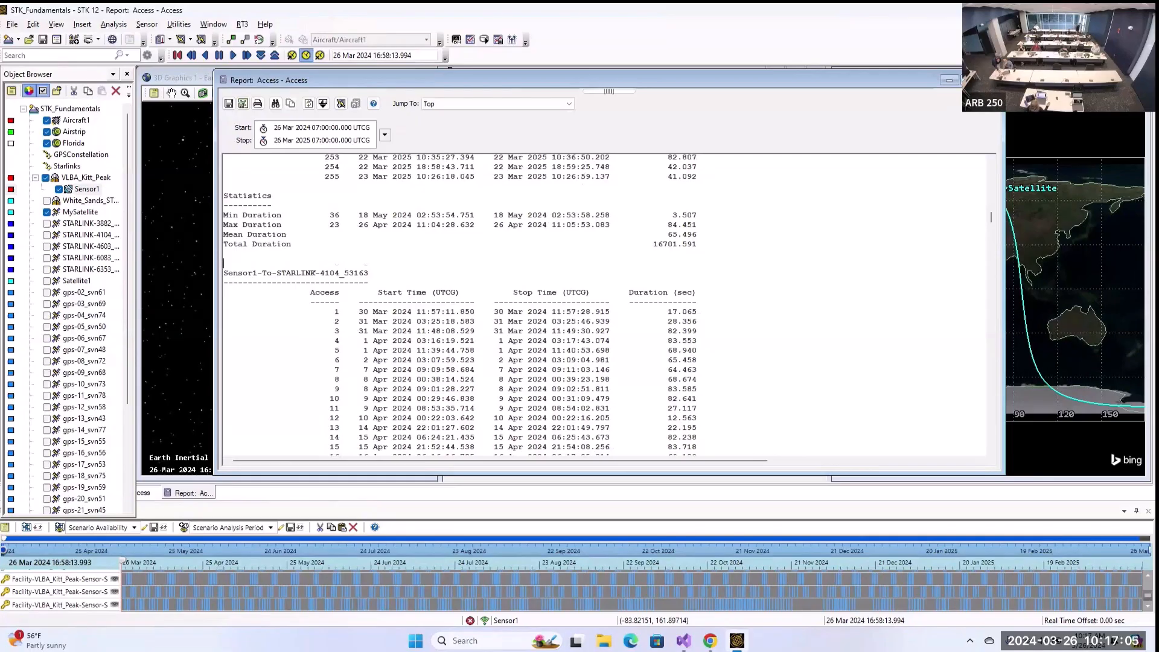
left_click(990, 79)
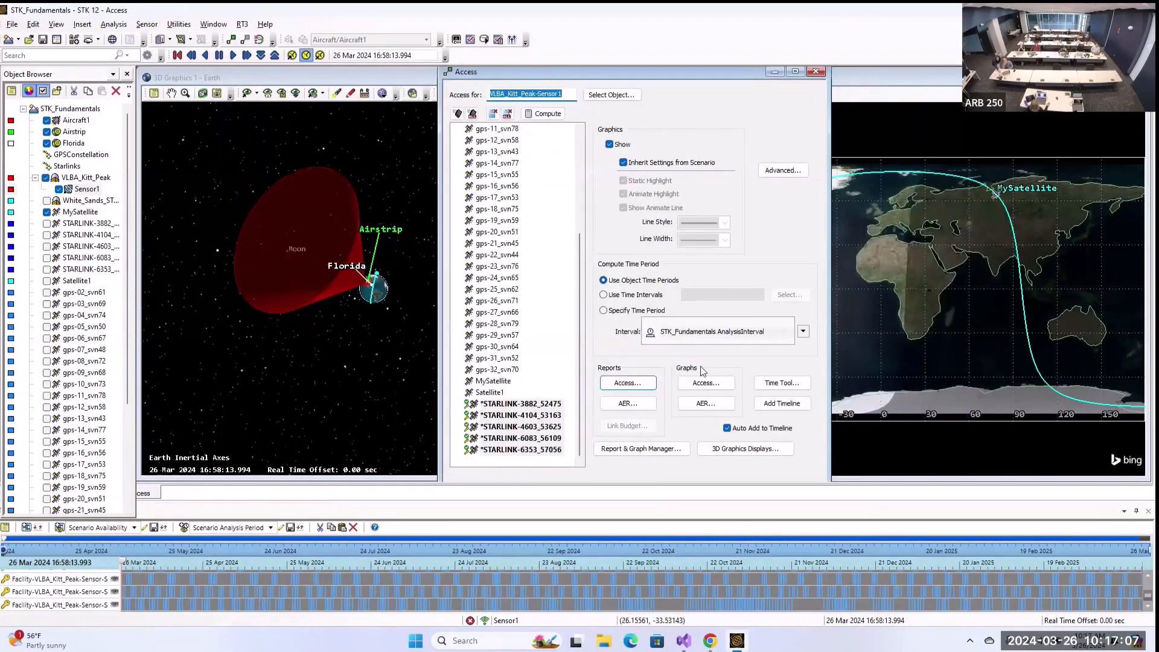
- Generate the Access graph for the sensor and the five STARLINK satellites, and reposition it so the row labels are readable
left_click(704, 387)
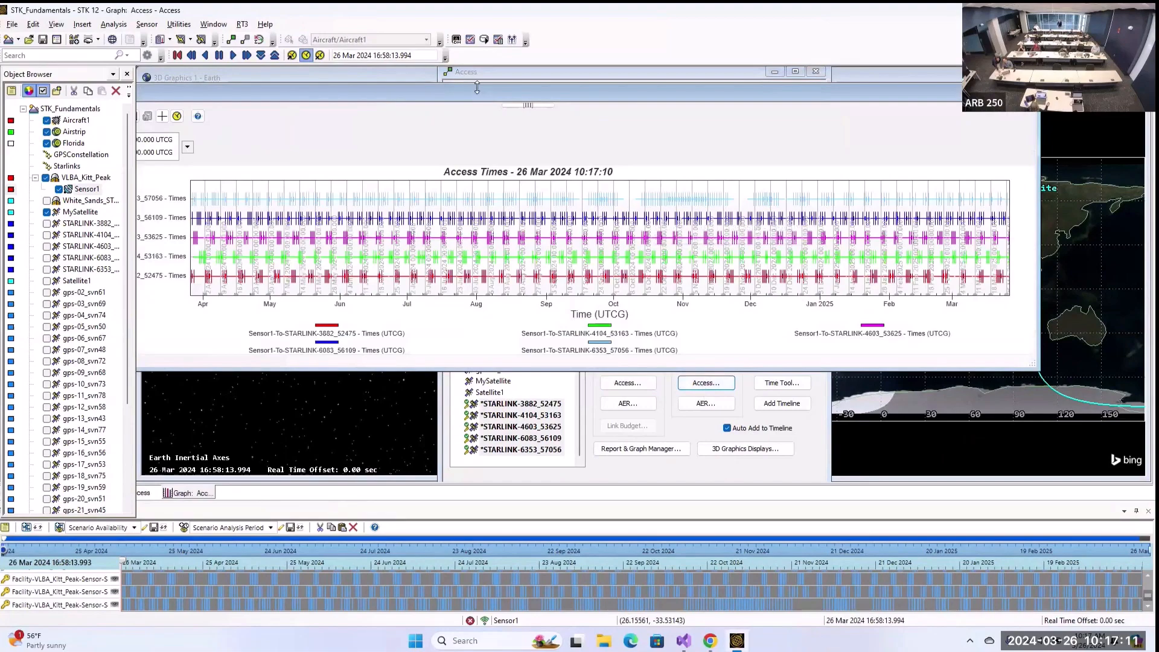
left_click_drag(473, 92, 567, 87)
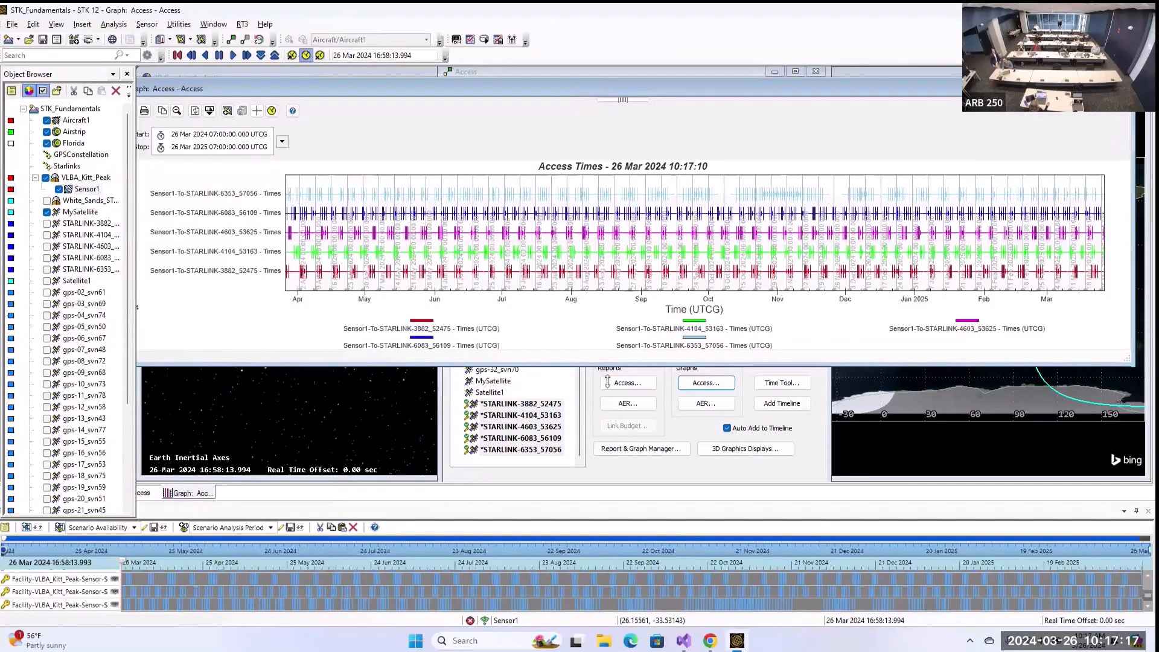
- Enlarge the Access graph vertically to compare the five satellites' access times, and close the graph
left_click_drag(603, 364, 604, 441)
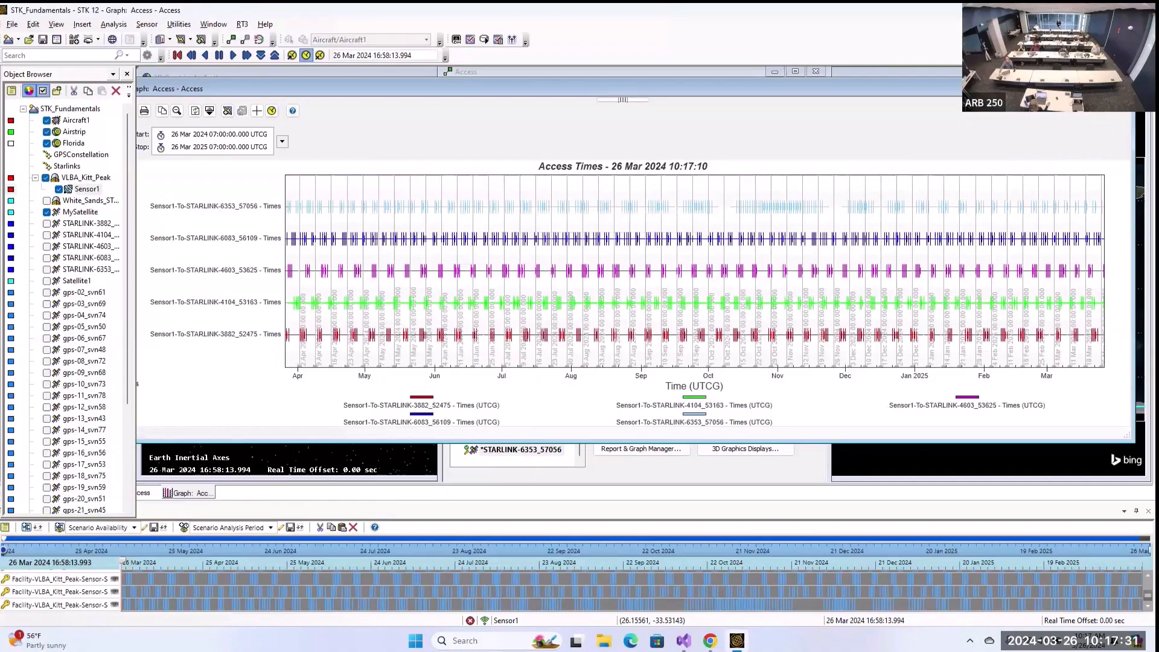
left_click(1120, 89)
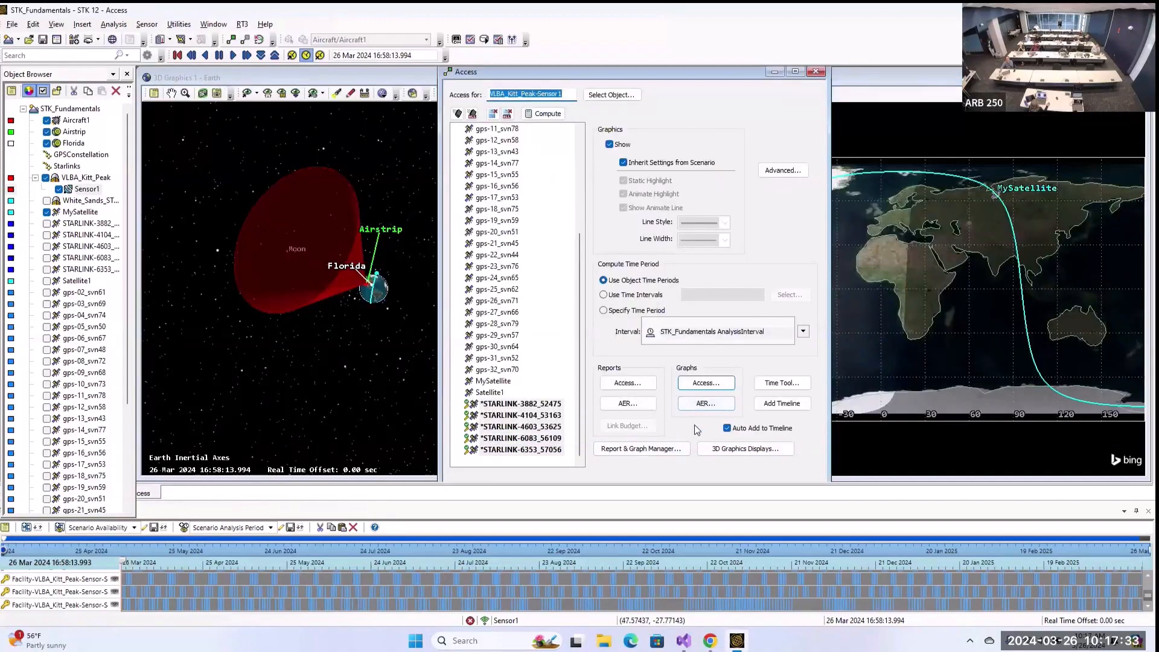
- Open the Report & Graph Manager for the computed accesses and create a new report style named MyReport
left_click(656, 457)
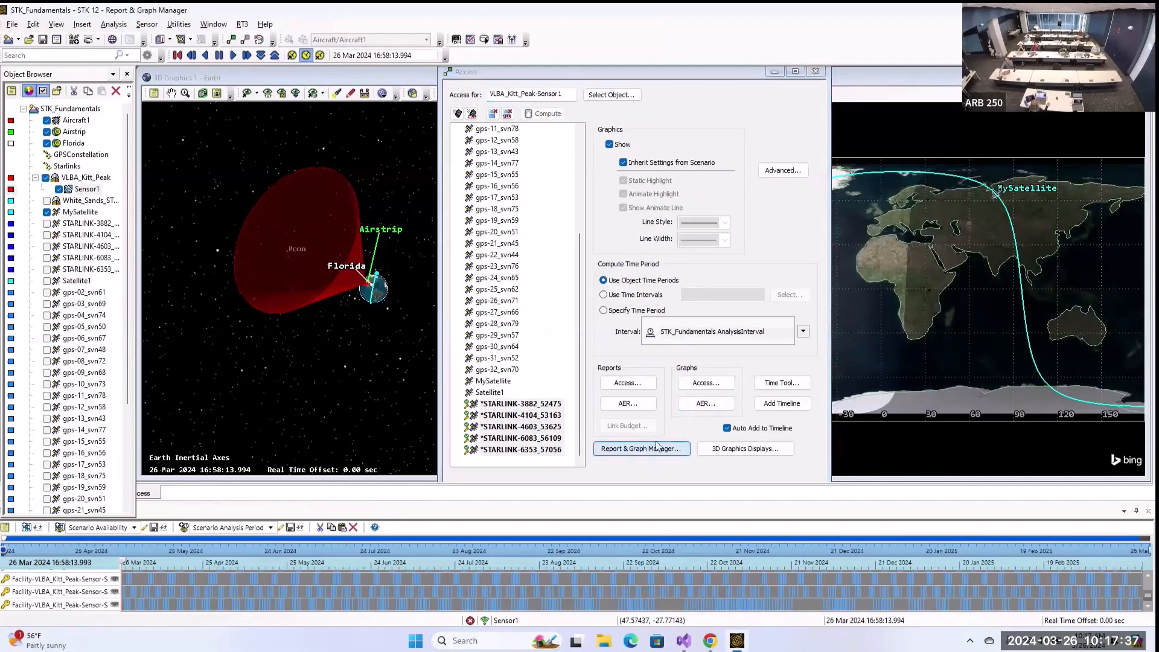
left_click_drag(352, 105, 641, 67)
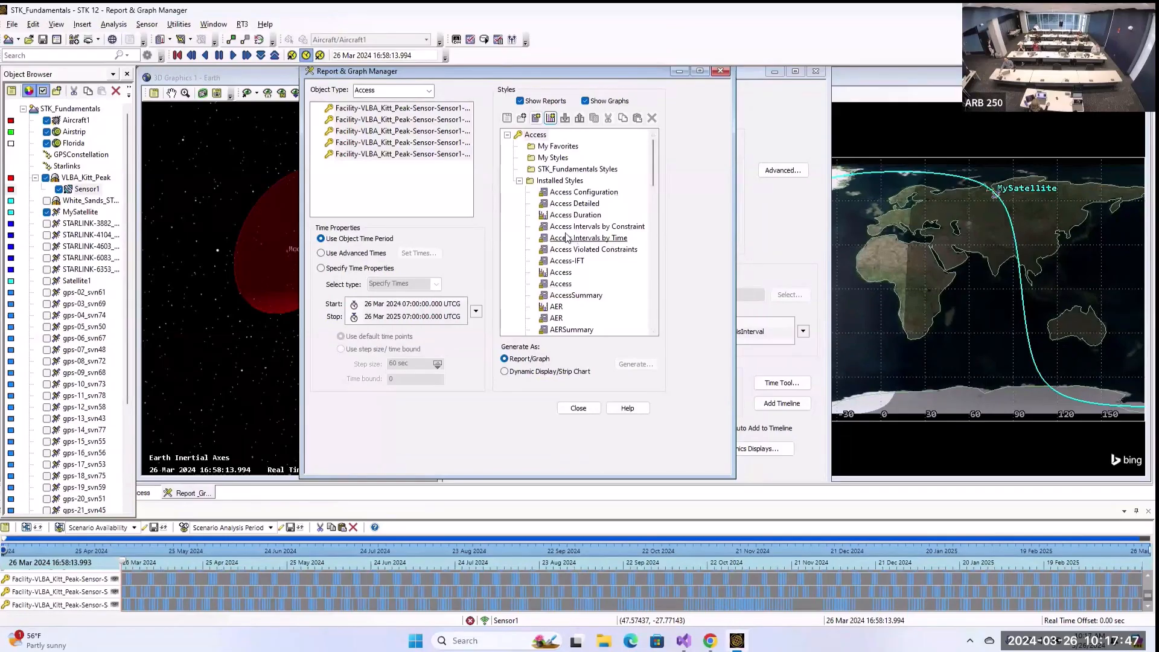
left_click(536, 118)
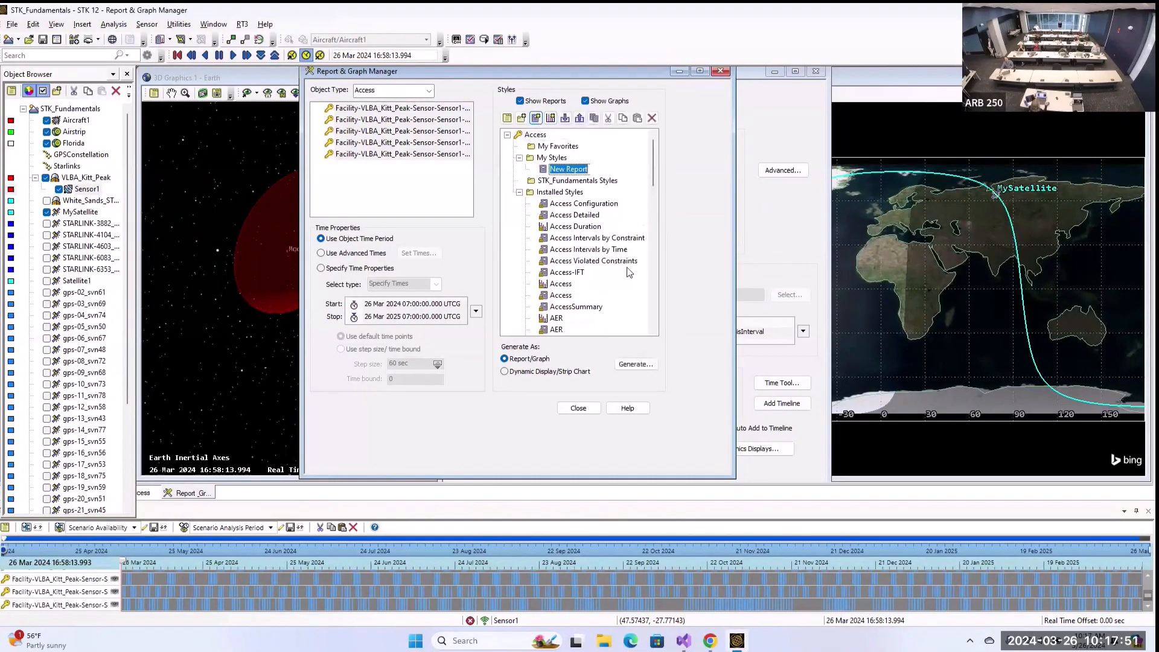
type("My")
double_click(572, 171)
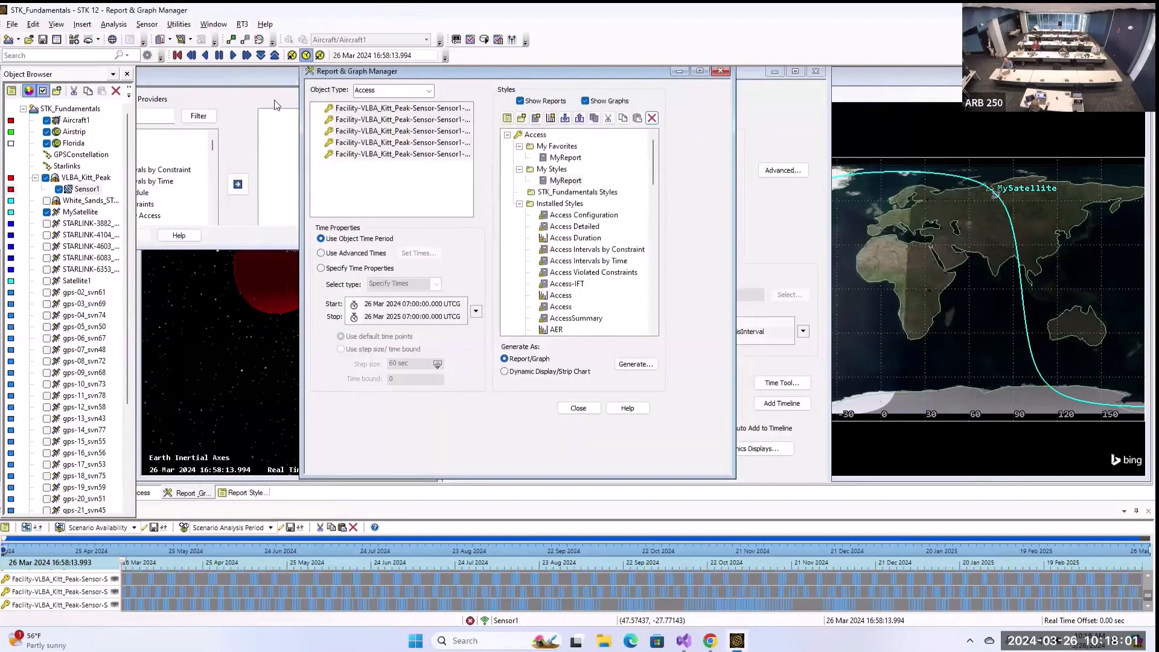
- Examine the data providers available for the MyReport style in an enlarged window, and close it without adding any contents
left_click_drag(251, 78, 424, 109)
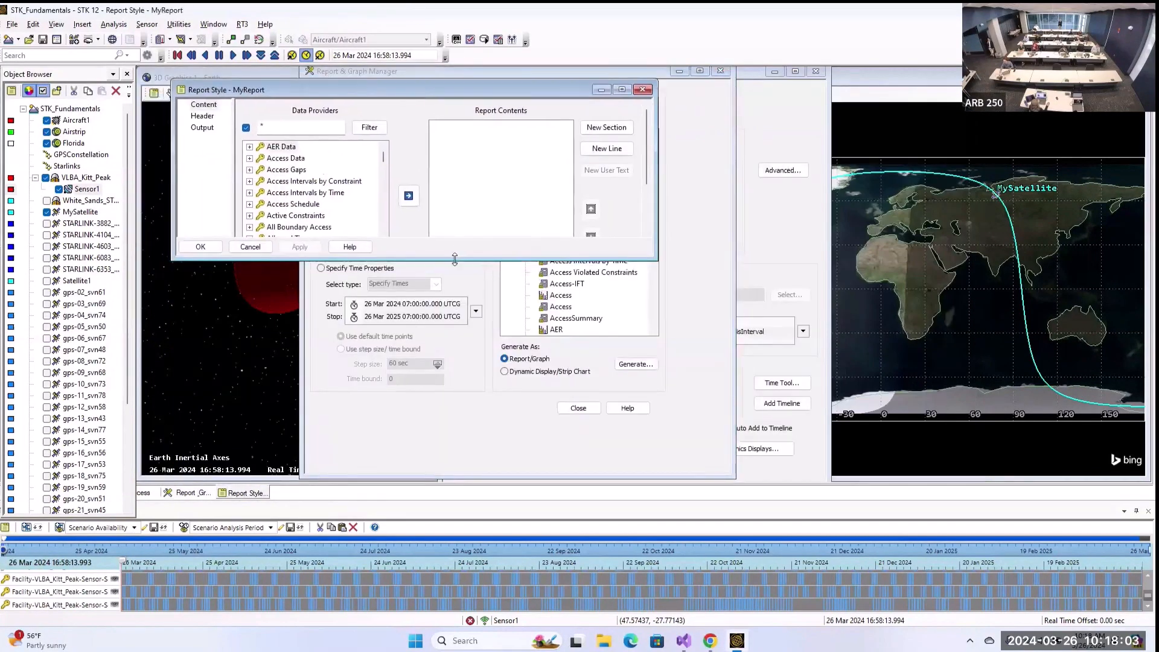
left_click_drag(455, 259, 462, 445)
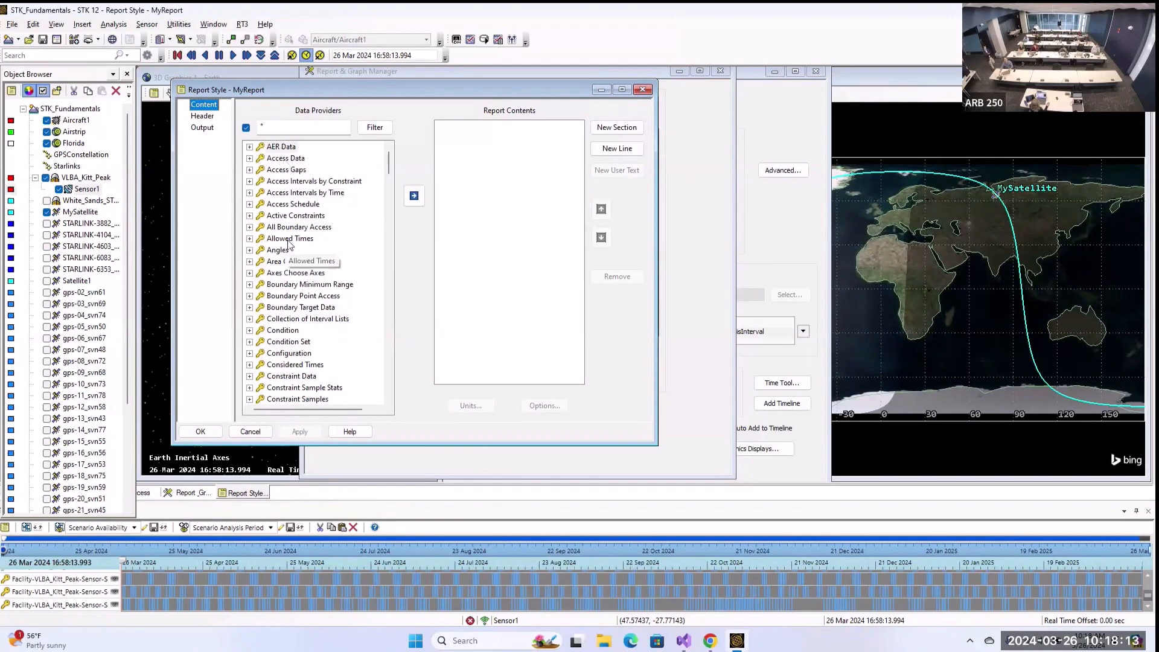
scroll(294, 243, "down", 3)
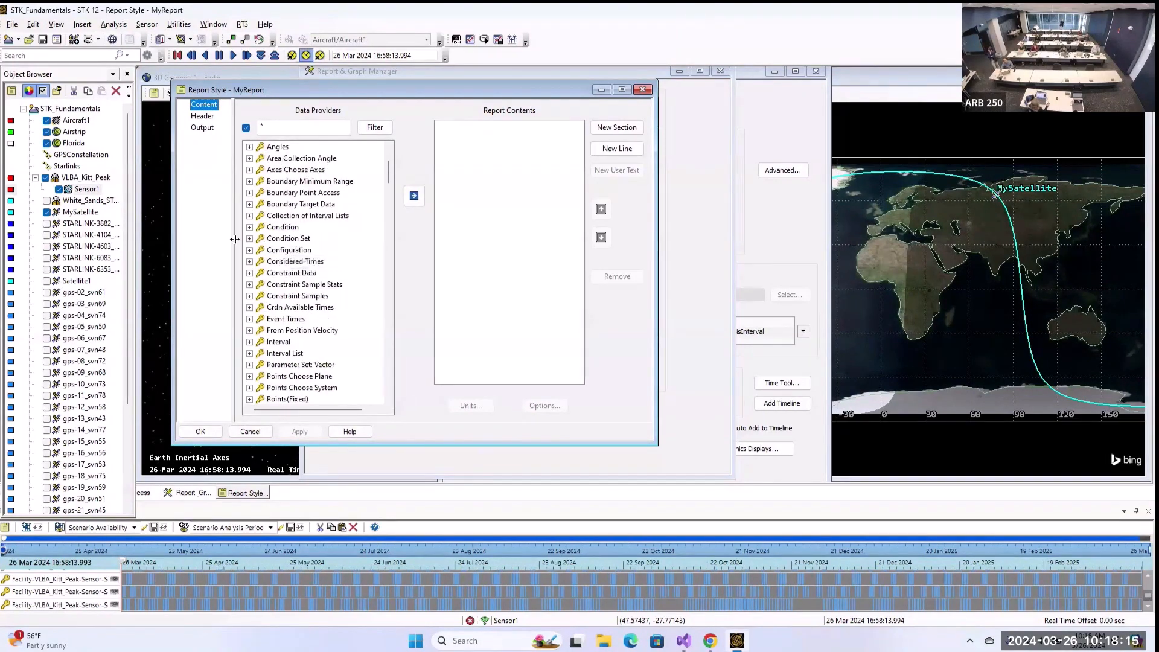
scroll(297, 211, "down", 2)
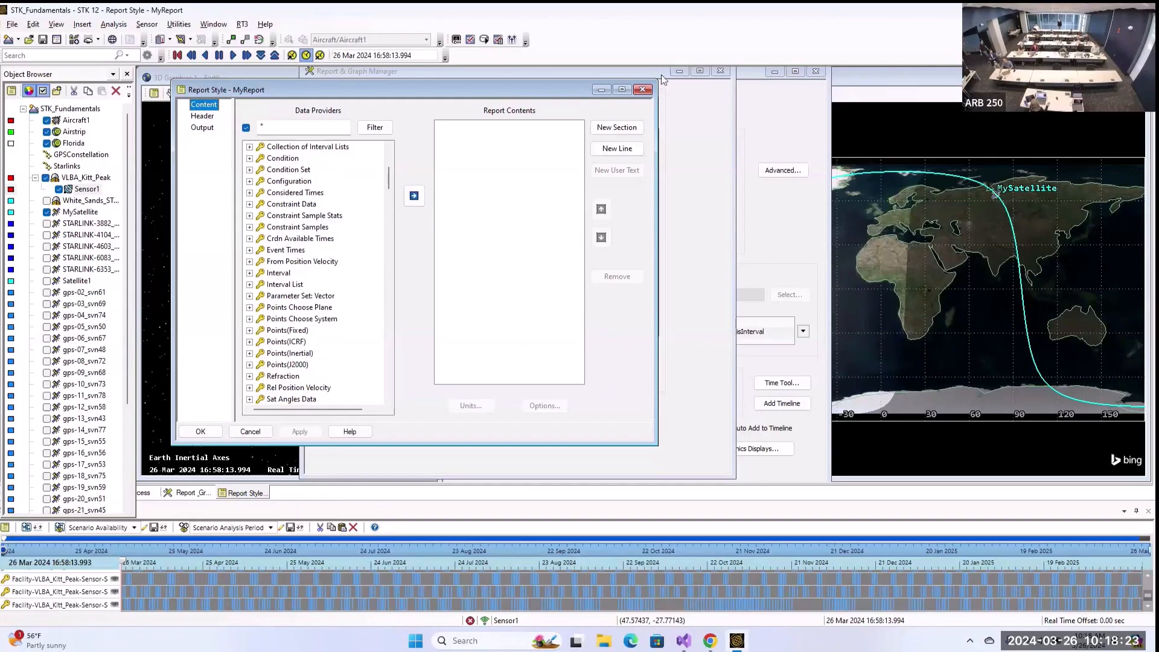
left_click(637, 89)
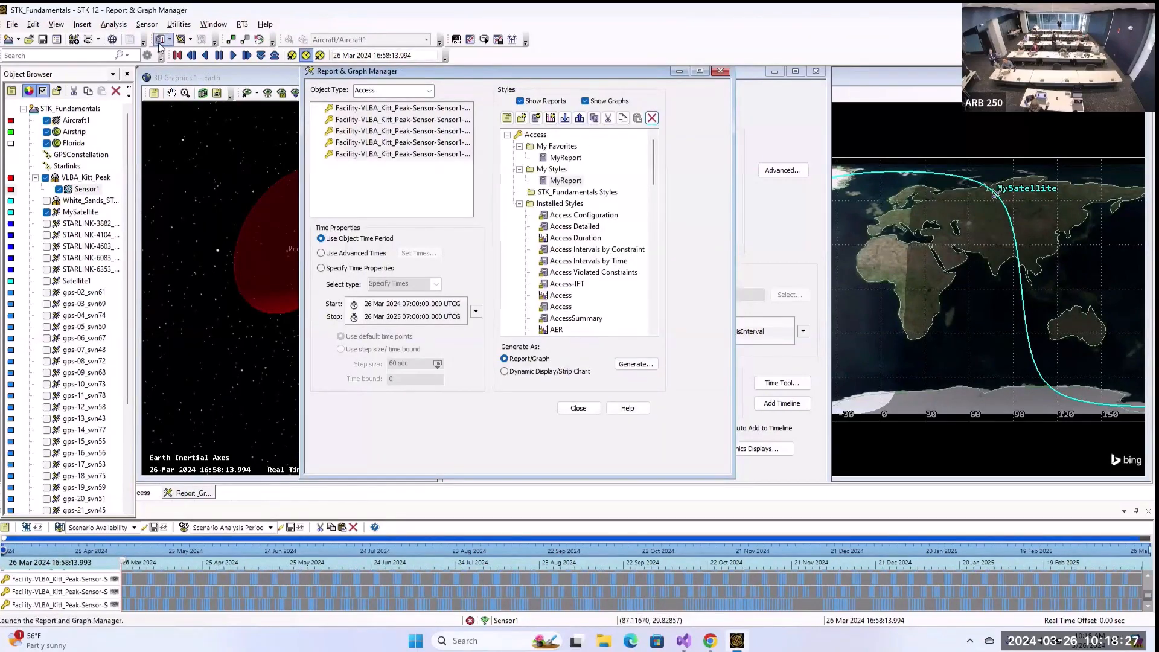
- Switch the Report & Graph Manager's object type from Access to Satellite and select STARLINK-3882_52475
left_click(401, 143)
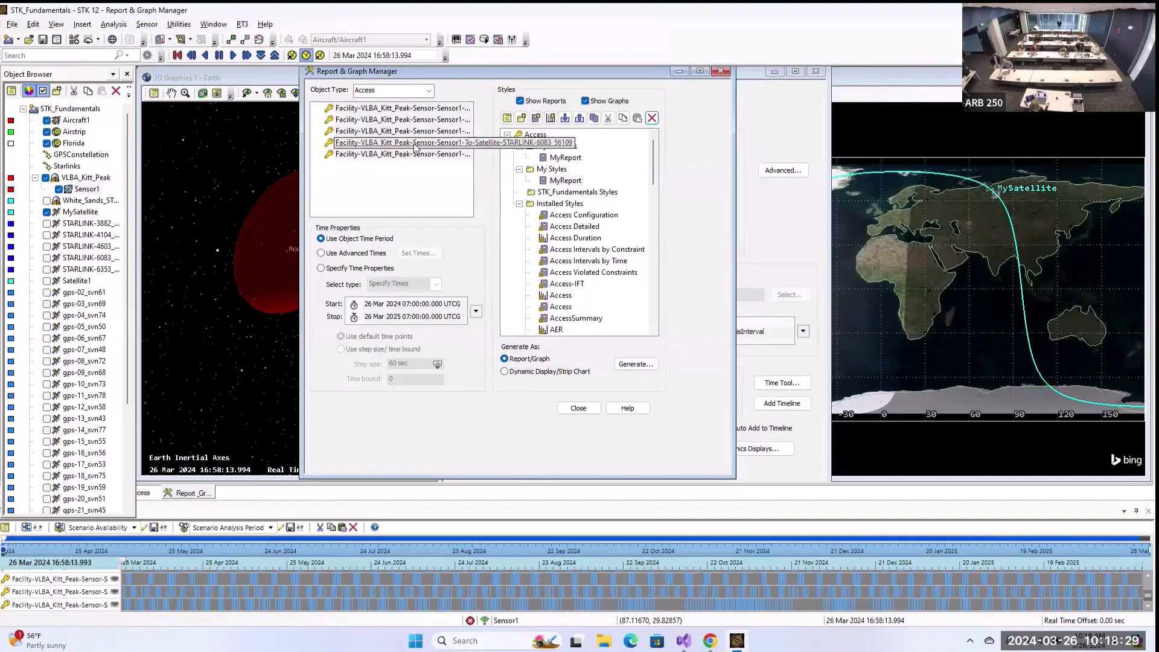
left_click(428, 91)
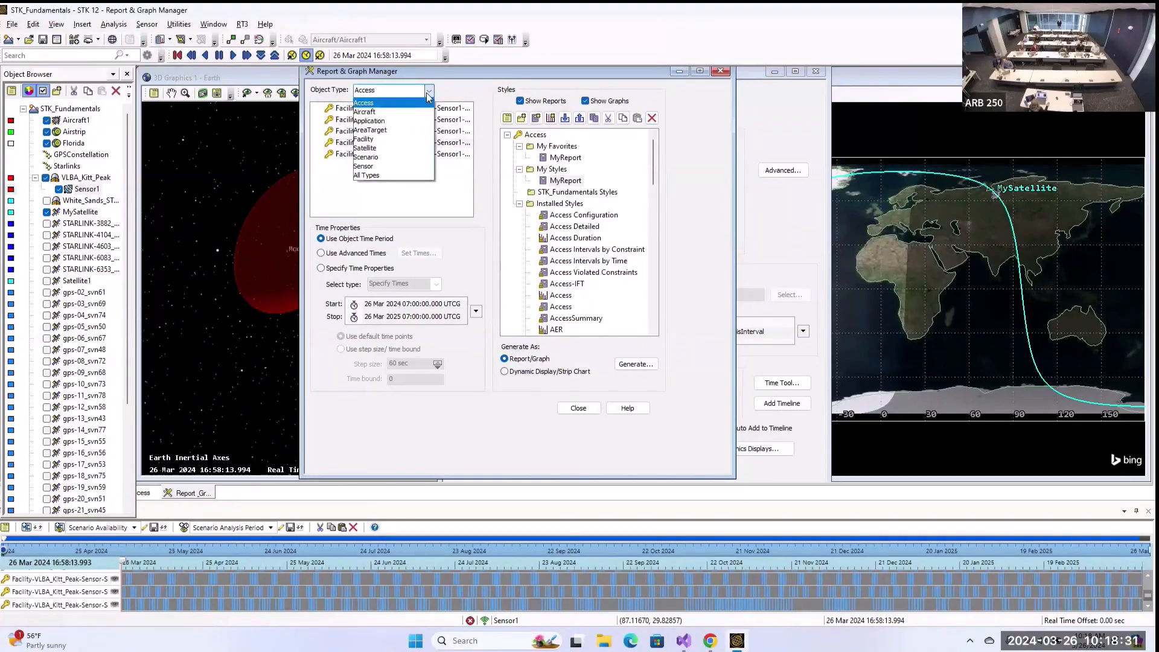
left_click(393, 150)
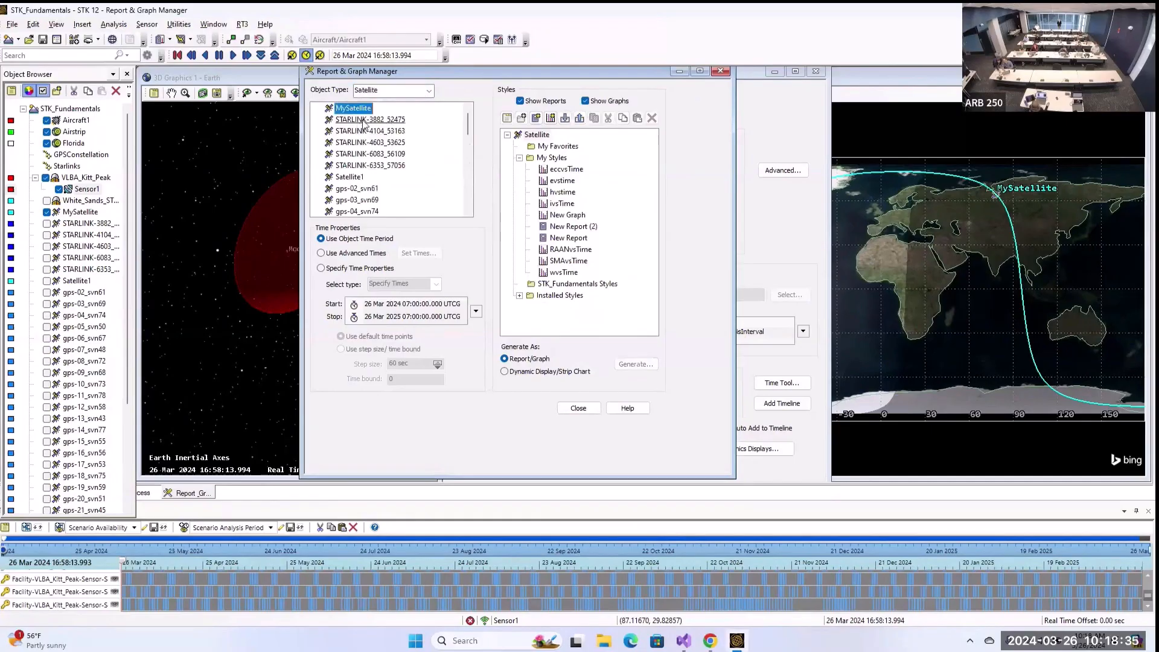
left_click(364, 121)
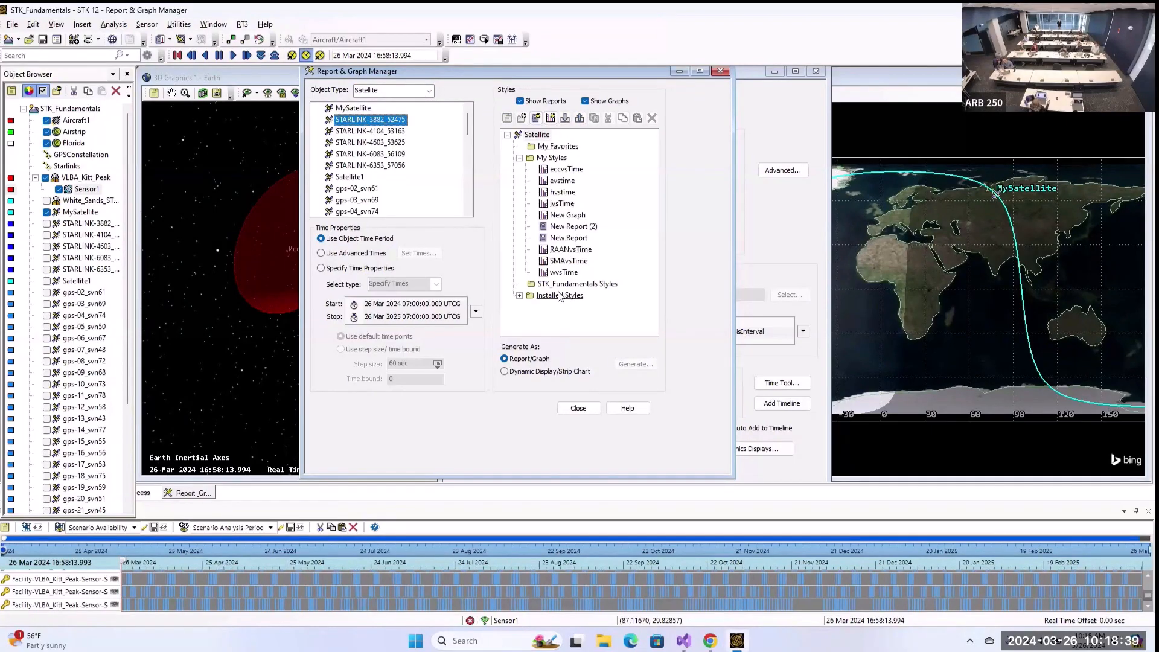
- Generate the installed Lunar Vector J2000 report for the selected satellite, agreeing to produce the large amount of data
left_click(519, 296)
scroll(580, 260, "down", 6)
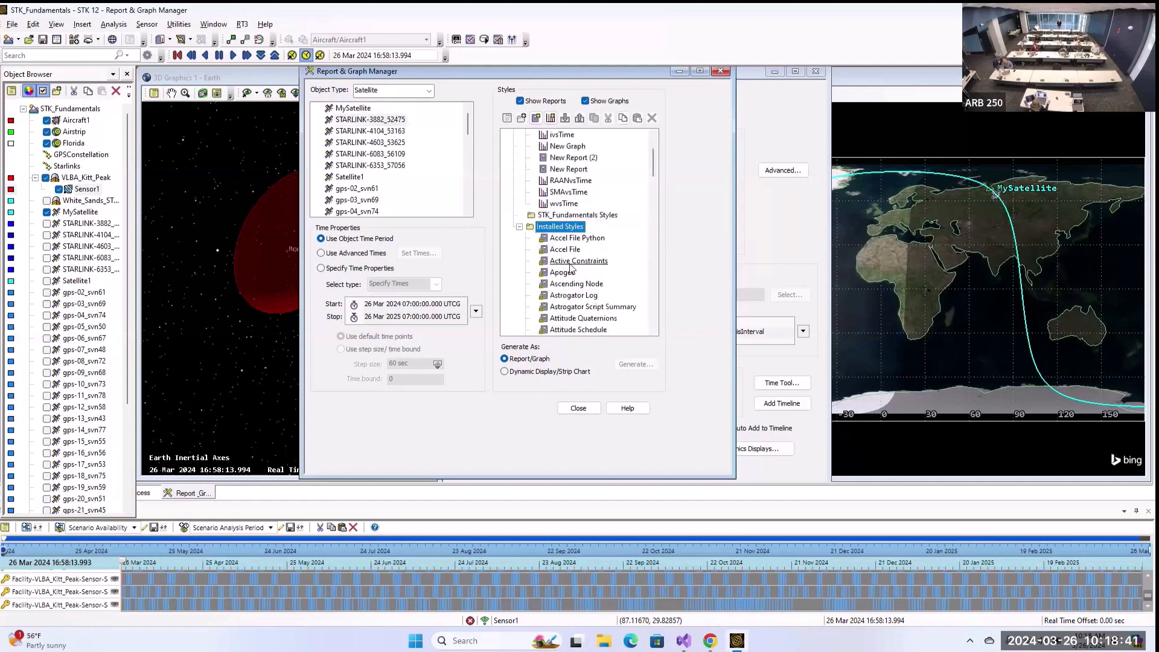
scroll(589, 256, "down", 4)
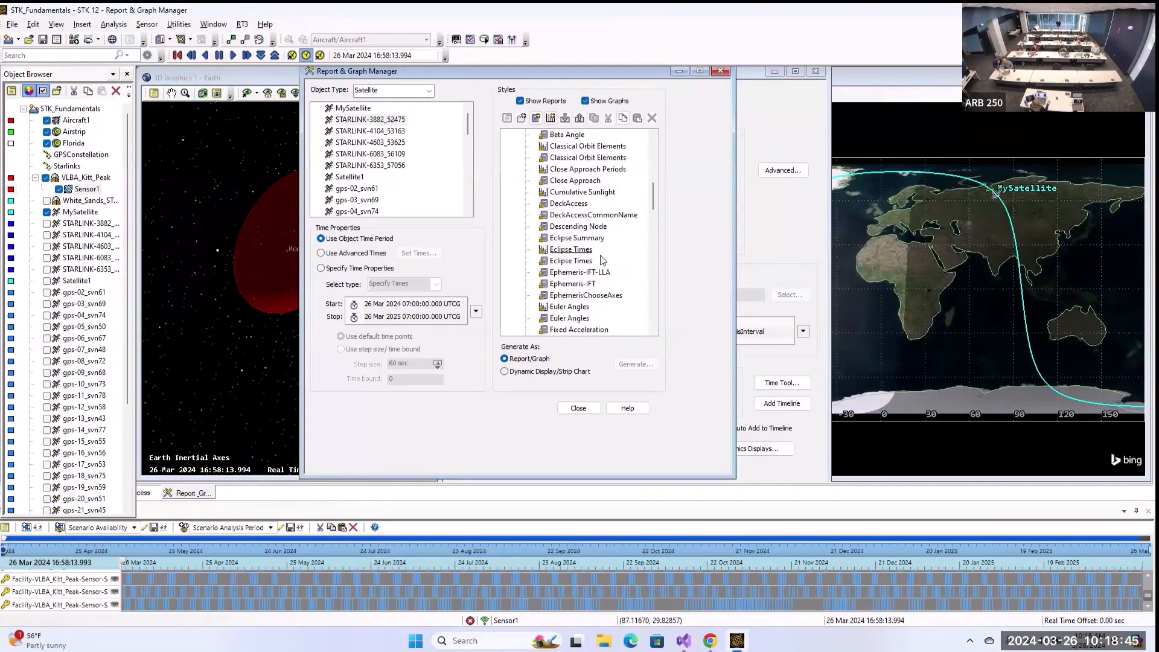
scroll(599, 256, "down", 2)
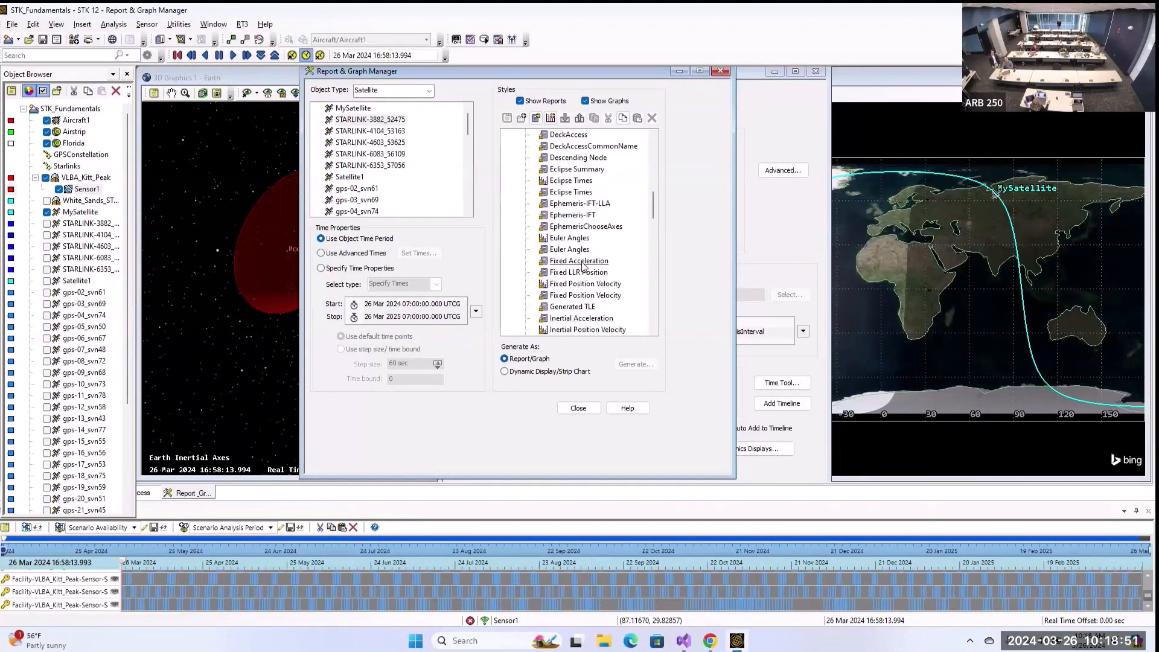
scroll(584, 267, "down", 8)
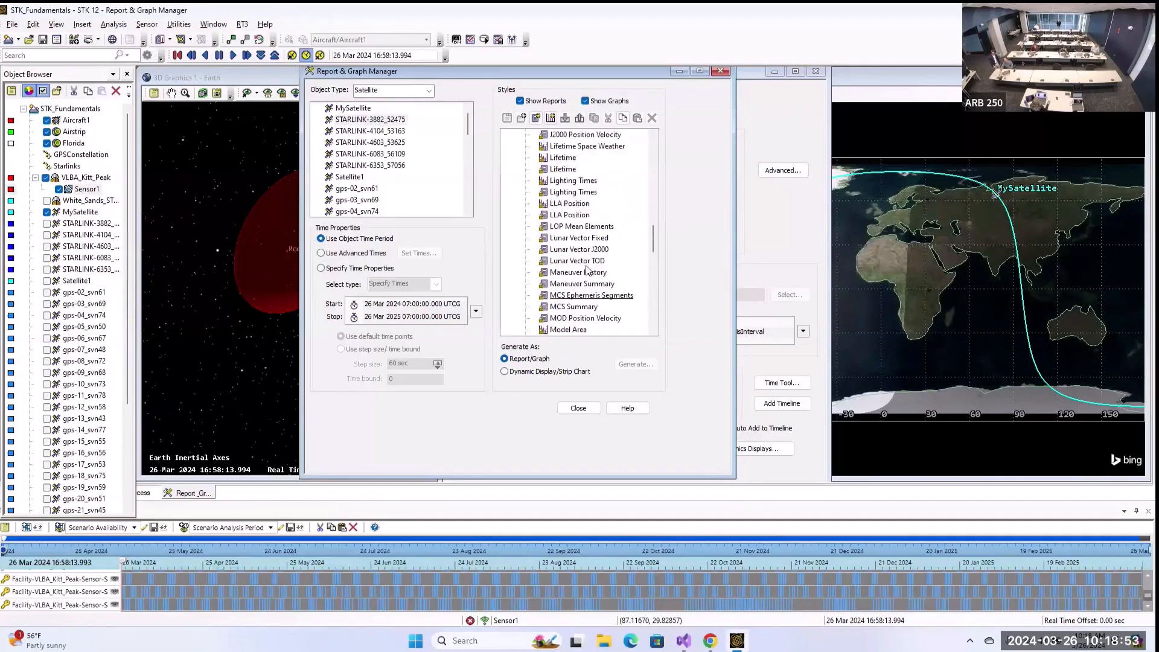
double_click(575, 249)
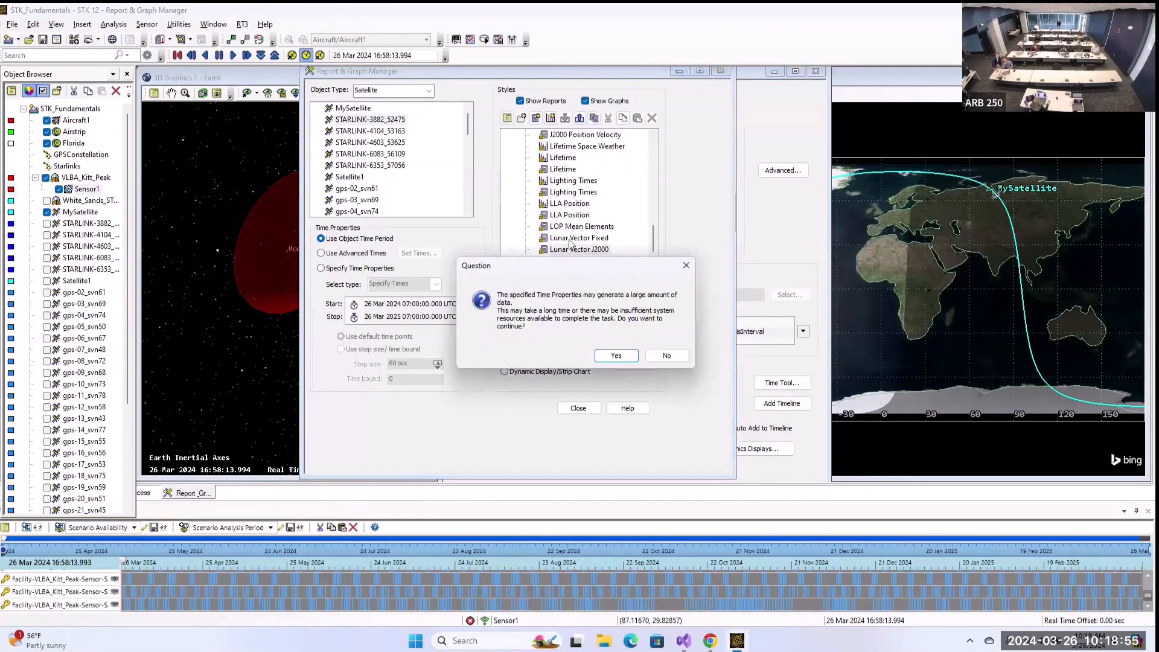
left_click(616, 355)
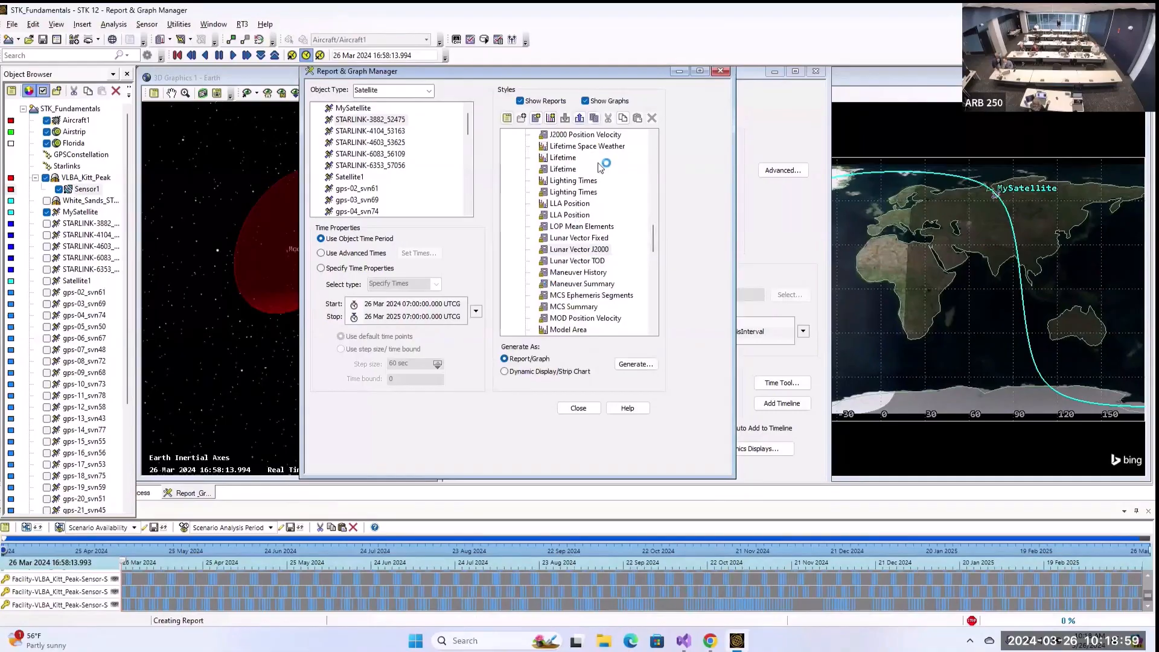
left_click_drag(524, 147, 776, 67)
- Examine the time, x, y and z rows of the Lunar Vector J2000 report, and close the report
left_click_drag(487, 218, 556, 224)
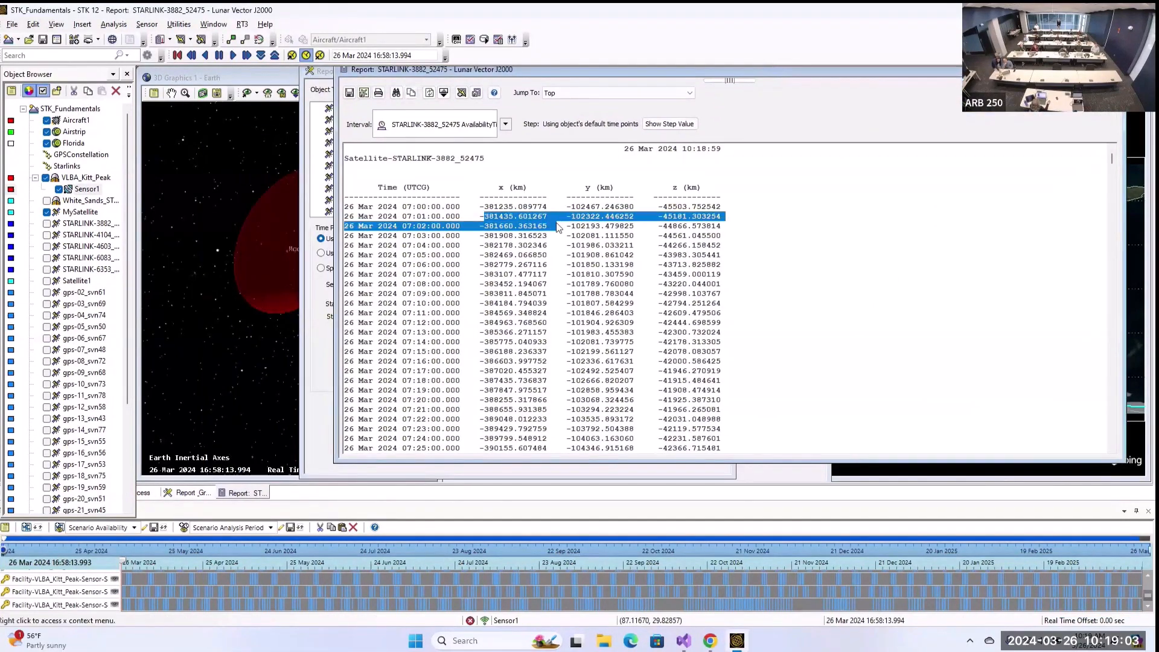
left_click(600, 243)
scroll(572, 234, "down", 9)
scroll(622, 240, "down", 20)
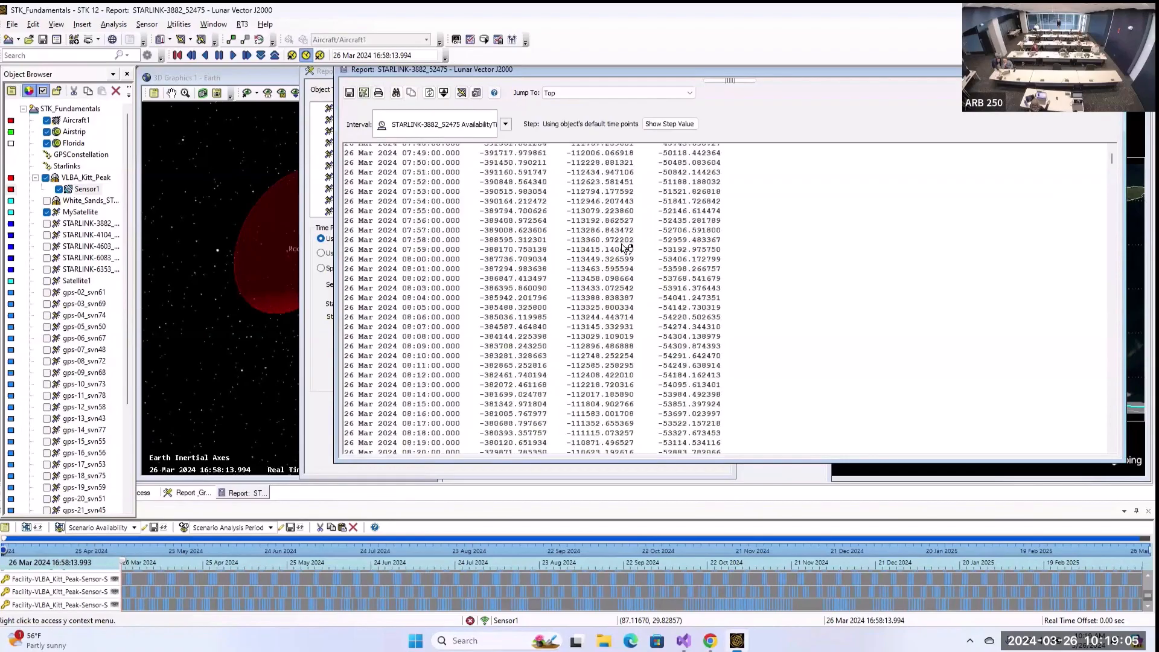
scroll(681, 236, "down", 20)
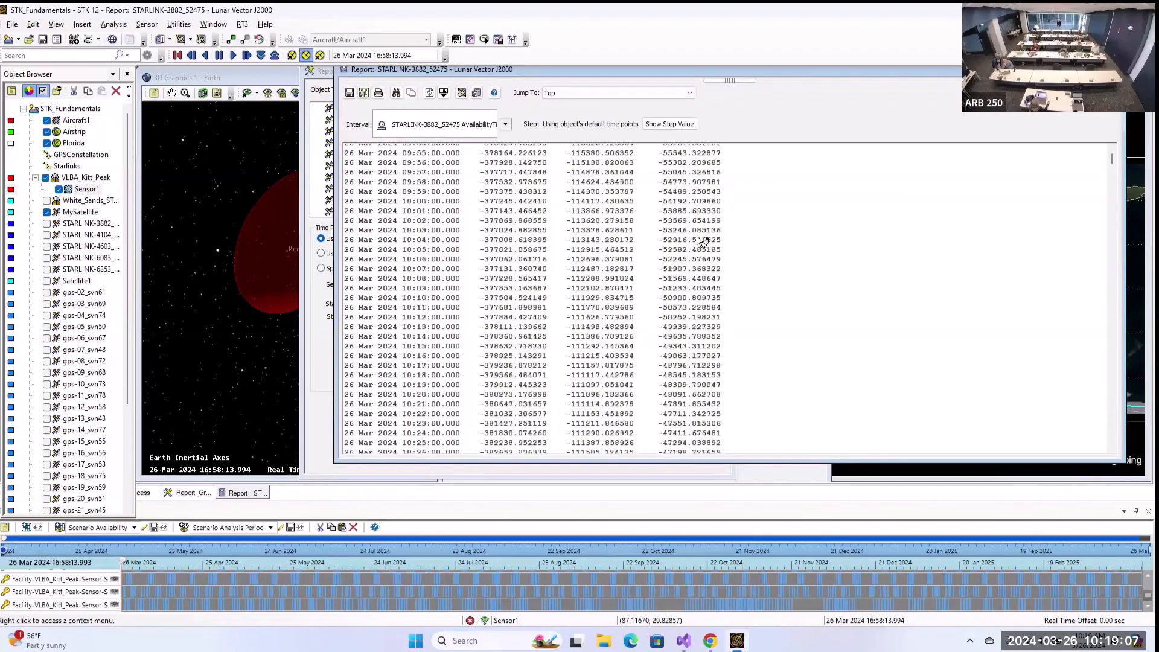
left_click_drag(636, 70, 622, 104)
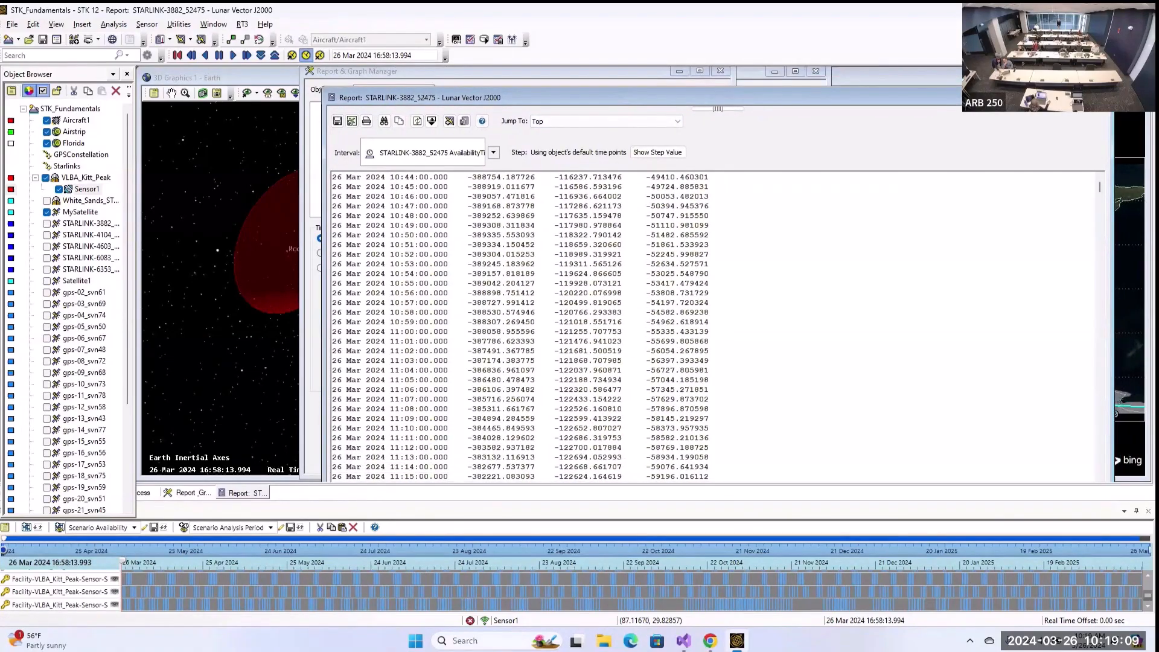
left_click(1098, 97)
- Look through the remaining installed satellite styles and create a new graph style named MyGraph
scroll(601, 215, "down", 4)
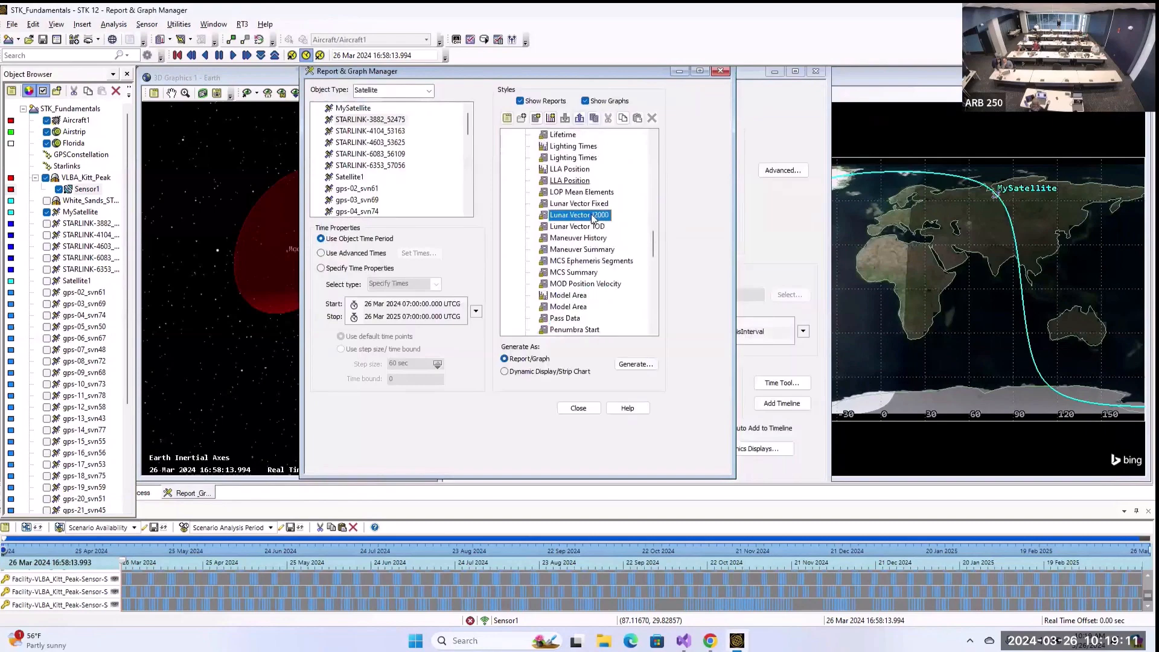
scroll(602, 215, "down", 13)
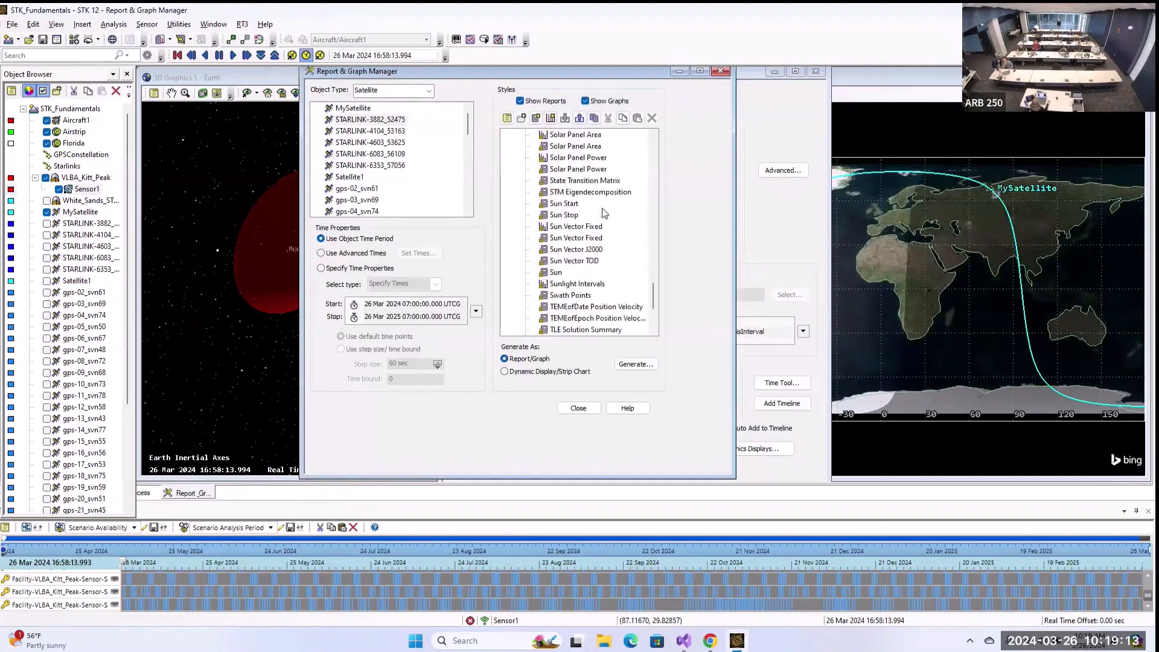
scroll(604, 205, "up", 12)
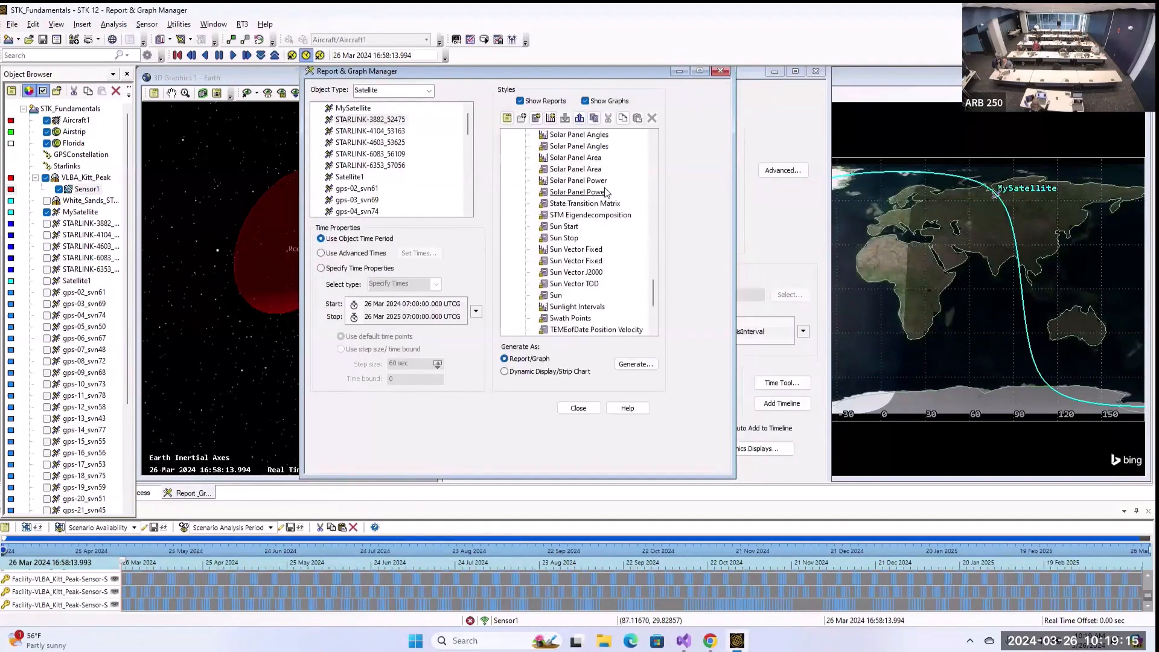
scroll(608, 192, "up", 8)
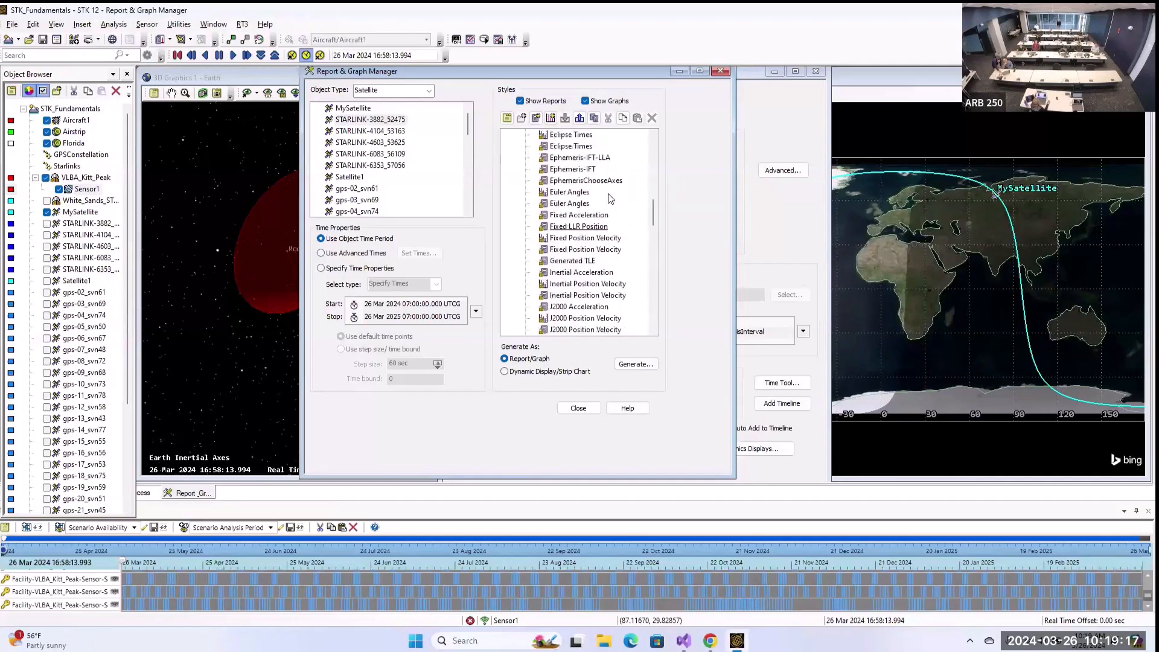
scroll(551, 236, "up", 15)
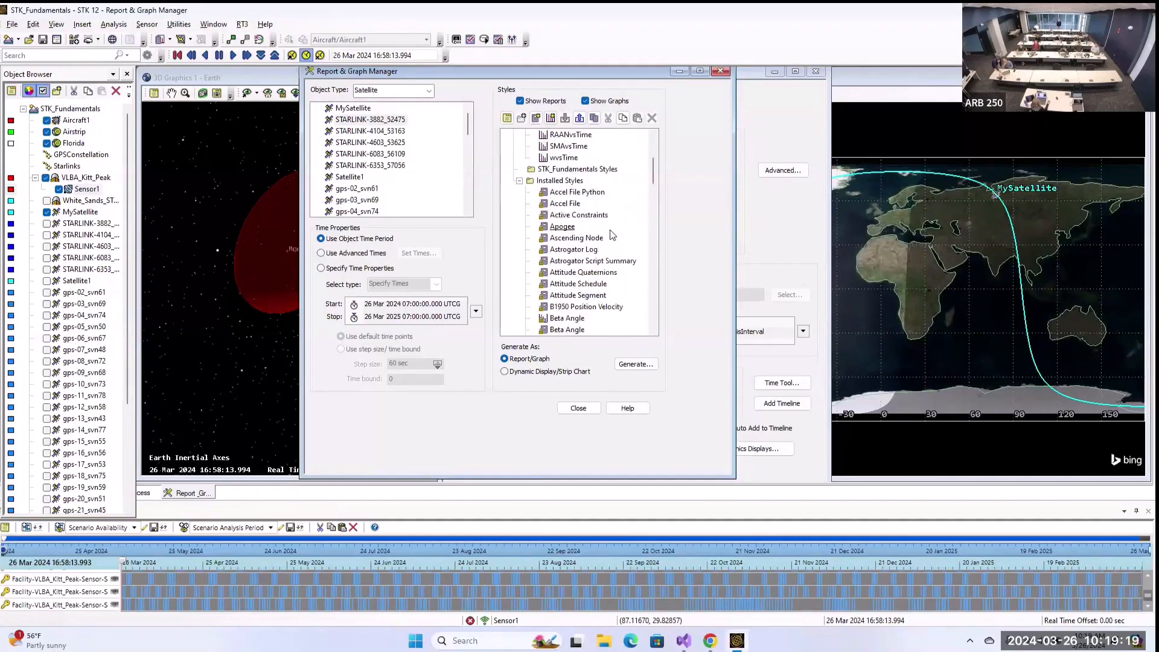
left_click(550, 117)
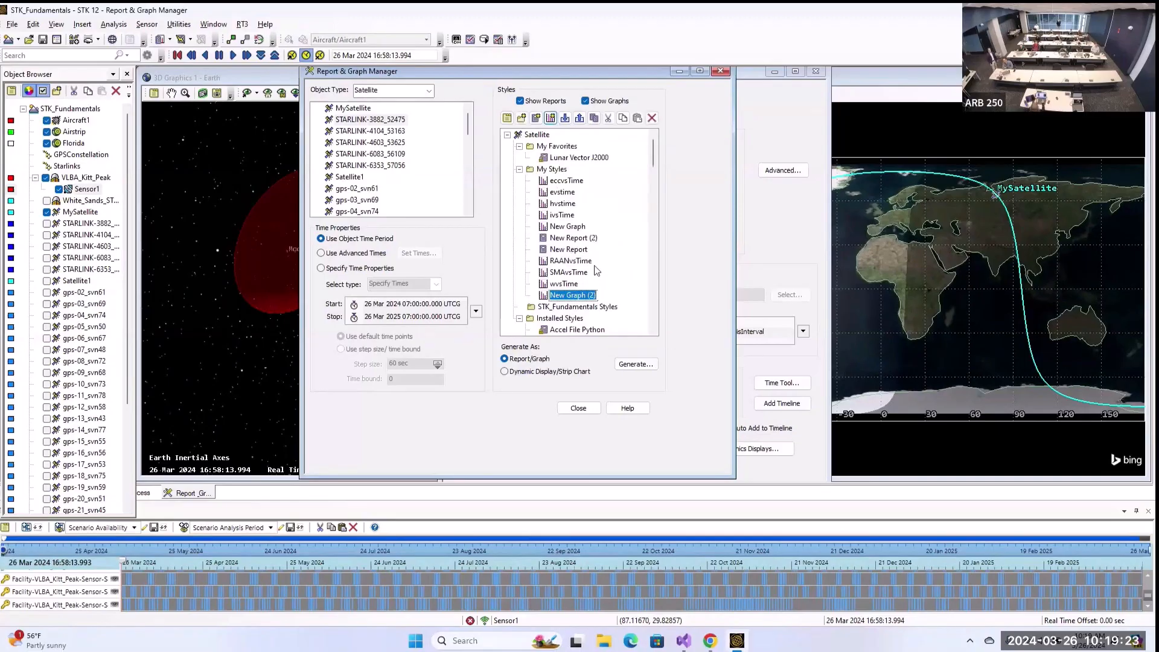
type("MyGraph")
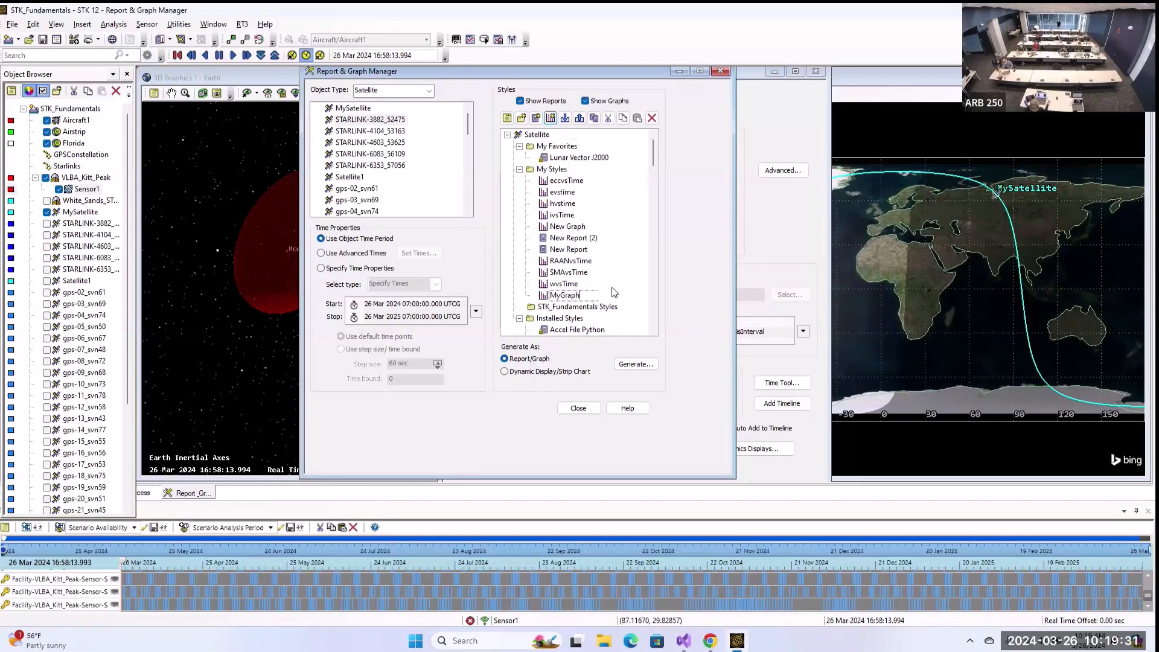
key("Return")
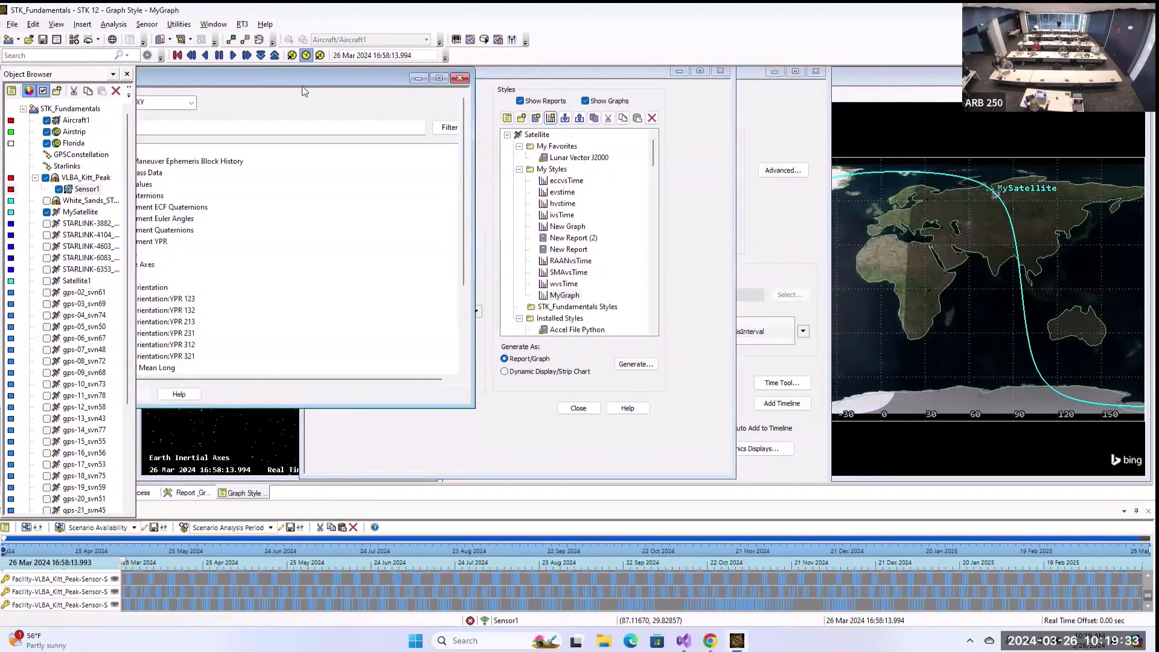
- Accept the MyGraph style without adding any data elements and try to generate its graph for STARLINK-3882_52475
left_click_drag(302, 81, 604, 94)
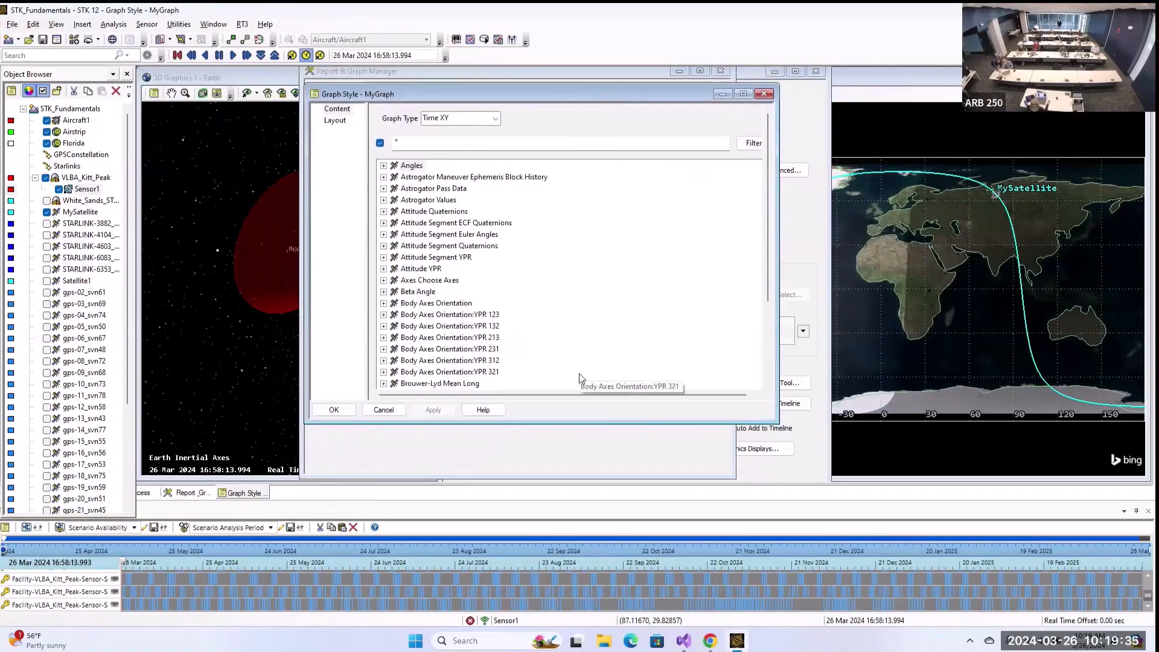
left_click_drag(587, 420, 587, 477)
left_click(464, 304)
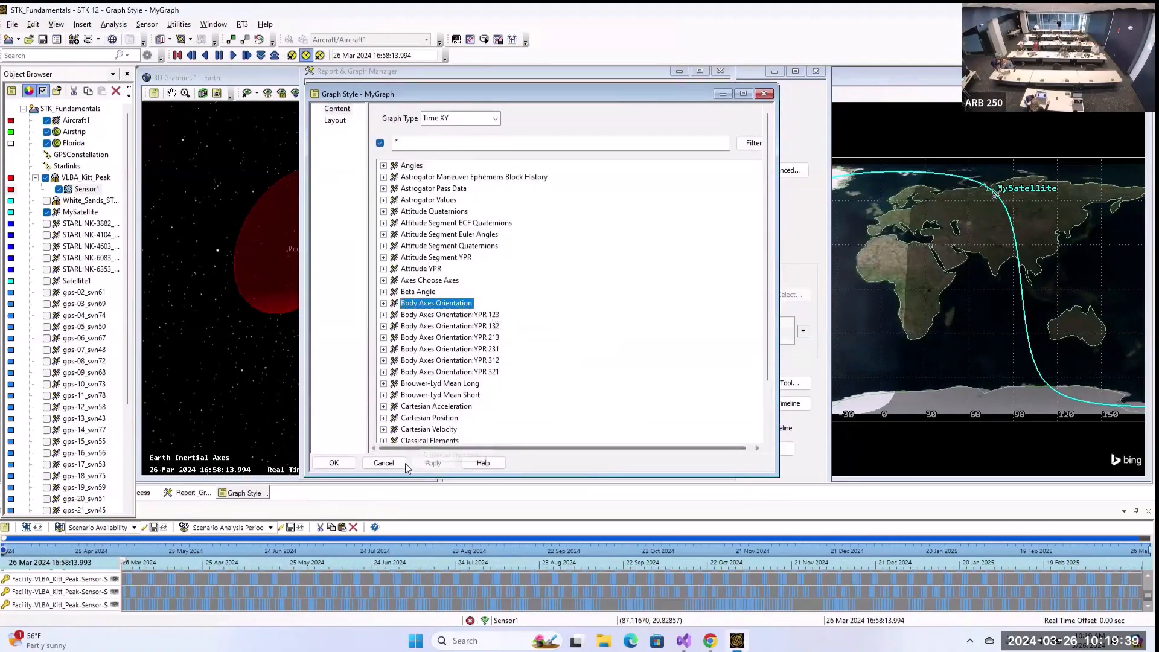
left_click(335, 463)
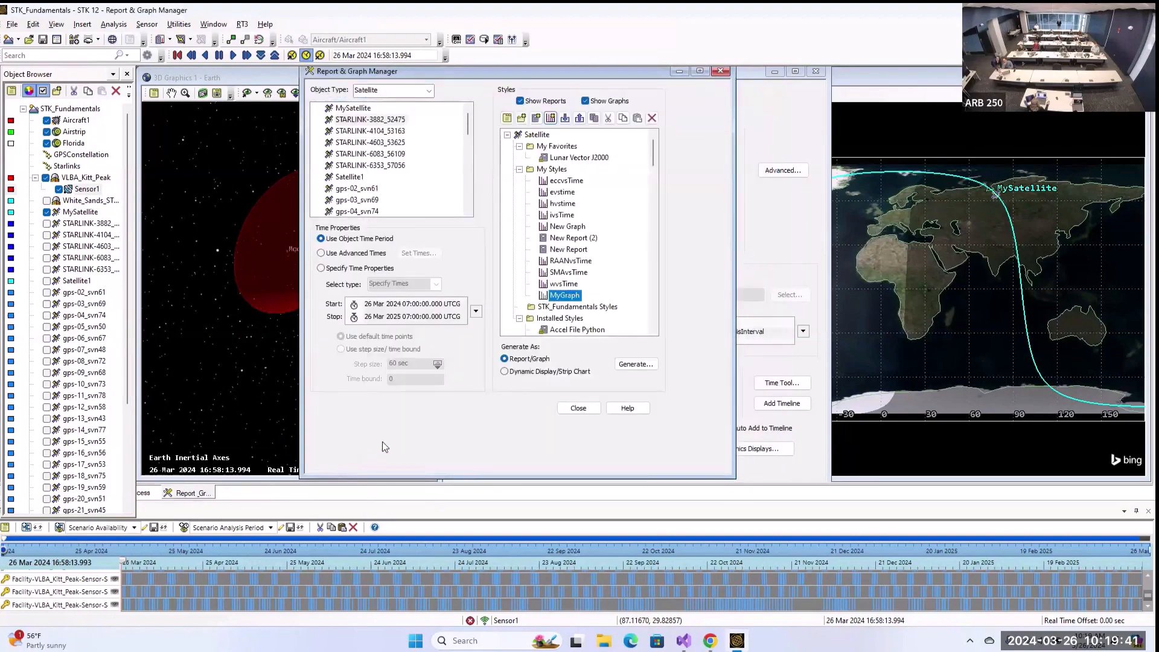
double_click(558, 297)
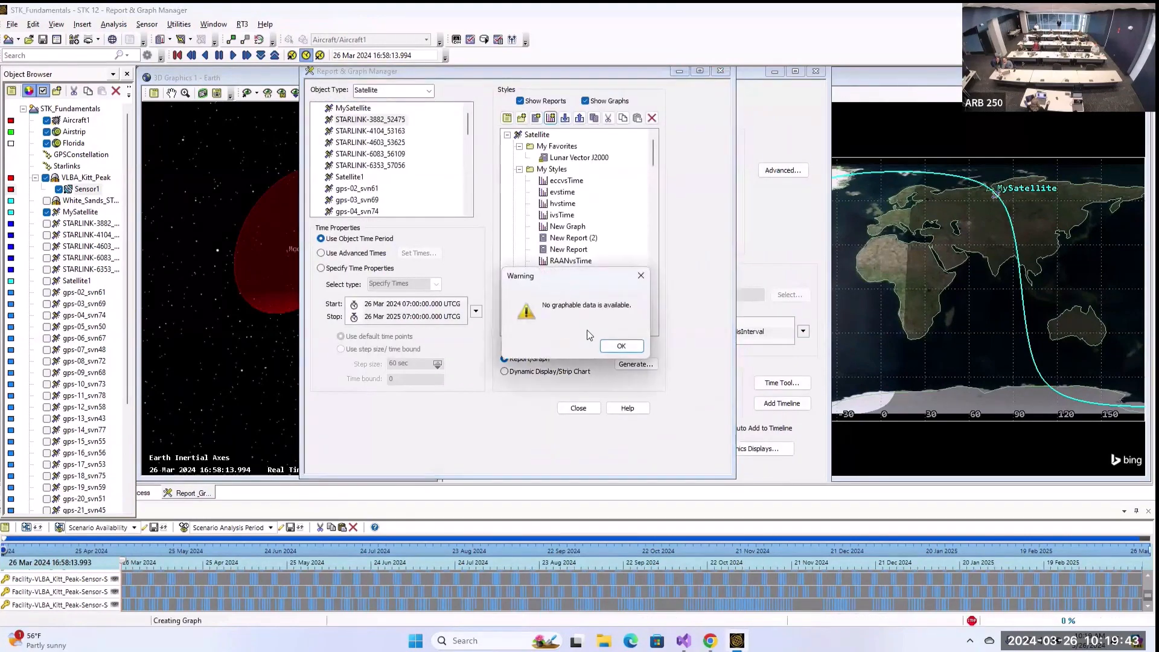
left_click(631, 350)
- Open the properties of the MyGraph style and enlarge the window until the Y and Y2 axis settings are visible
right_click(575, 310)
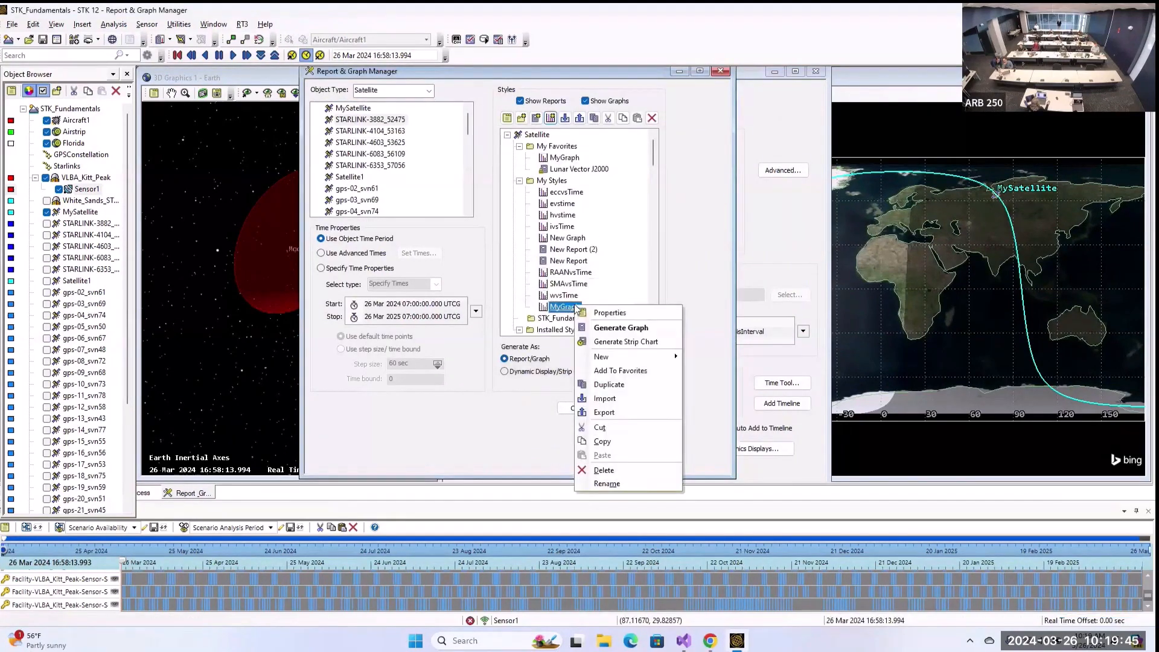
left_click(588, 315)
left_click_drag(360, 93, 748, 97)
left_click_drag(851, 411, 1095, 482)
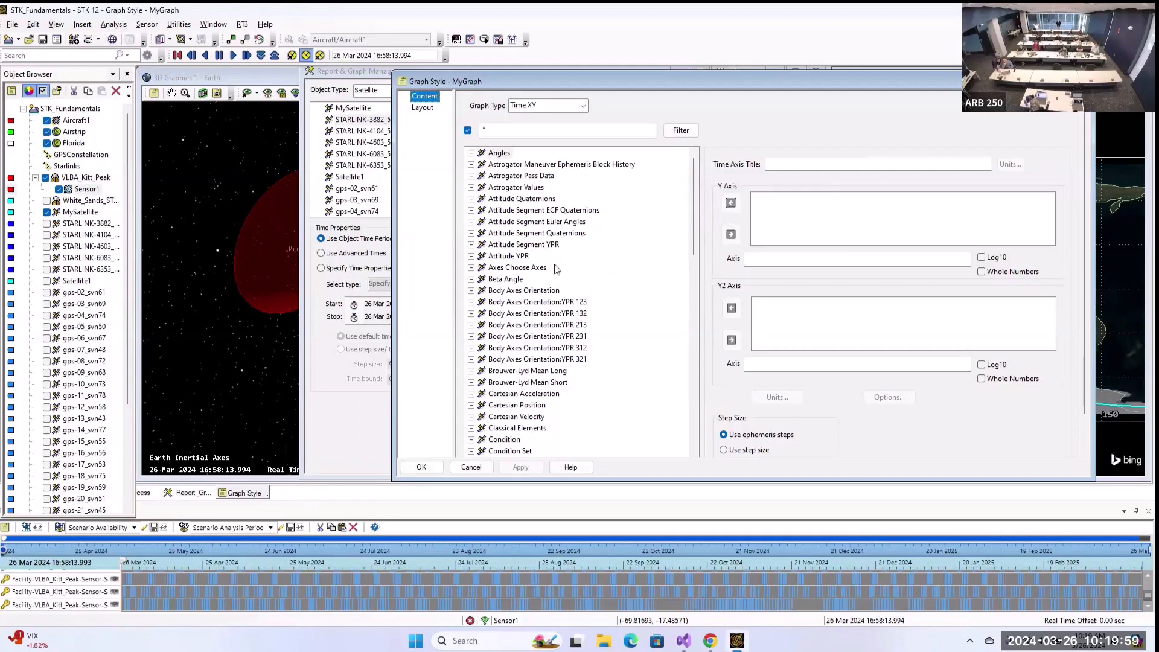
- Add the RightAscension of w element from Body Axes Orientation's J2000 group to MyGraph's Y axis and apply the change
left_click(540, 314)
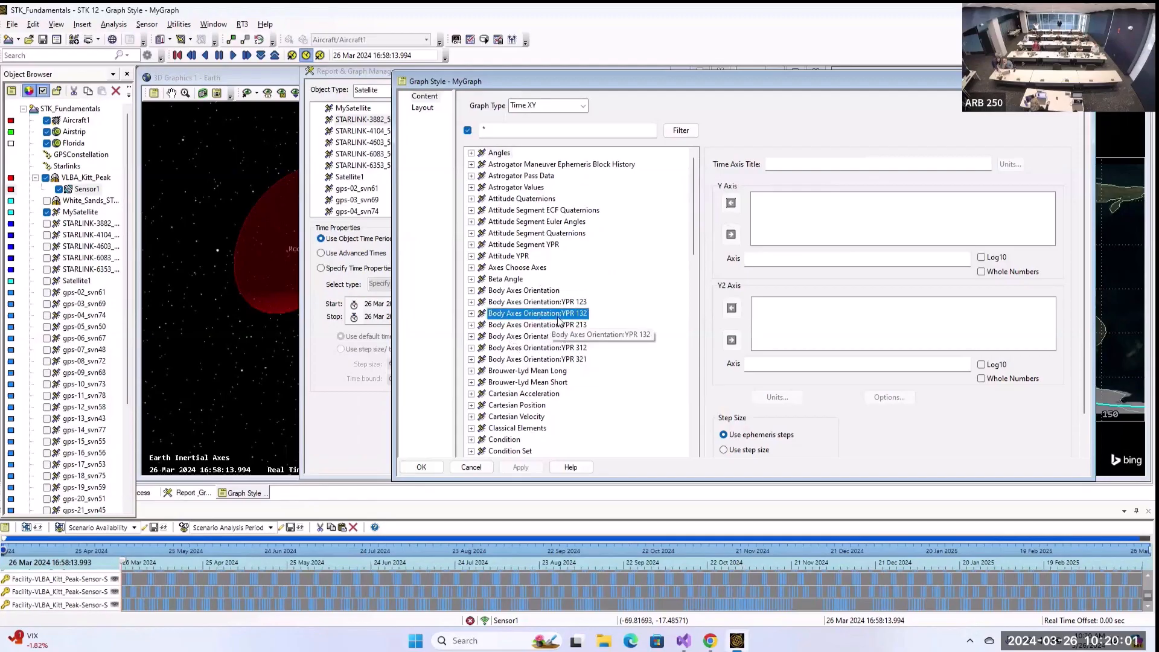
left_click(472, 314)
scroll(534, 333, "down", 1)
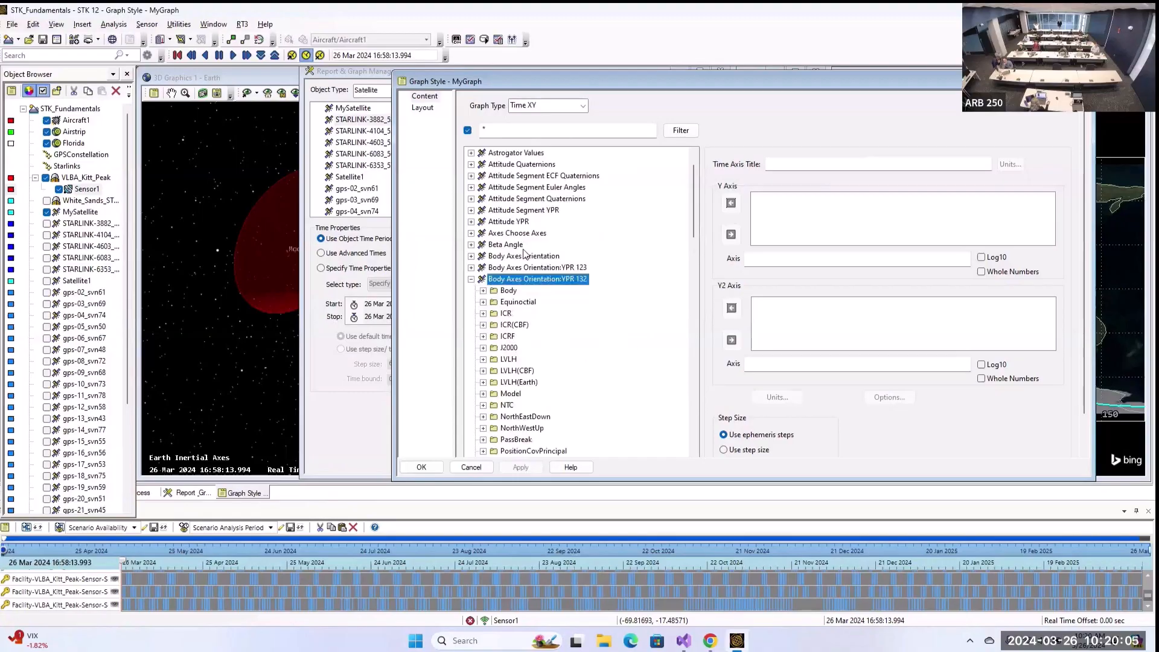
left_click(472, 256)
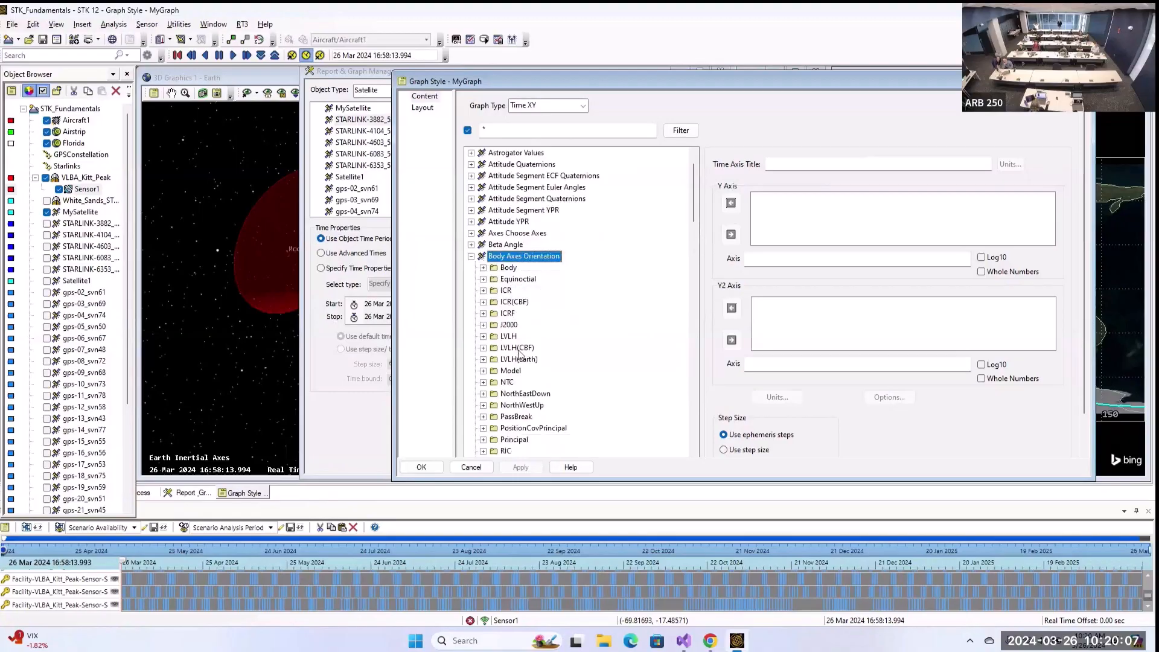
left_click(483, 325)
scroll(577, 332, "down", 2)
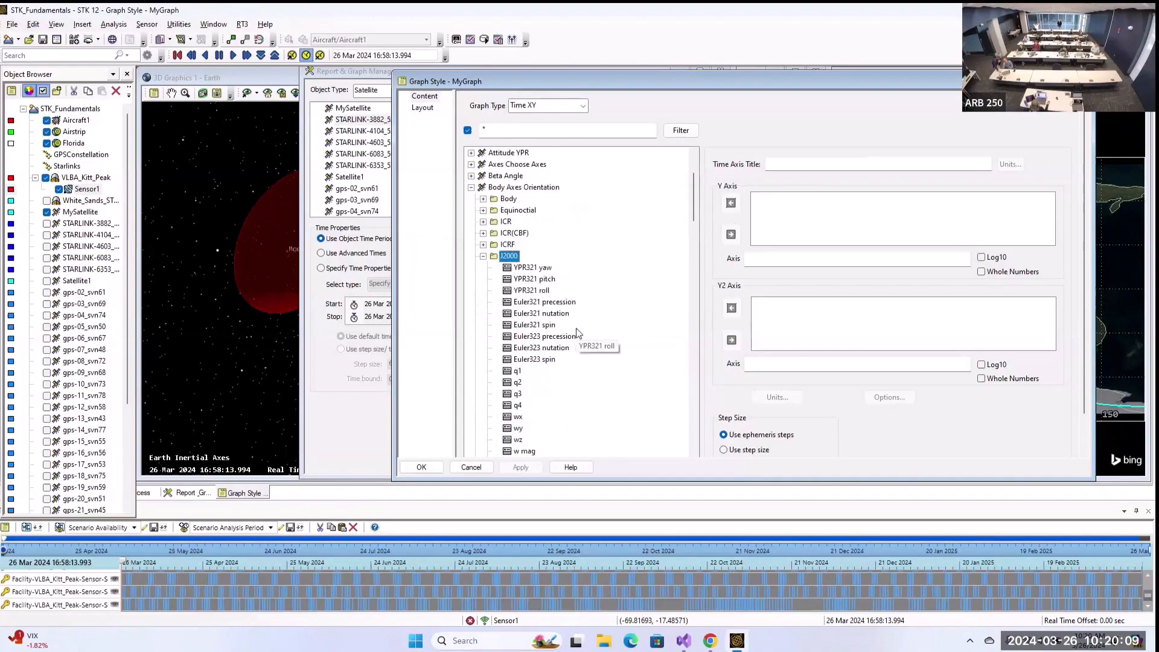
scroll(590, 331, "down", 3)
scroll(590, 333, "down", 3)
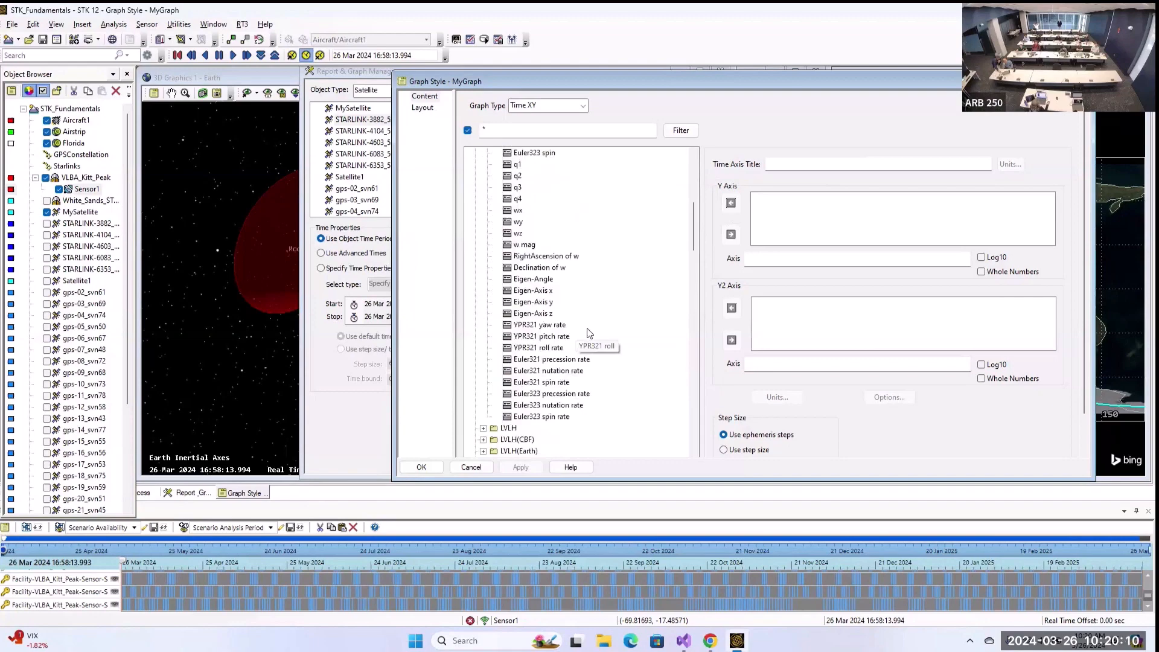
left_click(556, 258)
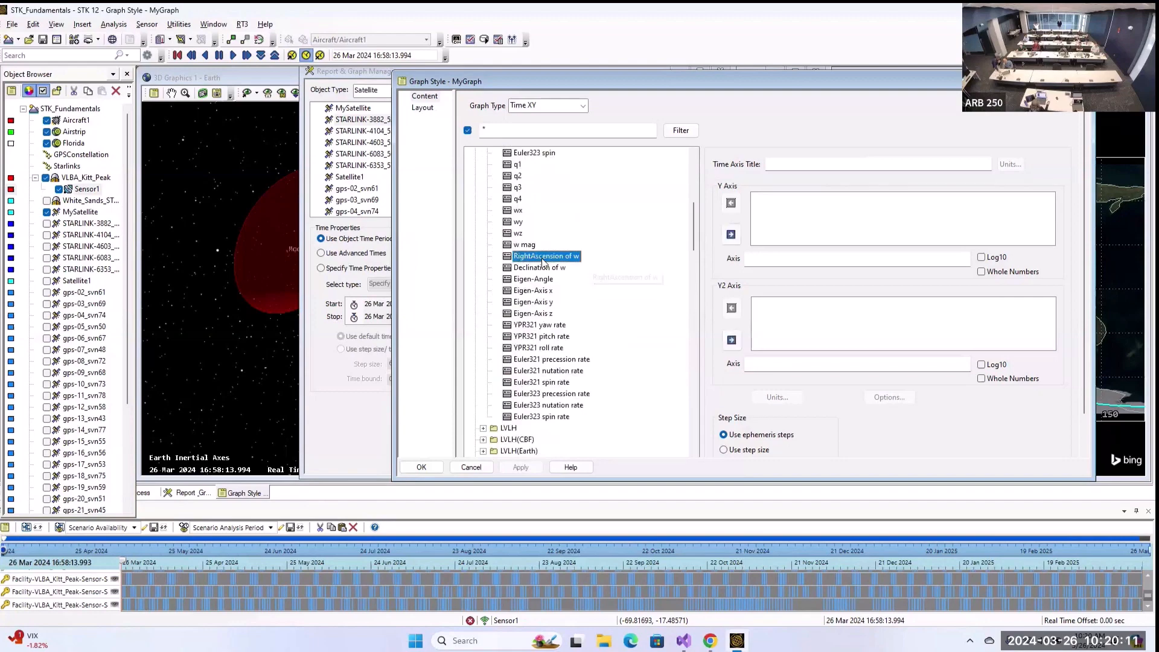
left_click(730, 235)
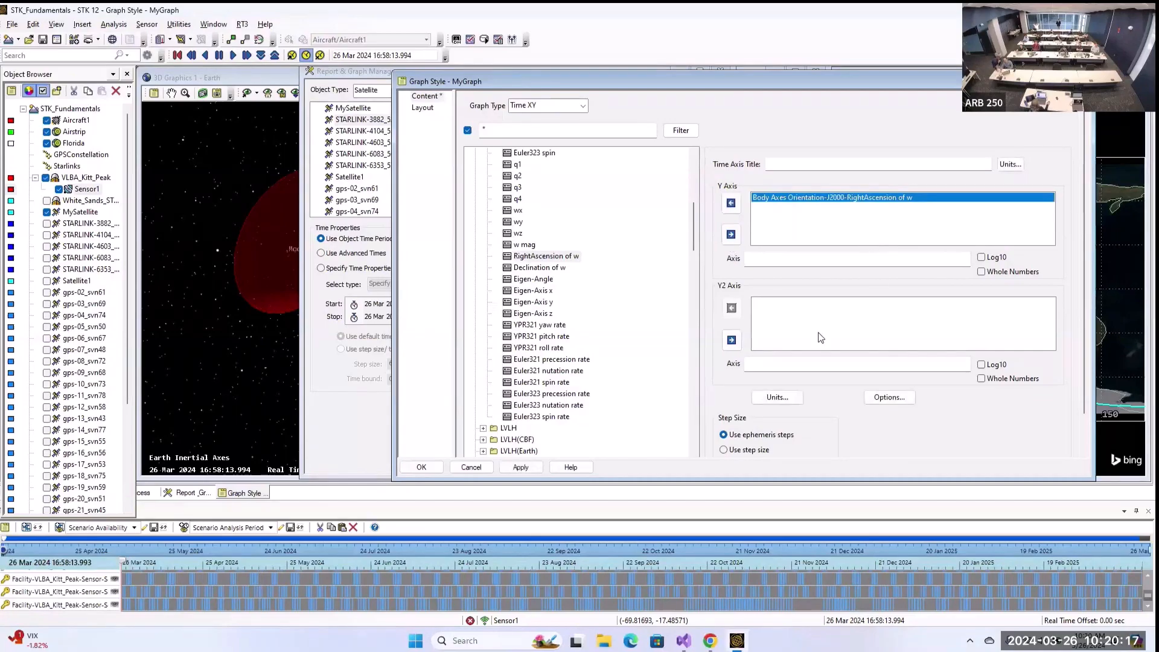
left_click(522, 468)
- Review the available graph types, keep Time XY, and accept the MyGraph style
left_click(565, 106)
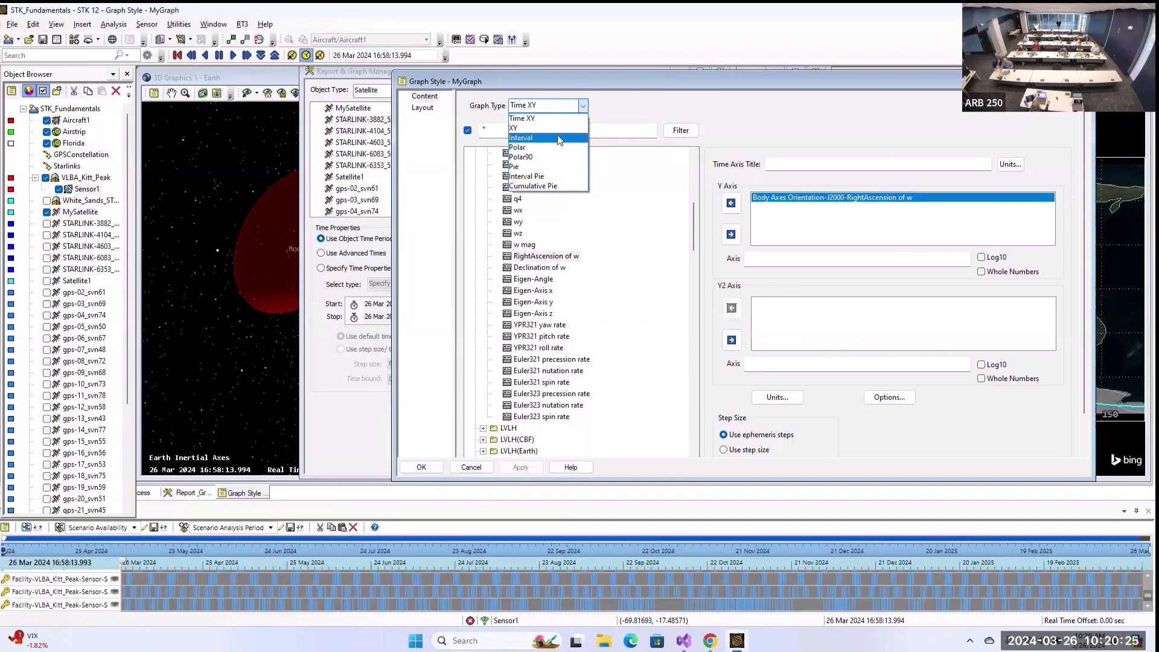
left_click(667, 99)
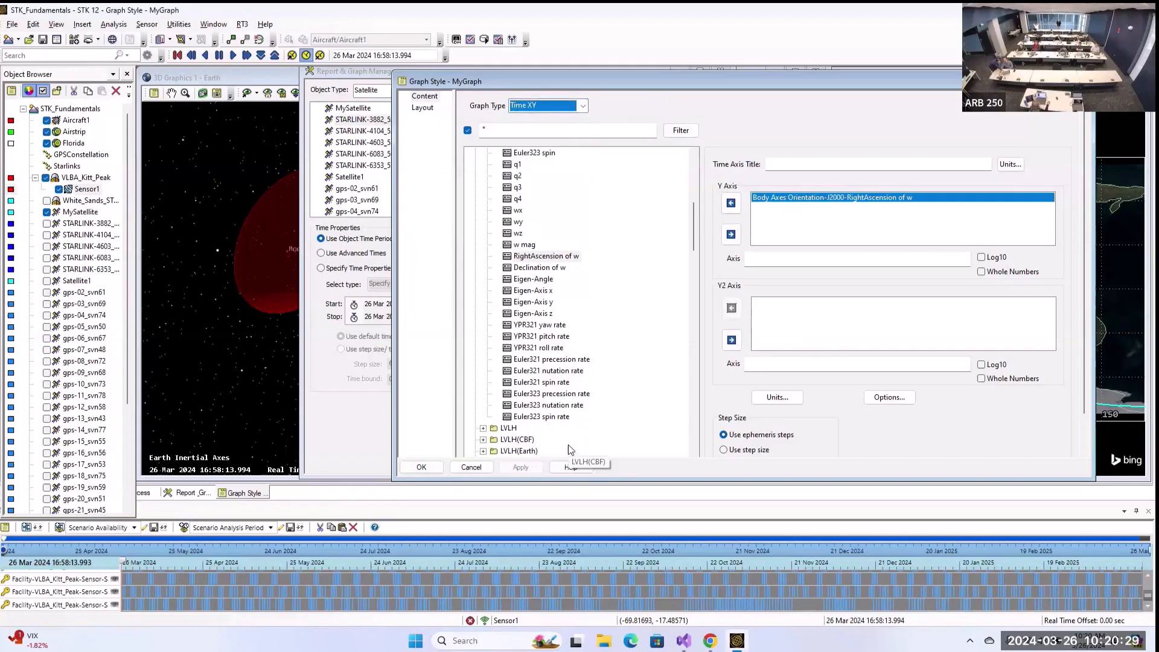
left_click(423, 467)
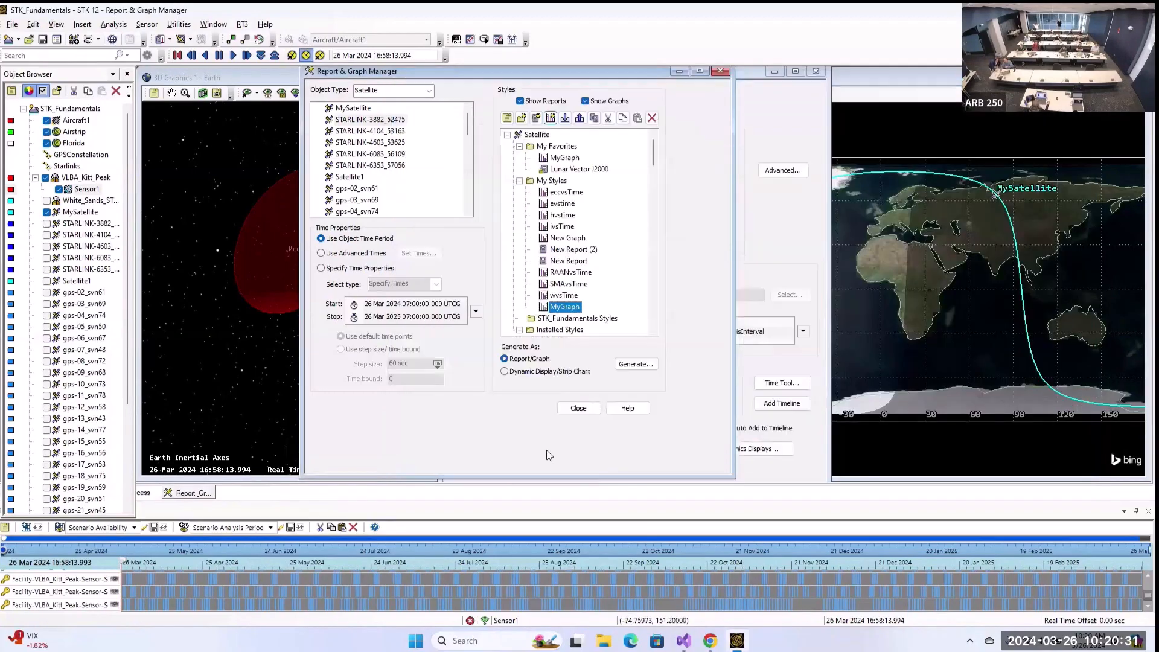
- Generate the MyGraph graph for STARLINK-3882_52475, agreeing to the large amount of data, inspect the right ascension curve, and close the graph
double_click(561, 308)
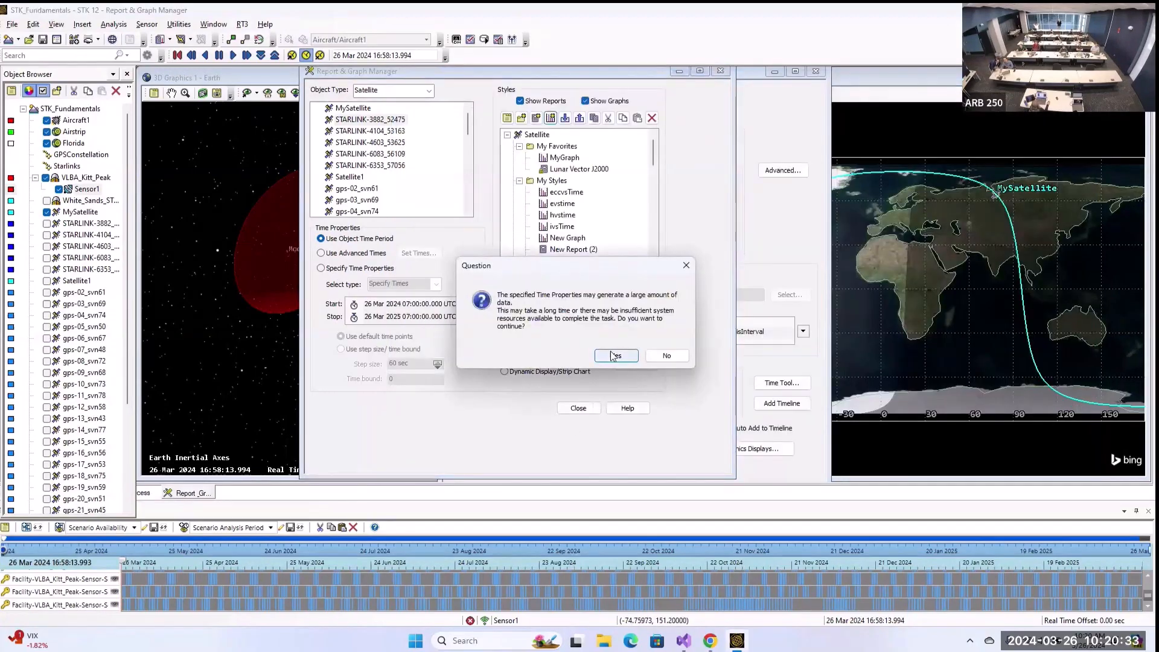
left_click(634, 352)
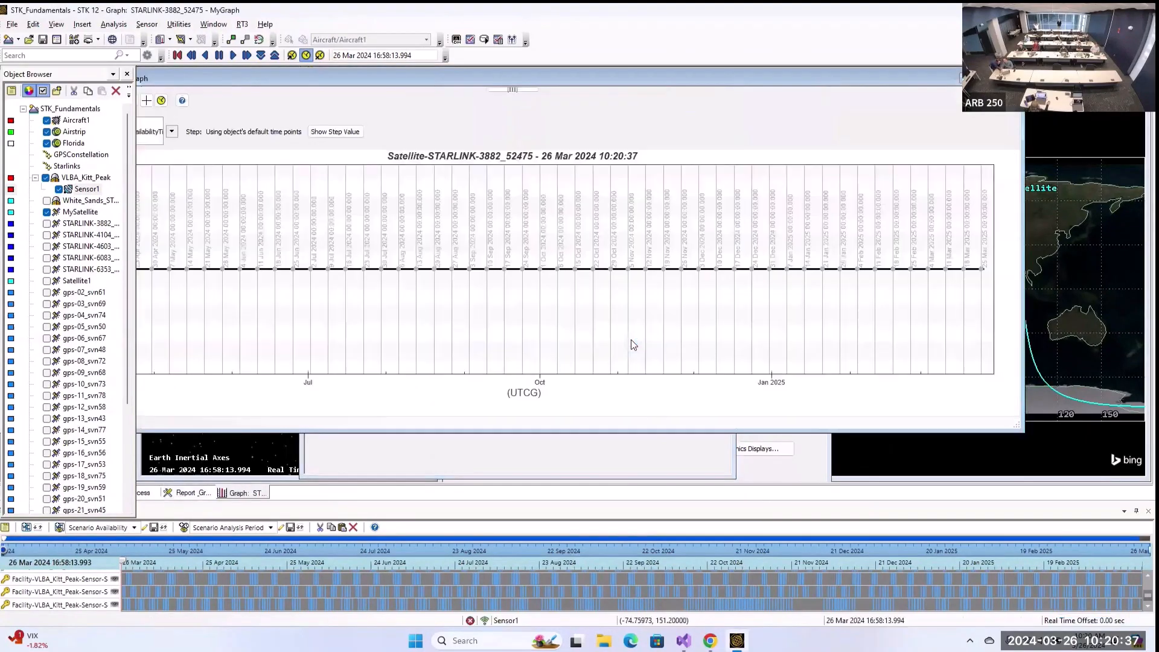
left_click_drag(728, 84, 757, 95)
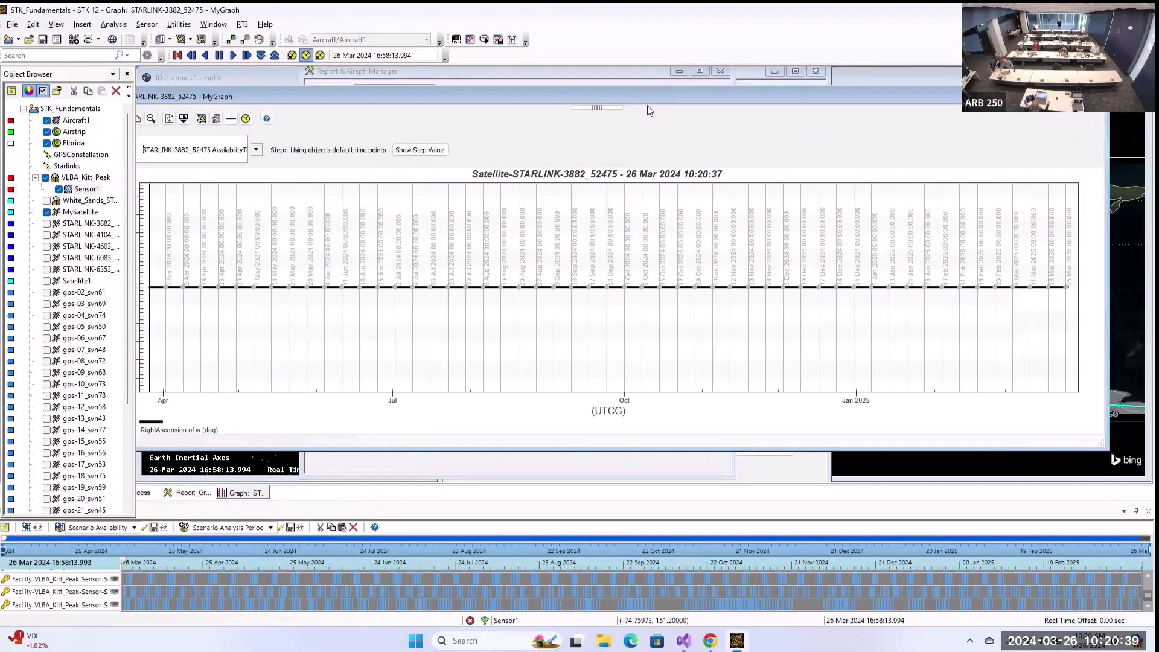
left_click_drag(646, 92, 689, 91)
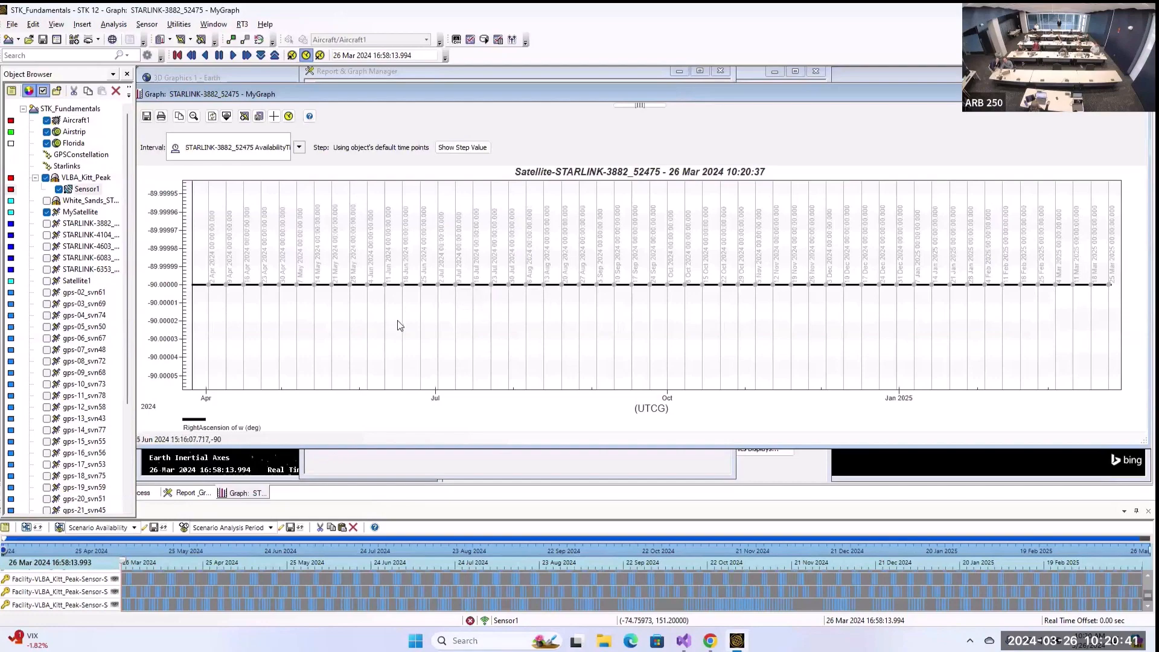
left_click(1136, 90)
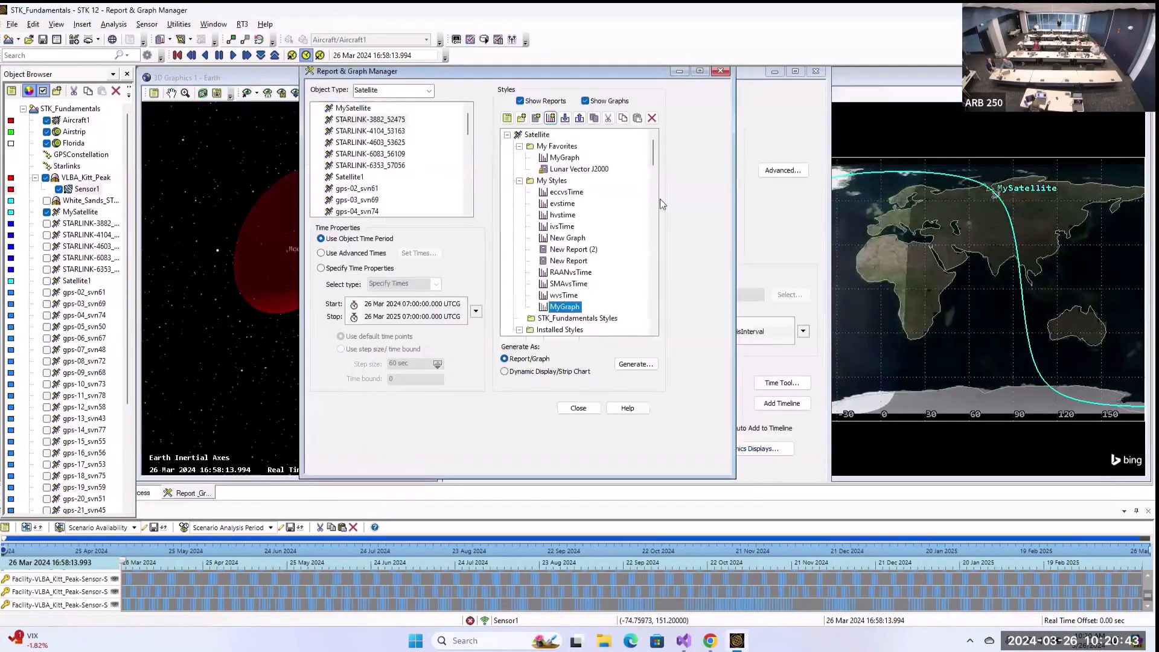
- Generate the RAANvsTime graph for the selected Starlink satellite, examine the RAAN curve over the year, and close the graph
double_click(567, 273)
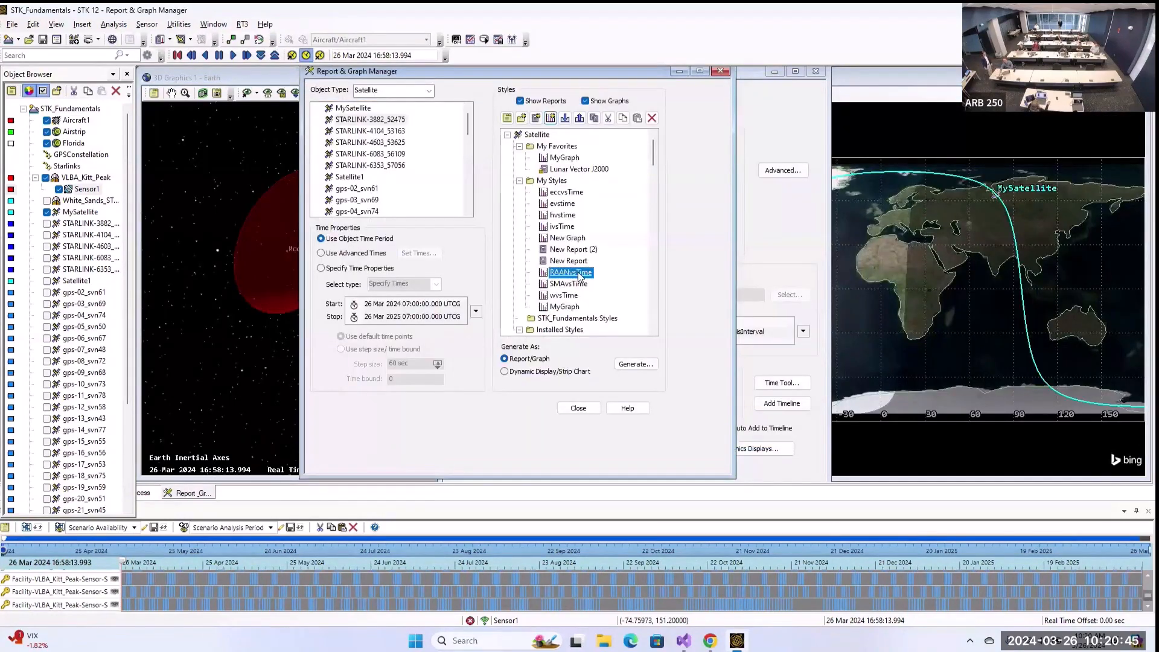
left_click(616, 356)
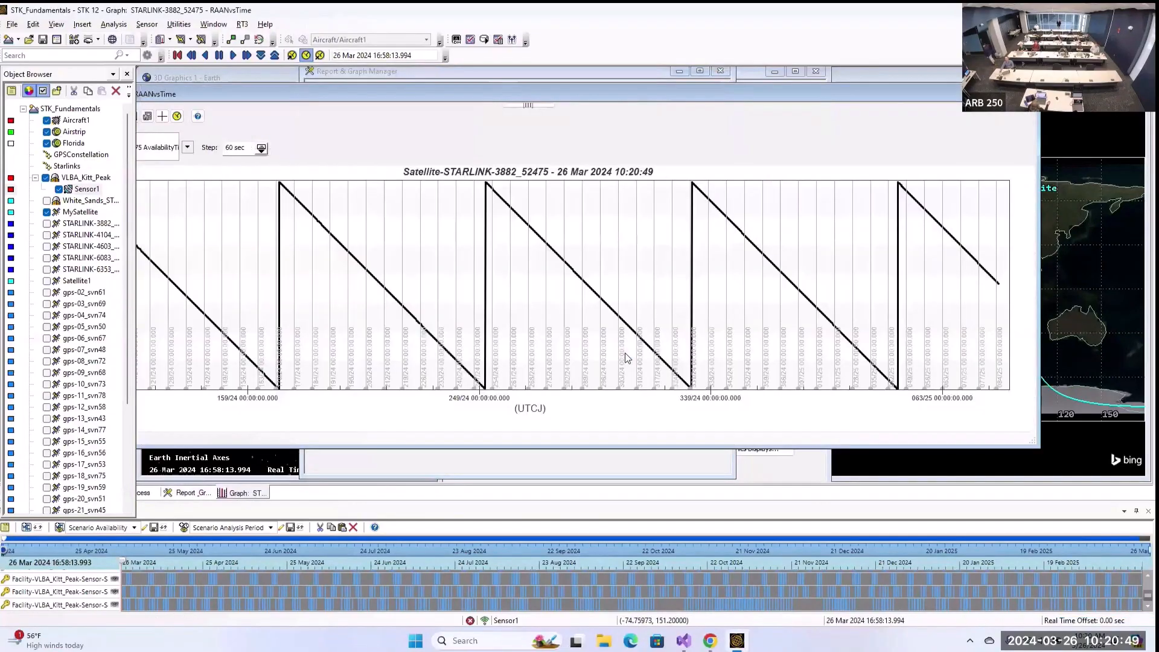
left_click_drag(502, 96, 633, 86)
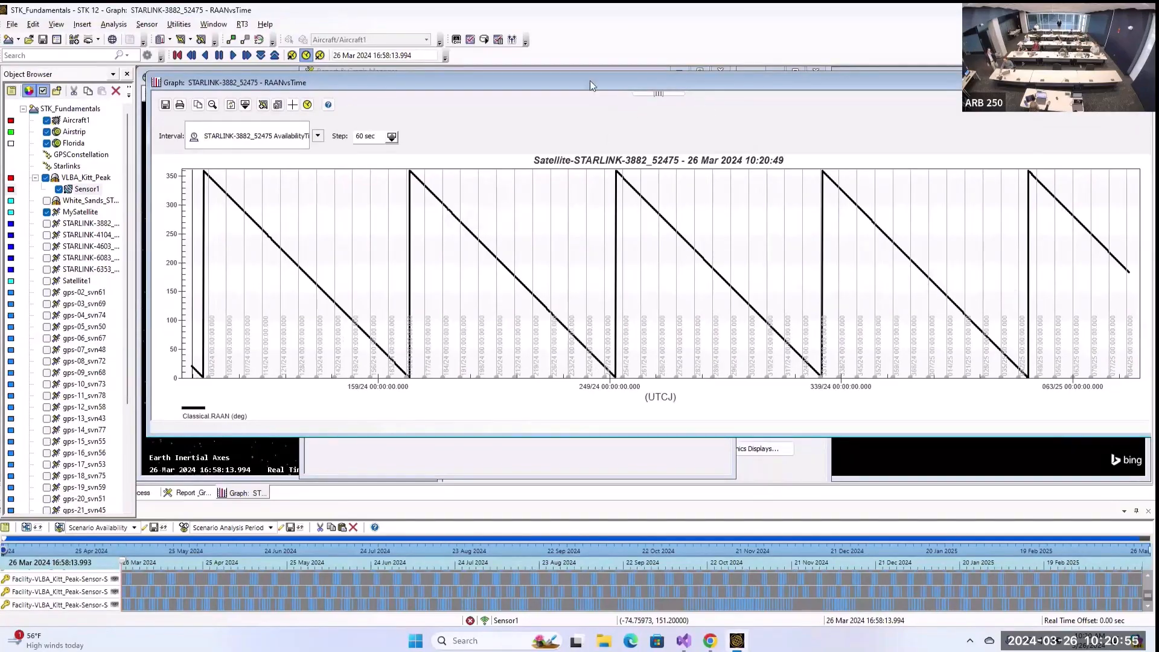
left_click_drag(652, 78, 625, 381)
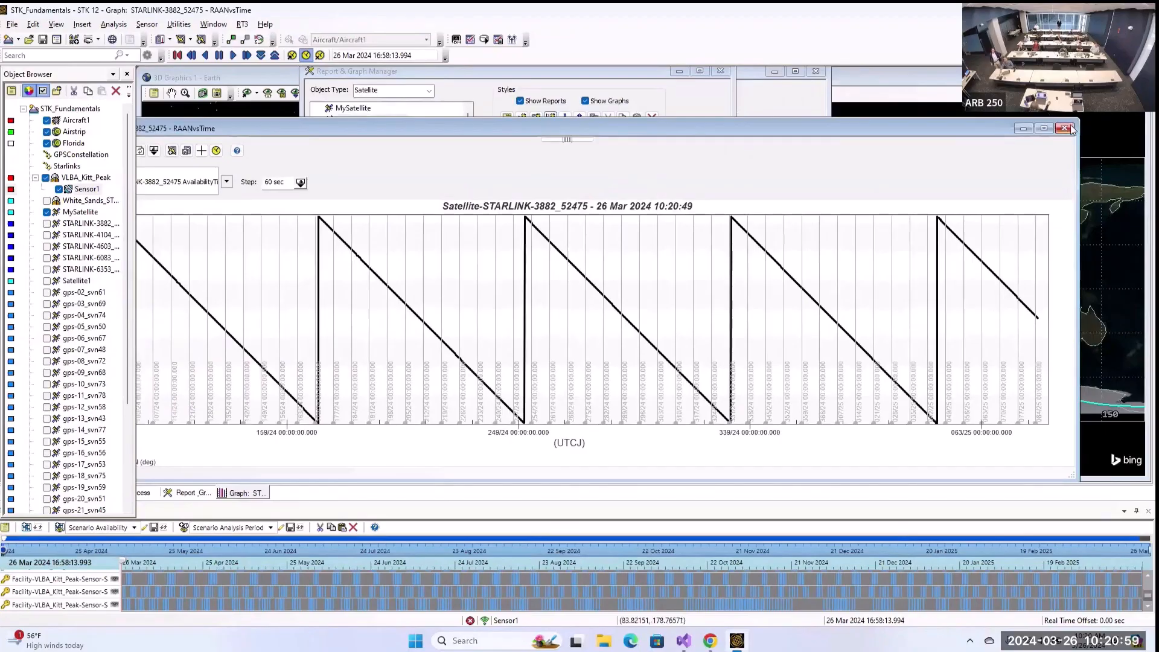
left_click(1067, 123)
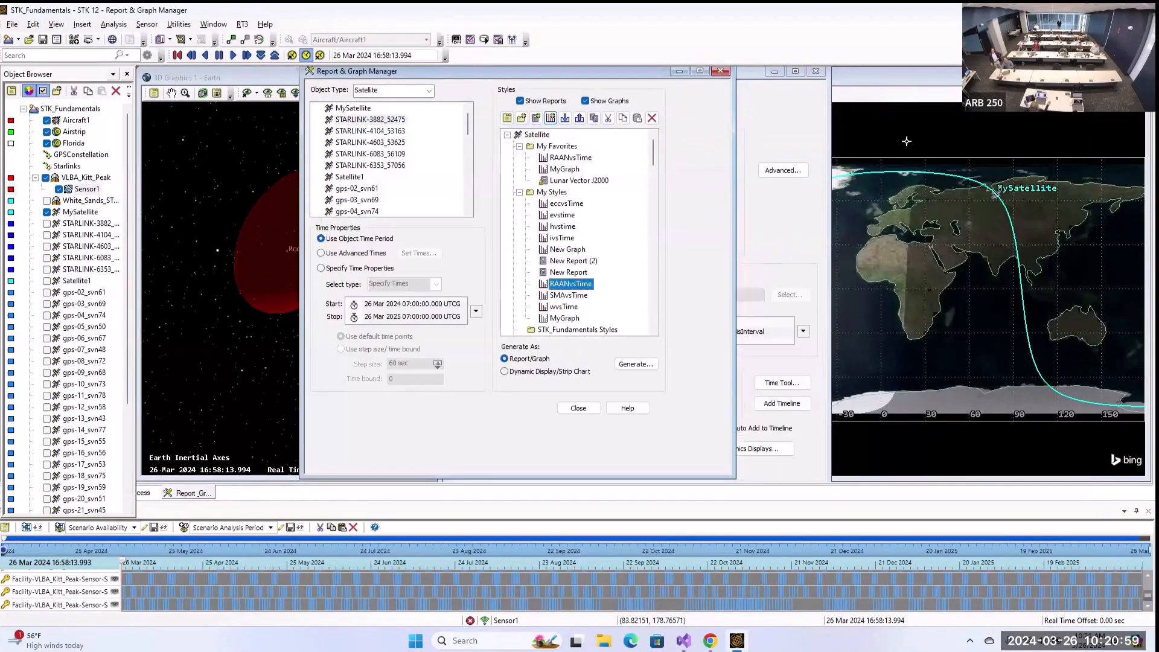
- Generate and examine the evstime graph for the selected Starlink satellite, and close both the graph and the Report & Graph Manager
left_click(566, 217)
double_click(567, 216)
left_click(616, 356)
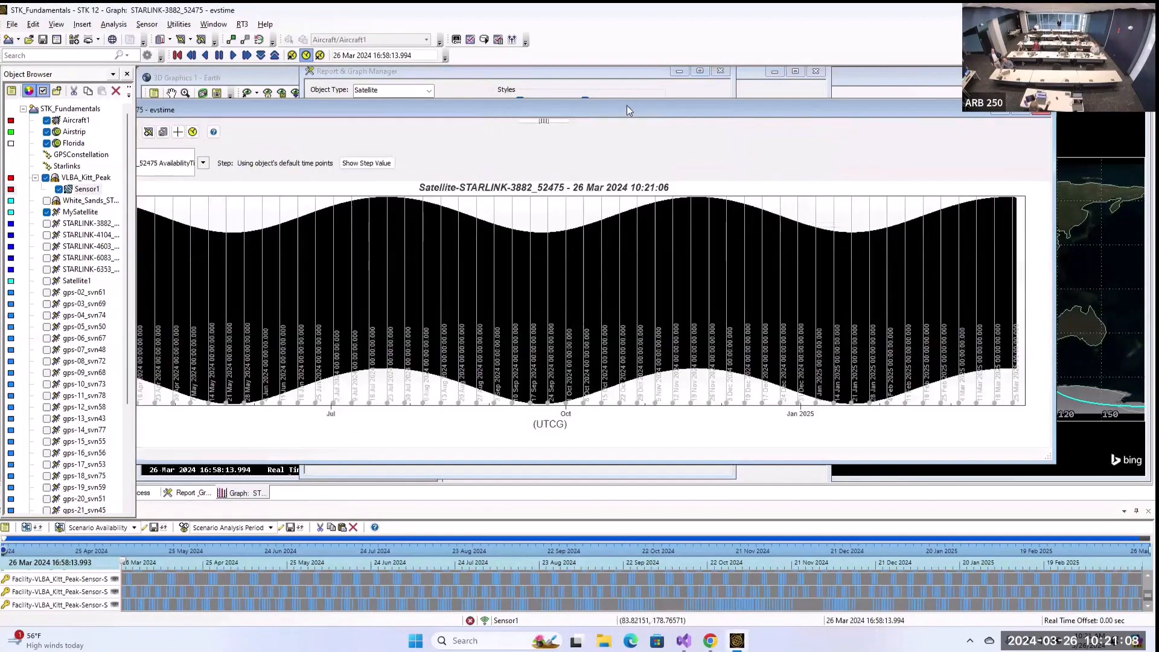
left_click_drag(628, 107, 751, 99)
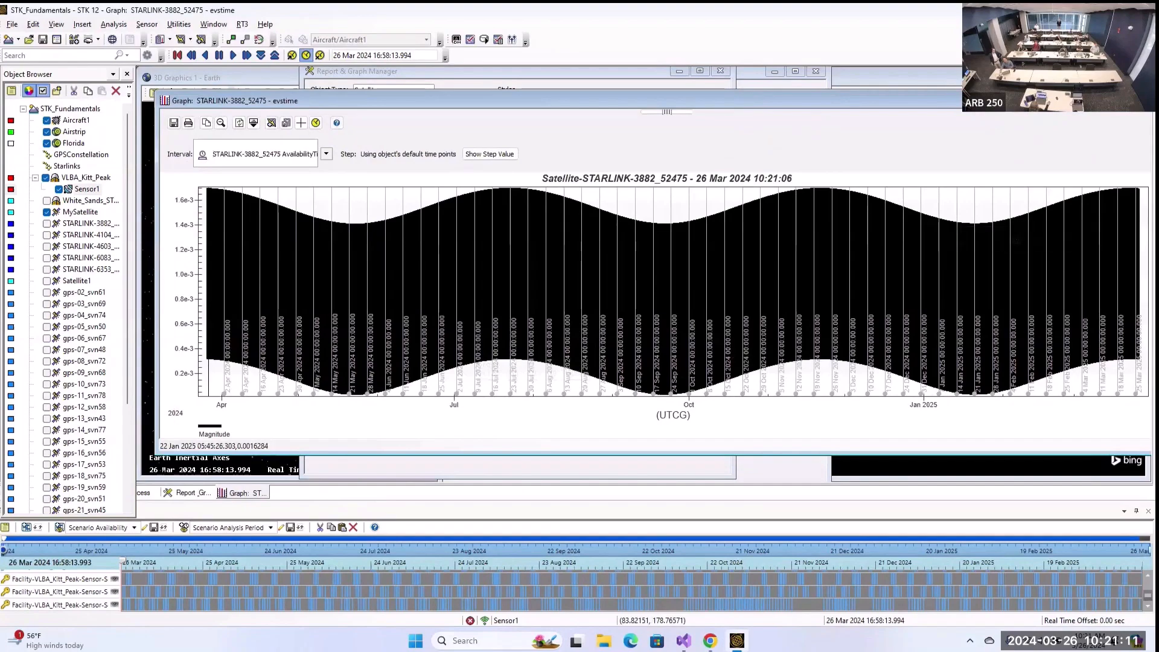
left_click_drag(1027, 101, 910, 101)
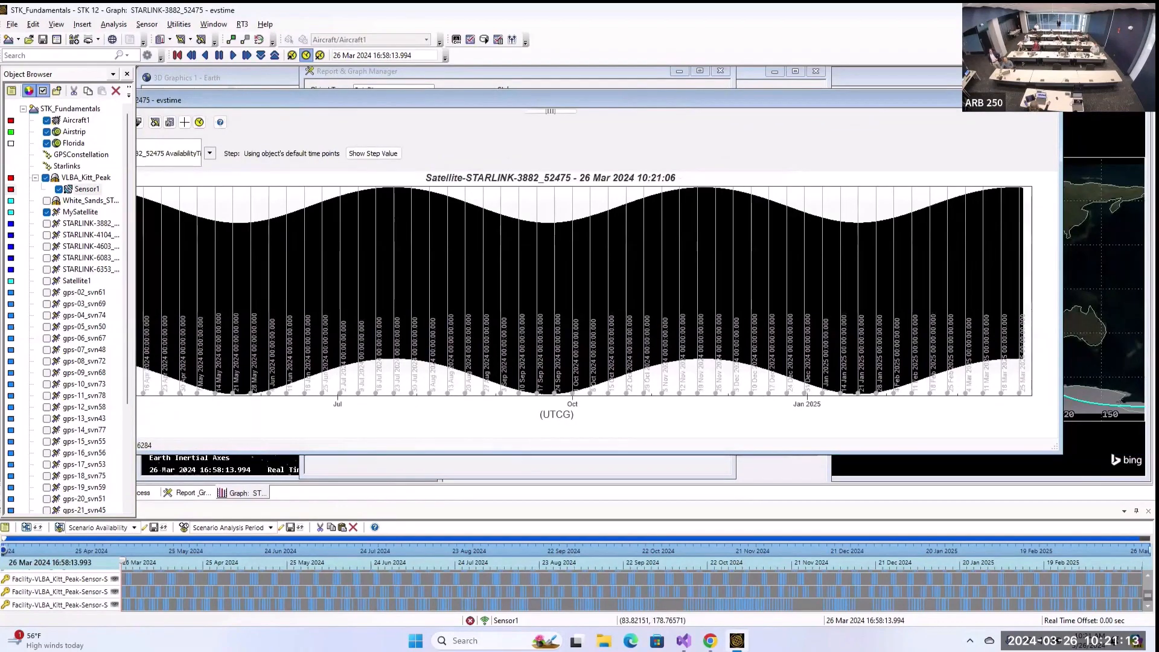
left_click(1047, 100)
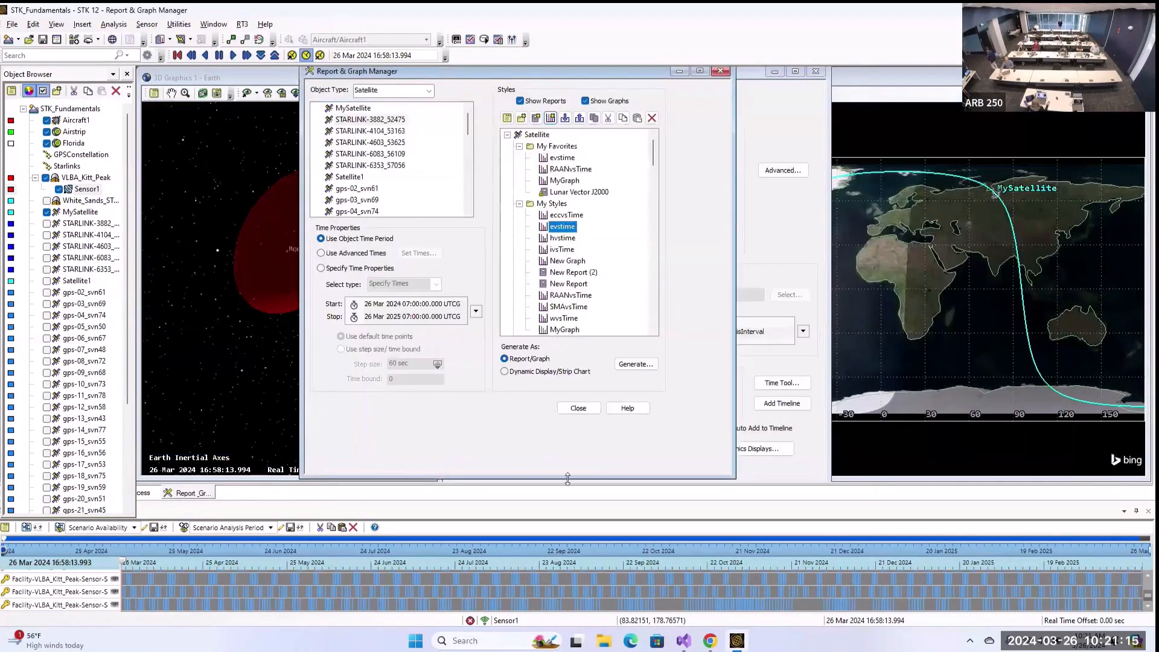
left_click(578, 409)
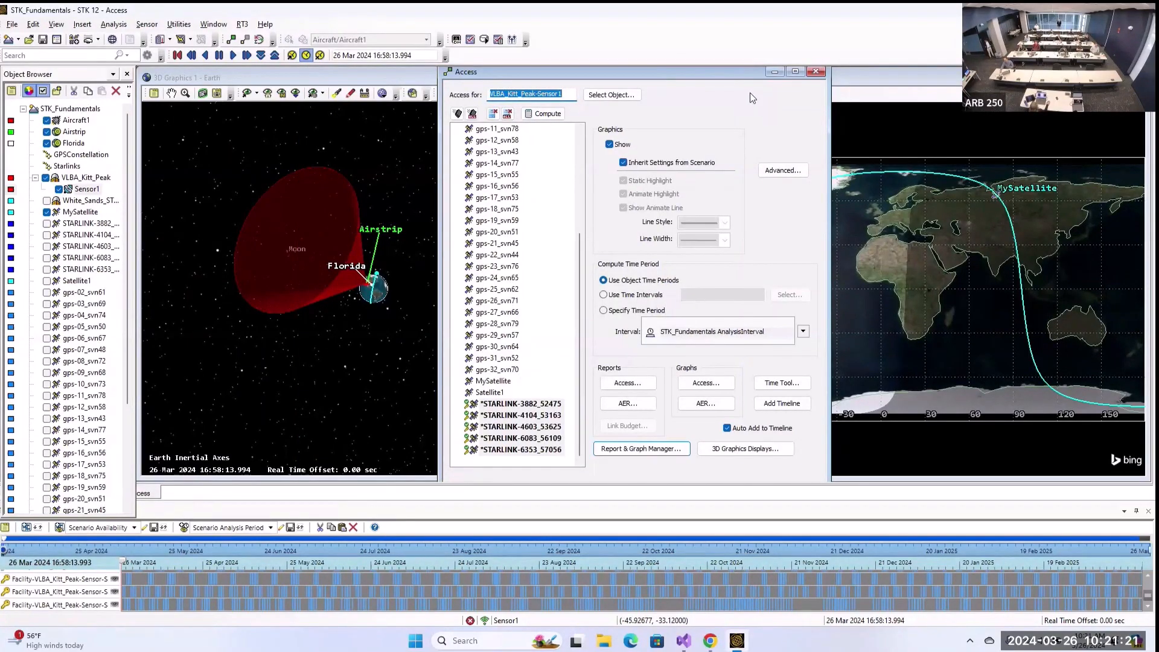
- Reopen the Access tool and choose Airstrip as the object to compute access for
left_click(815, 71)
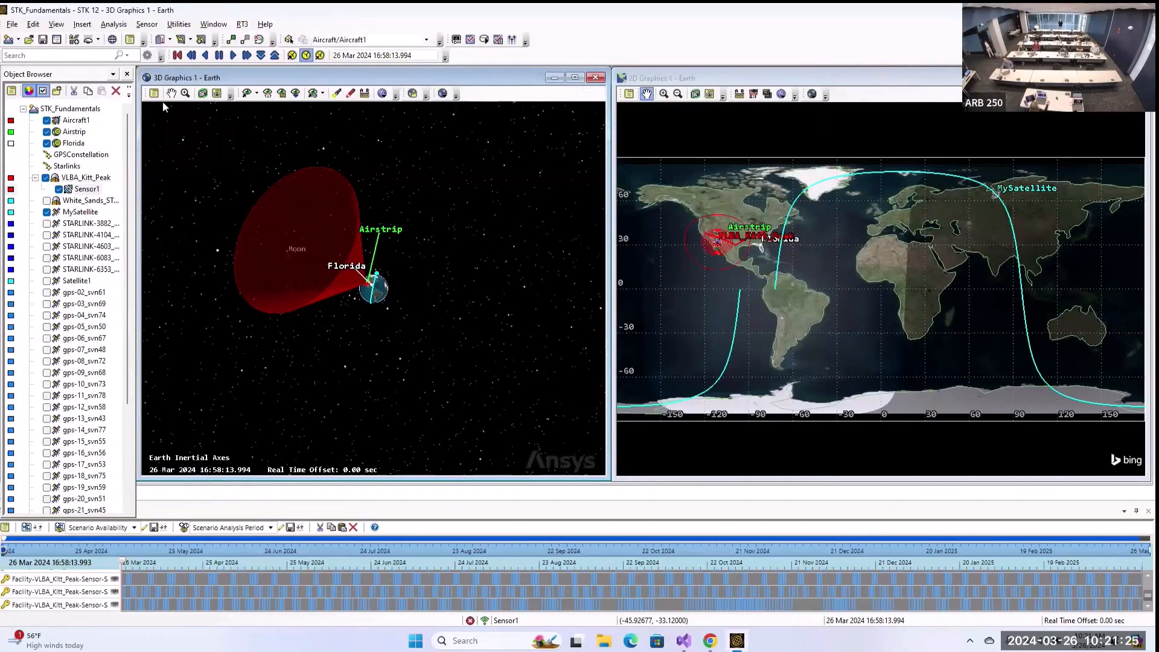
left_click(231, 40)
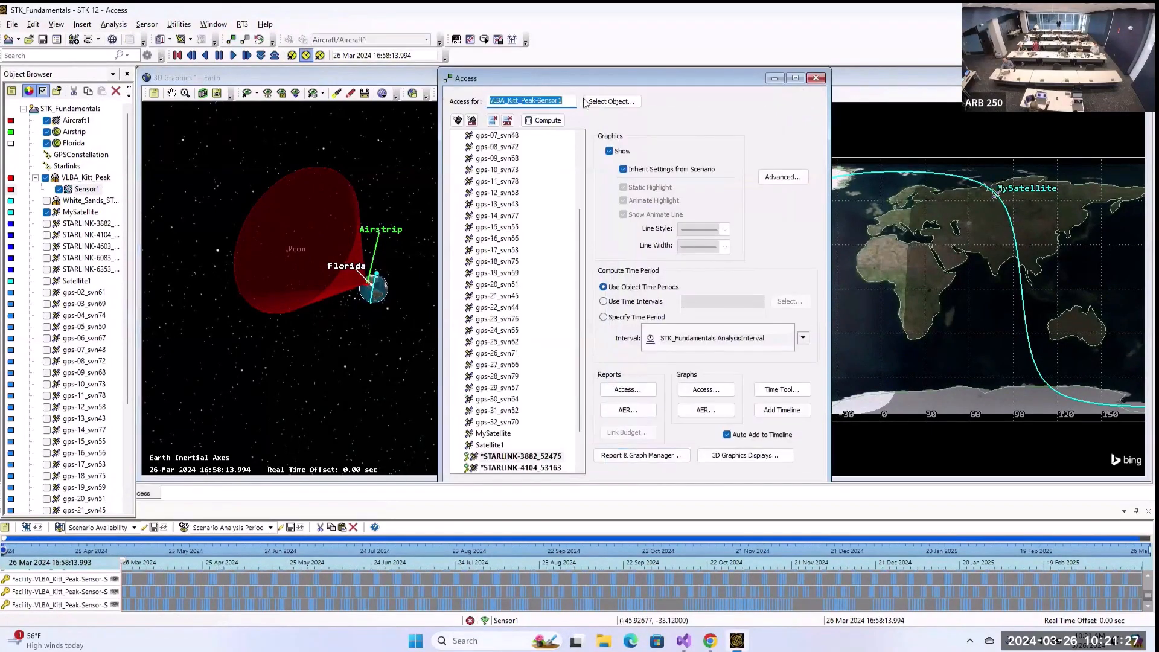
left_click(611, 101)
scroll(568, 335, "up", 7)
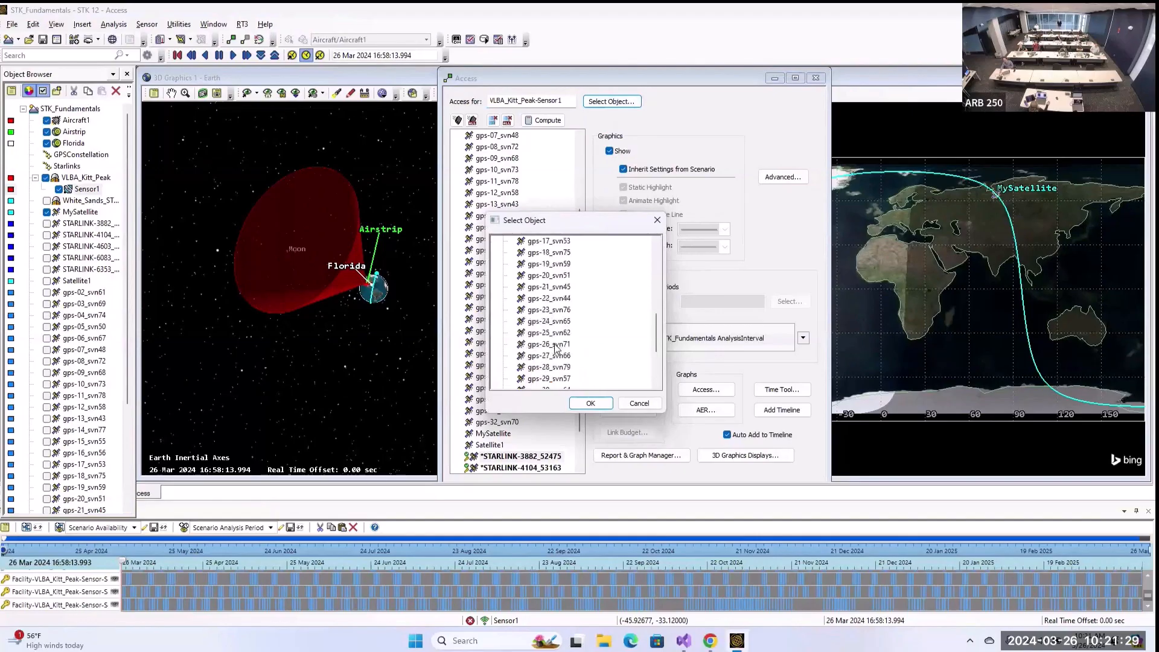
scroll(568, 335, "down", 7)
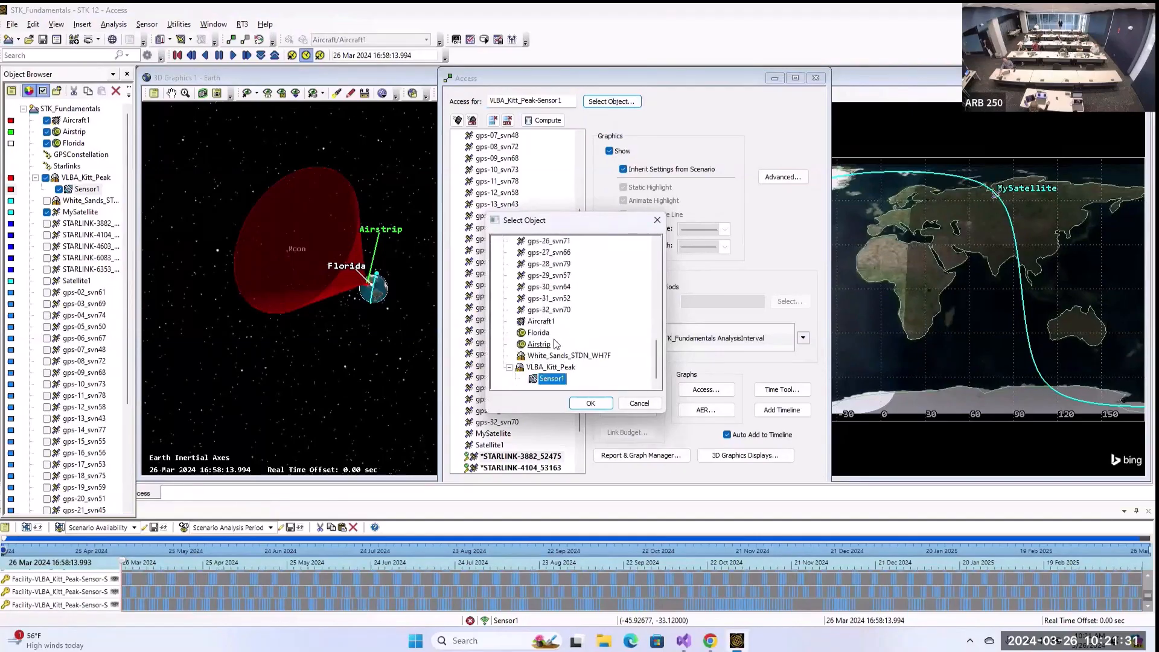
left_click(540, 344)
left_click(591, 404)
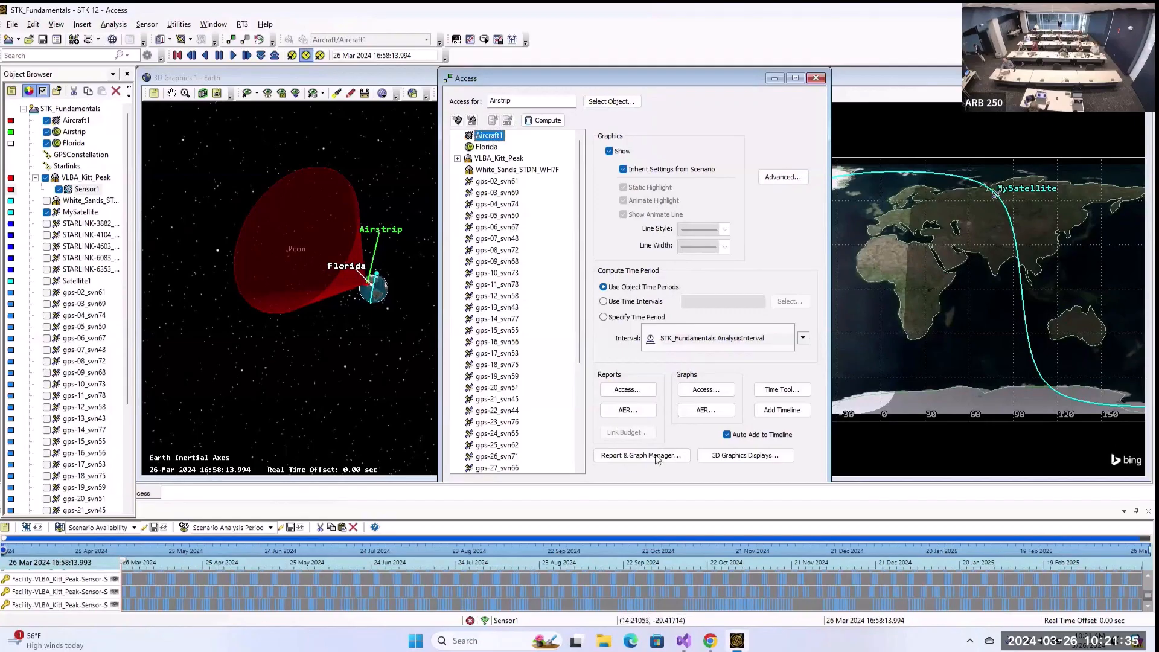
- Generate the access report from Airstrip to Aircraft1, examine it, and close the report
left_click(628, 389)
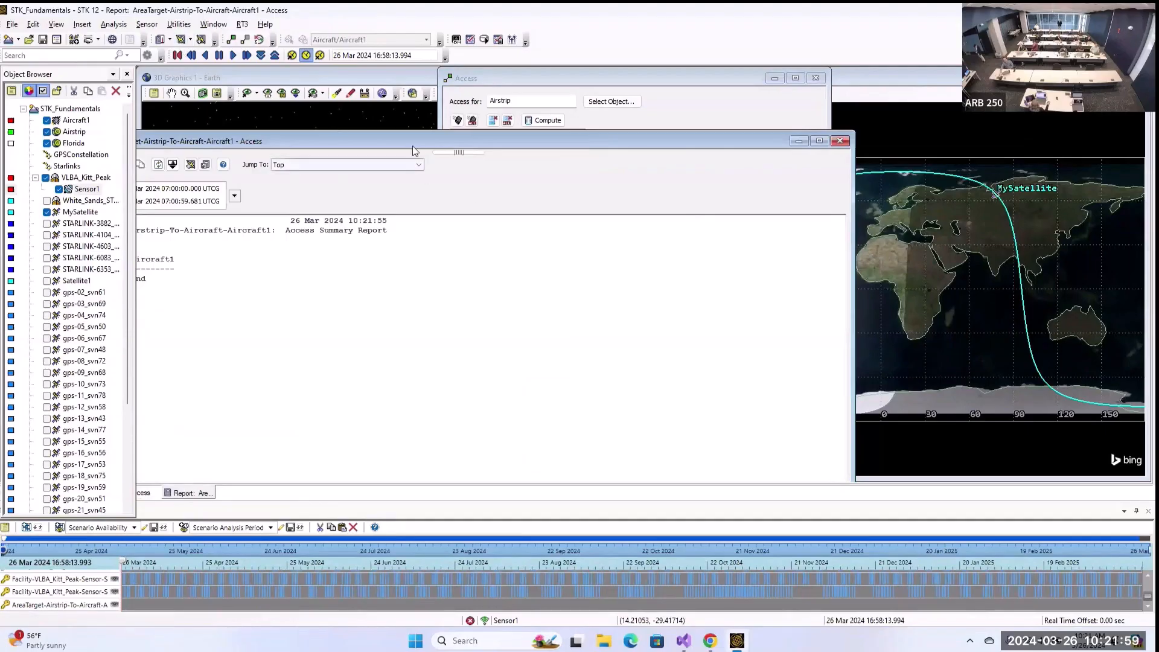
left_click_drag(412, 143, 575, 117)
left_click(1003, 115)
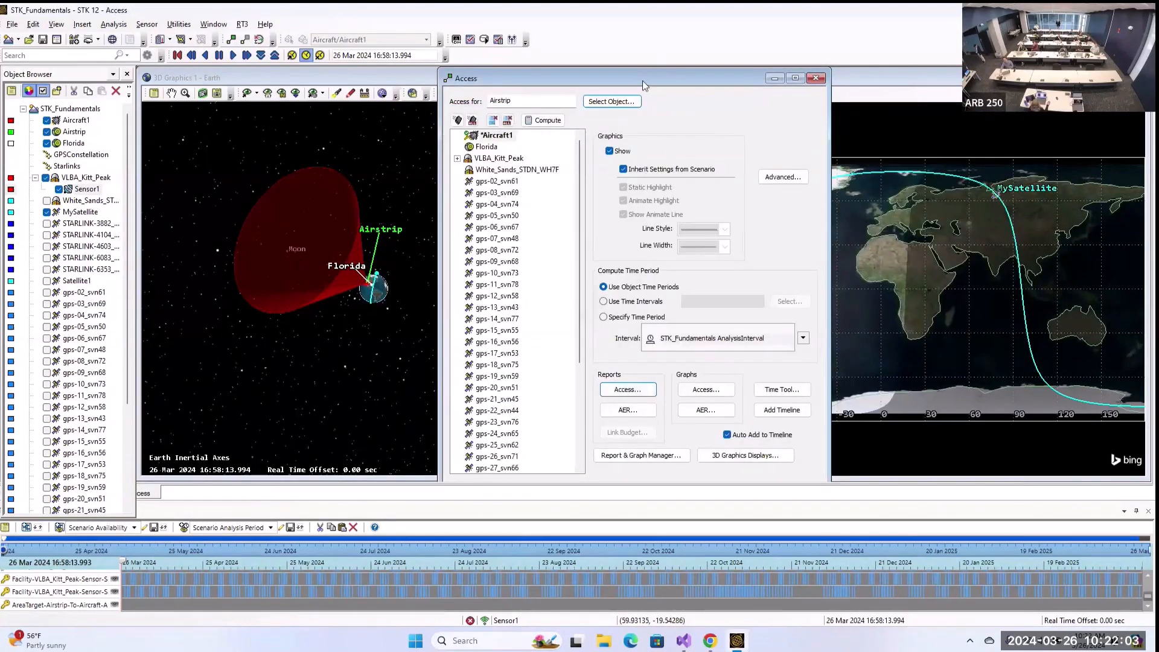
- Select gps-02_svn61 as the access target for Airstrip, and minimize the Access window
left_click_drag(643, 81, 444, 99)
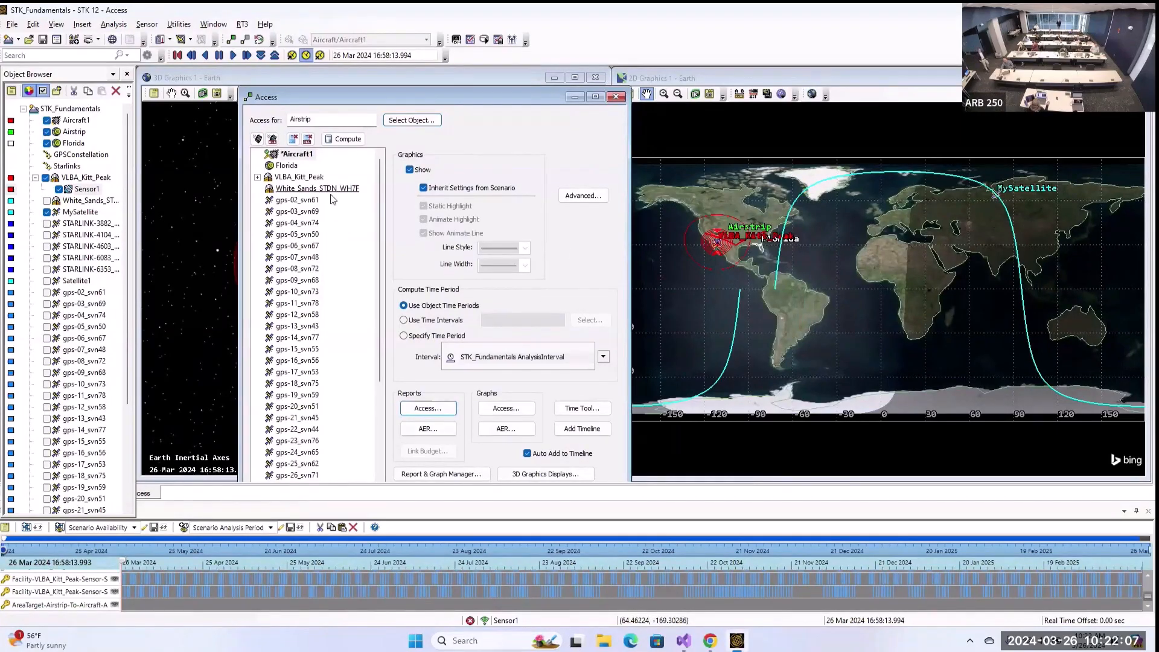
left_click(300, 201)
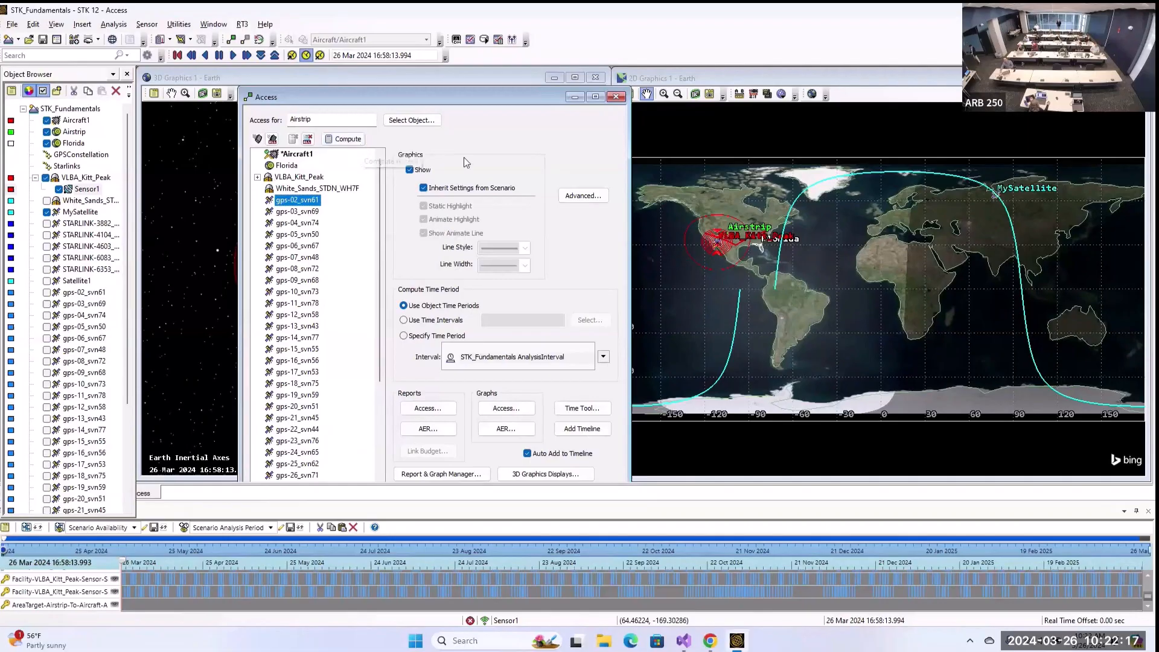
left_click_drag(505, 97, 818, 66)
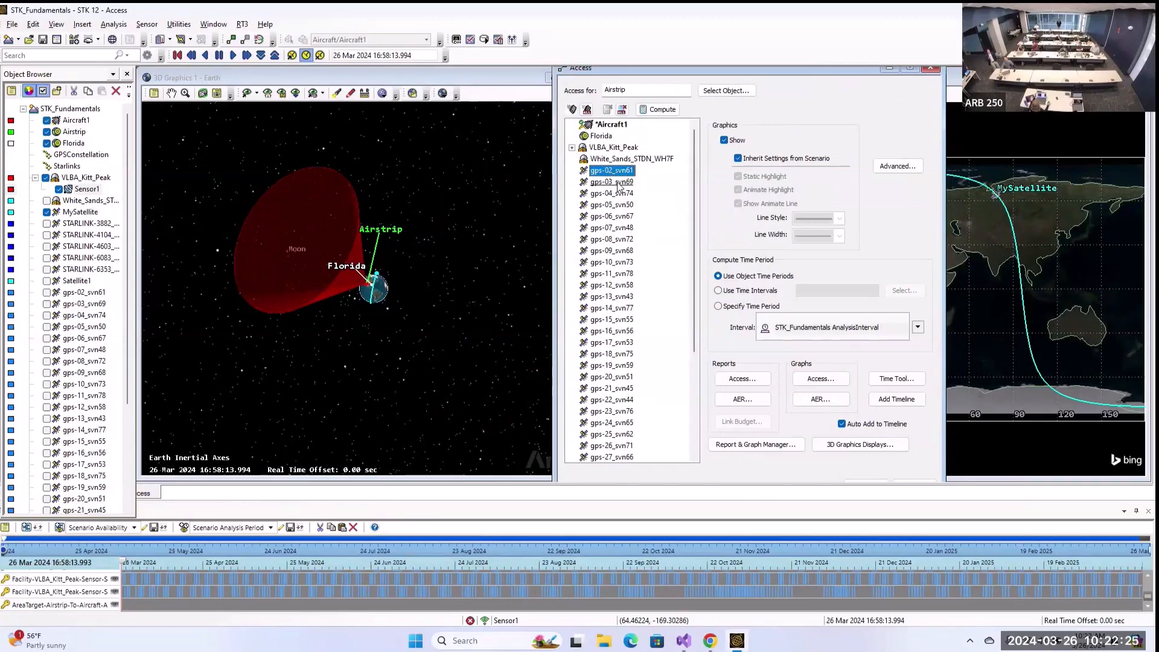
left_click_drag(720, 74, 425, 111)
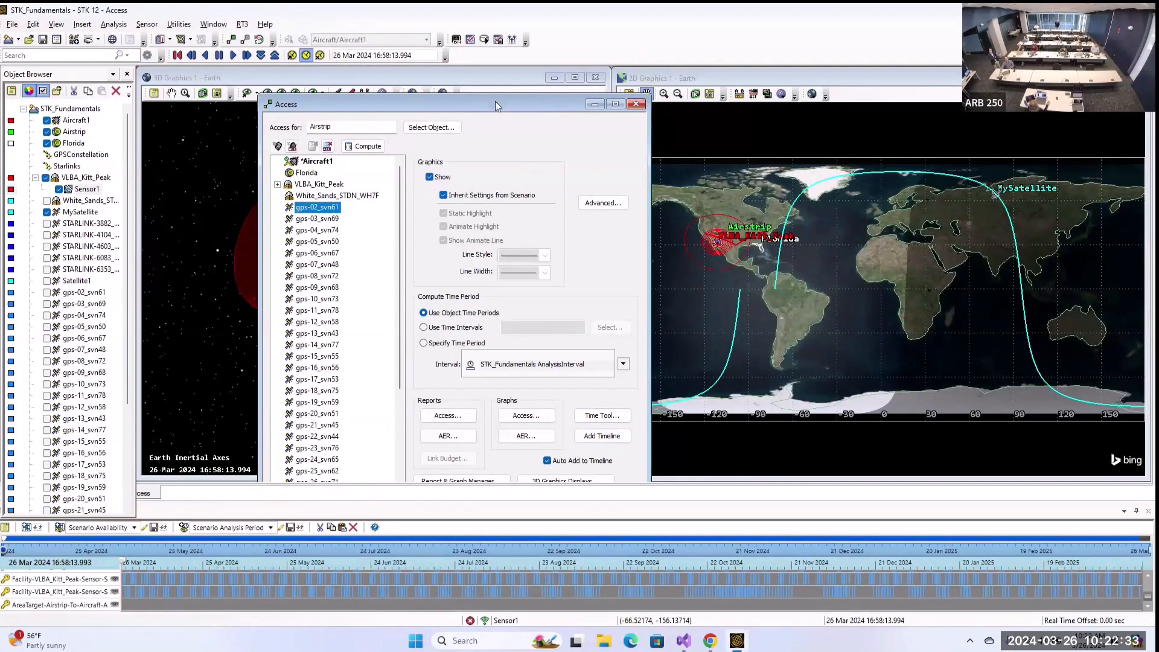
left_click_drag(452, 104, 640, 103)
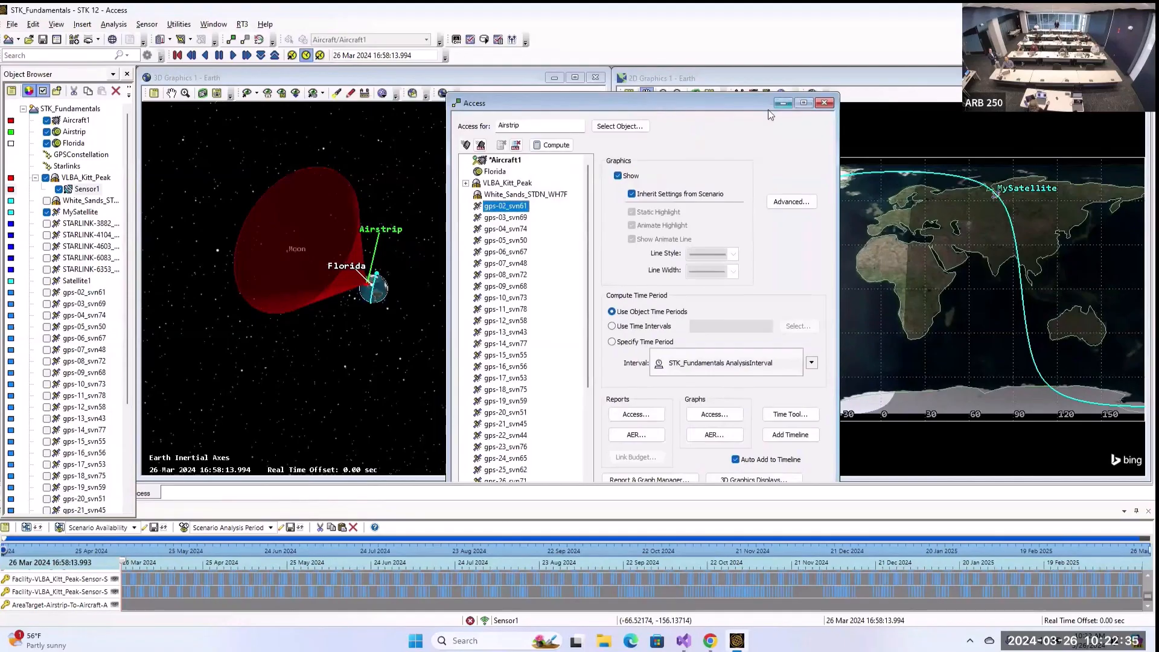
left_click(783, 103)
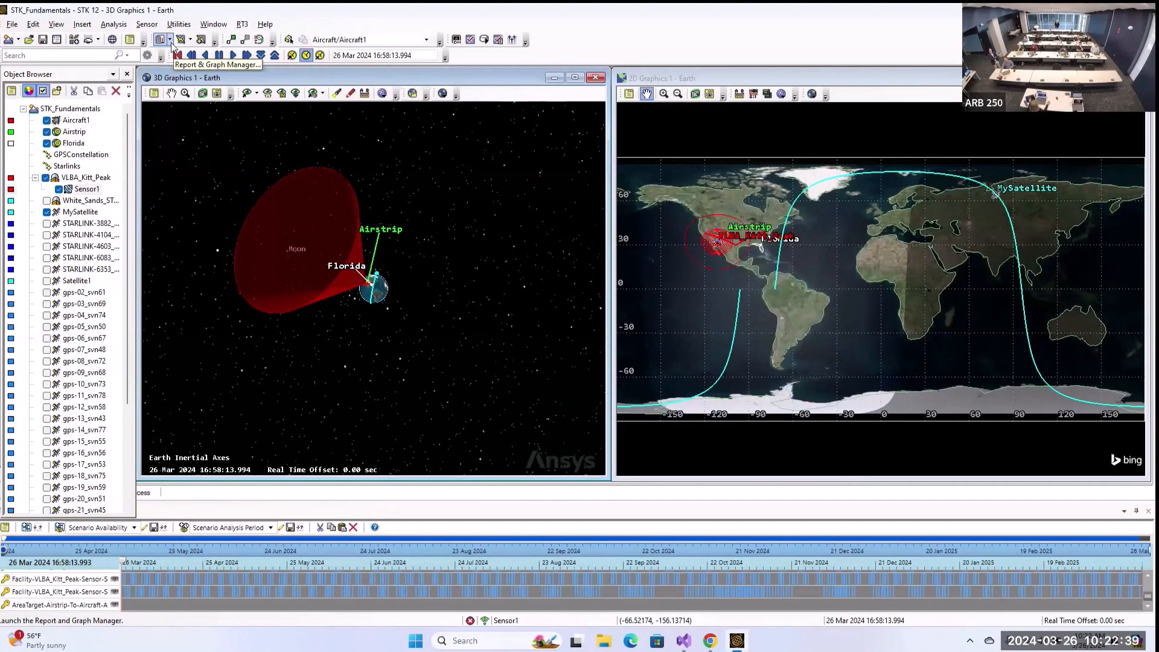
- Center the 2D map on North America, and open Aircraft1's properties to examine its route waypoints and times
left_click(76, 121)
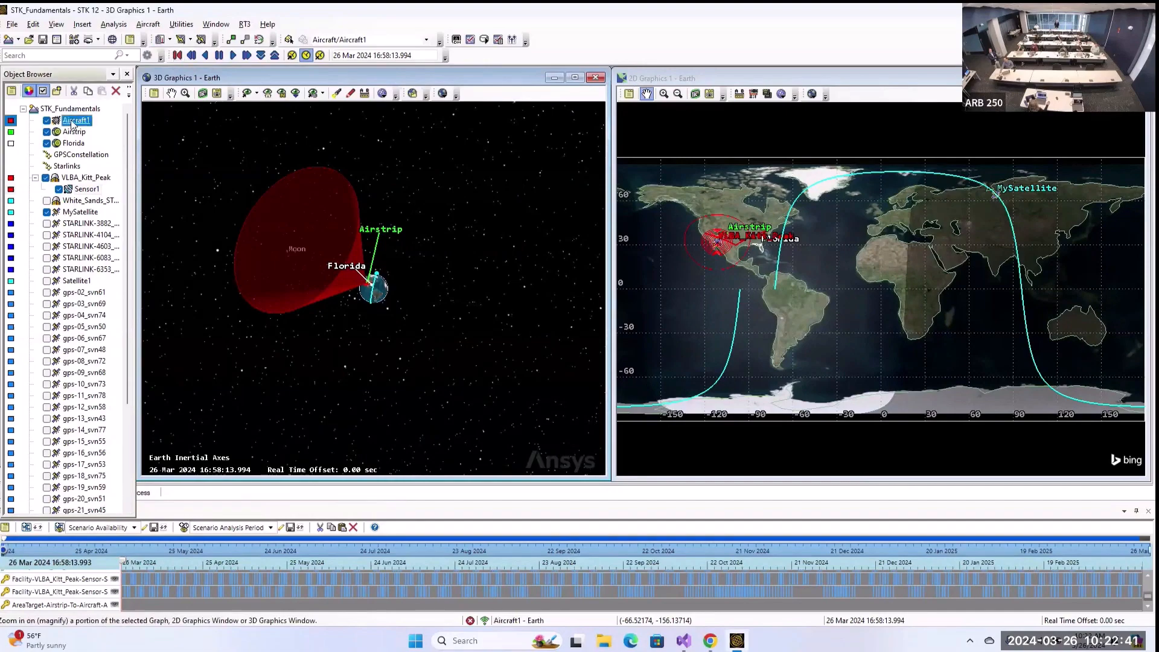
scroll(658, 233, "up", 2)
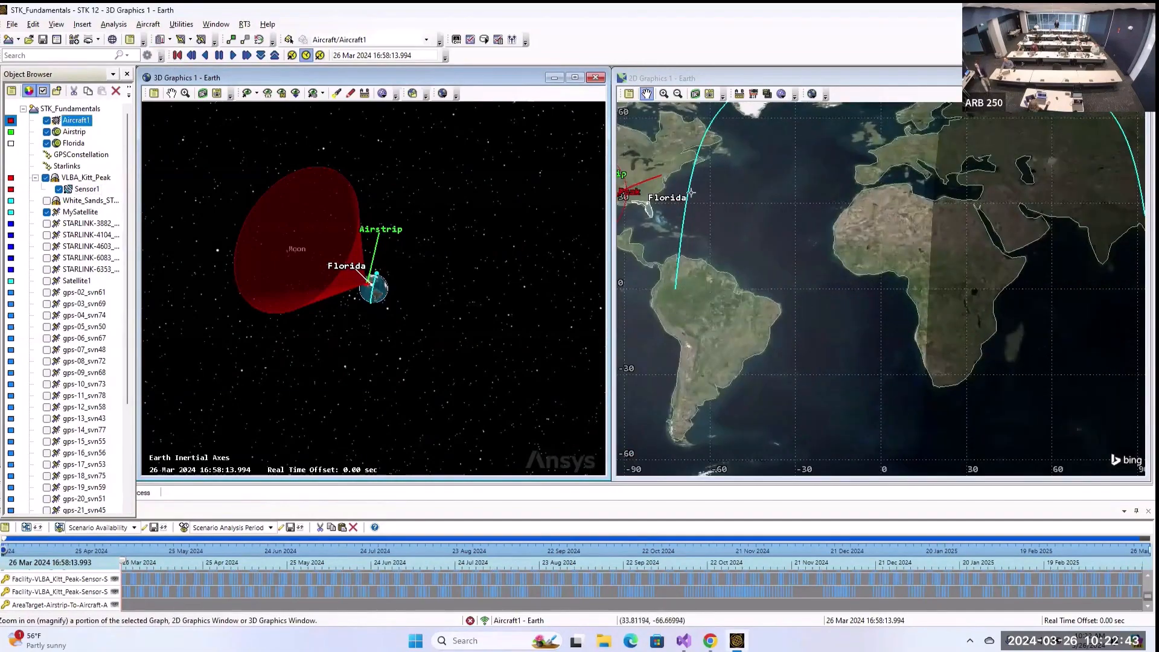
left_click_drag(722, 226, 988, 296)
double_click(75, 120)
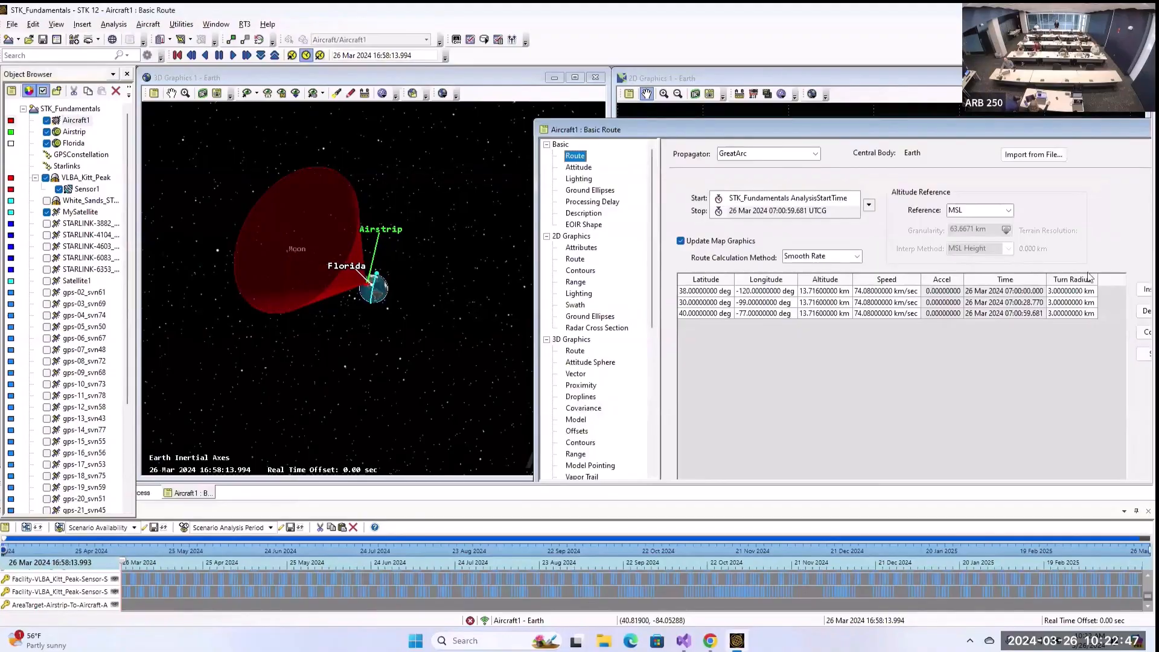
left_click_drag(981, 131, 631, 111)
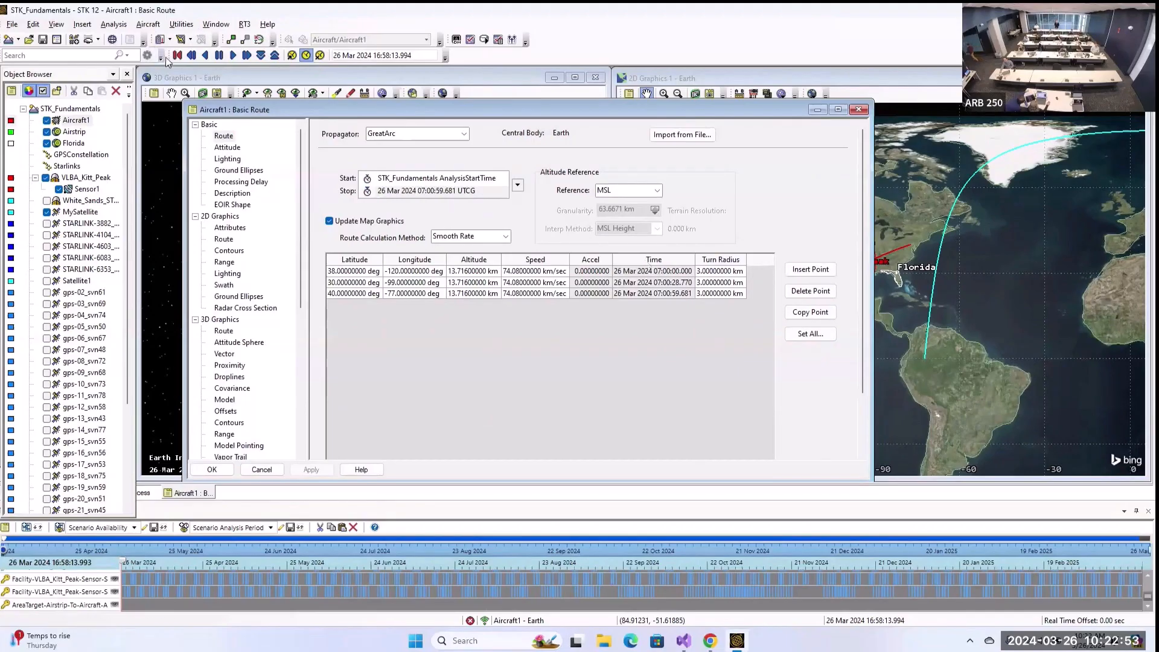
- Review the analysis period start in the STK_Fundamentals time properties, accept them, and open Aircraft1's route properties
double_click(70, 109)
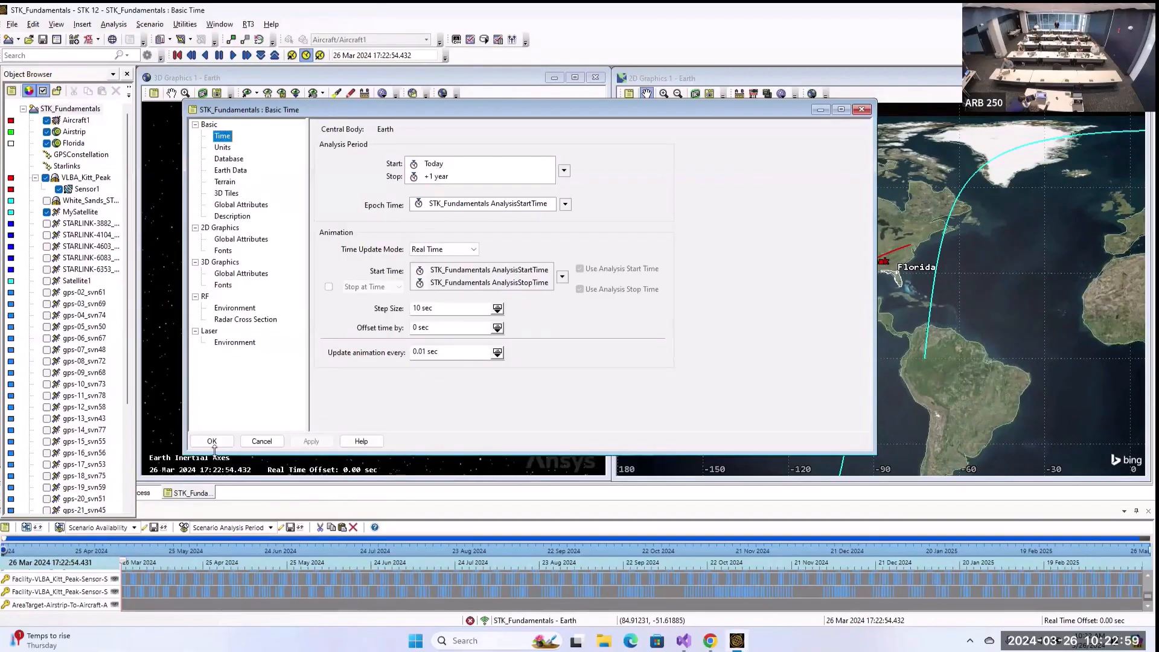
left_click(440, 160)
double_click(431, 163)
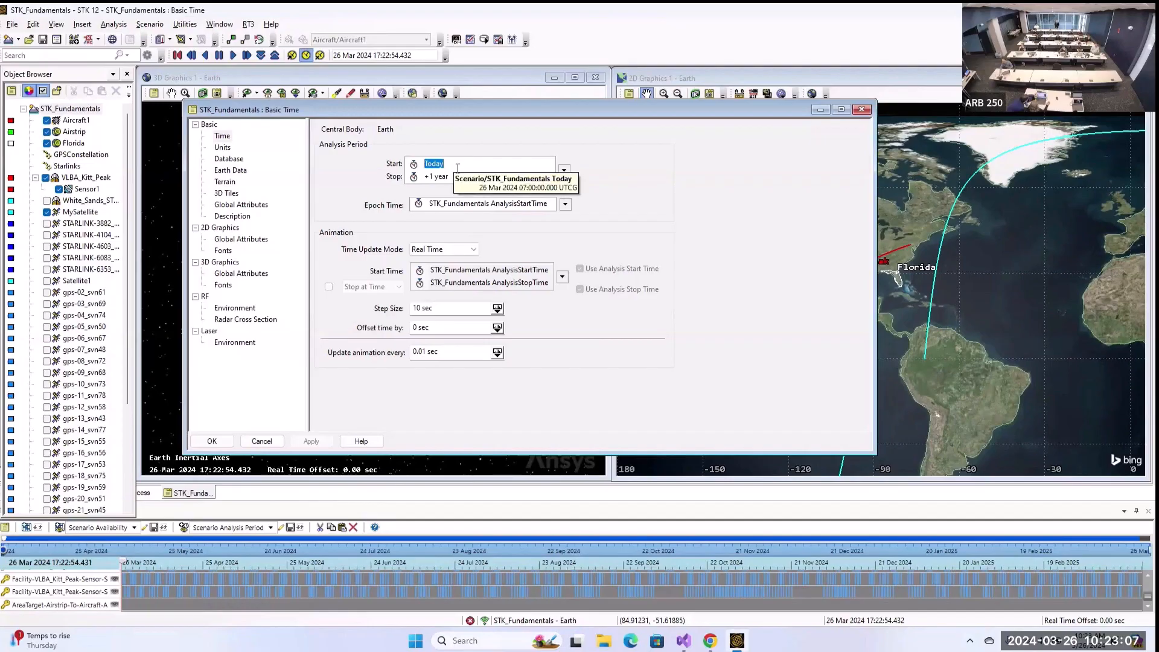
left_click(212, 442)
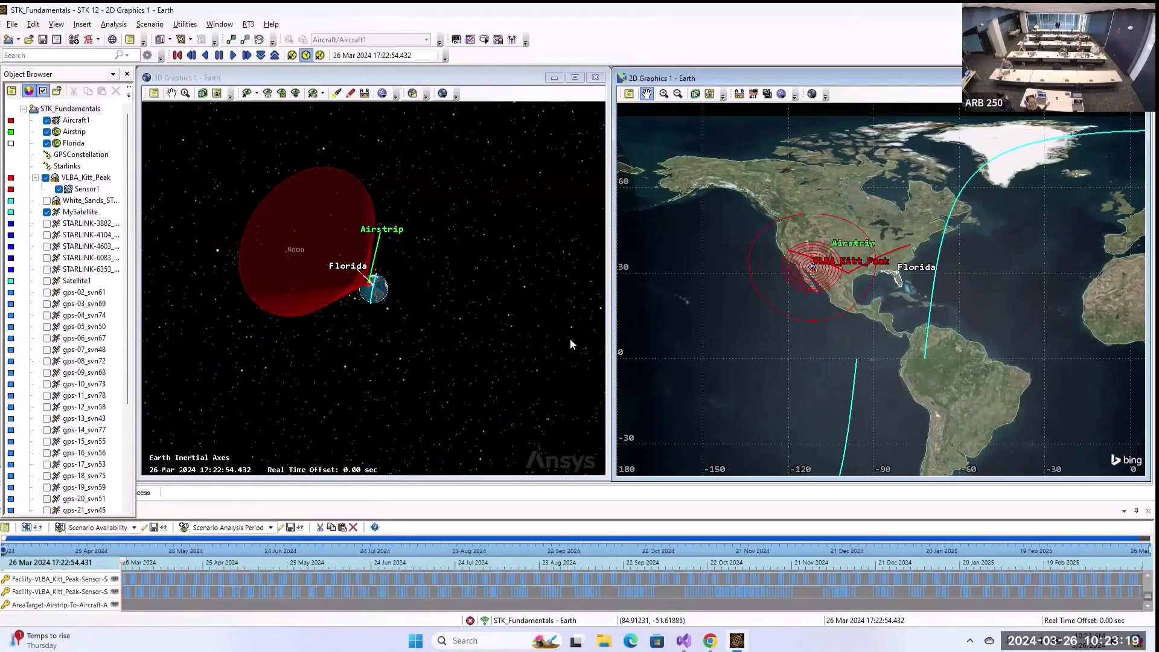
double_click(75, 121)
left_click(814, 334)
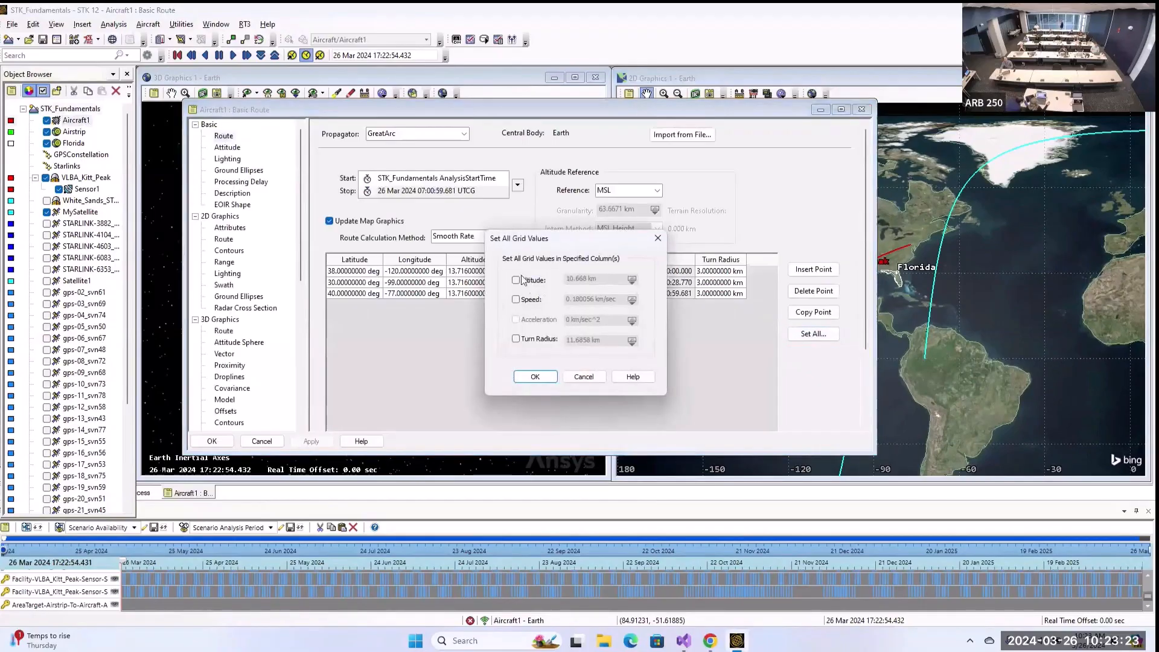
left_click(516, 299)
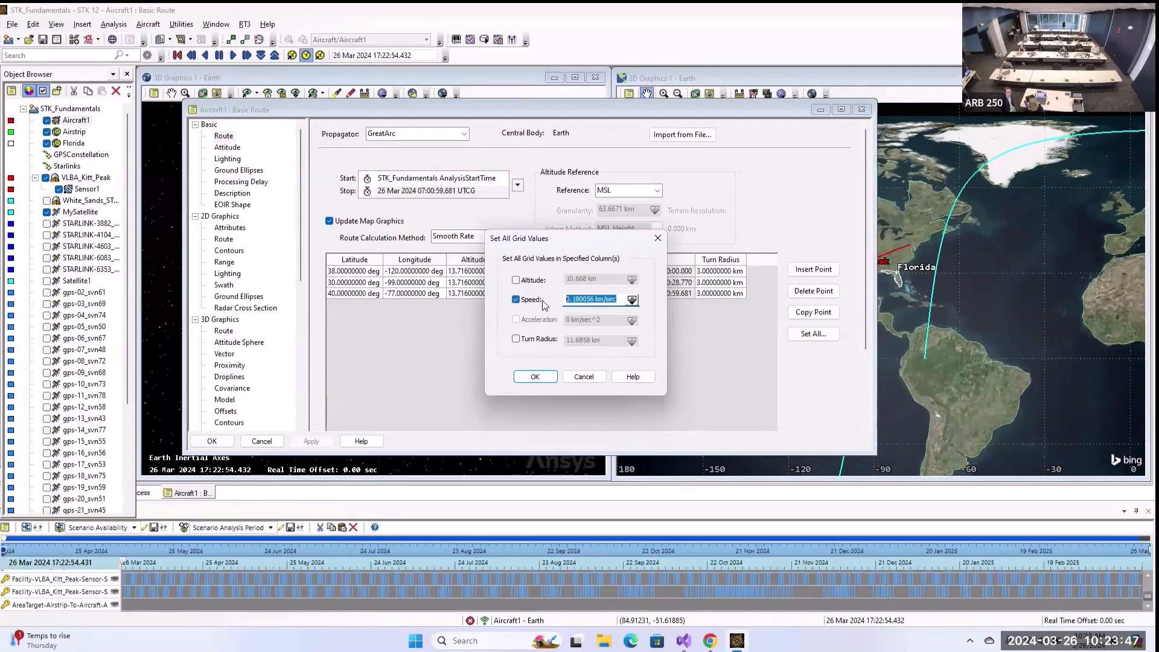
left_click(584, 376)
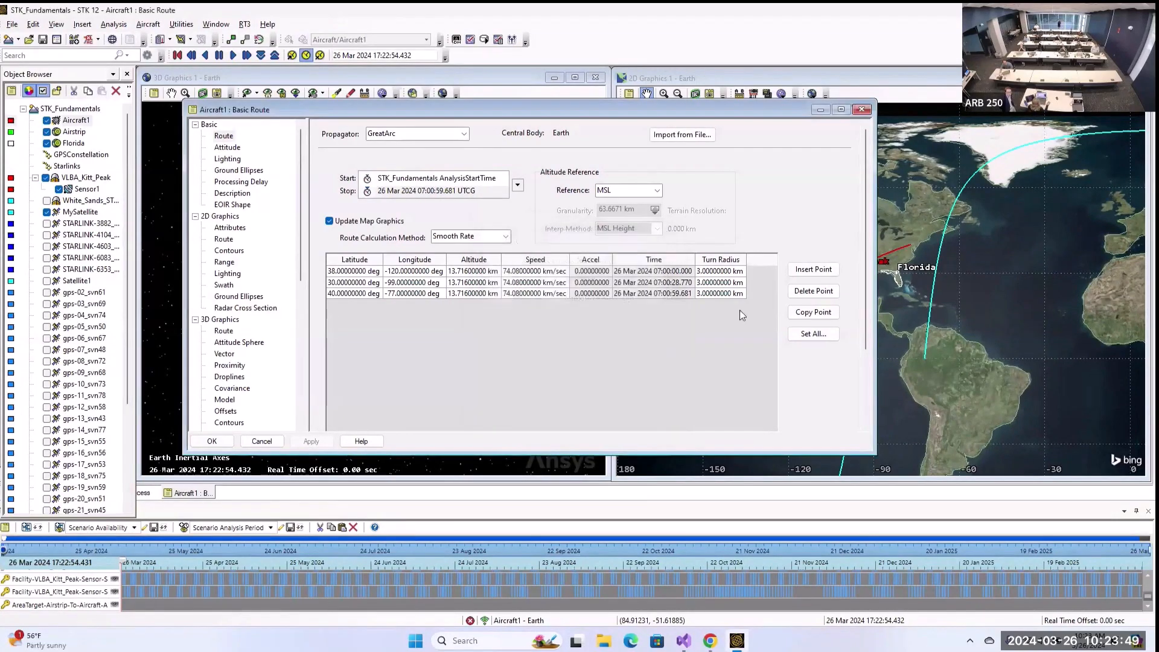
- Delete the three existing waypoints from Aircraft1's GreatArc route and insert three new ones
left_click(597, 272)
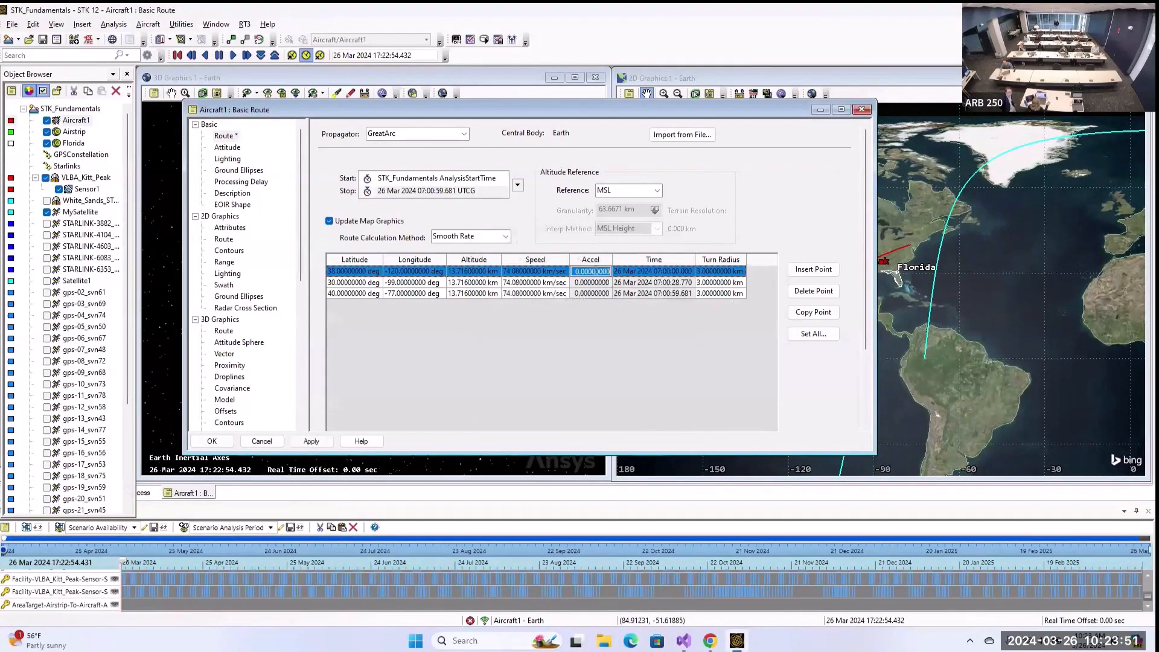
left_click(563, 308)
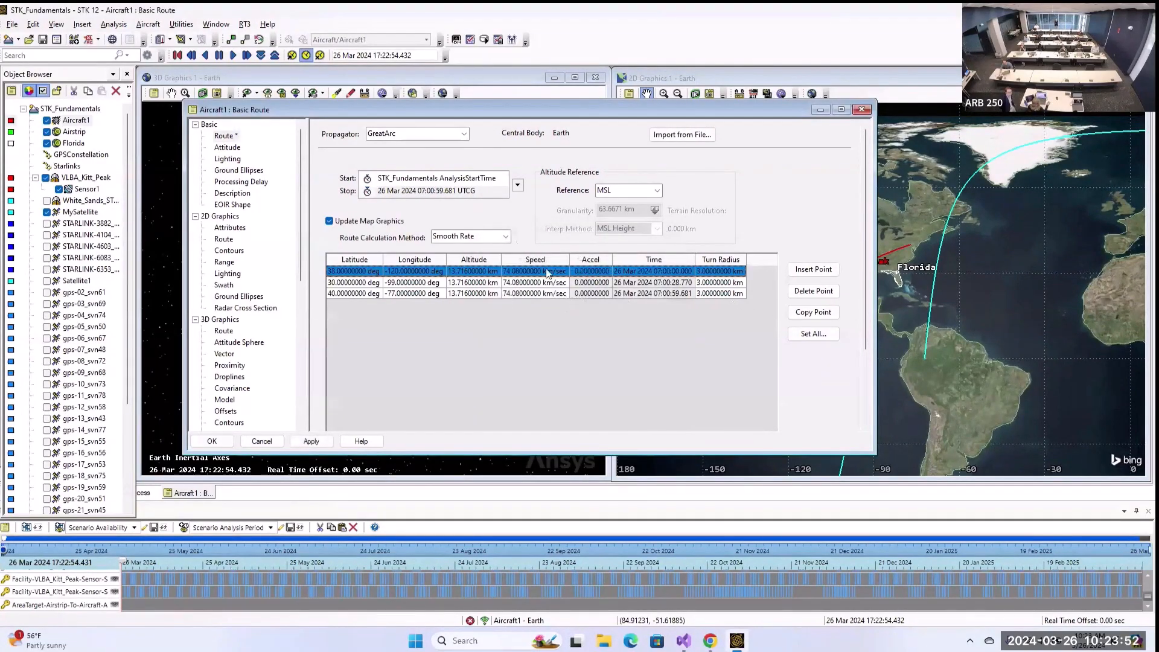
left_click(813, 291)
left_click(813, 291)
left_click(813, 292)
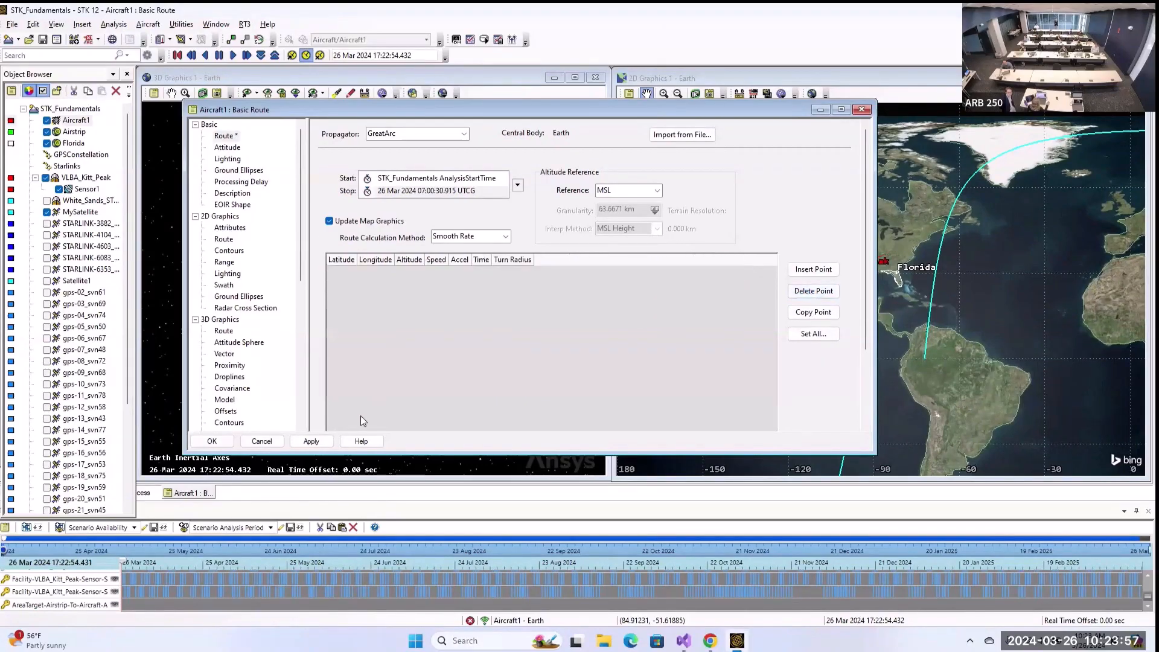
left_click(816, 269)
left_click(817, 269)
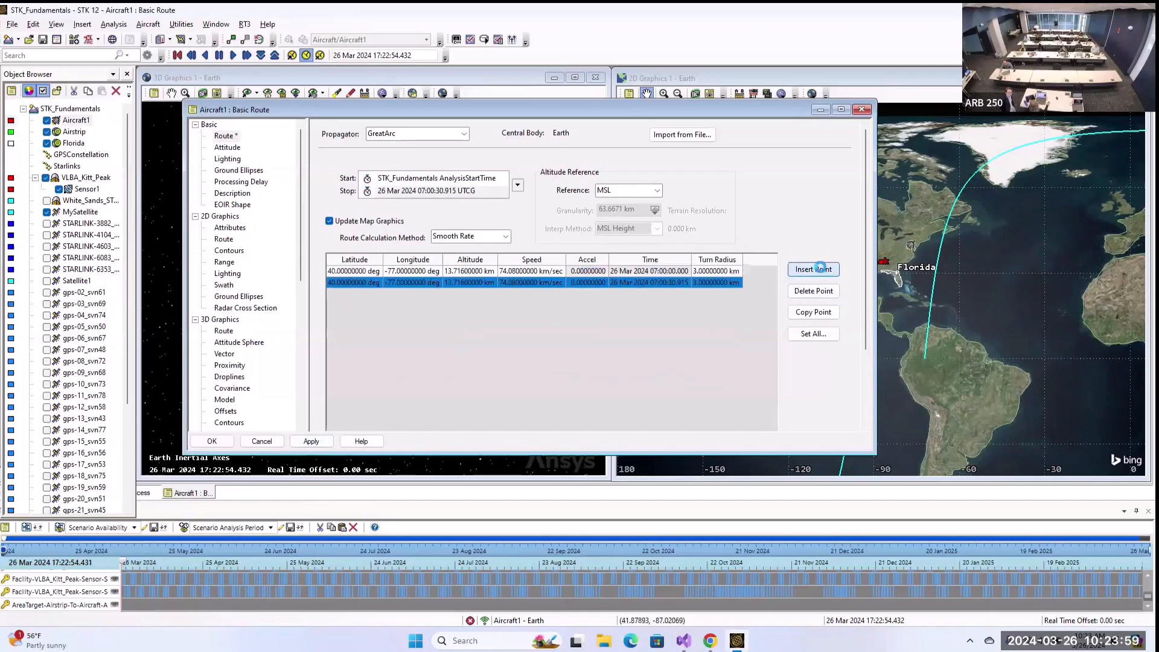
left_click(818, 269)
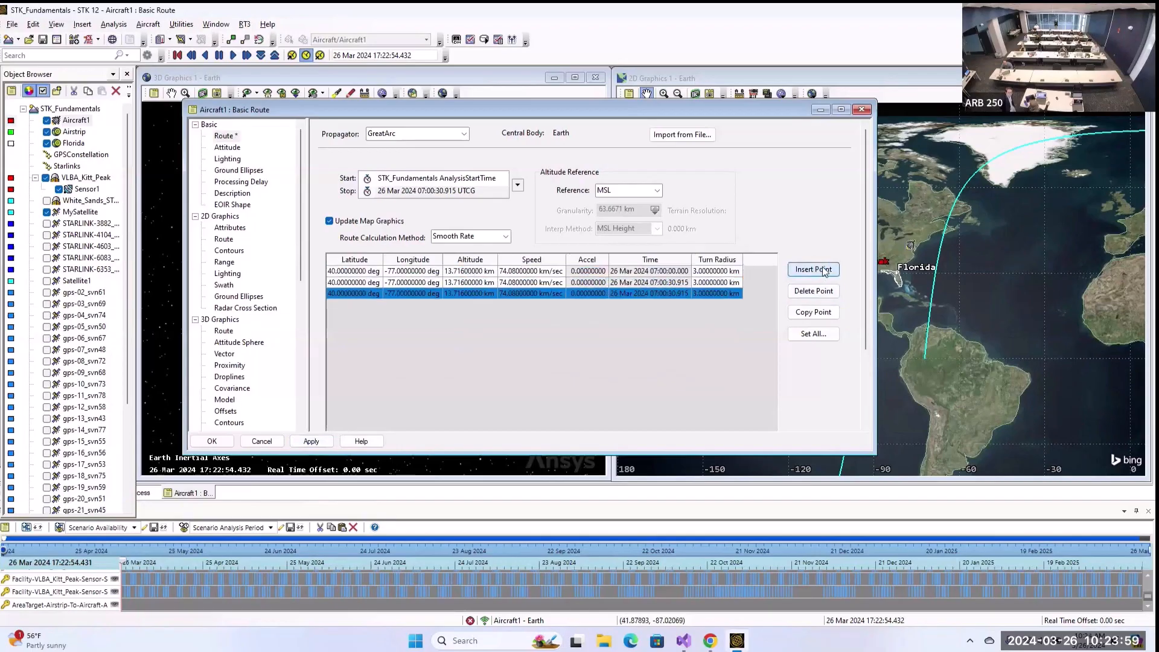
- Set the first waypoint's latitude to 38 deg and its longitude to -120 deg
double_click(367, 273)
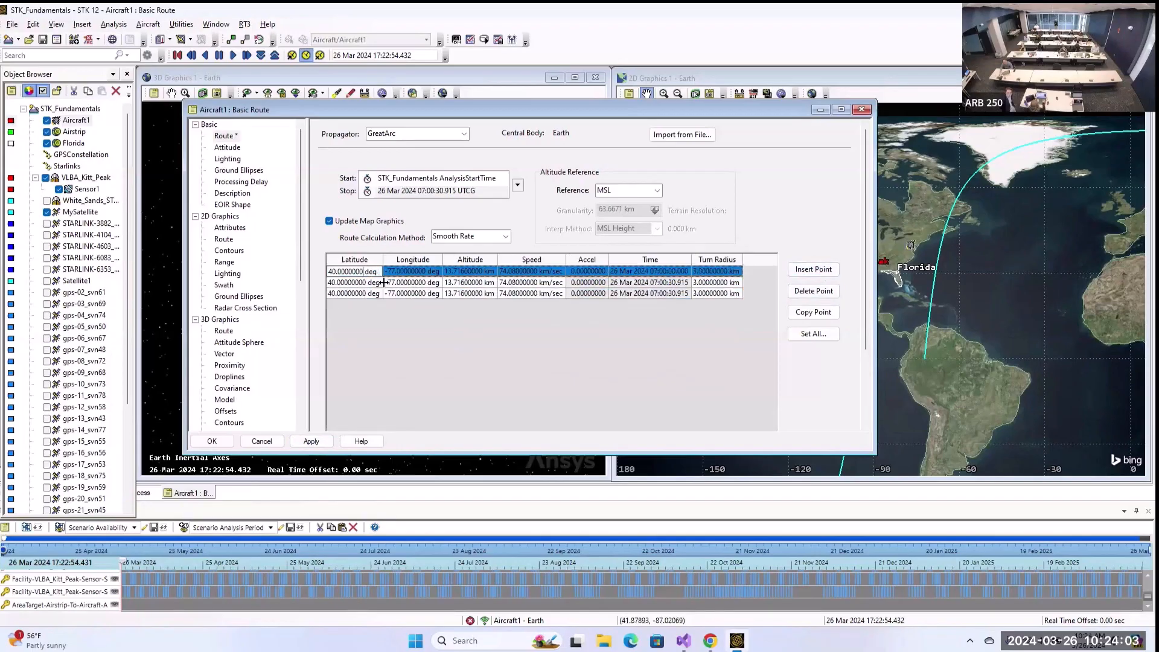
key("BackSpace")
key("BackSpace")
key("BackSpace")
key("BackSpace")
key("BackSpace")
key("BackSpace")
key("BackSpace")
key("BackSpace")
key("BackSpace")
key("BackSpace")
type("38")
key("Tab")
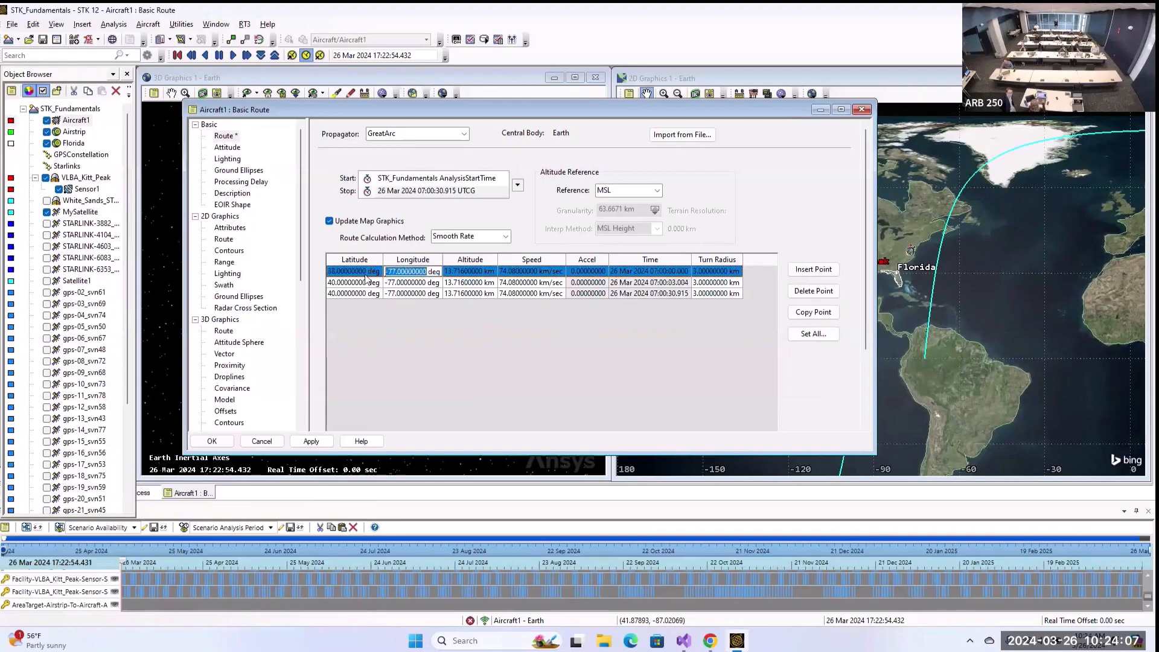
type("-120")
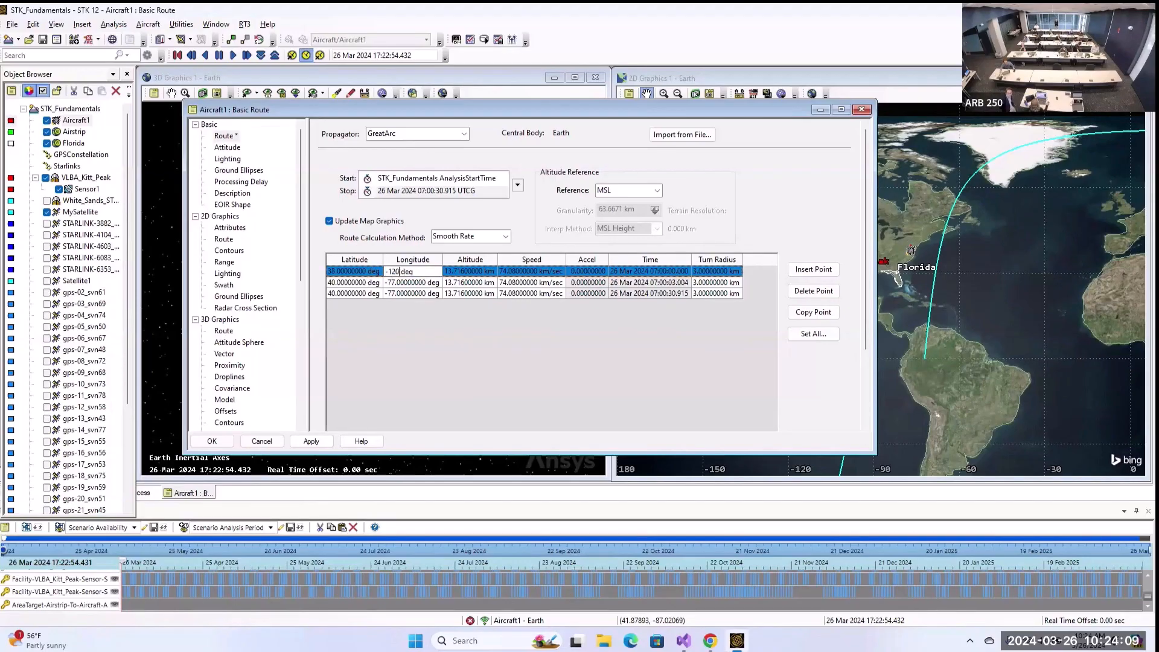
key("Return")
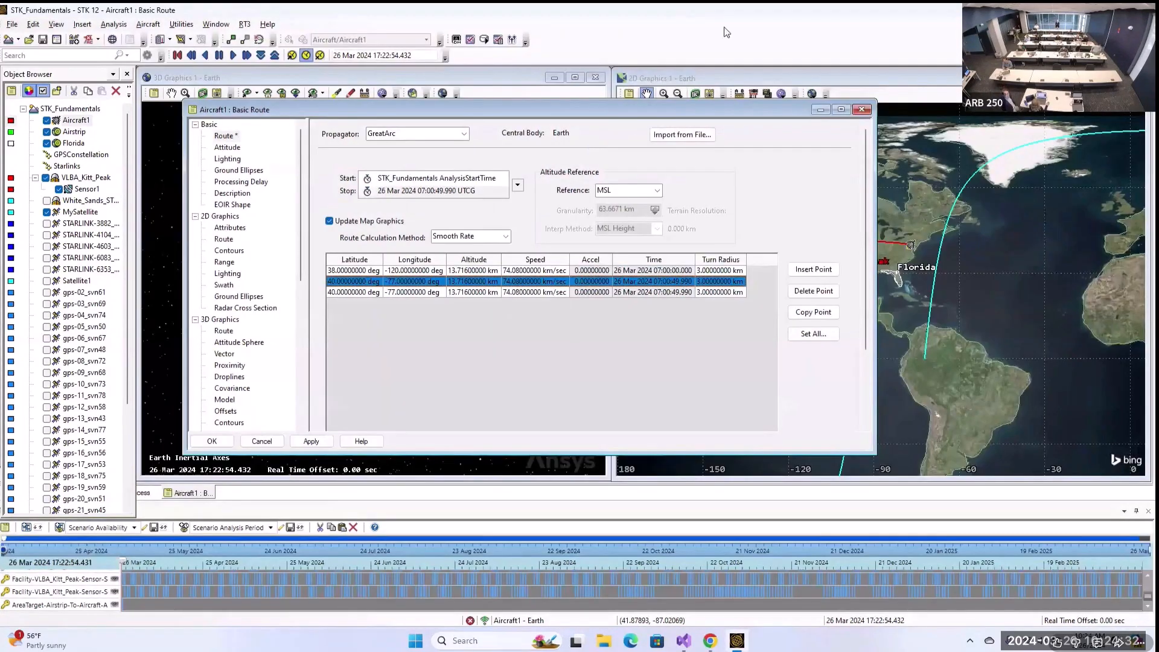
- Apply the edited route to Aircraft1 and close its properties
left_click_drag(610, 111, 484, 131)
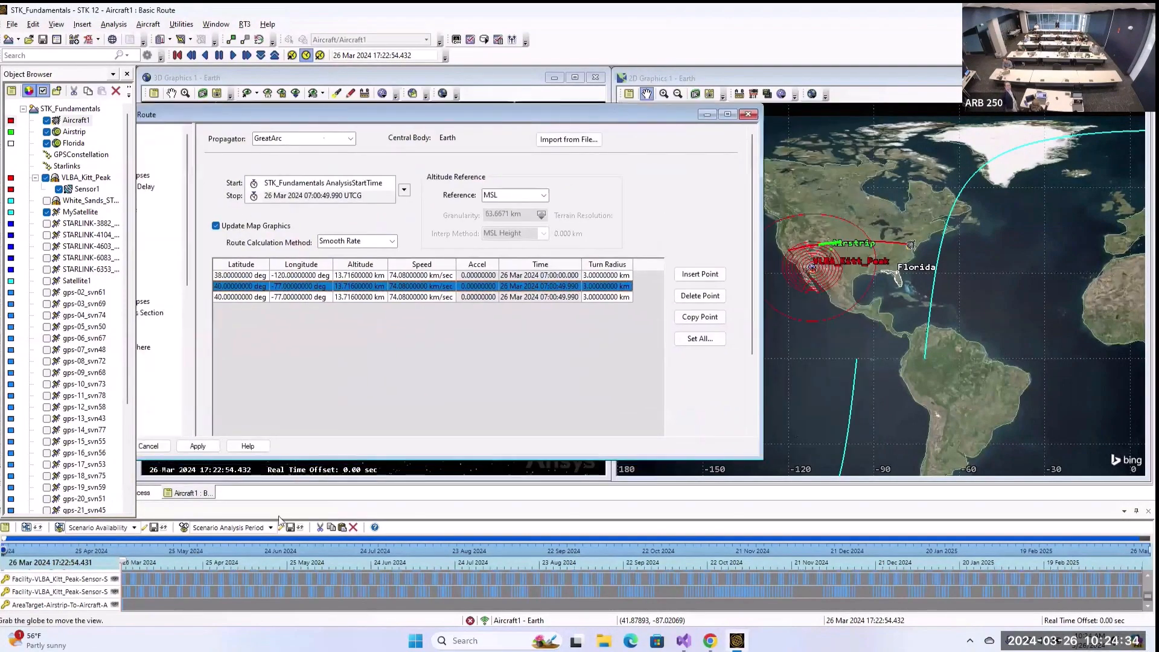
left_click(205, 448)
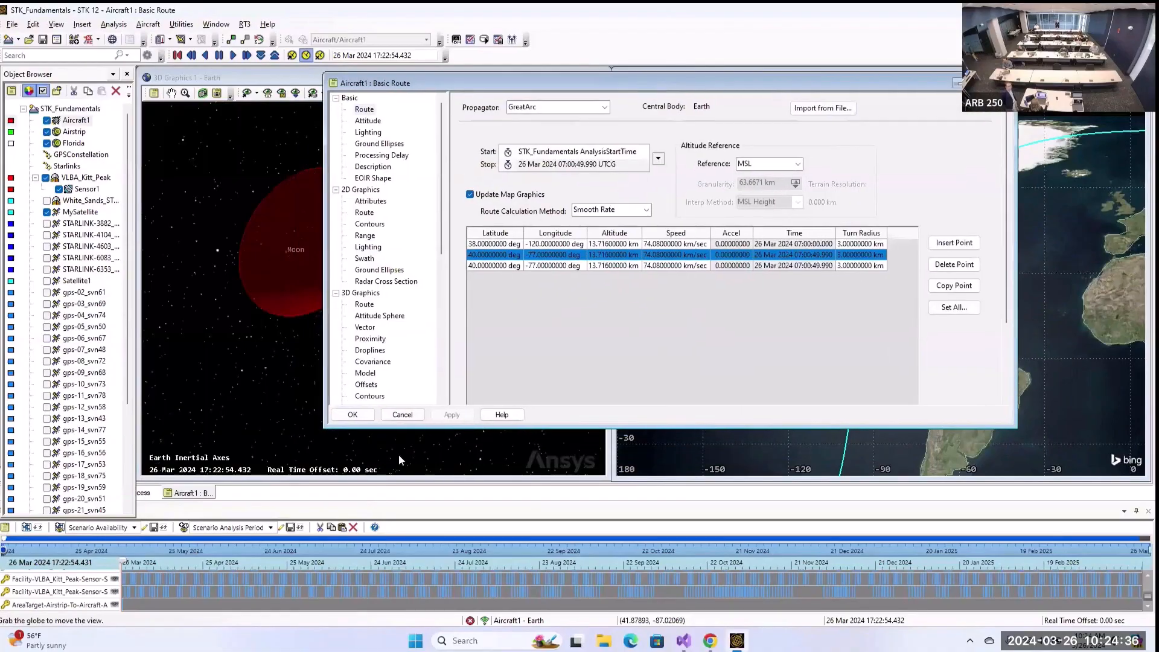
left_click(352, 415)
- Zoom the 3D view to Aircraft1 and return it to the home view
right_click(75, 120)
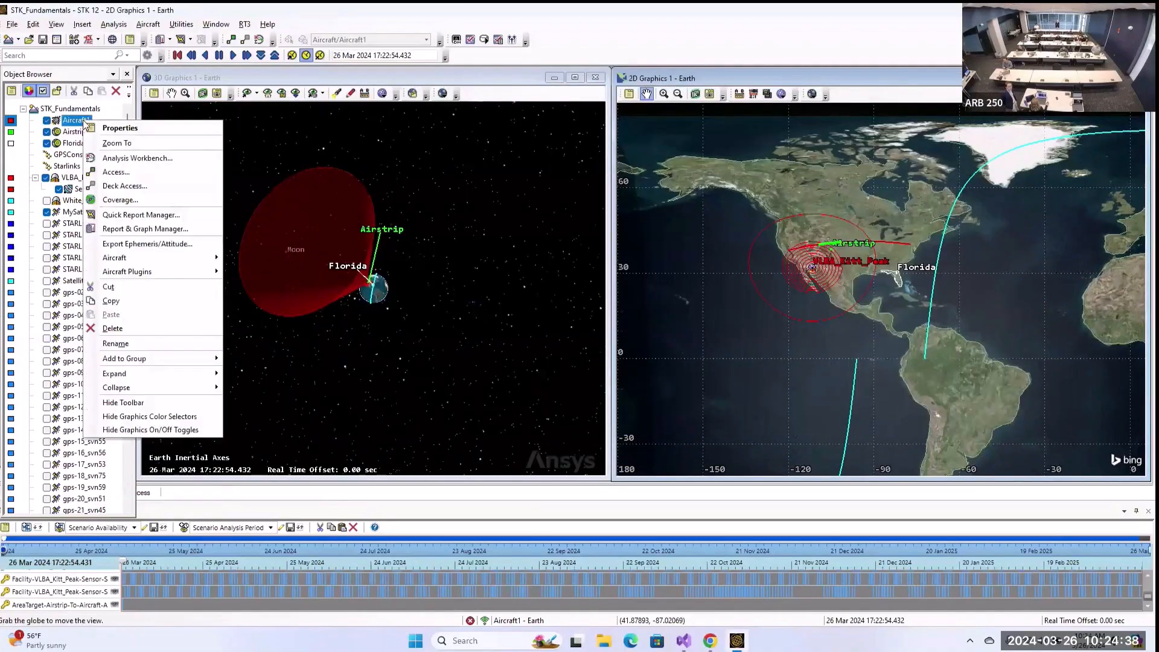
left_click(116, 146)
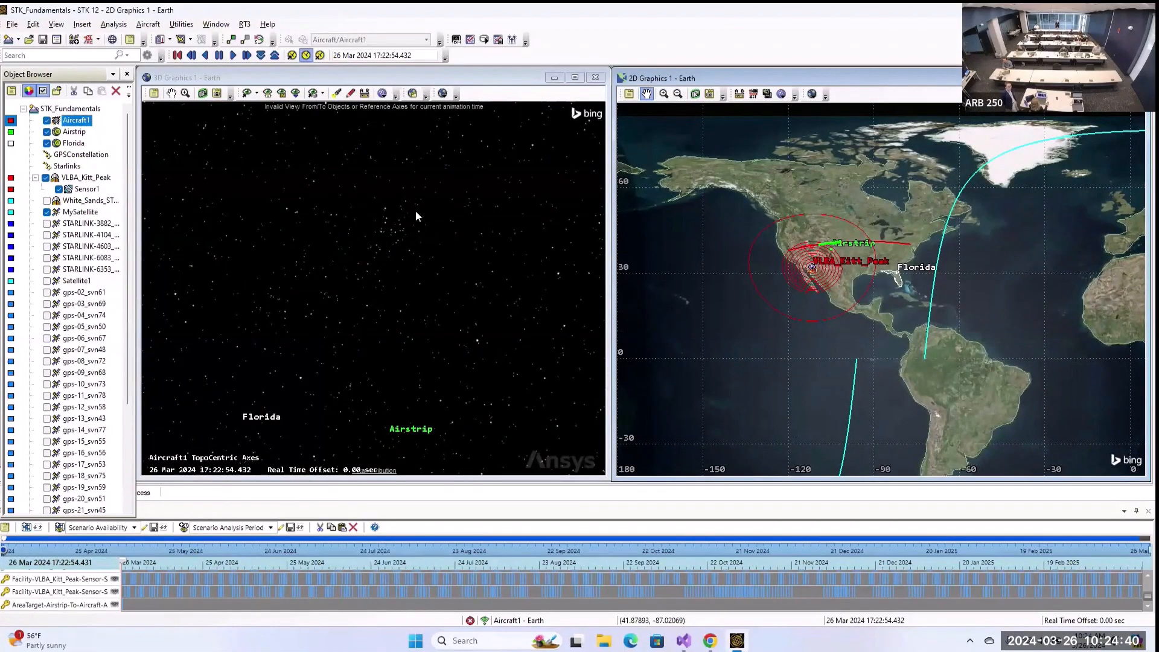
left_click(267, 94)
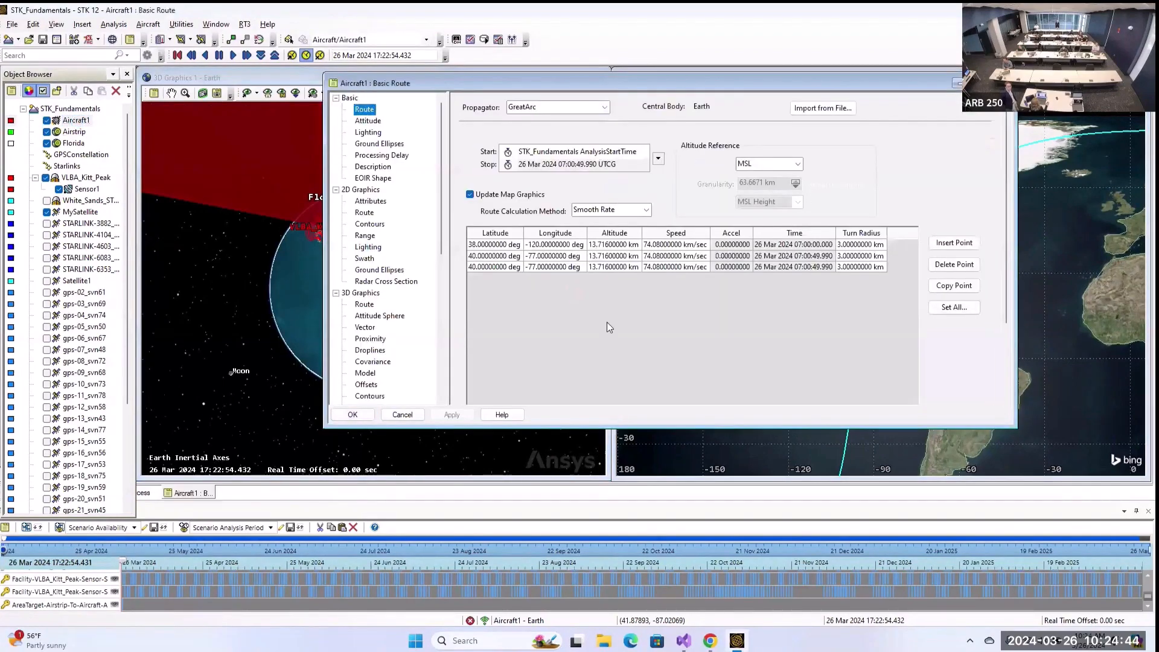
- Set the altitude of all Aircraft1 waypoints to 30 km and apply the route change
left_click(956, 307)
left_click(516, 279)
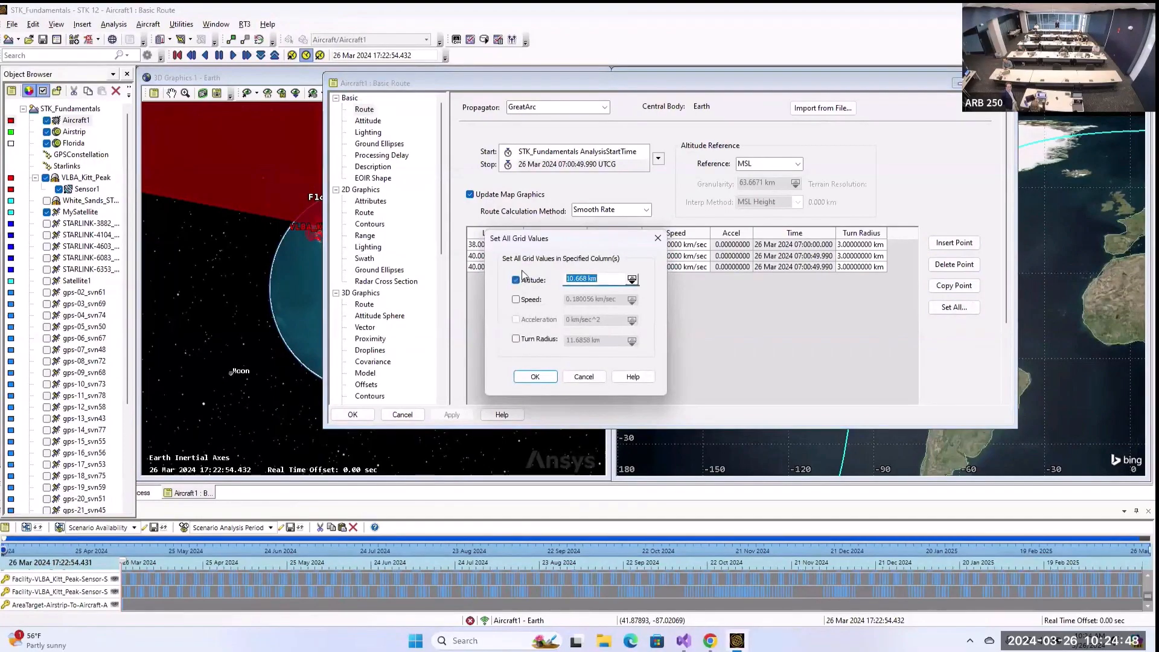
type("30")
left_click(537, 376)
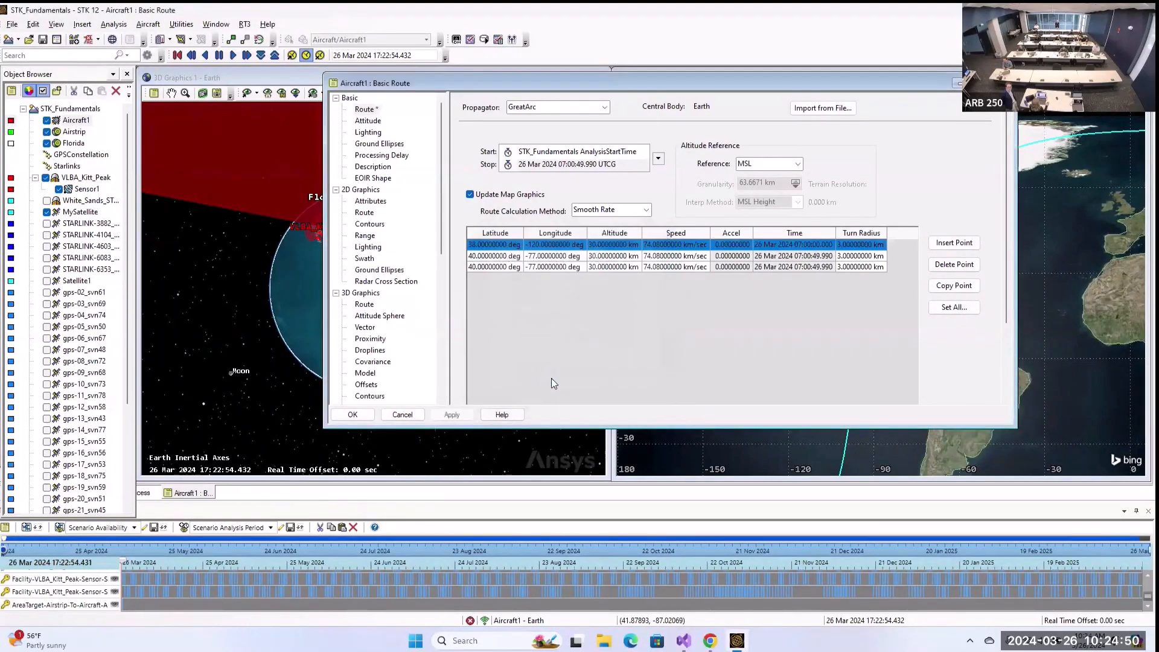
left_click(450, 415)
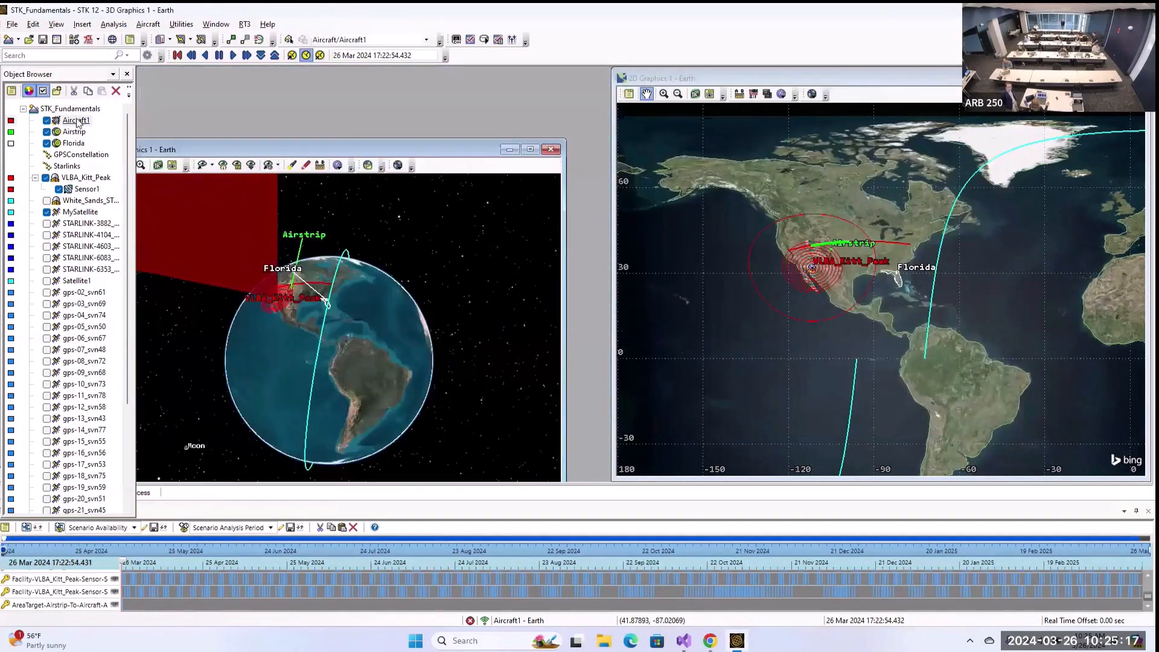
- Zoom the 3D view to Aircraft1 and reposition the 3D Graphics window beside the 2D map
right_click(77, 123)
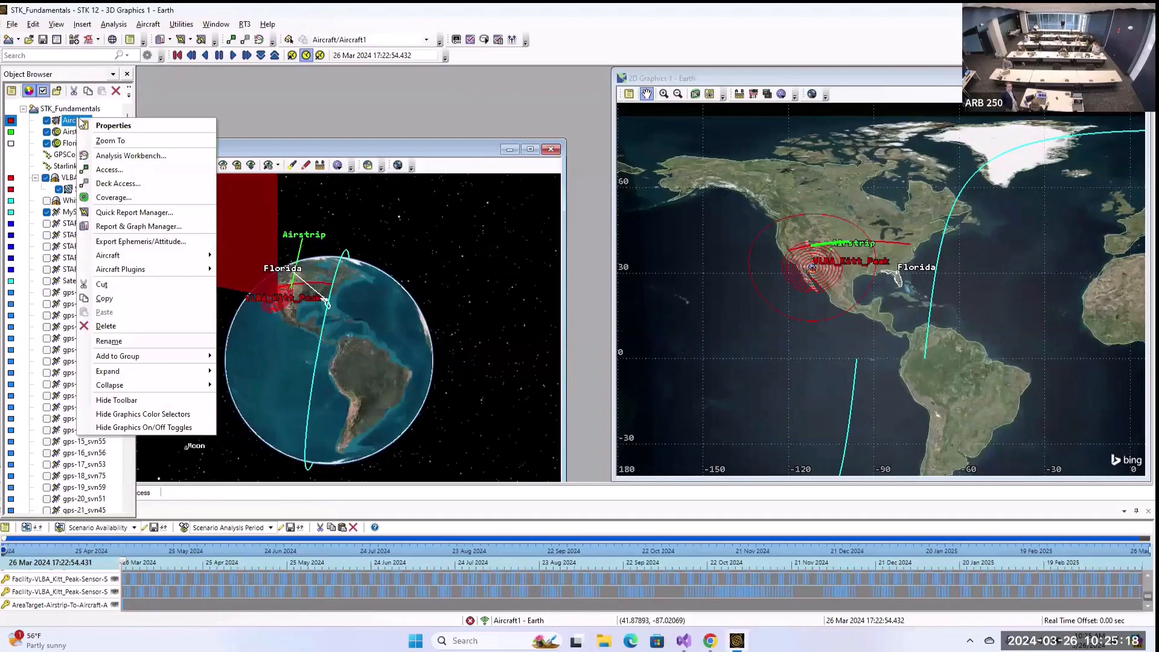
left_click(116, 140)
left_click_drag(408, 146, 481, 74)
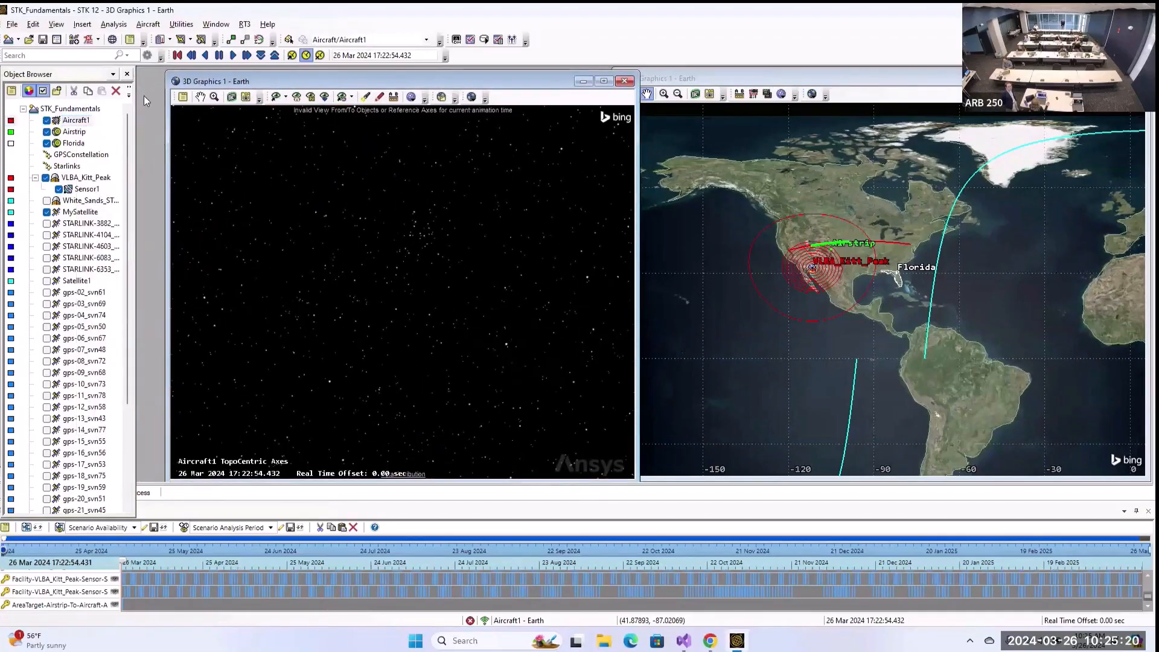
- Switch the animation to normal mode and reset it to the start time, reviewing and closing Aircraft1's route properties
double_click(71, 121)
left_click(256, 129)
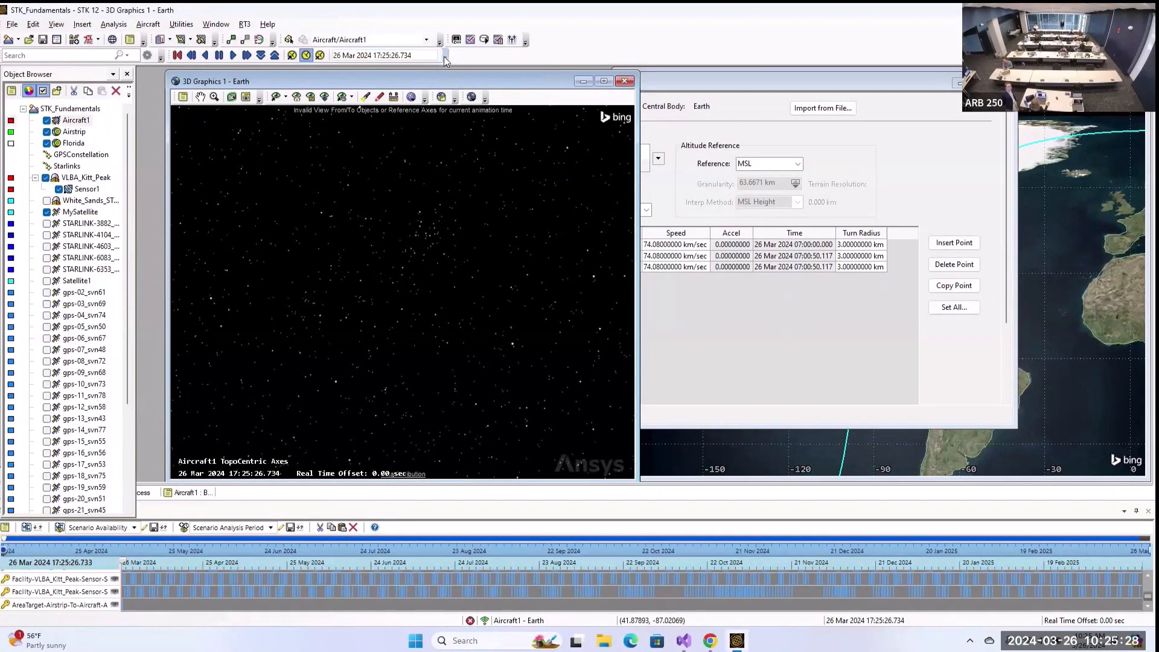
left_click(292, 55)
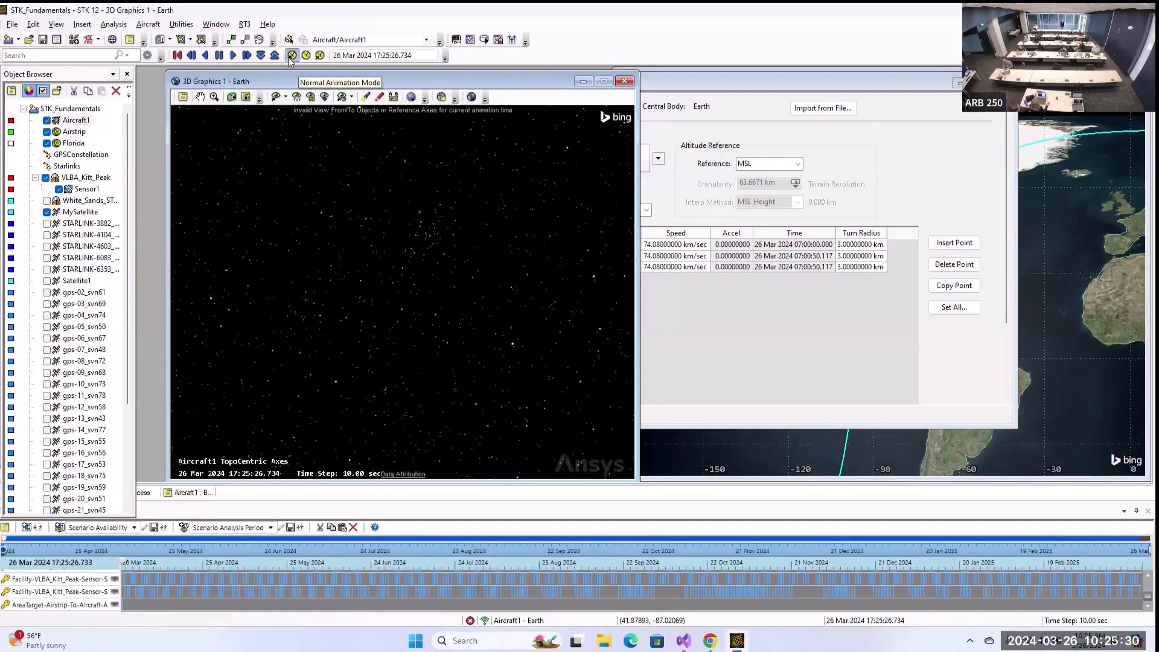
left_click(177, 55)
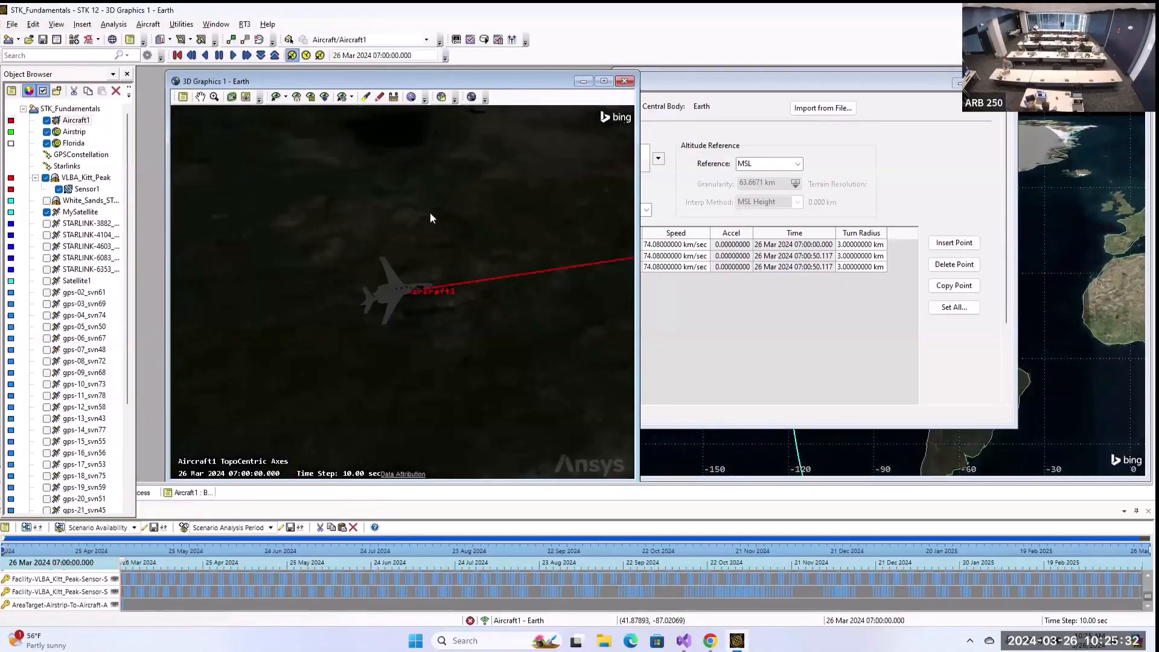
left_click_drag(563, 80, 526, 74)
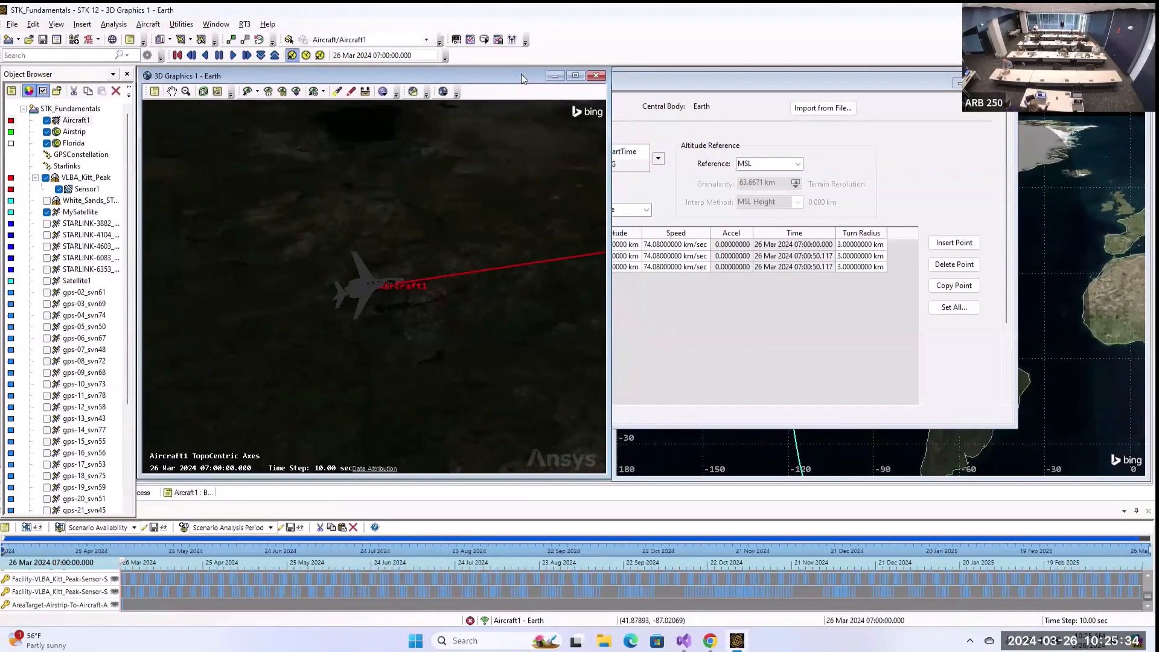
left_click_drag(841, 80, 900, 85)
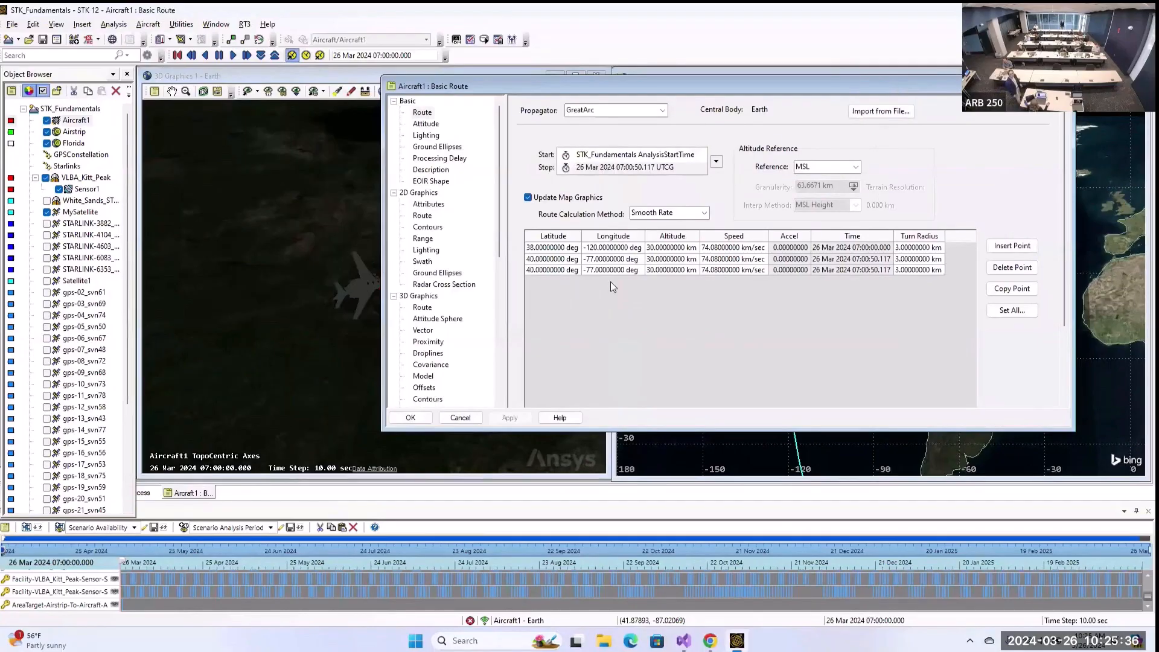
left_click(414, 417)
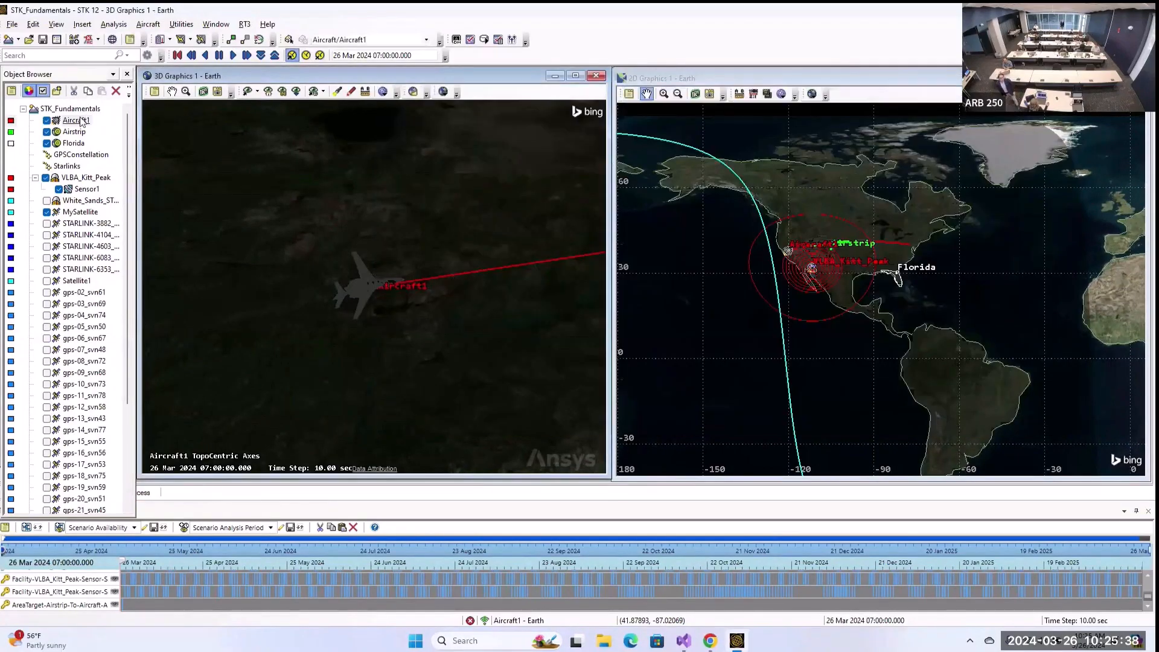
- Zoom to Aircraft1 in the 3D view, play the animation to watch its flight, and reset to the start time
right_click(77, 121)
left_click(107, 141)
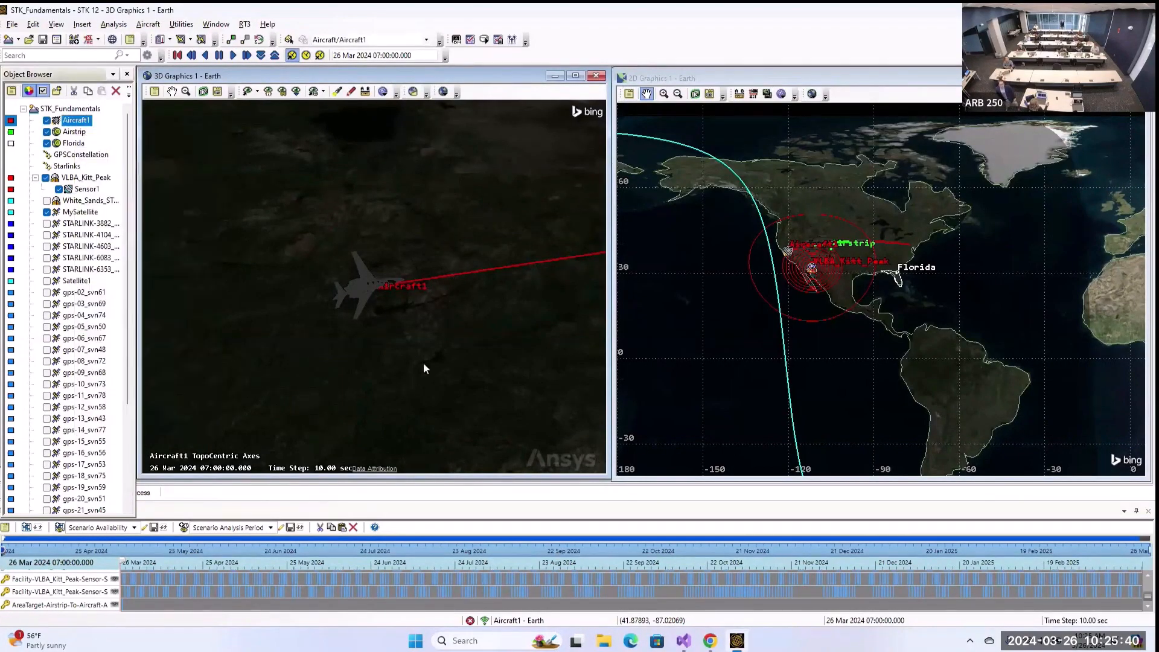
left_click_drag(424, 368, 462, 320)
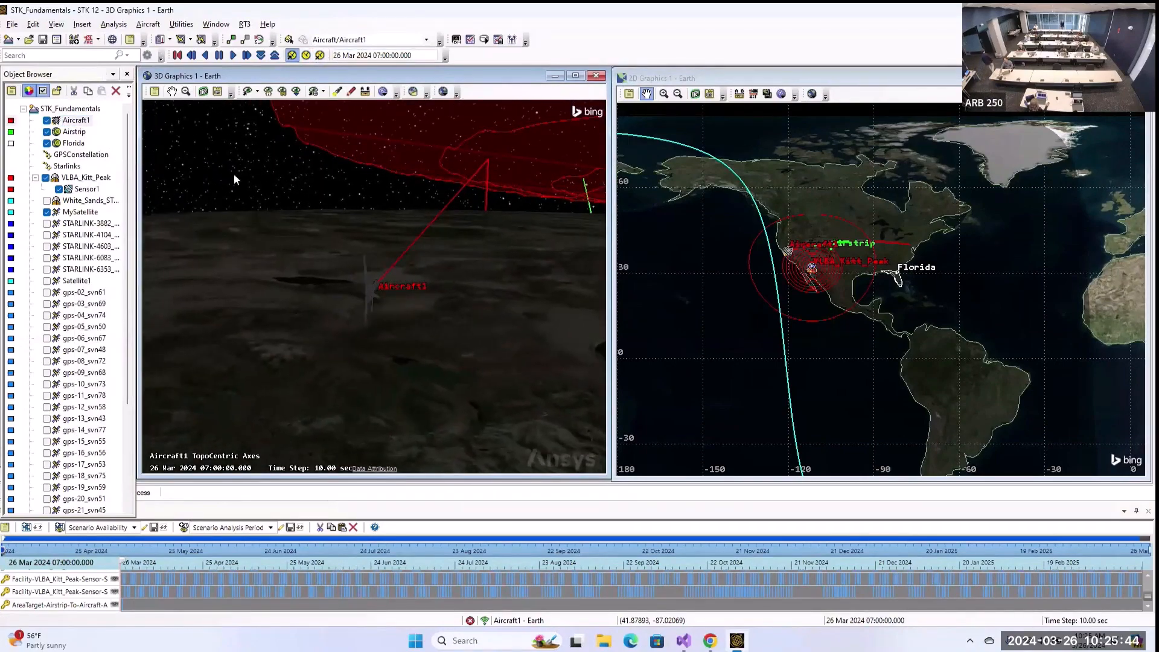
left_click(232, 55)
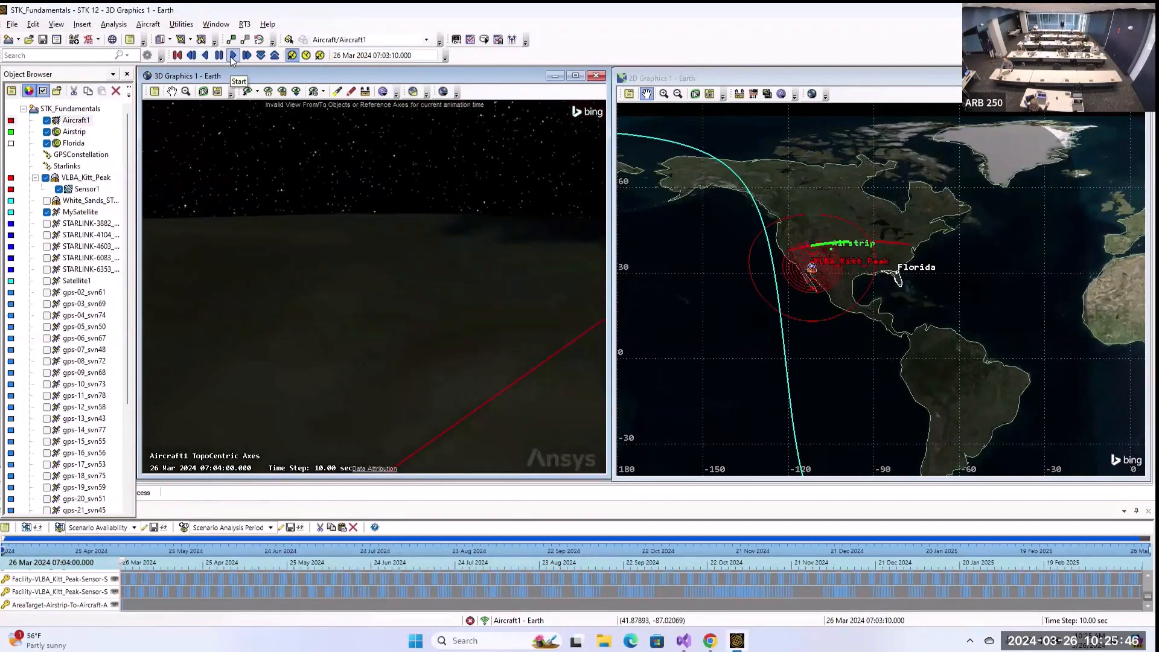
left_click(177, 56)
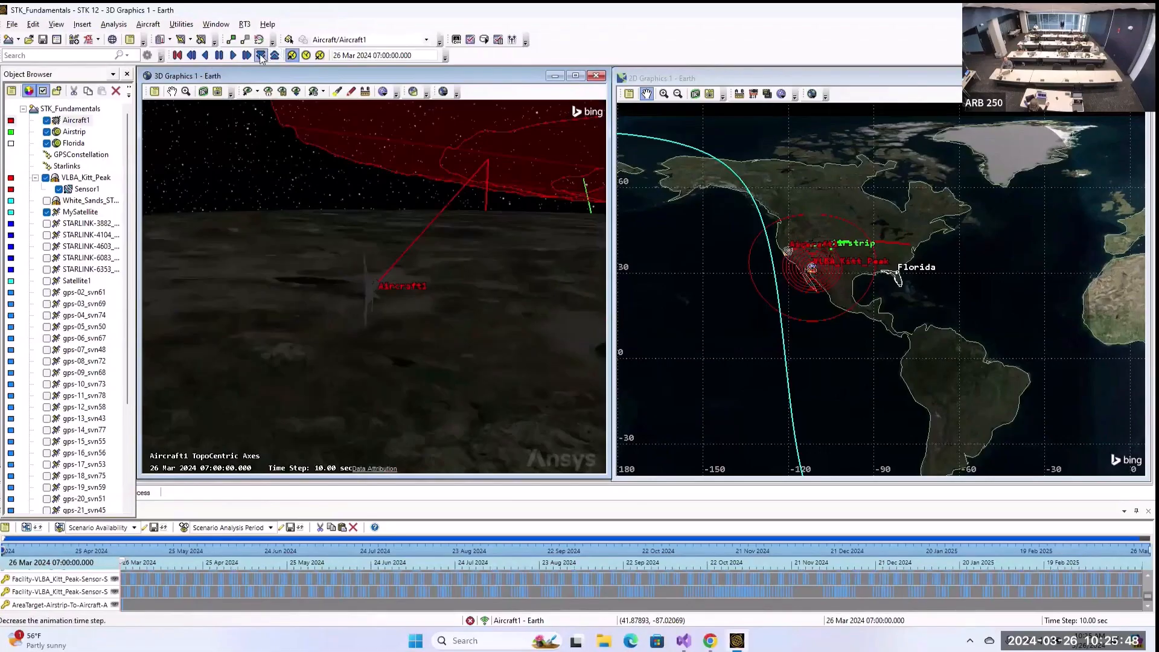
- Reduce the animation time step to 3 sec, replay Aircraft1's flight, and reset the animation
left_click(233, 56)
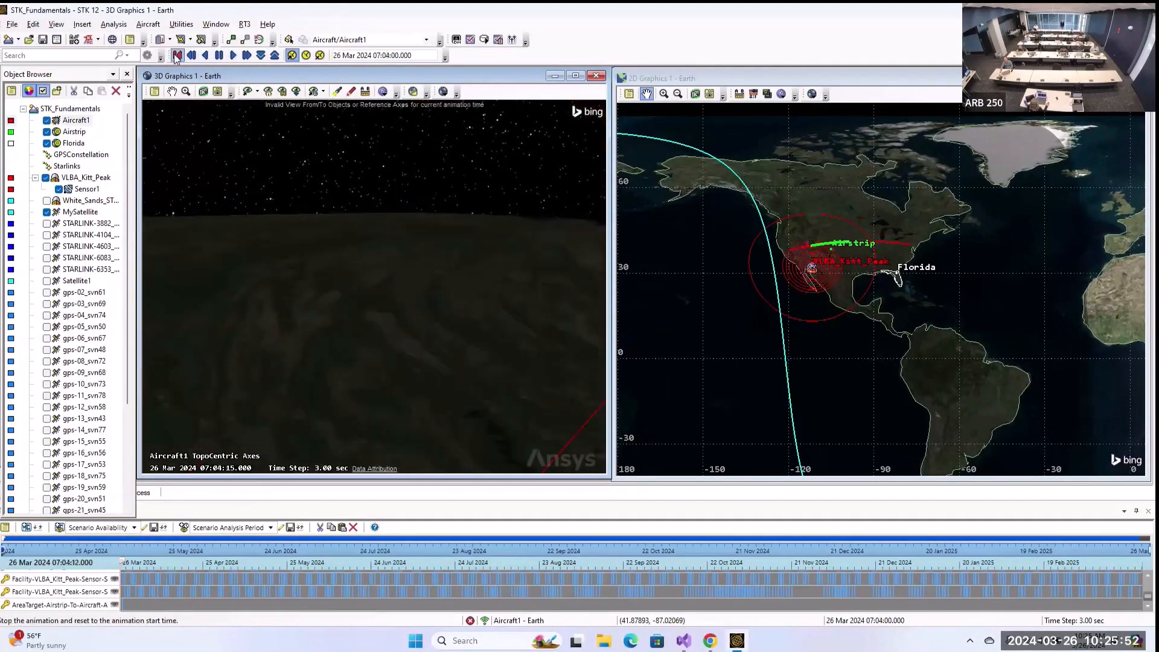
left_click(177, 55)
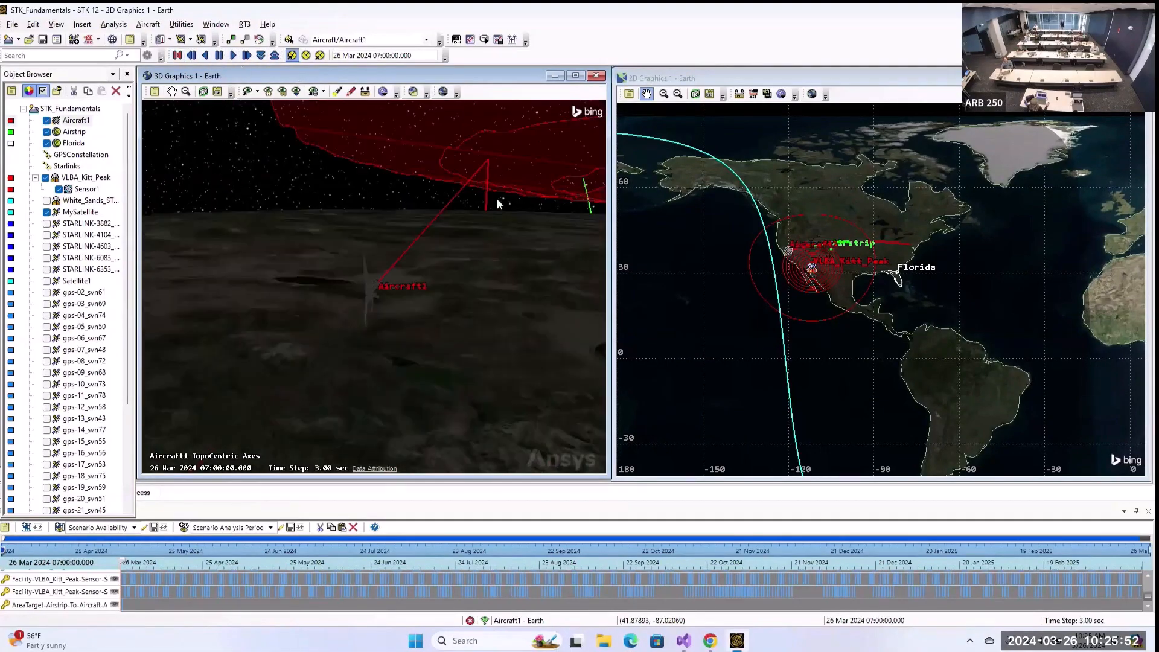
left_click_drag(492, 233, 414, 240)
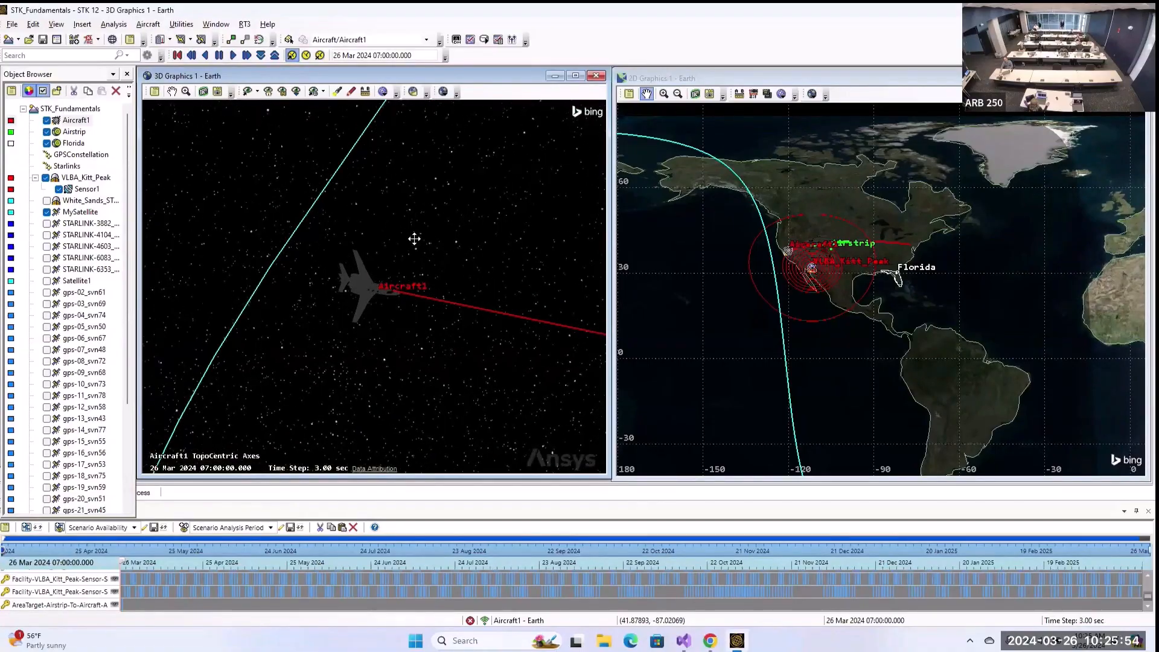
left_click(292, 55)
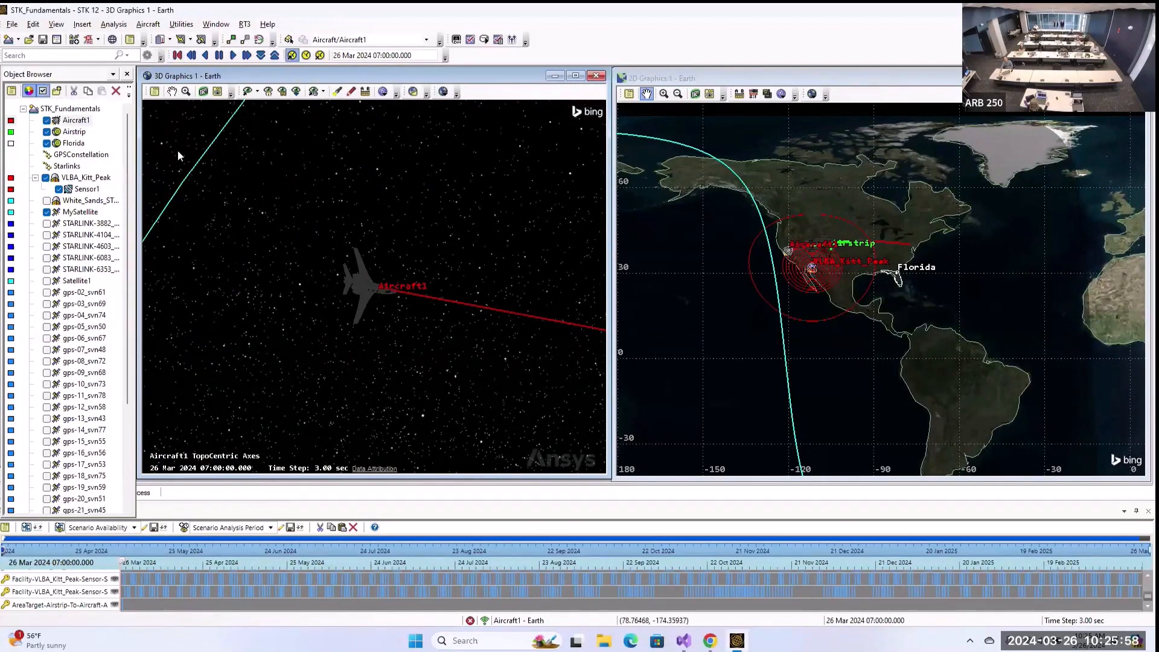
- Set the speed of all Aircraft1 waypoints to 450 mi/hr and apply the route change
double_click(76, 119)
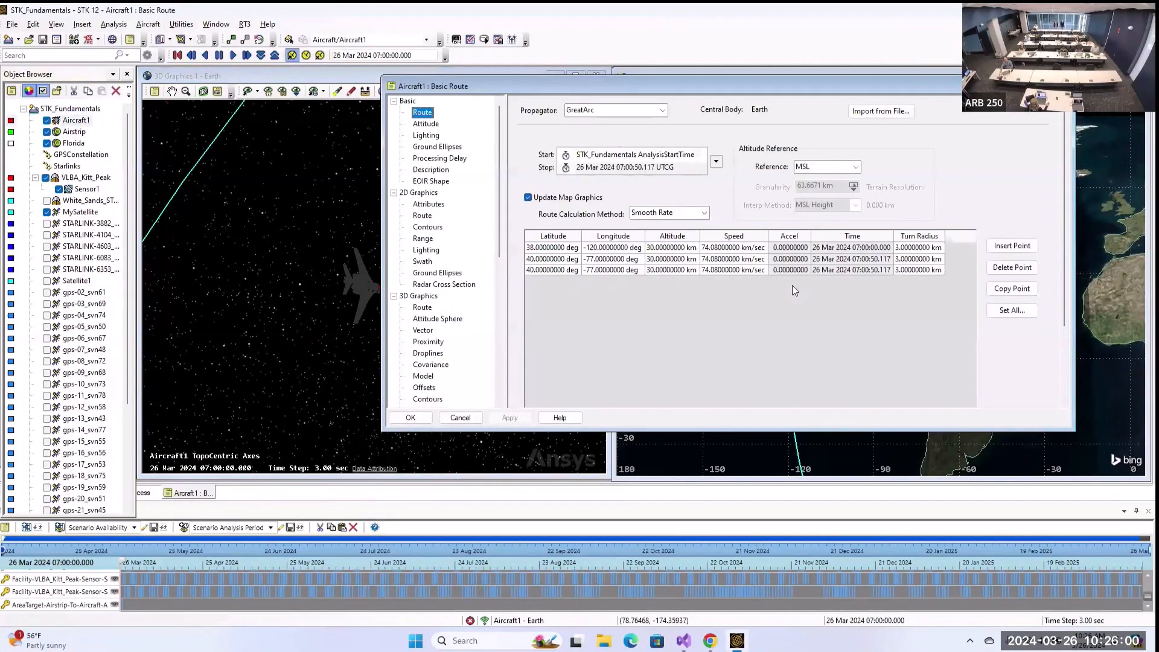
left_click(744, 249)
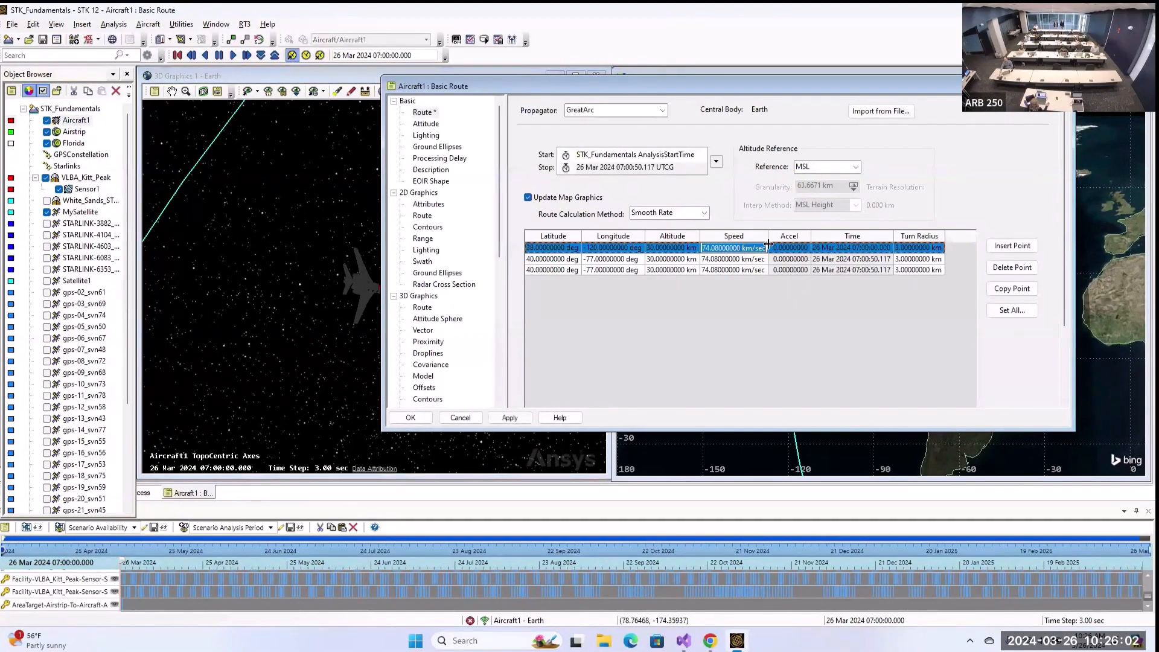
left_click(1012, 311)
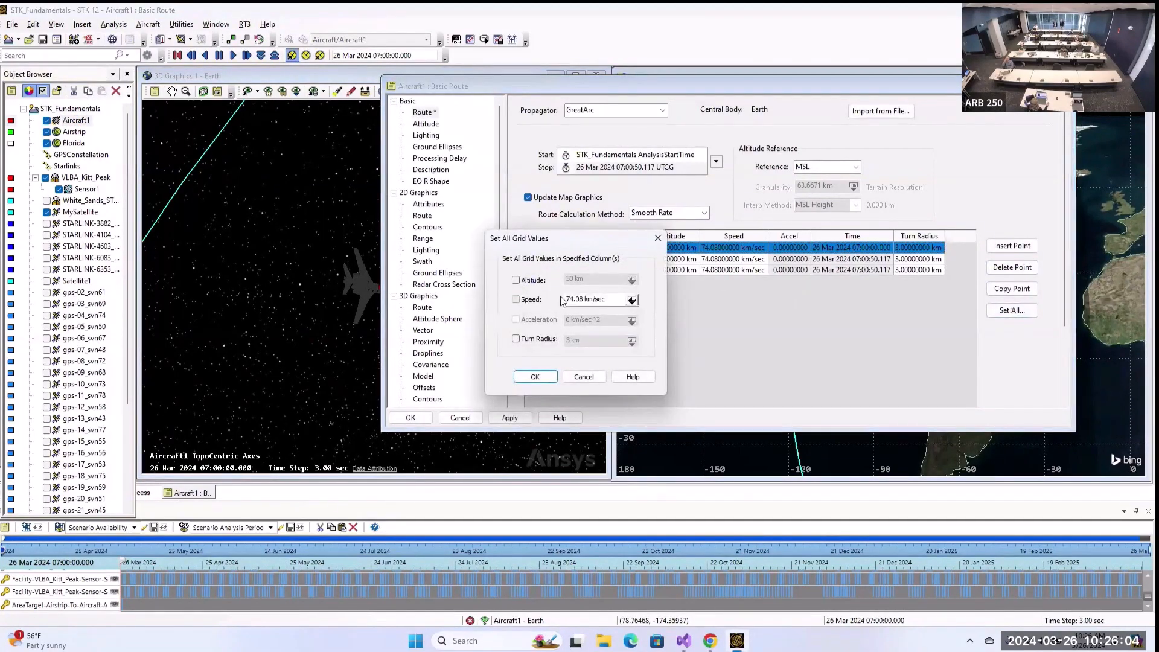
left_click_drag(608, 301, 549, 290)
type("450 mi/hr")
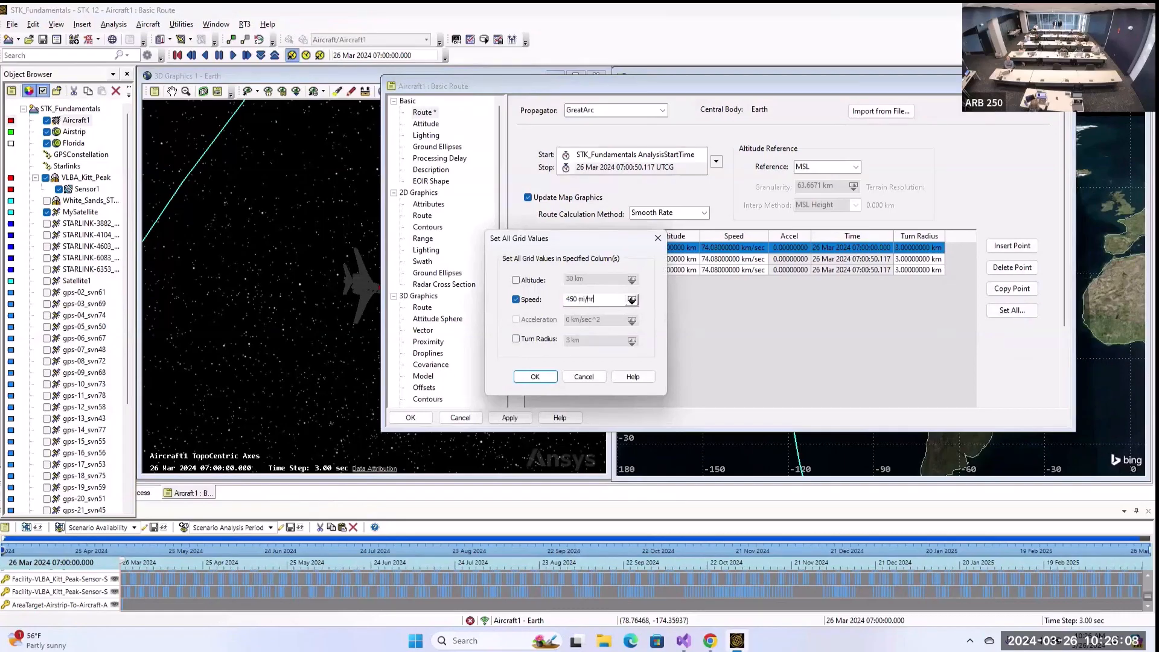
left_click(533, 378)
left_click(510, 418)
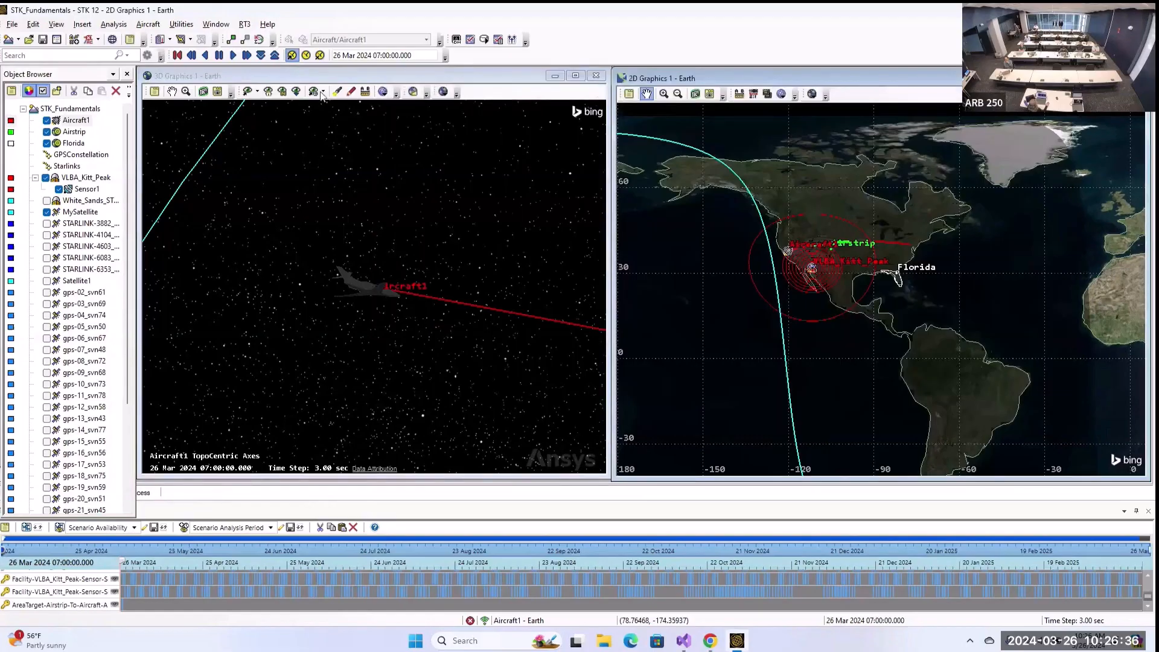
- Play the animation while raising its time step to 30 sec, and reset it to the start time
left_click(234, 55)
left_click(275, 56)
left_click(275, 57)
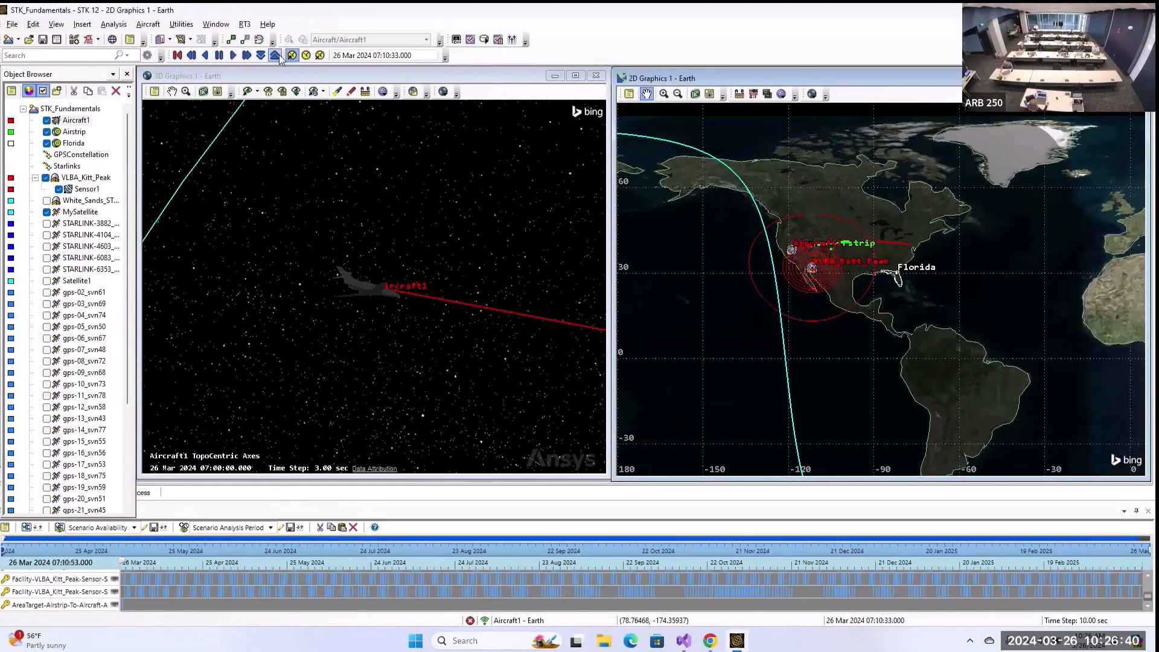
left_click(177, 56)
- Try to zoom the existing 3D Graphics window to Aircraft1
left_click(388, 300)
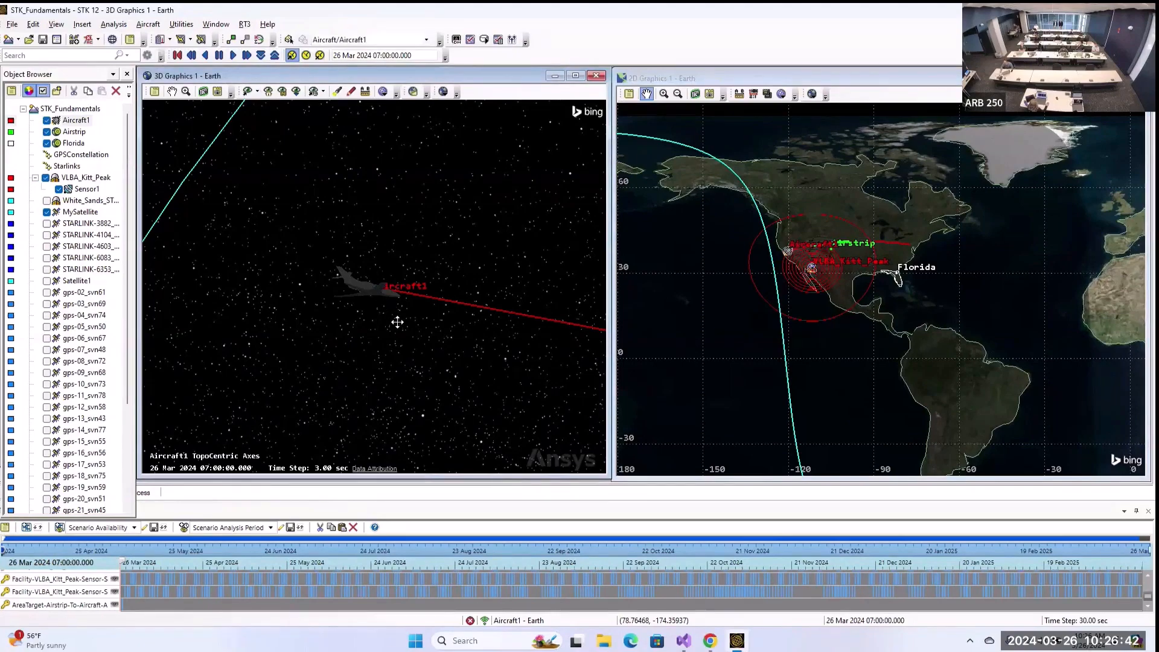
right_click(74, 119)
left_click(107, 144)
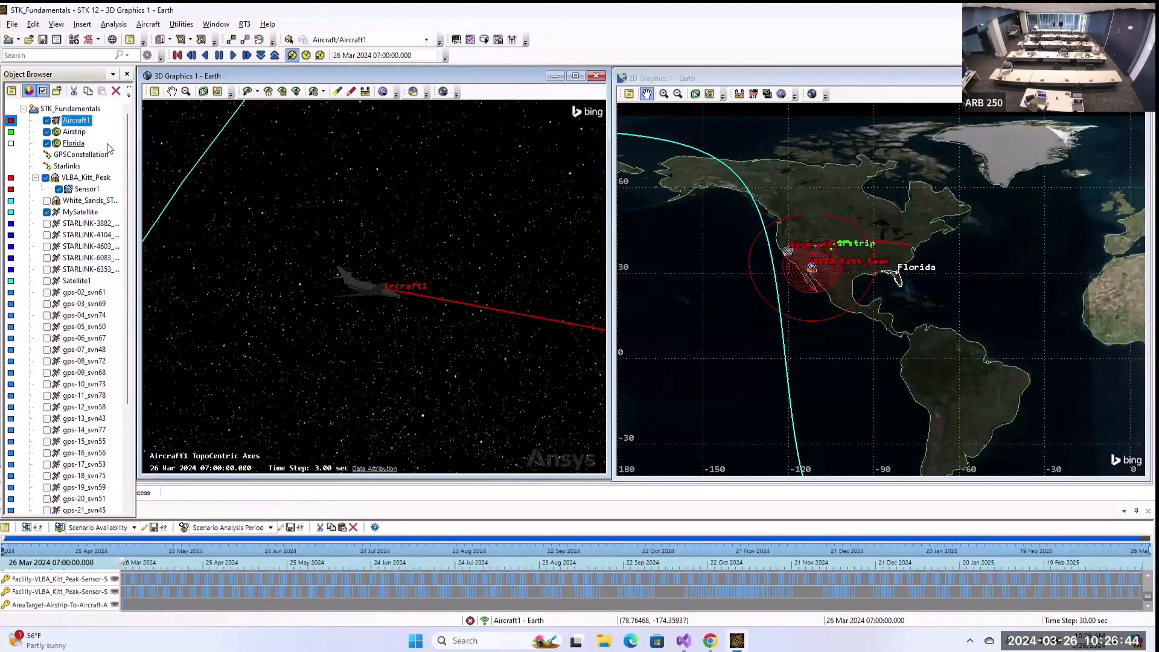
left_click(522, 251)
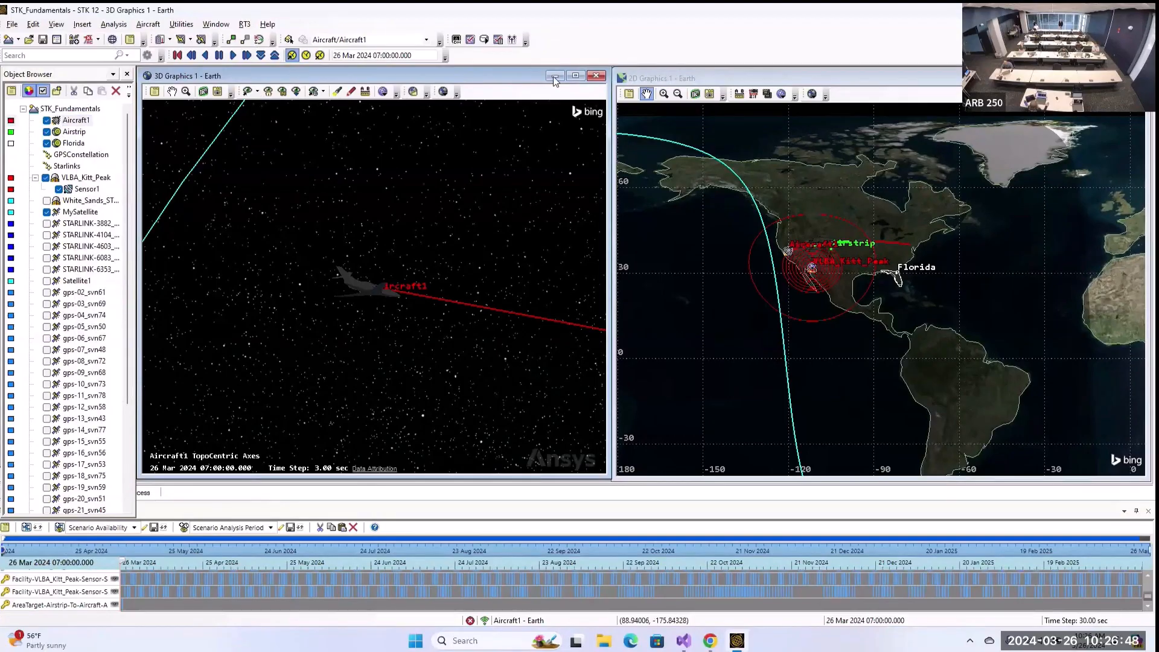
- Replace the 3D Graphics window with a new one and tile it side by side with the 2D map
left_click(596, 76)
left_click(607, 347)
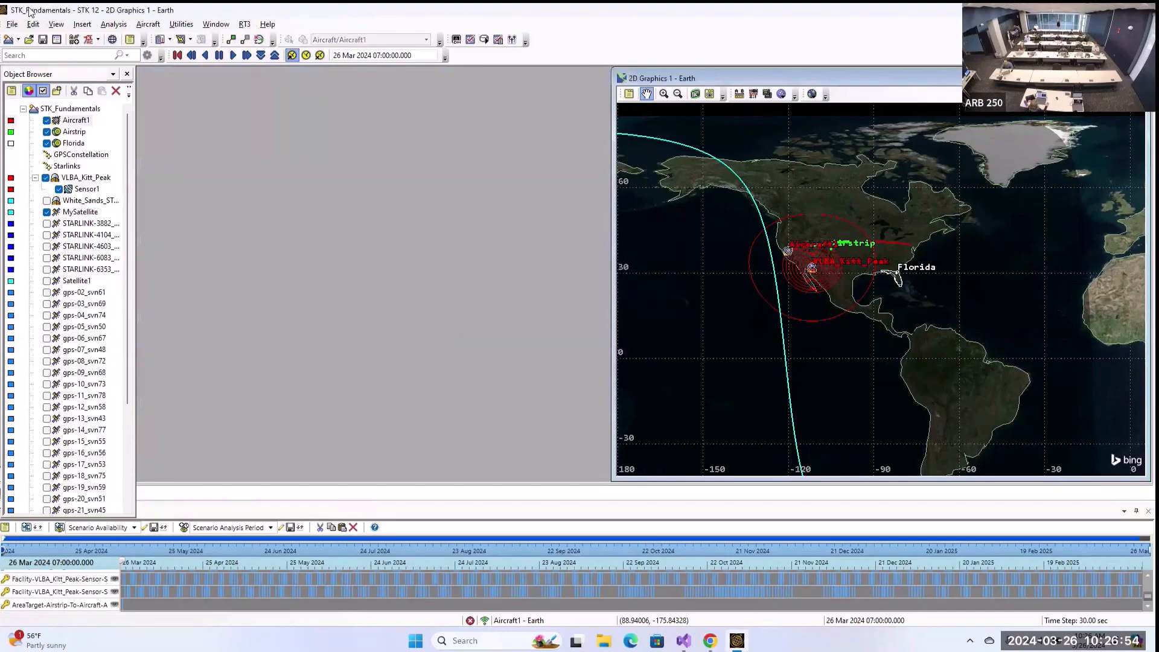
left_click(61, 26)
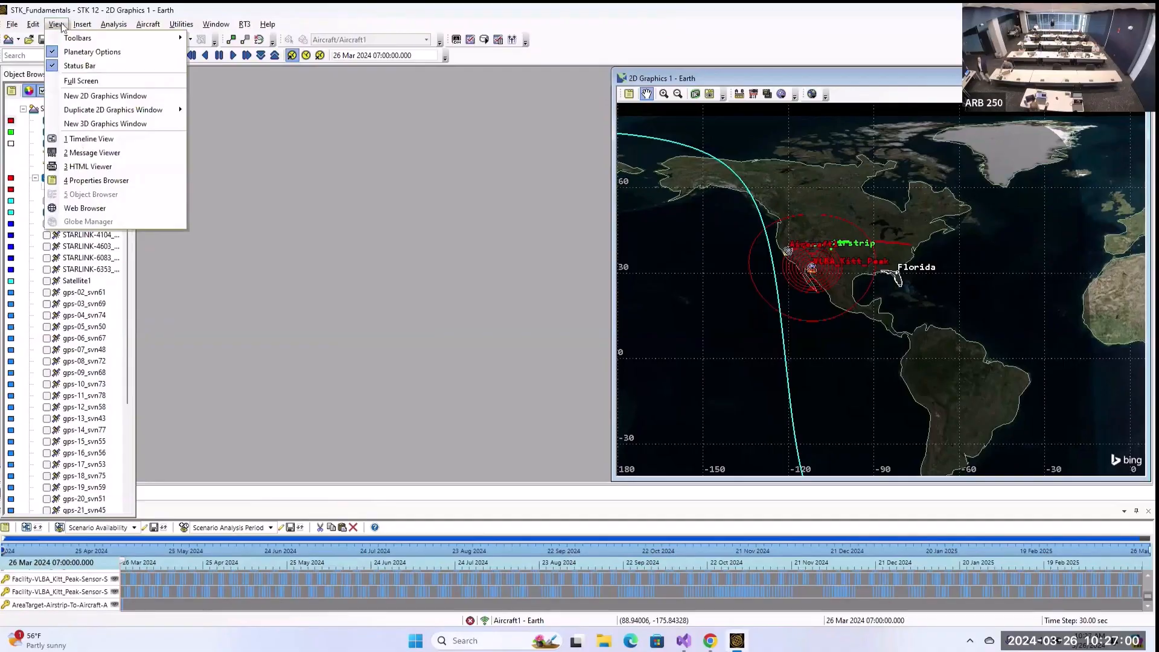
left_click(110, 124)
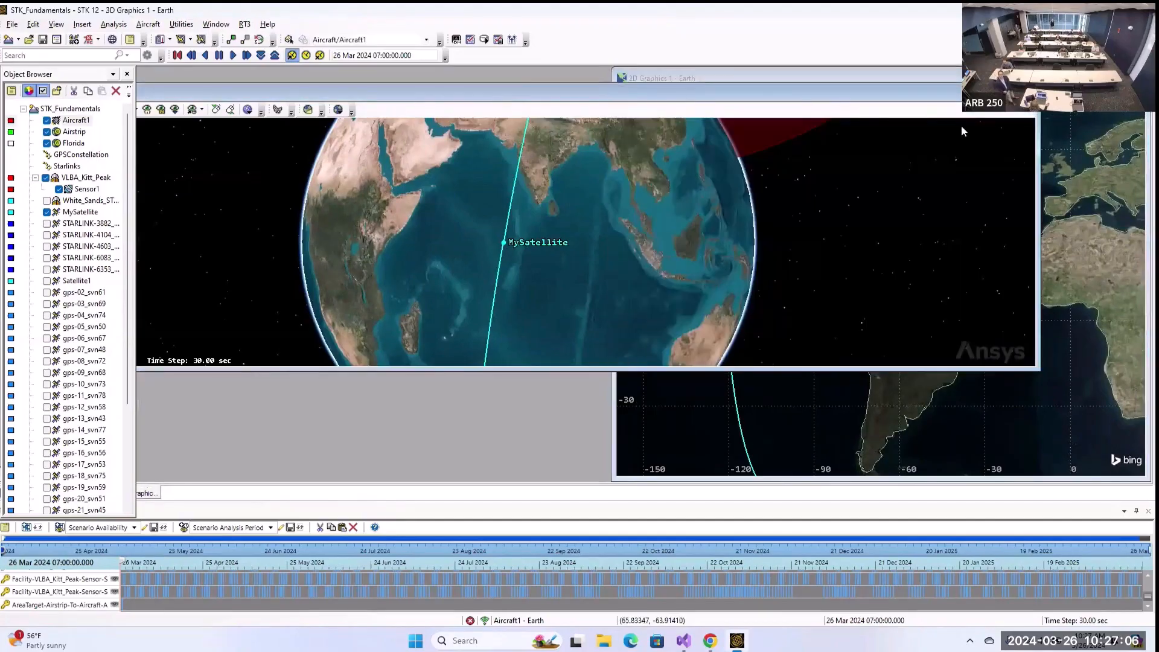
left_click(215, 24)
left_click(252, 79)
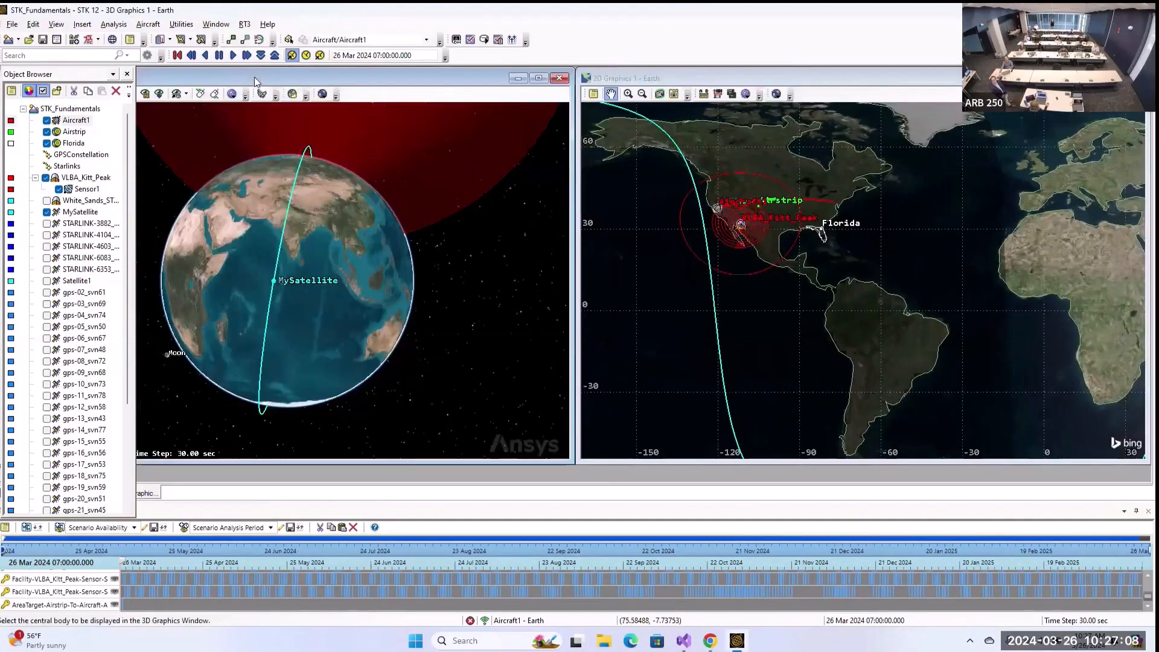
- Zoom the new 3D view to Aircraft1, play its flight along the route, and reset the animation to the start time
right_click(68, 121)
left_click(110, 141)
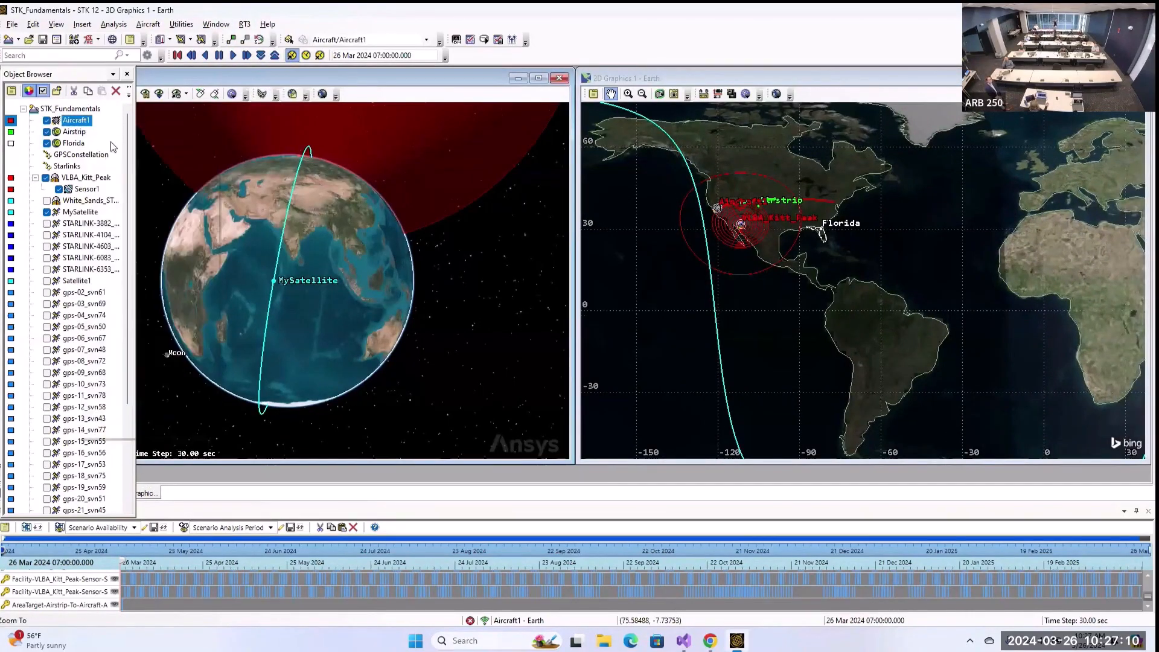
left_click(233, 55)
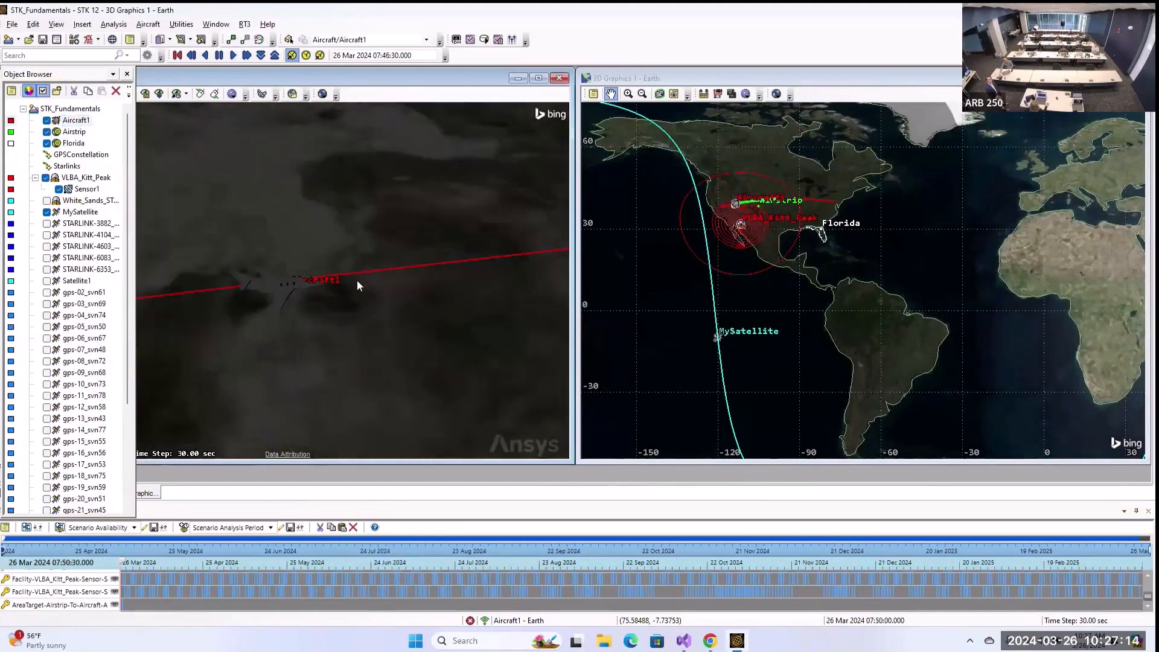
left_click_drag(358, 281, 487, 273)
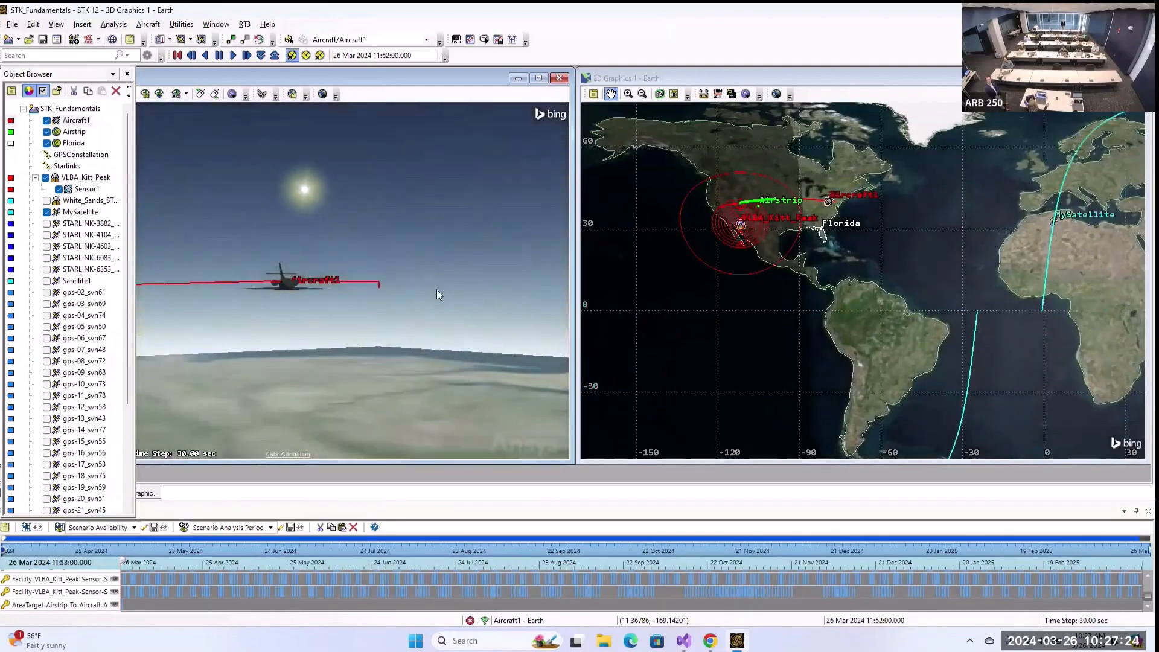
left_click(177, 56)
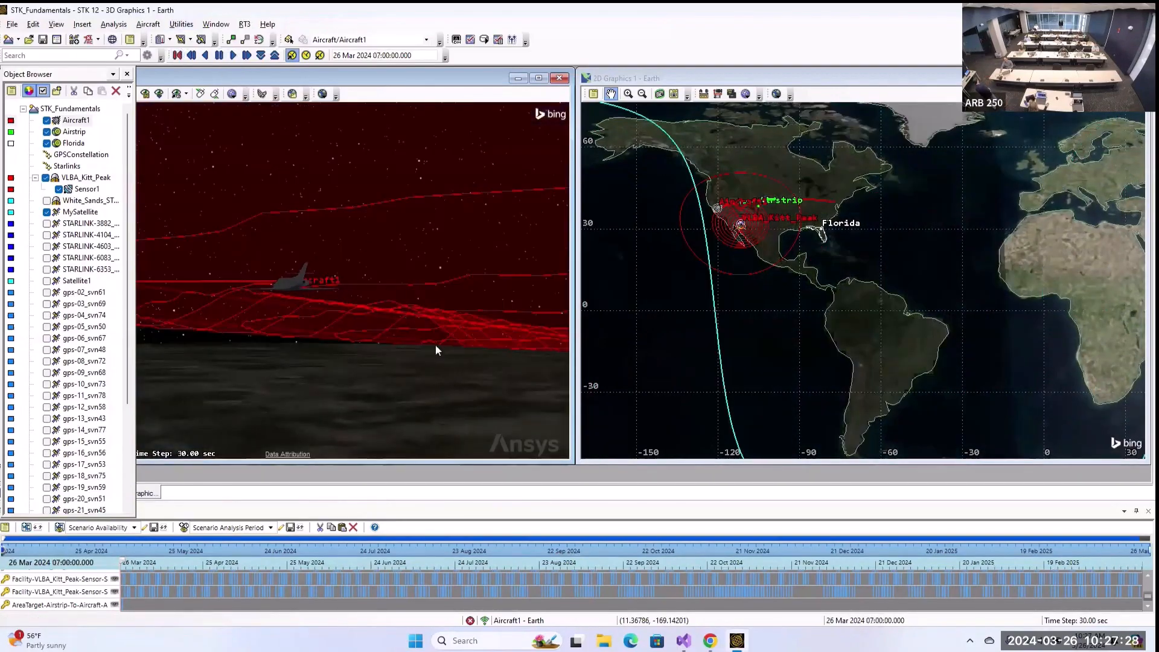